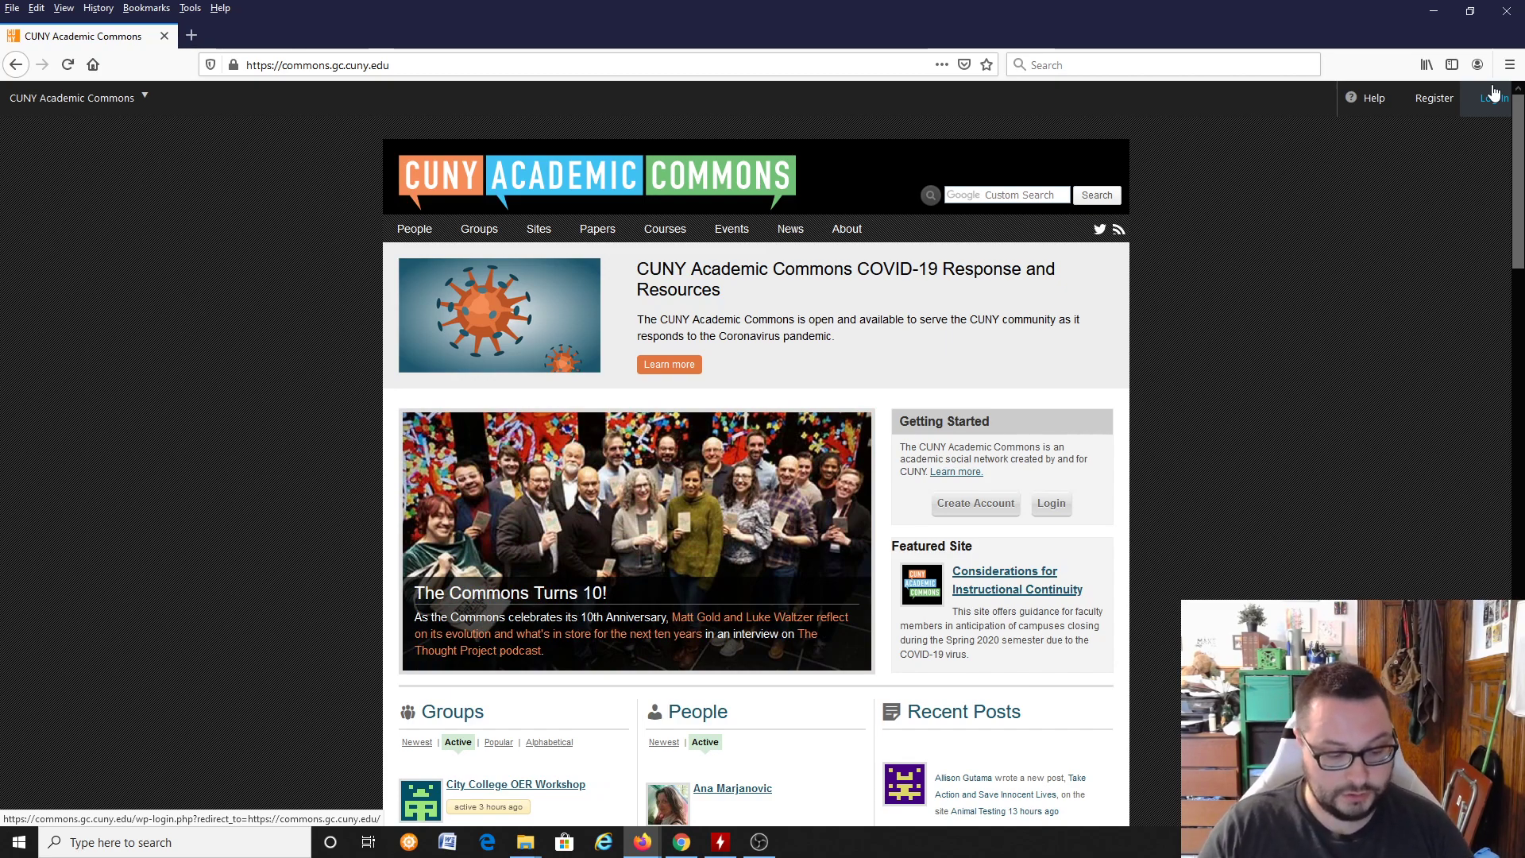
Step: Log in to the CUNY Academic Commons account with the saved username and password
mouse_move(1488, 97)
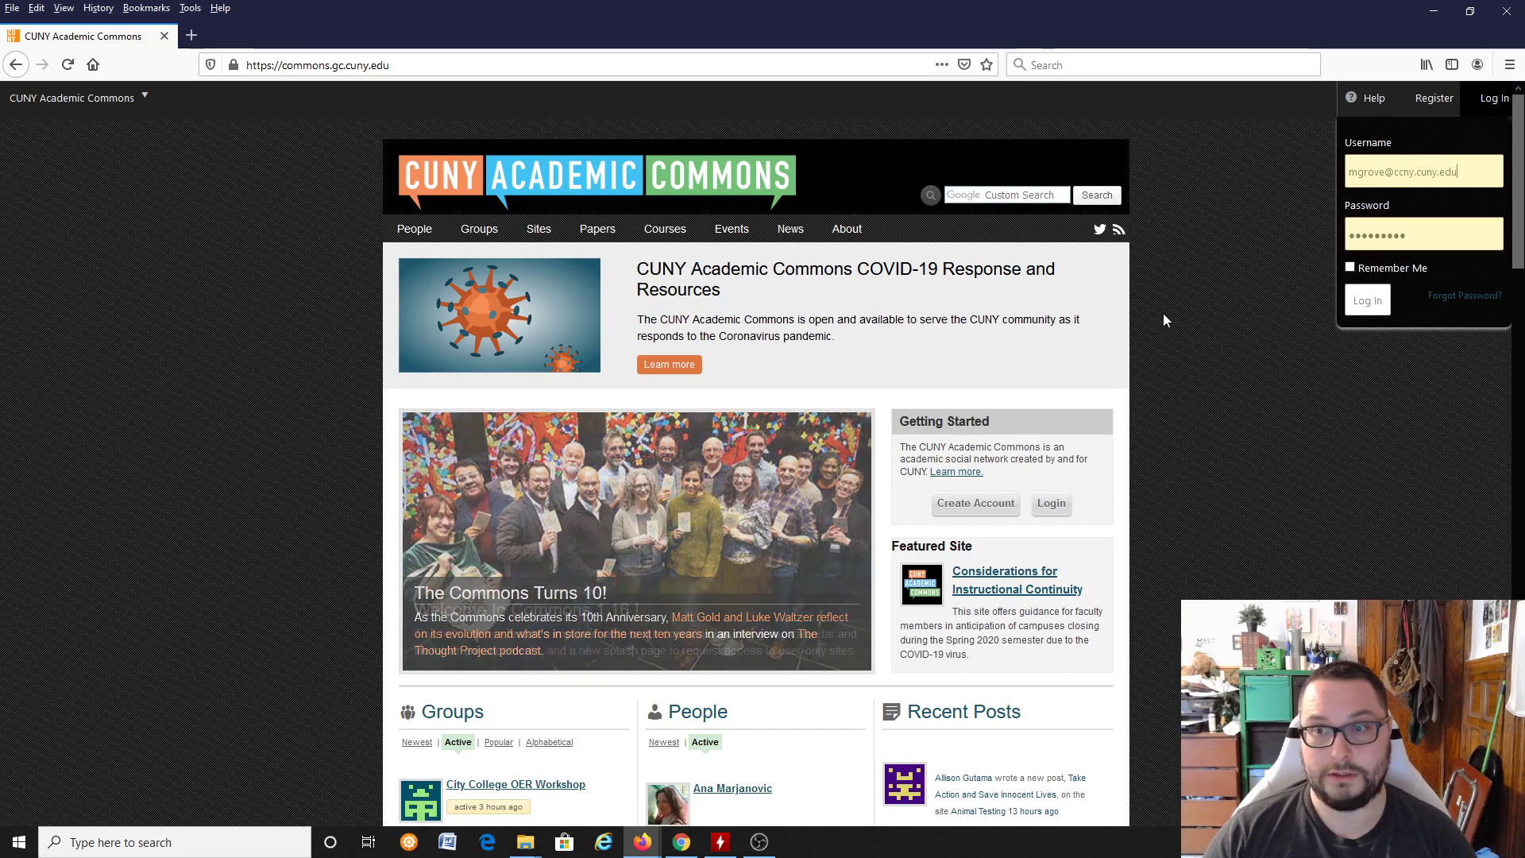
click(1366, 304)
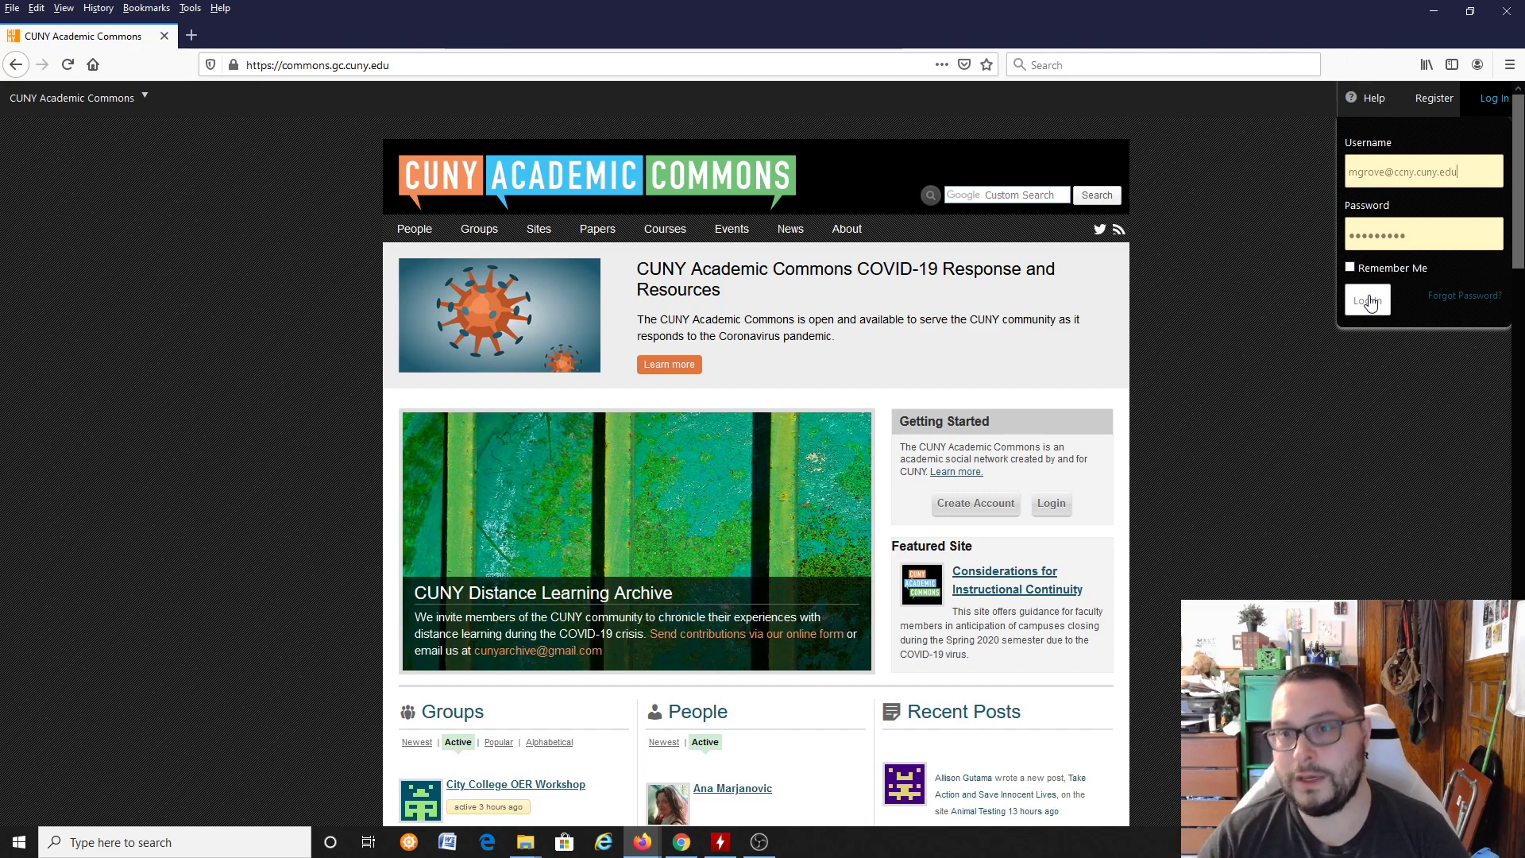
click(1363, 306)
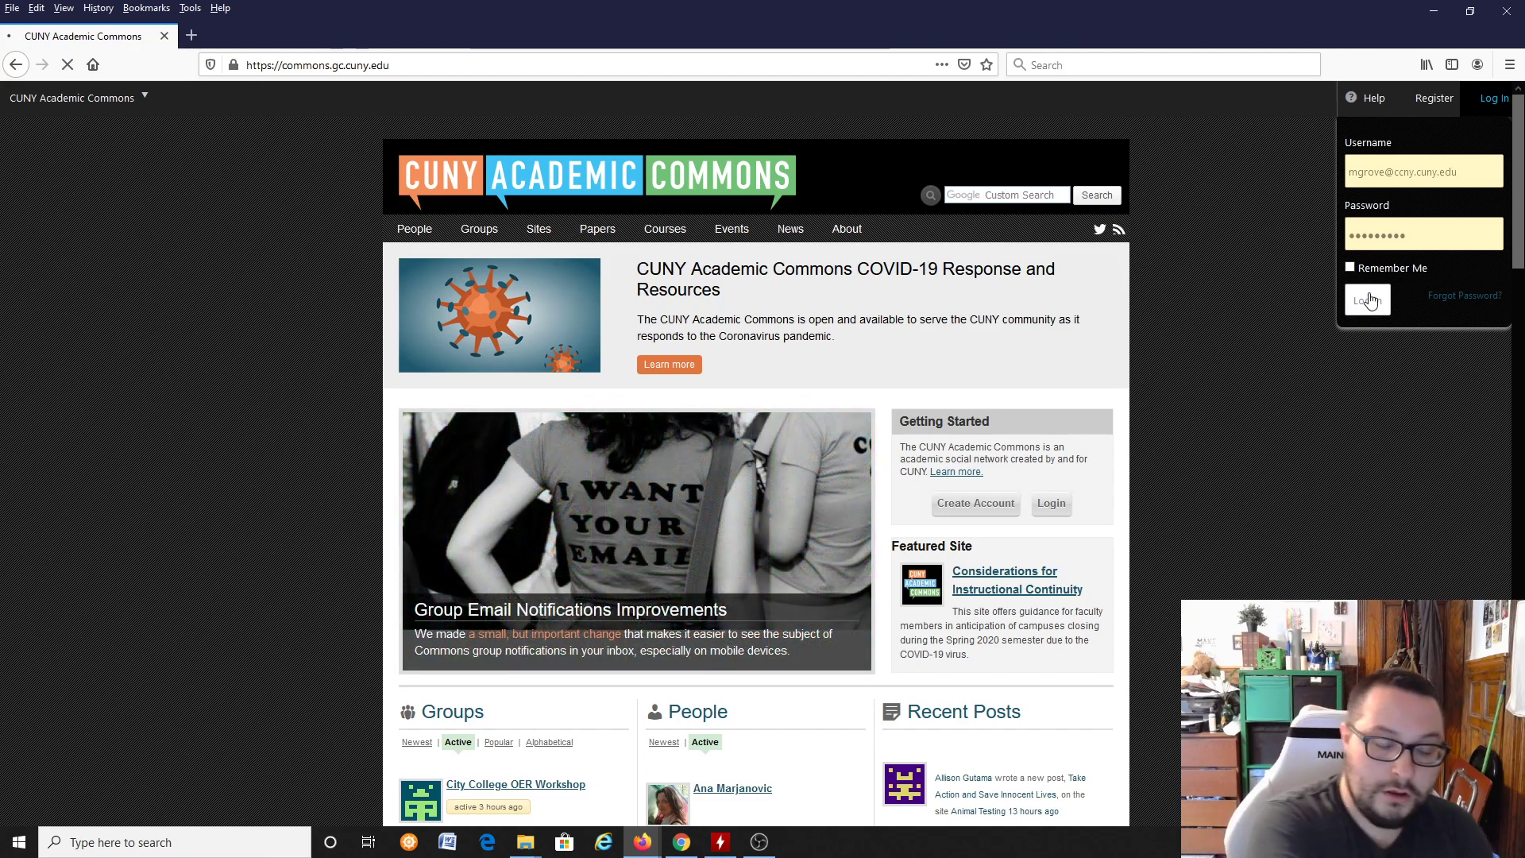
click(1370, 300)
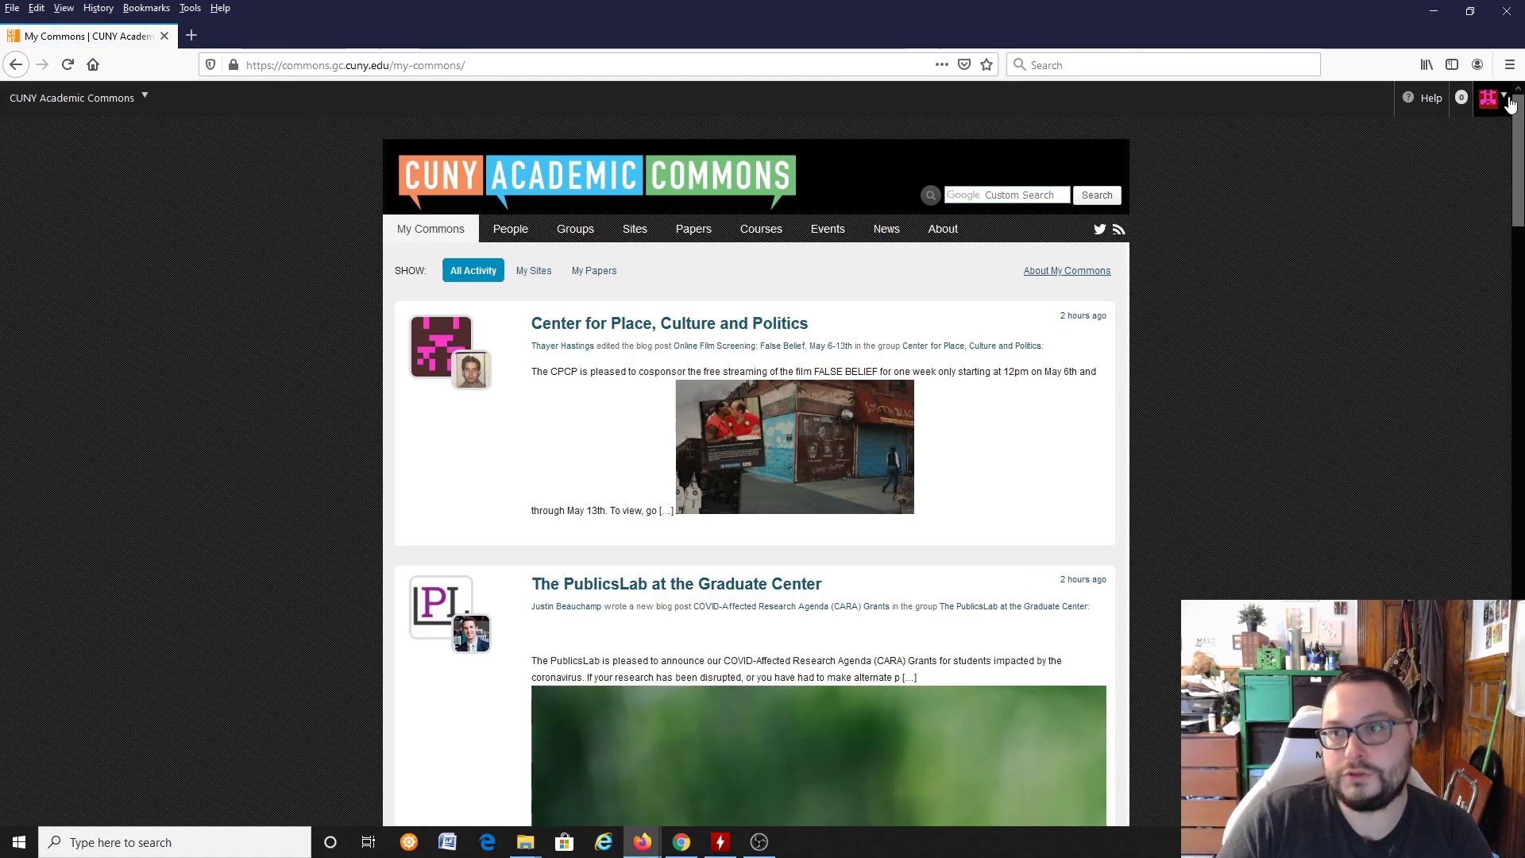
Step: Skim the account's quick list of sites and open the full My Sites page
mouse_move(1510, 104)
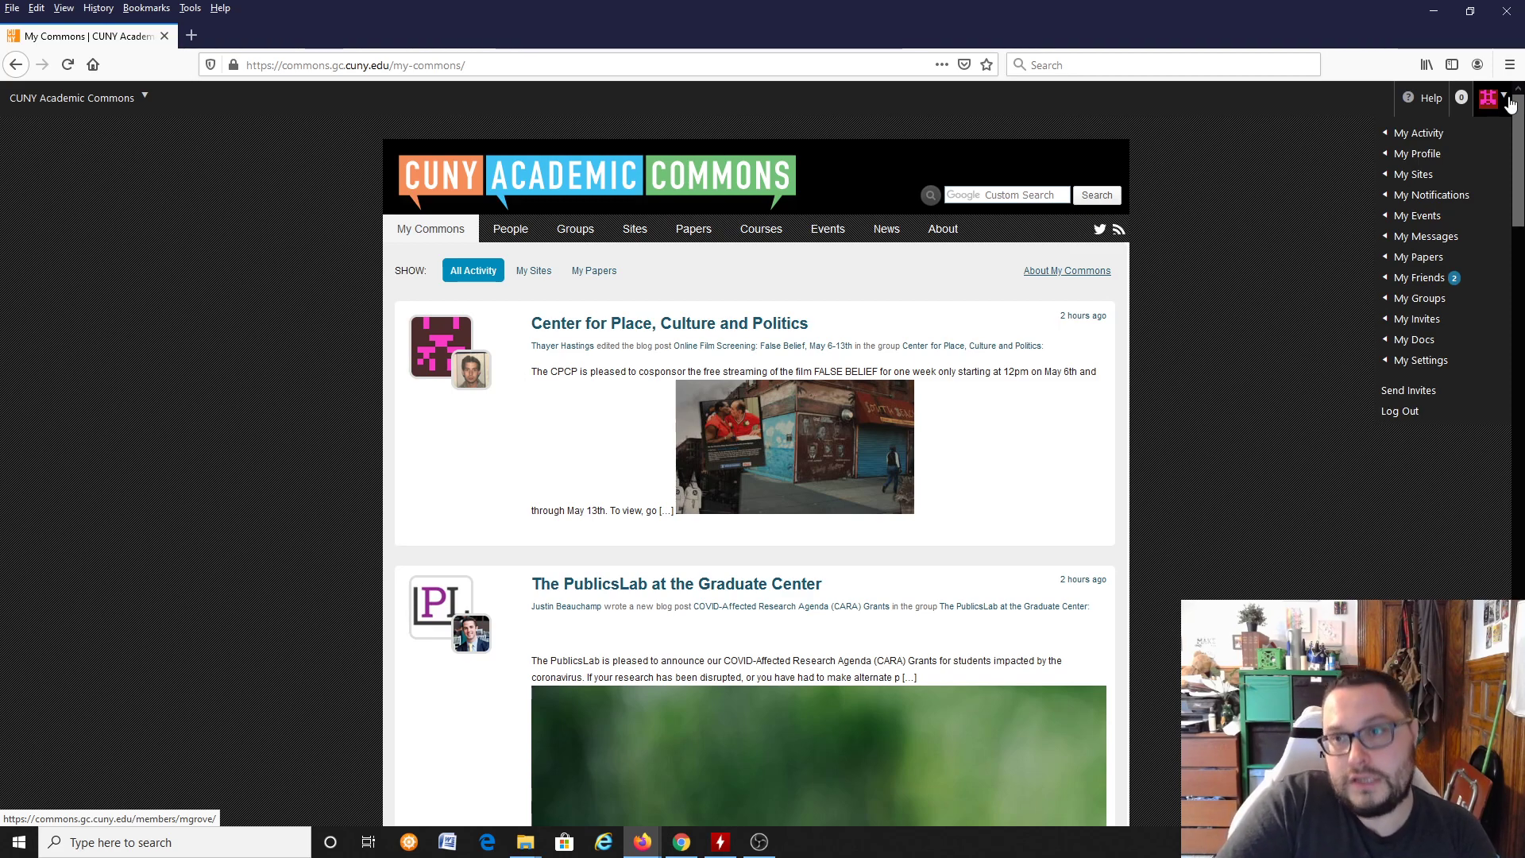
mouse_move(1418, 181)
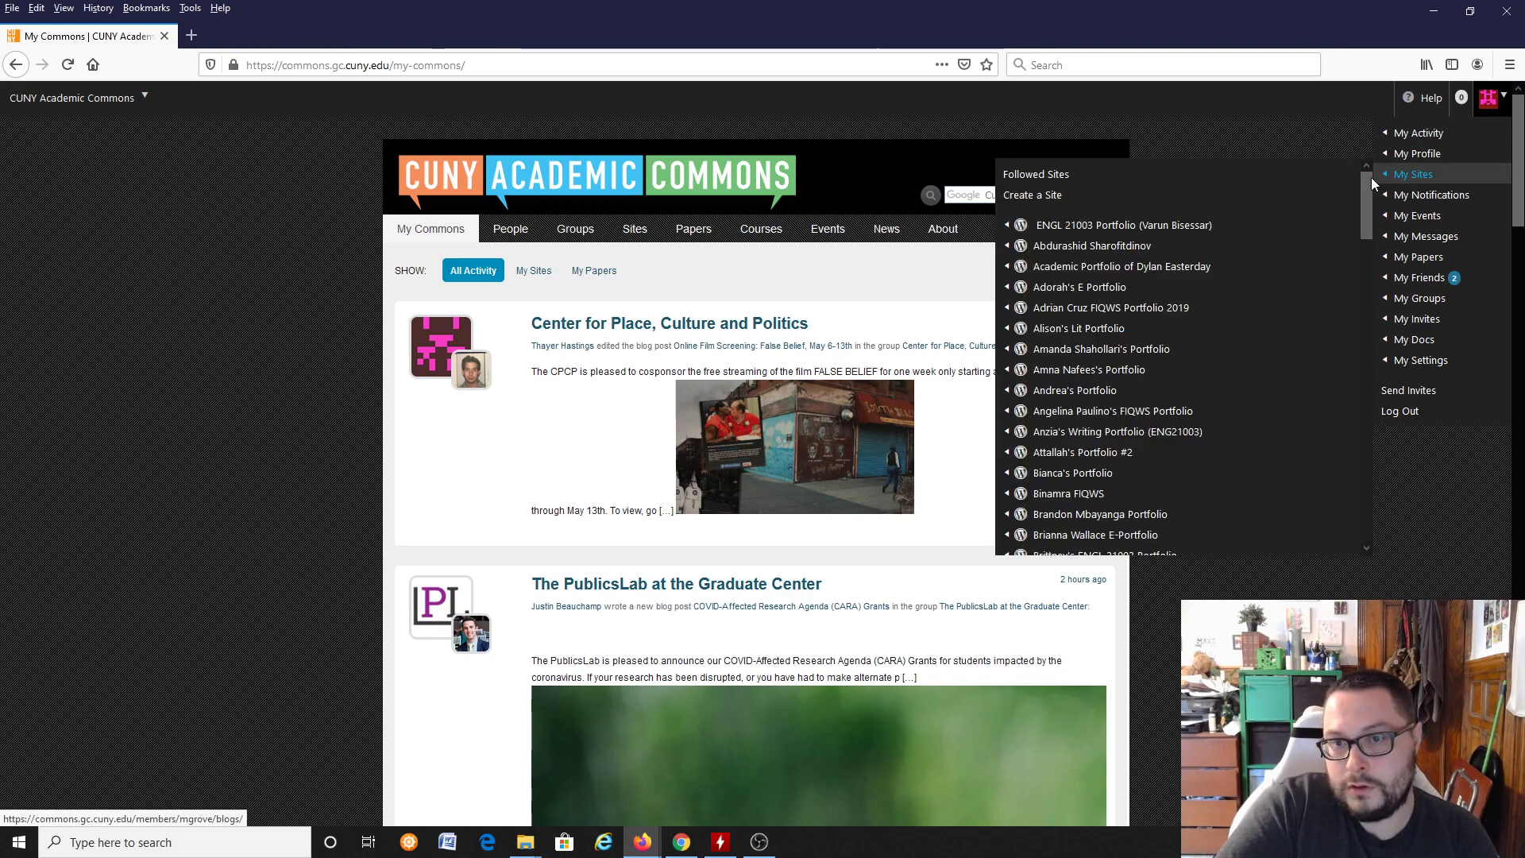
scroll(1326, 271, down, 15)
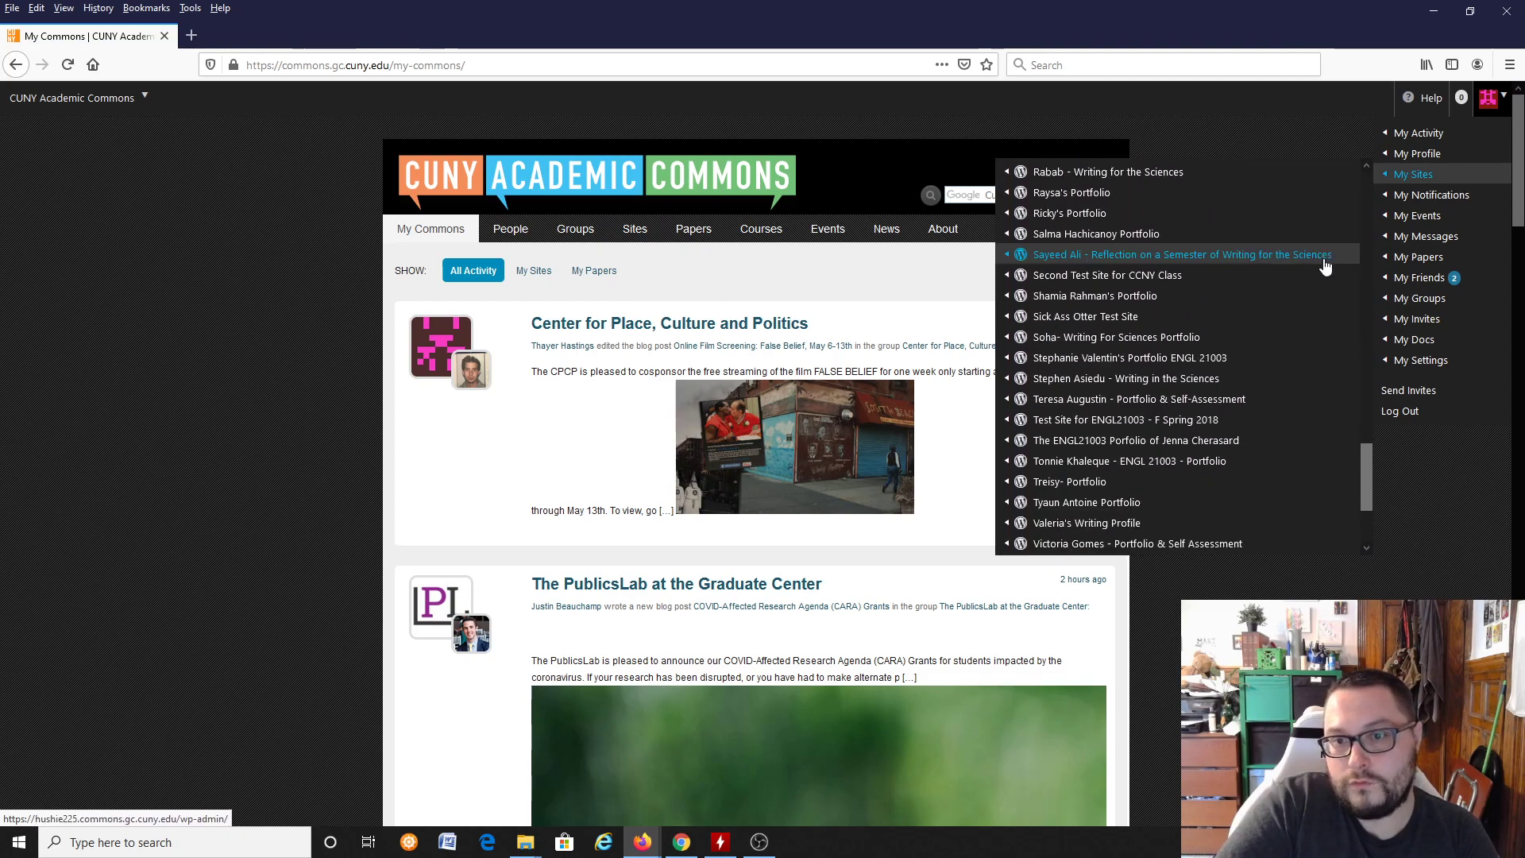
scroll(1259, 397, up, 15)
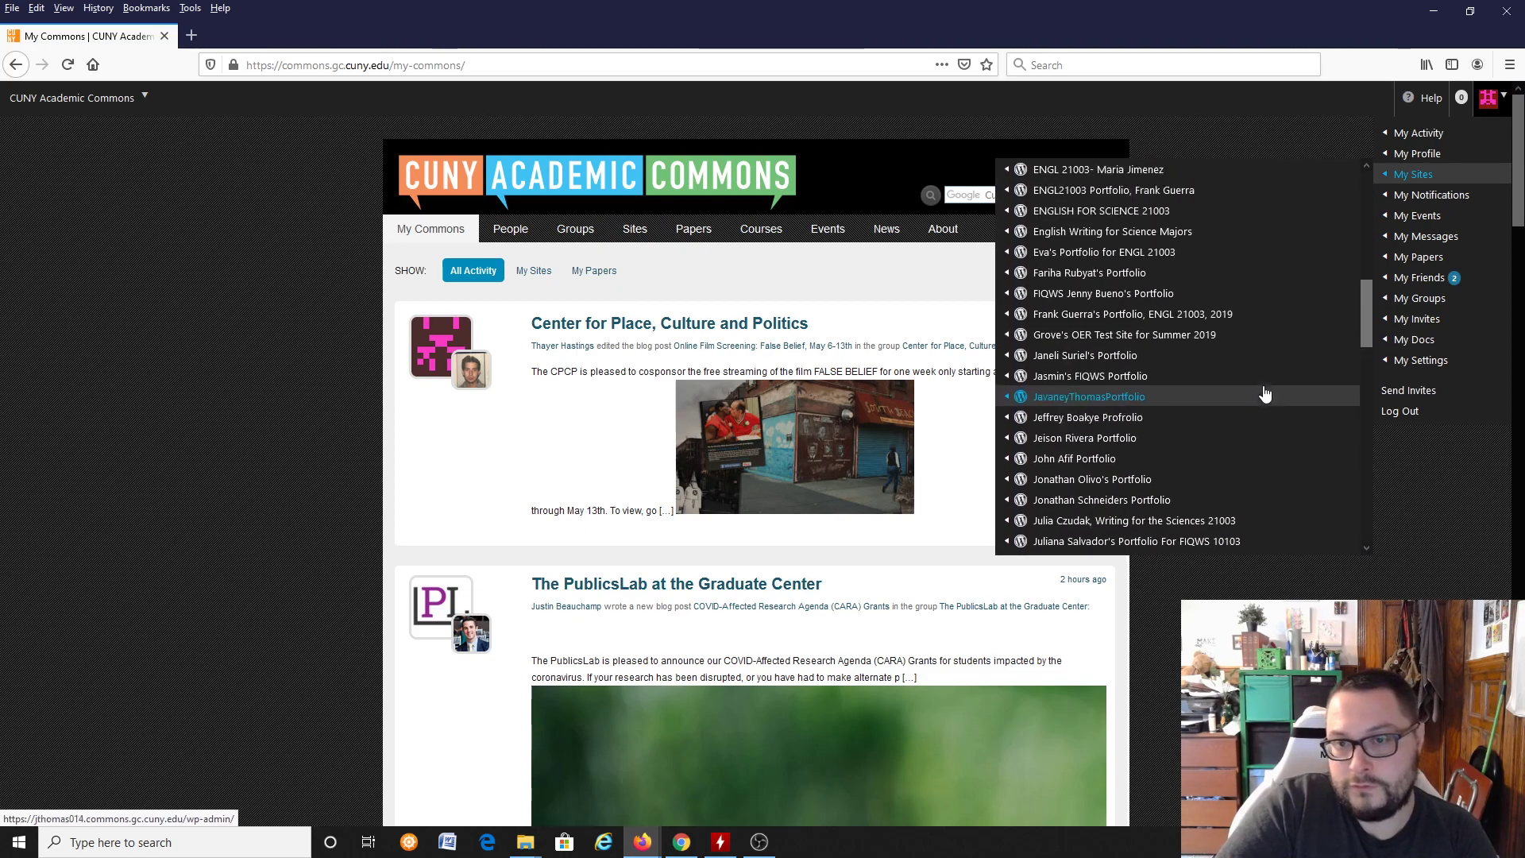
scroll(1265, 389, down, 15)
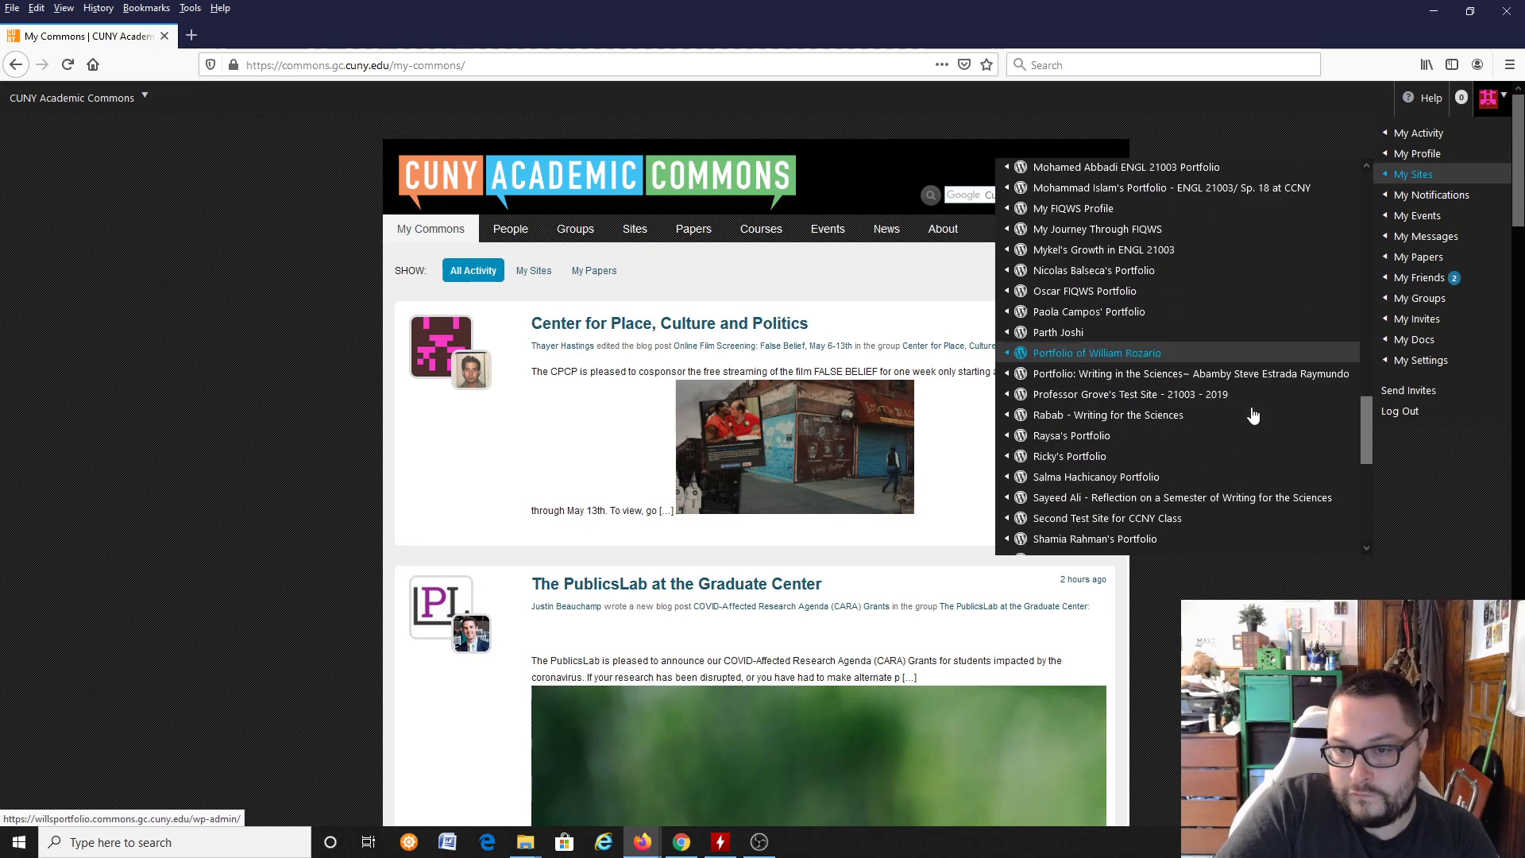
scroll(1267, 429, down, 5)
scroll(1268, 427, up, 10)
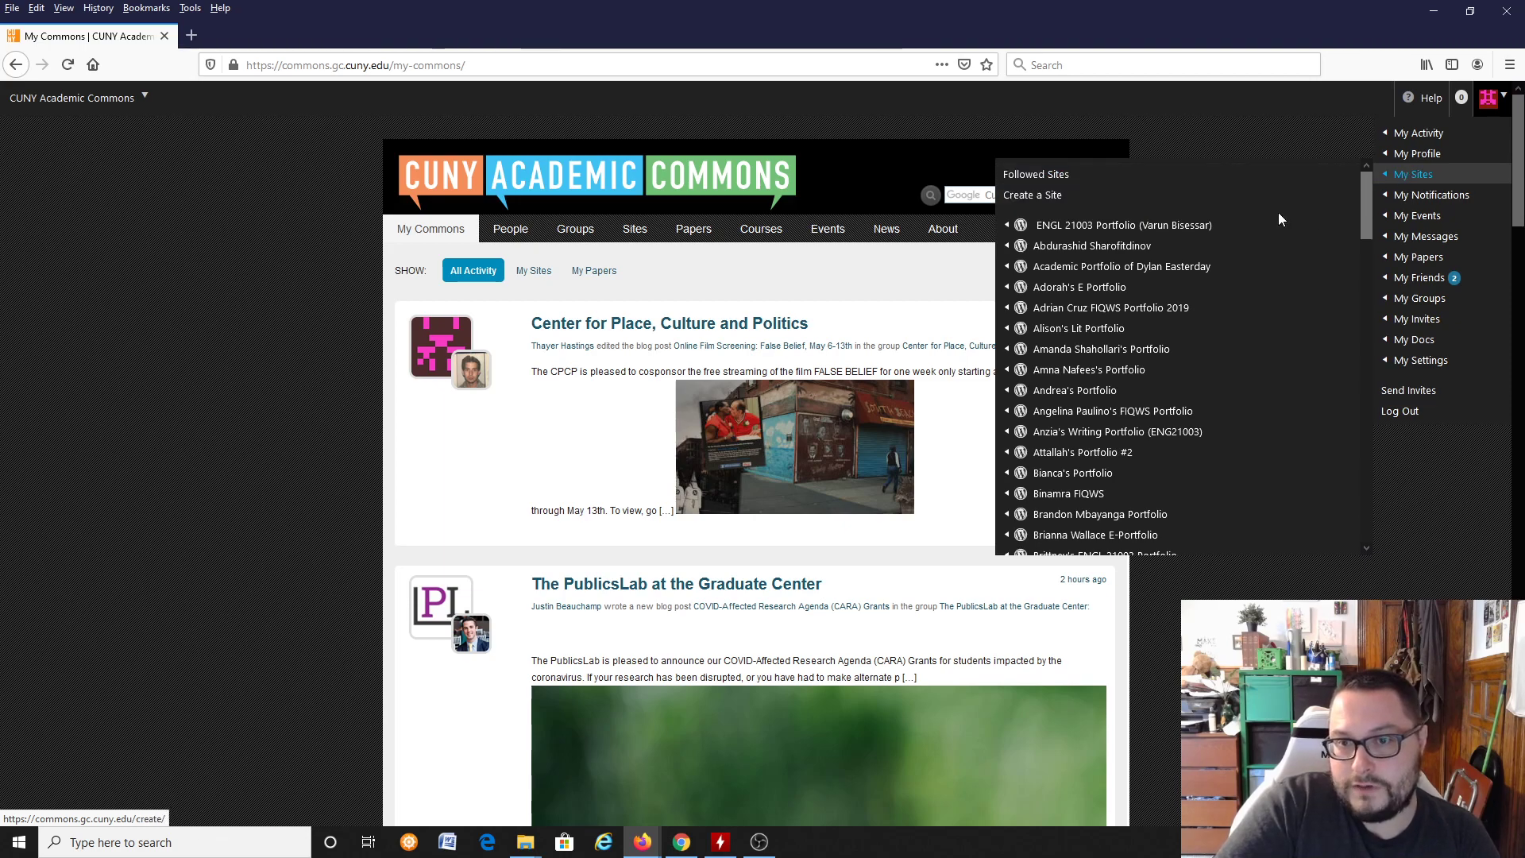
click(1427, 173)
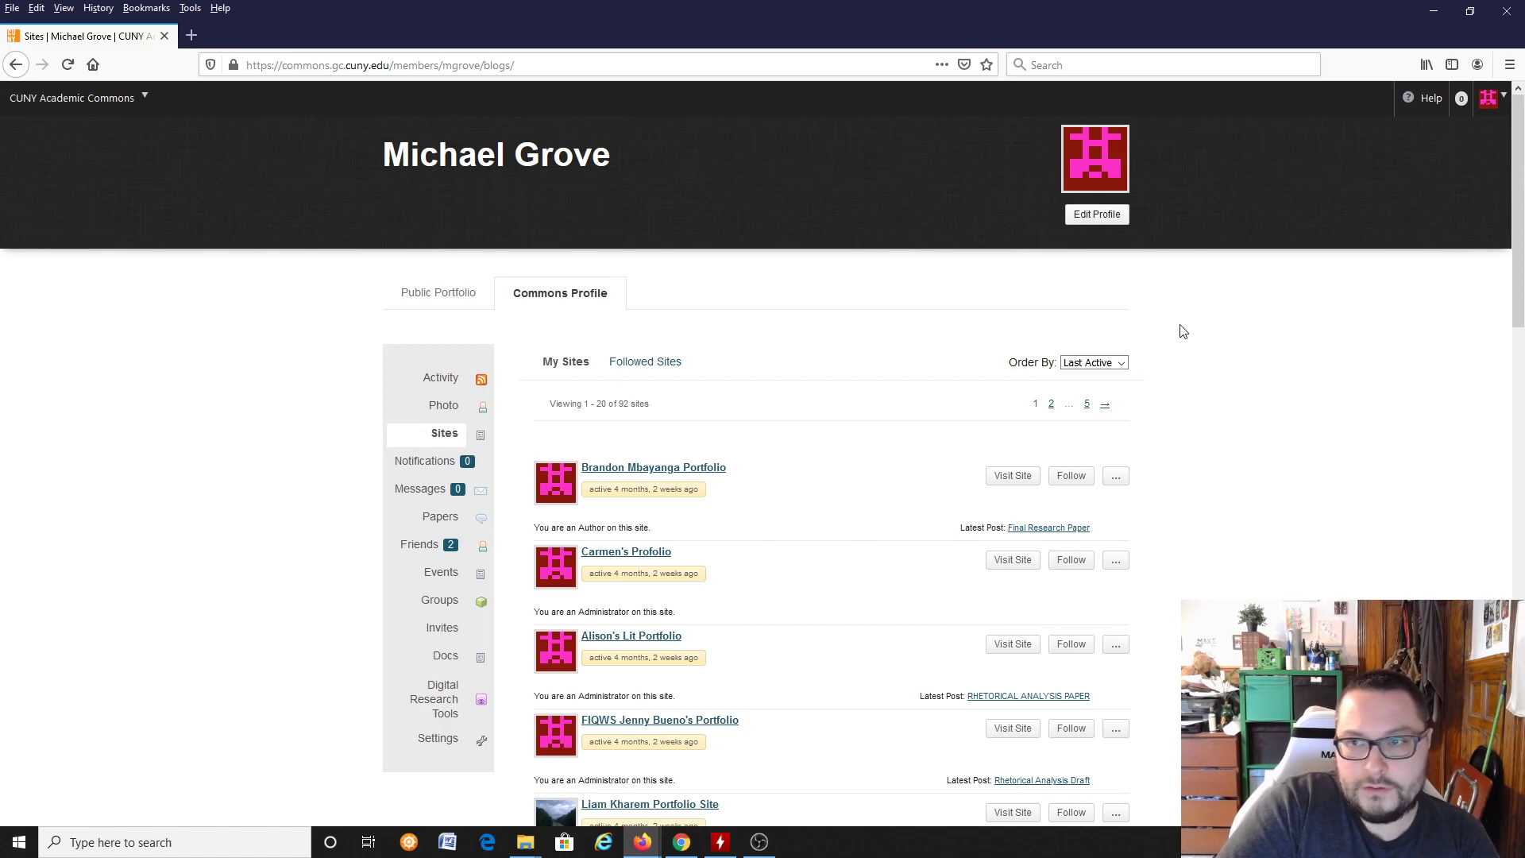
Step: Look through the portfolio sites listed on the My Sites page
scroll(818, 413, down, 4)
scroll(889, 409, up, 4)
scroll(1241, 443, down, 10)
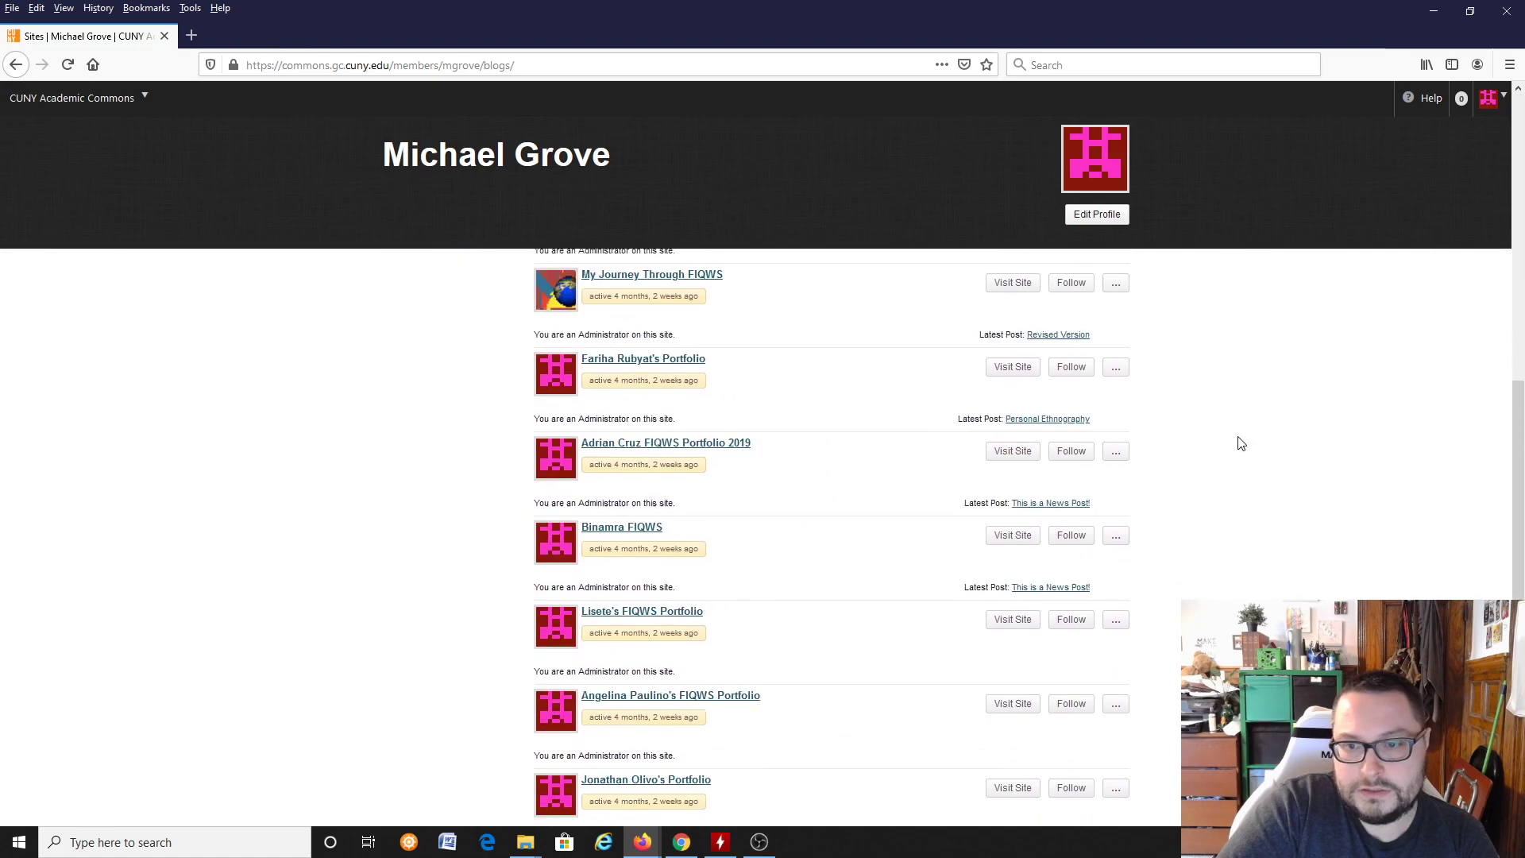
scroll(1241, 443, down, 5)
scroll(1241, 441, up, 10)
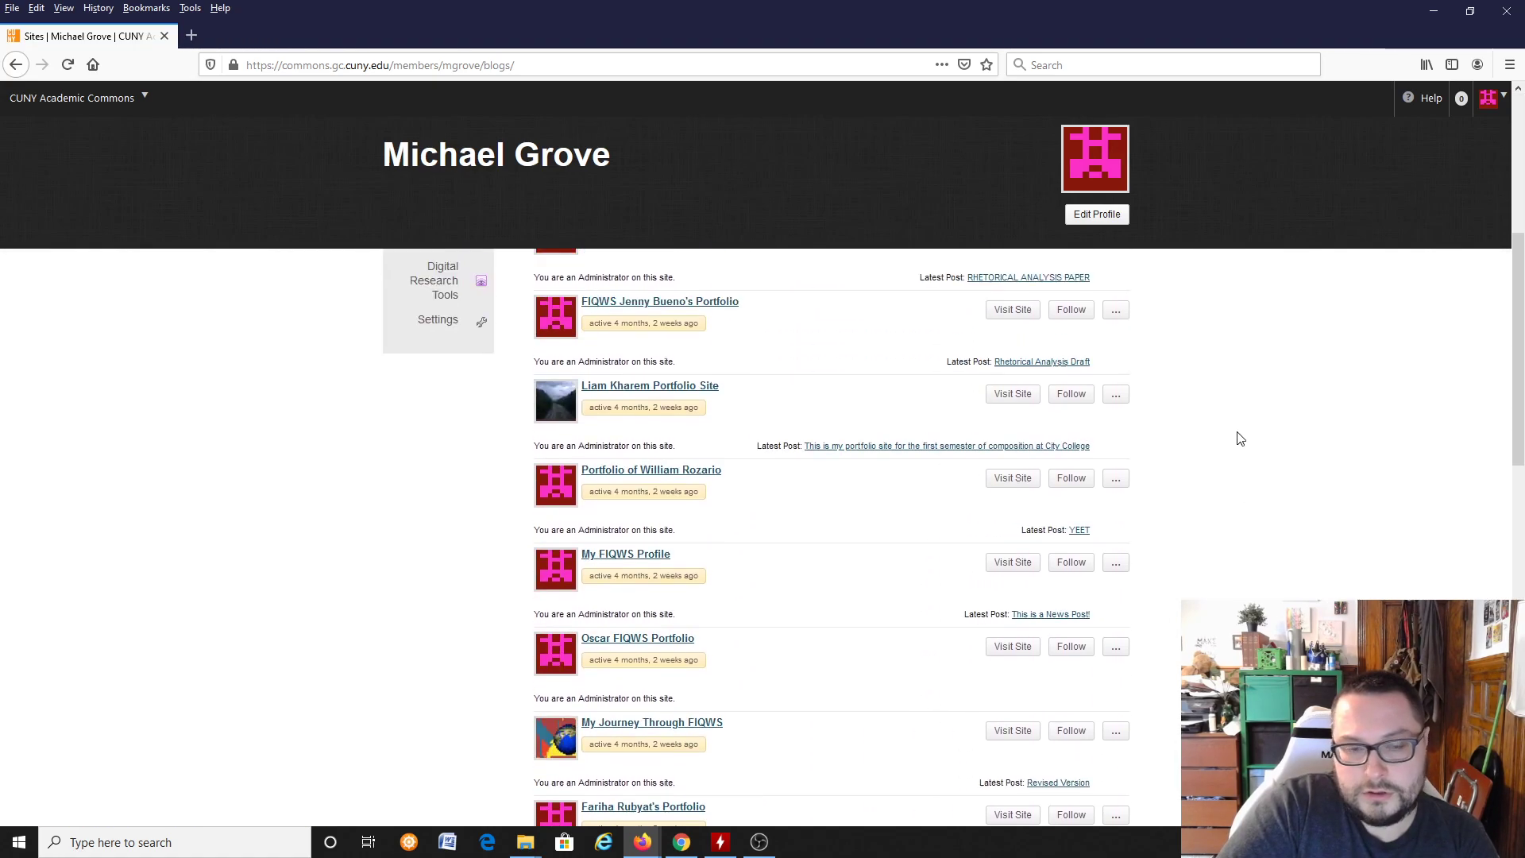
scroll(1235, 438, up, 5)
Step: Start creating a new standalone site, choosing Sites rather than a group or a connected group and site
mouse_move(1489, 99)
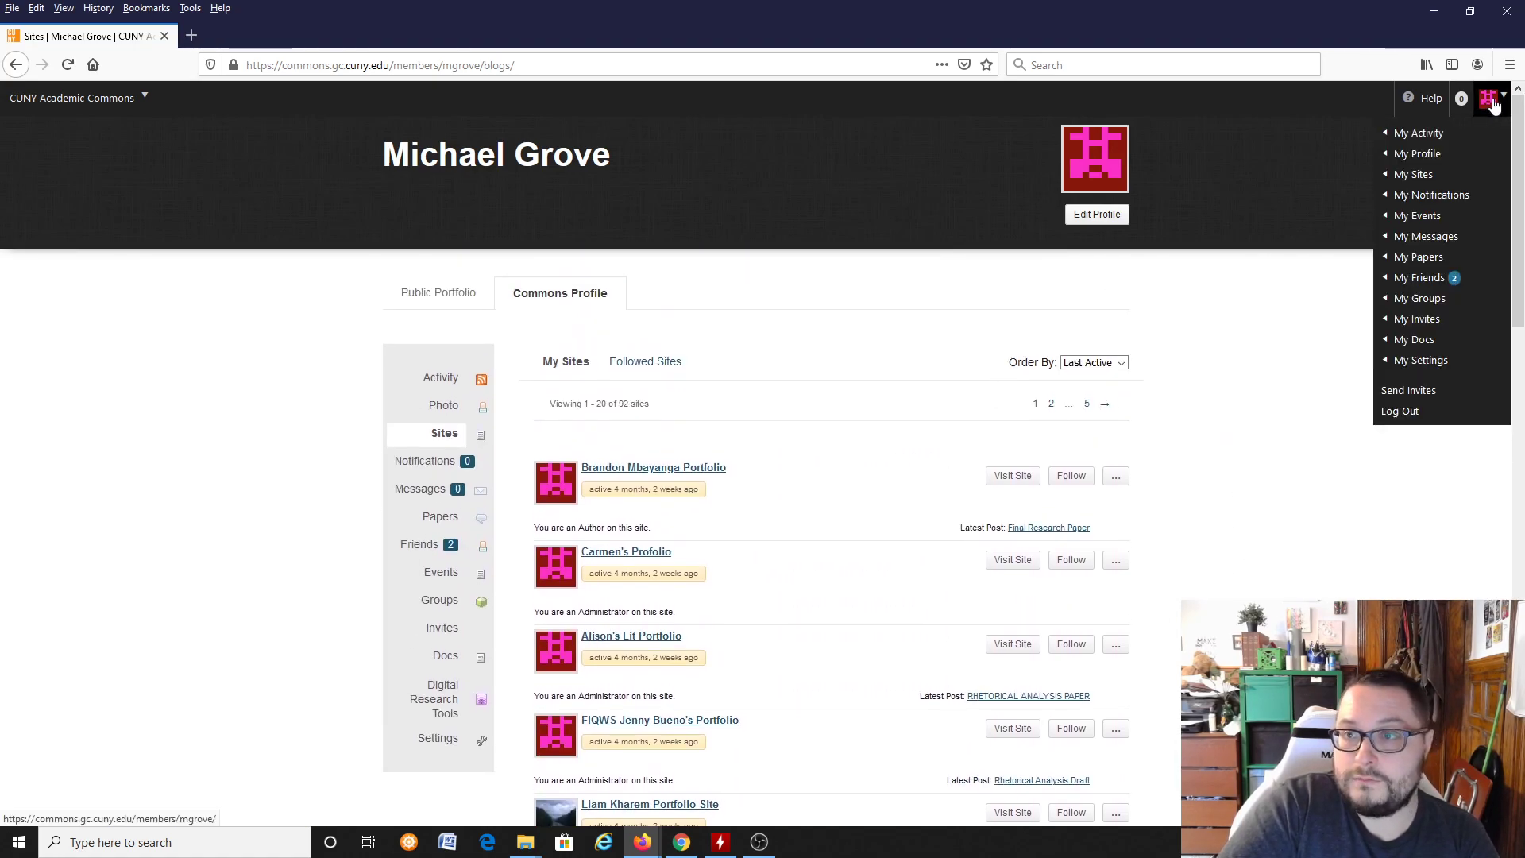
mouse_move(1413, 176)
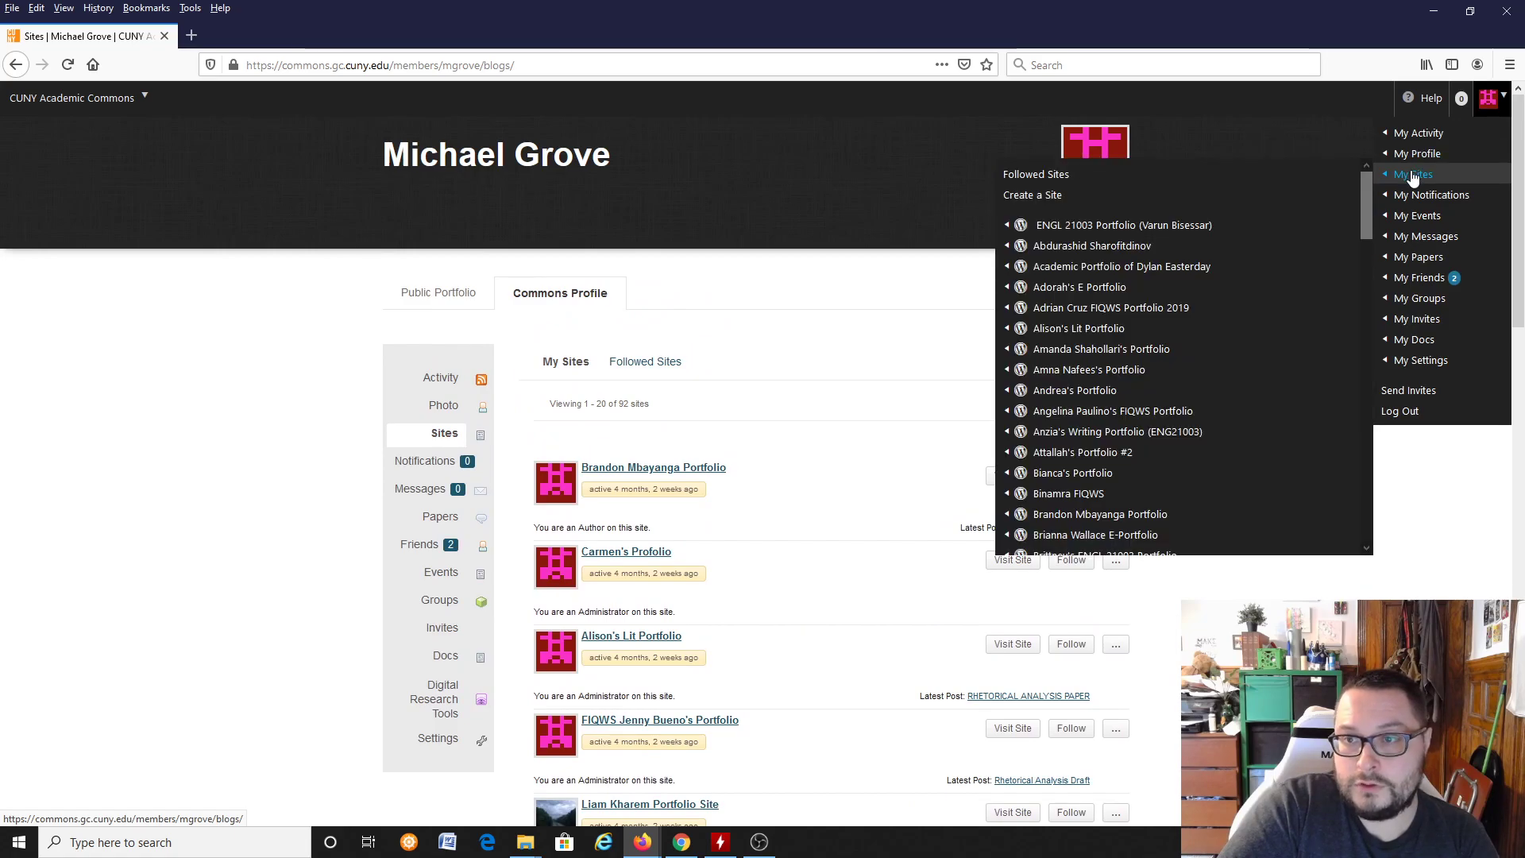
click(1024, 199)
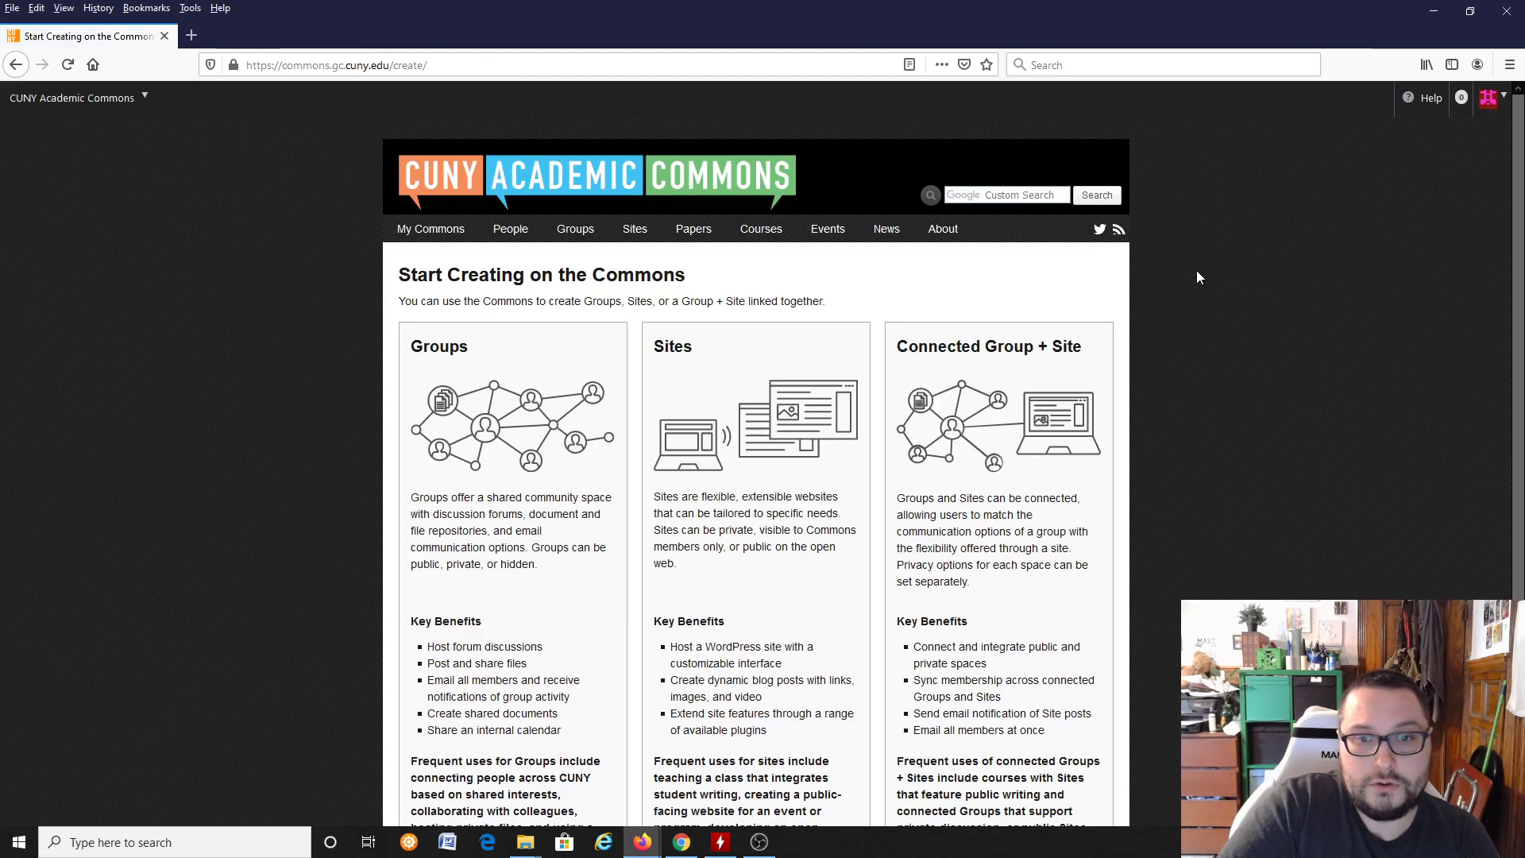
scroll(1196, 270, down, 4)
scroll(1193, 265, up, 2)
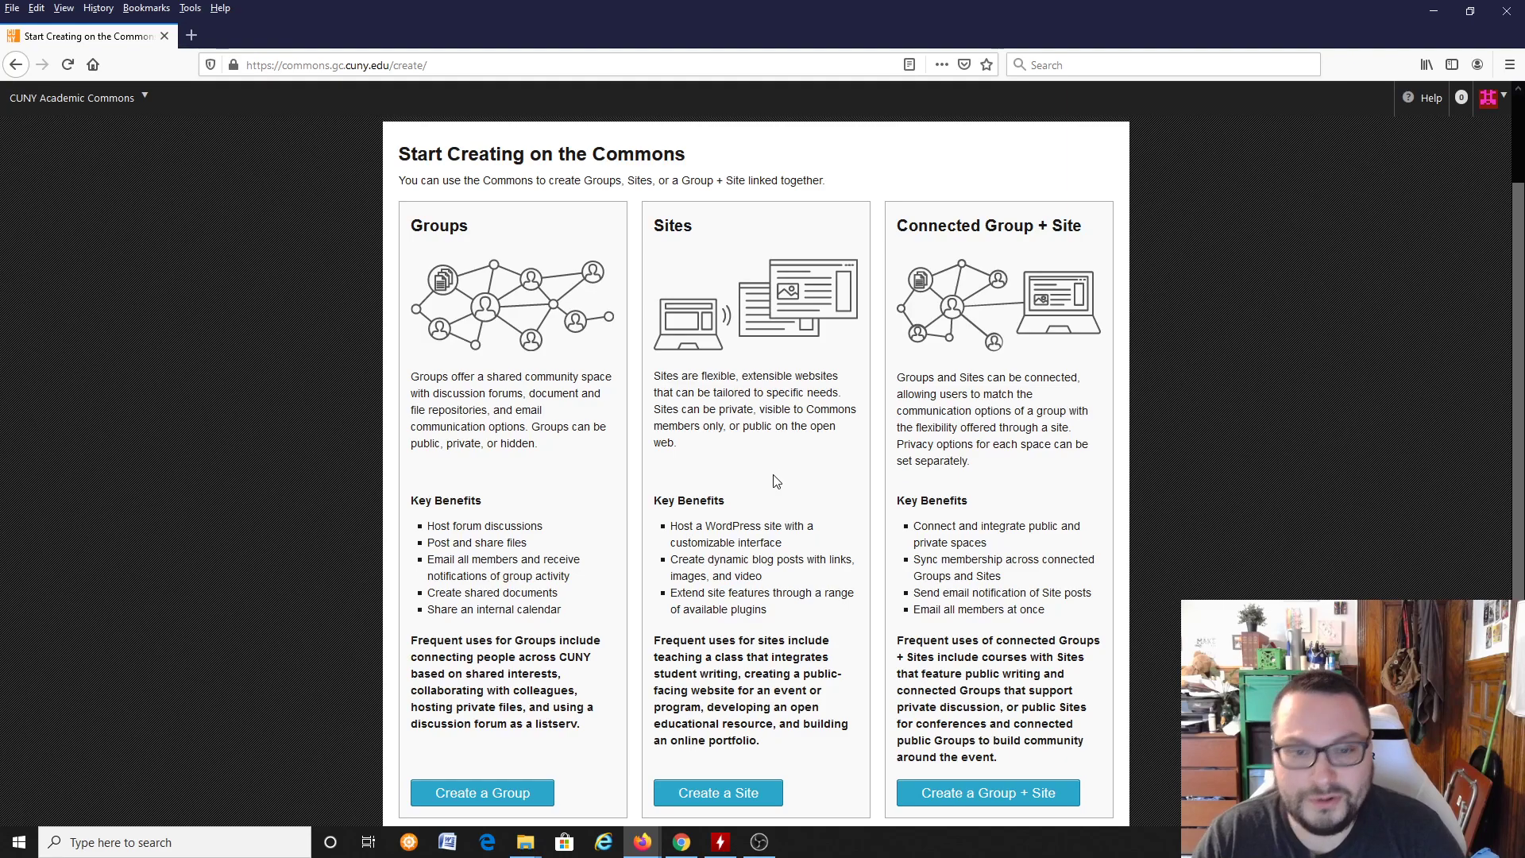
click(740, 795)
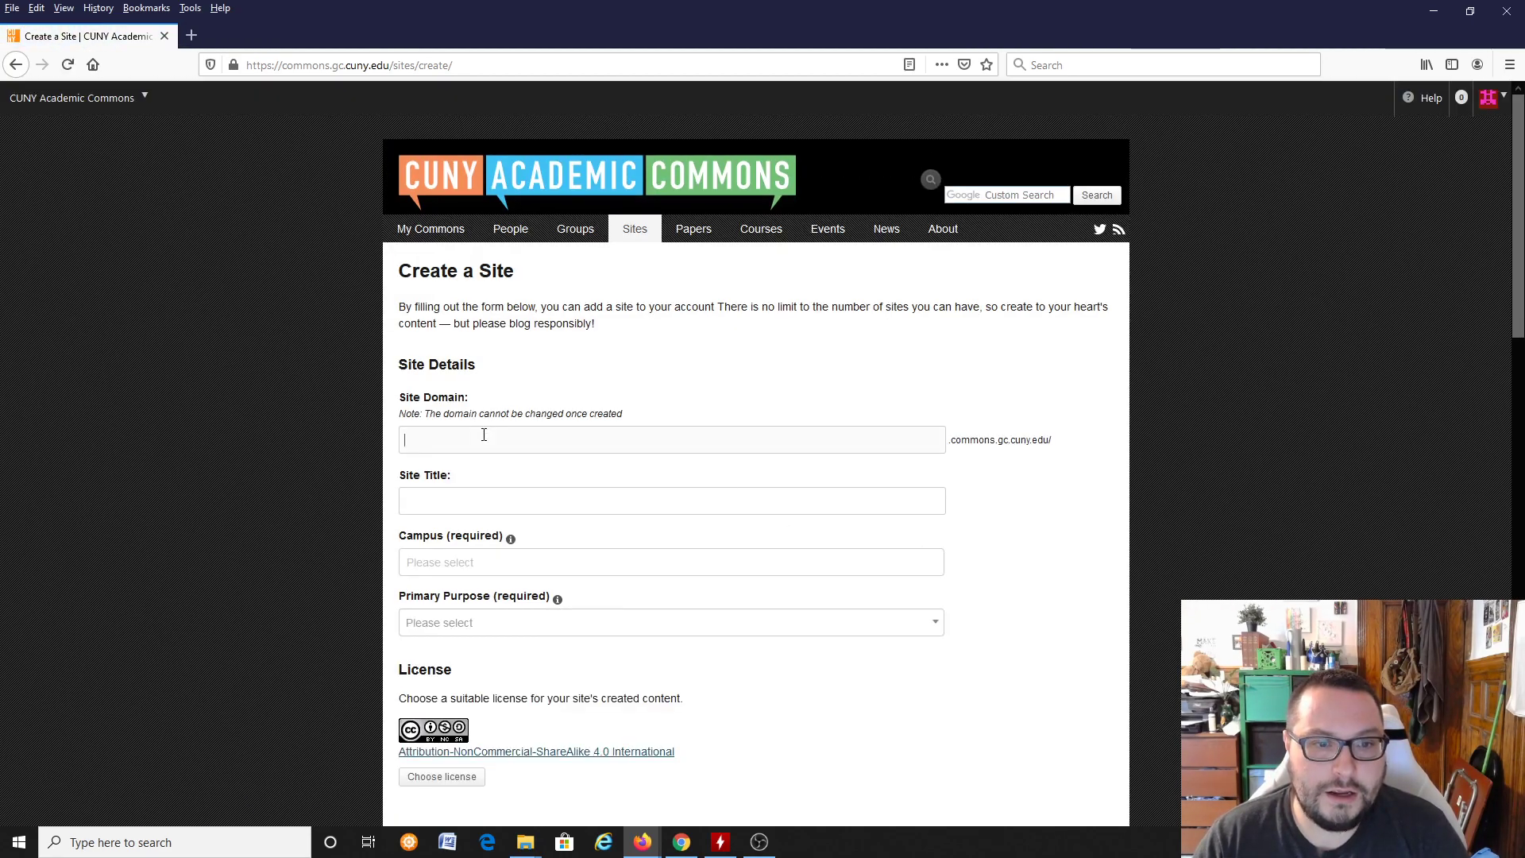
Step: Set the site domain to the owner's username followed by "tut2020", keeping it under 15 characters
click(483, 435)
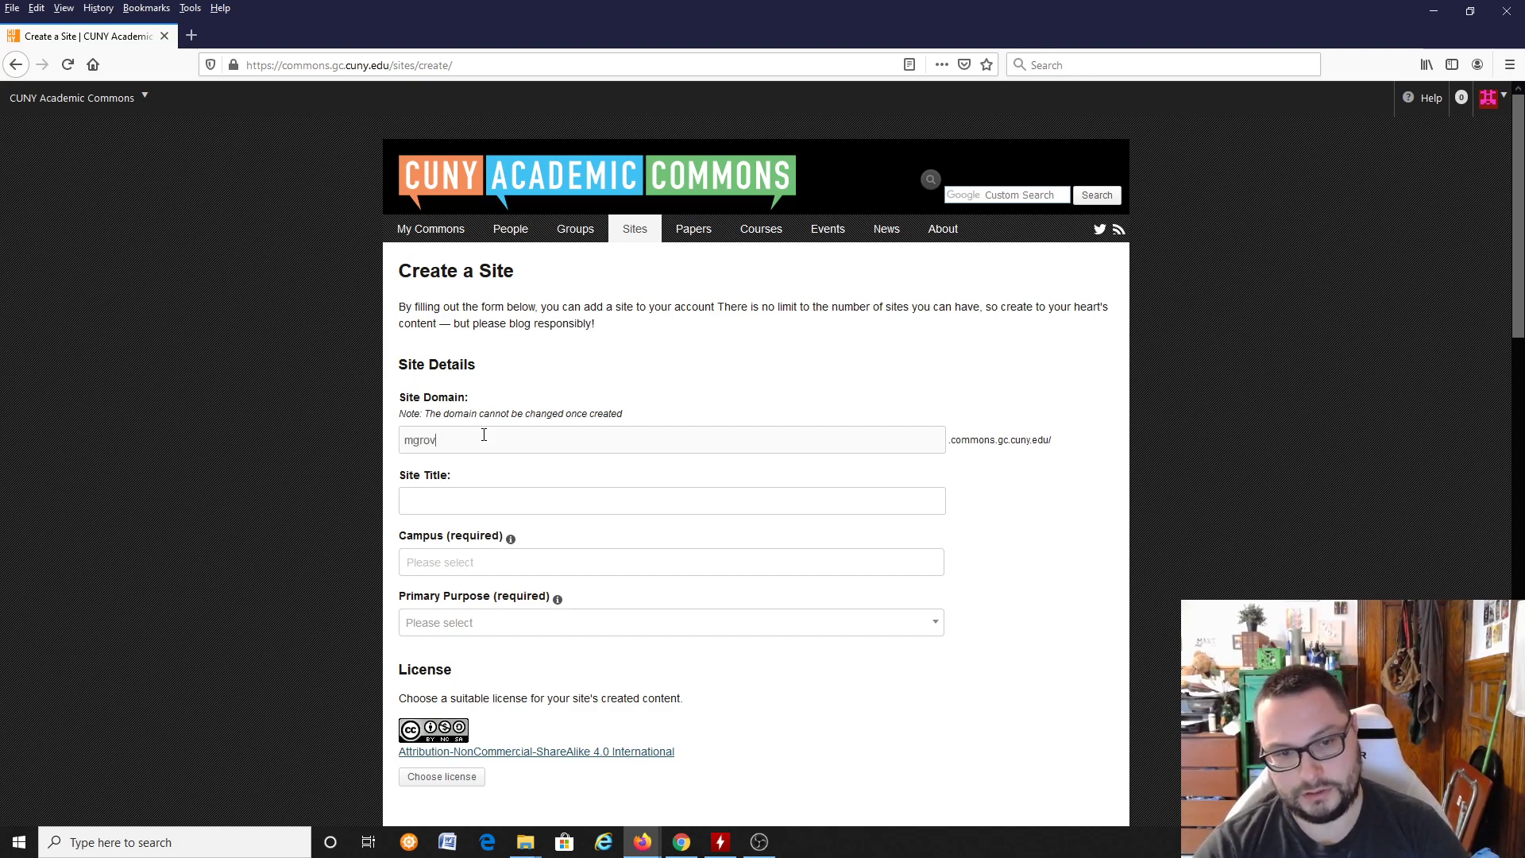
text(mgrovetutorialsite2020)
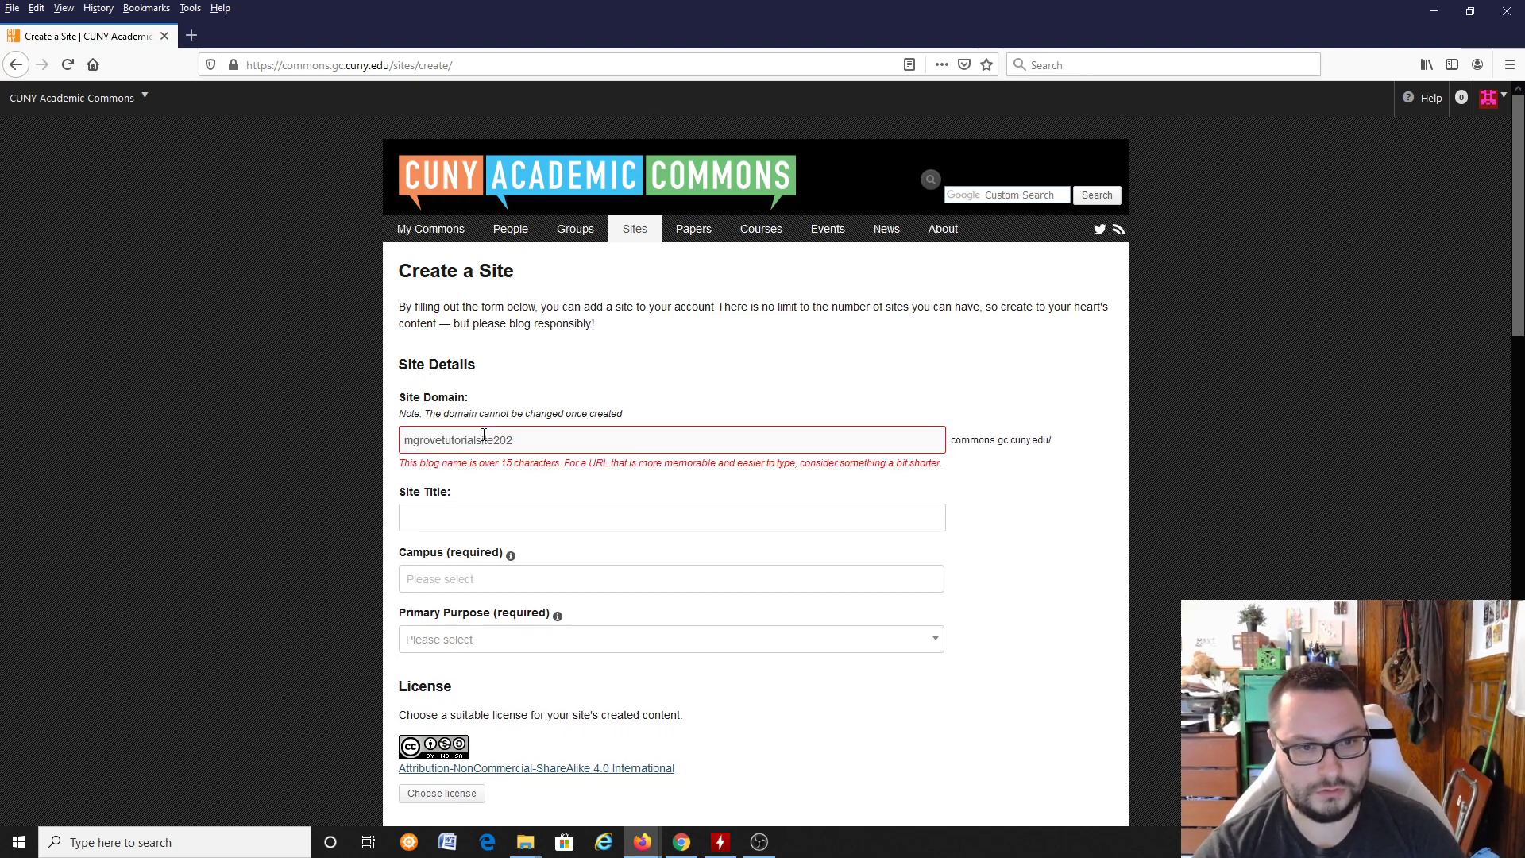
key(BackSpace)
key(BackSpace)
key(BackSpace)
key(BackSpace)
key(BackSpace)
key(BackSpace)
key(BackSpace)
key(BackSpace)
key(BackSpace)
key(BackSpace)
key(BackSpace)
key(BackSpace)
key(BackSpace)
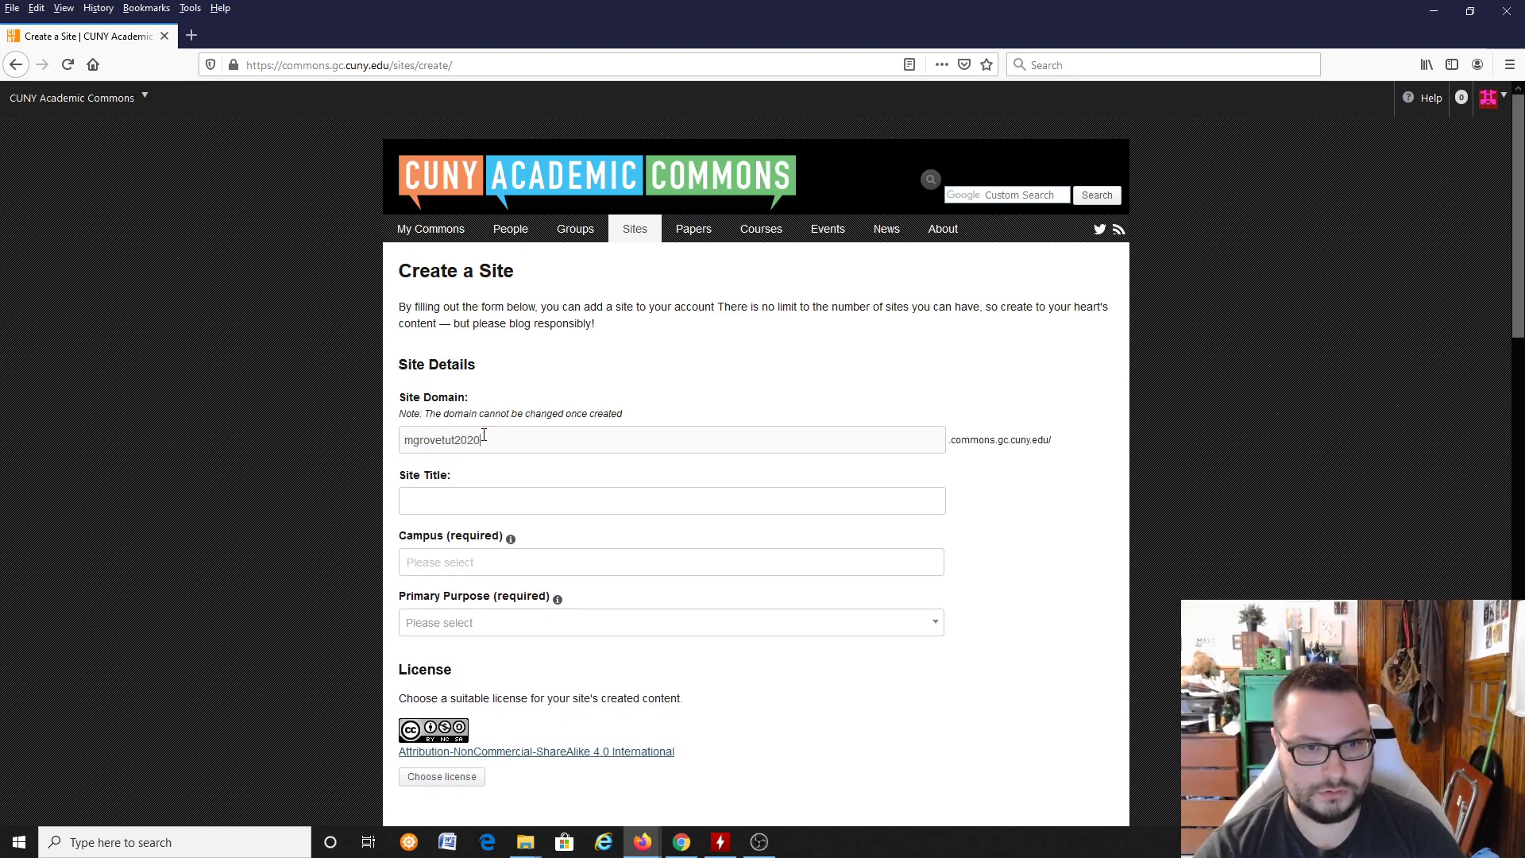
Step: Title the site "ENGL 21003 Tutorial Site" followed by a dash and the instructor's surname
click(461, 502)
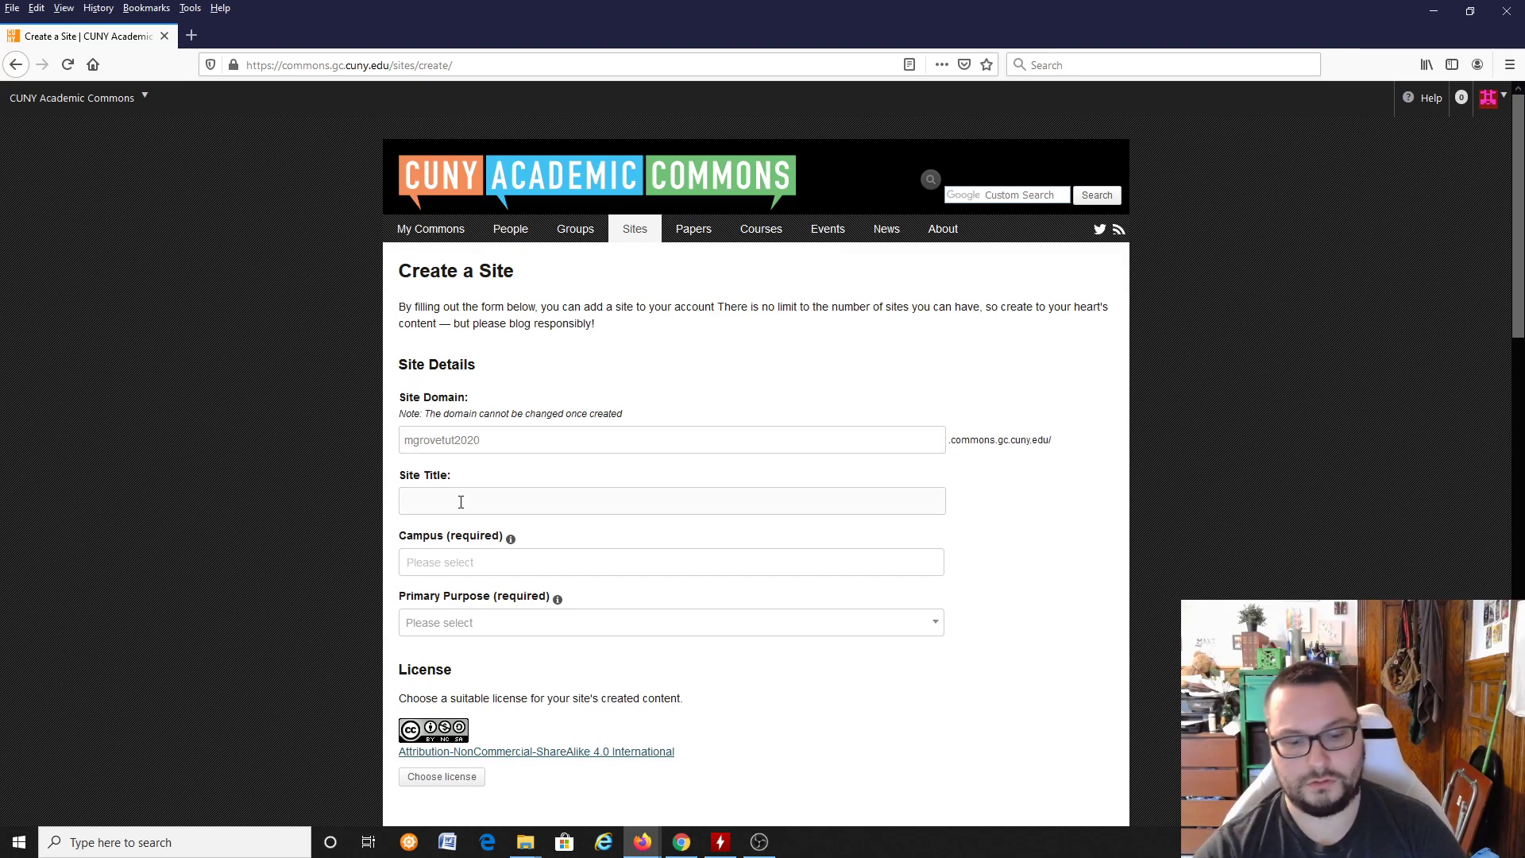
text(ENGL 2100)
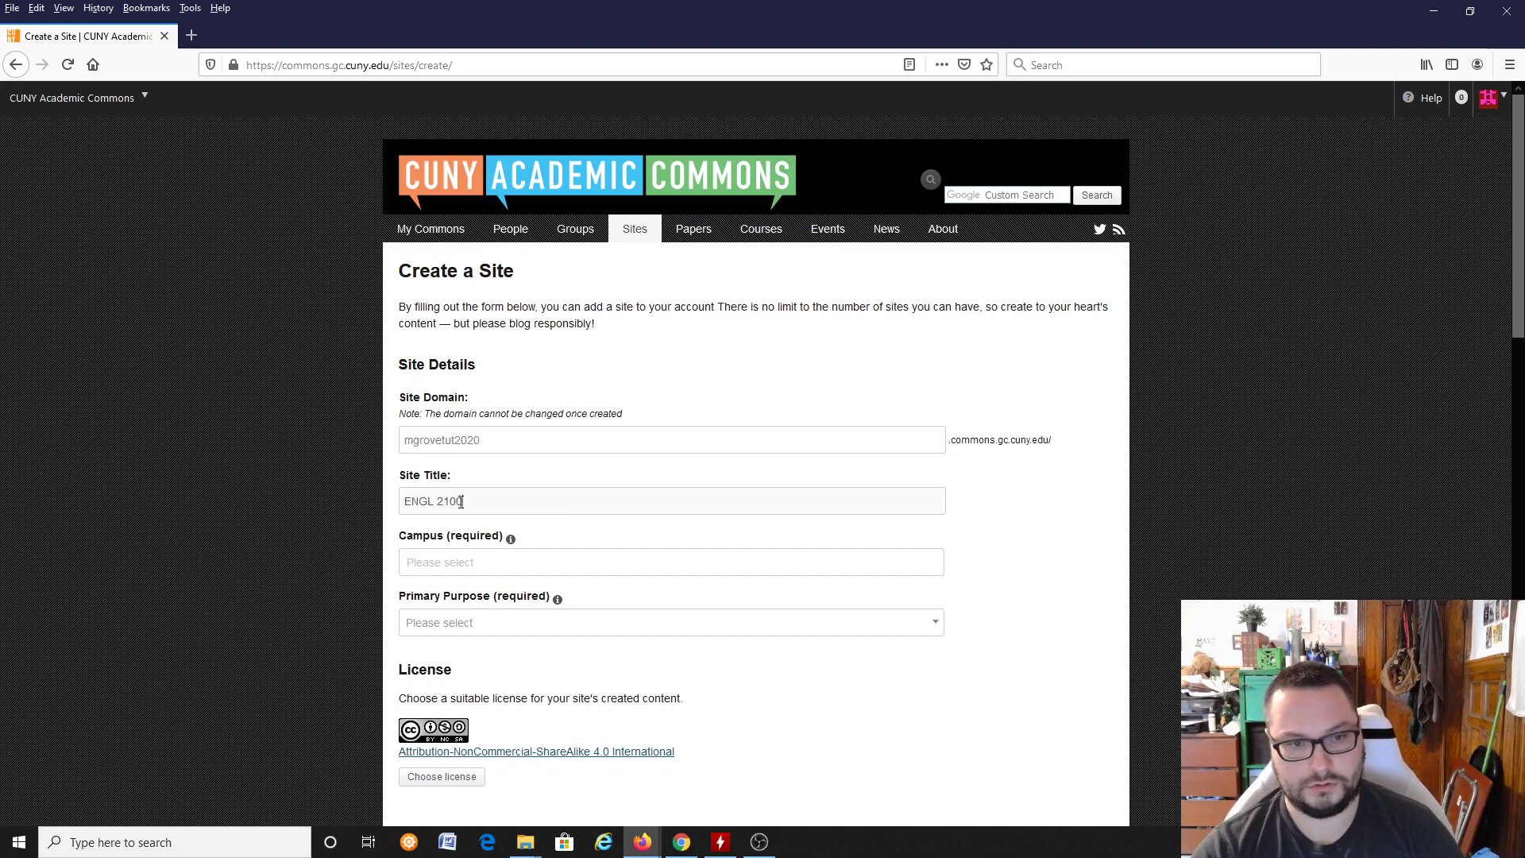
text(3 Tutorial Site - Grove)
Step: Set the campus to City College of New York and the primary purpose to Teaching
click(461, 559)
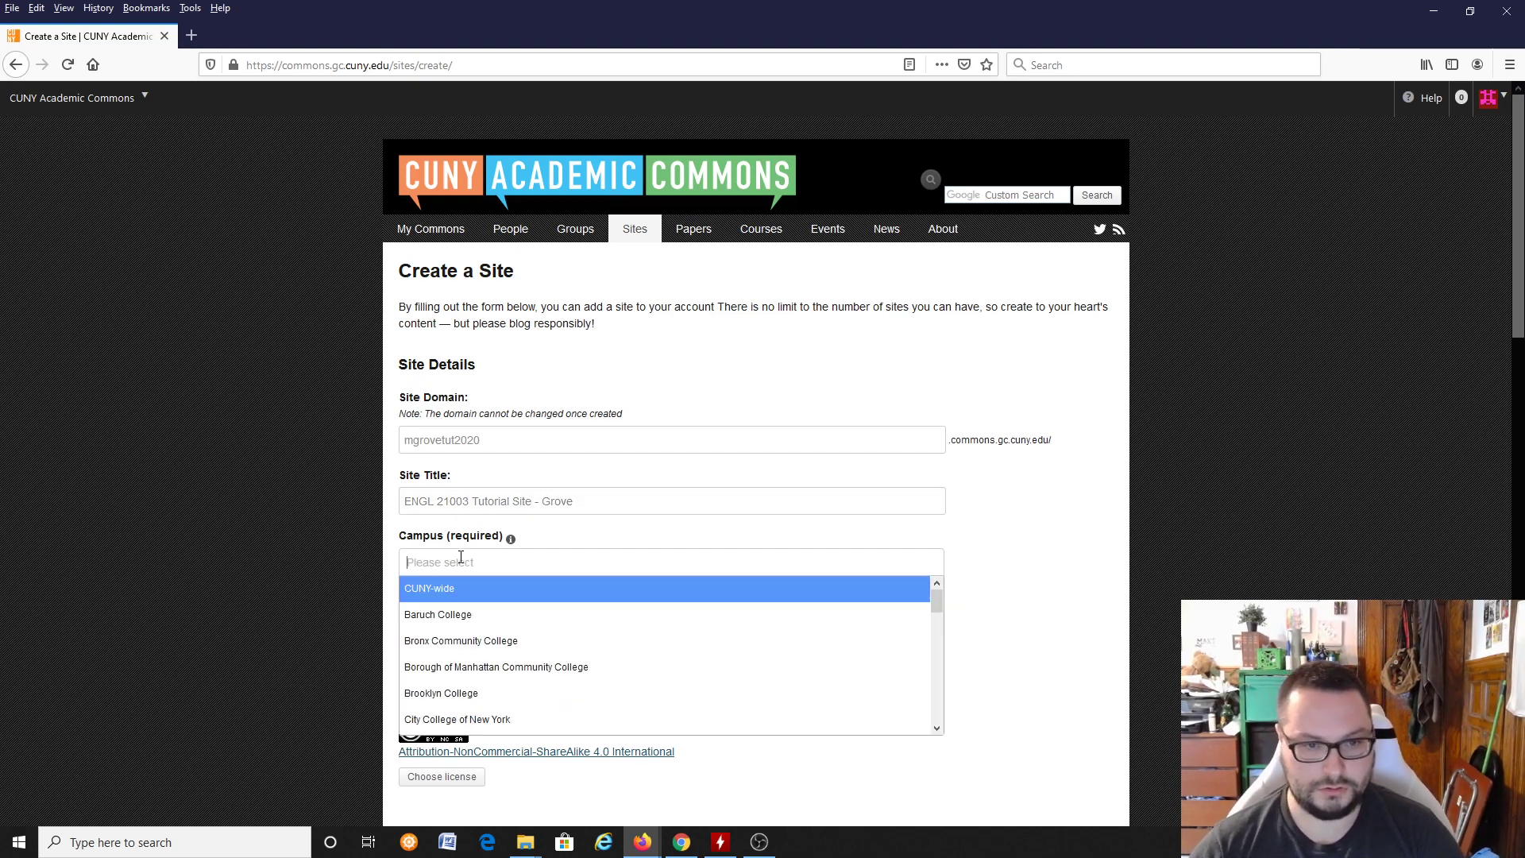
scroll(517, 681, down, 2)
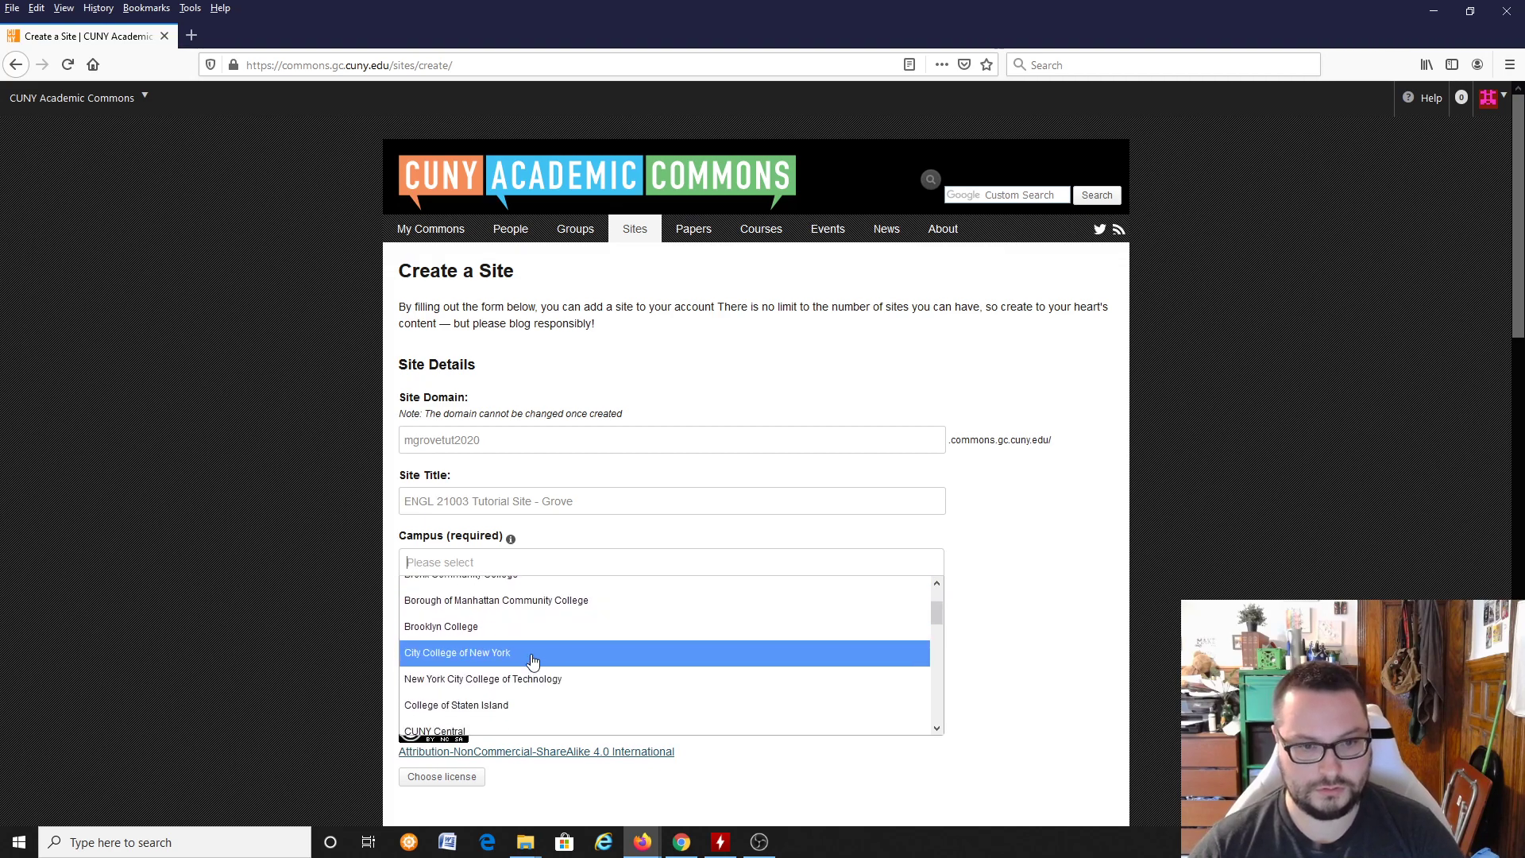
click(532, 653)
click(528, 625)
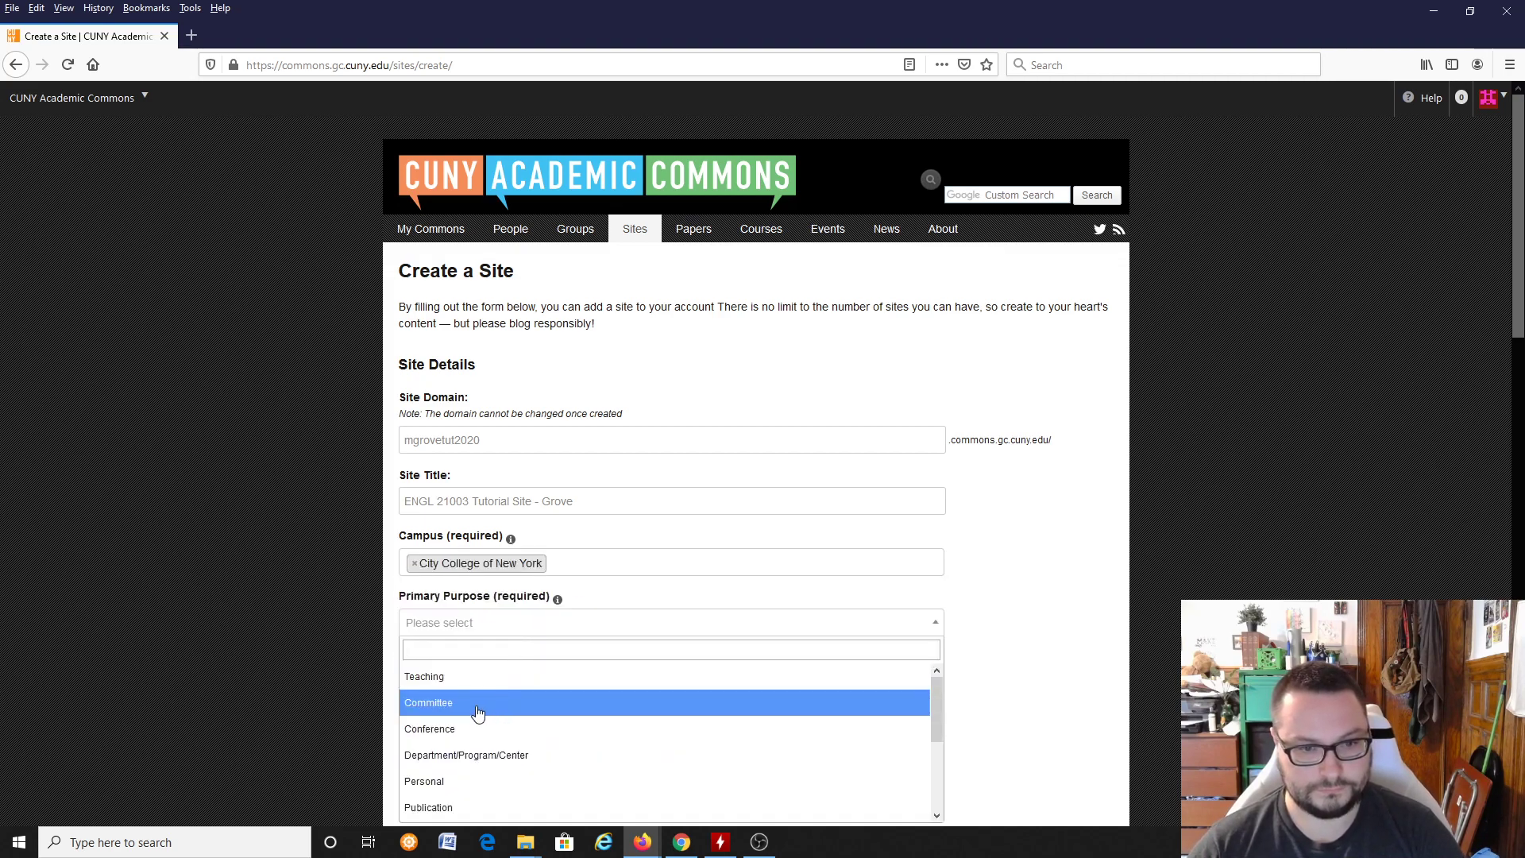
click(470, 682)
Step: Set the academic term to Spring 2020 and the disciplinary cluster to Arts and Humanities
scroll(288, 606, down, 3)
click(449, 523)
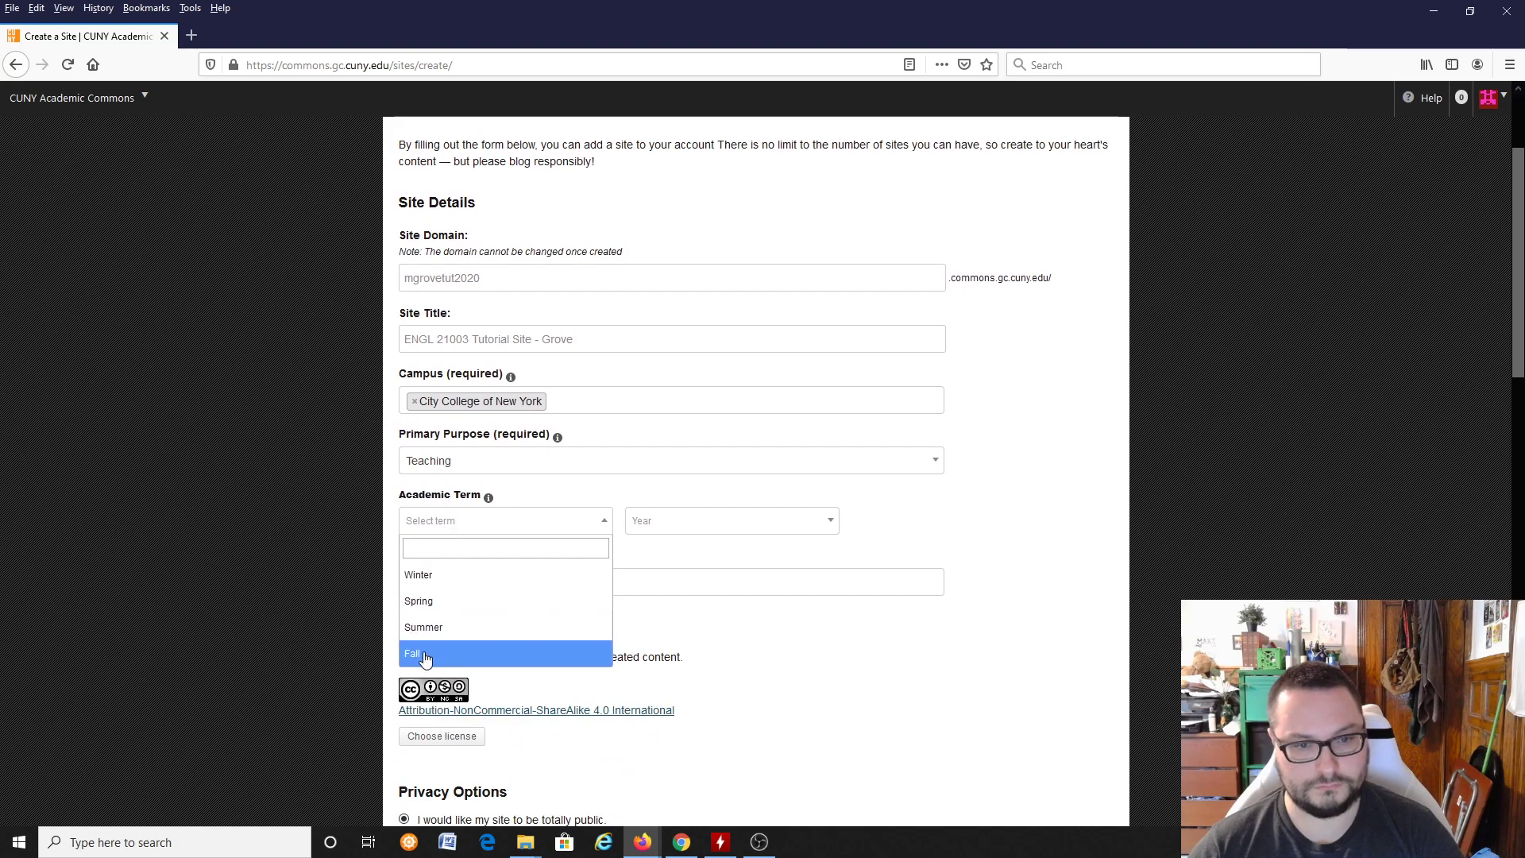
click(436, 608)
click(715, 525)
click(649, 604)
click(520, 580)
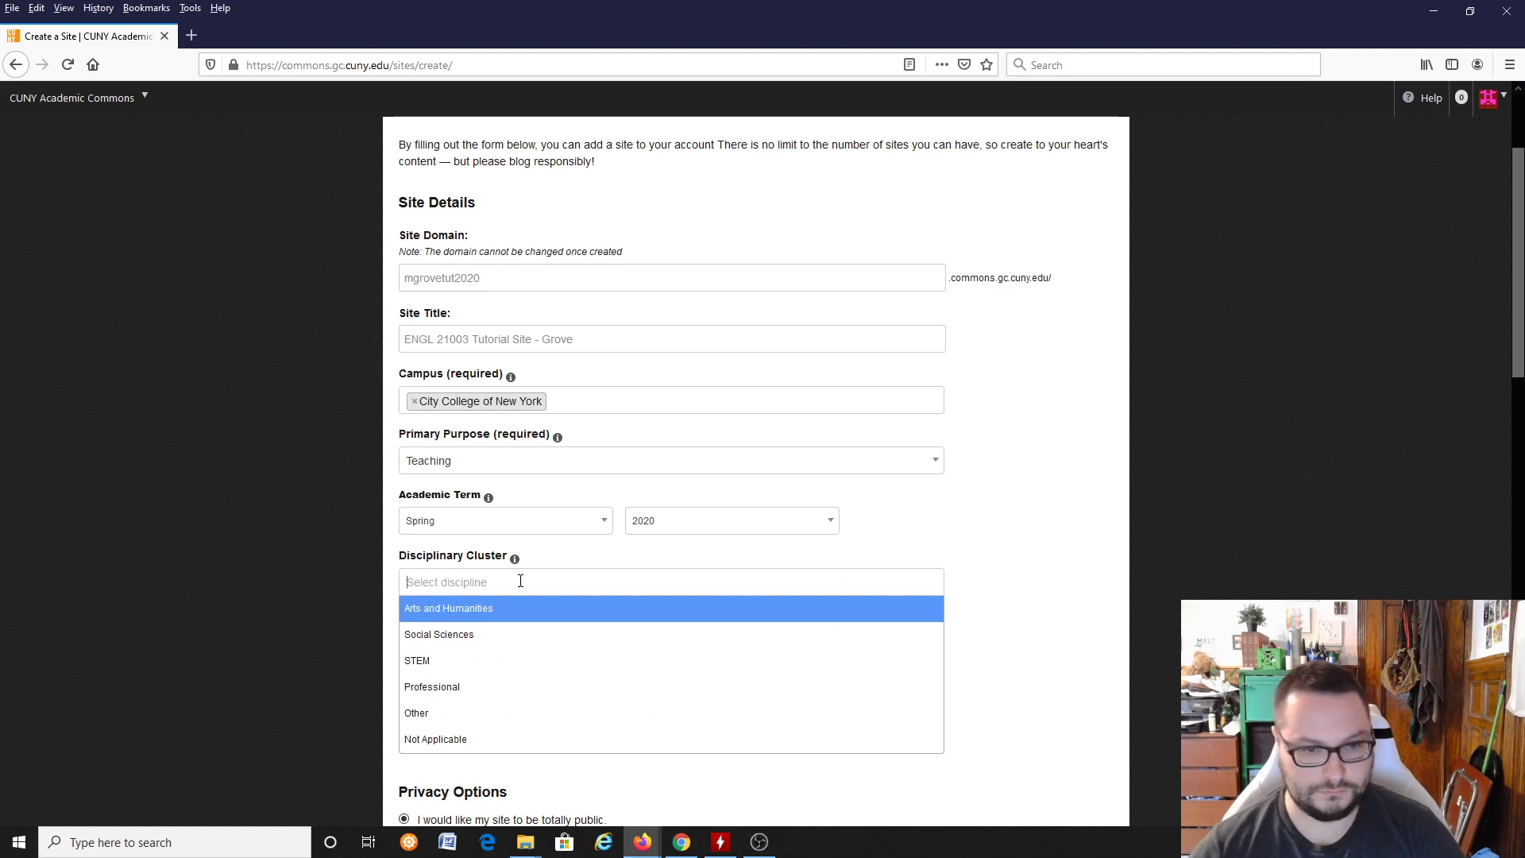
click(534, 613)
Step: Make the new site visible only to registered users of the CUNY Academic Commons
scroll(1123, 477, up, 2)
scroll(1117, 474, up, 1)
scroll(1112, 475, down, 1)
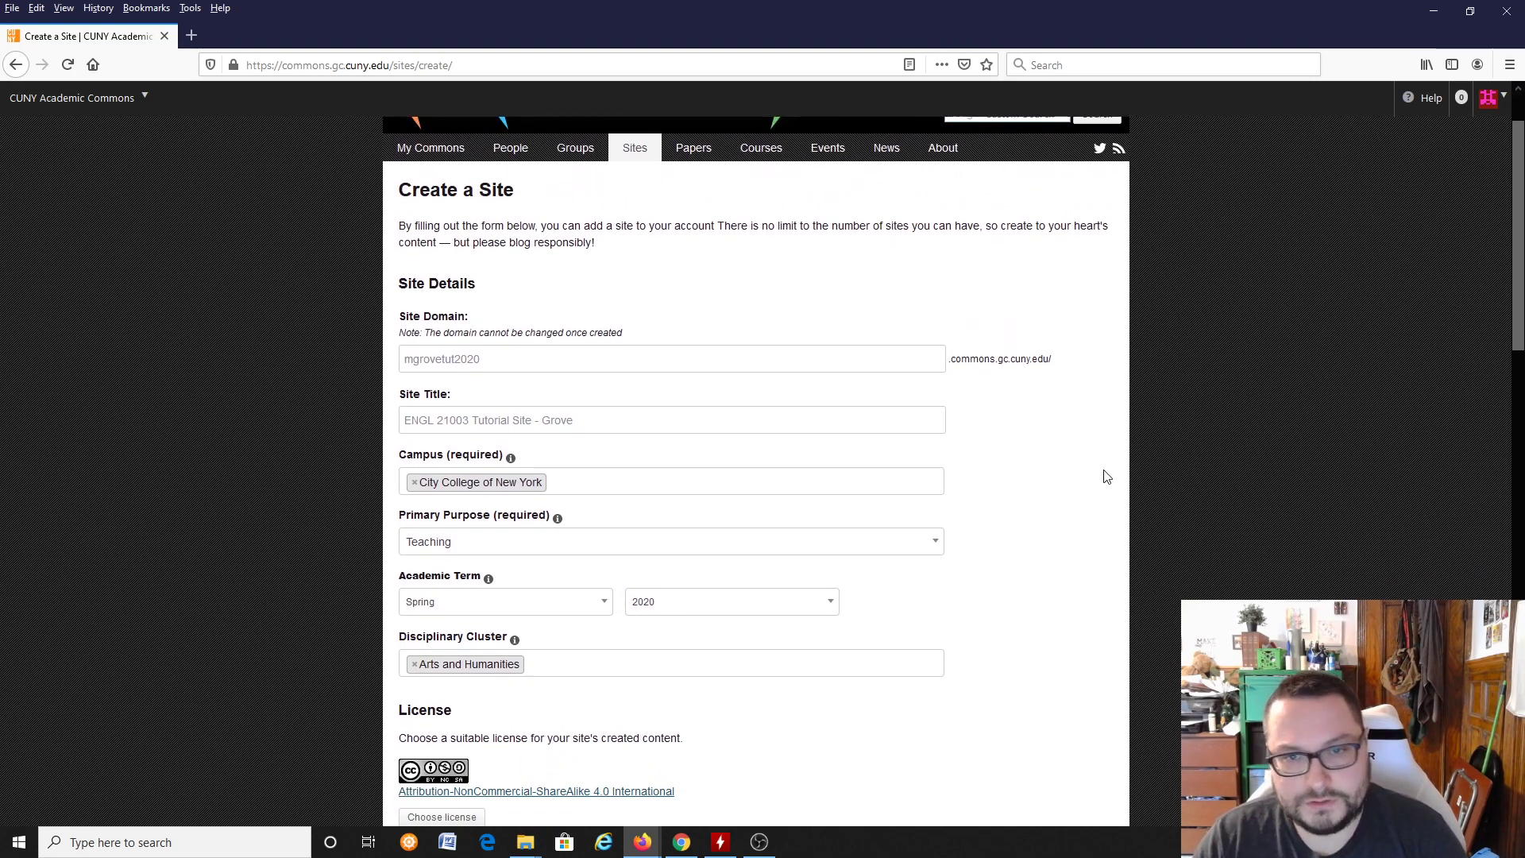
scroll(1095, 476, down, 4)
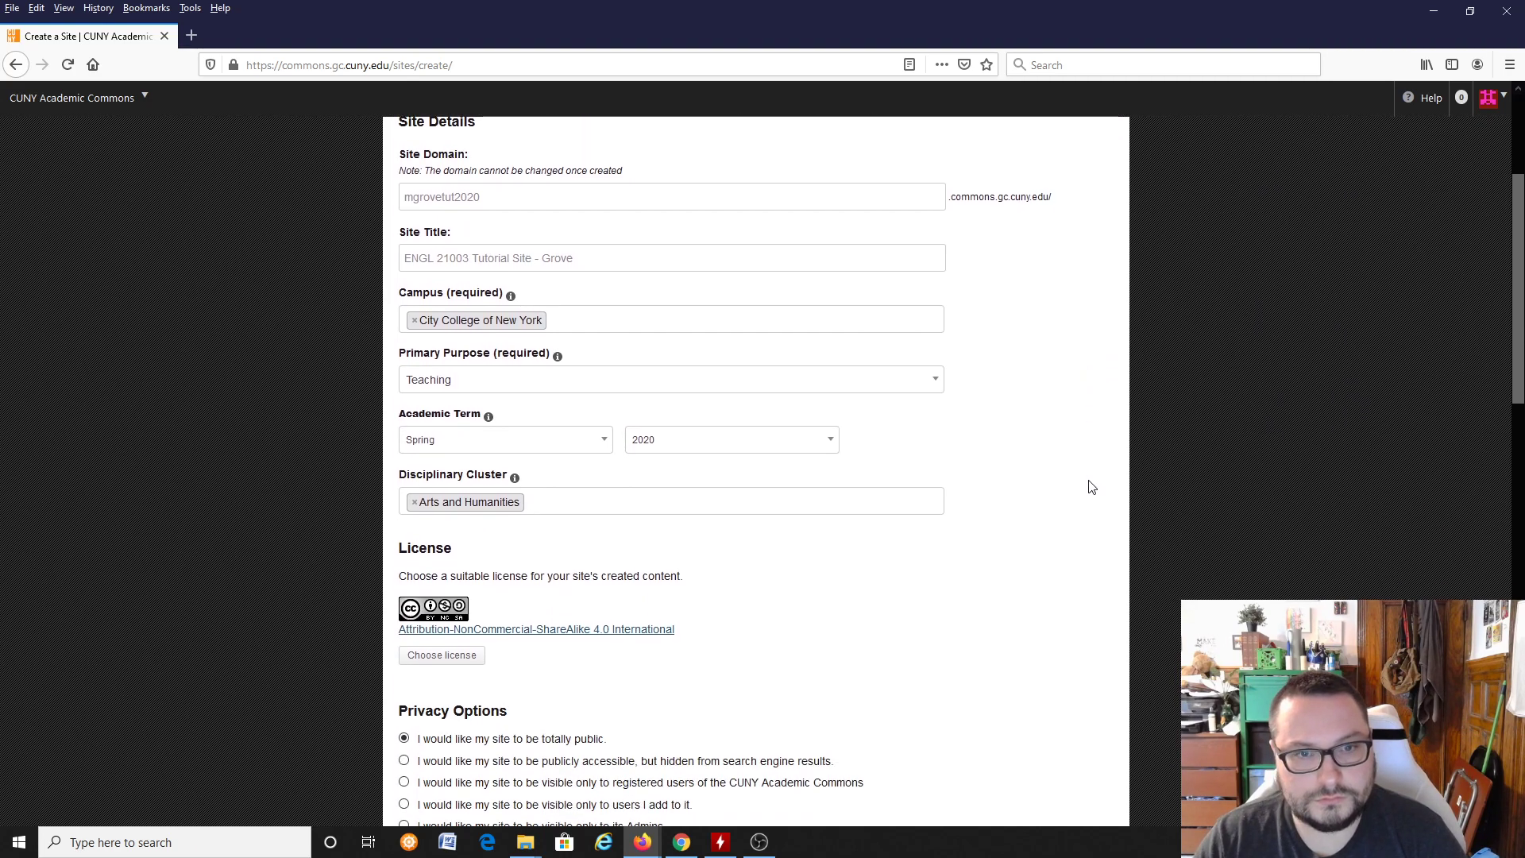
scroll(1086, 483, down, 2)
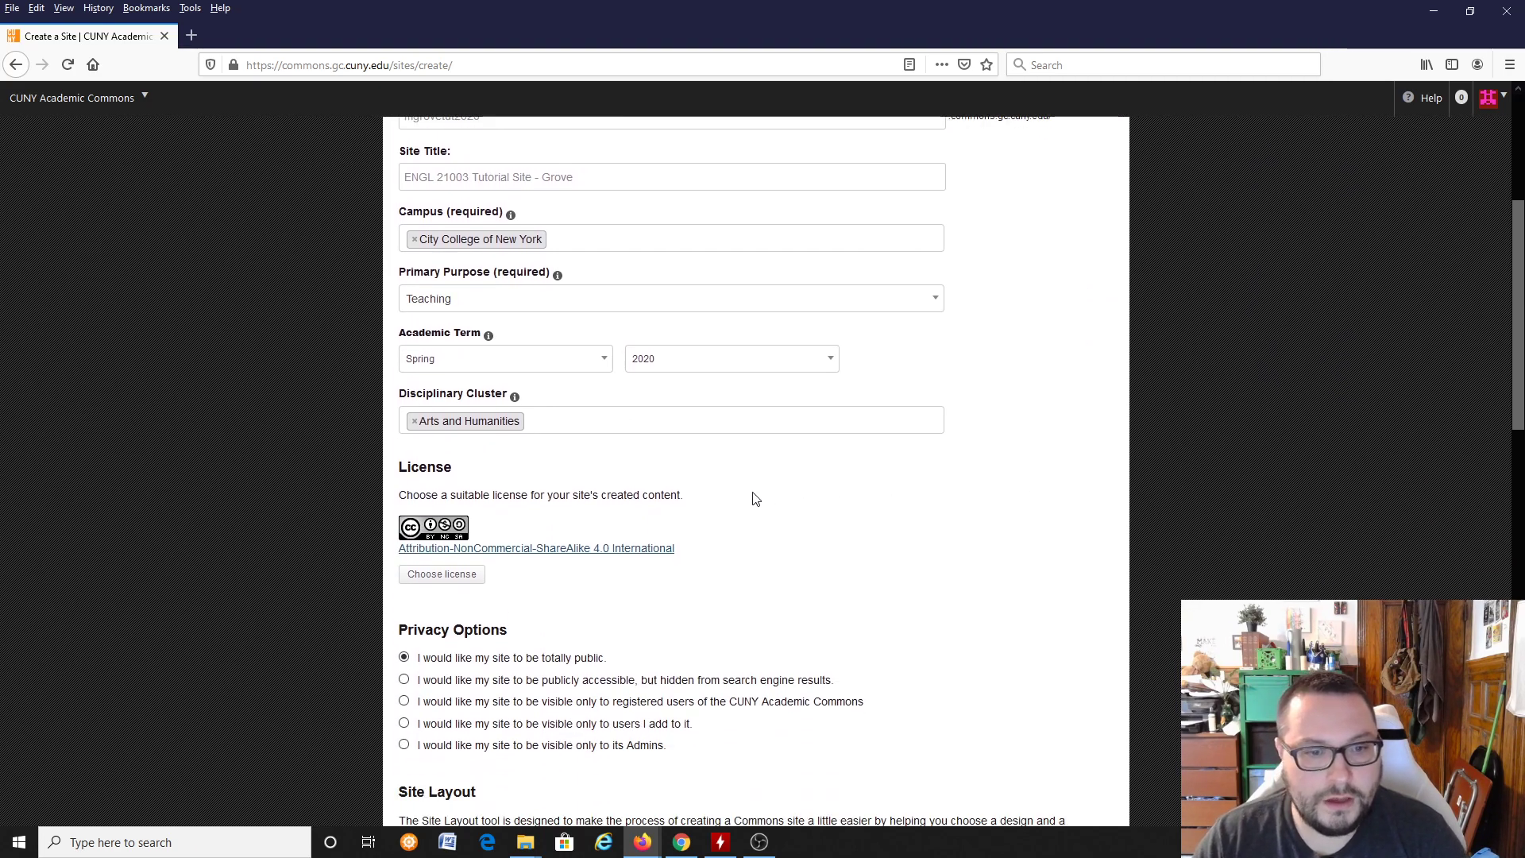
scroll(871, 497, down, 2)
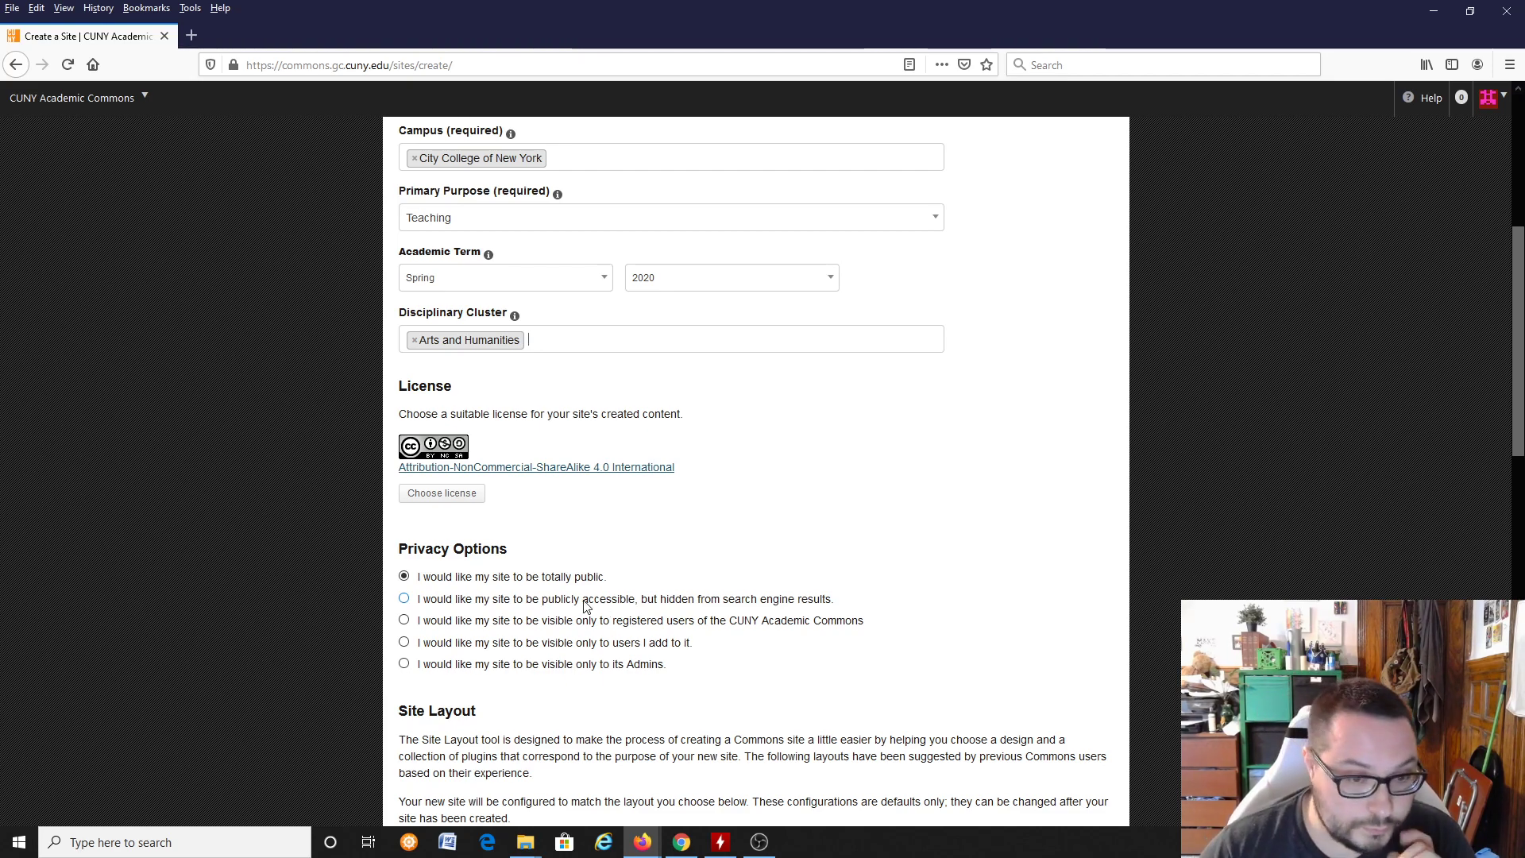
click(404, 620)
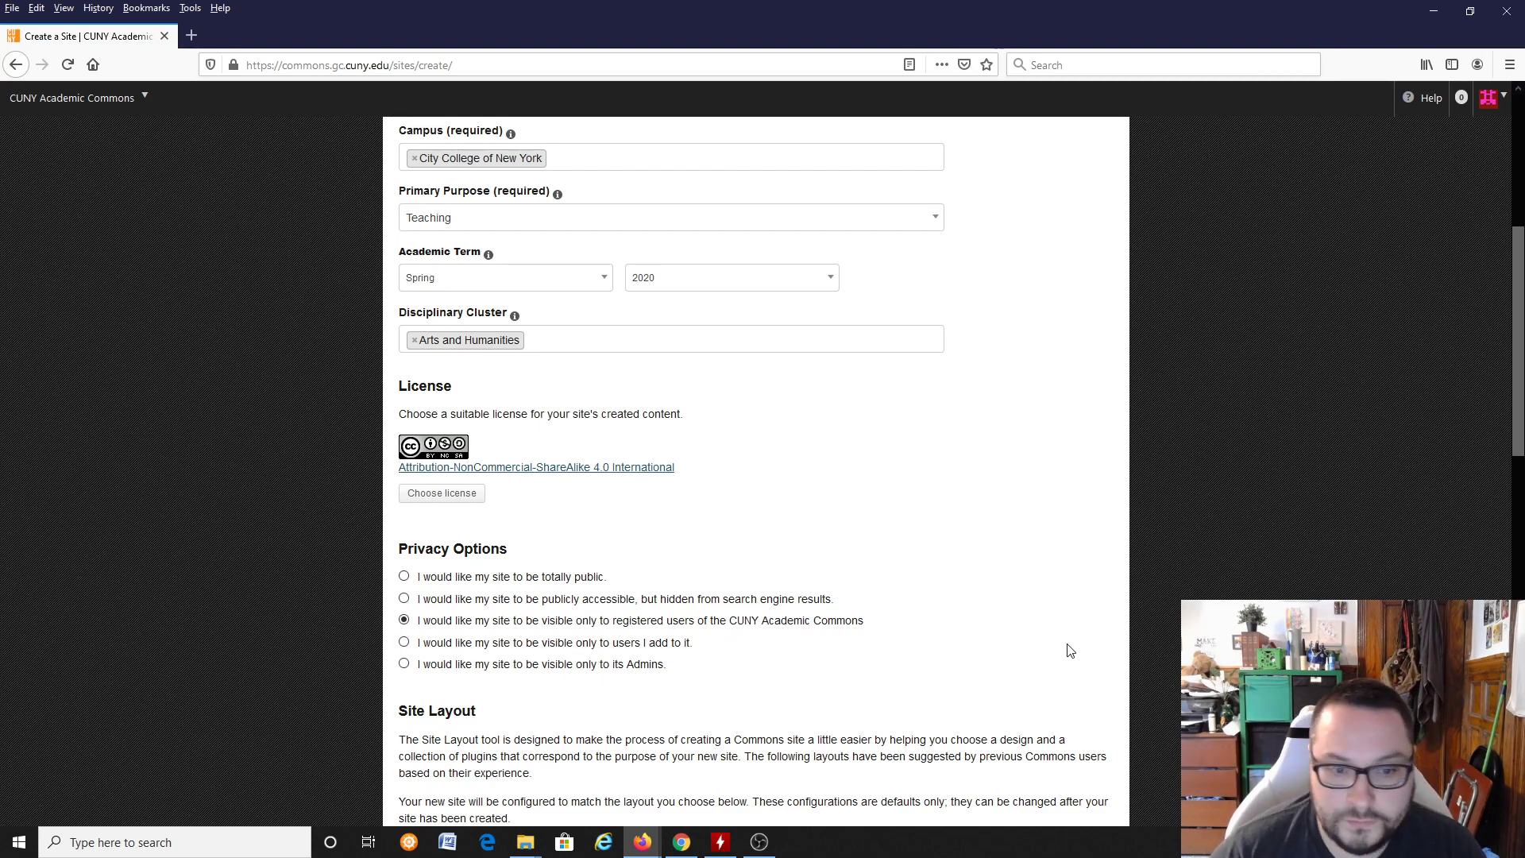
Step: Examine the site layout options: the Default, Teaching and Academic Portfolio templates and their descriptions
scroll(1094, 638, down, 2)
scroll(1093, 635, up, 1)
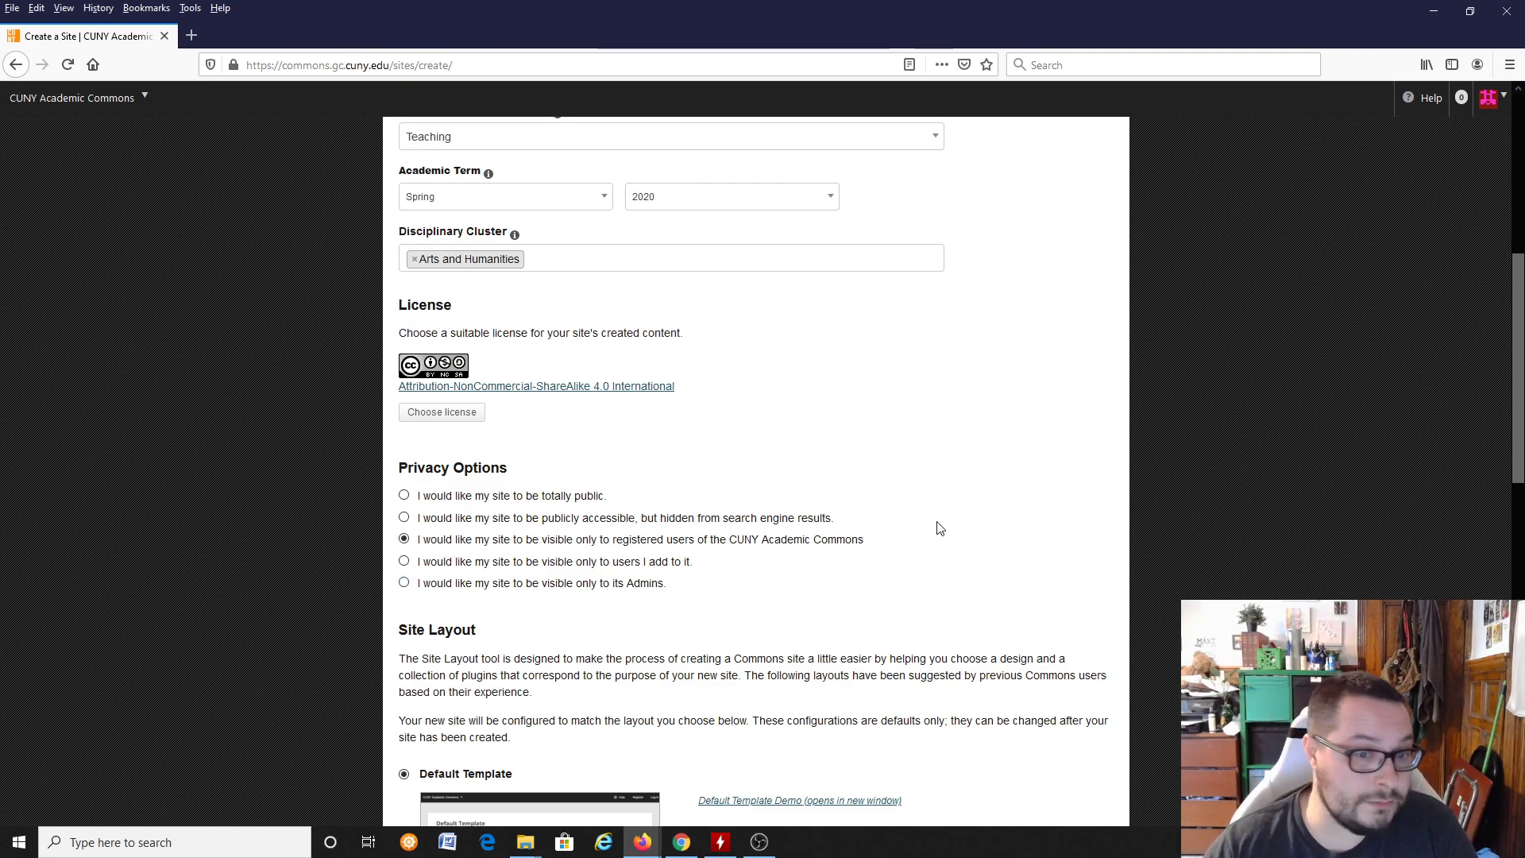
scroll(950, 521, down, 2)
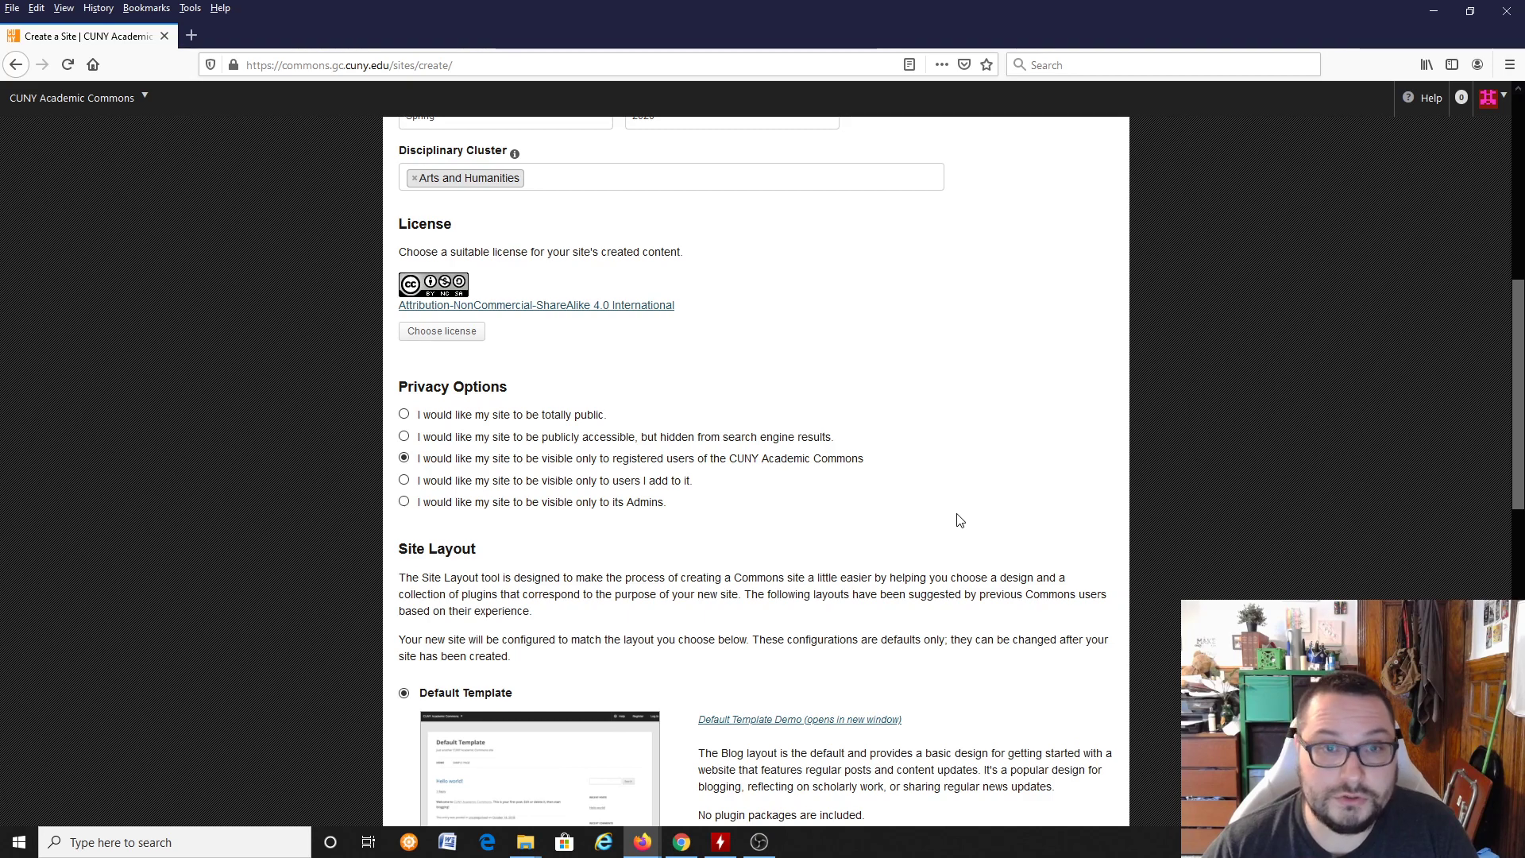
scroll(943, 517, down, 2)
scroll(941, 516, down, 7)
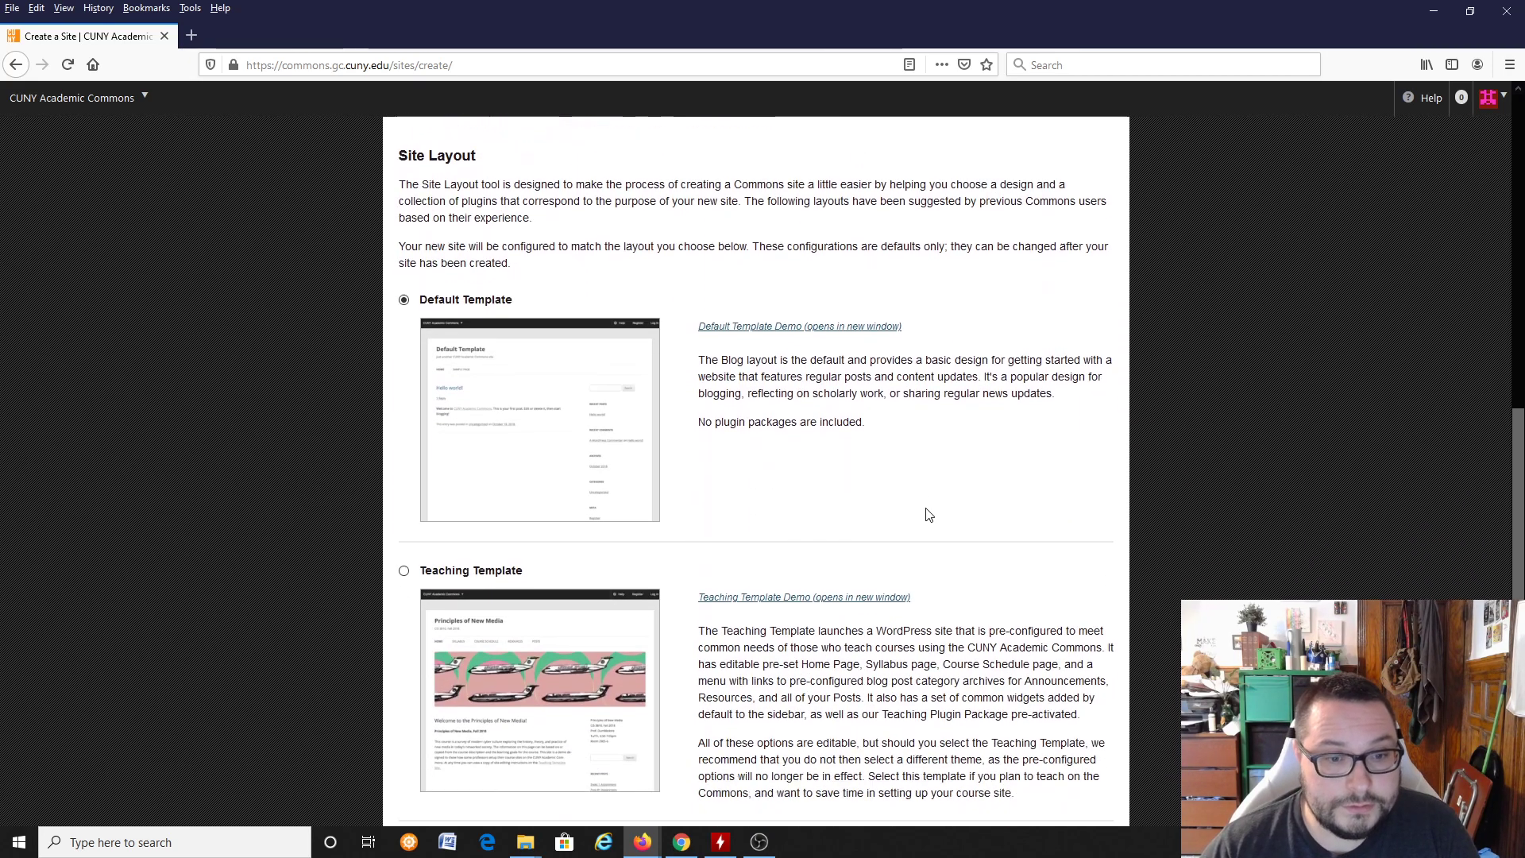
scroll(938, 491, down, 2)
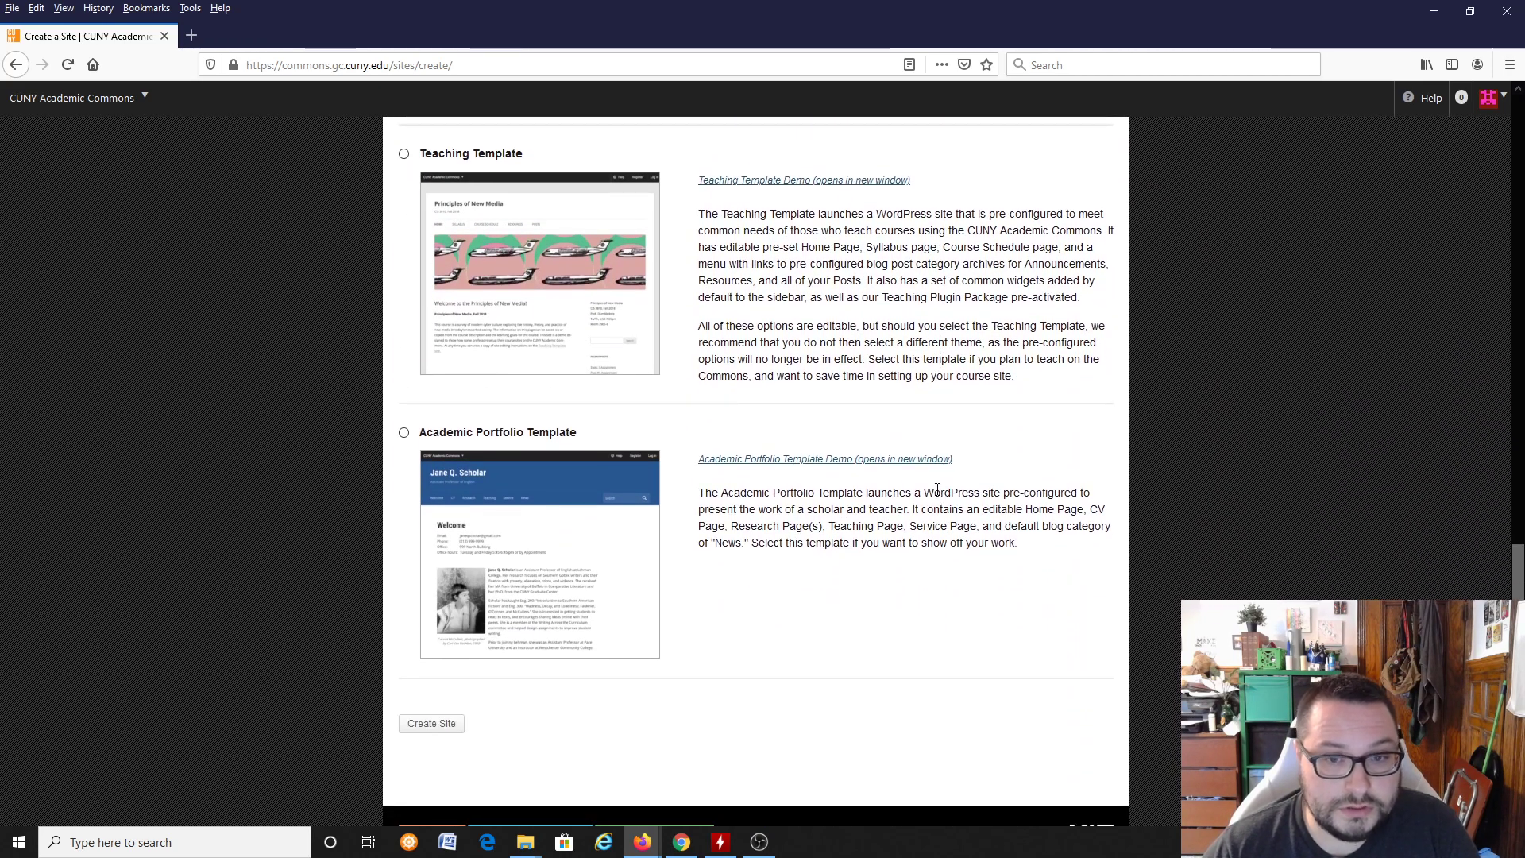
scroll(951, 484, up, 4)
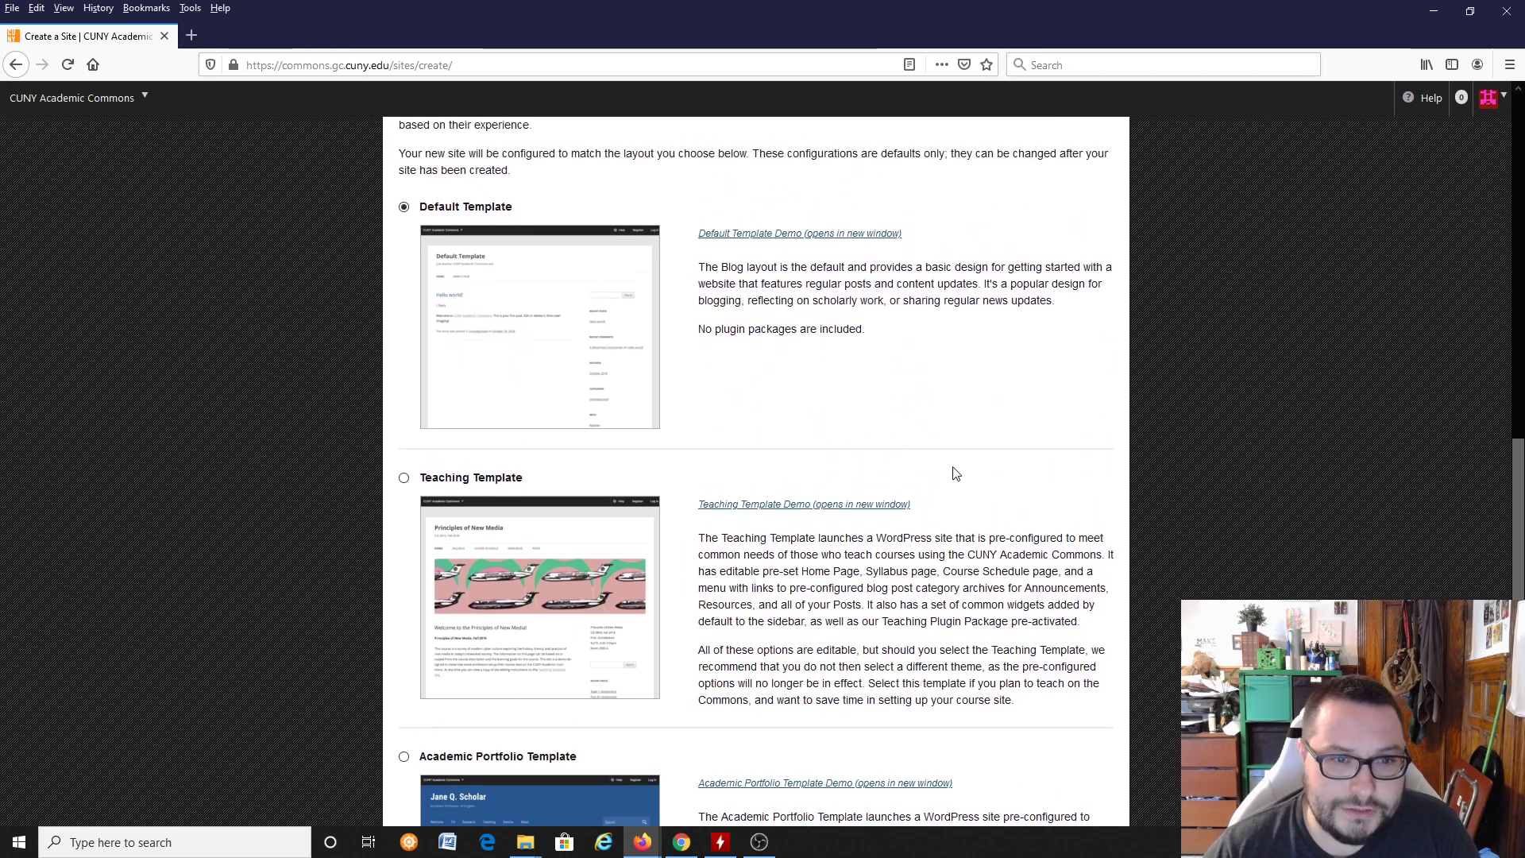
scroll(965, 457, up, 1)
scroll(967, 454, down, 3)
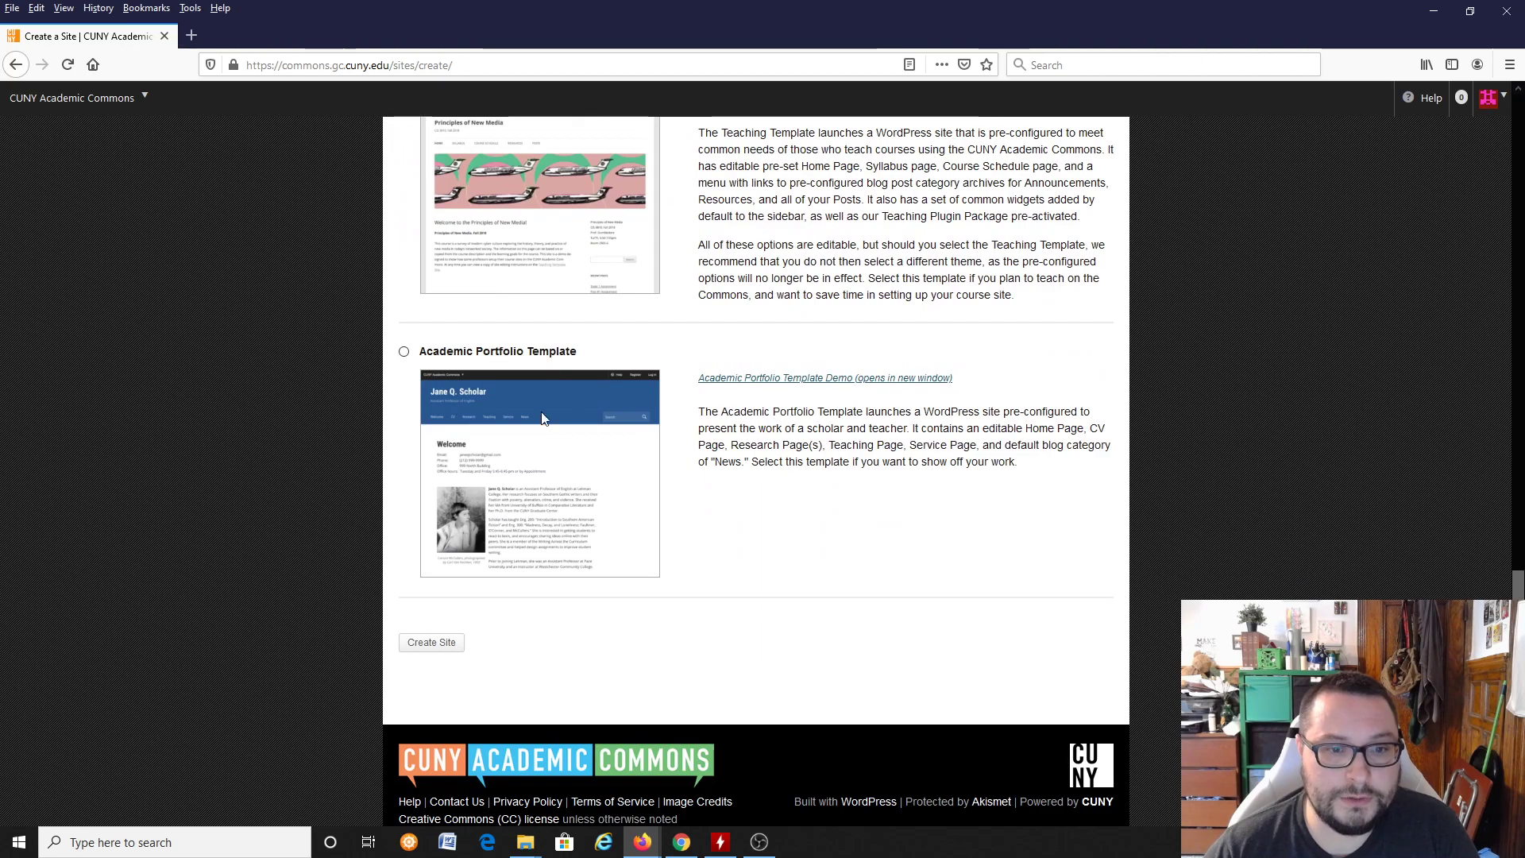
scroll(854, 432, up, 1)
scroll(854, 431, up, 5)
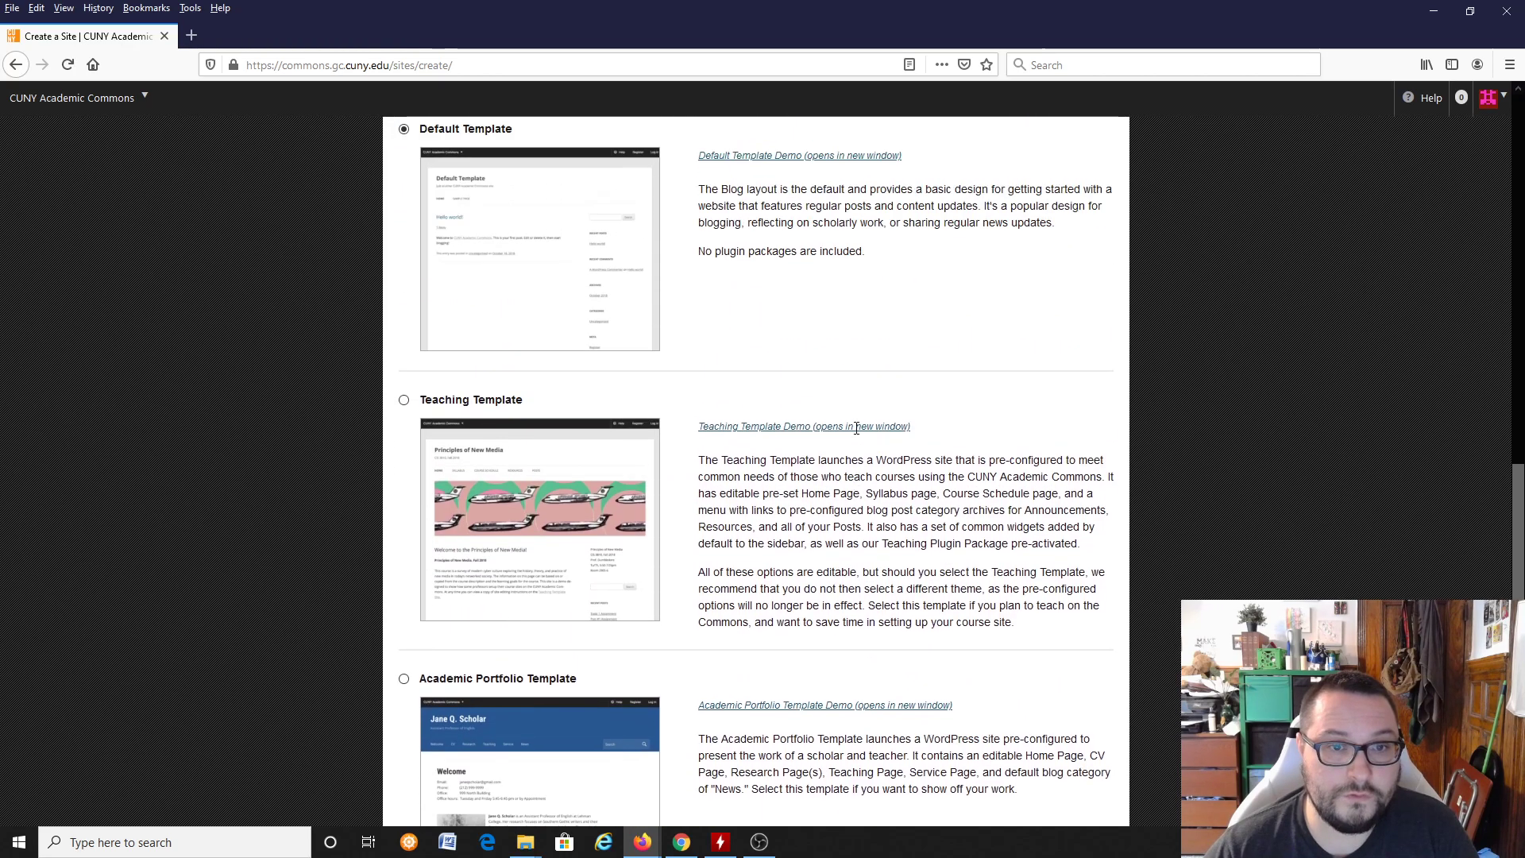
scroll(858, 433, down, 1)
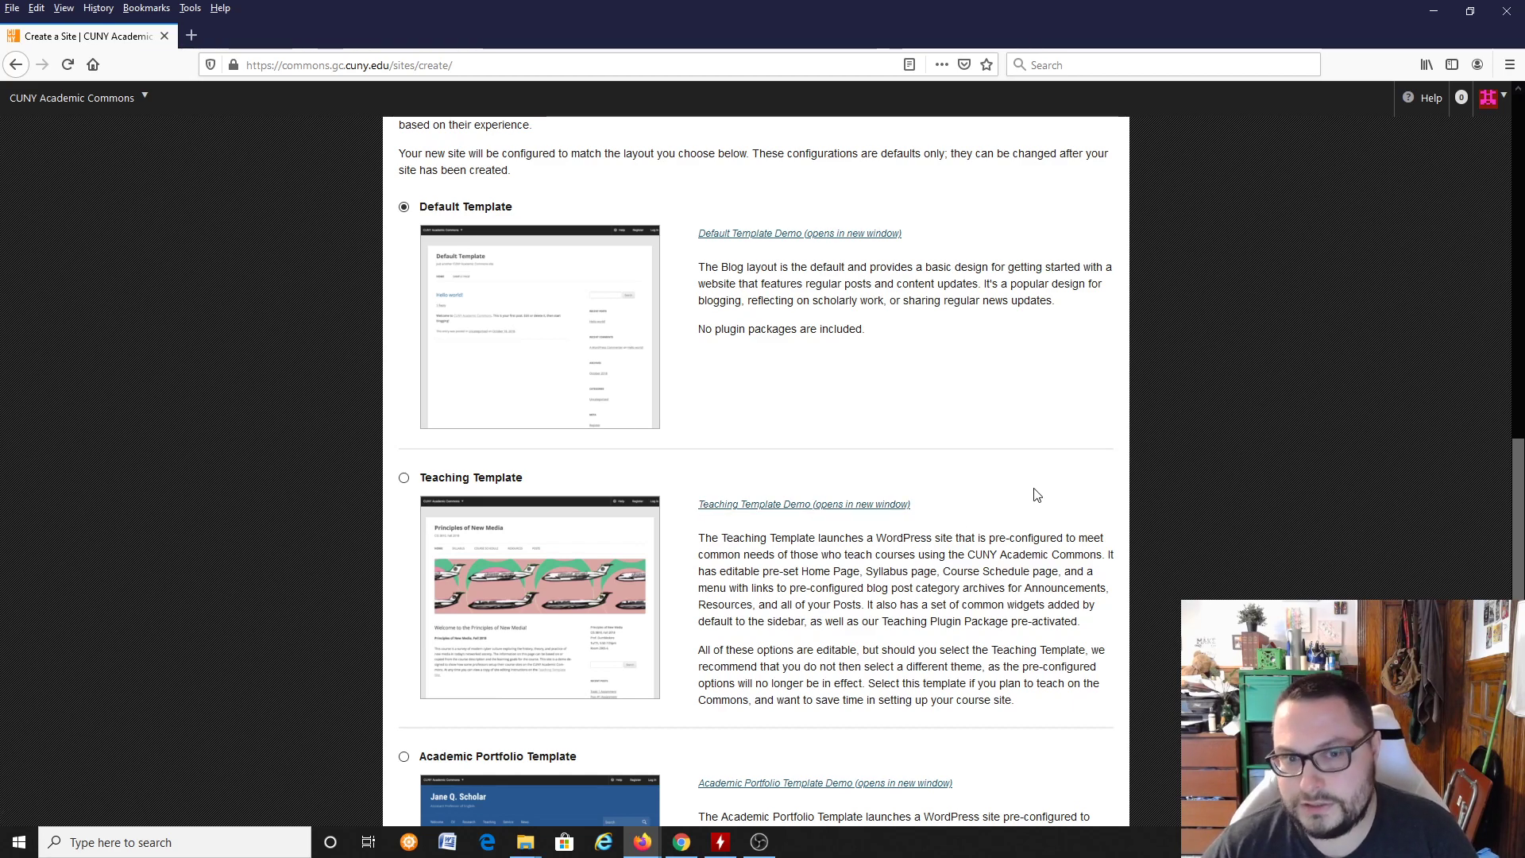
scroll(1142, 509, down, 3)
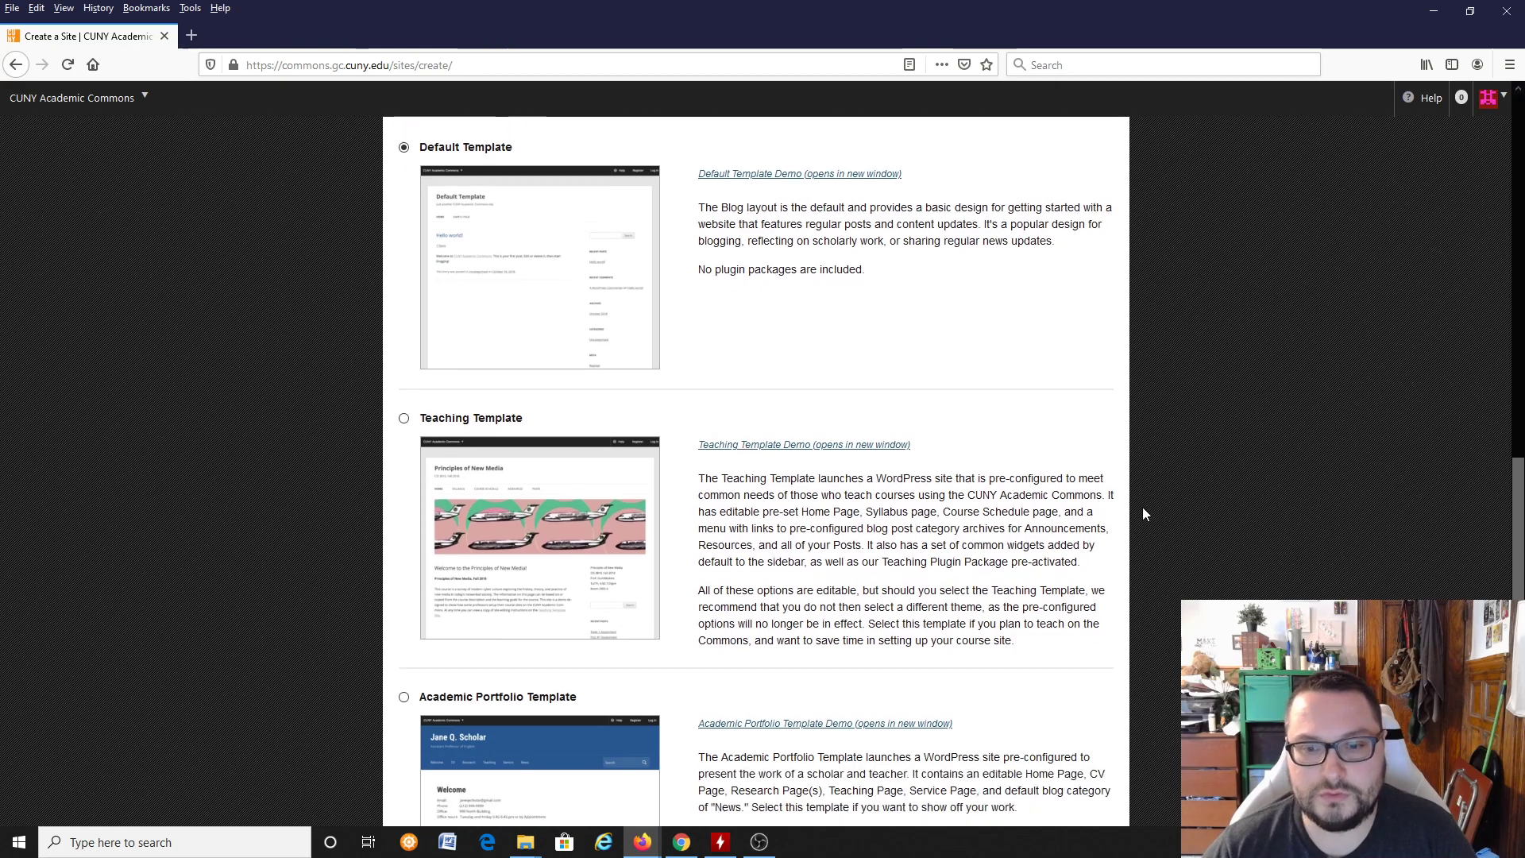
scroll(1141, 511, down, 2)
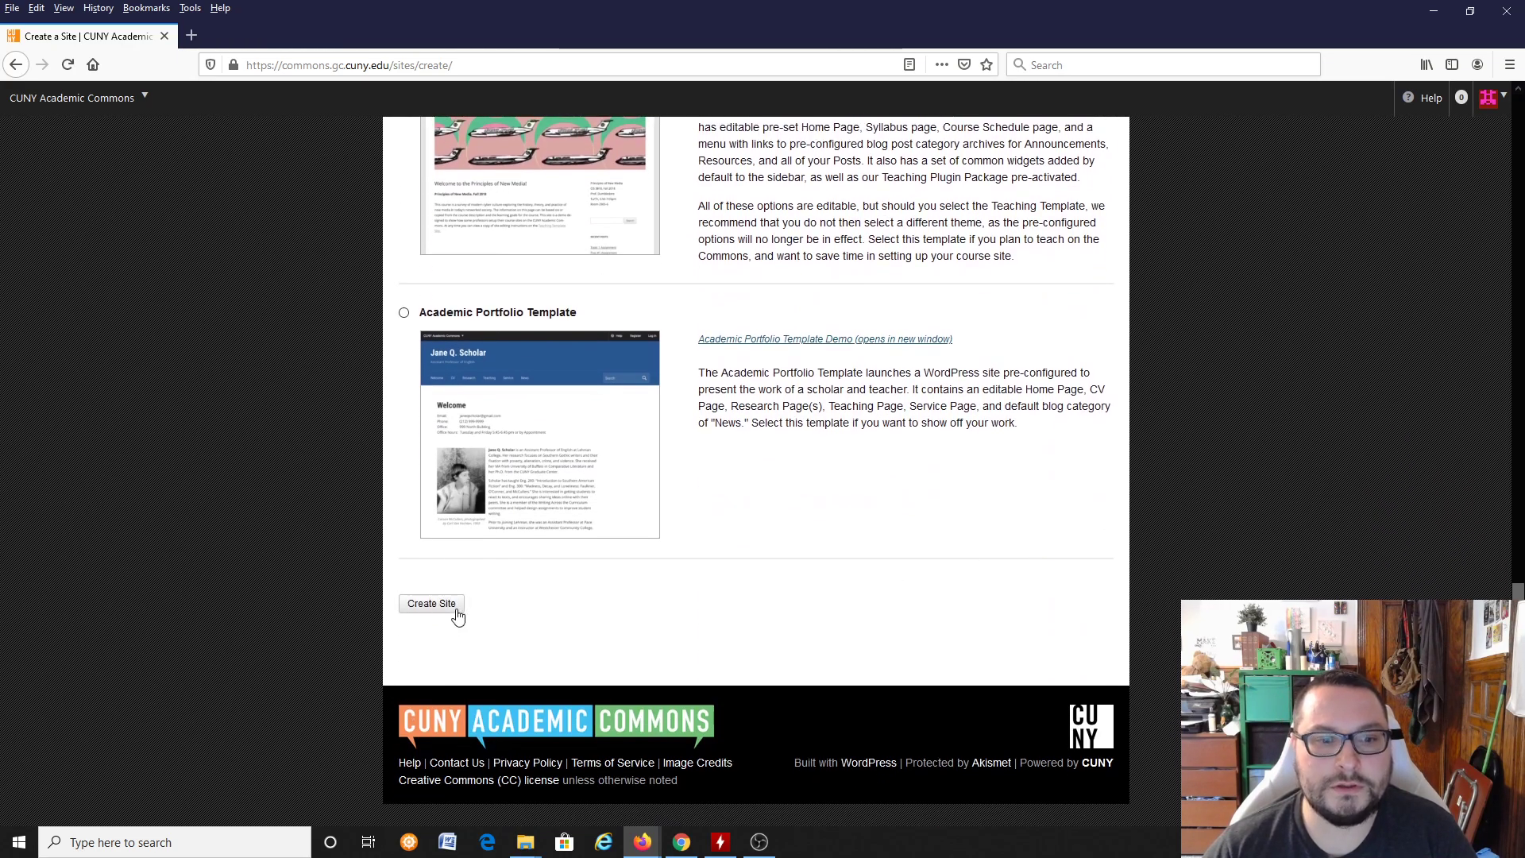
Step: Create the site with the Default Template and go to the new site
scroll(891, 596, up, 10)
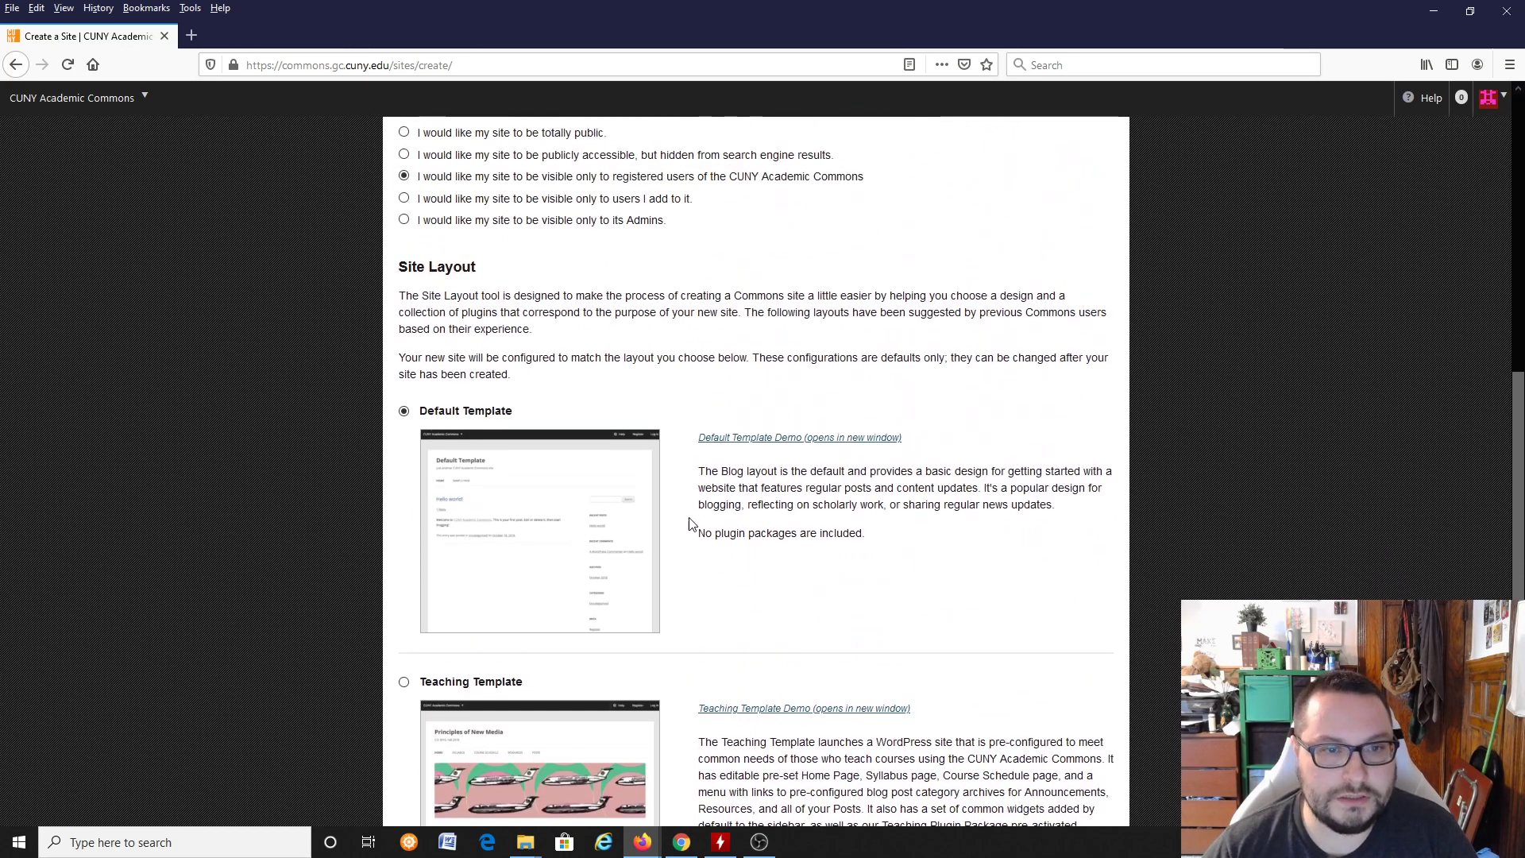
scroll(698, 520, up, 2)
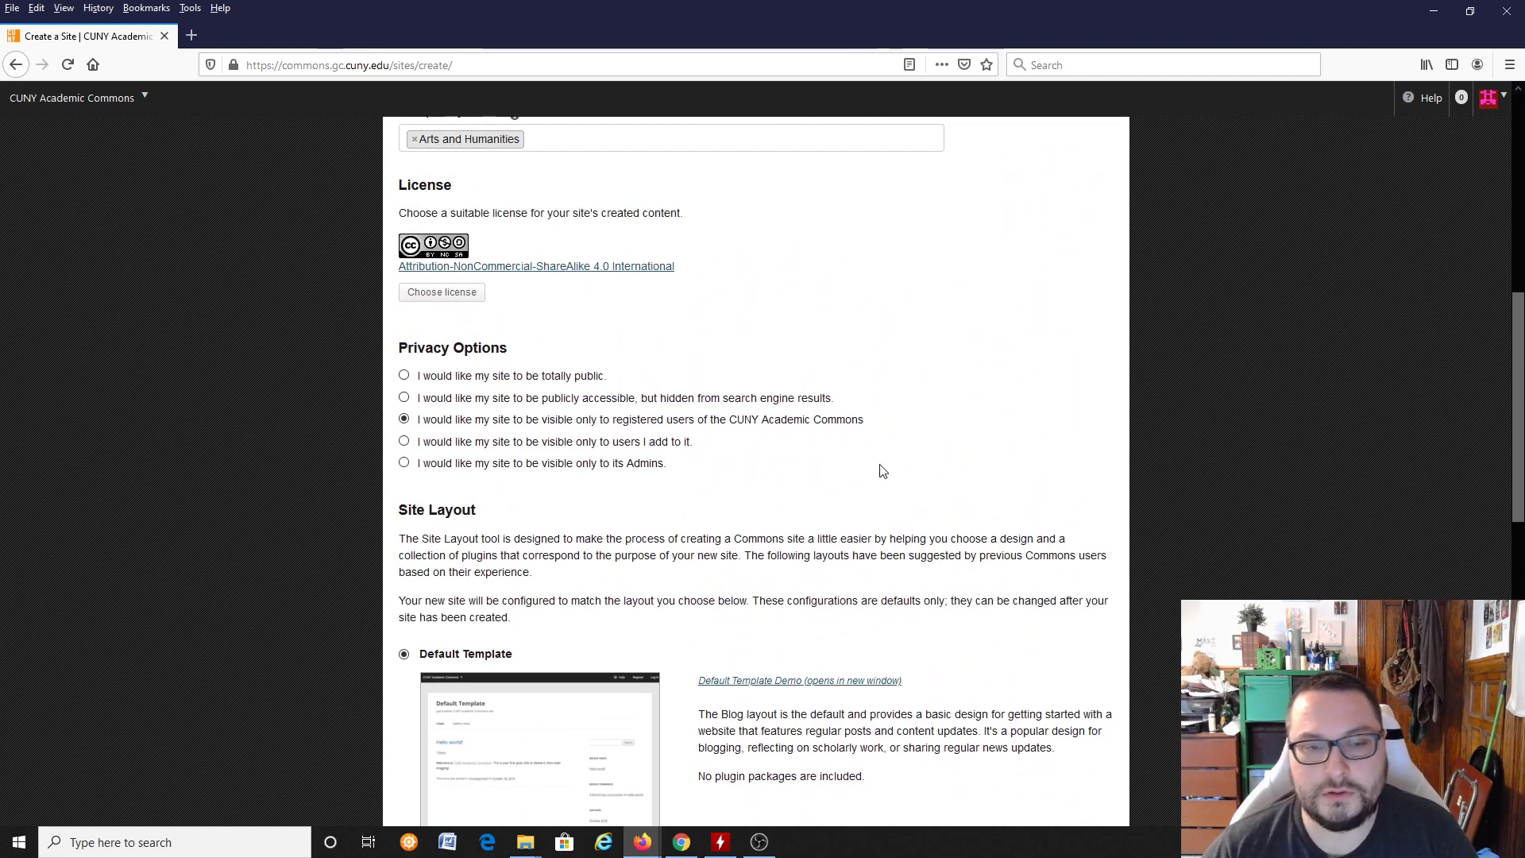
scroll(845, 484, up, 6)
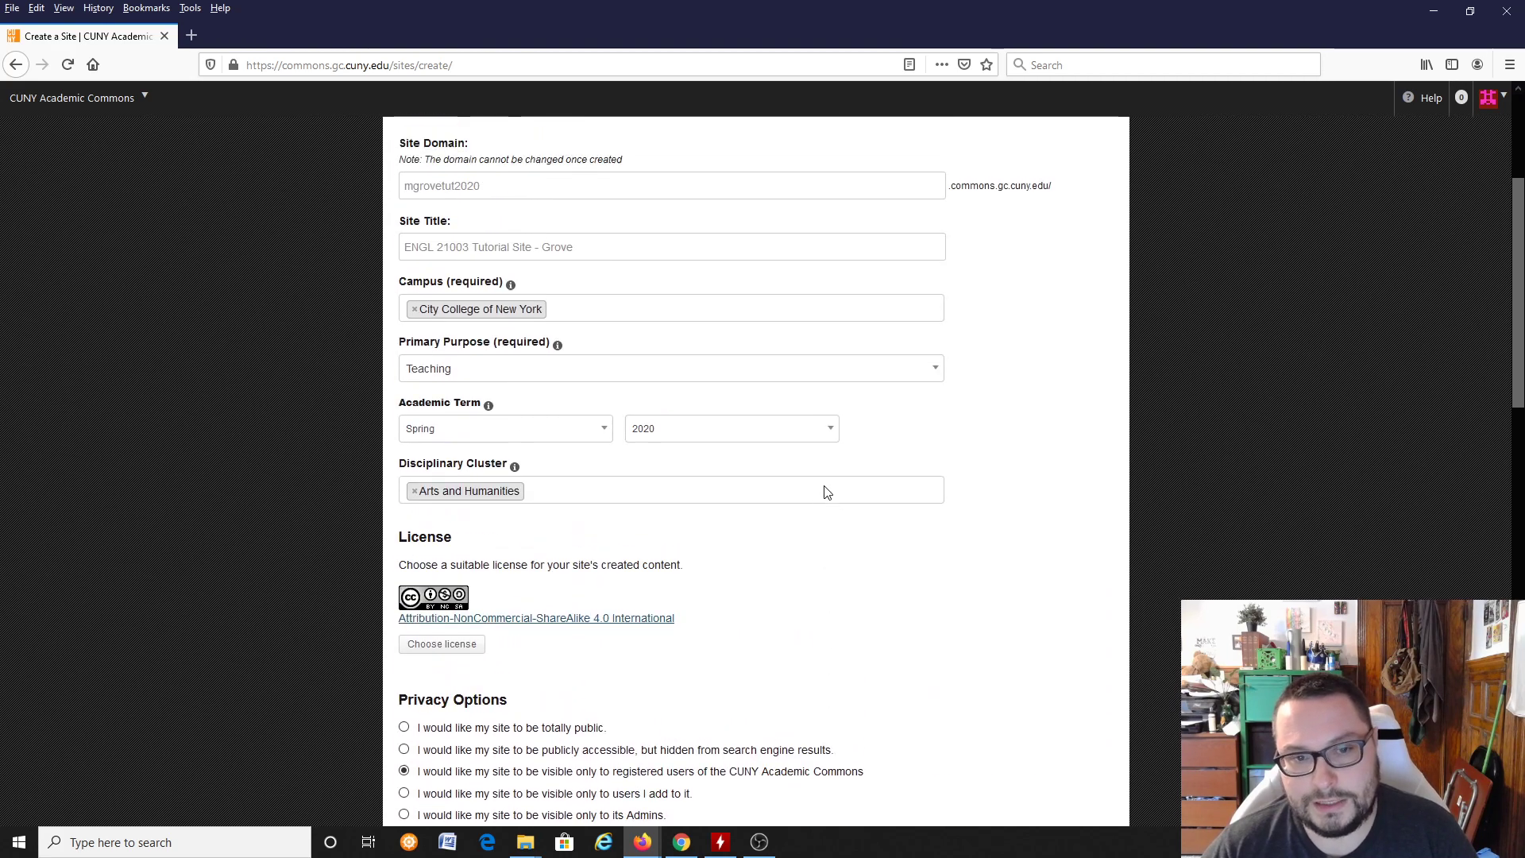
scroll(831, 538, down, 1)
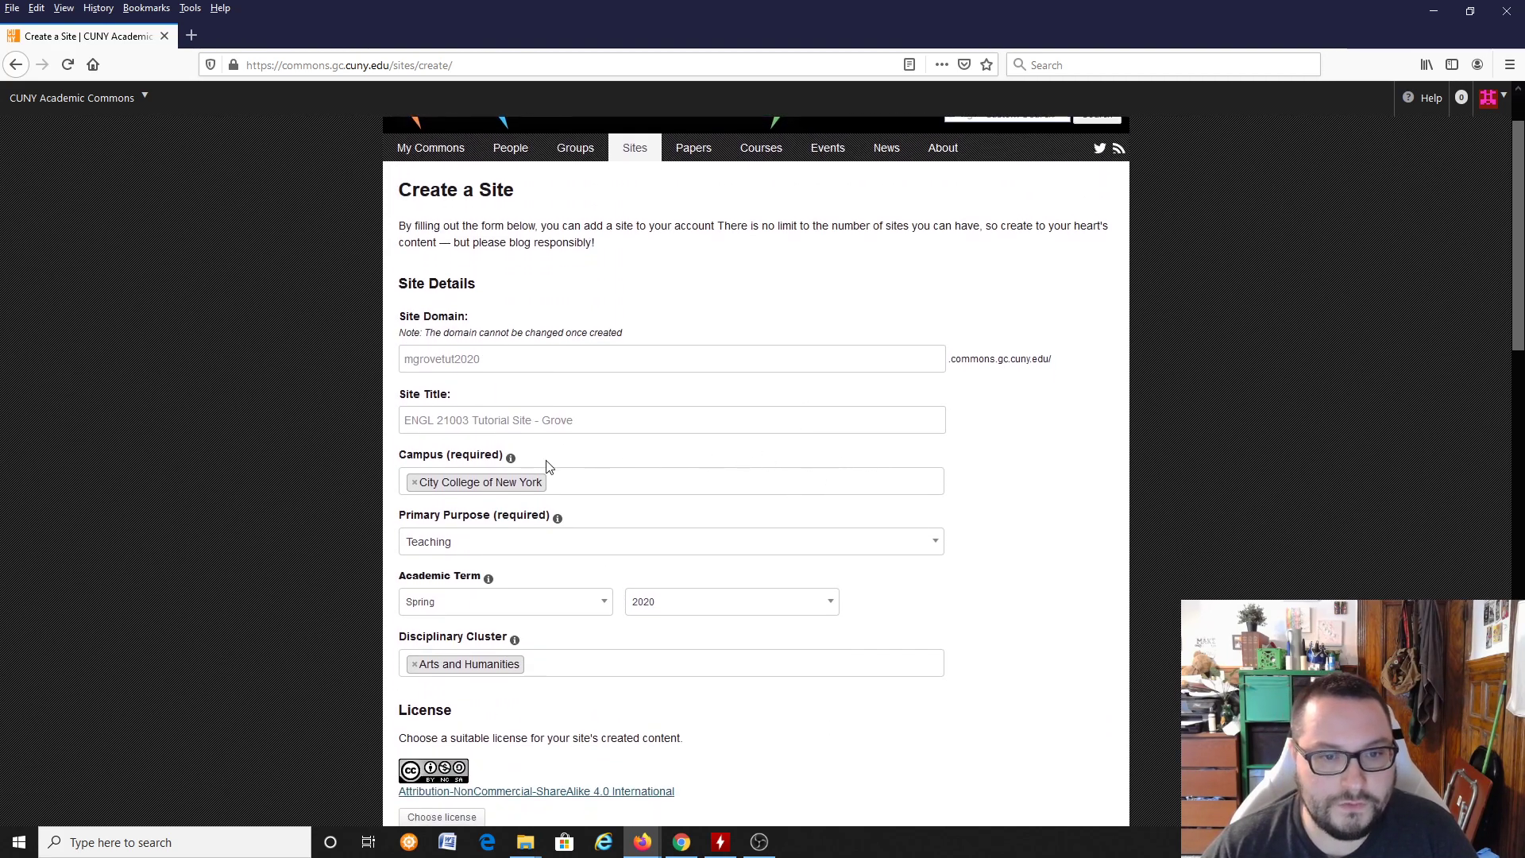
scroll(895, 579, down, 15)
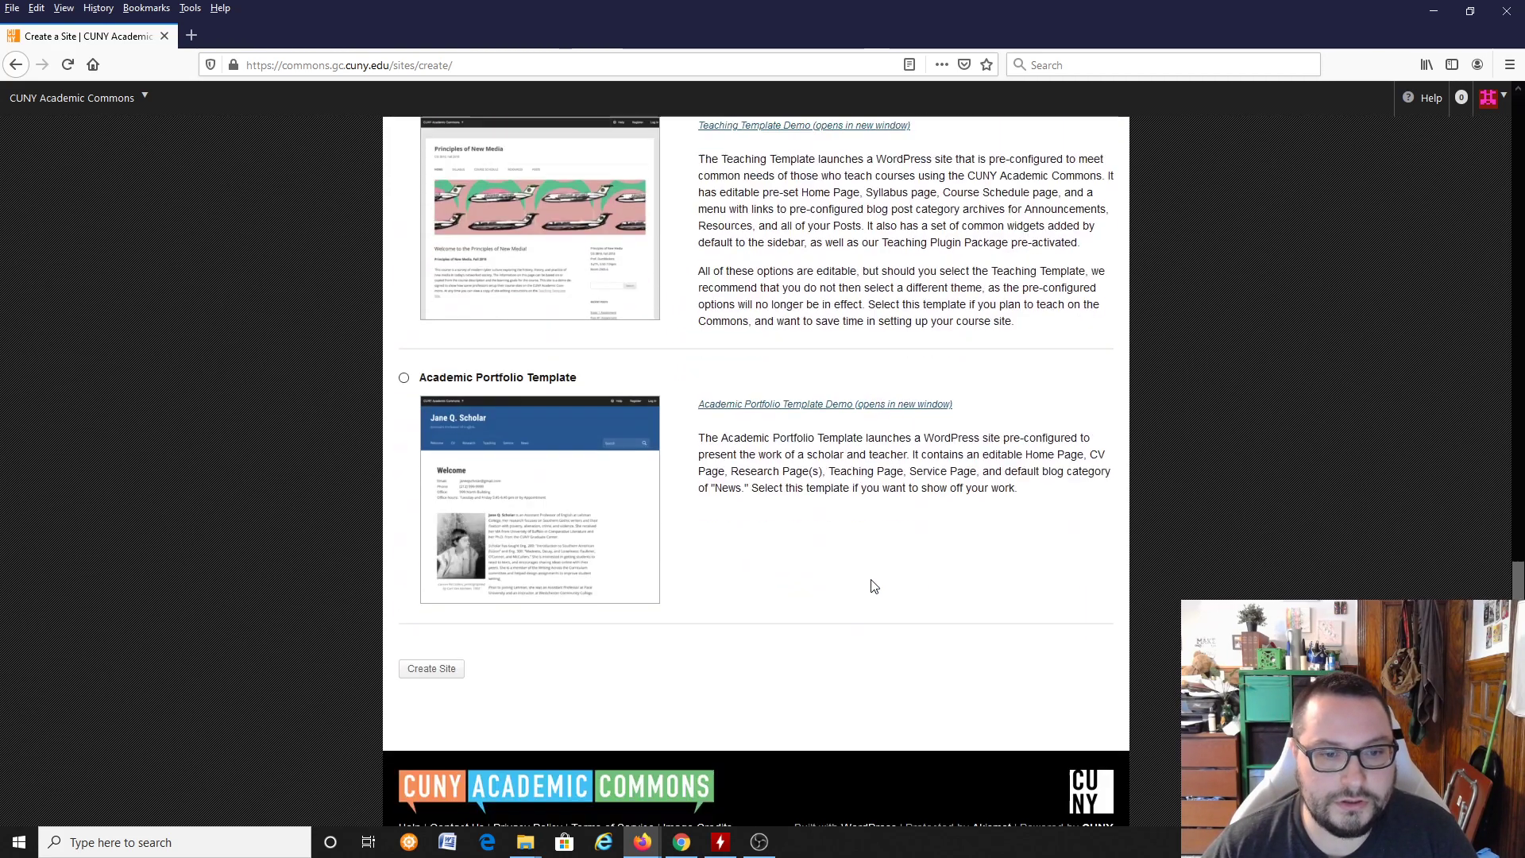
click(457, 606)
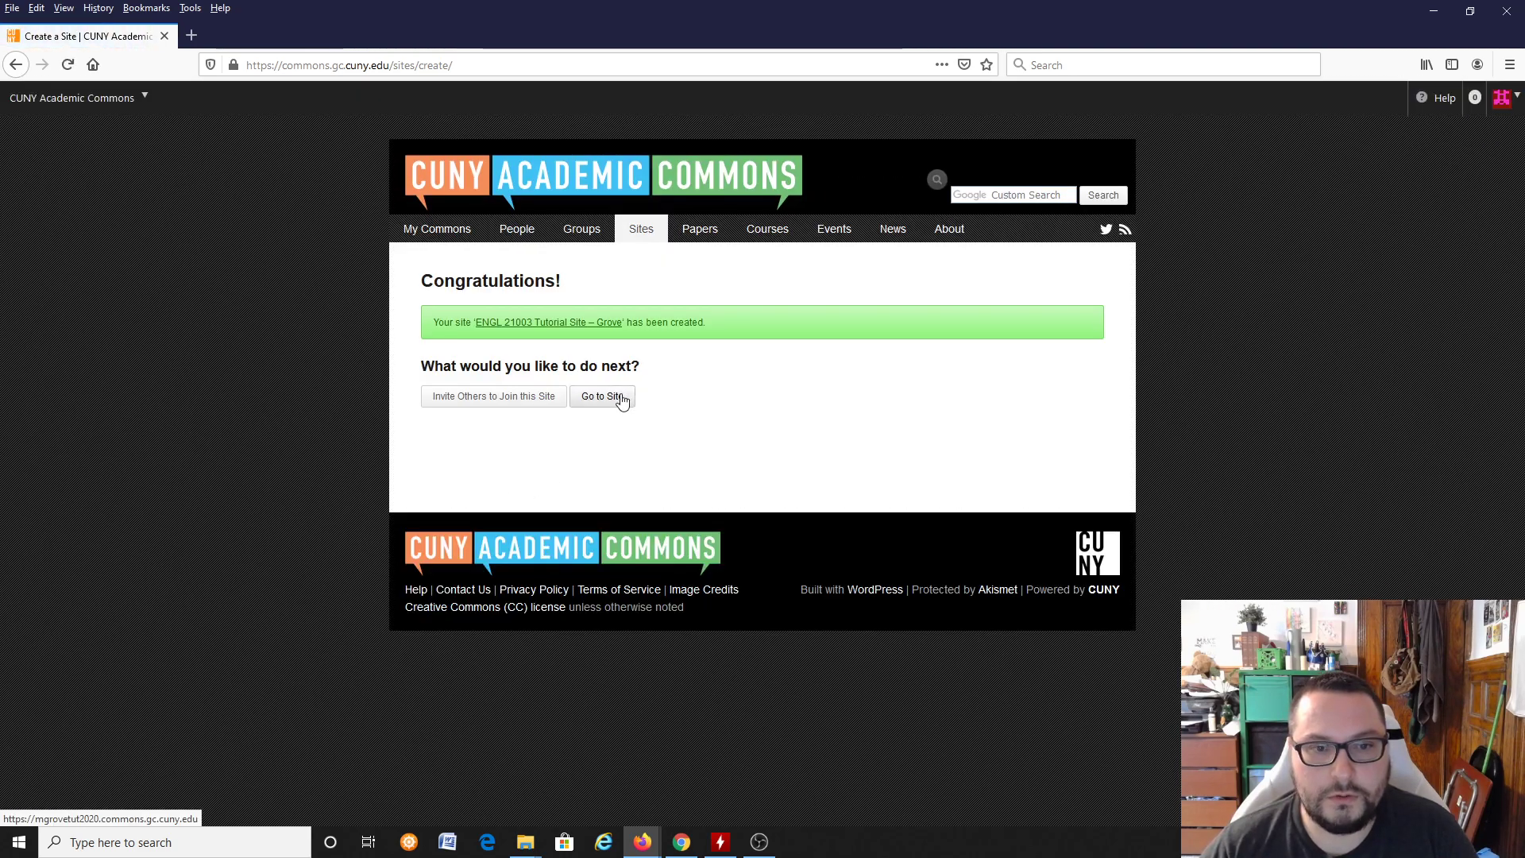
click(594, 411)
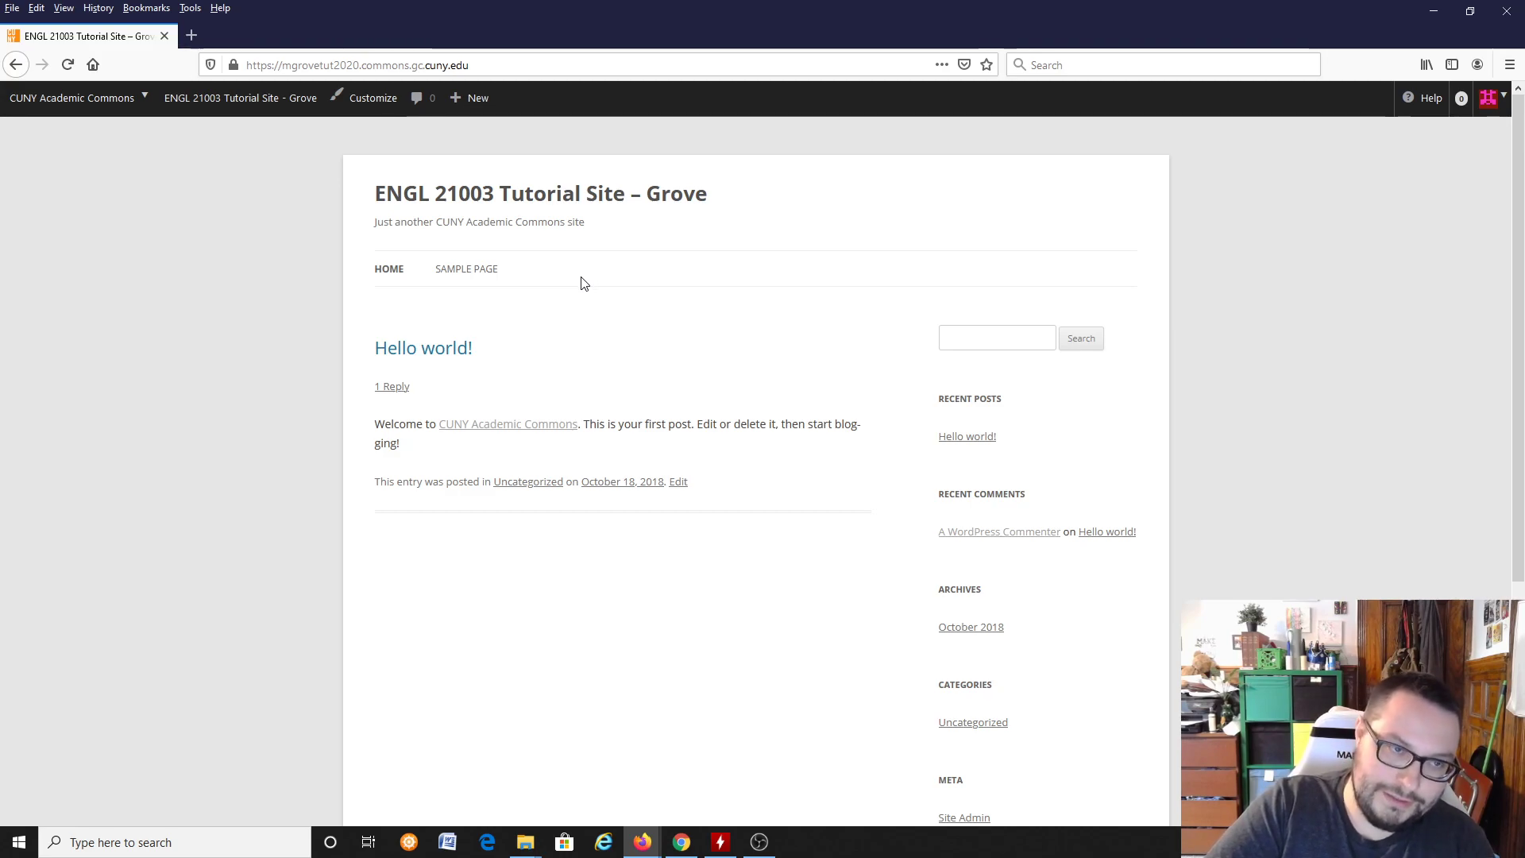
Step: Look over the new site's home page and Sample Page, ending on the home page
mouse_move(274, 107)
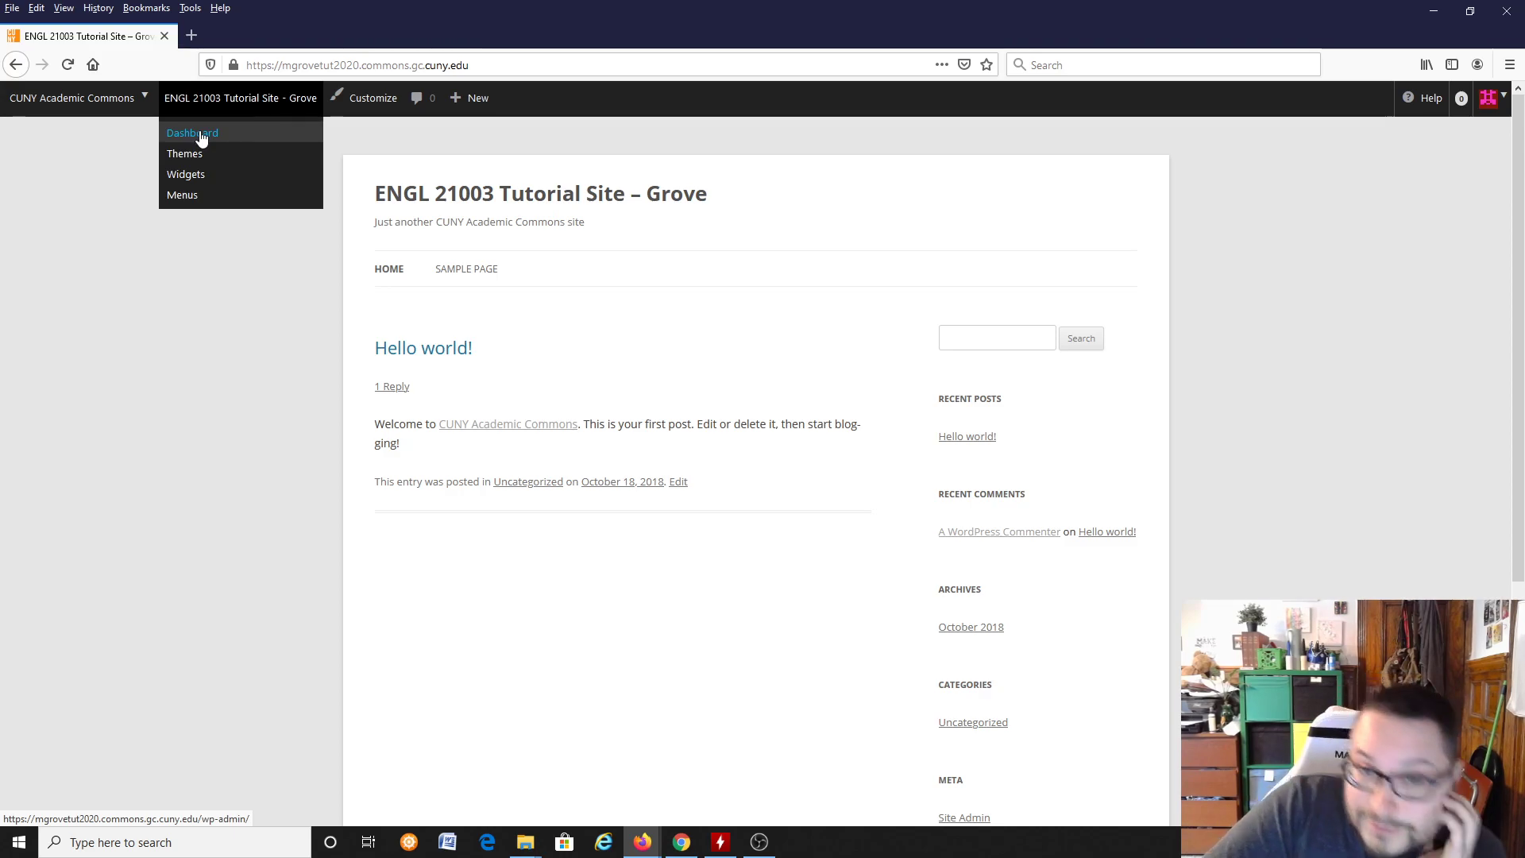
scroll(827, 392, down, 1)
scroll(822, 397, down, 4)
scroll(818, 397, up, 4)
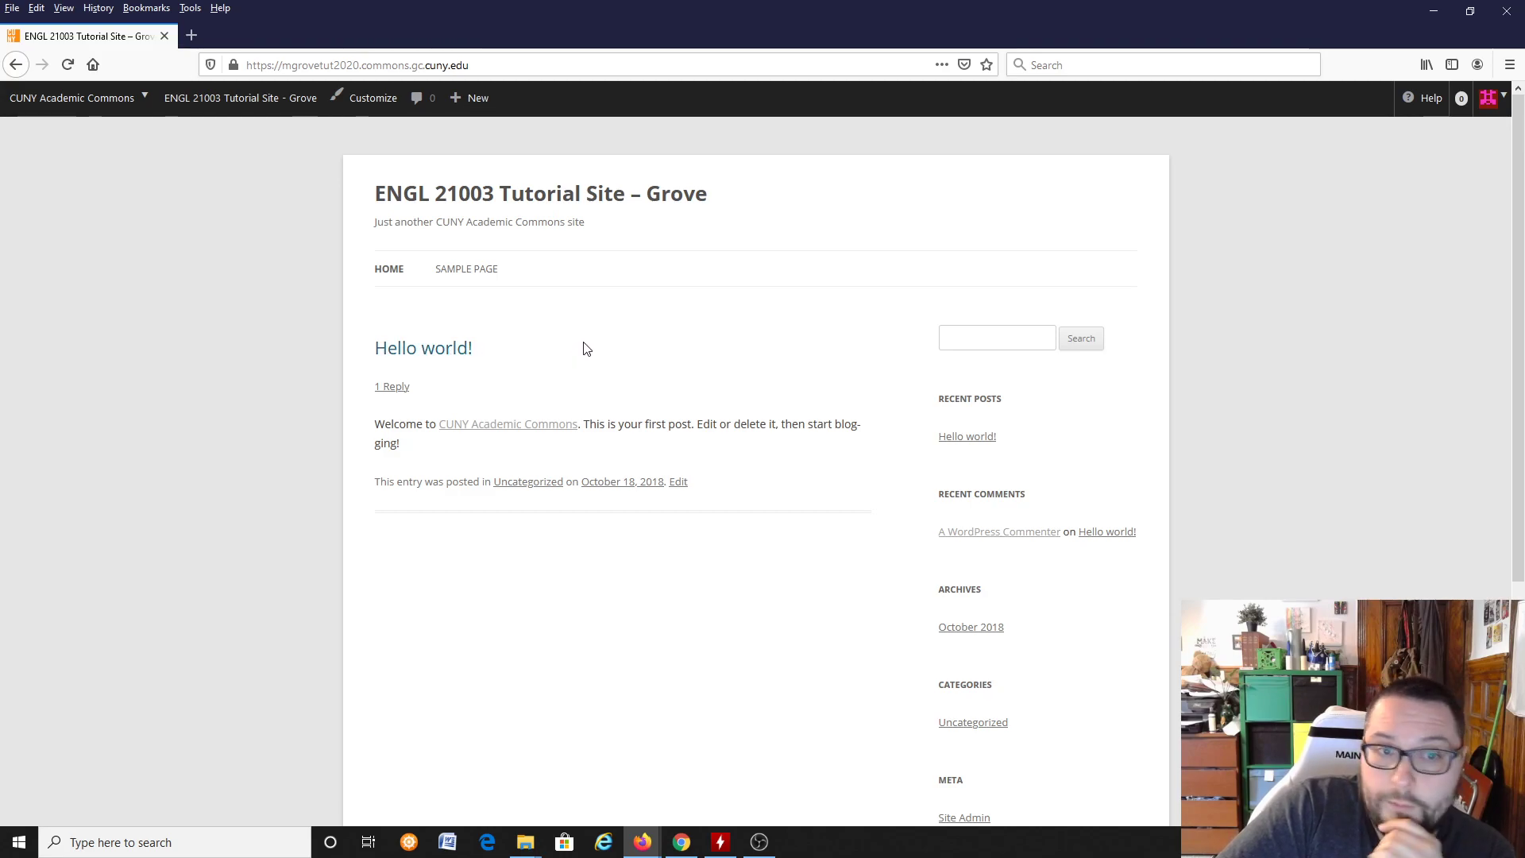
click(478, 268)
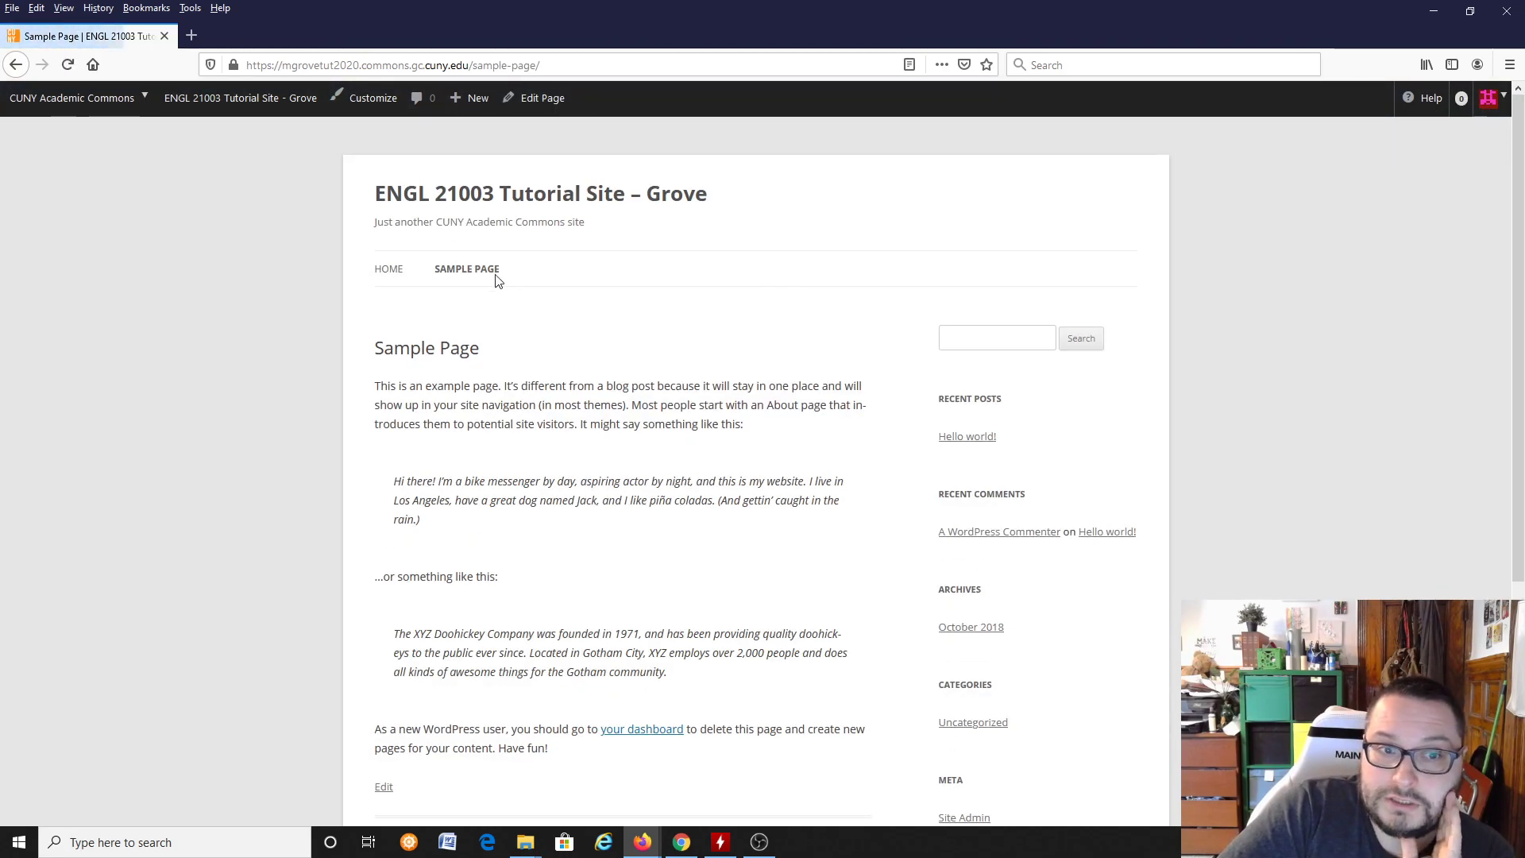
click(395, 274)
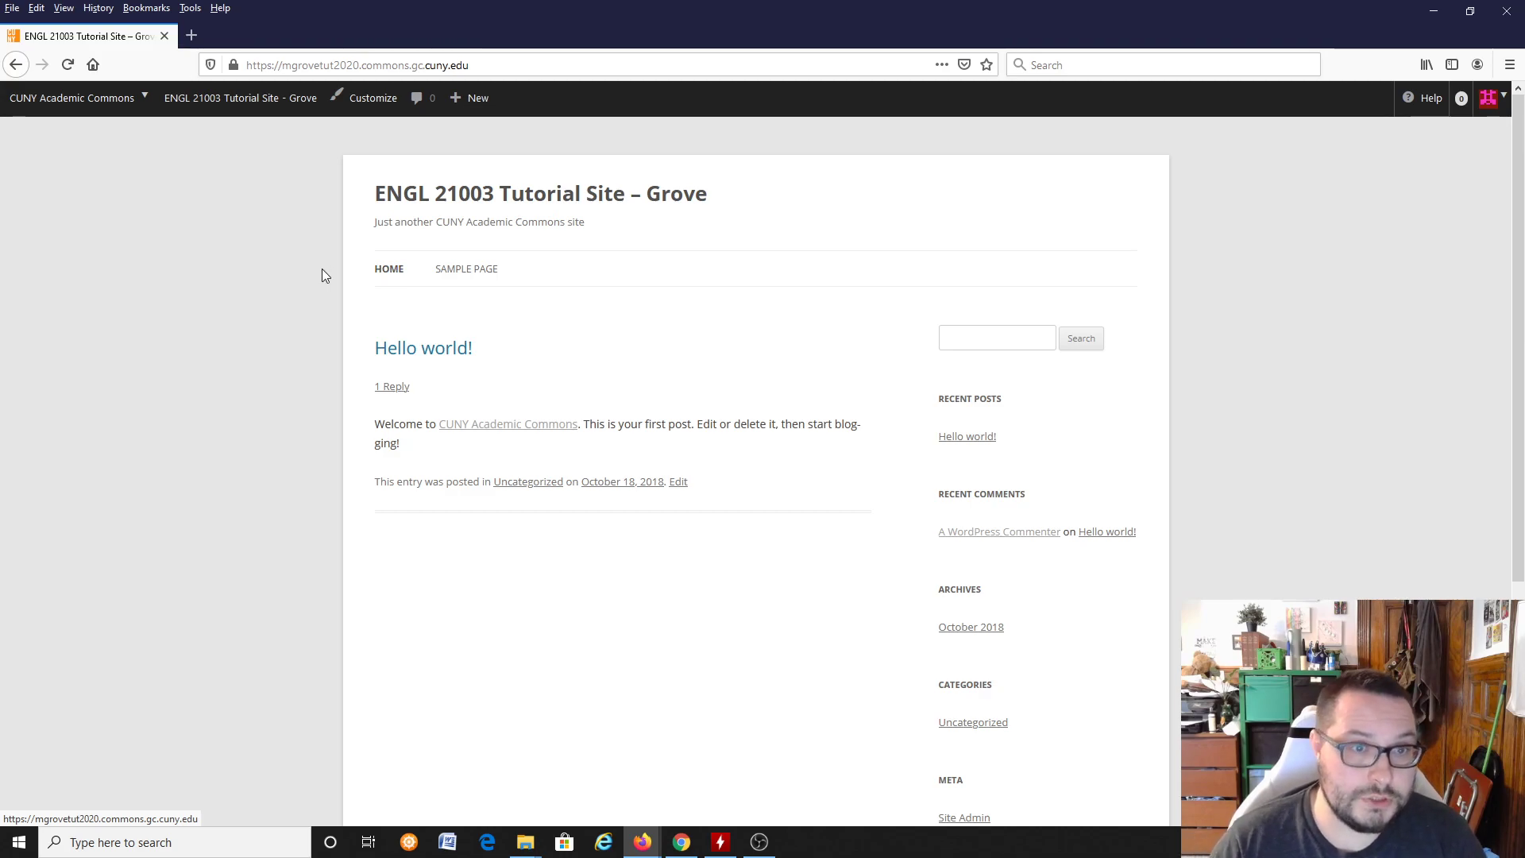
Step: Open the site's dashboard and start adding a new user from its user list
click(217, 129)
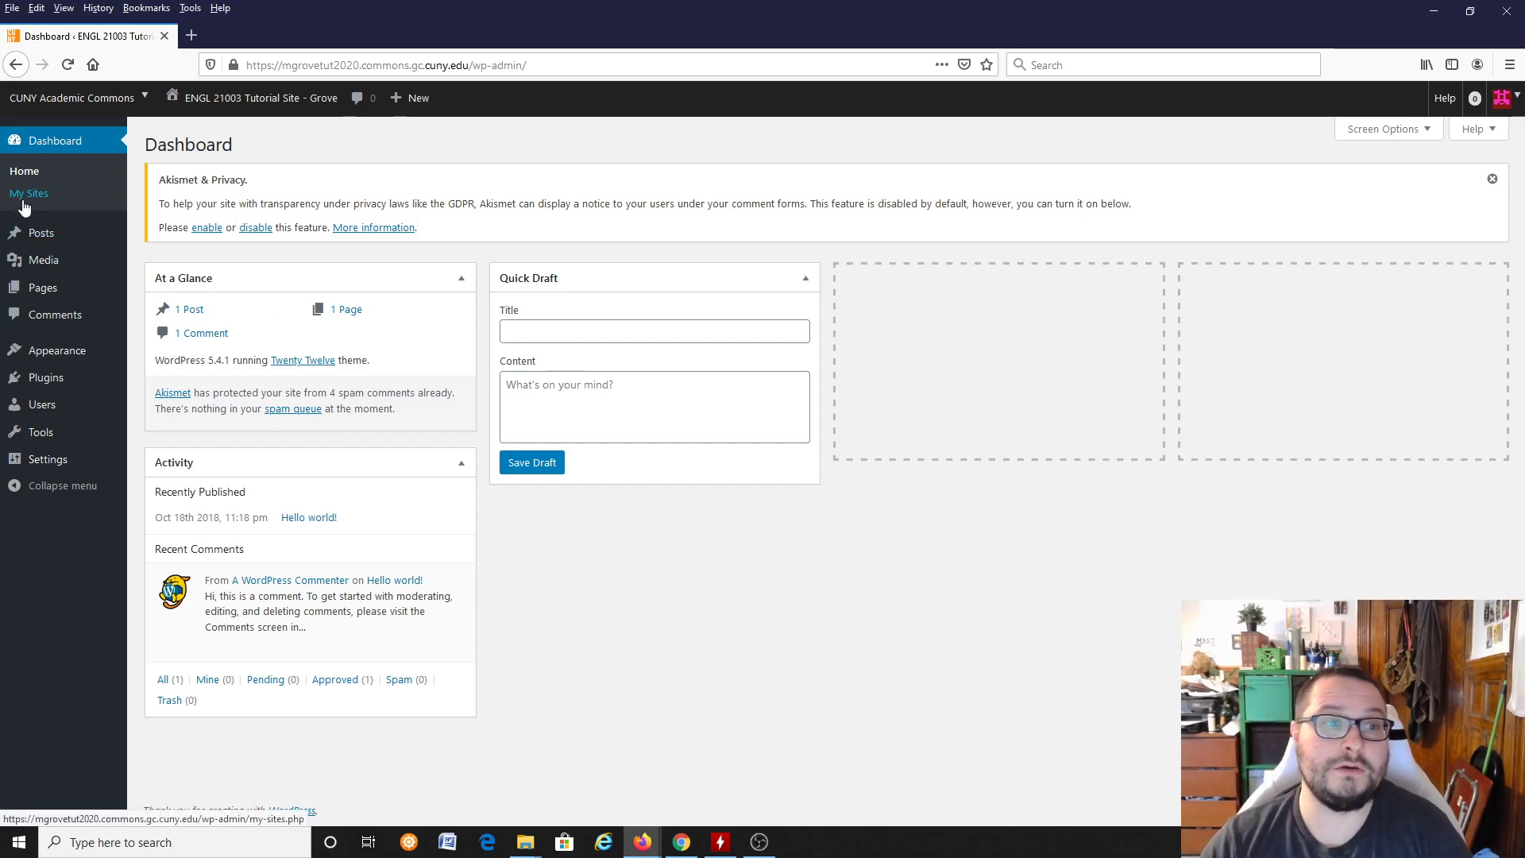
mouse_move(71, 378)
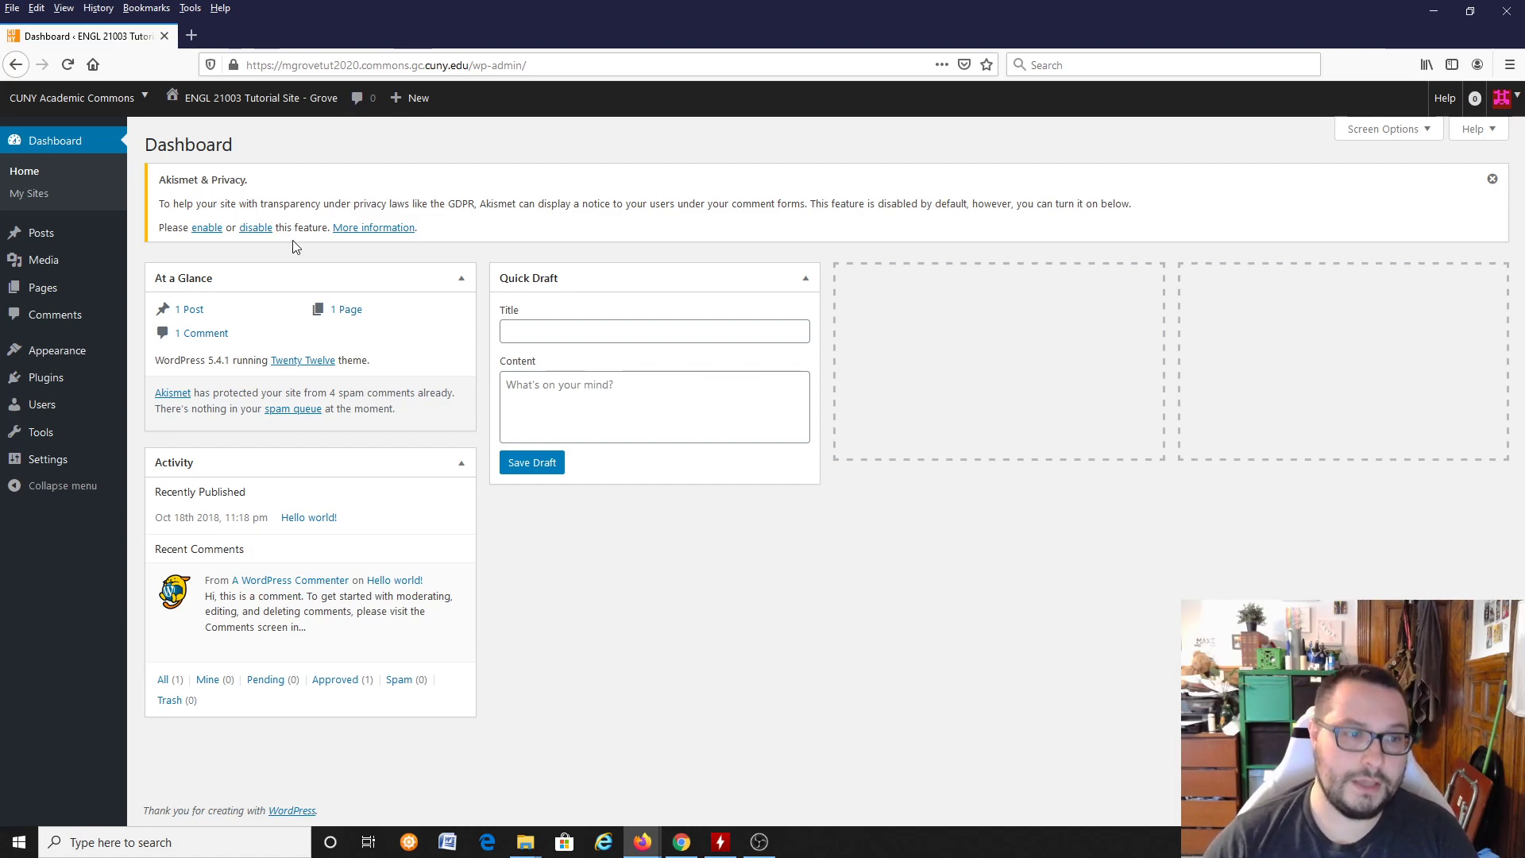
mouse_move(61, 414)
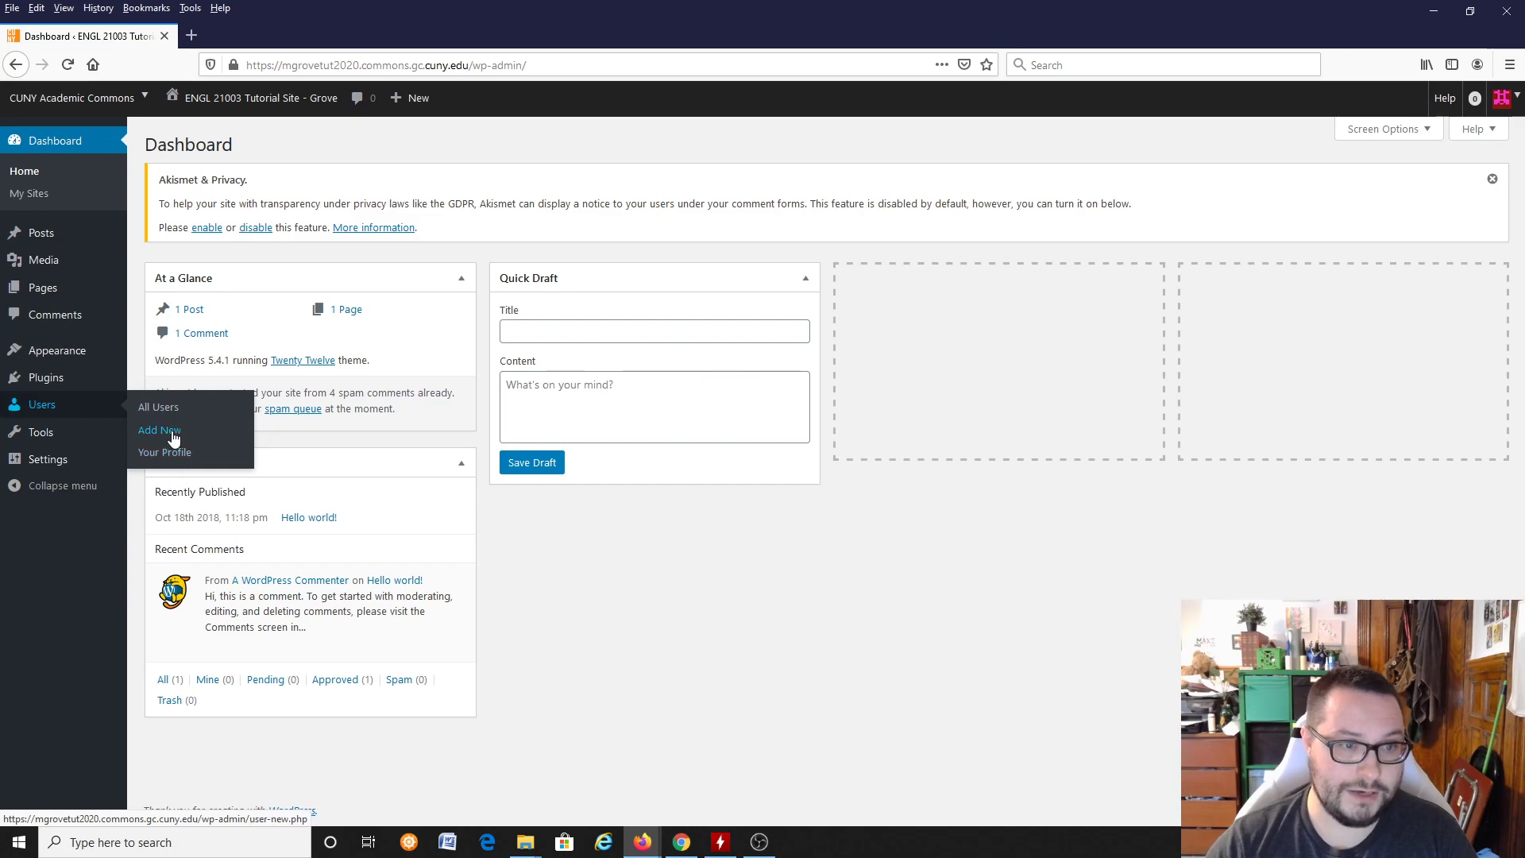
mouse_move(405, 104)
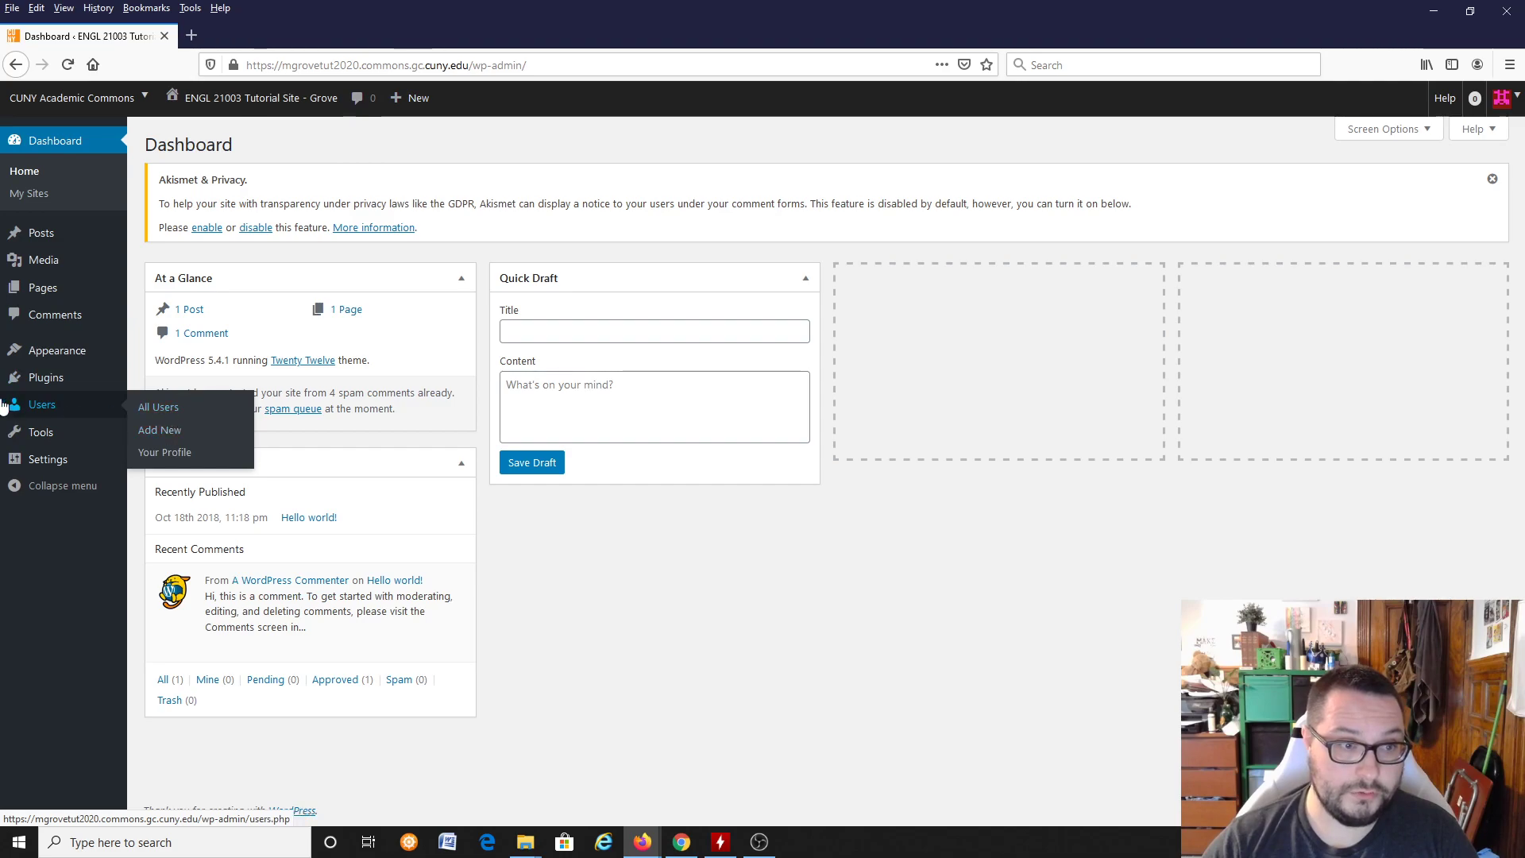
click(74, 410)
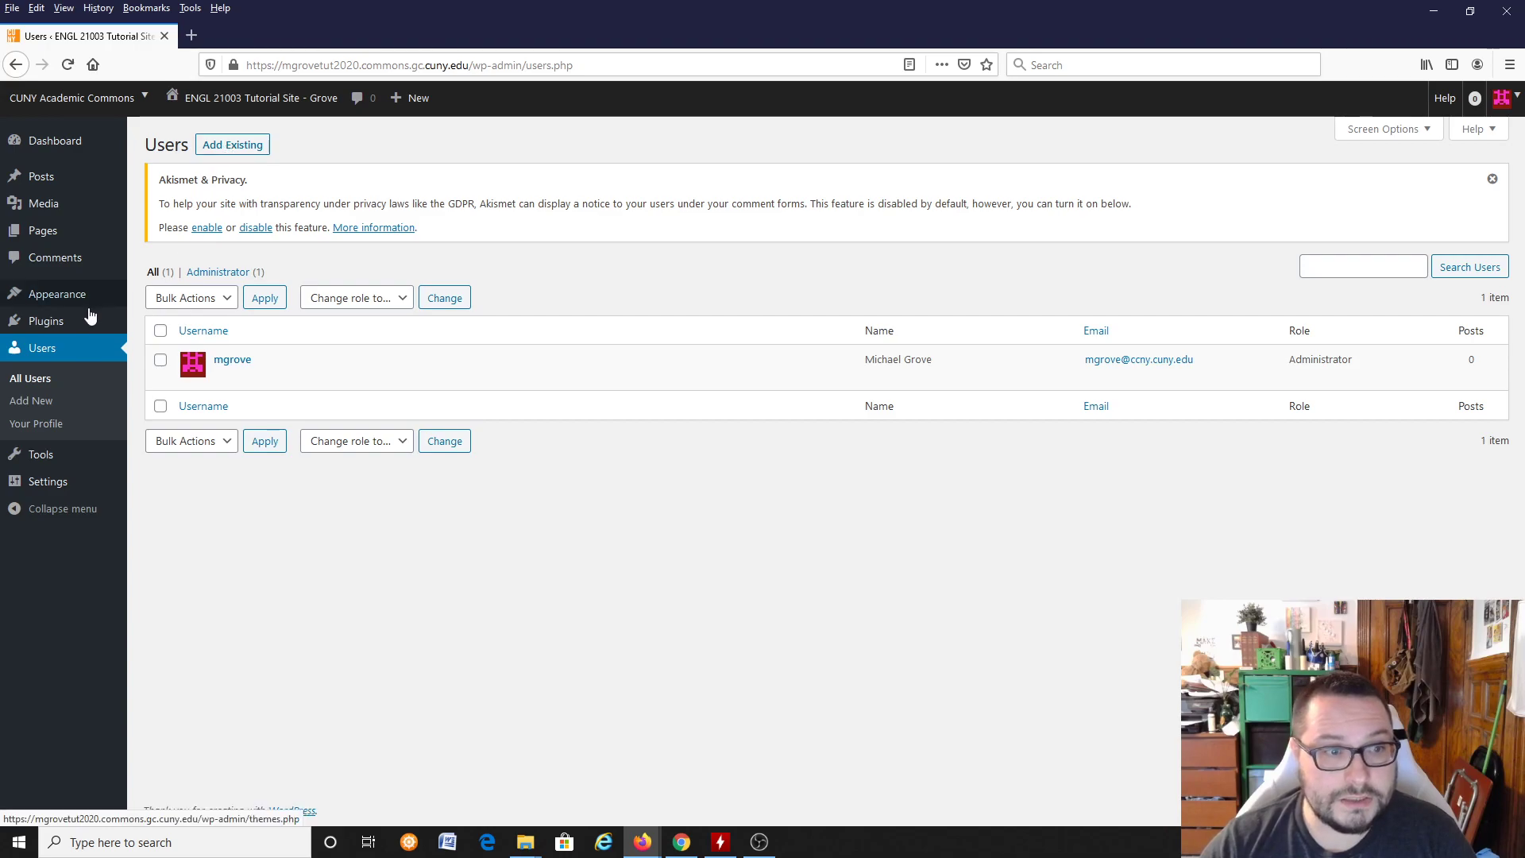
click(46, 399)
Step: Select an existing Commons member to invite by entering the person's full name and picking the match
click(326, 408)
text(m)
key(BackSpace)
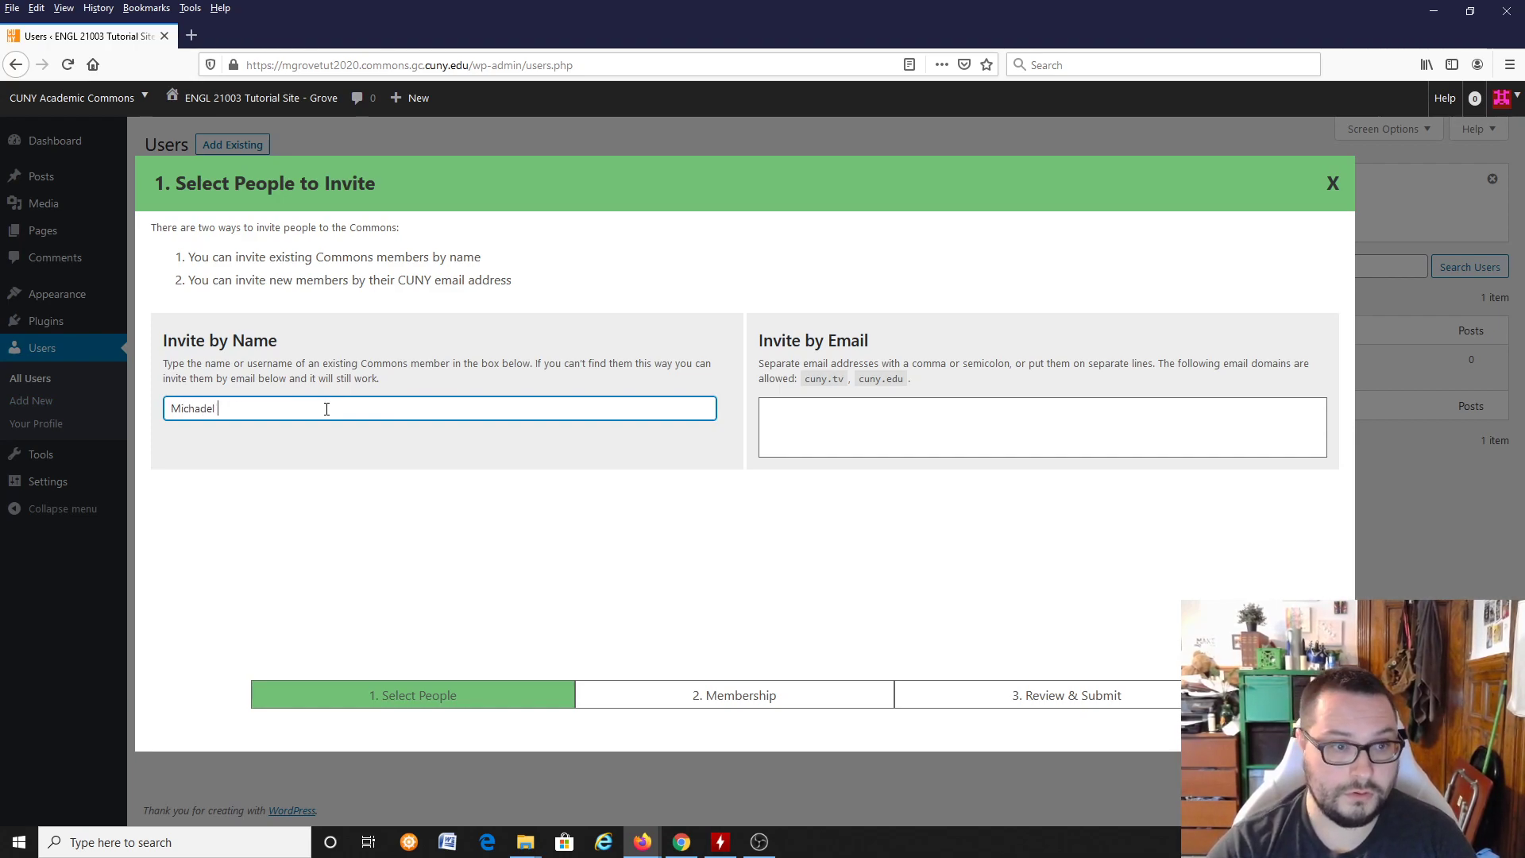
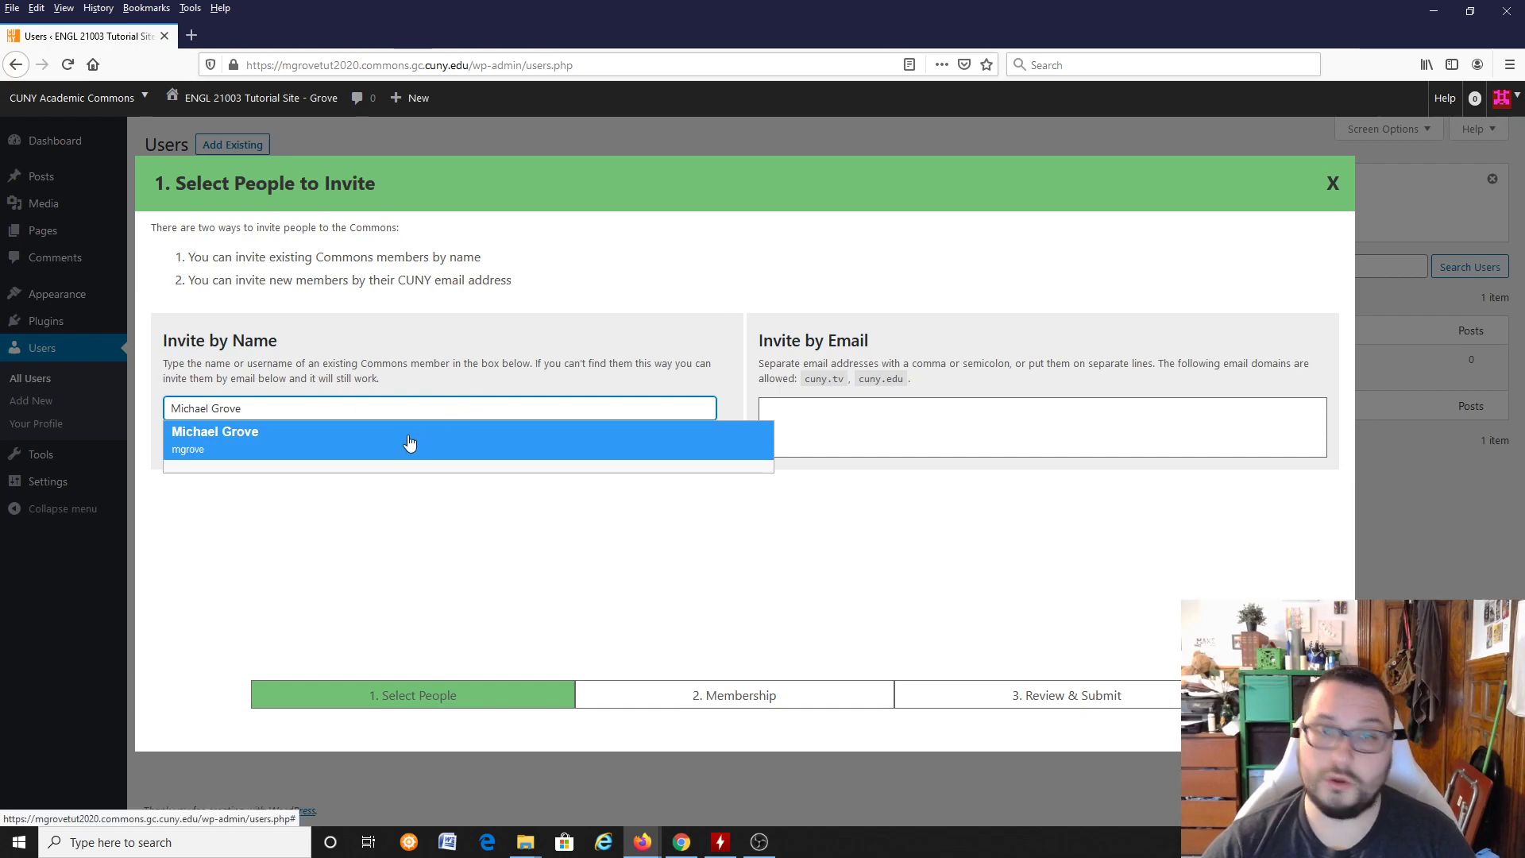
click(410, 440)
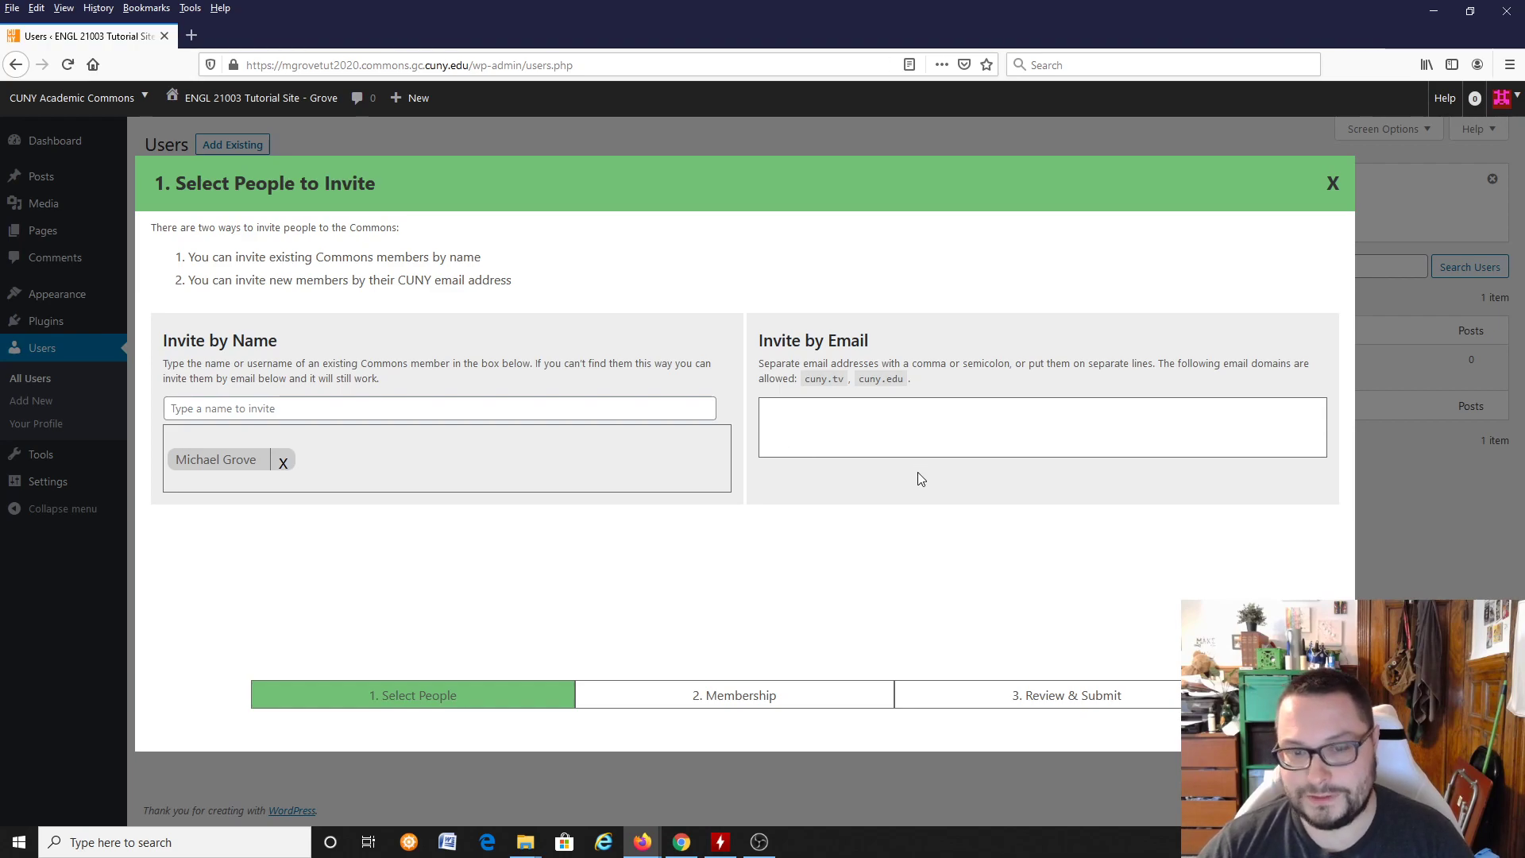
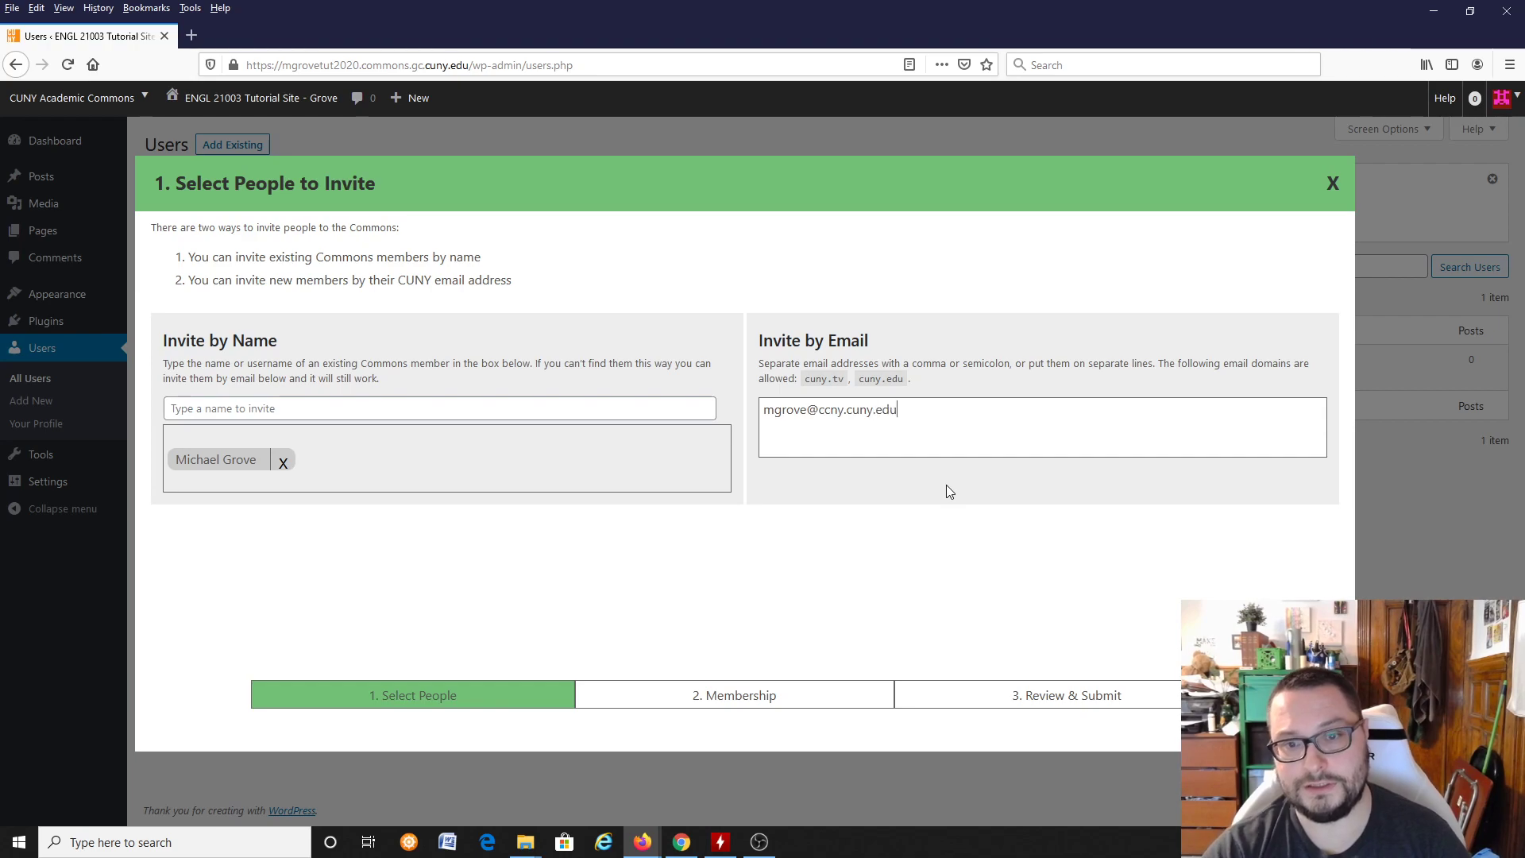
Step: Enter the invitee's CUNY email address in the invitation and remove the person selected by name
click(283, 463)
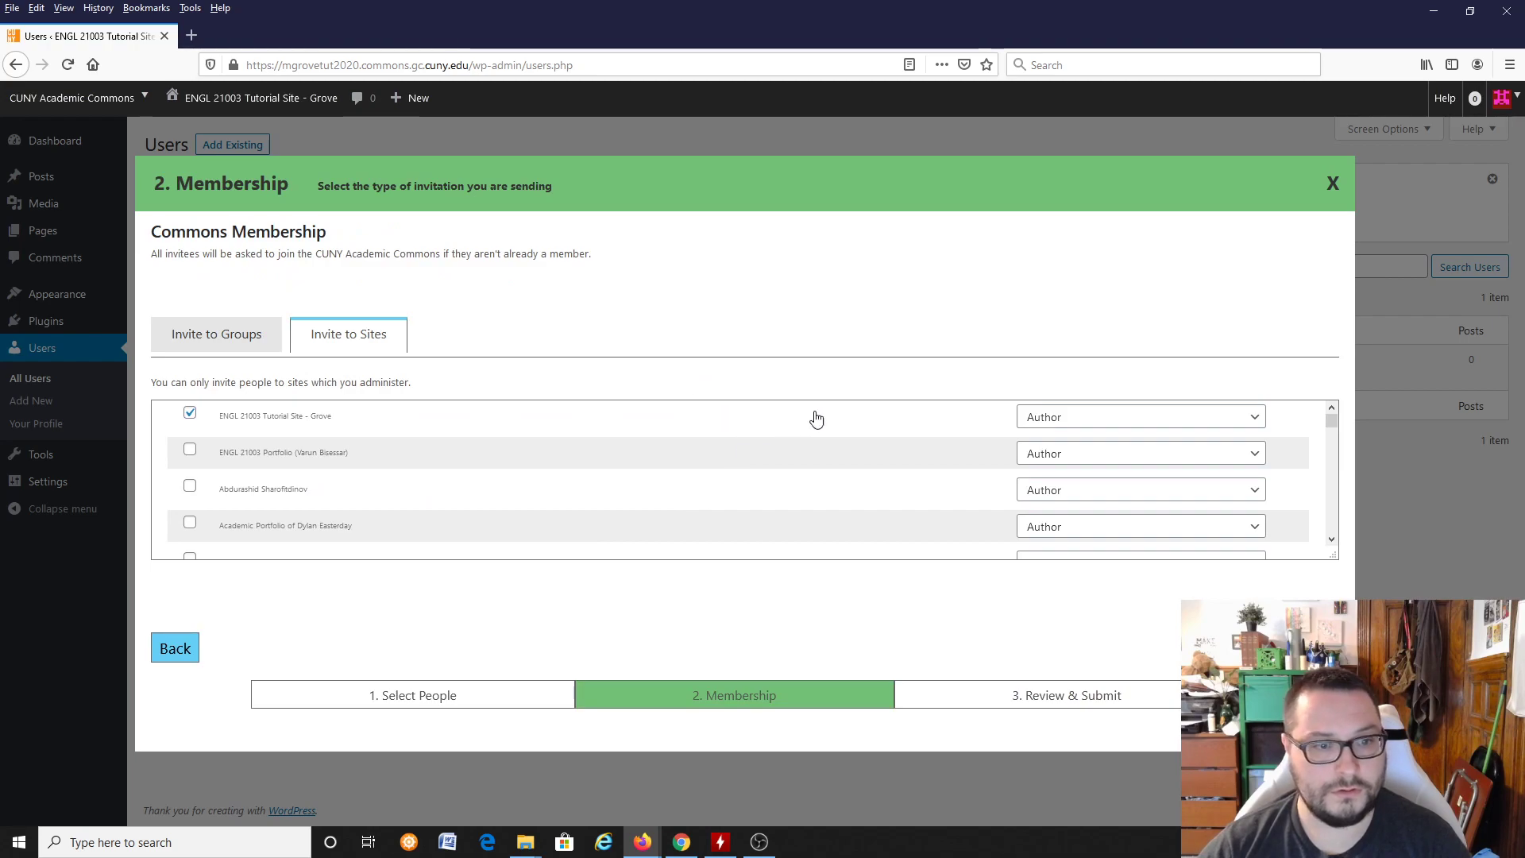
Step: Set the invitee's role on the ENGL 21003 Tutorial Site to Administrator
scroll(721, 489, down, 1)
scroll(722, 489, down, 3)
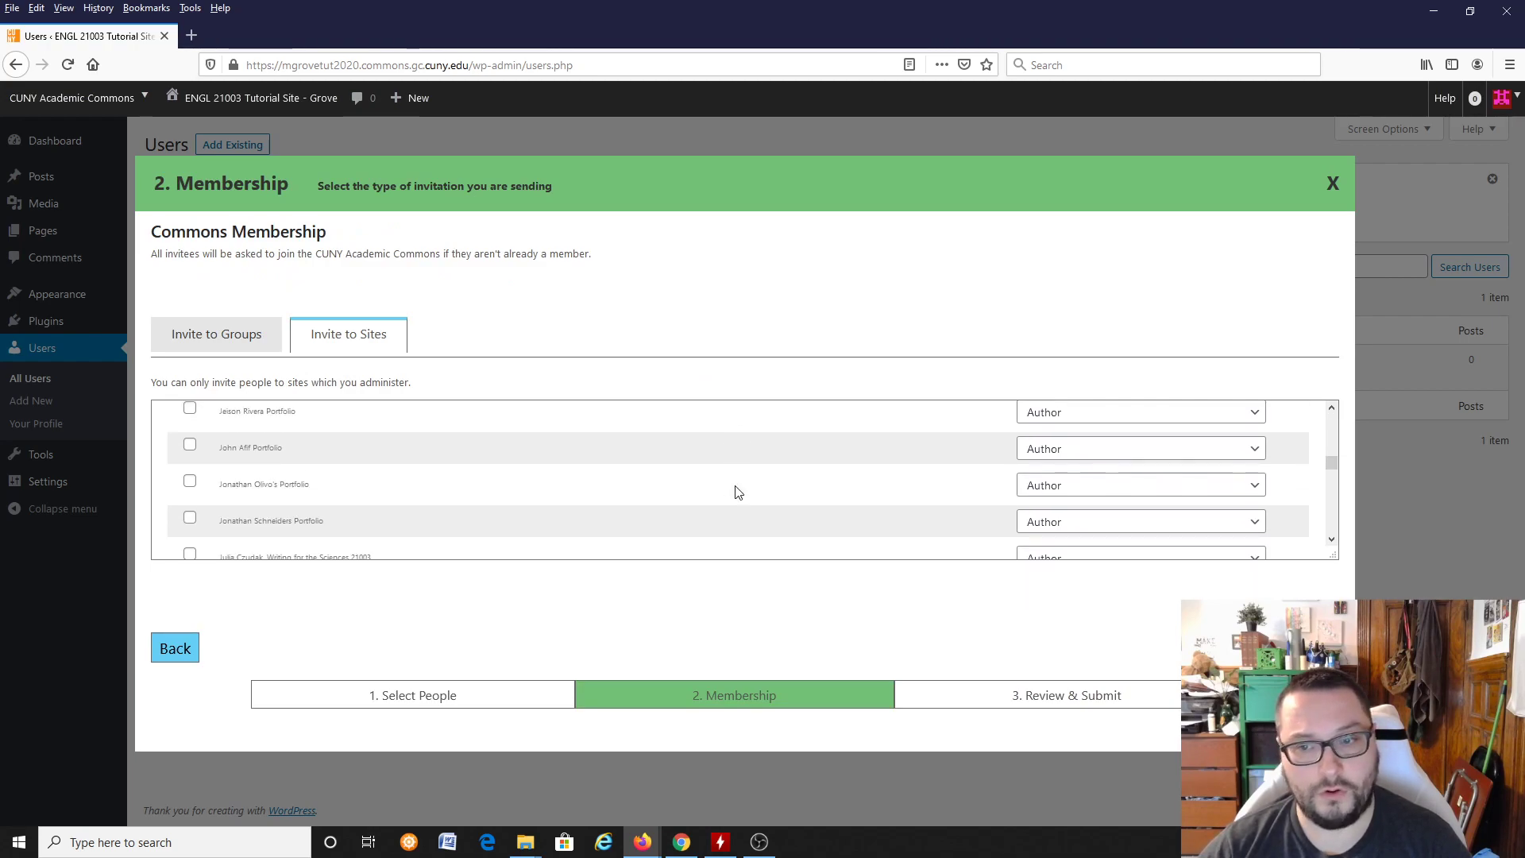
scroll(739, 501, up, 4)
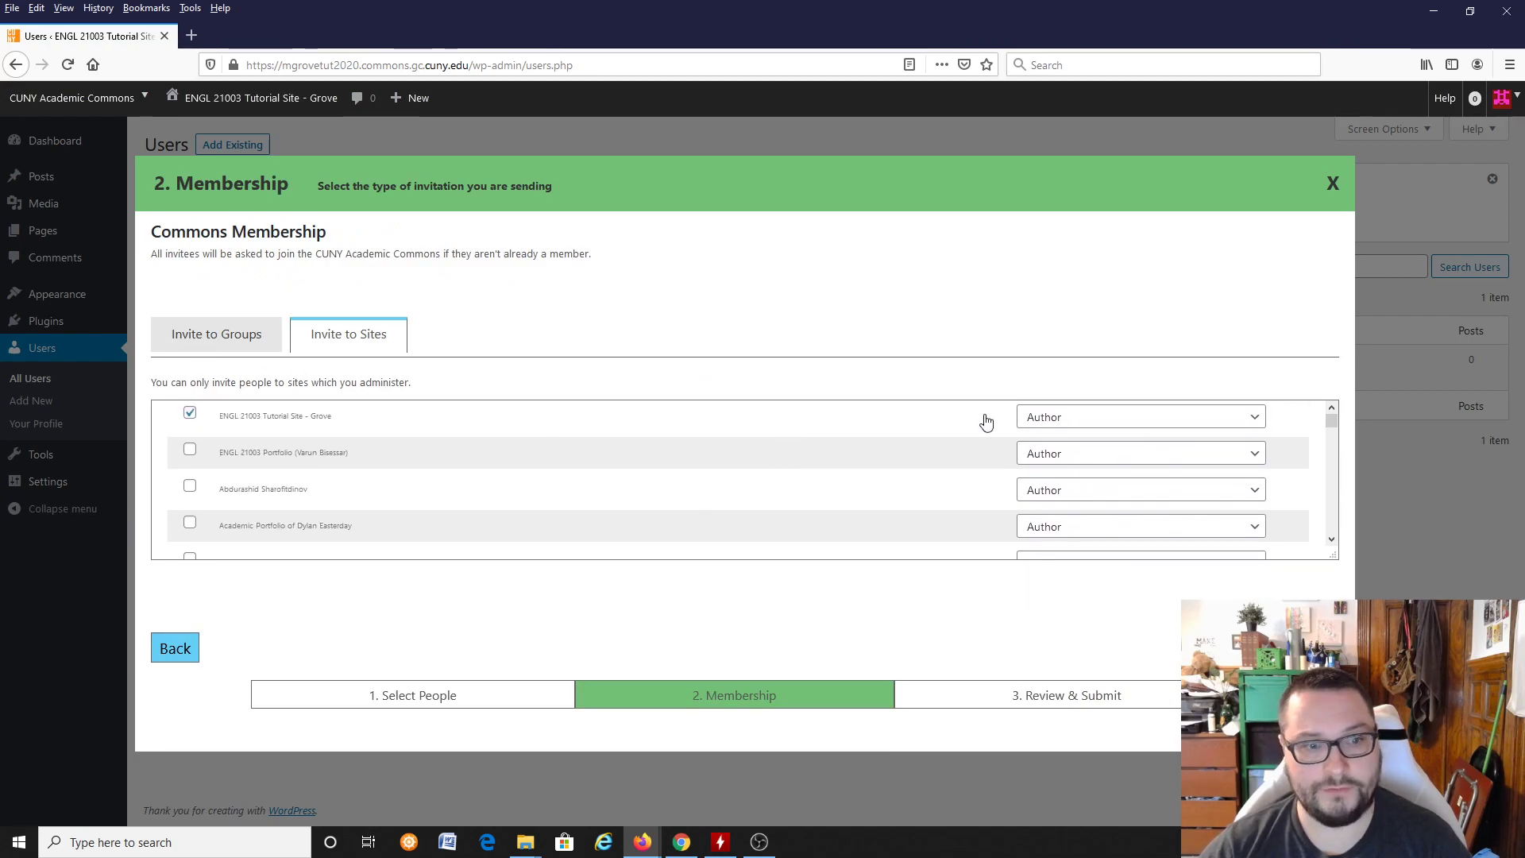
click(1109, 419)
click(1085, 311)
click(1072, 422)
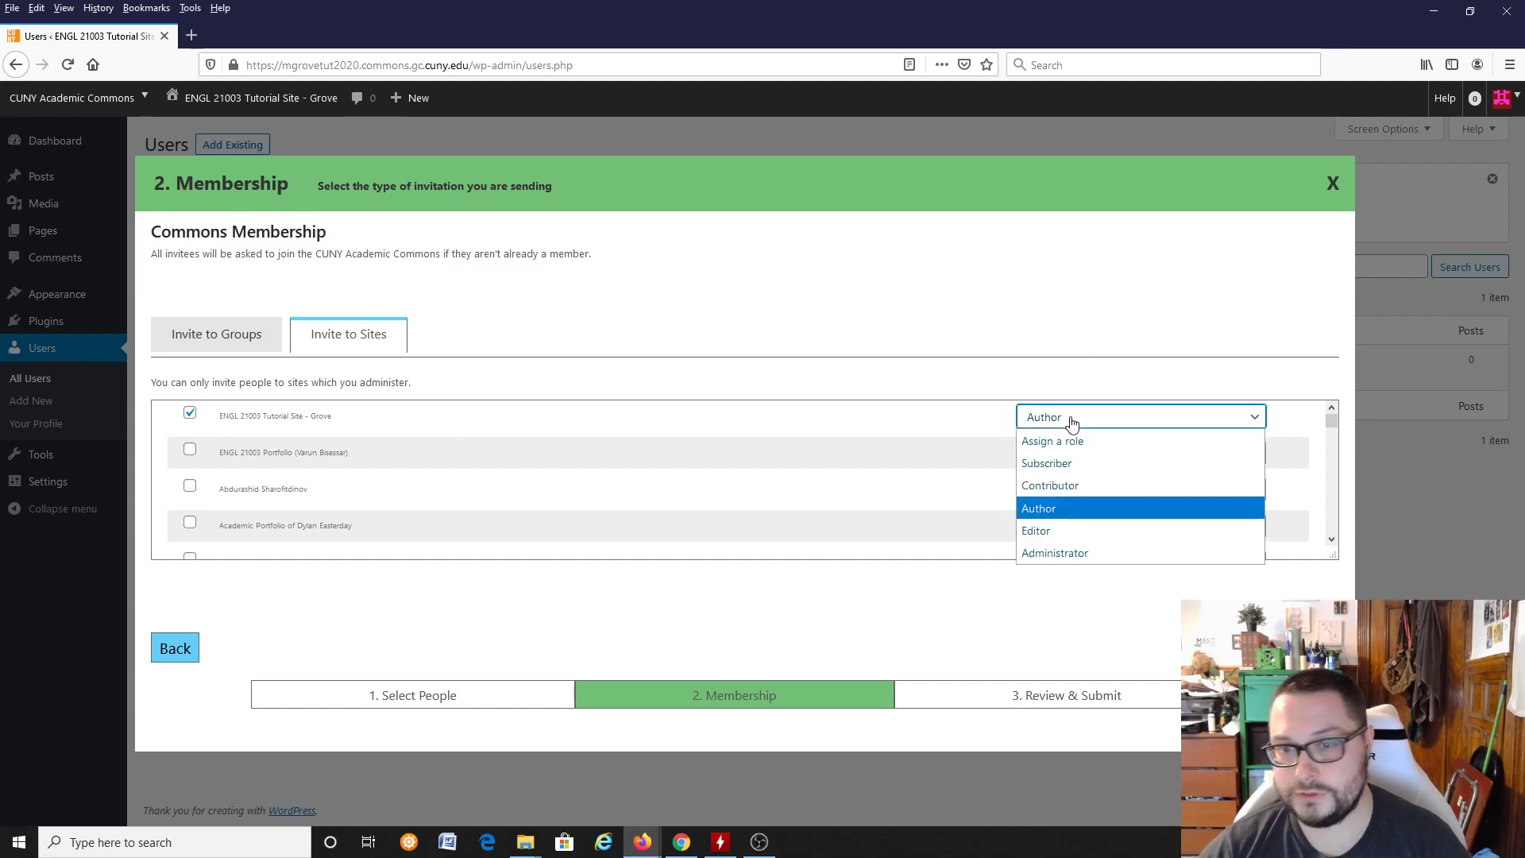
click(1077, 556)
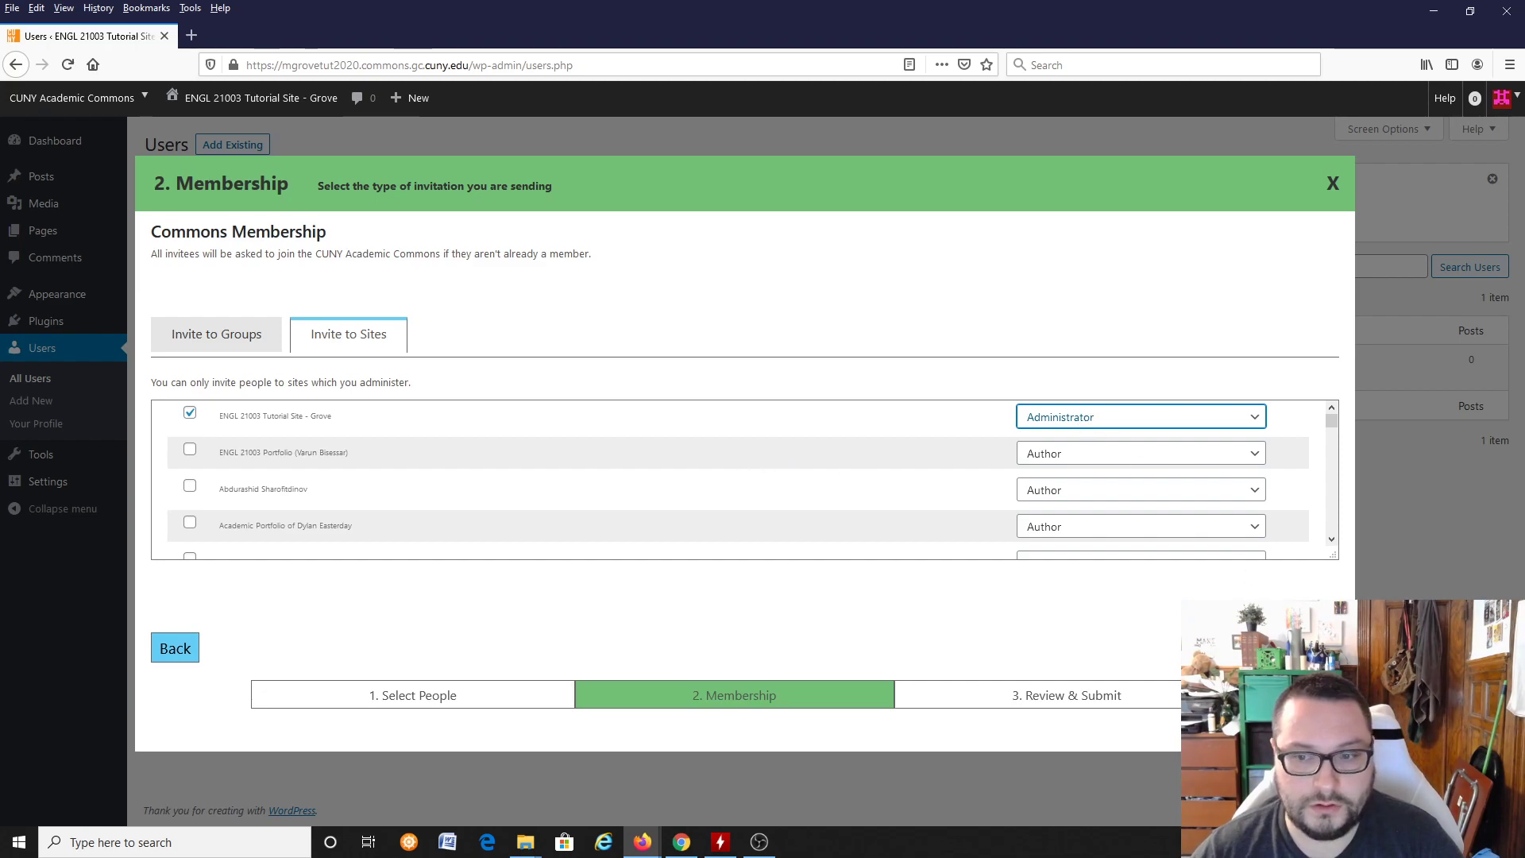
Step: Review the invitation summary and its custom message field, and close the invitation without sending it
click(1315, 647)
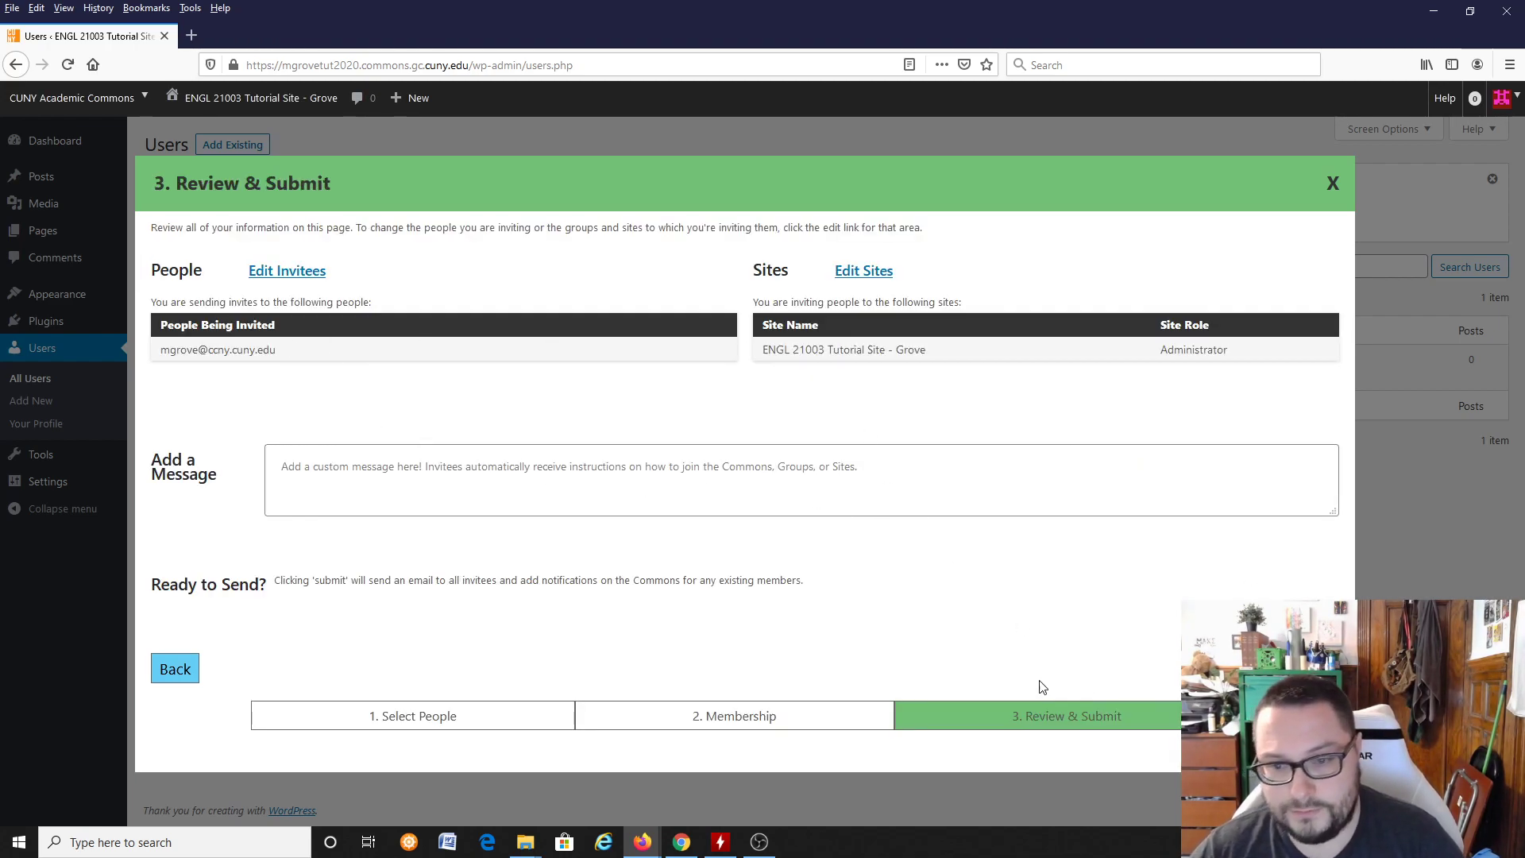
click(381, 452)
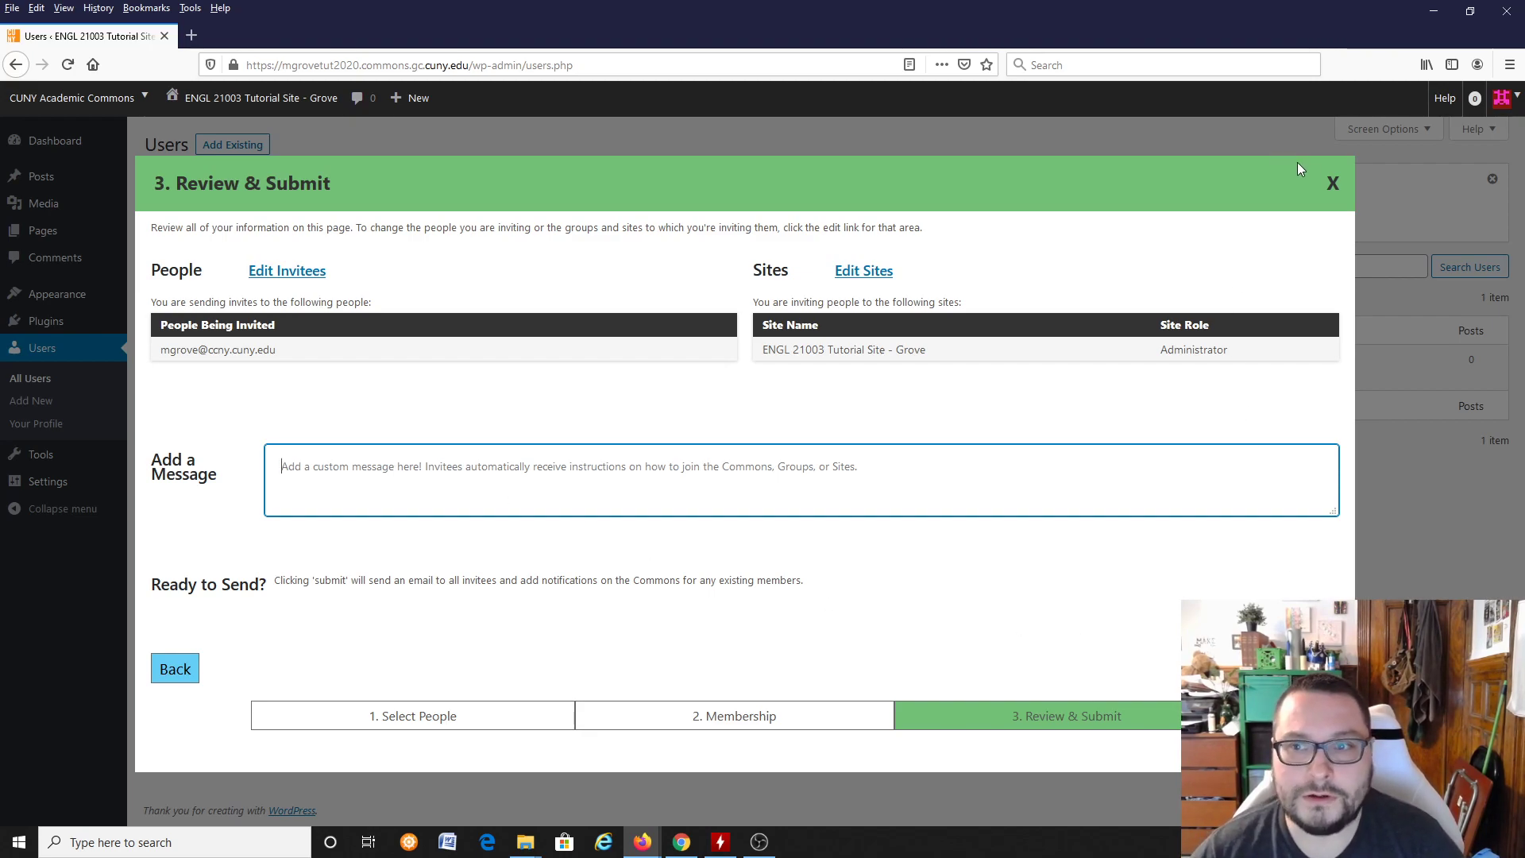
click(1335, 186)
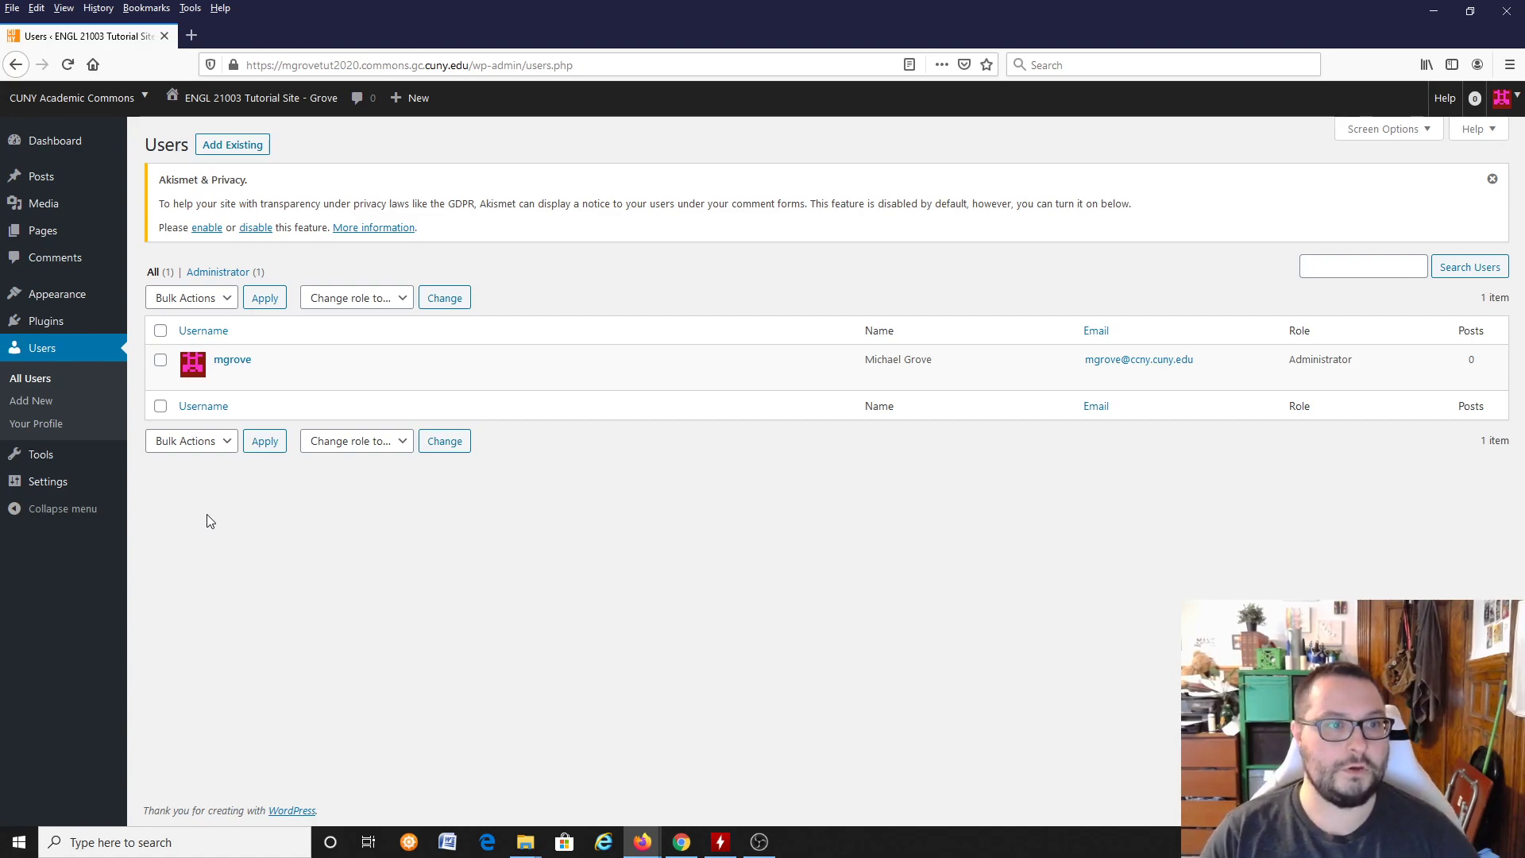
Step: Open the site's list of posts and view its public front page in a separate browser tab
click(79, 176)
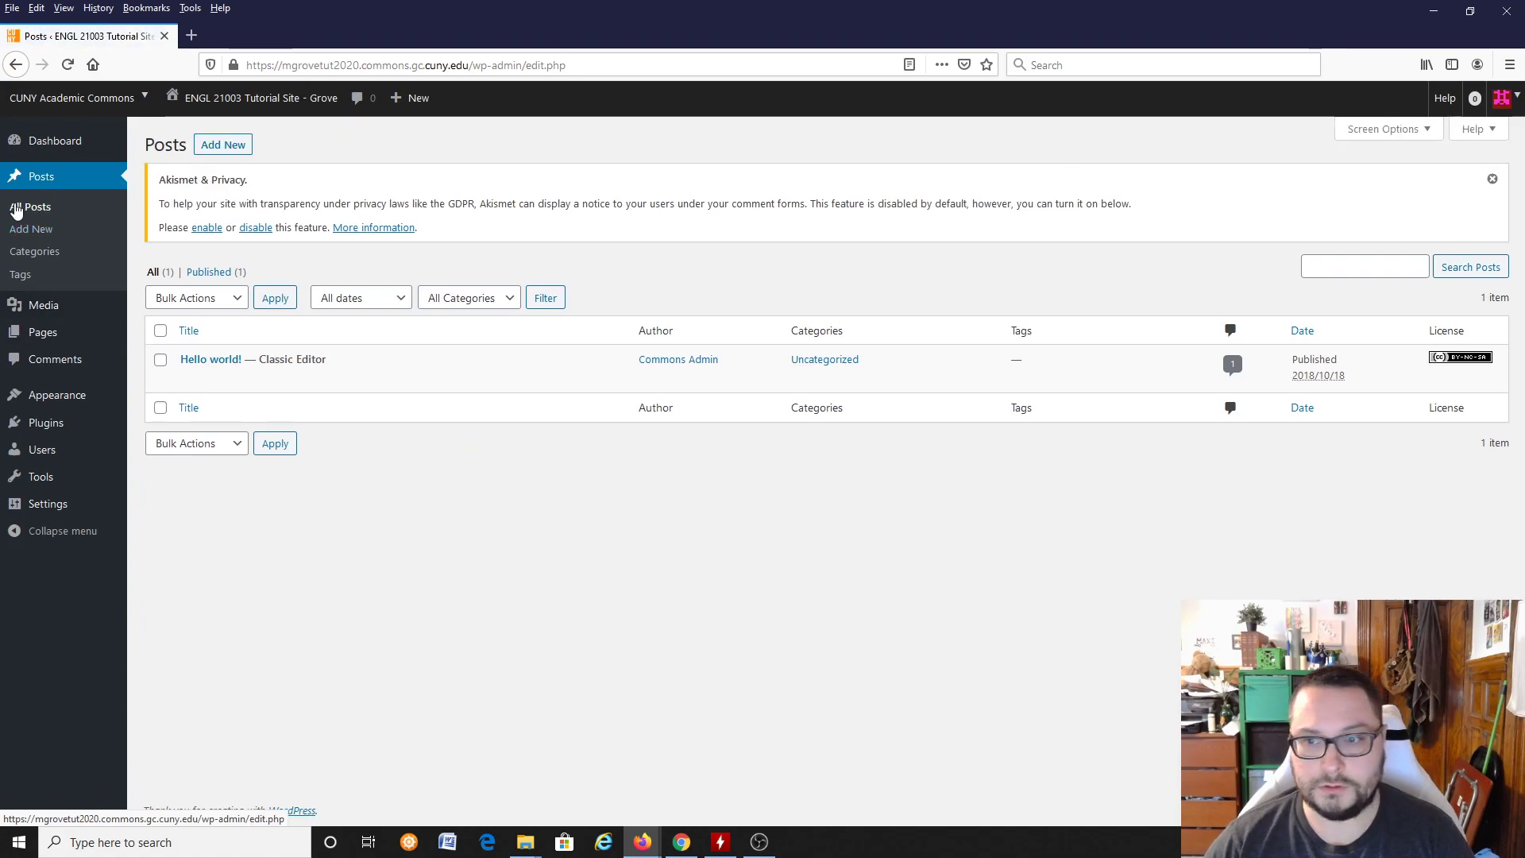
mouse_move(220, 365)
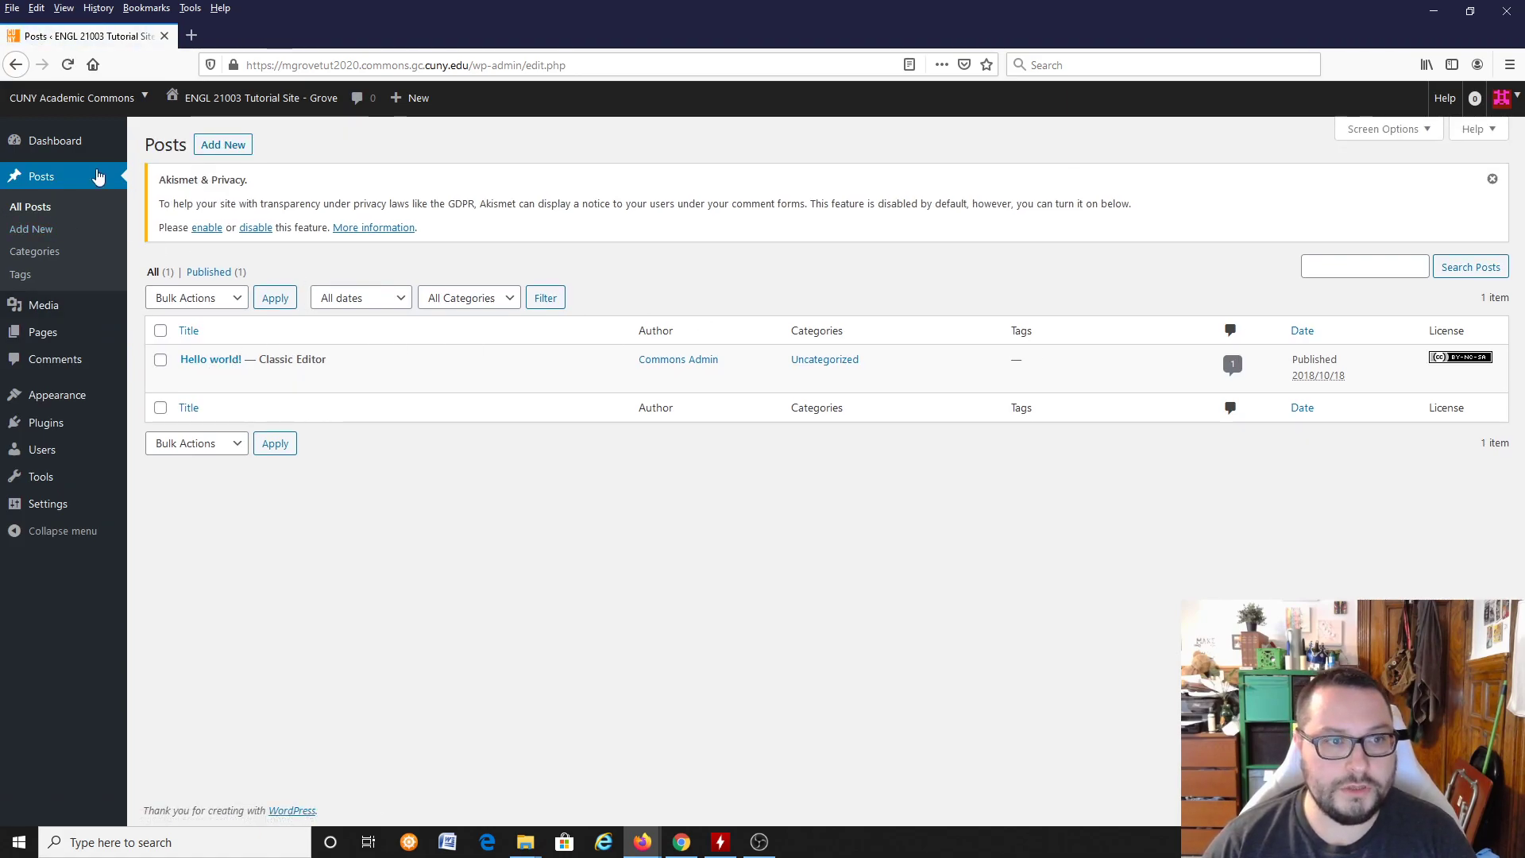
right_click(242, 103)
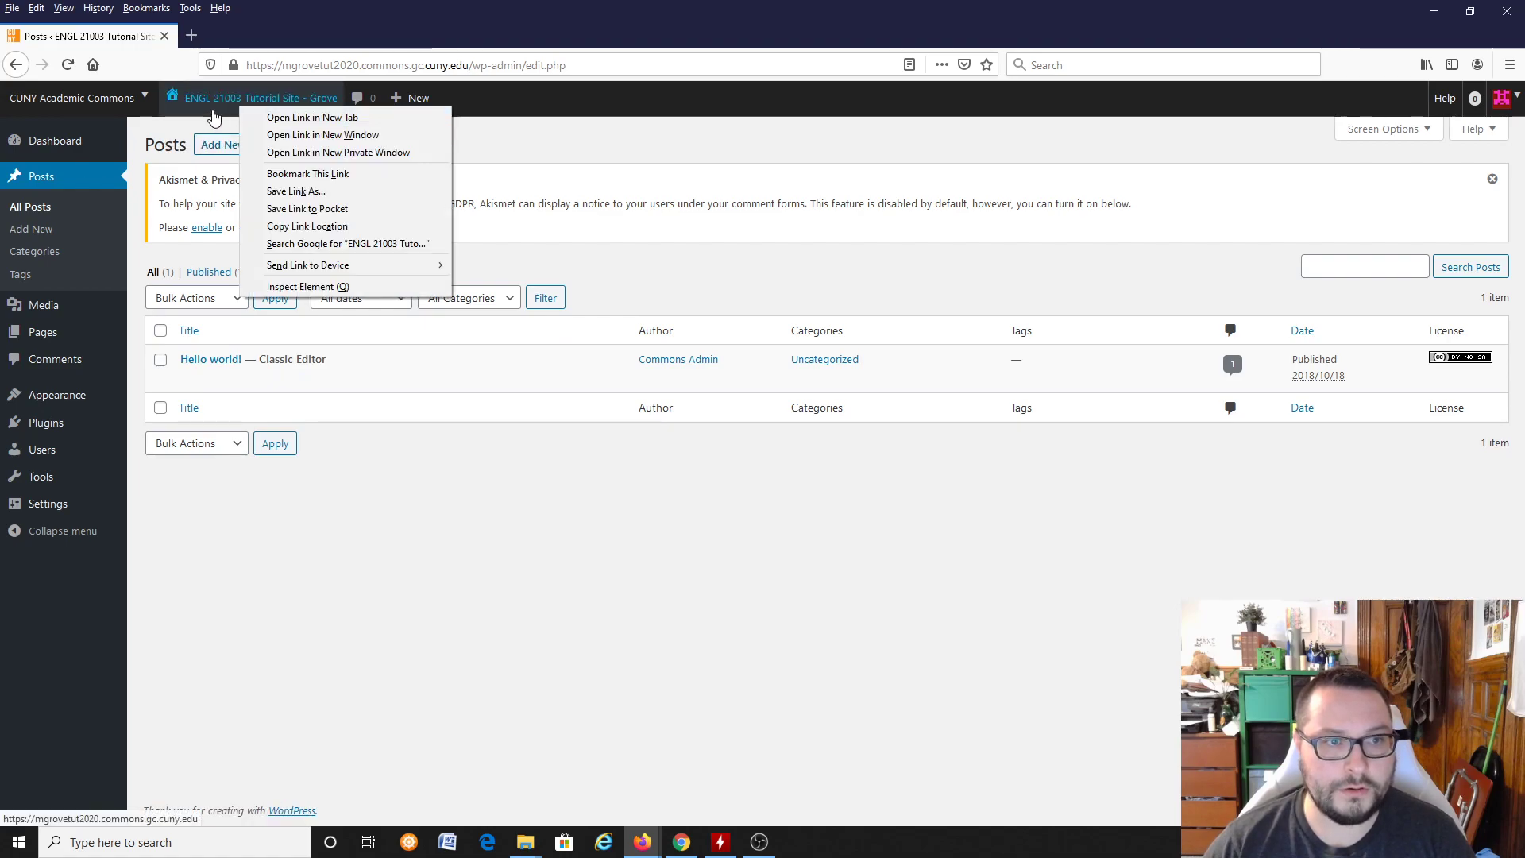
click(286, 118)
click(295, 30)
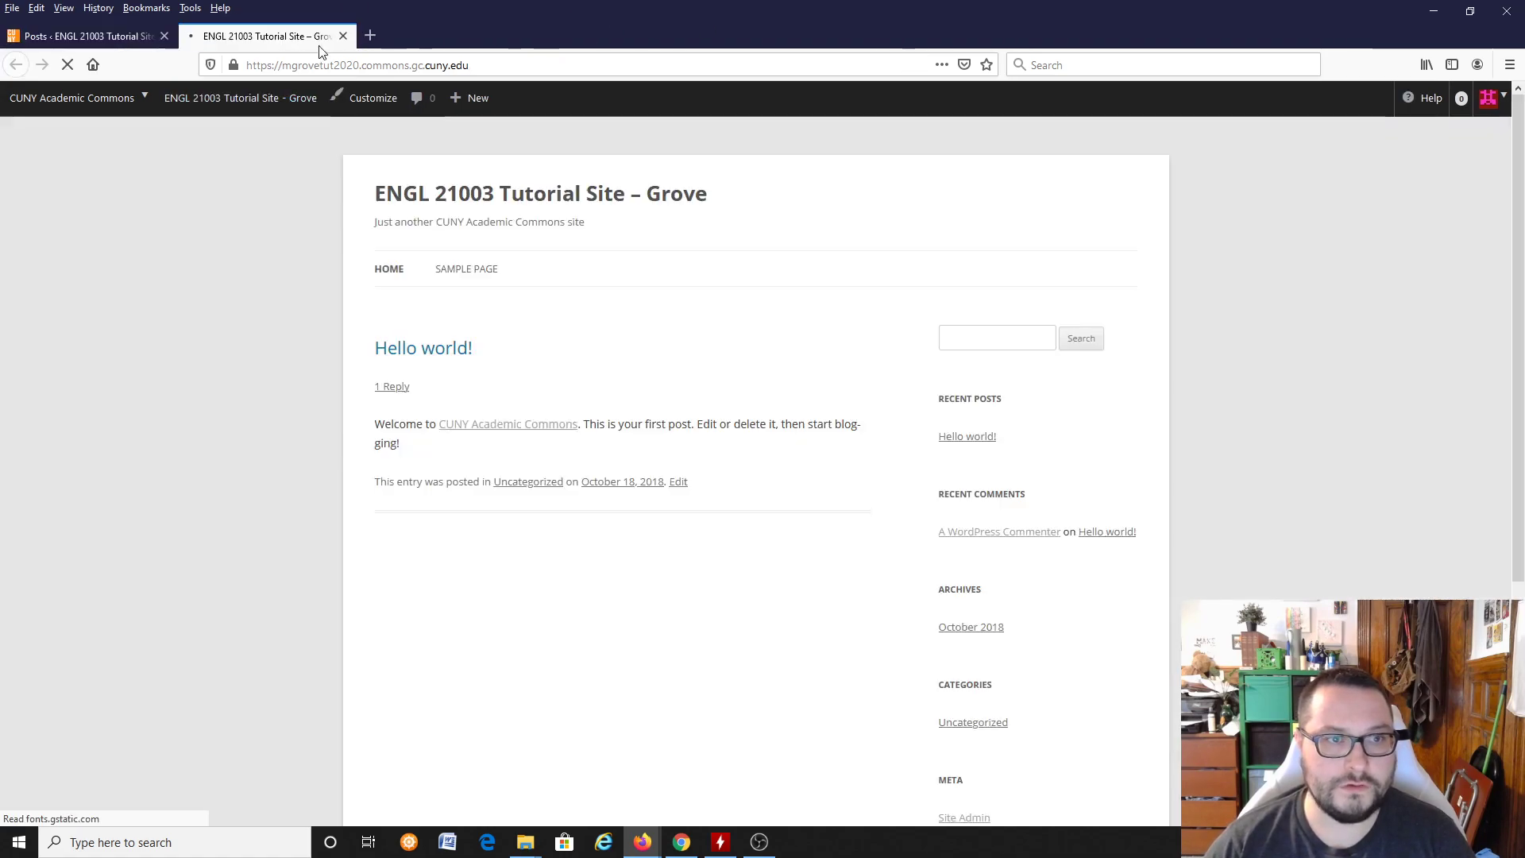
Step: Start a new post from the posts list and go through the block editor's welcome guide to its end
click(65, 36)
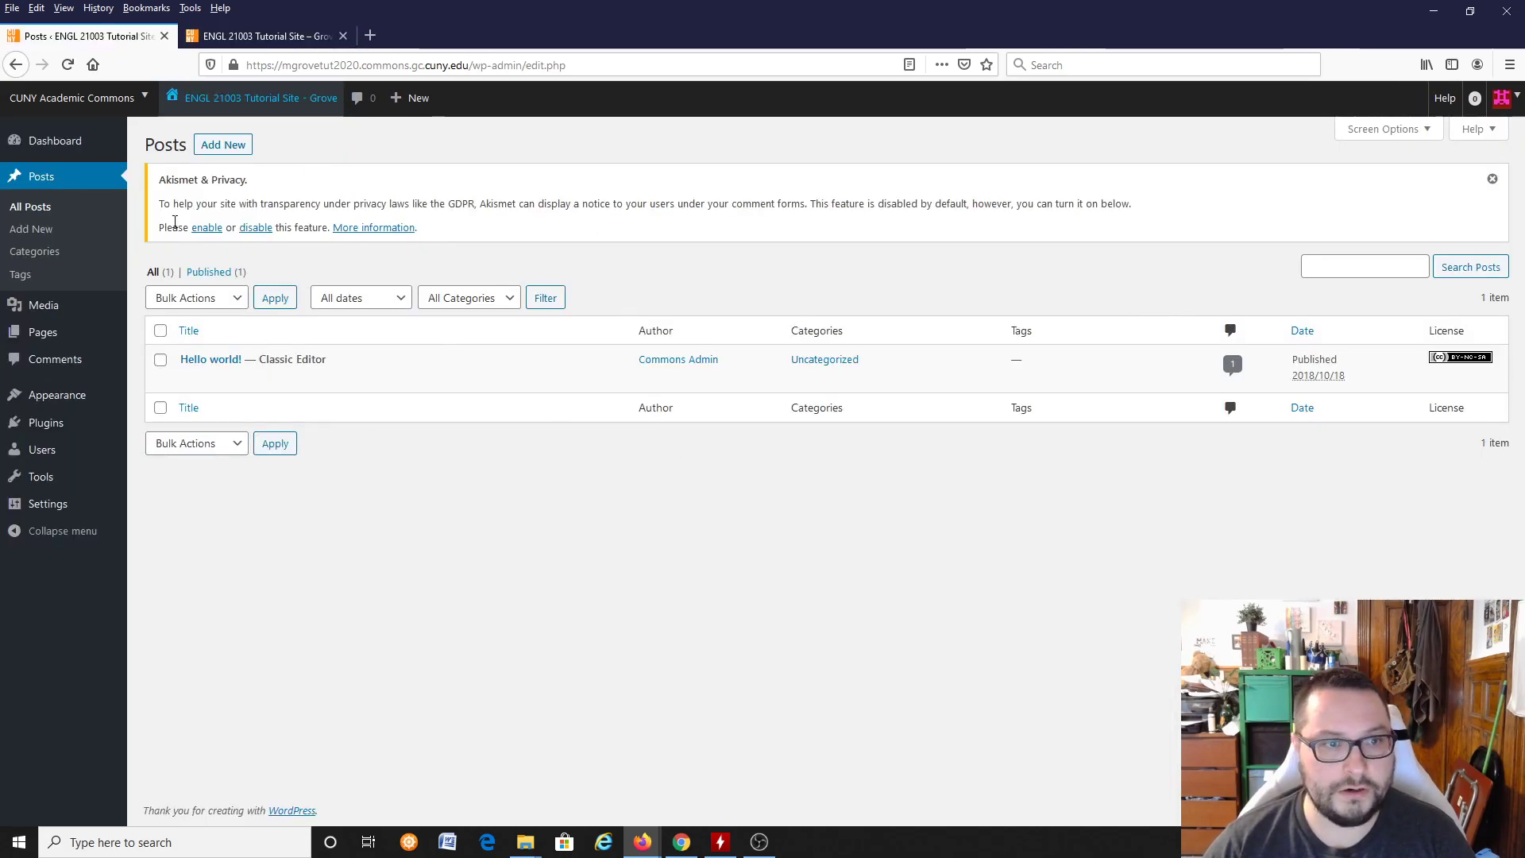
click(211, 147)
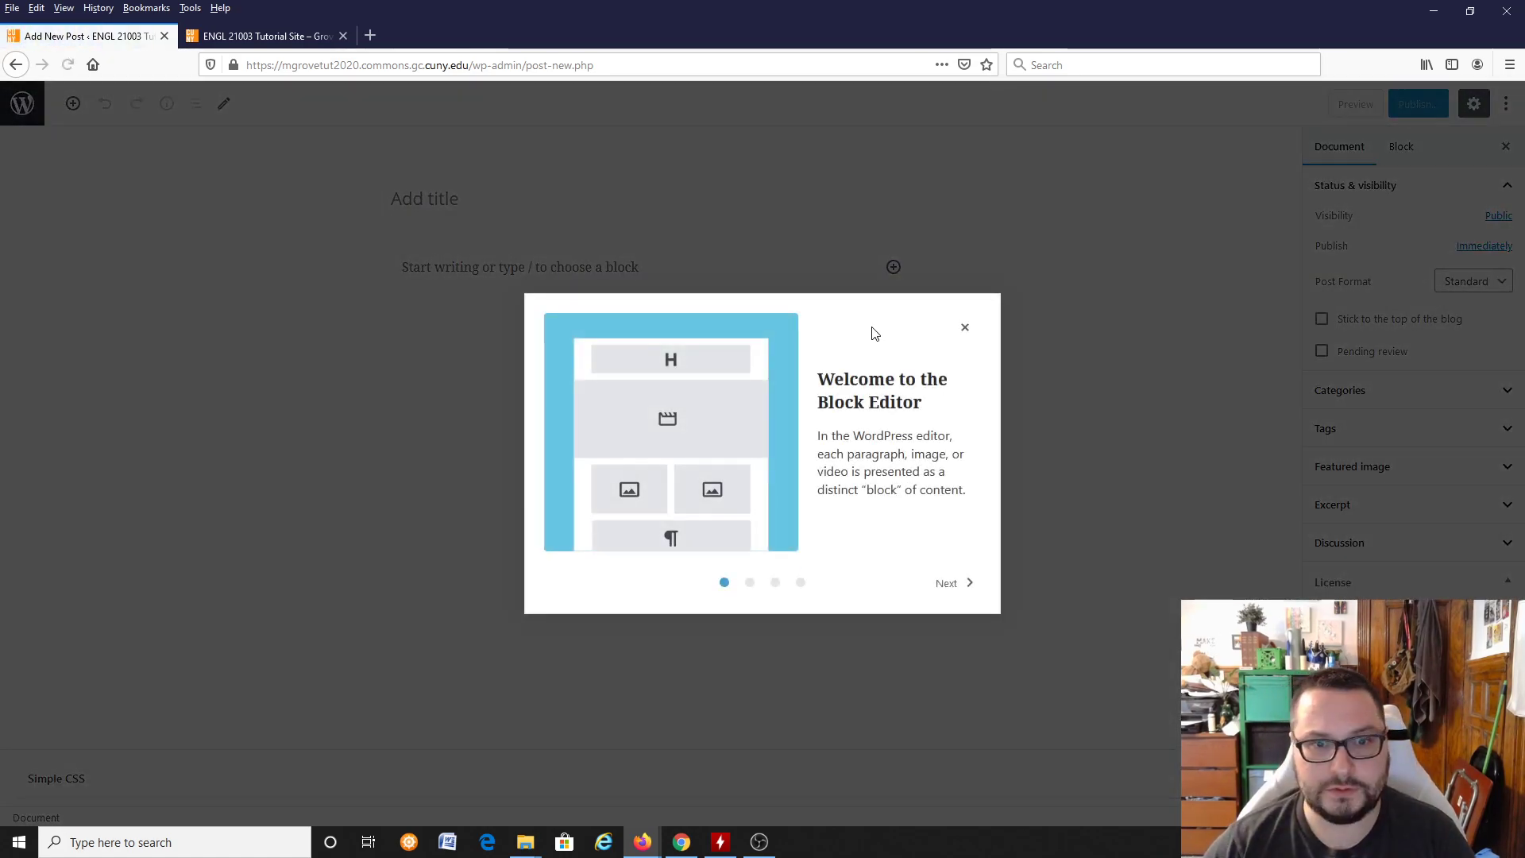
click(951, 584)
click(954, 585)
click(954, 583)
click(956, 584)
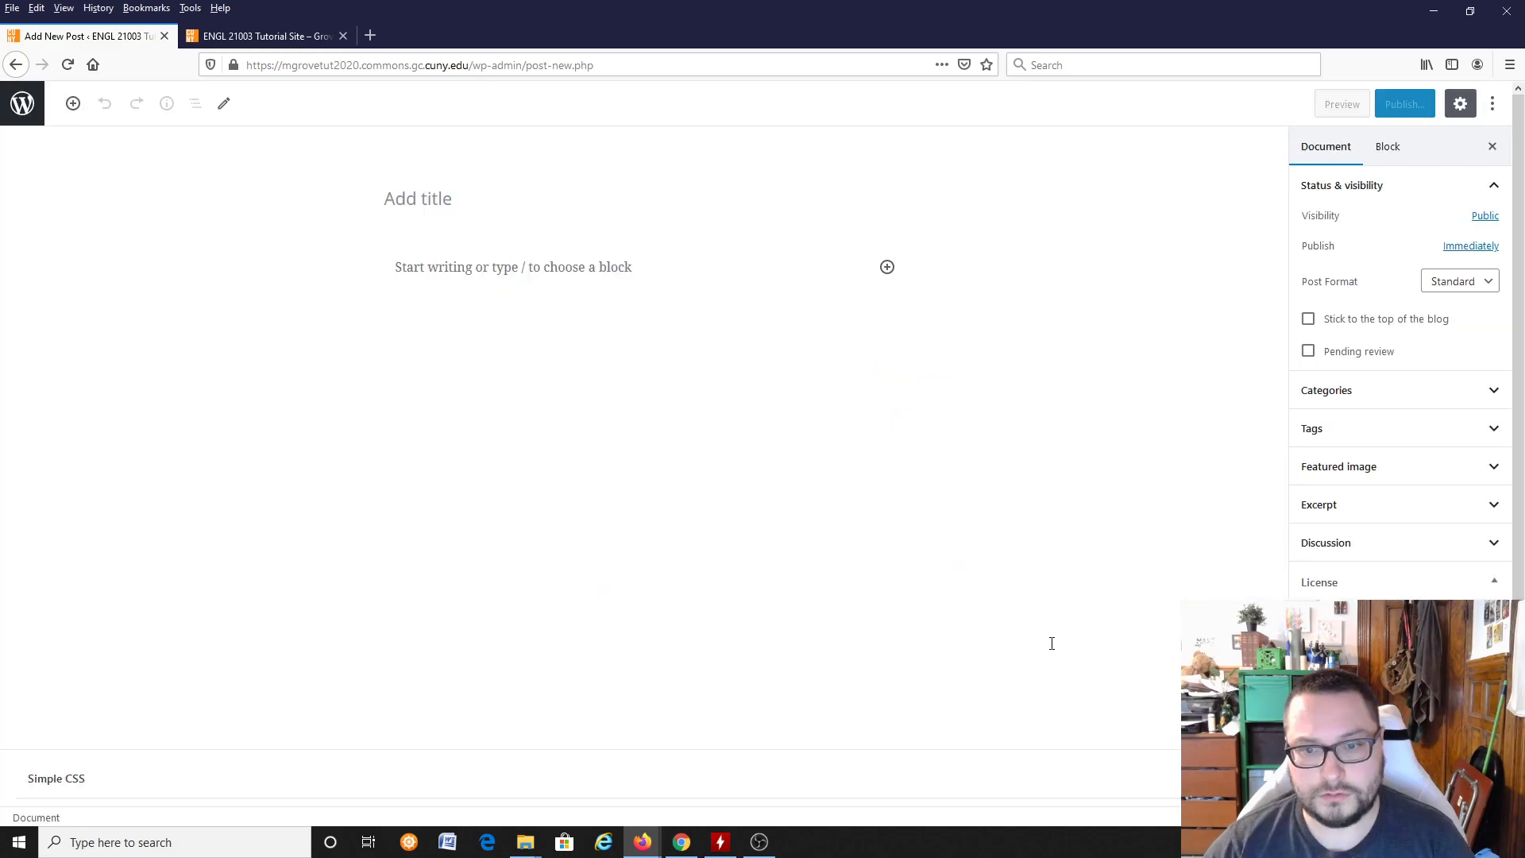
Step: Title the post "Test Post", enter the text "This is a test post." and publish it publicly
click(461, 211)
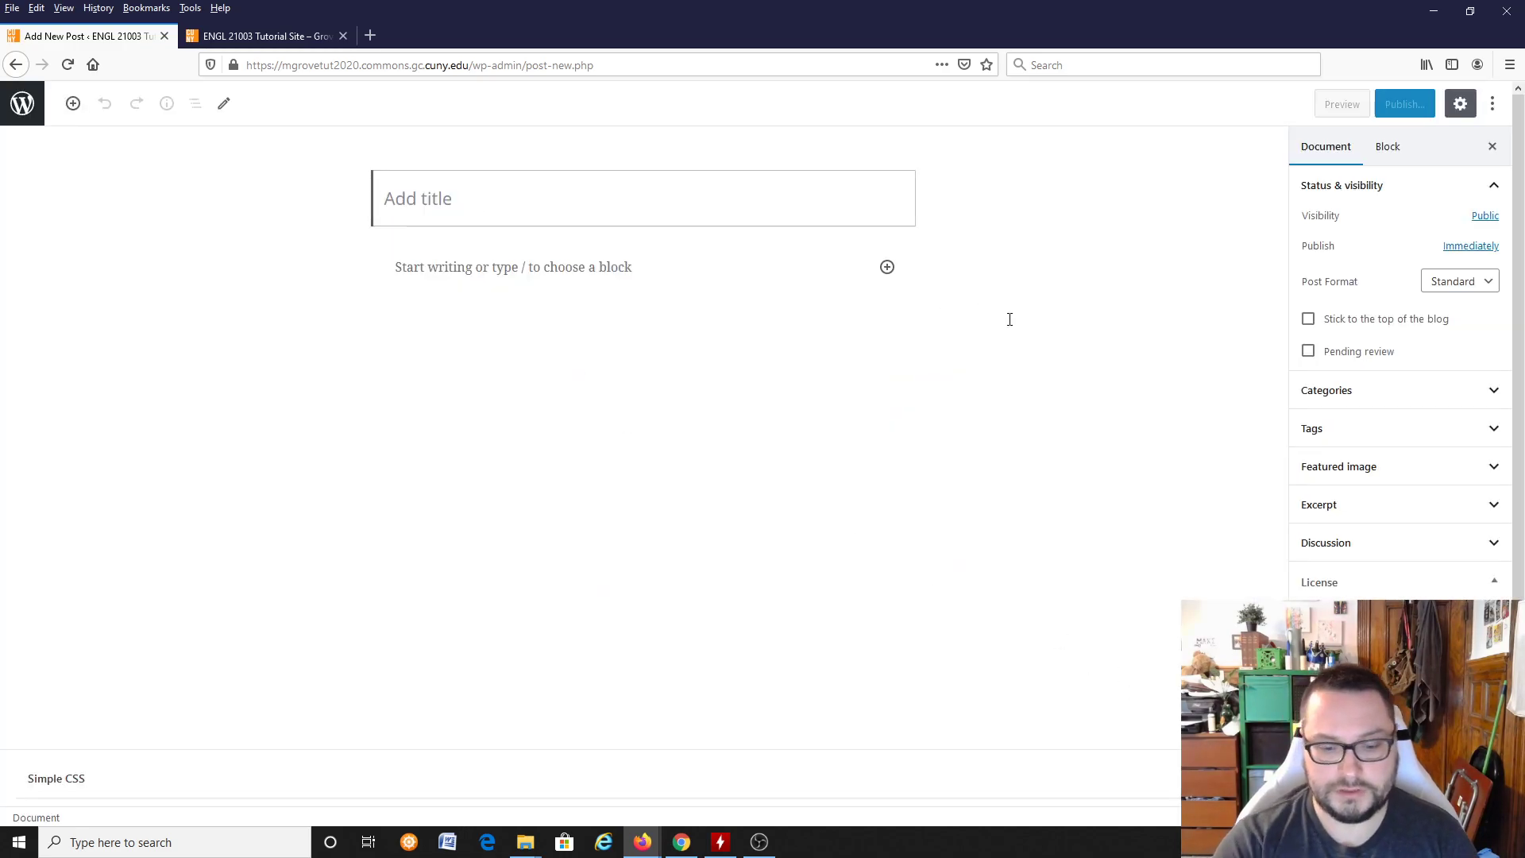
text(Test Post)
key(Return)
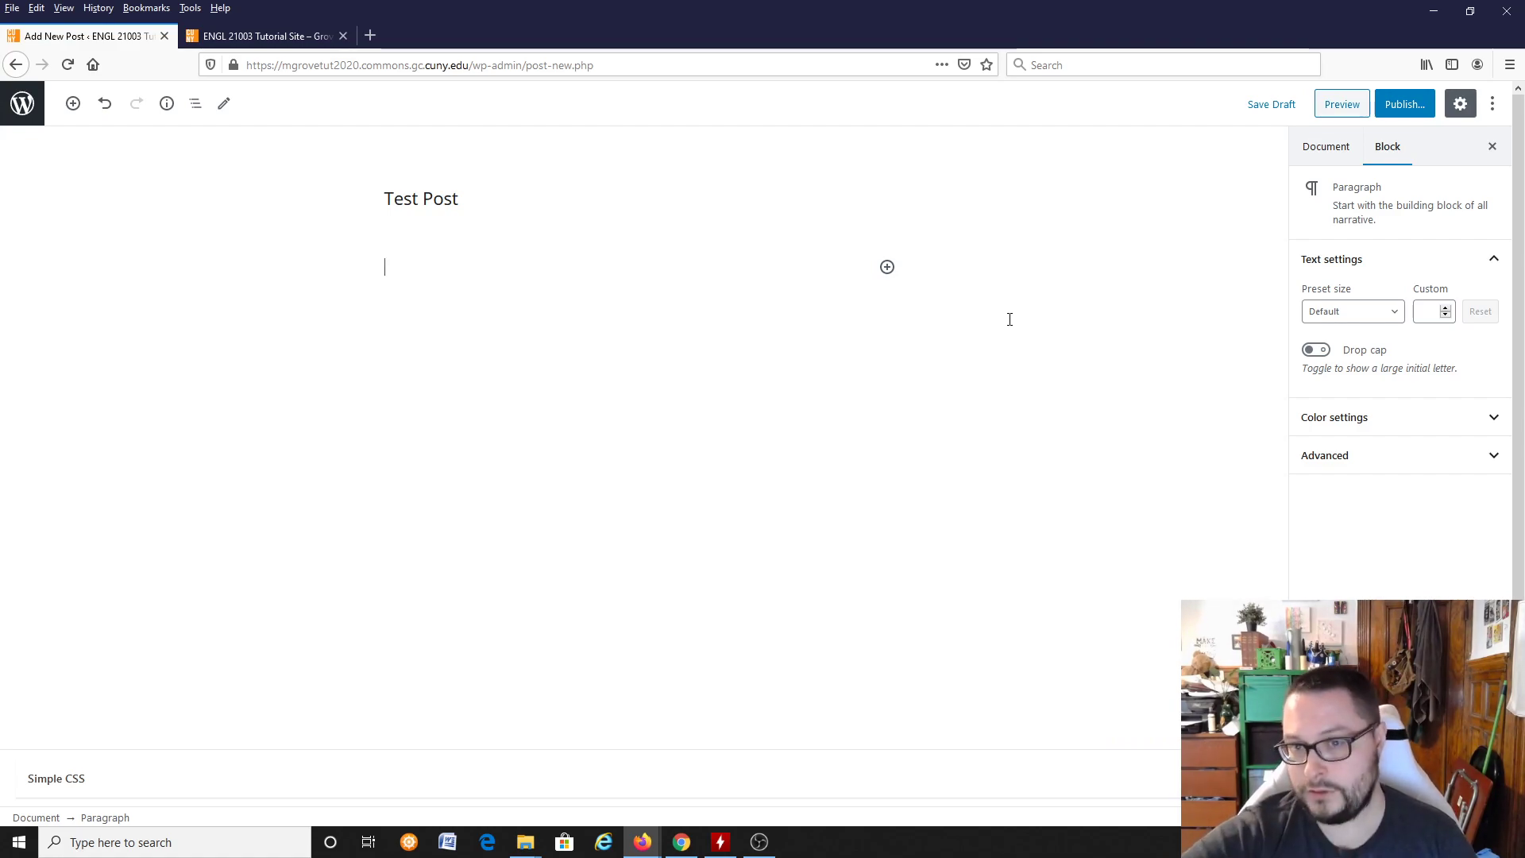
text(This is a test post.)
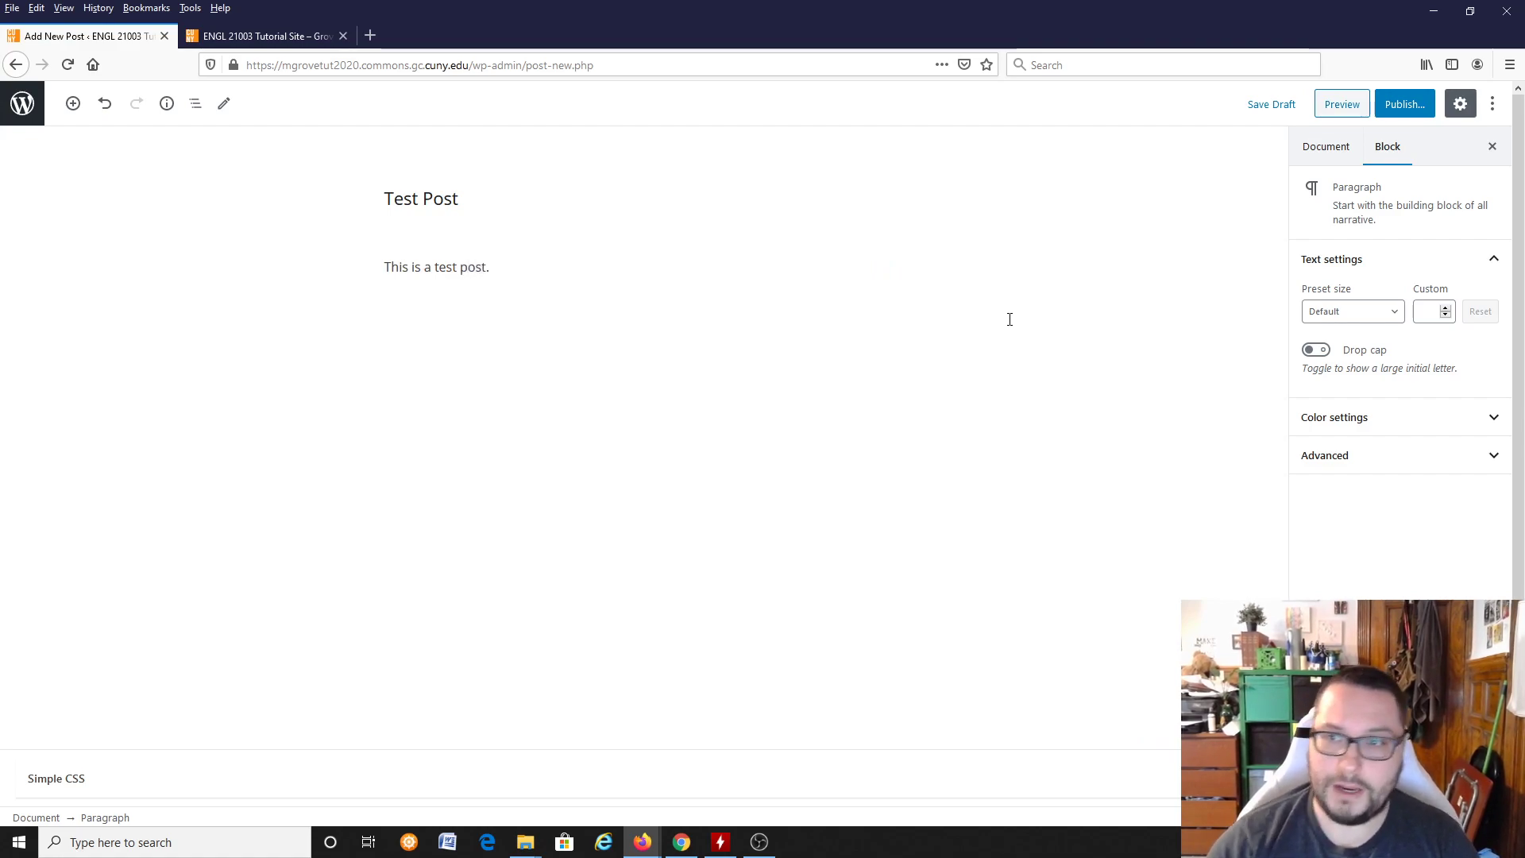
click(1406, 104)
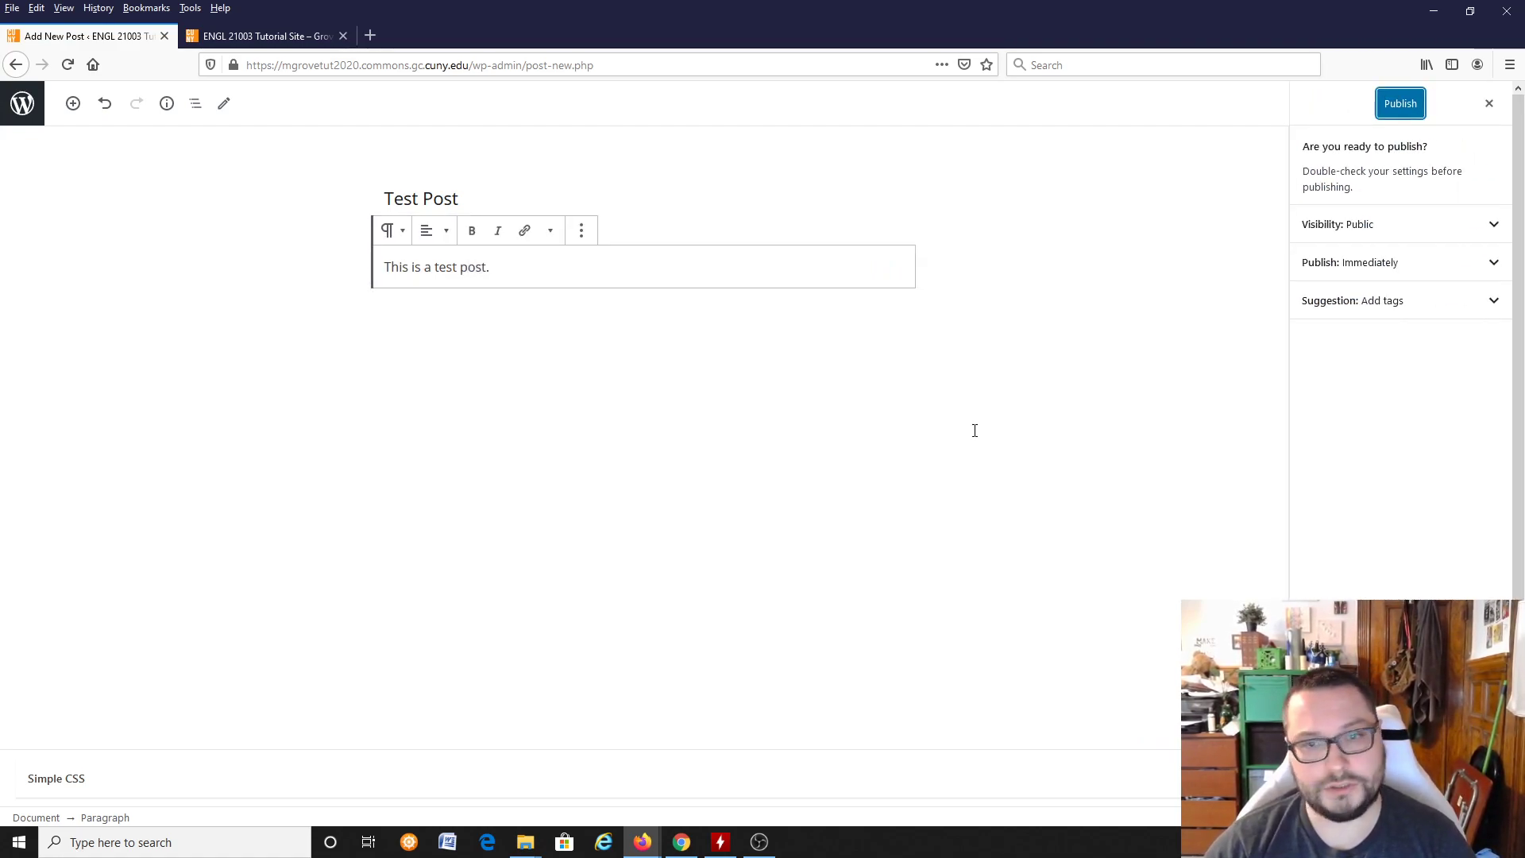
click(1405, 102)
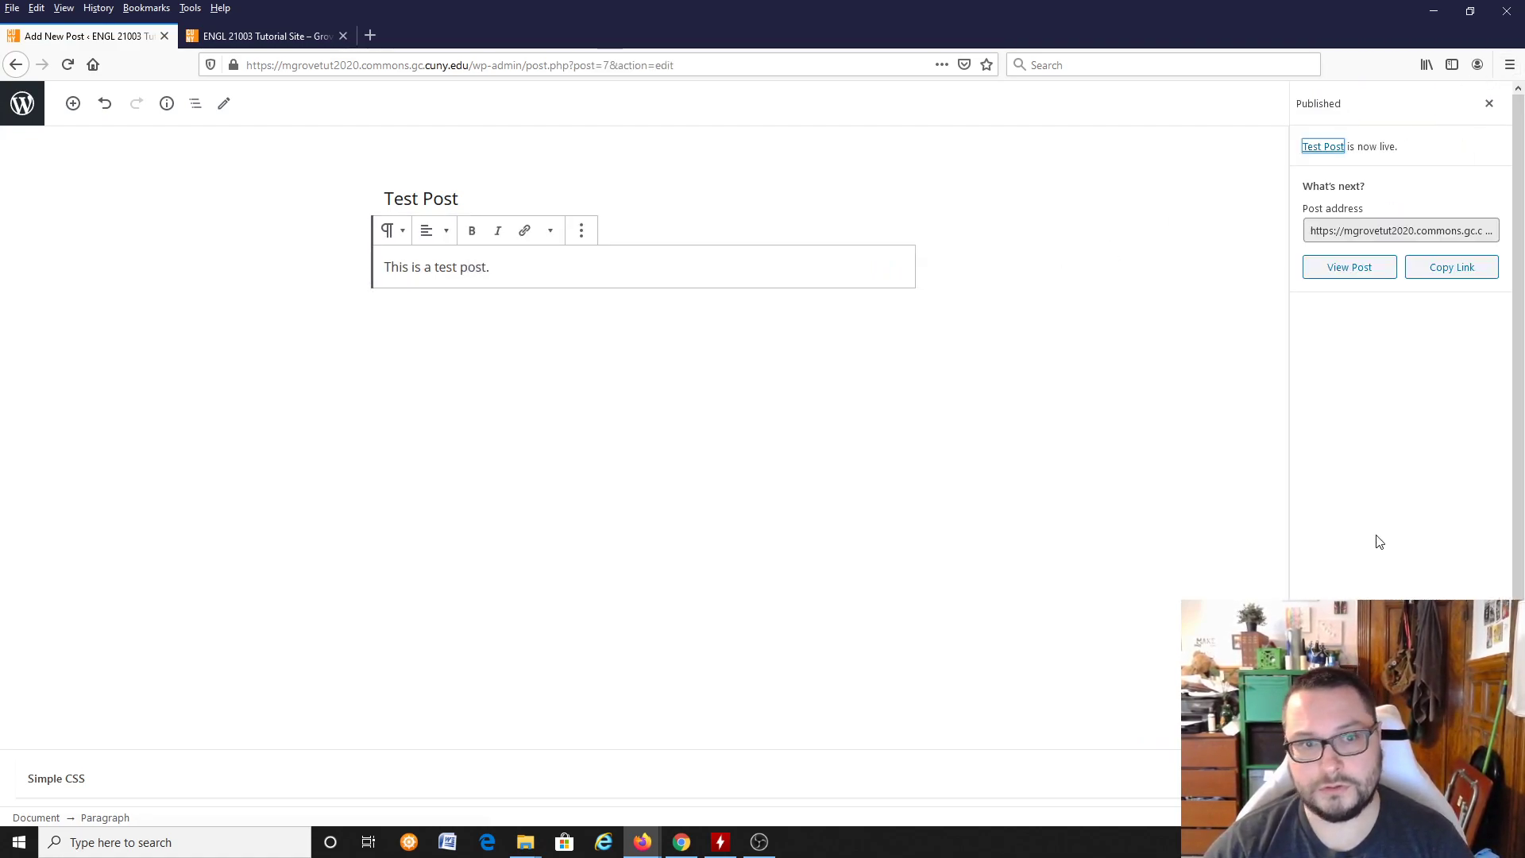
Step: Reload the public front page to check for the published test post, and return to the post editor
click(301, 36)
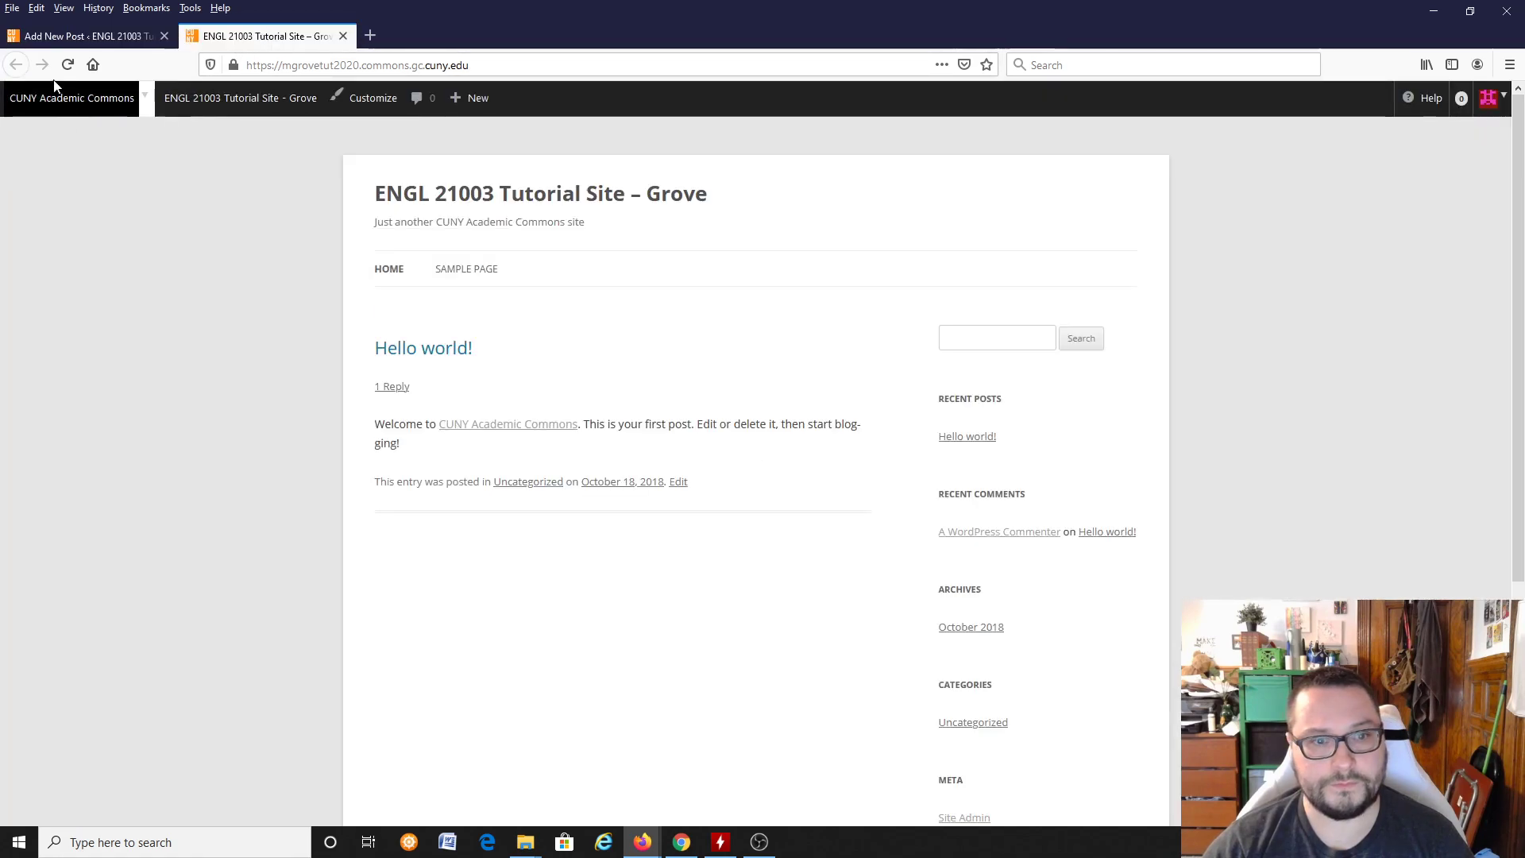
click(67, 66)
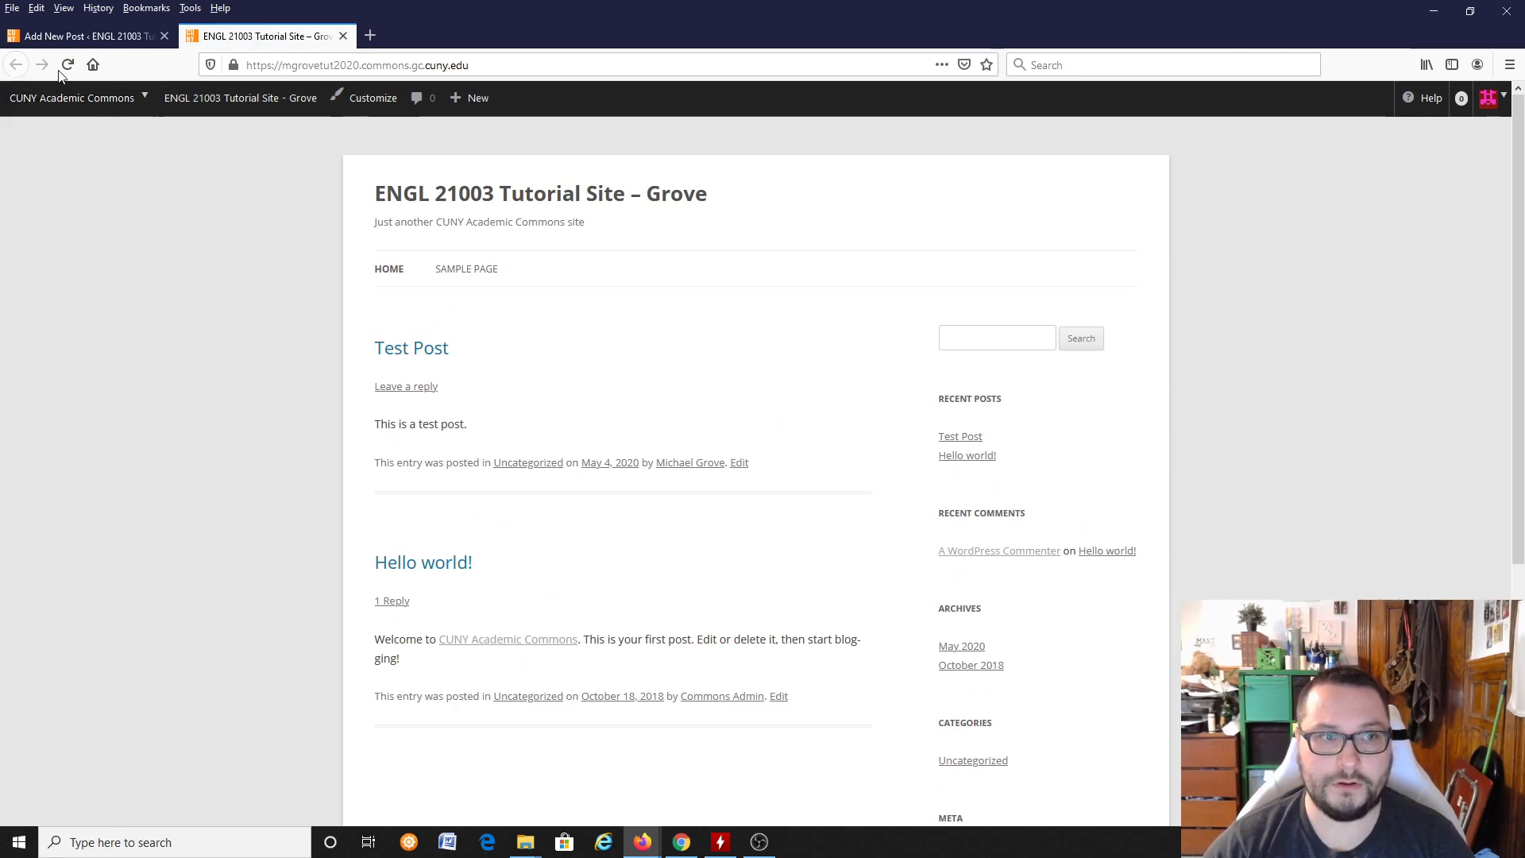
click(70, 38)
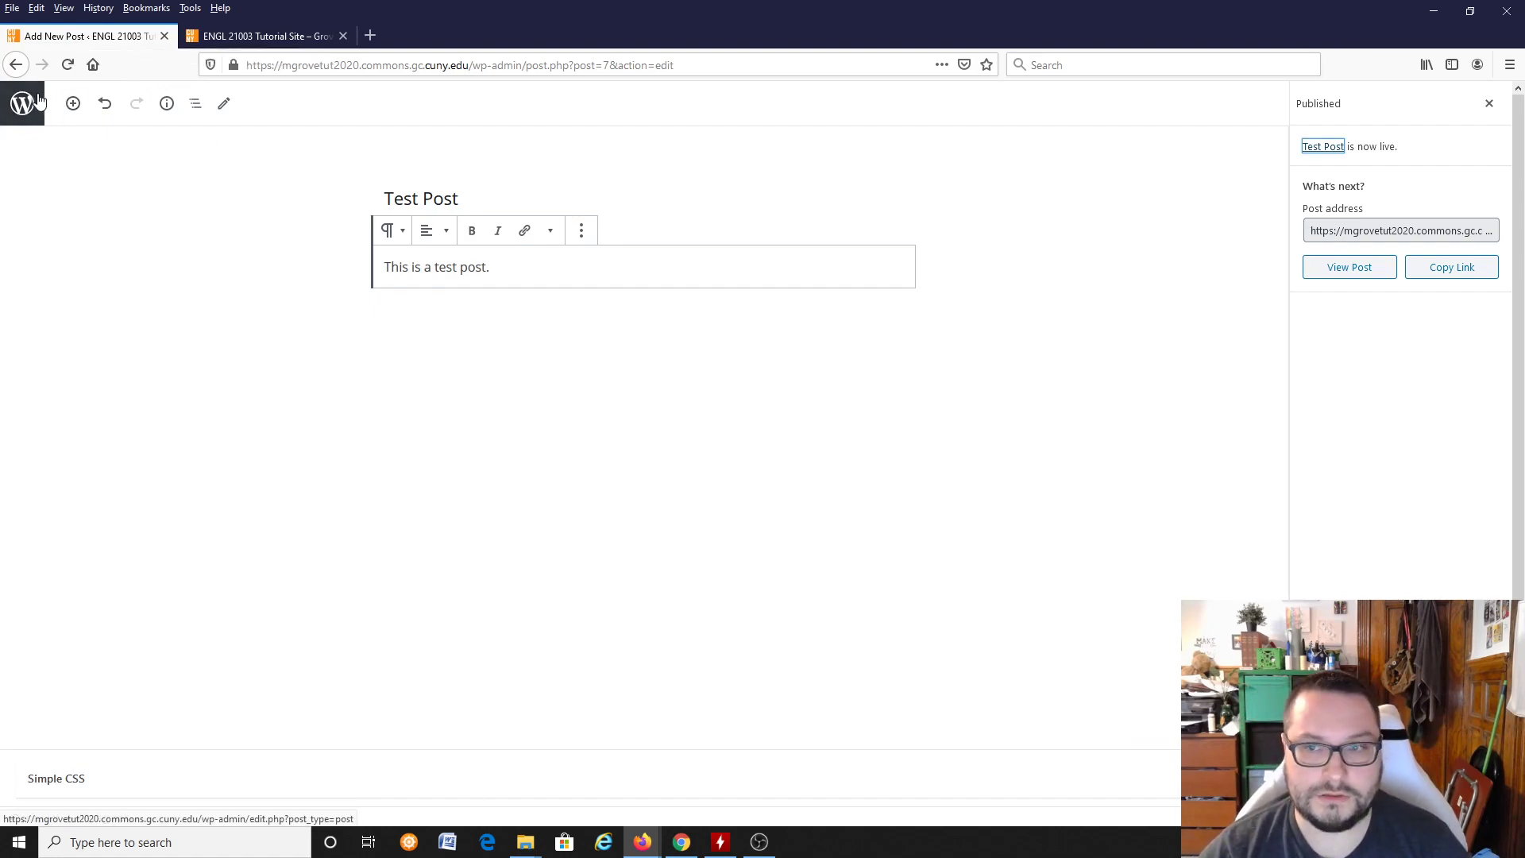
Step: Close the publishing confirmation and leave the post editor for the list of all posts
click(1487, 107)
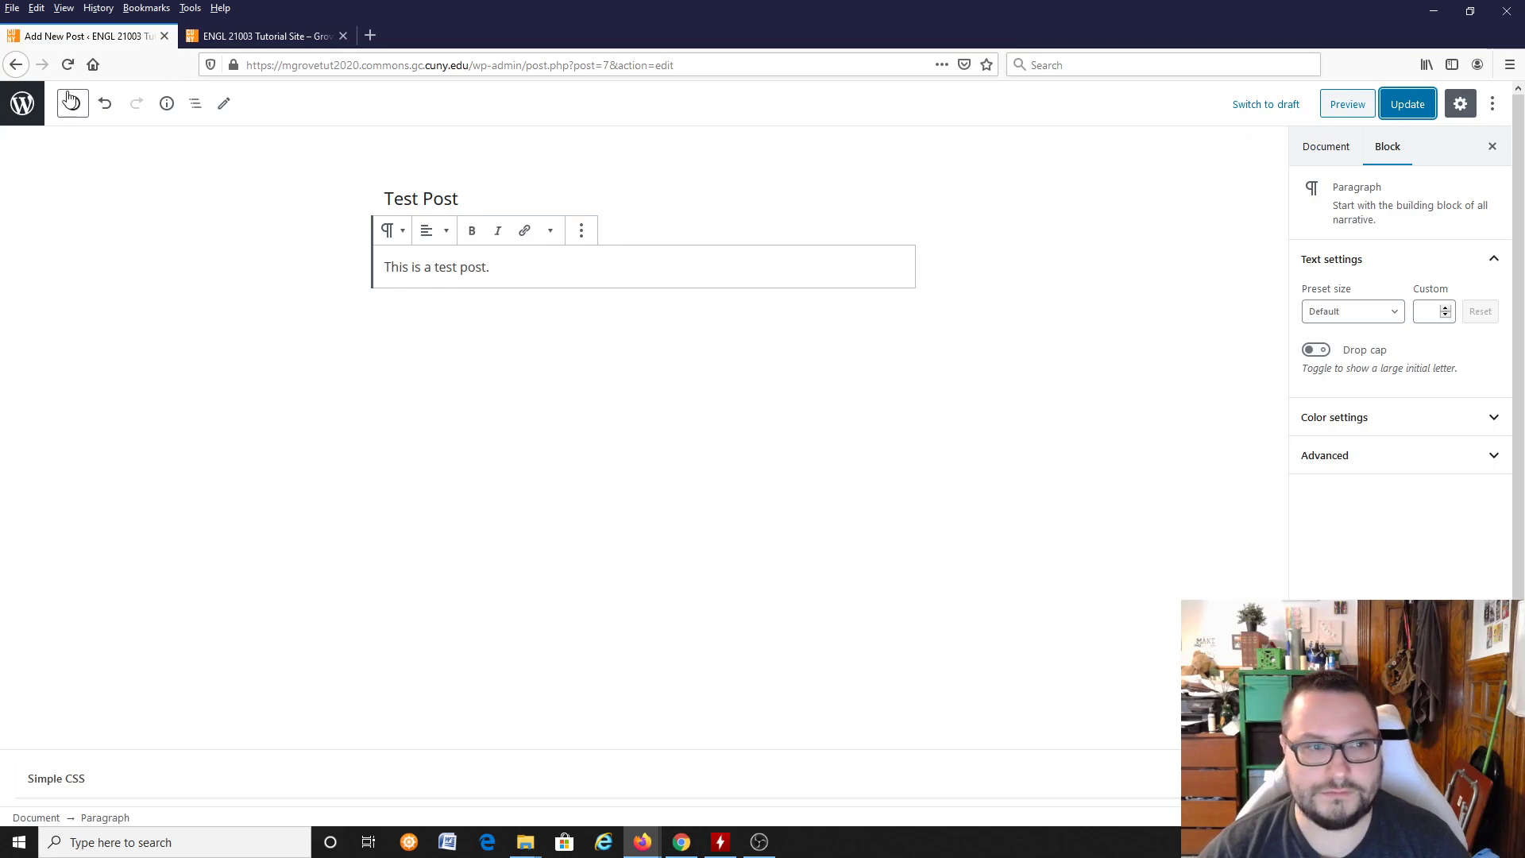
right_click(9, 63)
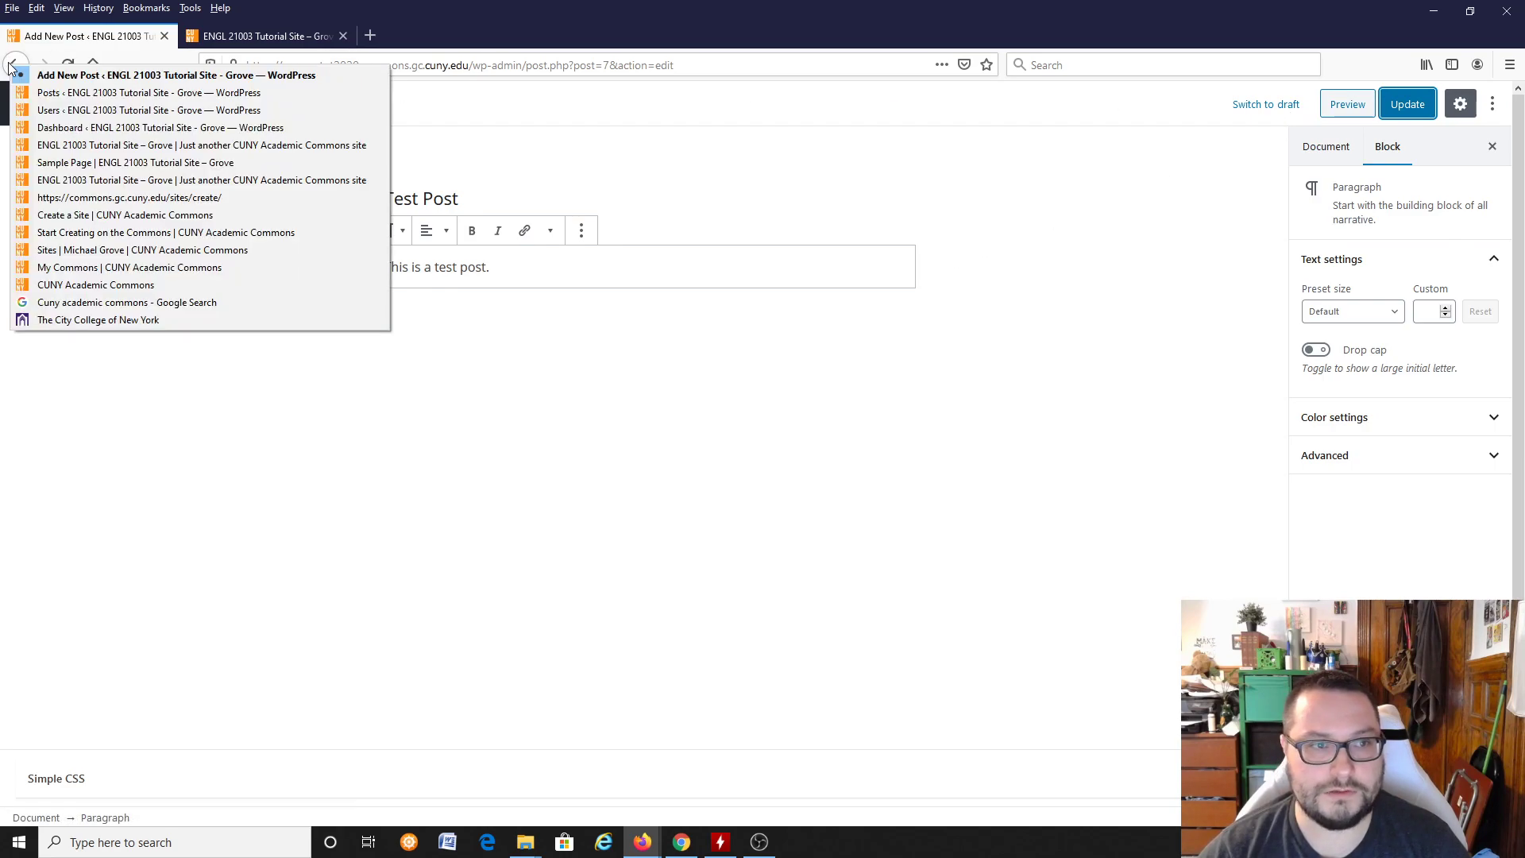
click(422, 4)
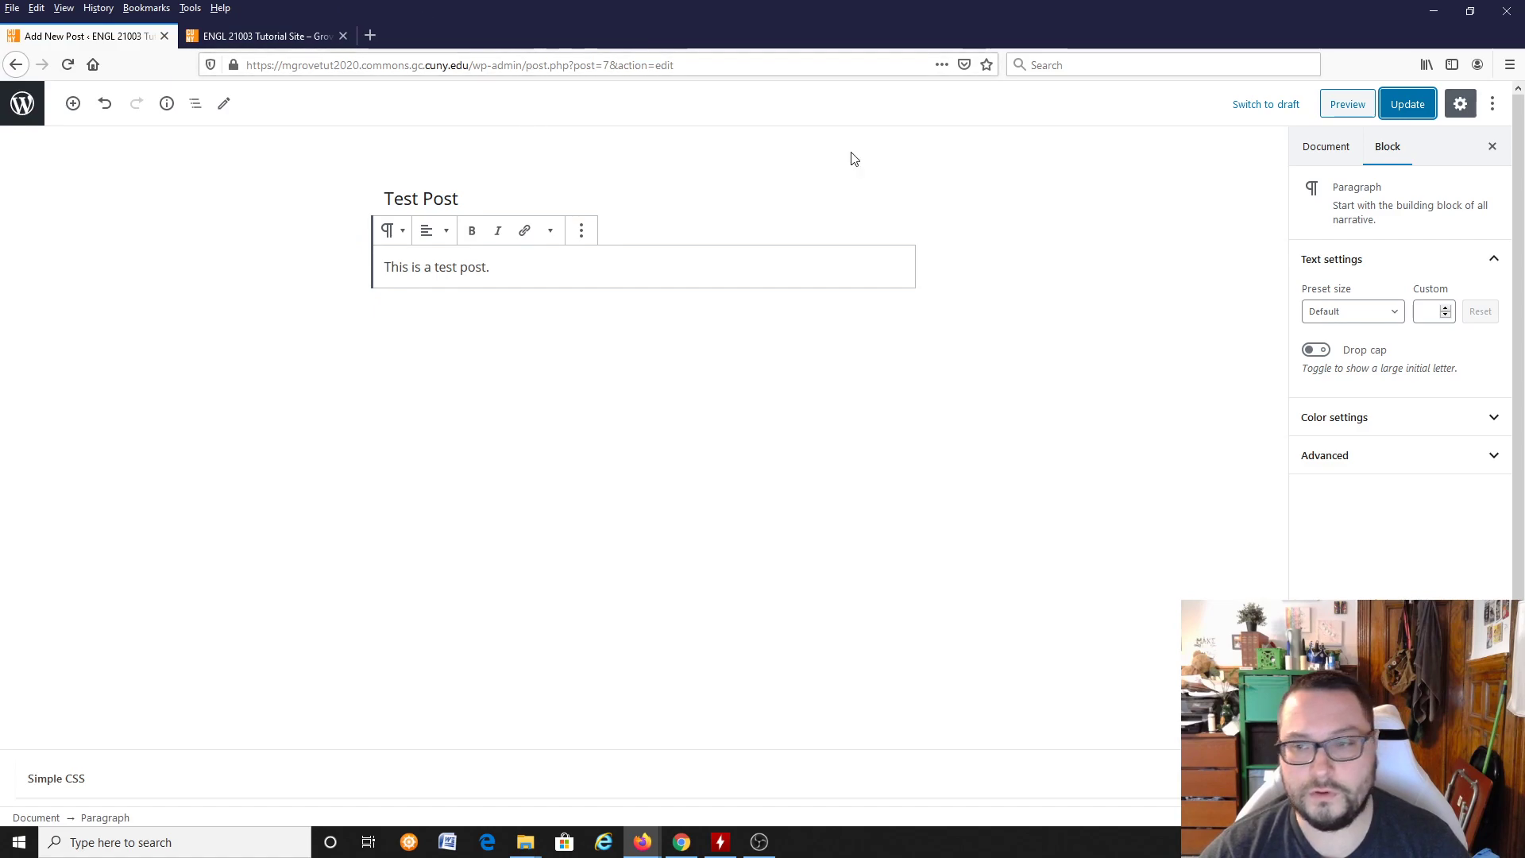
click(1493, 106)
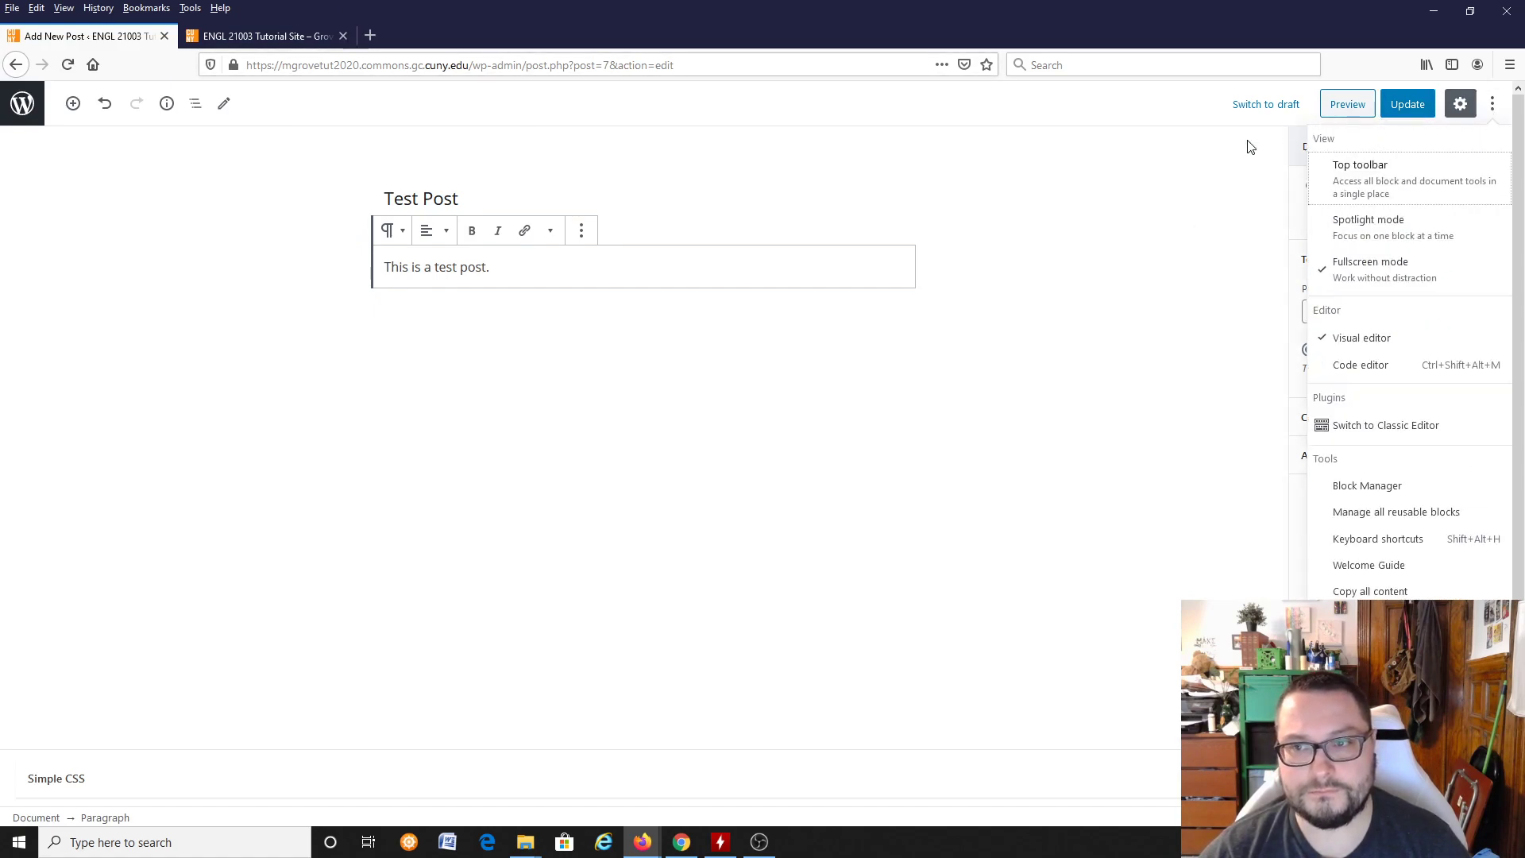
click(1112, 190)
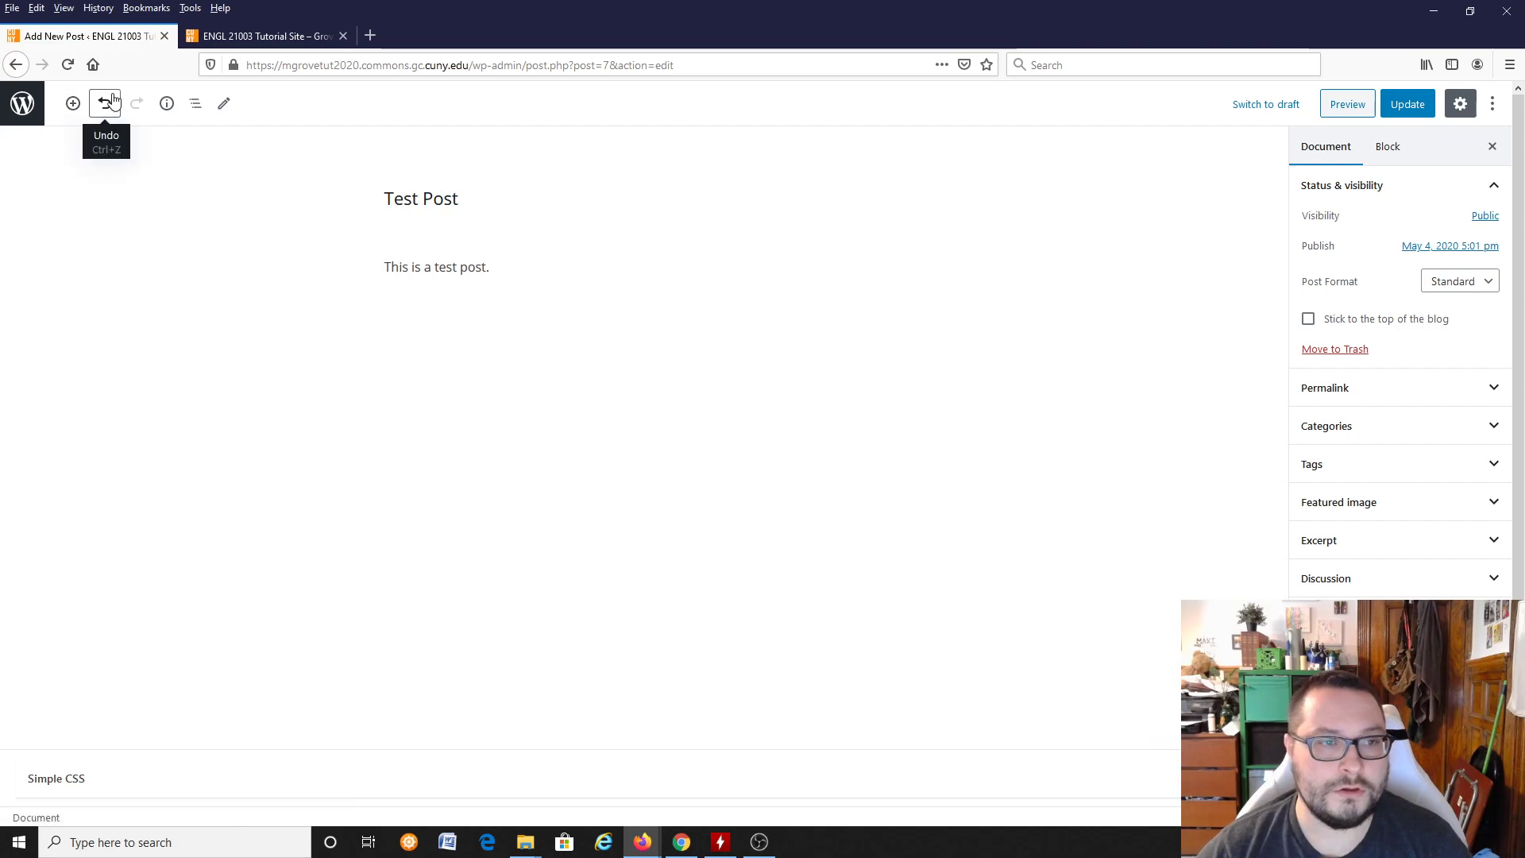
click(22, 104)
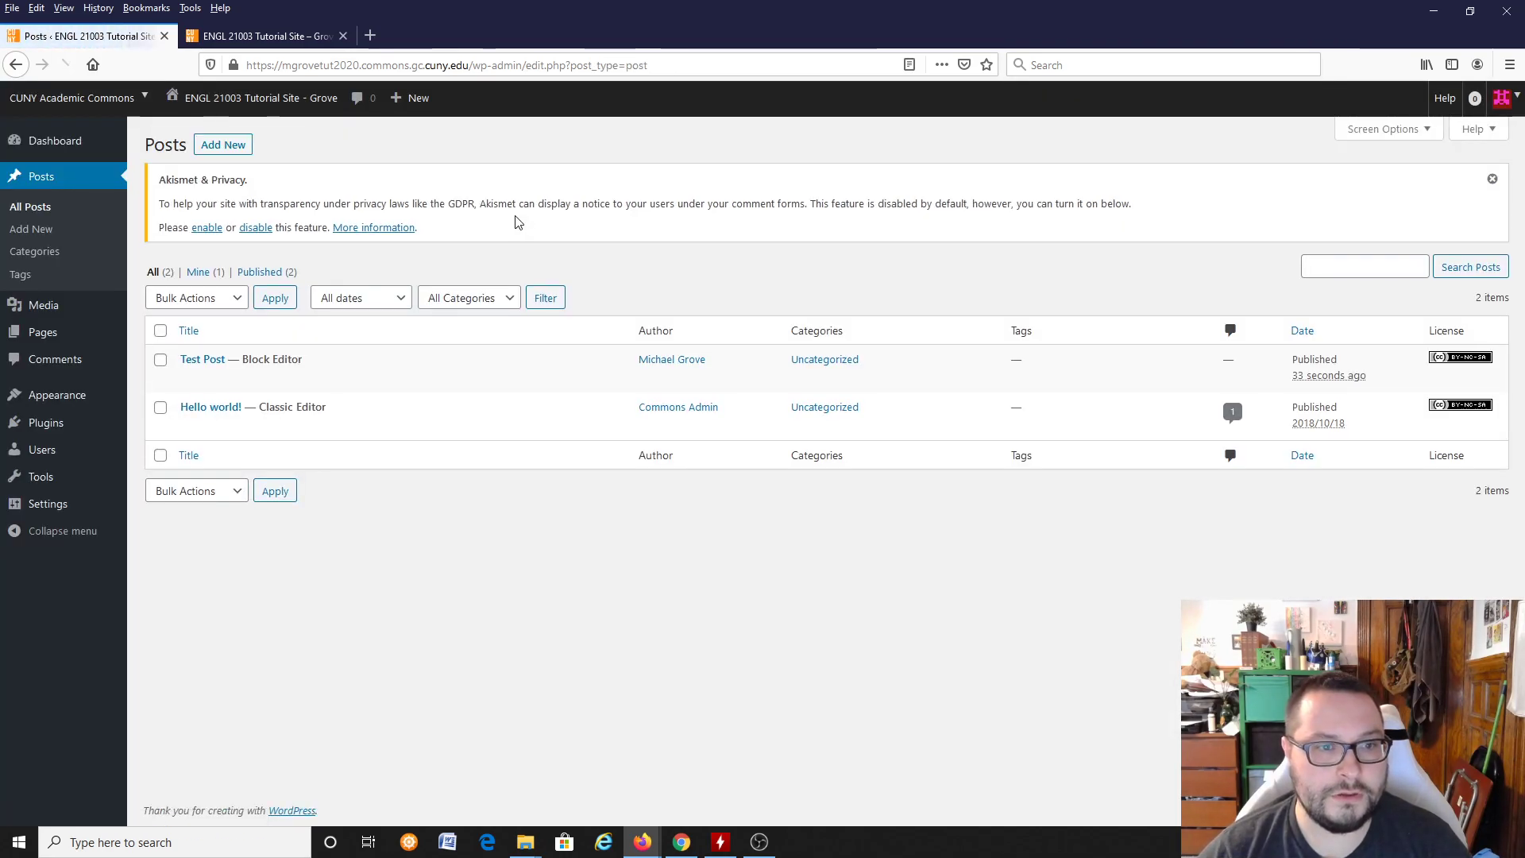
Step: Move both the "Hello world!" post and the "Test Post" to the trash
mouse_move(370, 367)
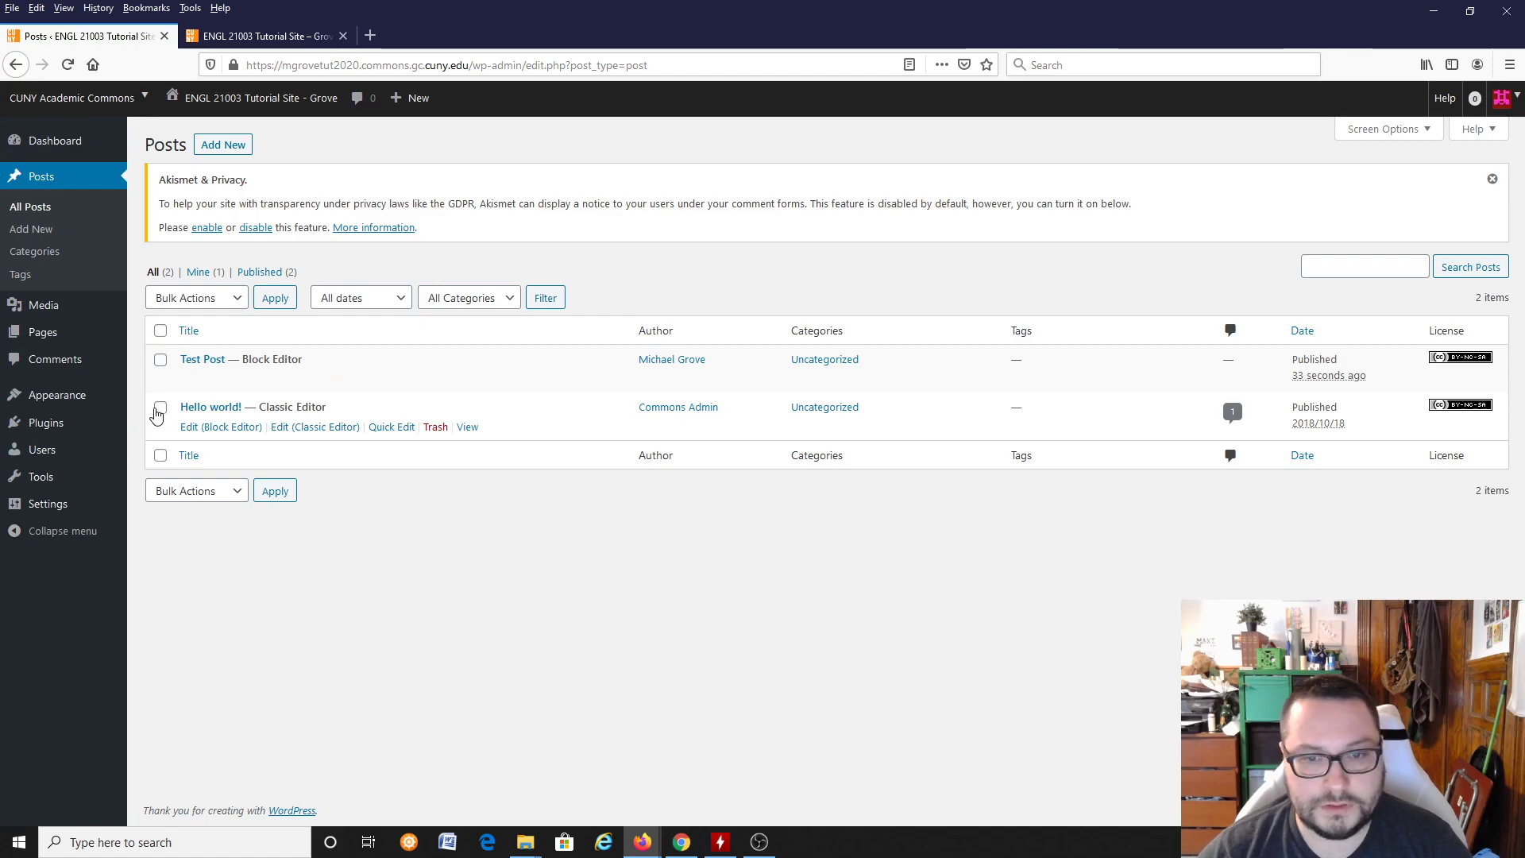
click(161, 360)
click(161, 407)
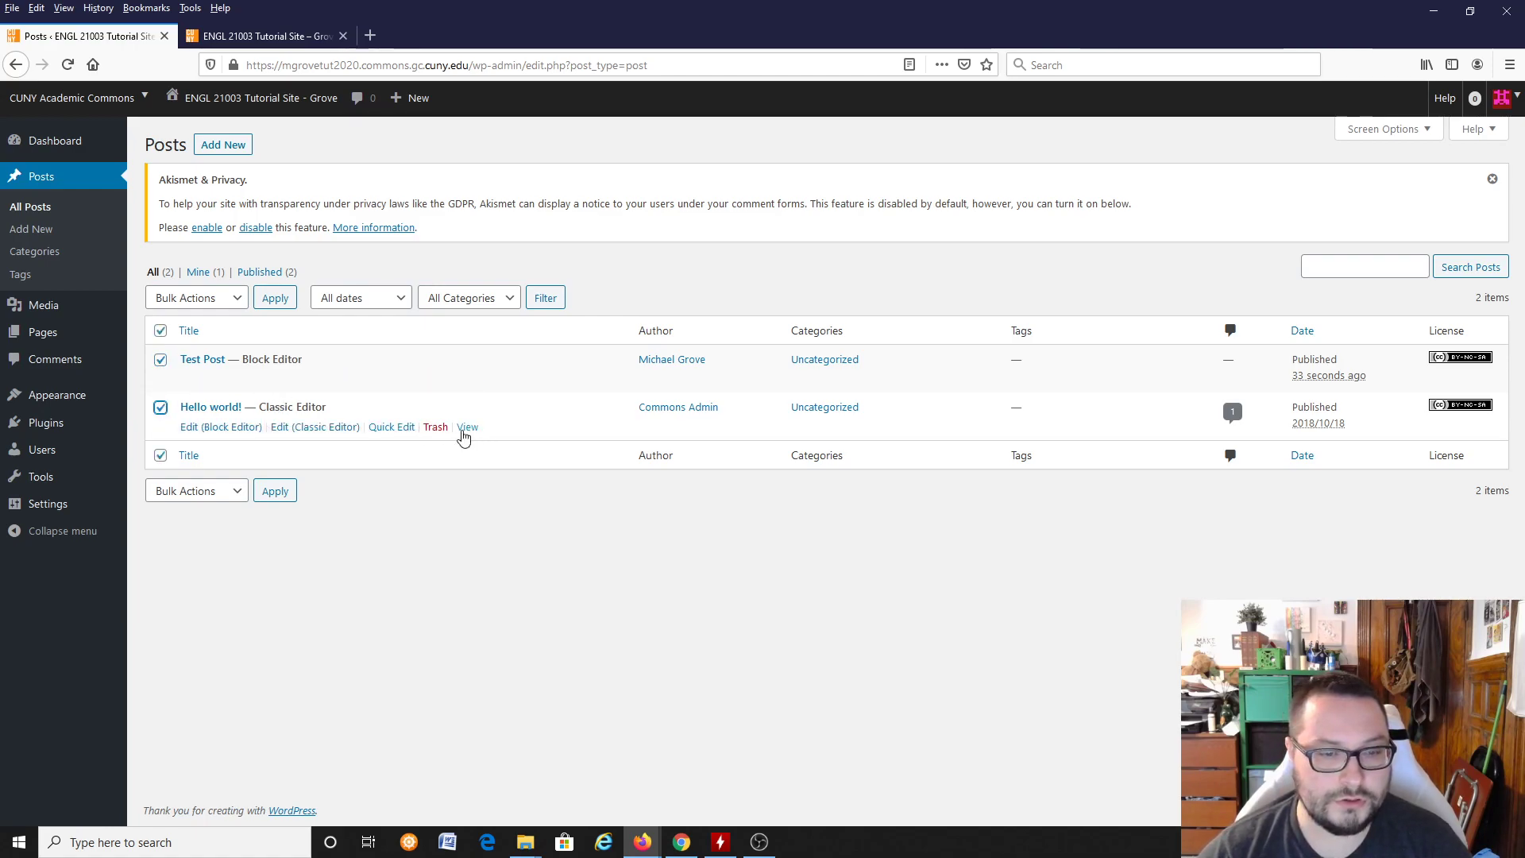
click(436, 428)
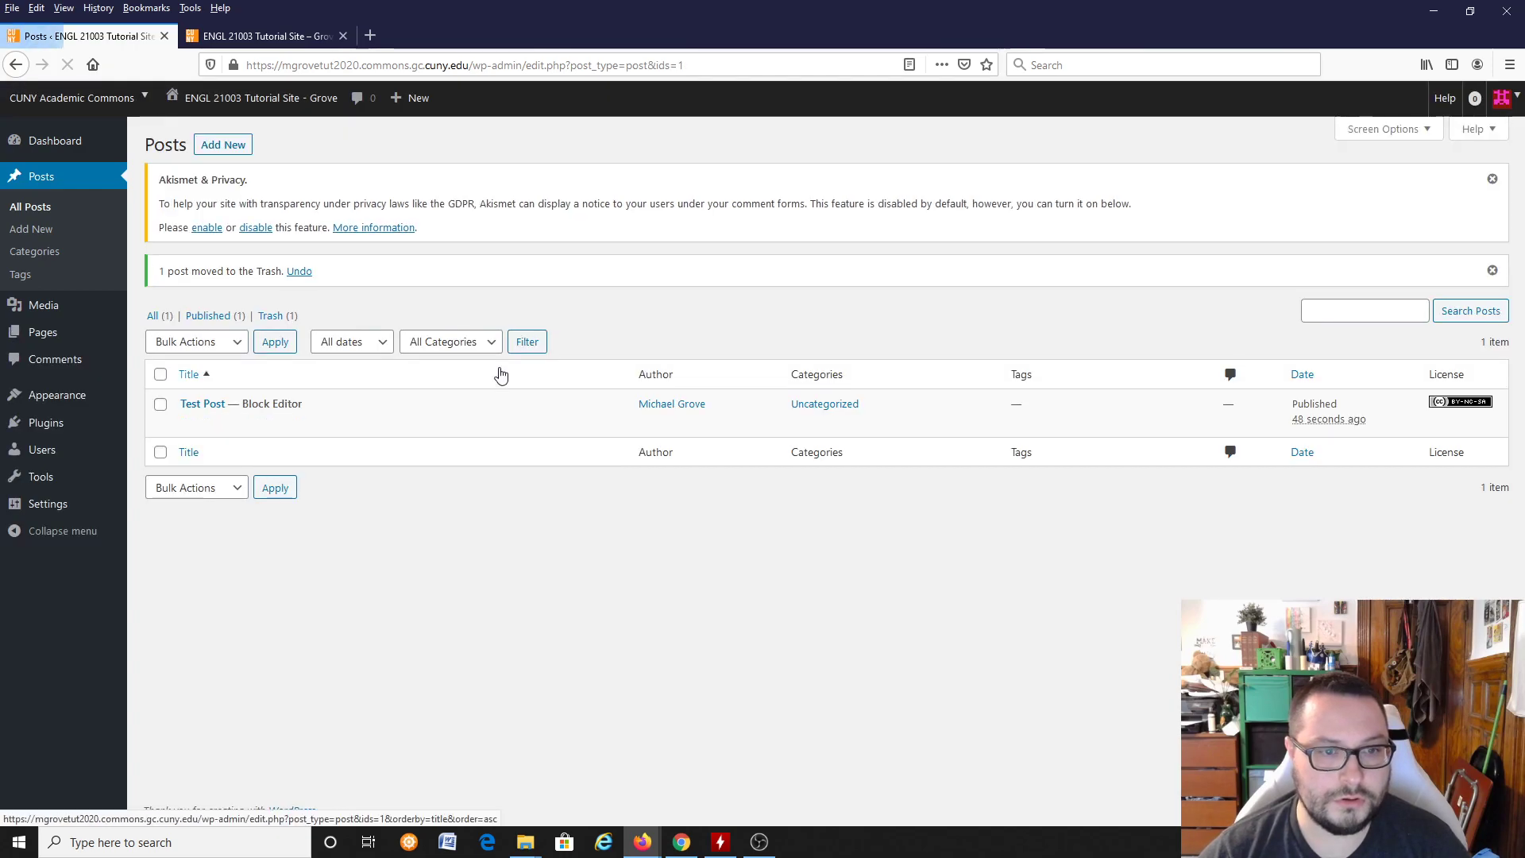
click(436, 424)
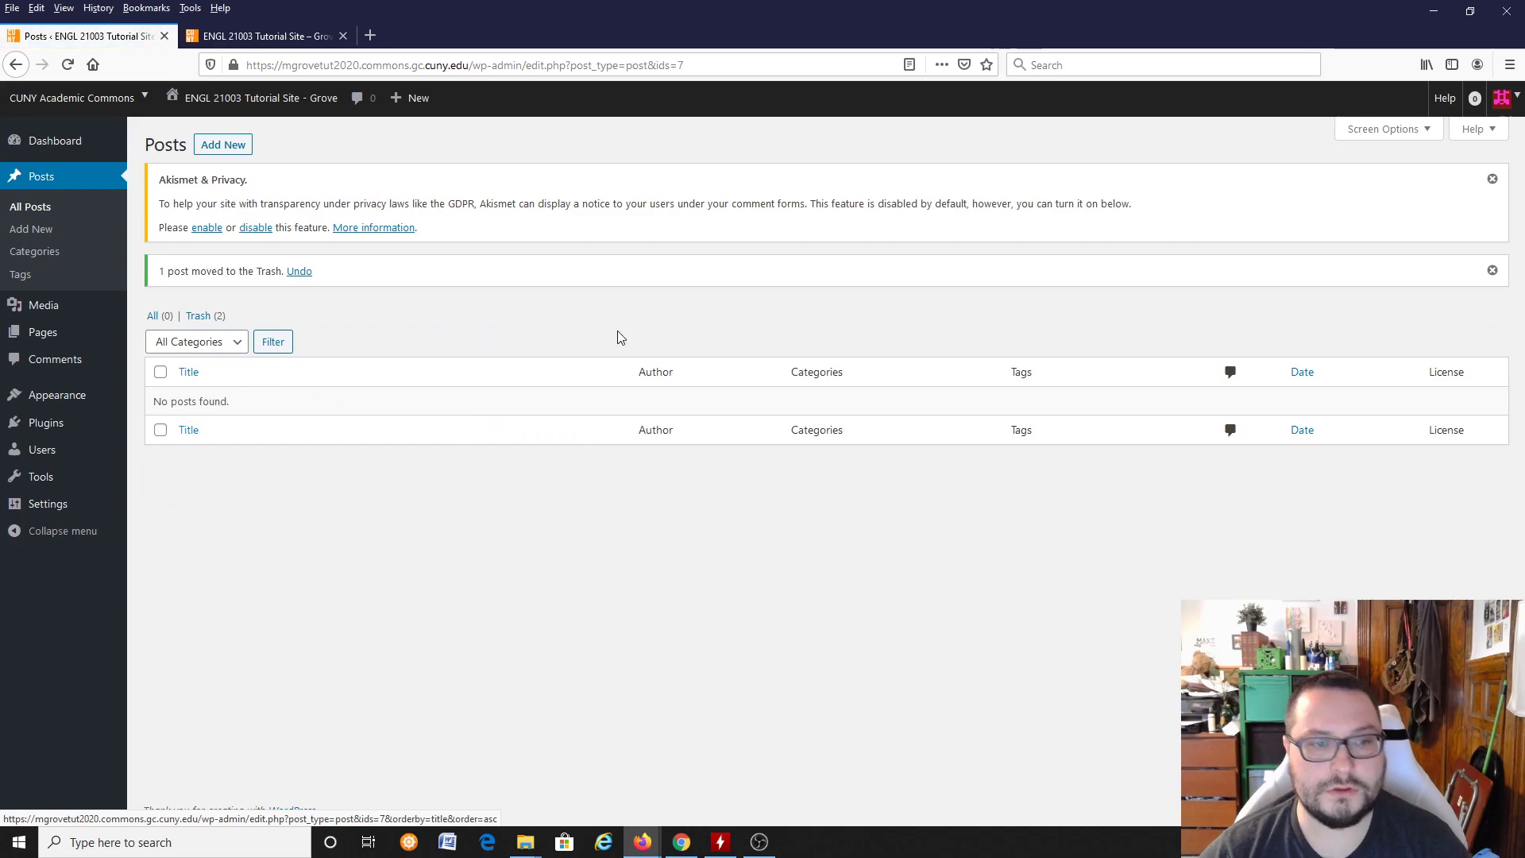
Step: Reload the public front page to check that the trashed posts are gone, and return to the posts list
click(257, 36)
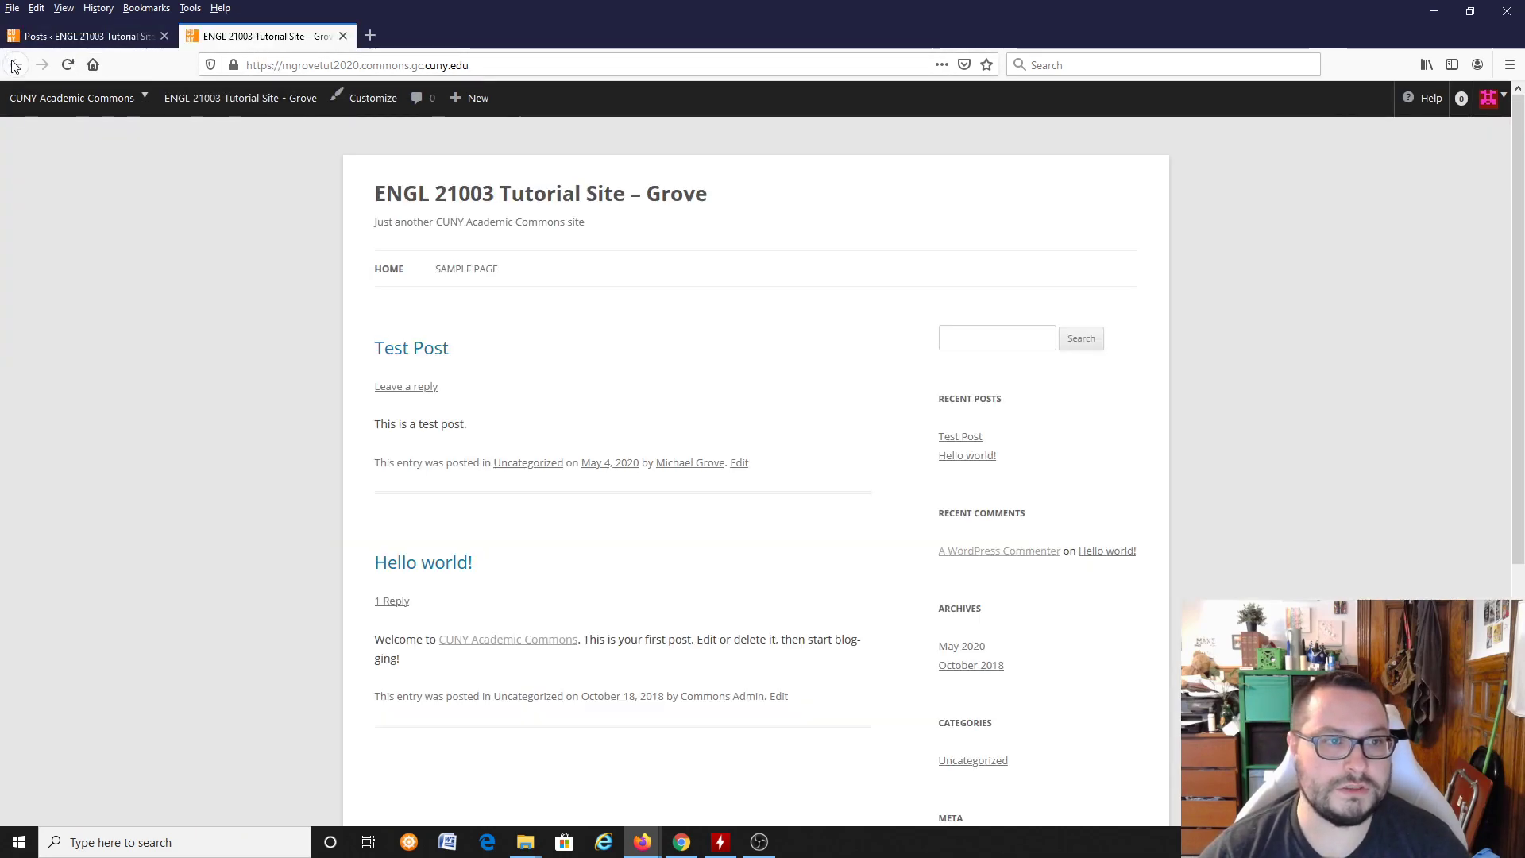
click(67, 65)
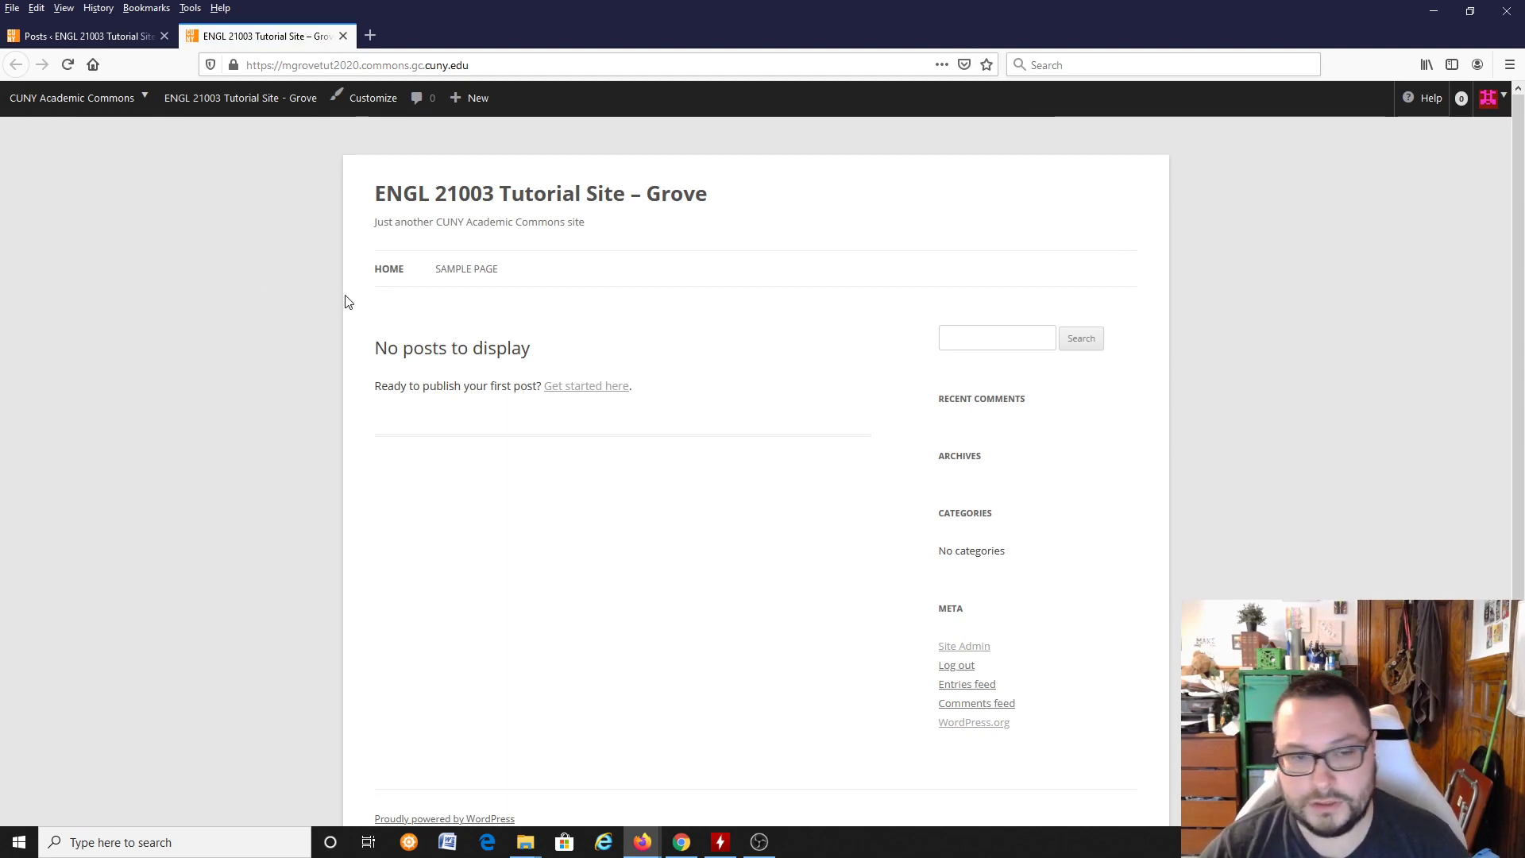
click(55, 32)
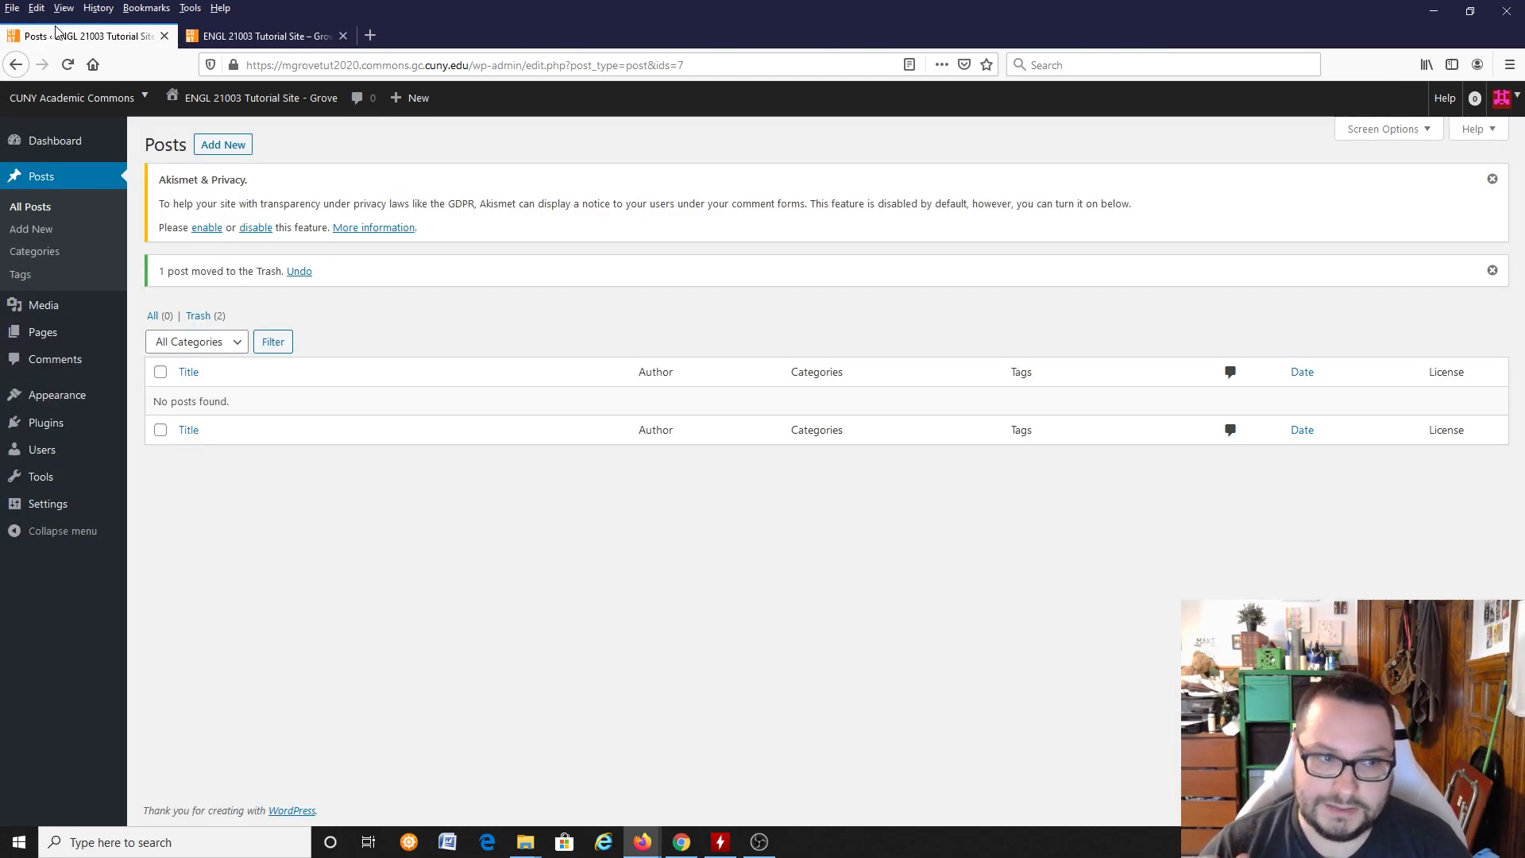
Step: Open the site's list of pages, compare it with the public front page, and start a new page
click(48, 332)
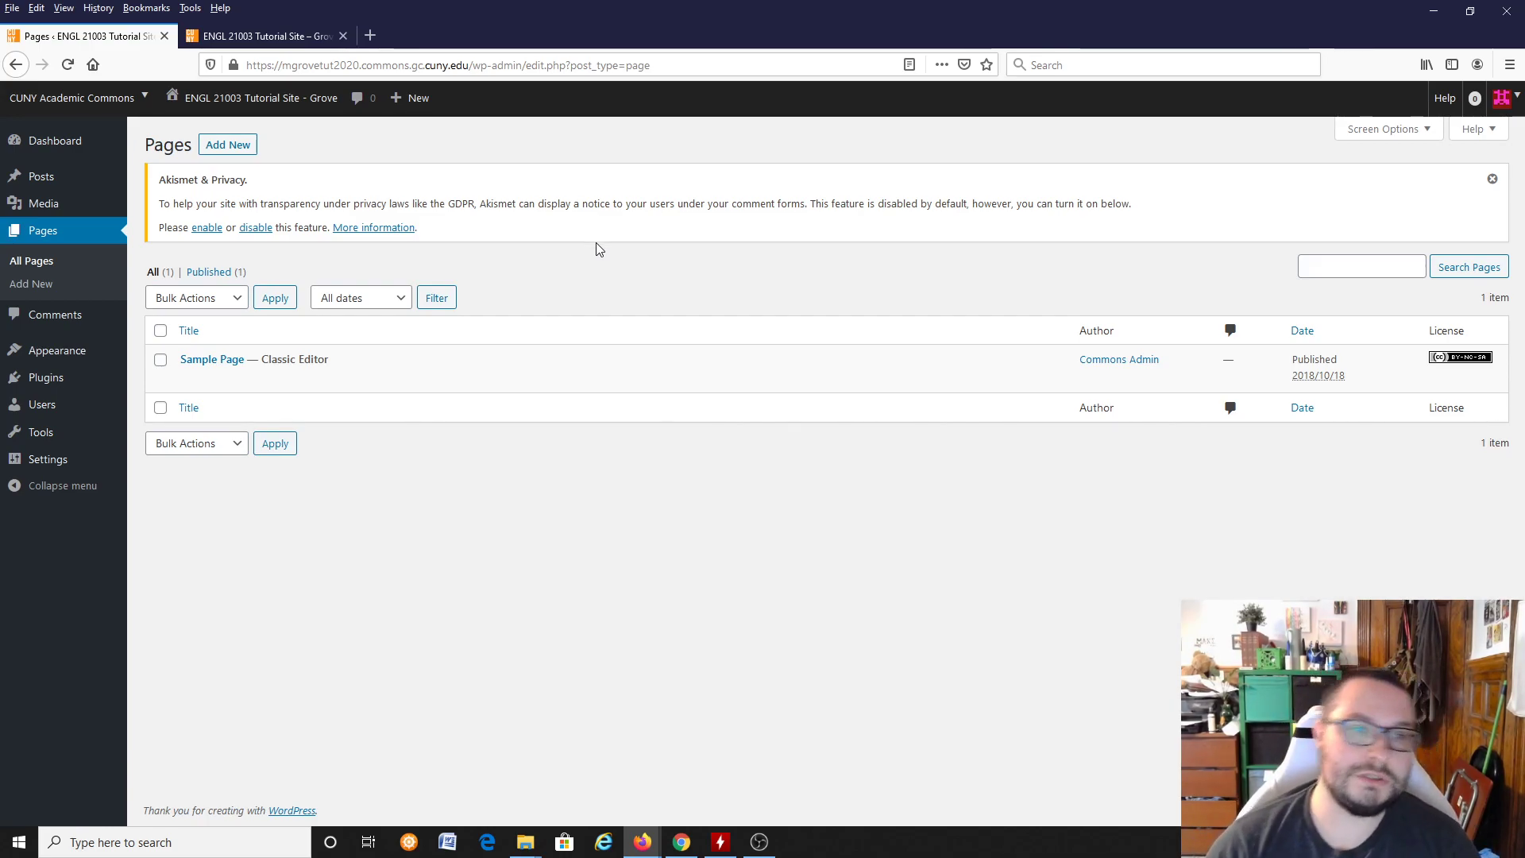
click(288, 32)
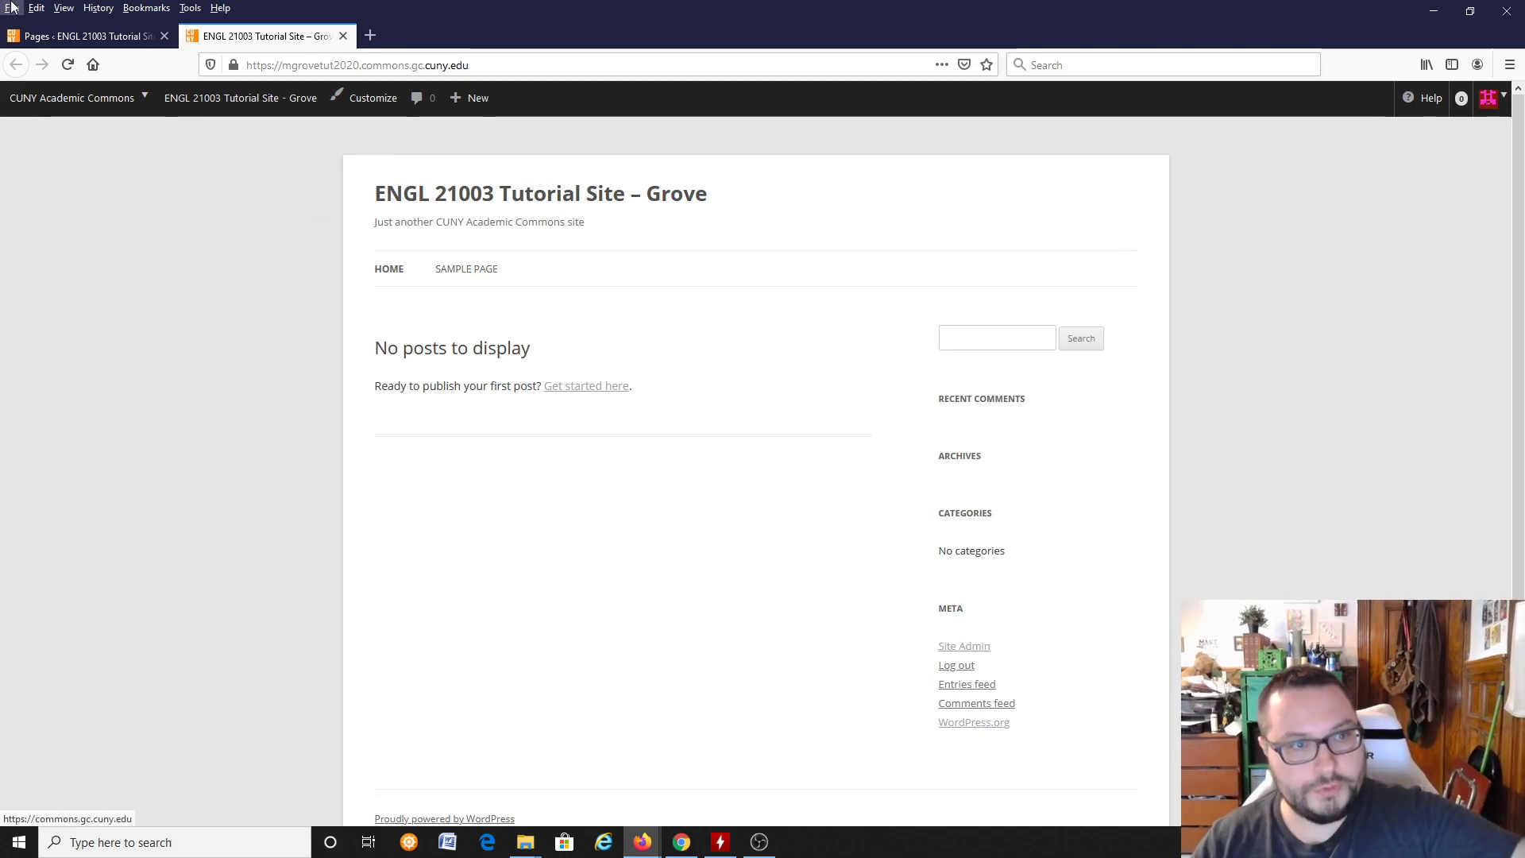
click(109, 42)
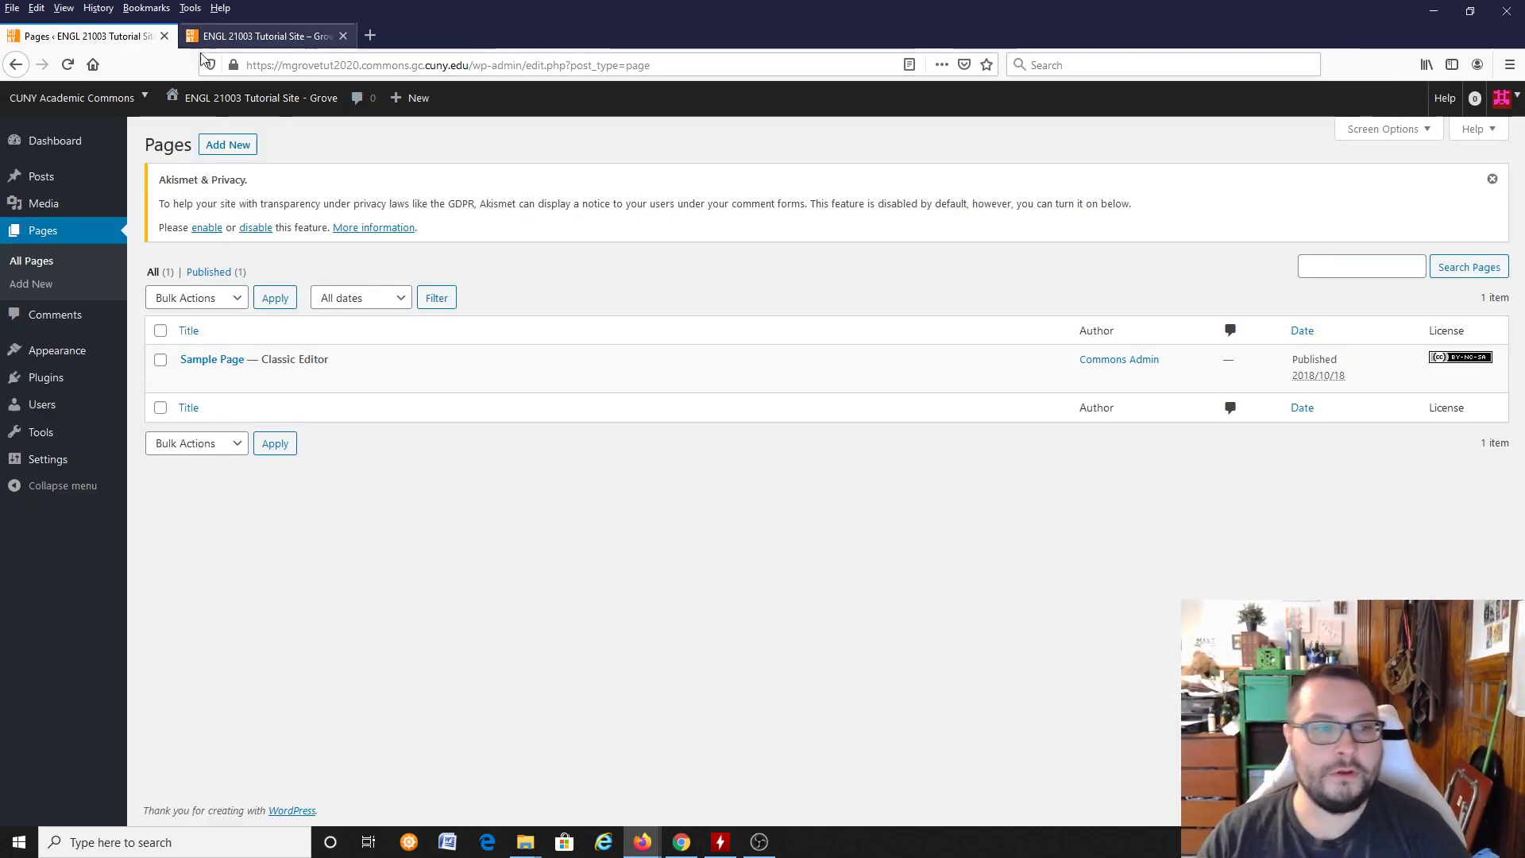
click(232, 145)
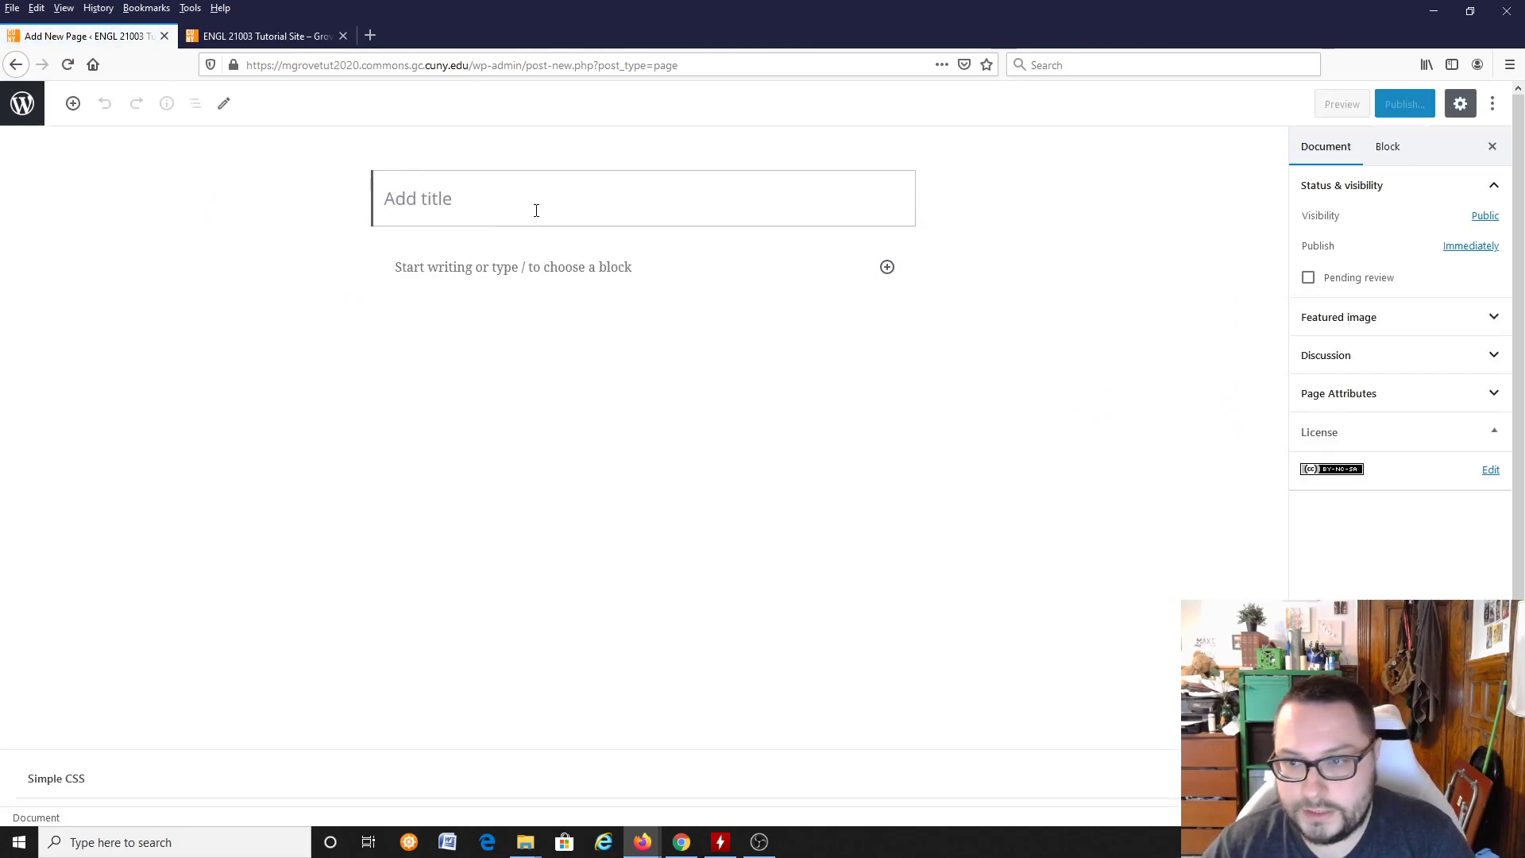
click(740, 808)
click(741, 788)
click(742, 786)
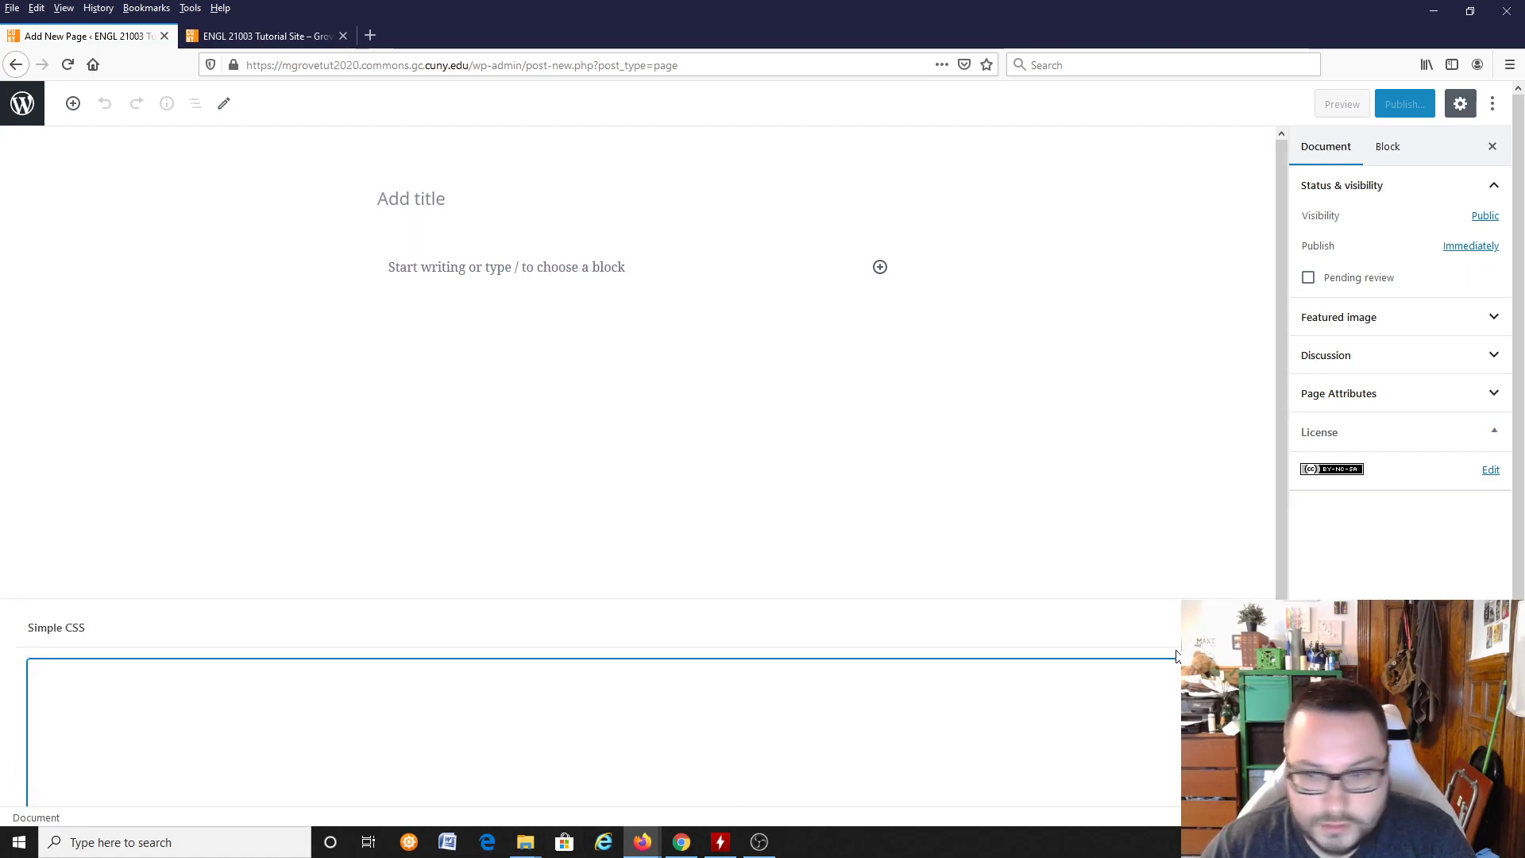
click(1250, 628)
Step: Title the new page "Research Paper" and move on to its body text
click(480, 205)
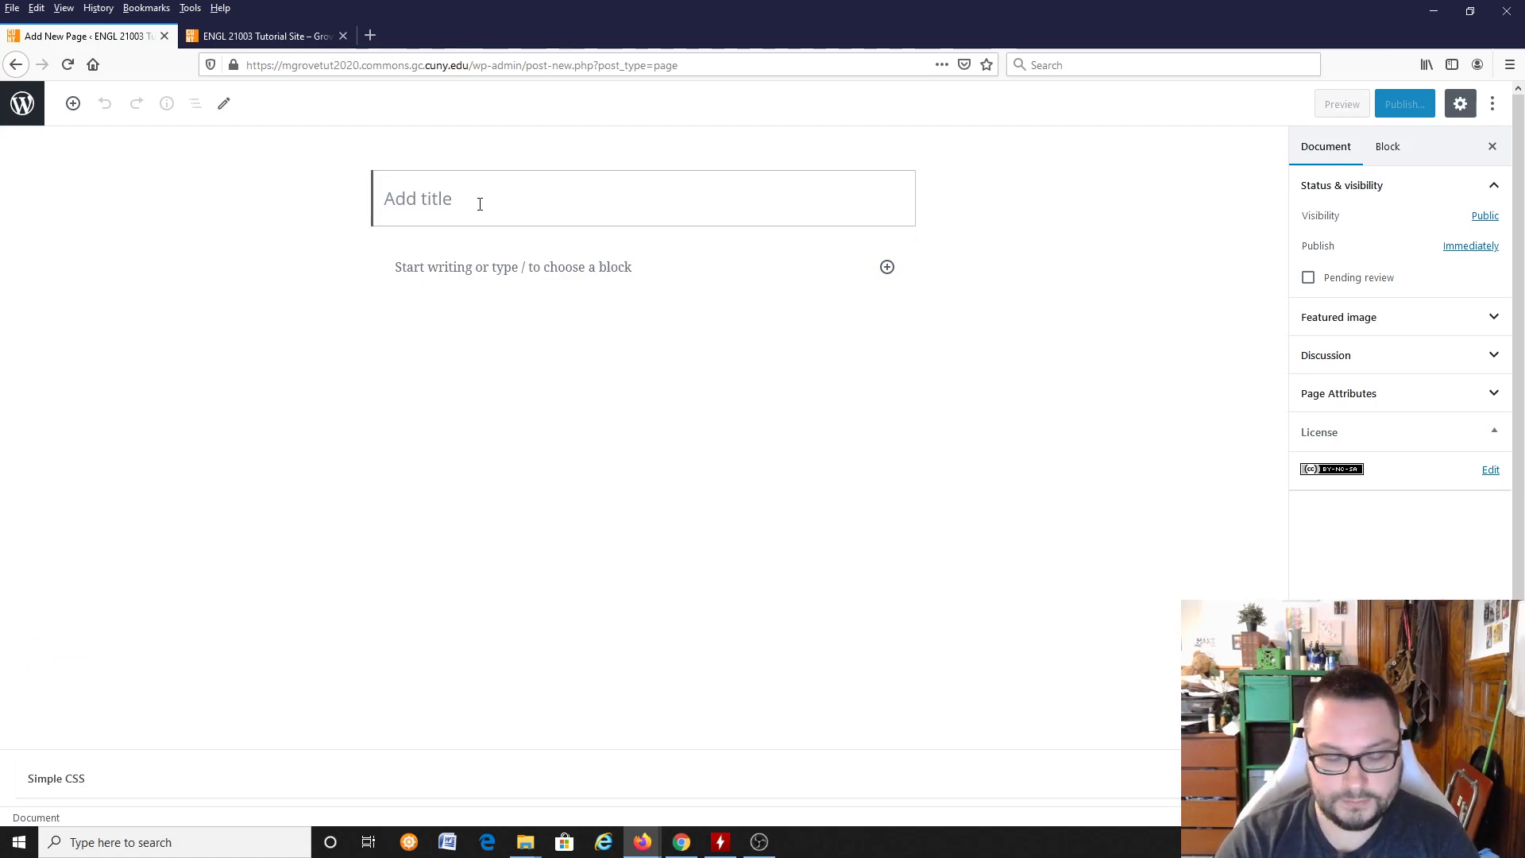
text(Research Paper)
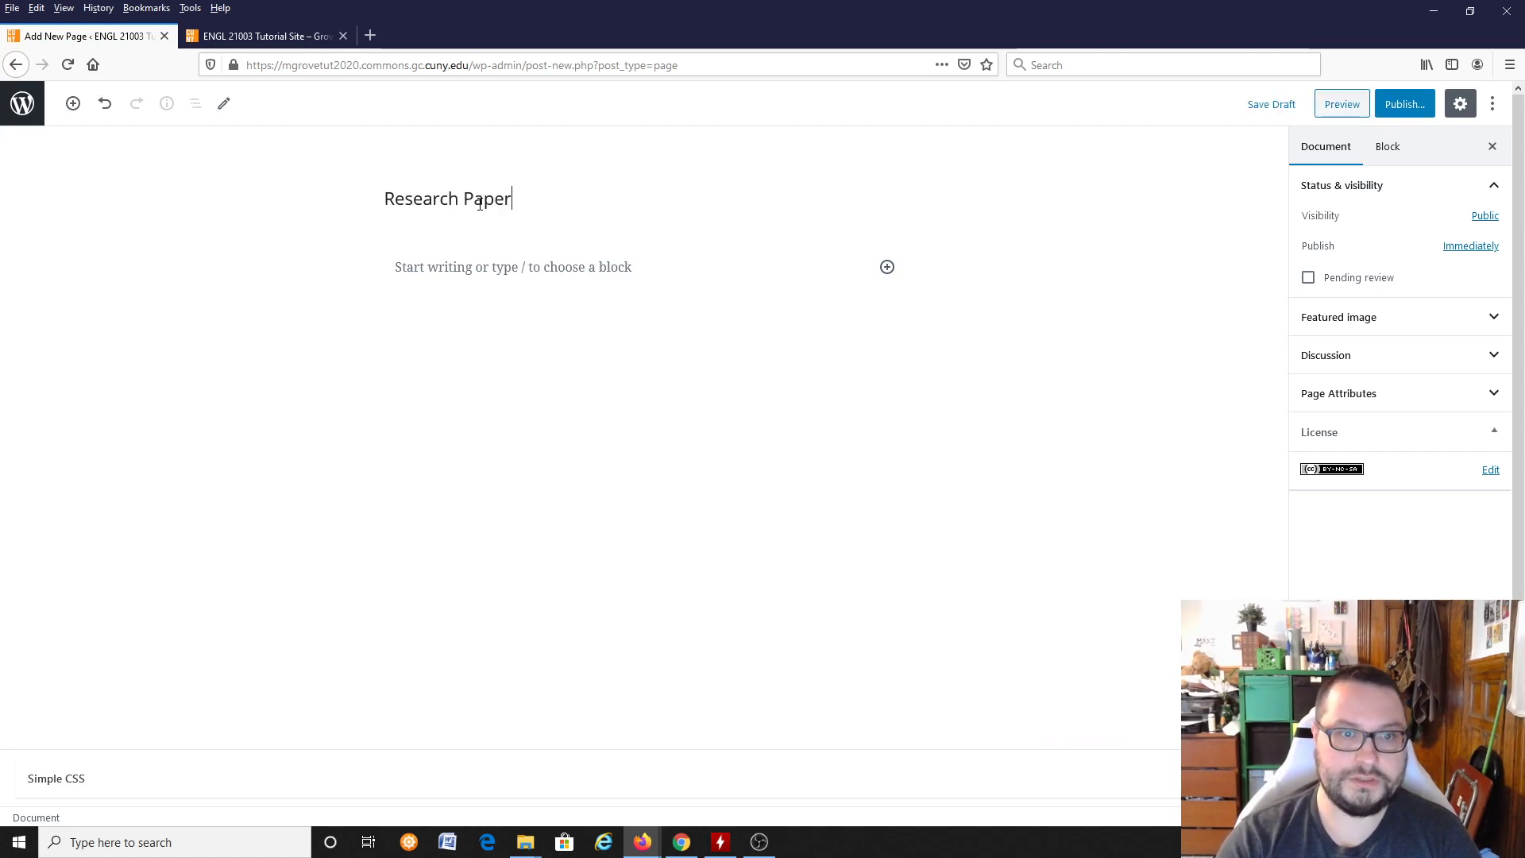
key(Return)
Step: Start the body paragraph with "This is my research paper on why puppies are so darn cute. My thesis was that"
text(T)
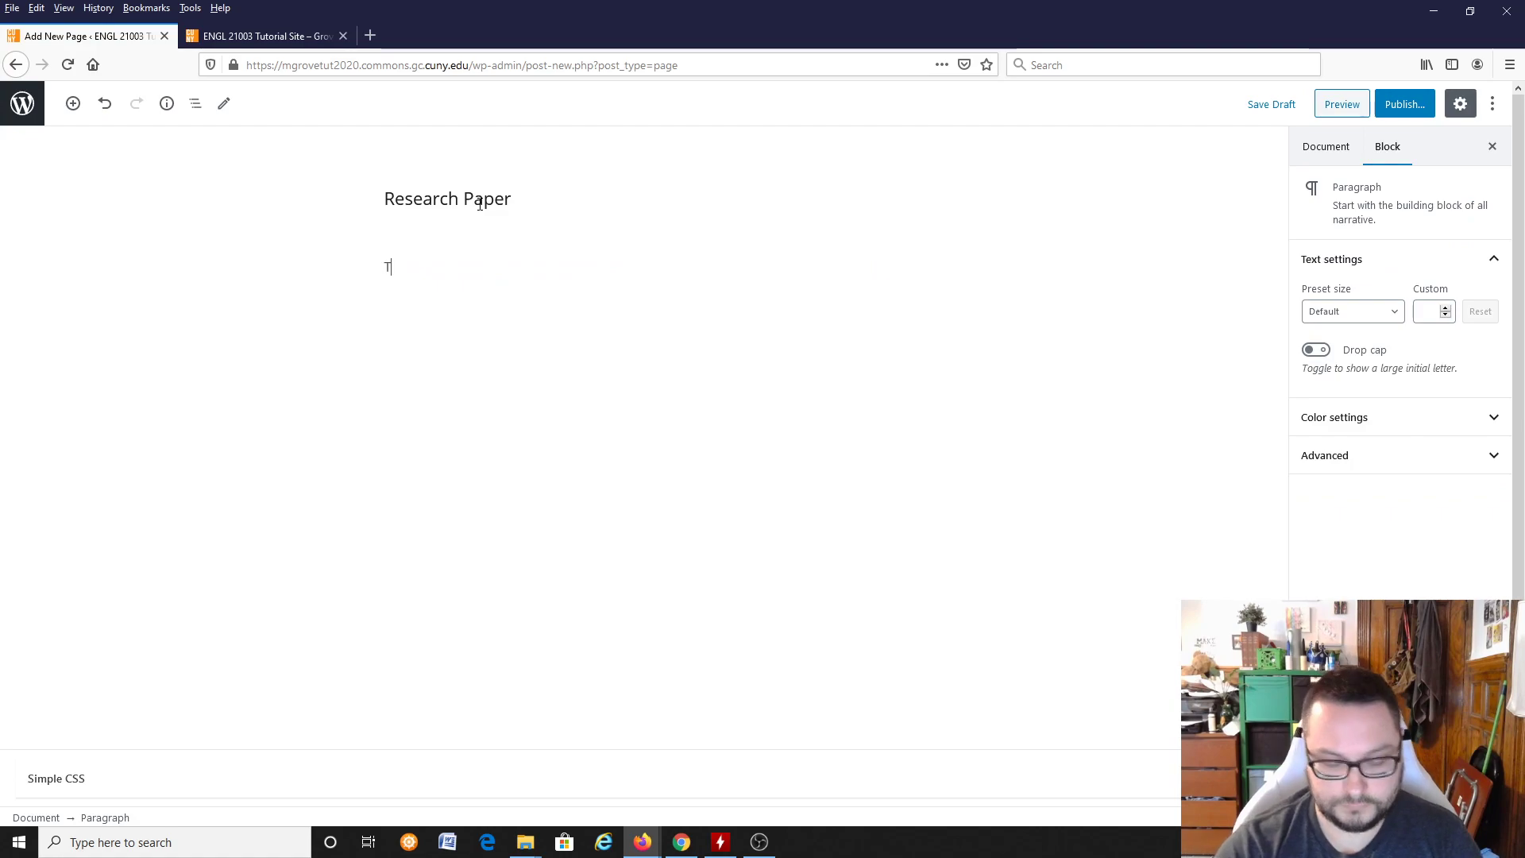
text(his is my research paper on why puppies are so d)
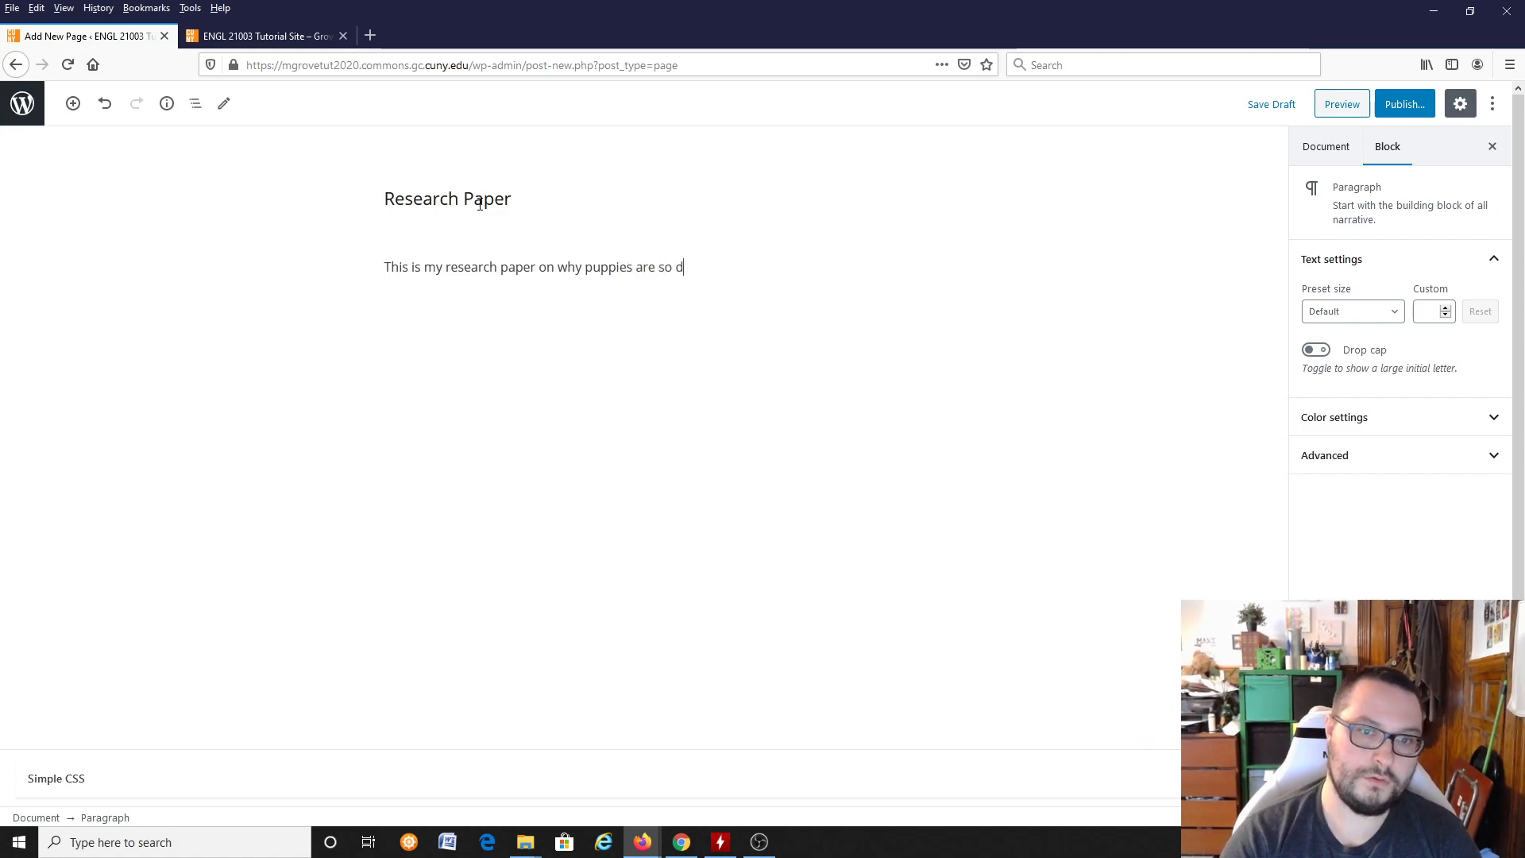
text(arn cute.  My thseis was)
key(BackSpace)
key(BackSpace)
key(BackSpace)
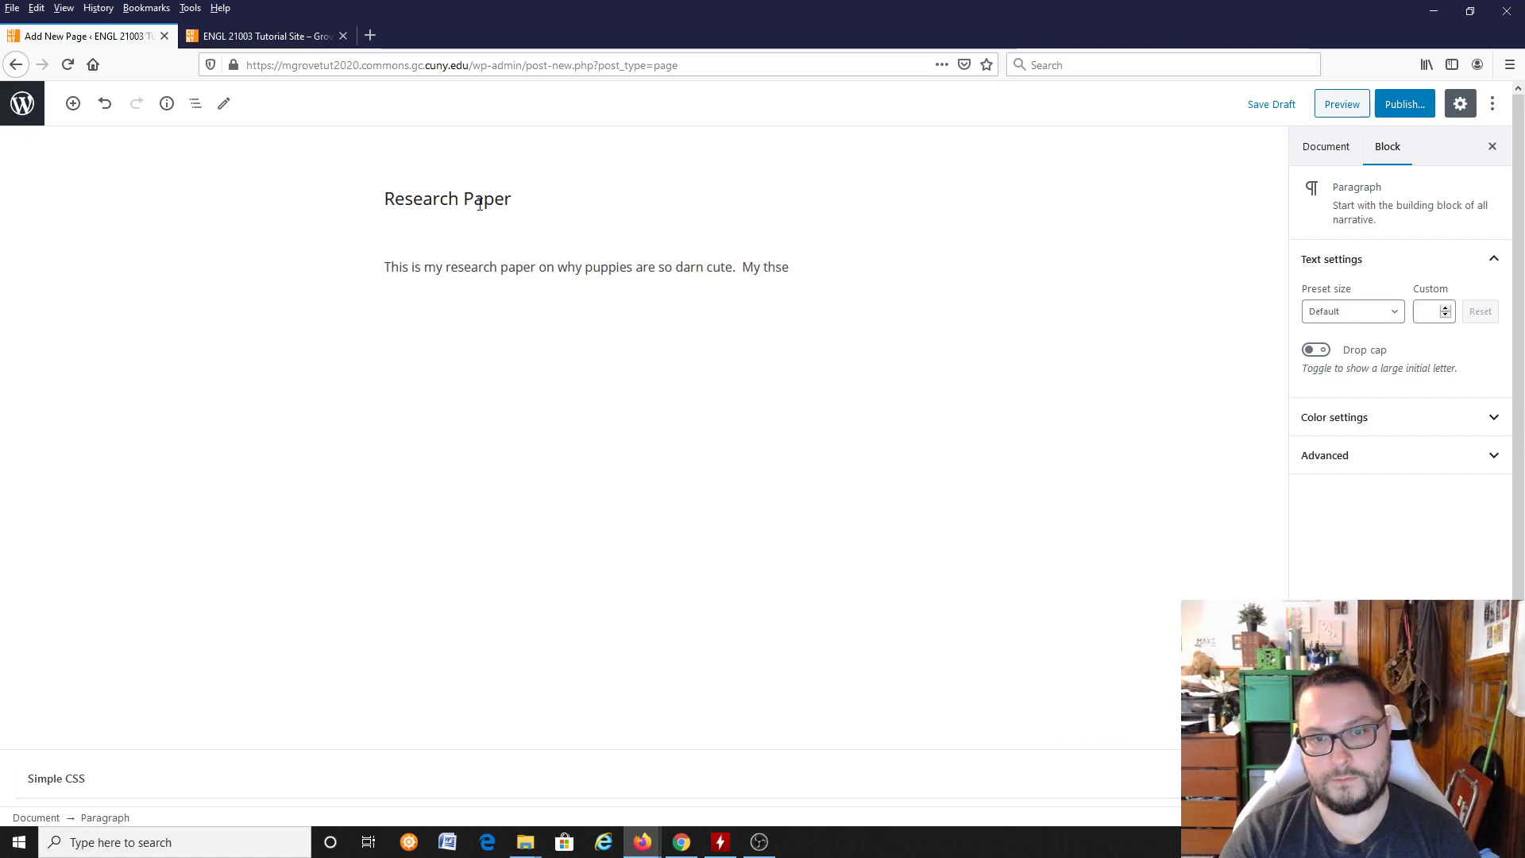
text(esis was that u)
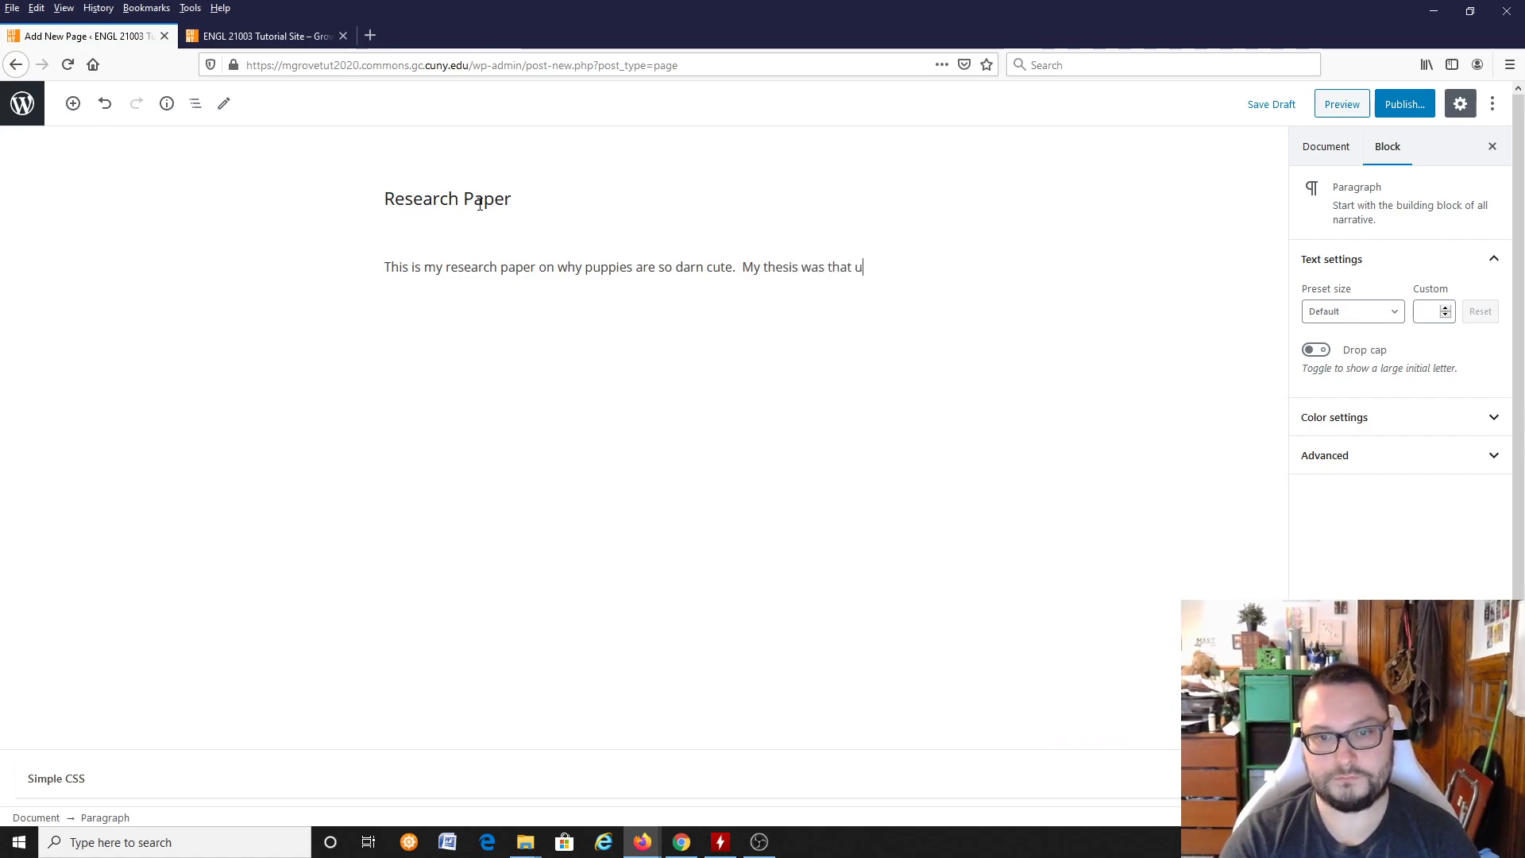
text(ppies were cute as a kind of survival mechanism, and I didn't find research to suppor)
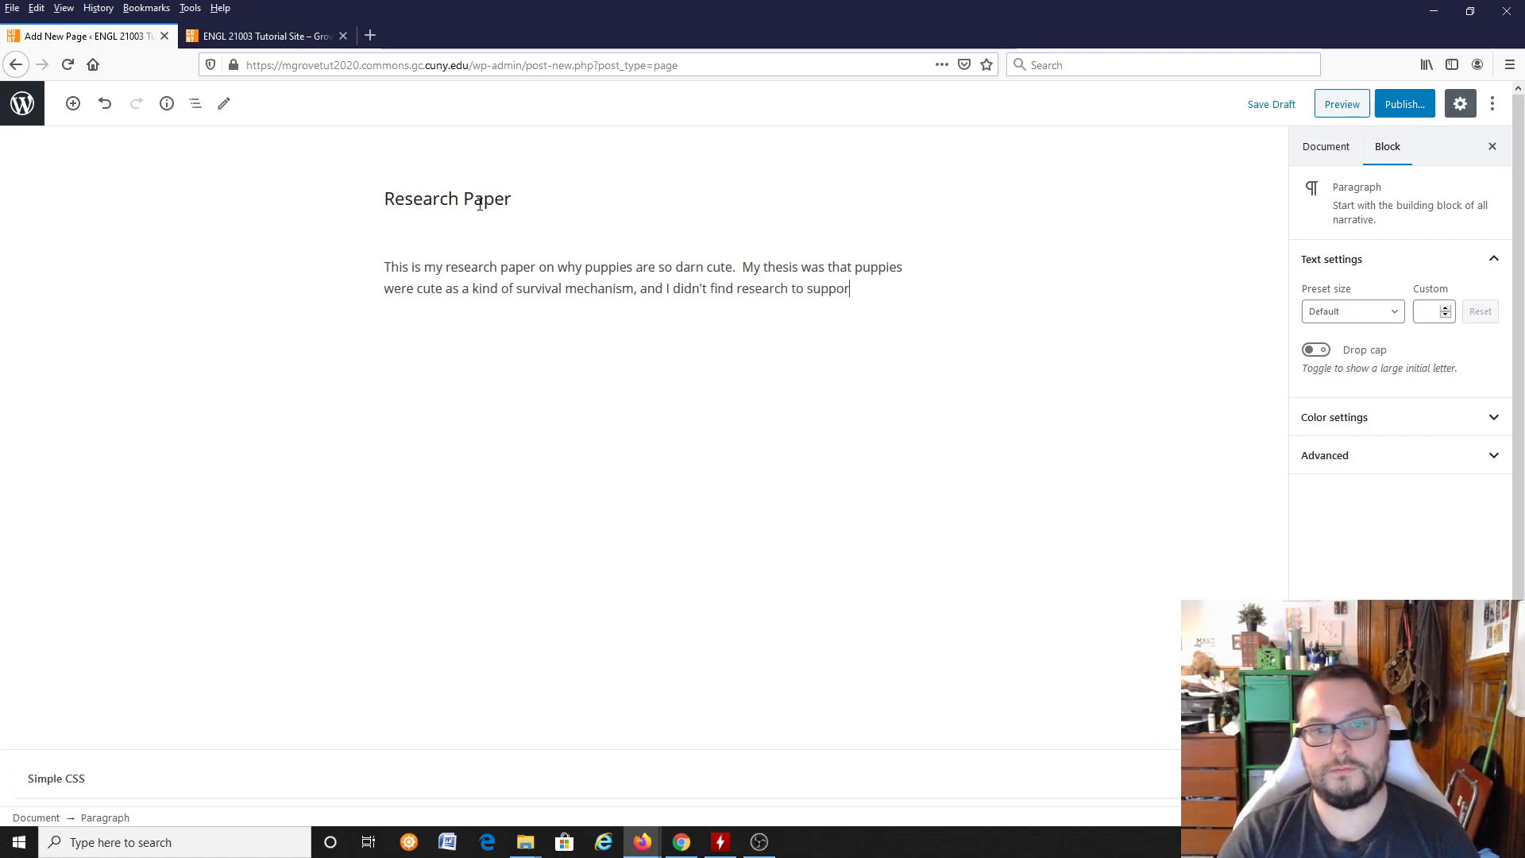
text(t that thesis)
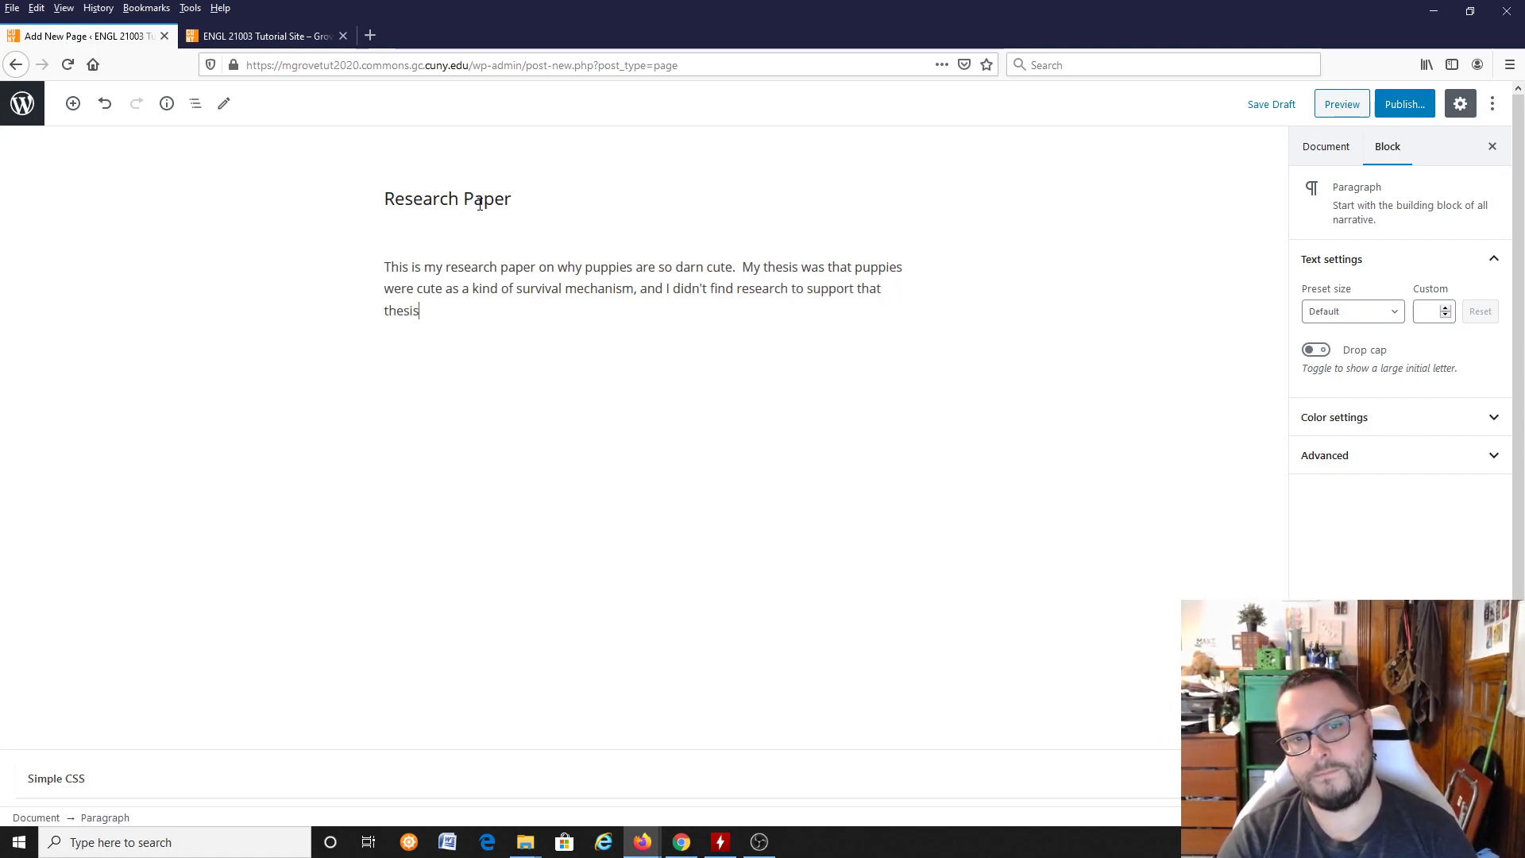
text( so, in the end, I kind of just looked )
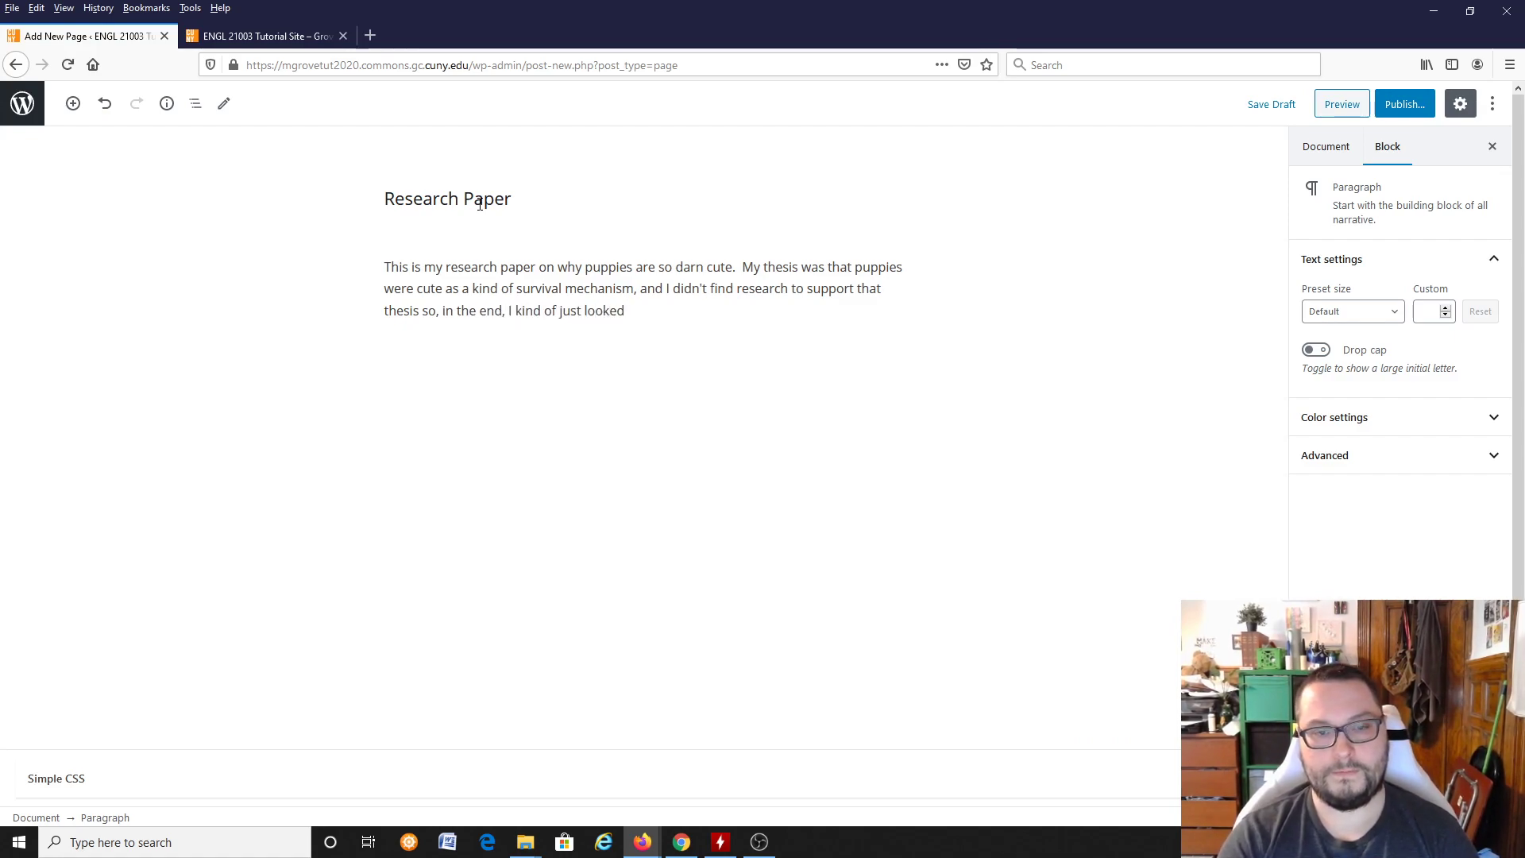
text(for articles that a)
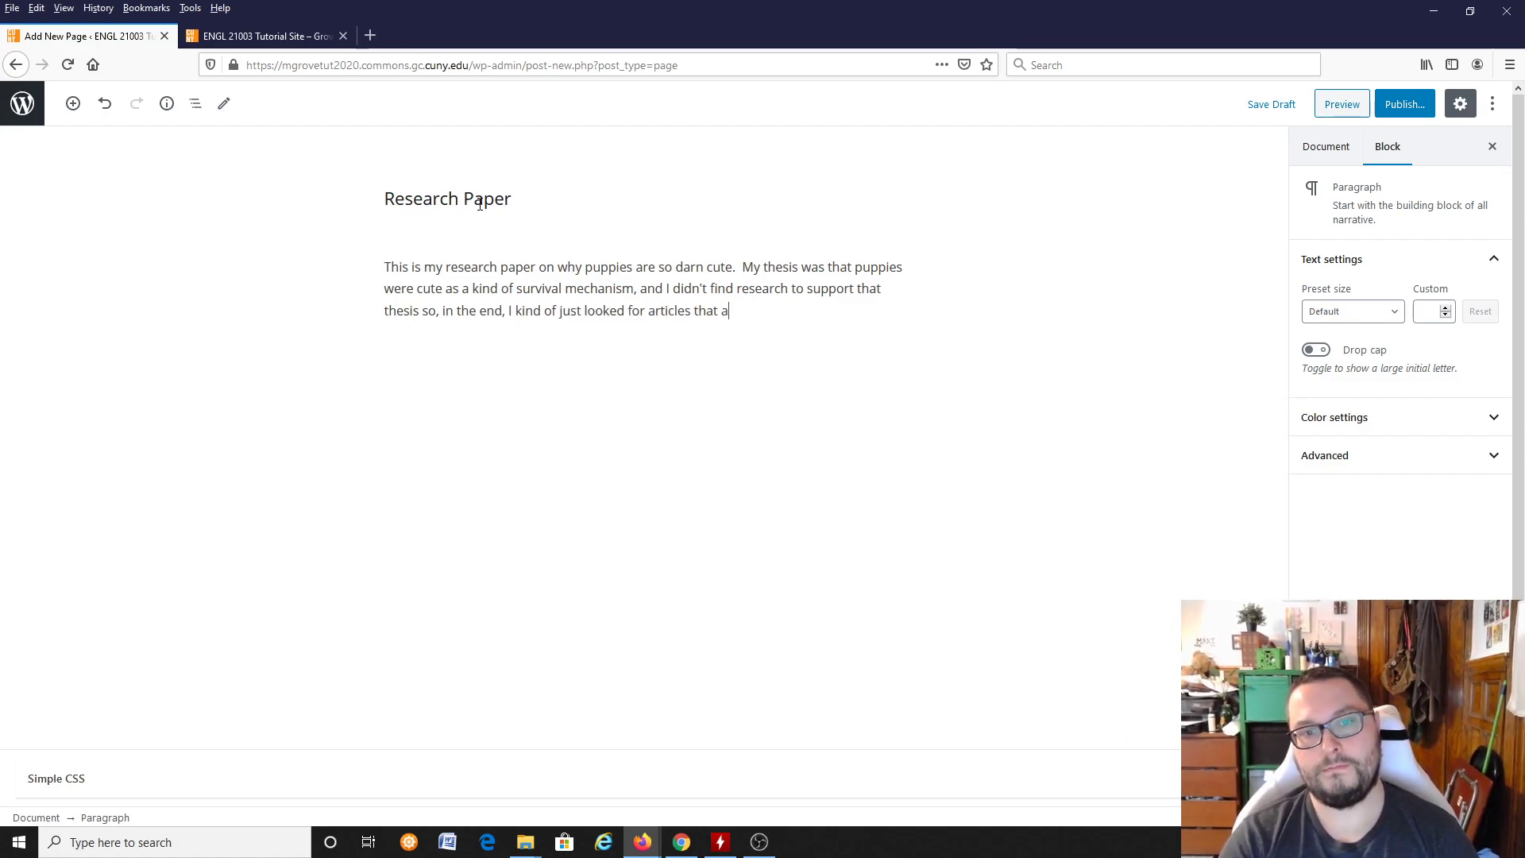
text(greed with what I thought unti)
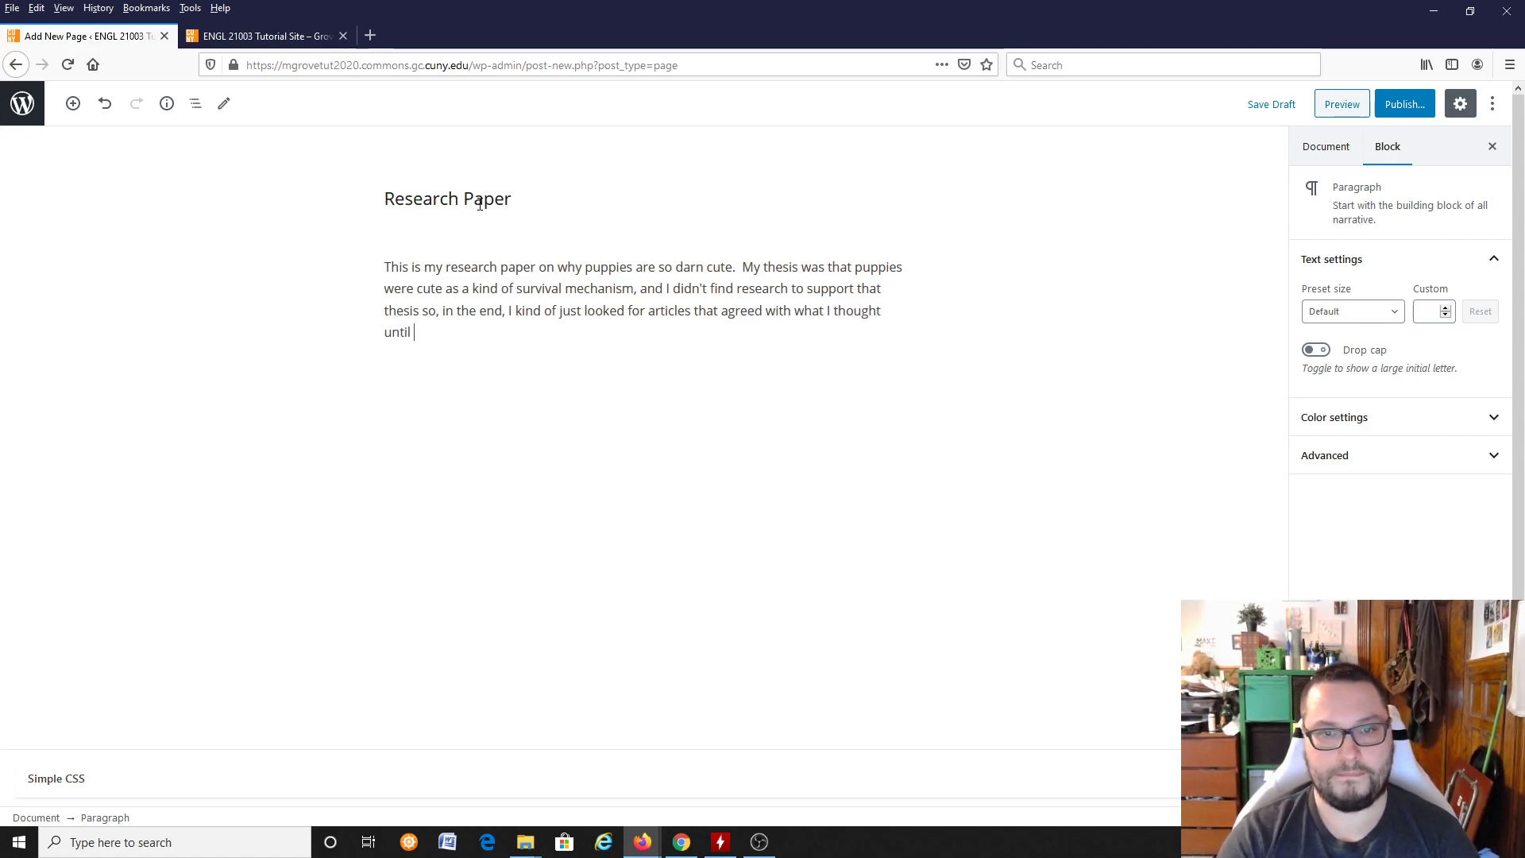
text(l I found enough to fill up sopace)
Step: Continue with "so, in the end, I kind of just looked for articles that agreed with what I thought until I found enough to fill up space."
key(BackSpace)
key(BackSpace)
key(BackSpace)
key(BackSpace)
key(BackSpace)
key(BackSpace)
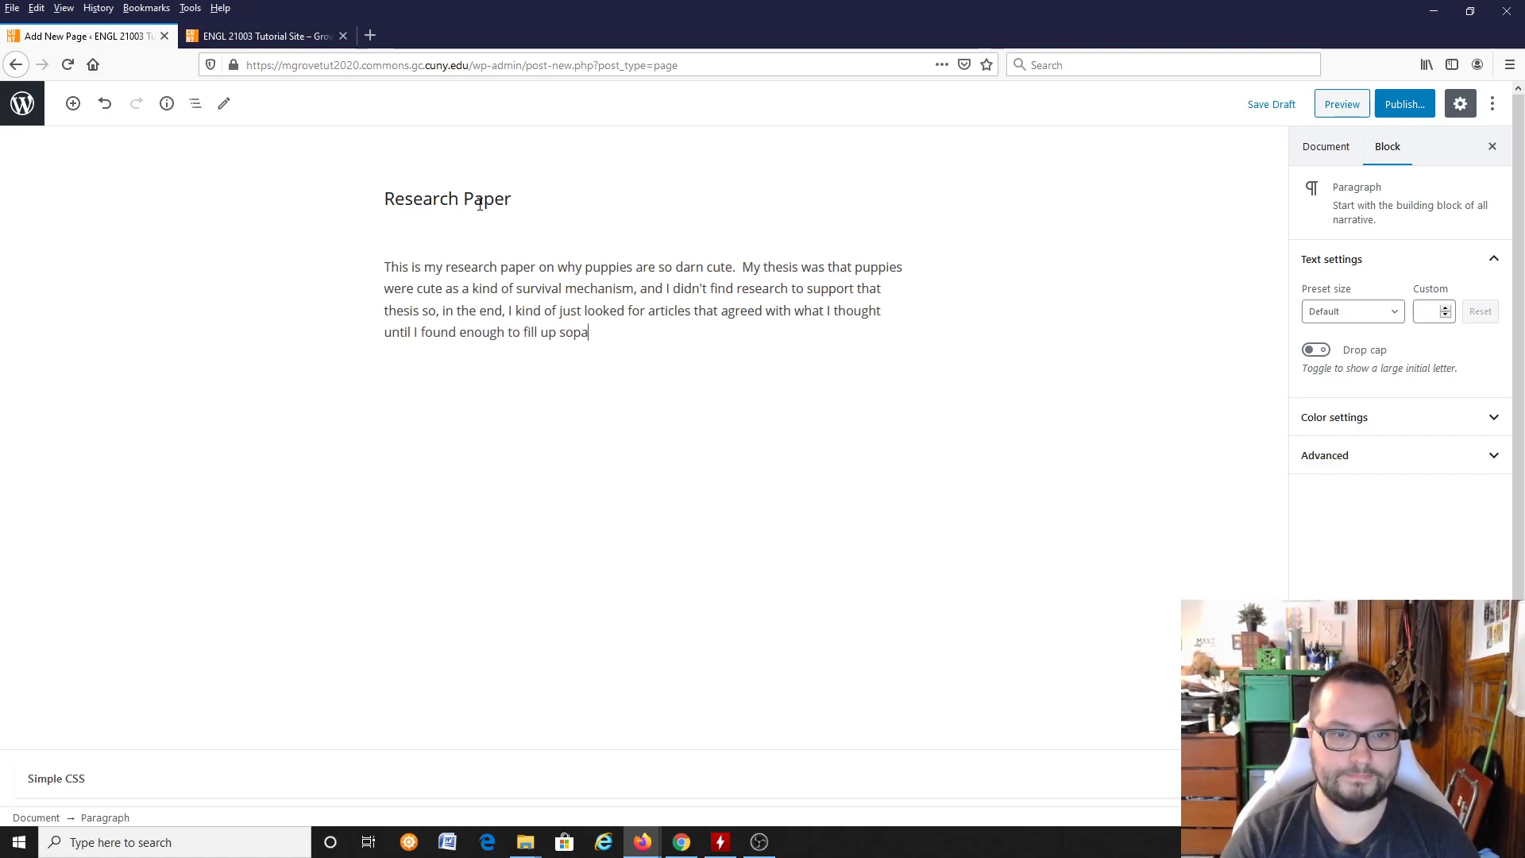
text(pace.  Then I posted this to)
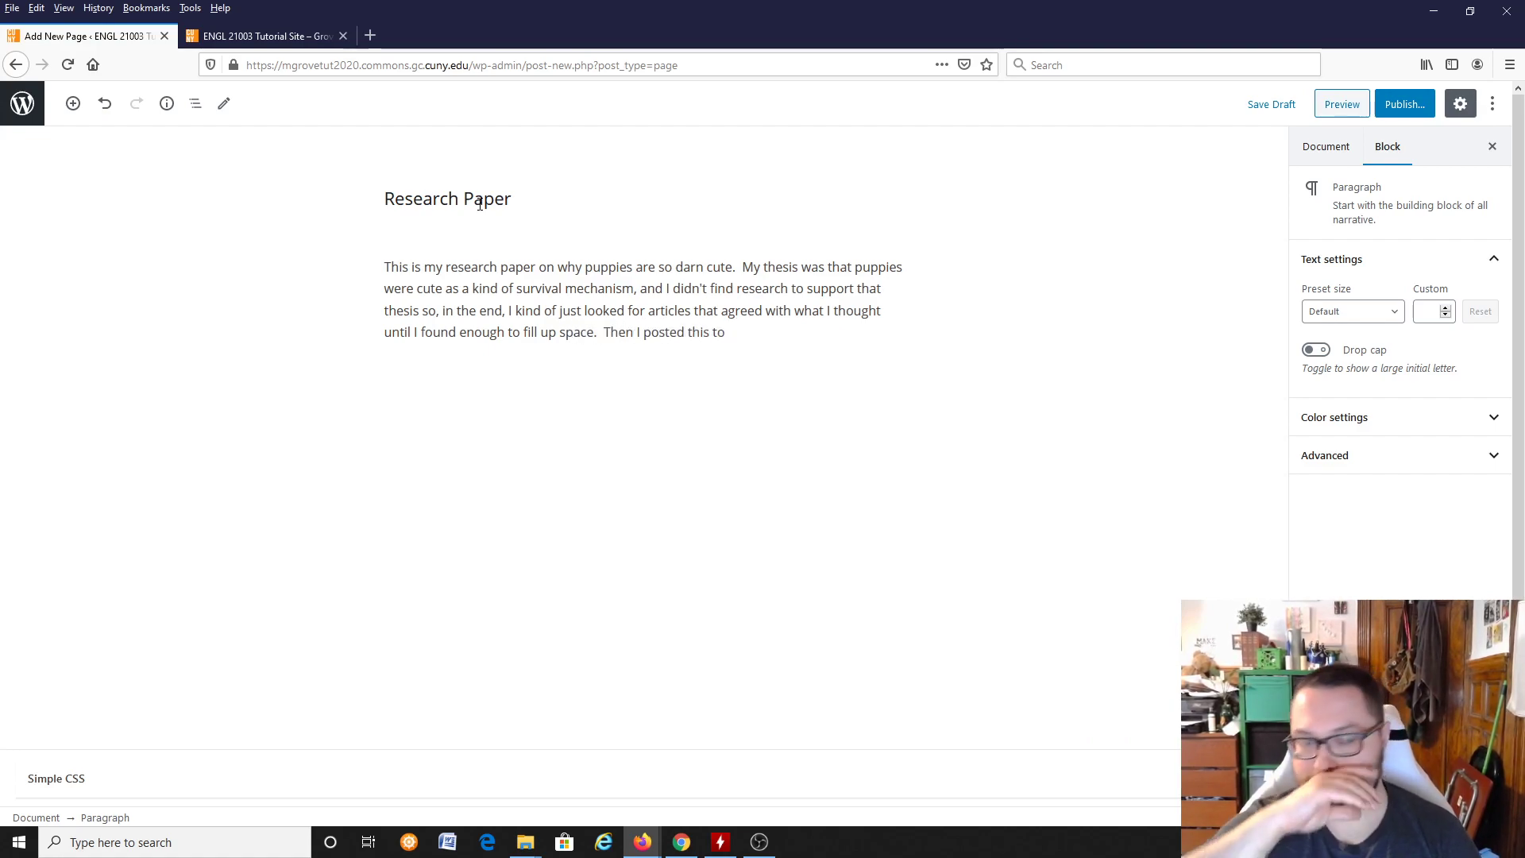
text( the)
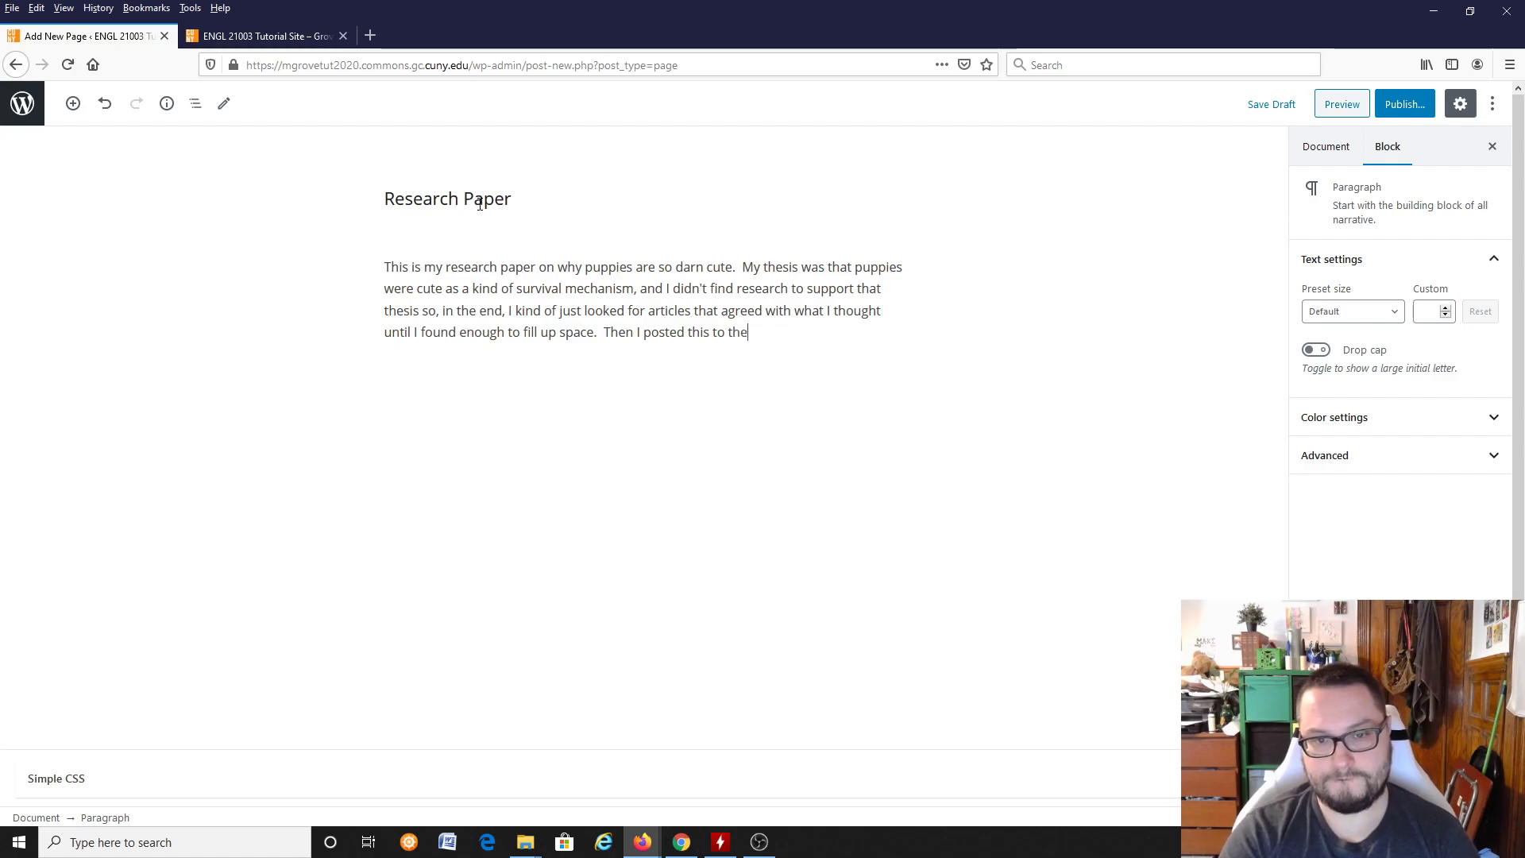
text( website.  I hope)
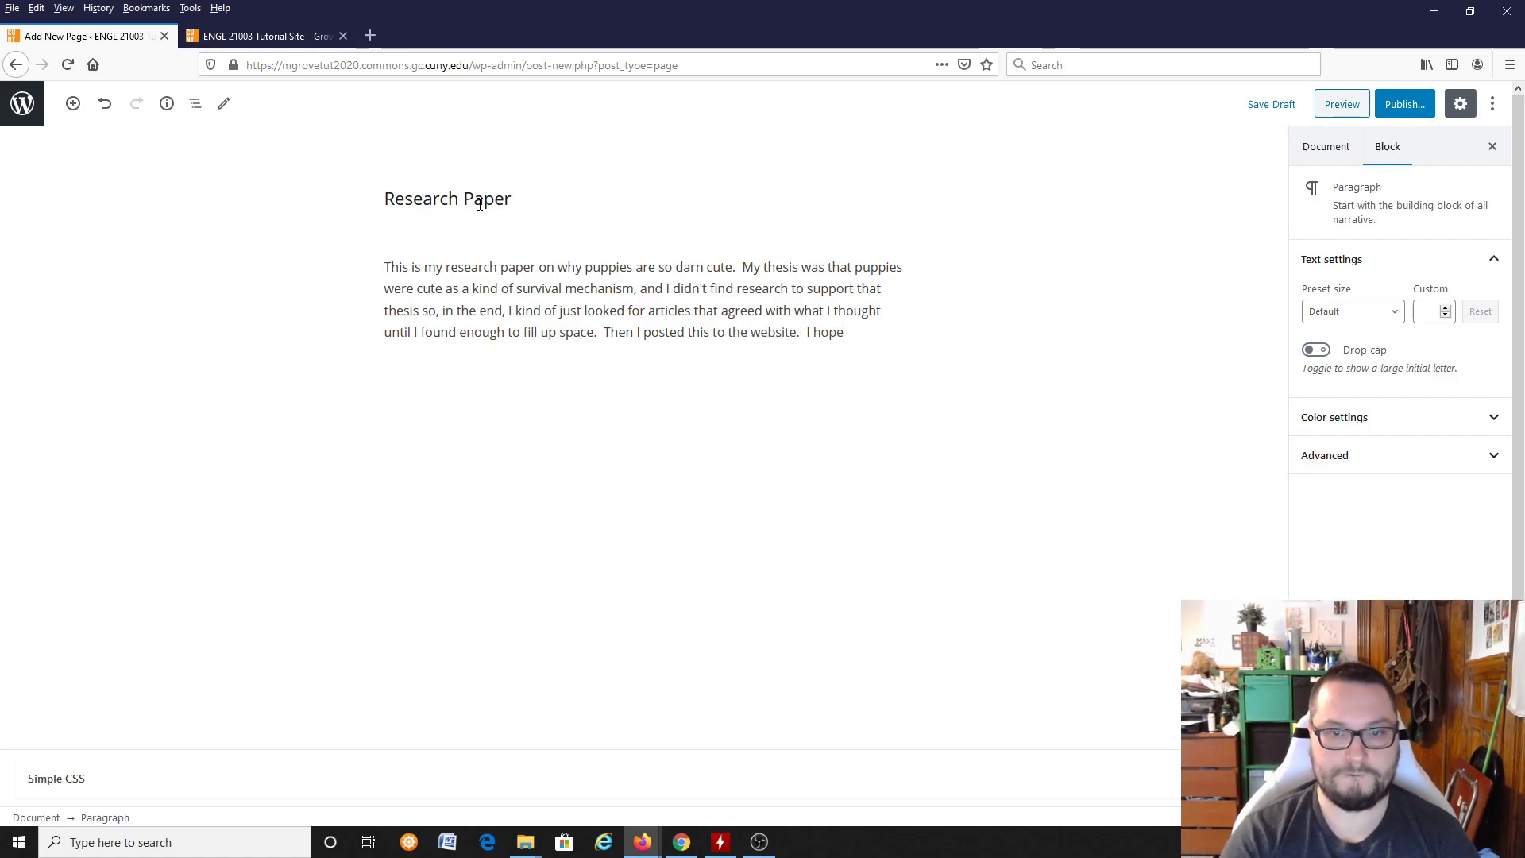
text( profrofes)
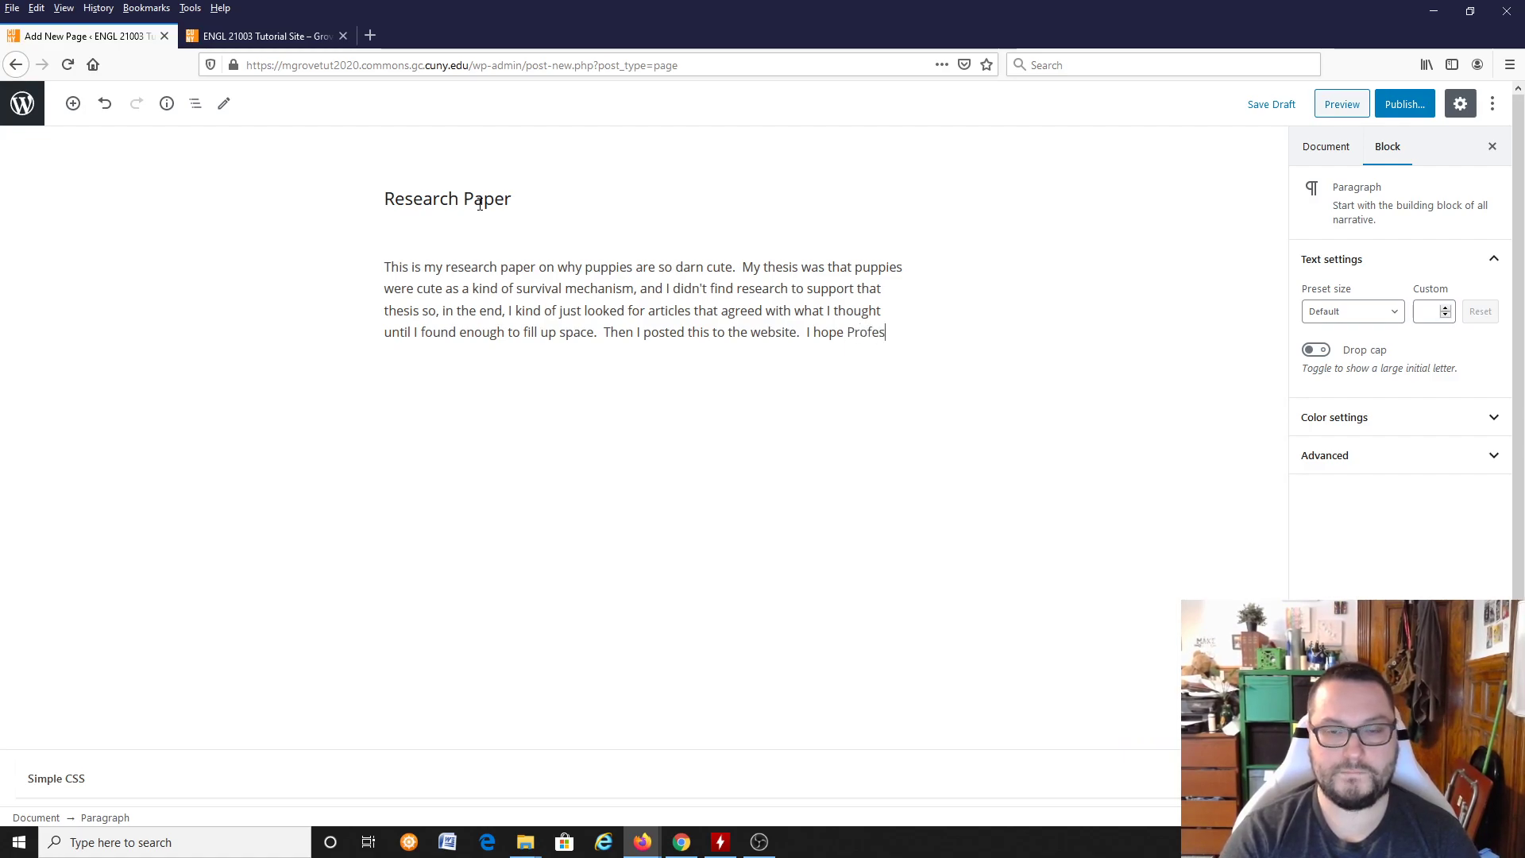
text(sor Grove didn't notice.)
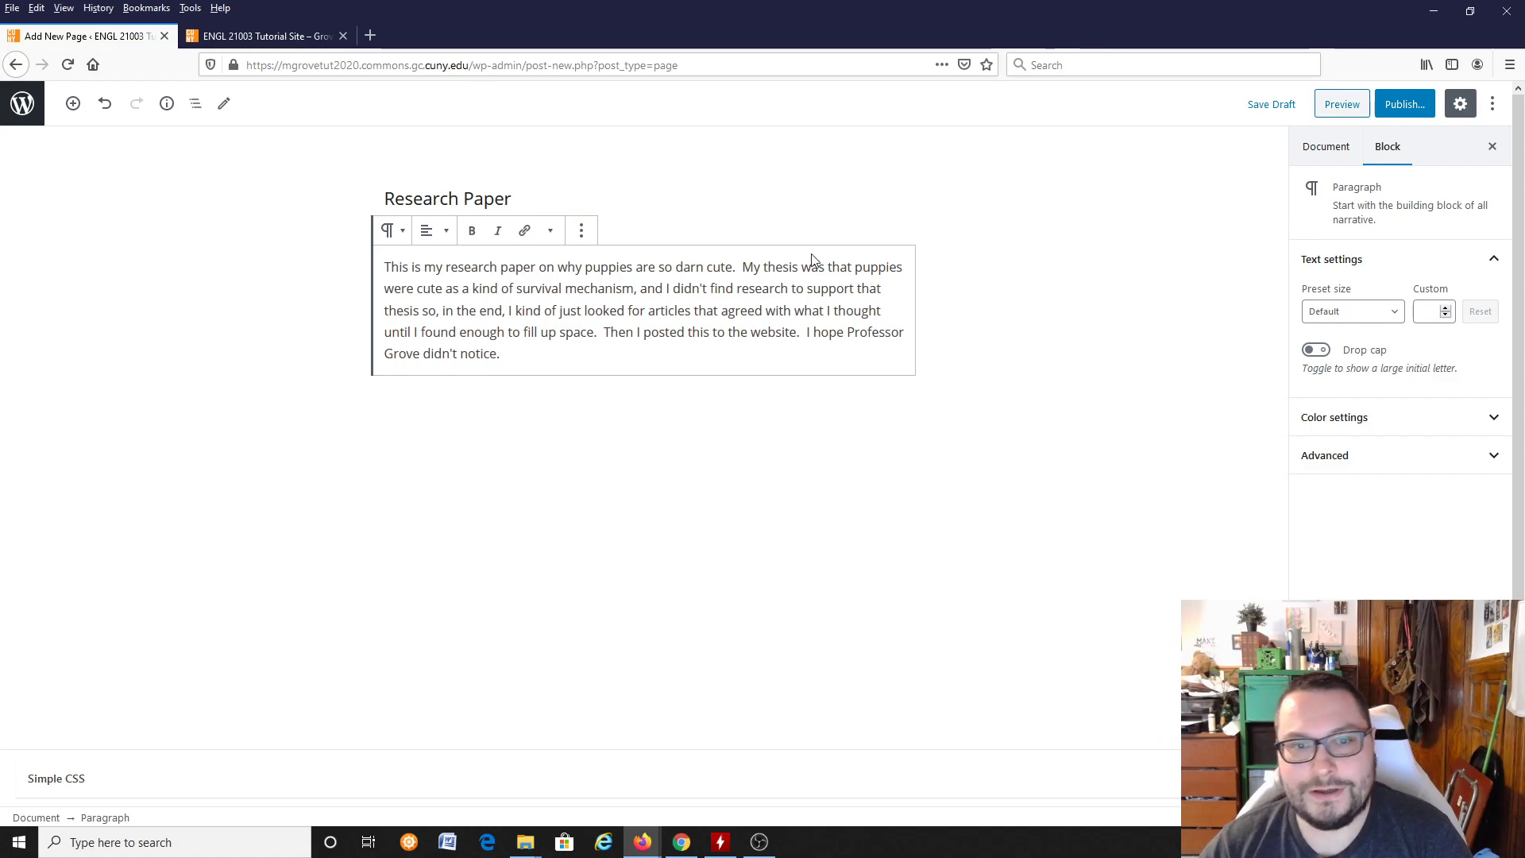
Step: Insert an empty Image block directly below the body paragraph of the page
click(658, 374)
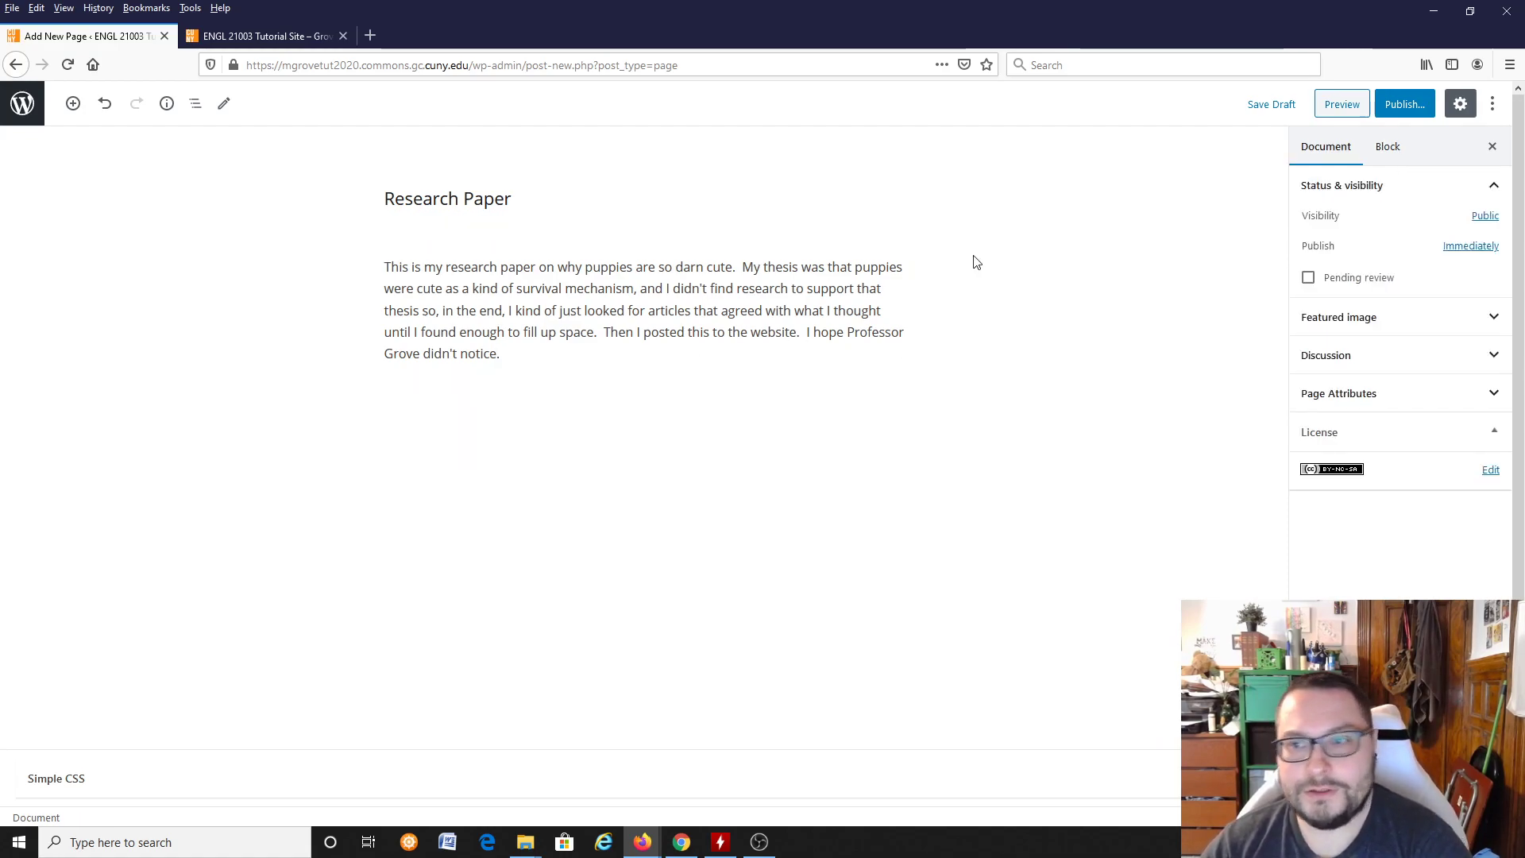
click(535, 353)
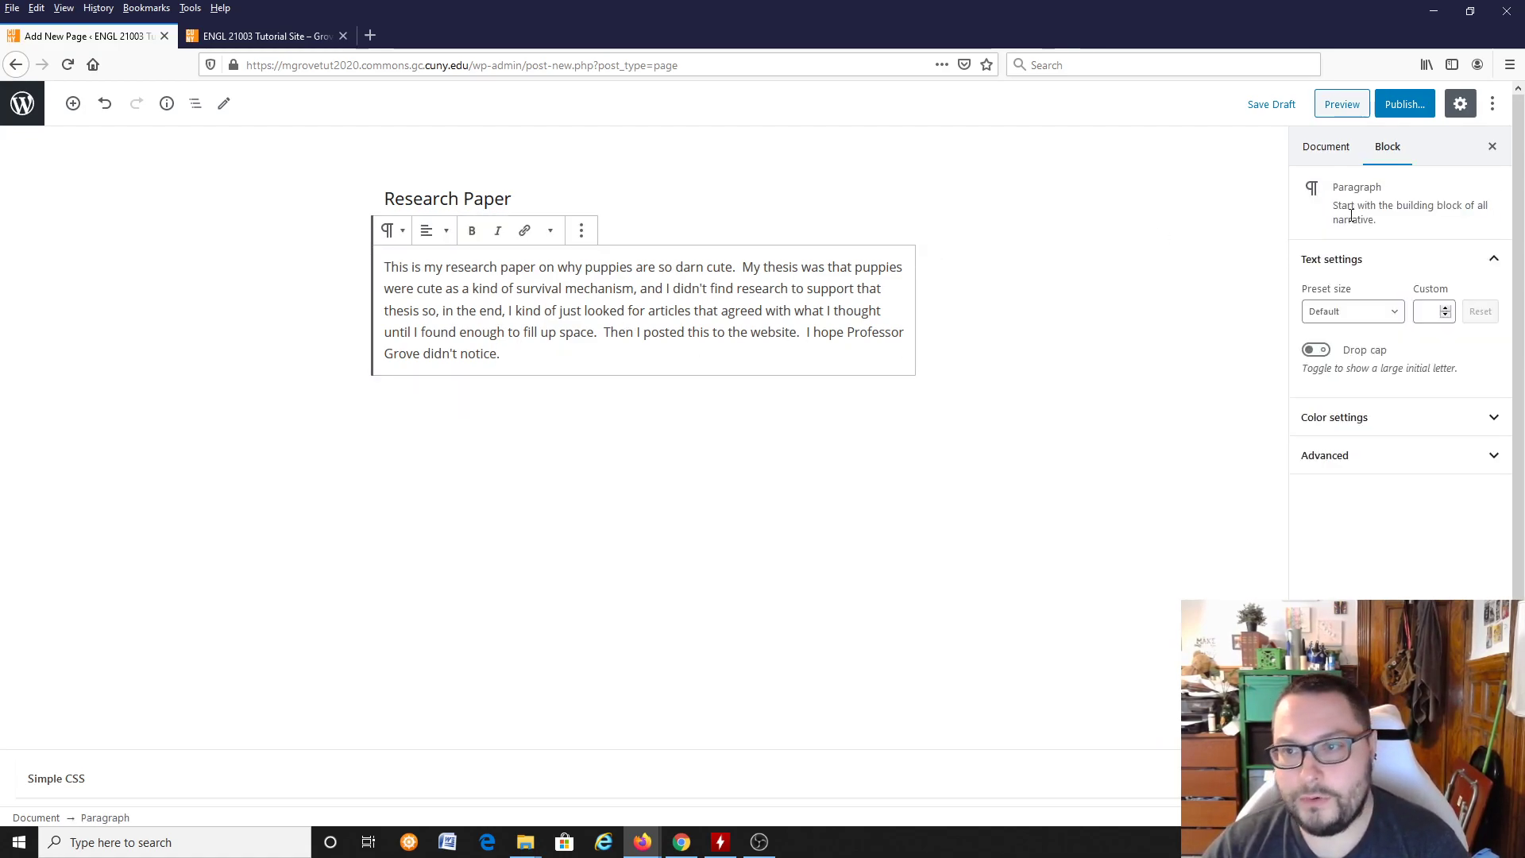
key(Return)
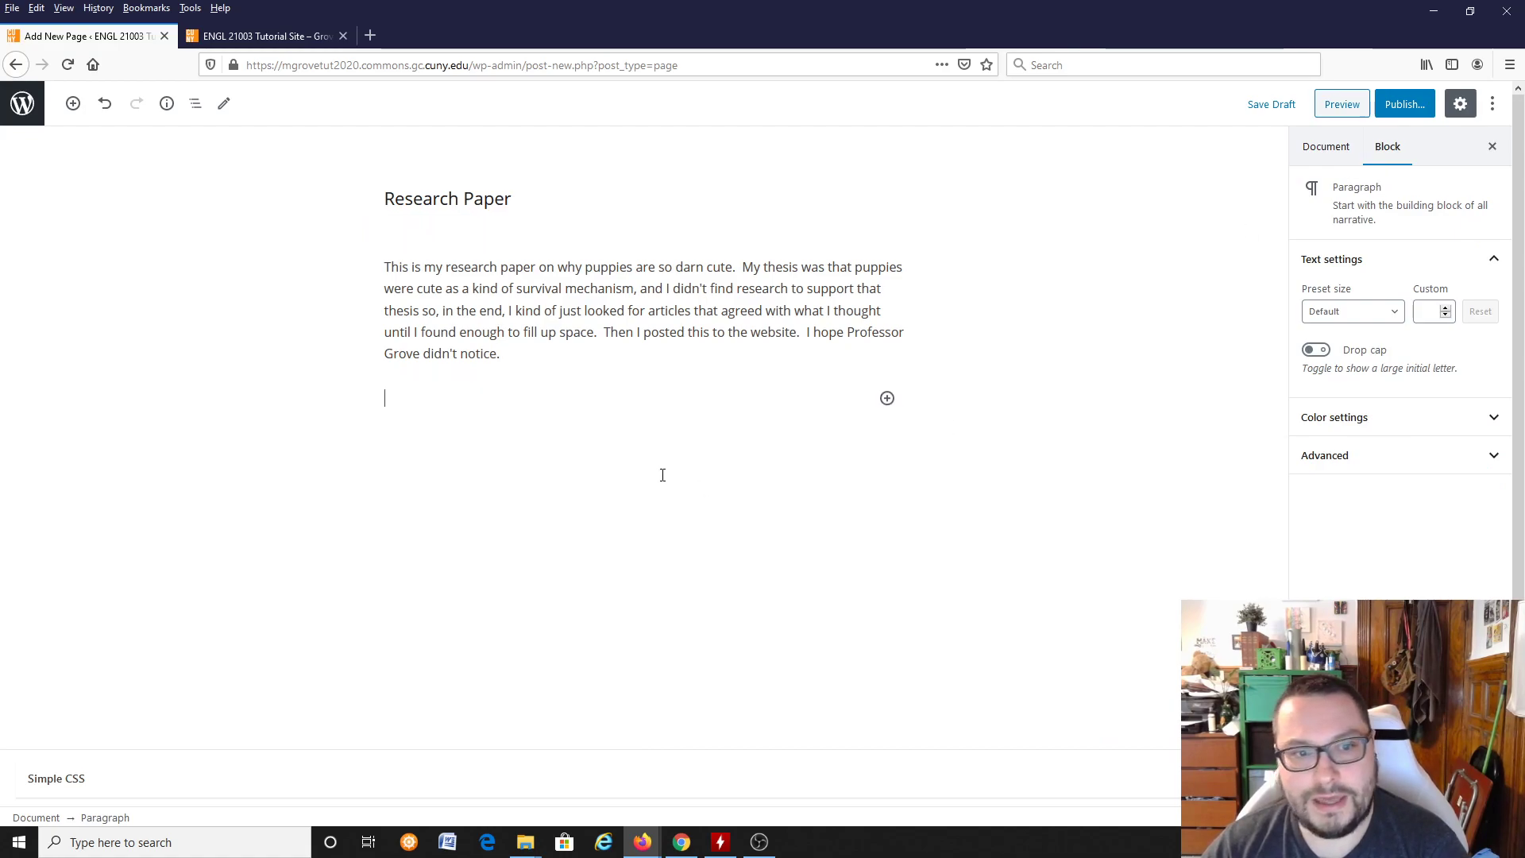
key(Return)
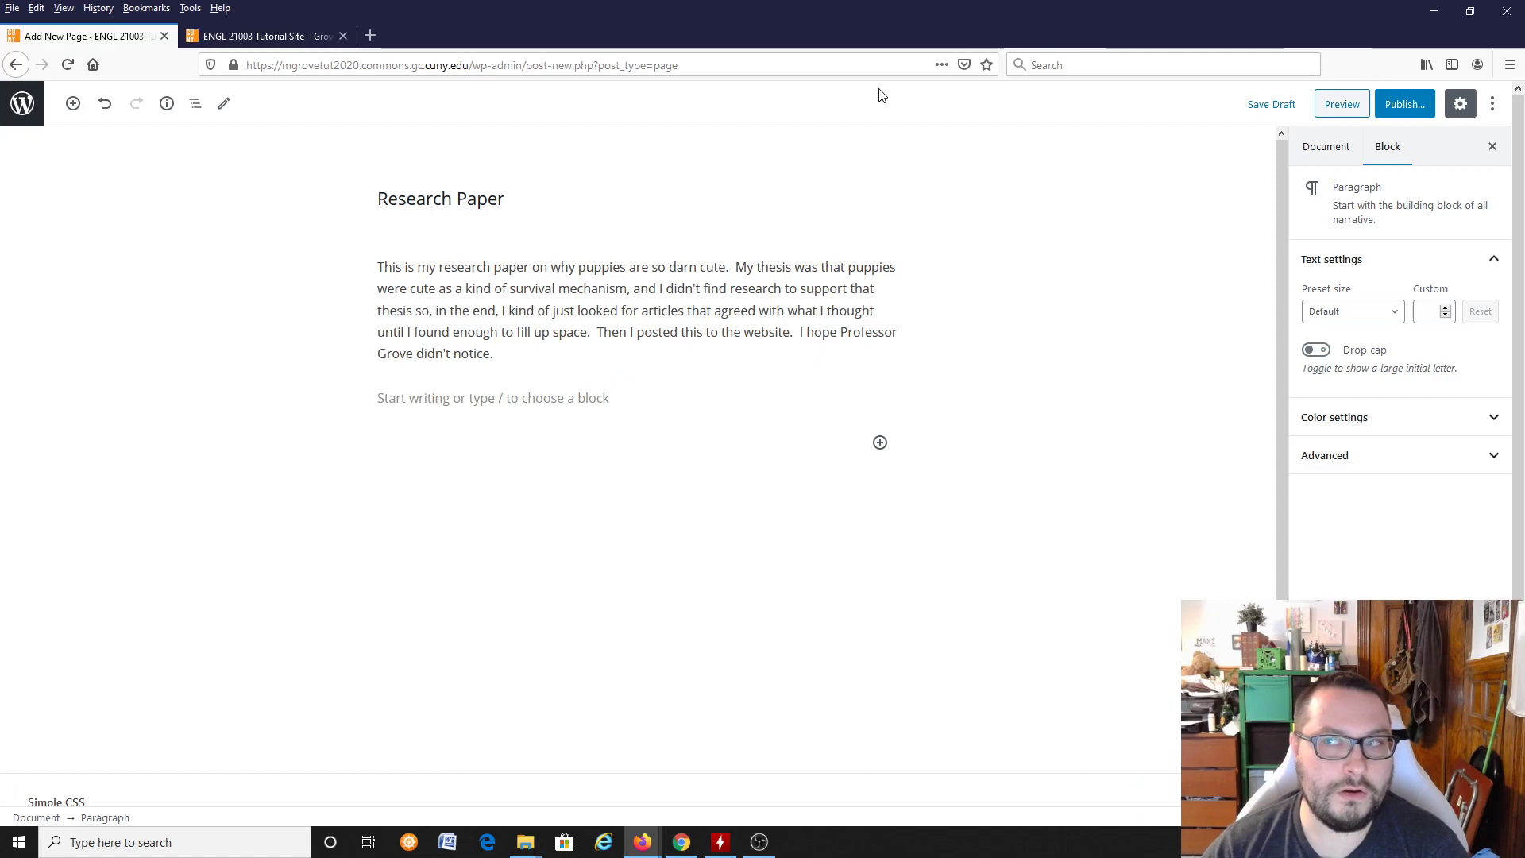
click(526, 396)
click(586, 445)
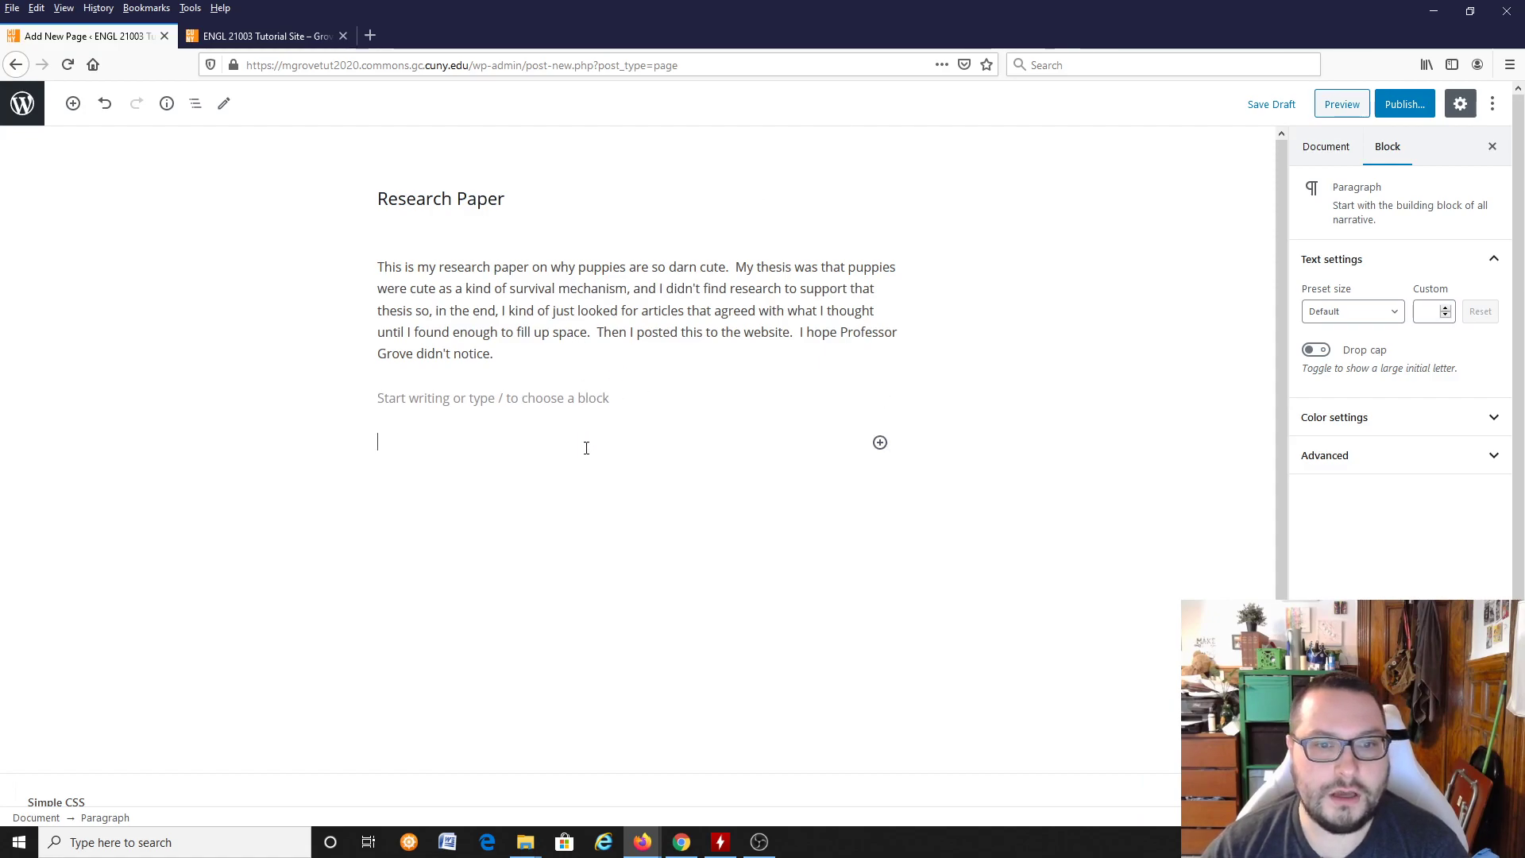
click(490, 396)
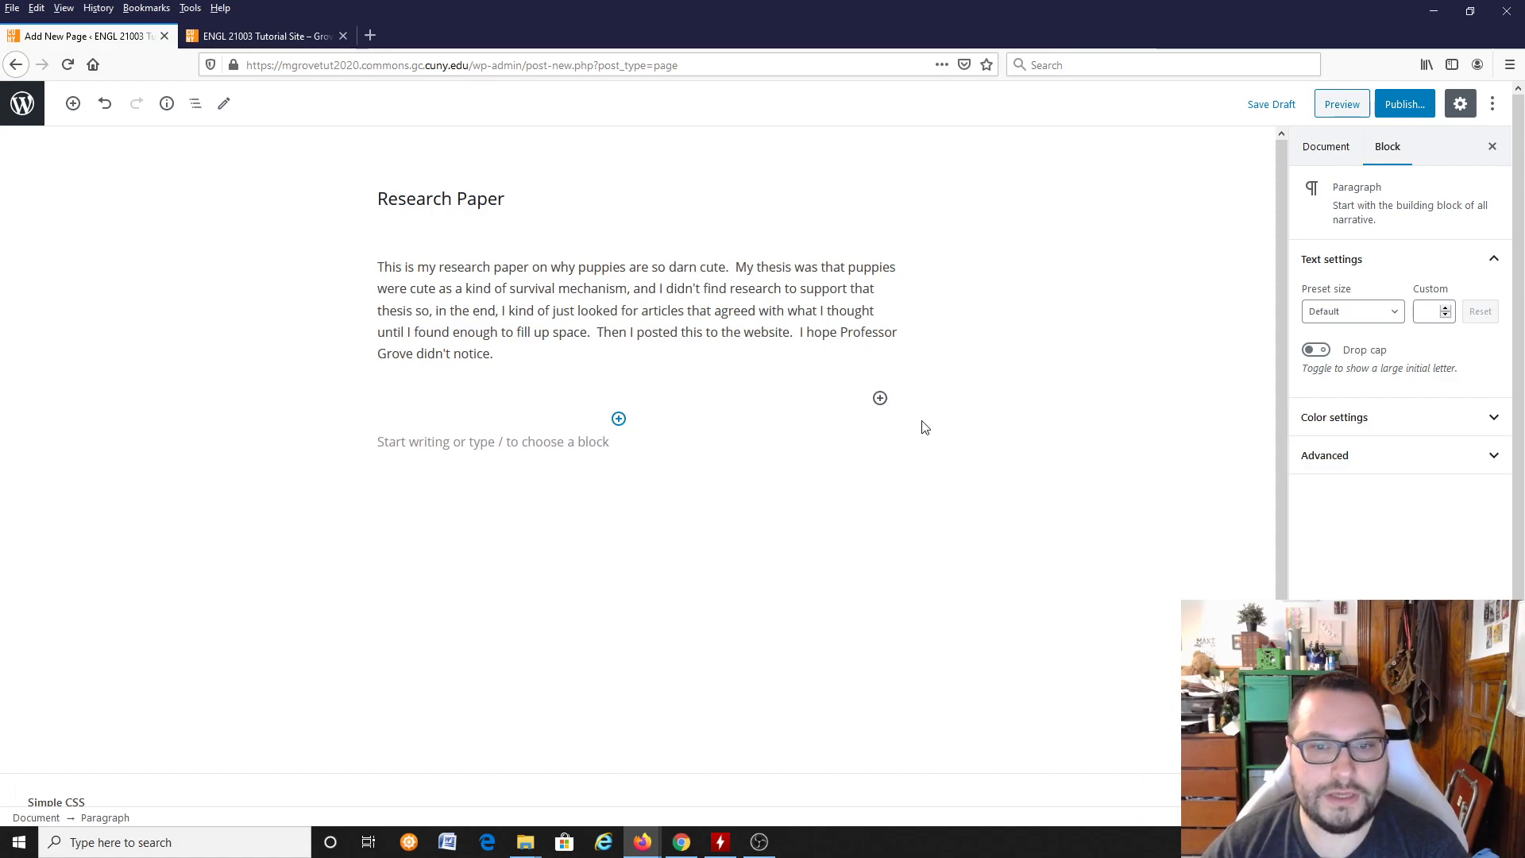
click(879, 398)
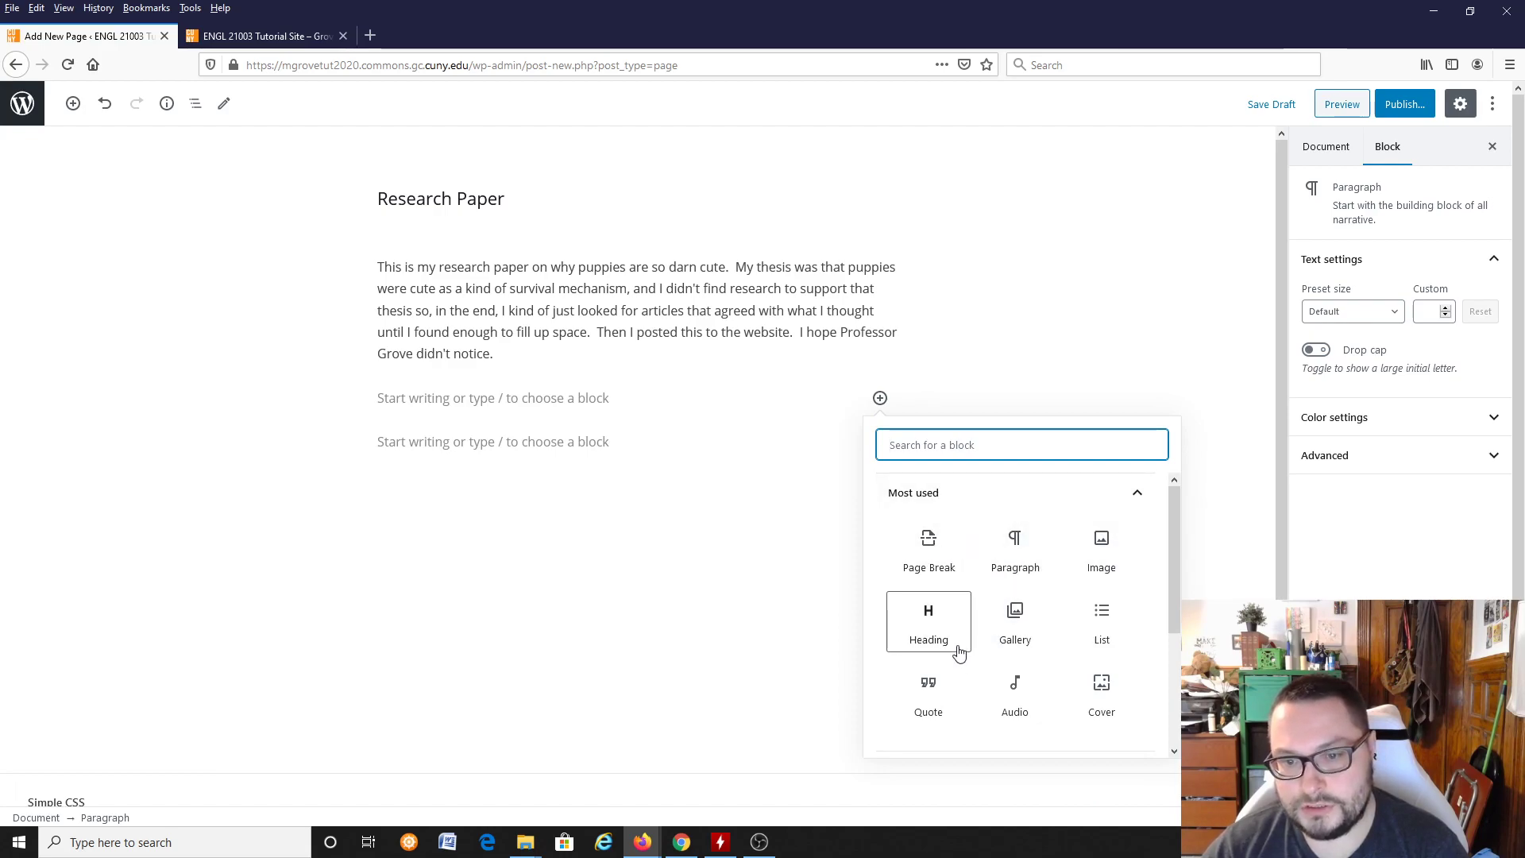
click(1136, 571)
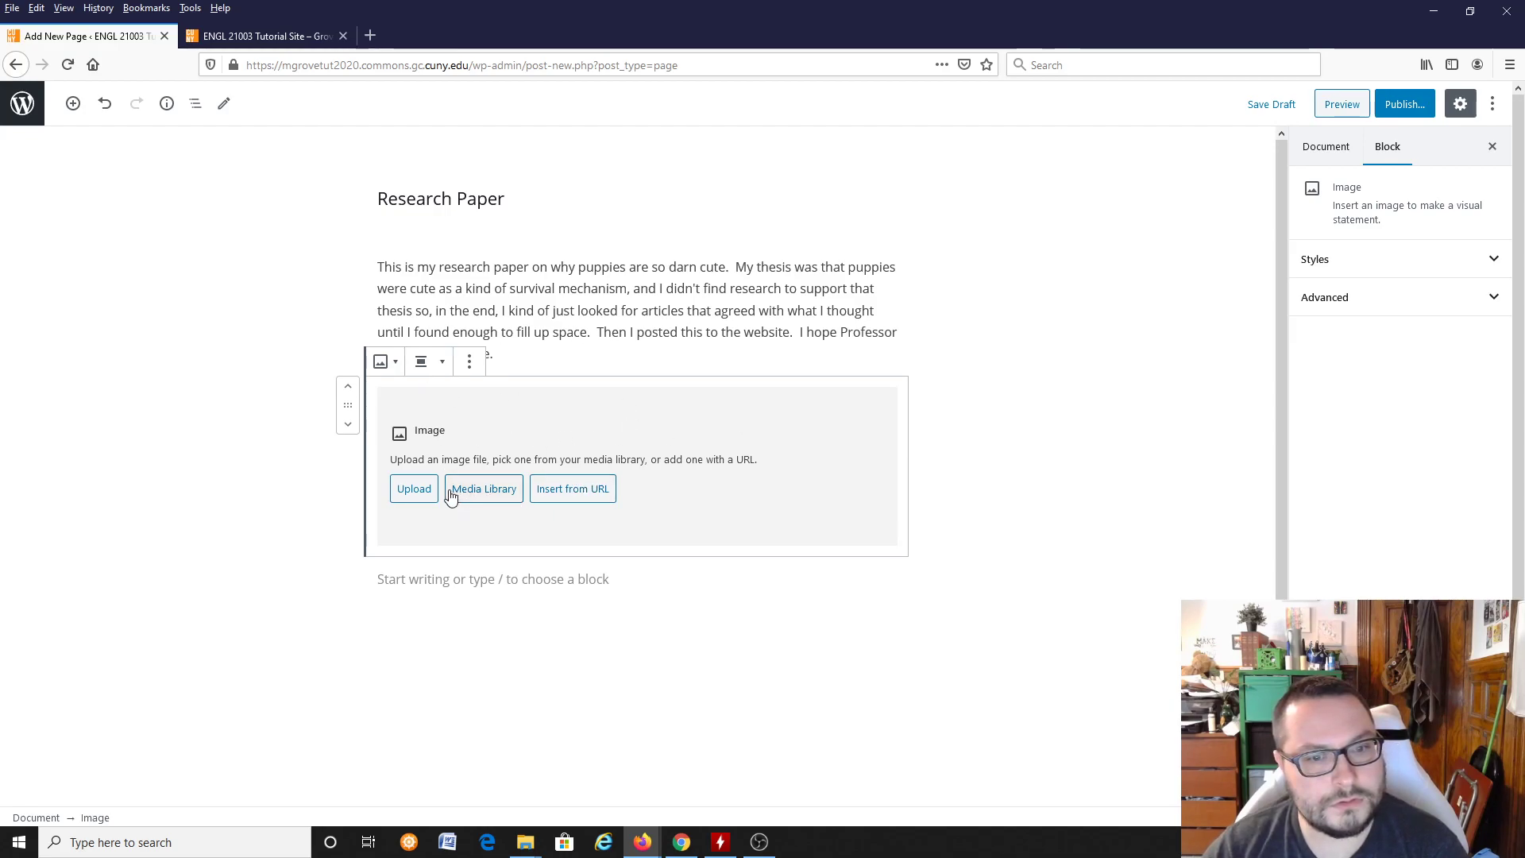
click(288, 575)
Step: Search Google for "Puppy picture" in a new browser tab and open the image result of the puppy in the polka-dot cup
click(370, 35)
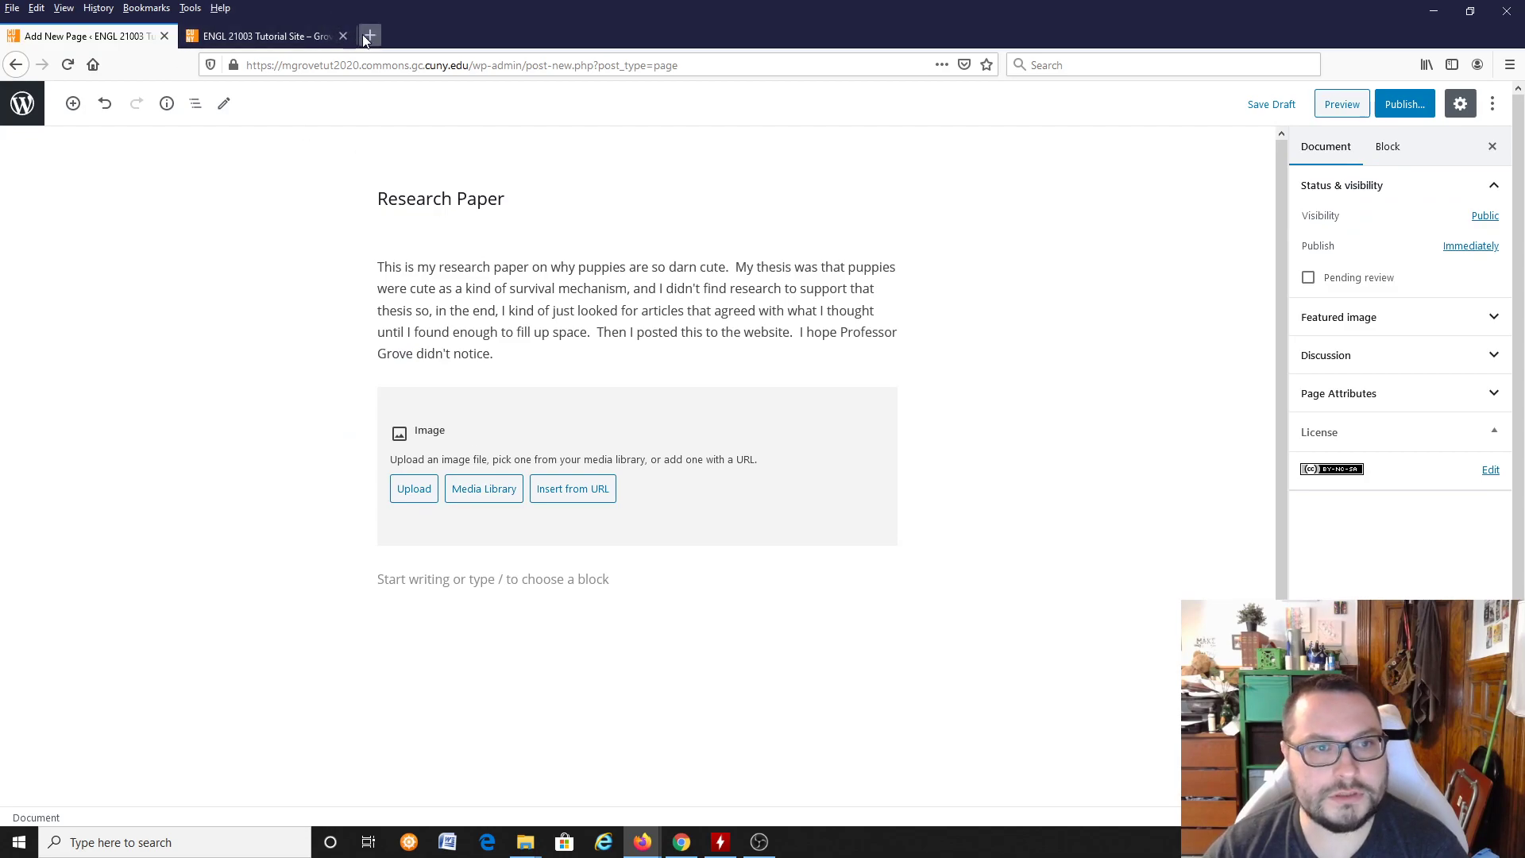
text(Puppy p)
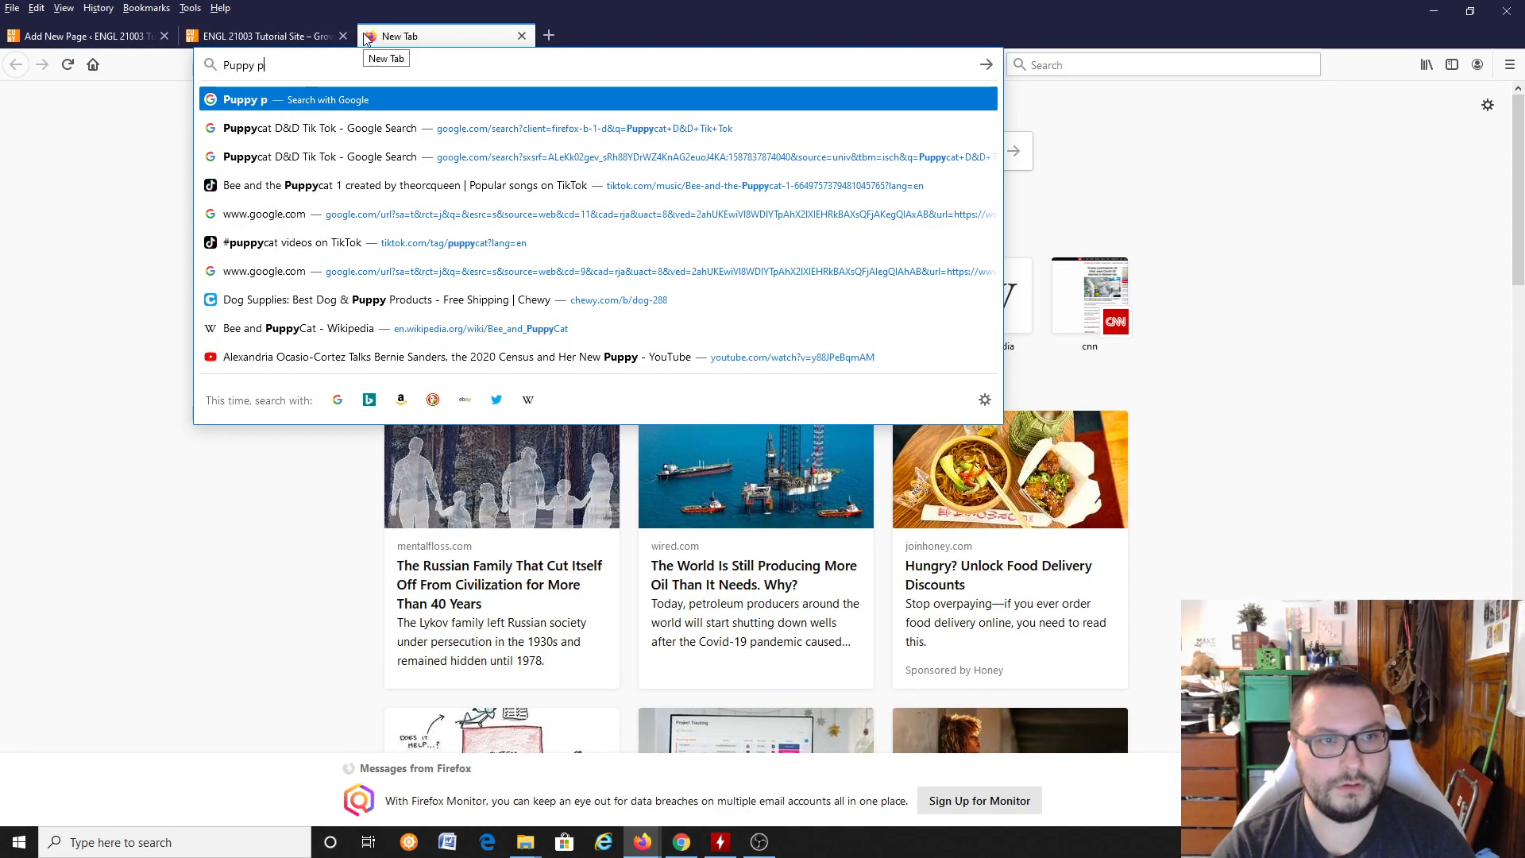
text(icture)
key(Return)
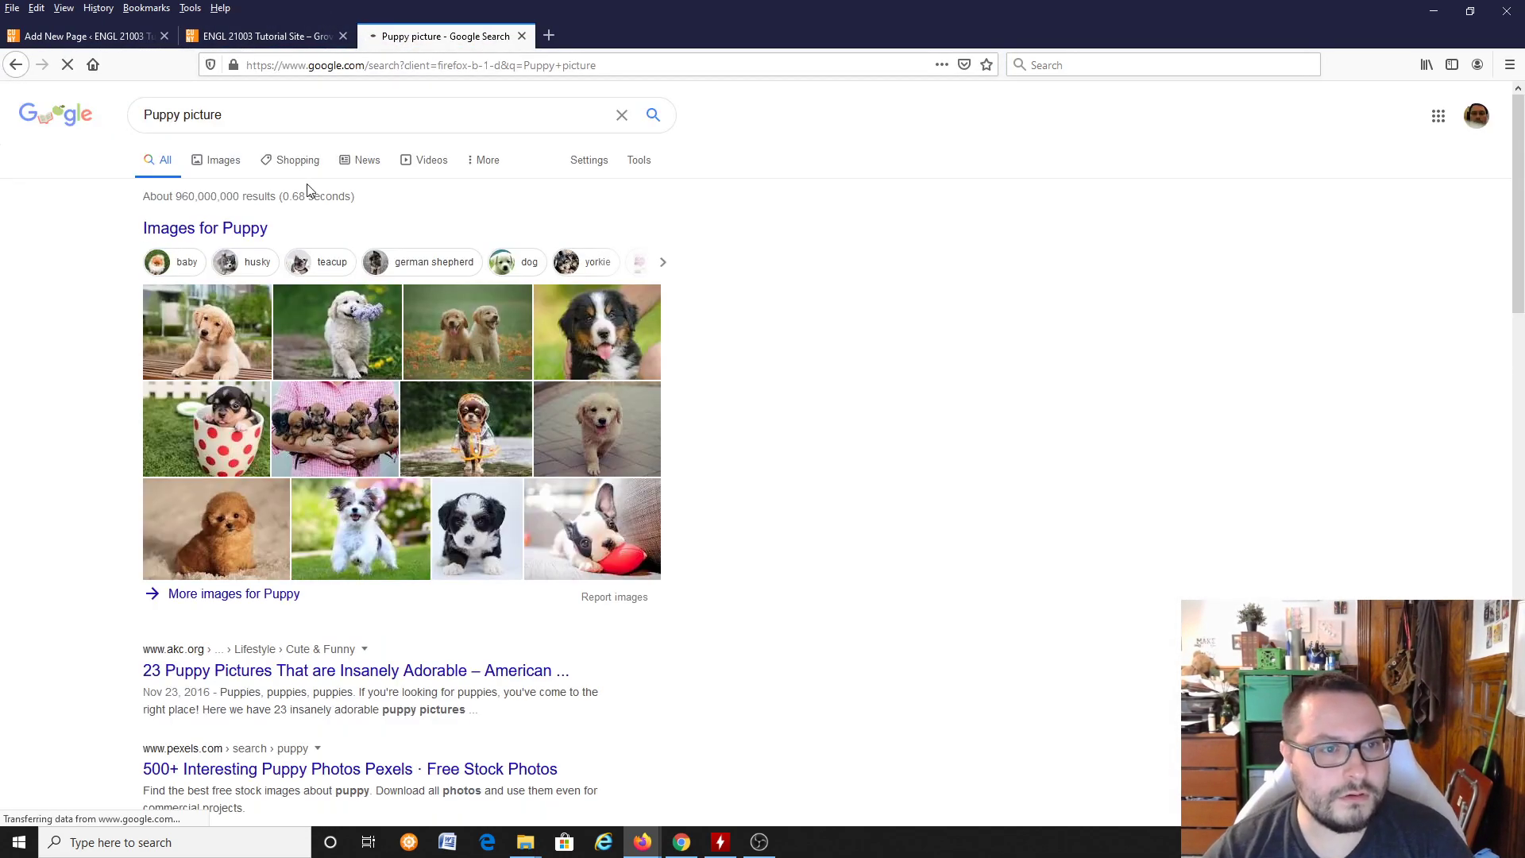
click(209, 434)
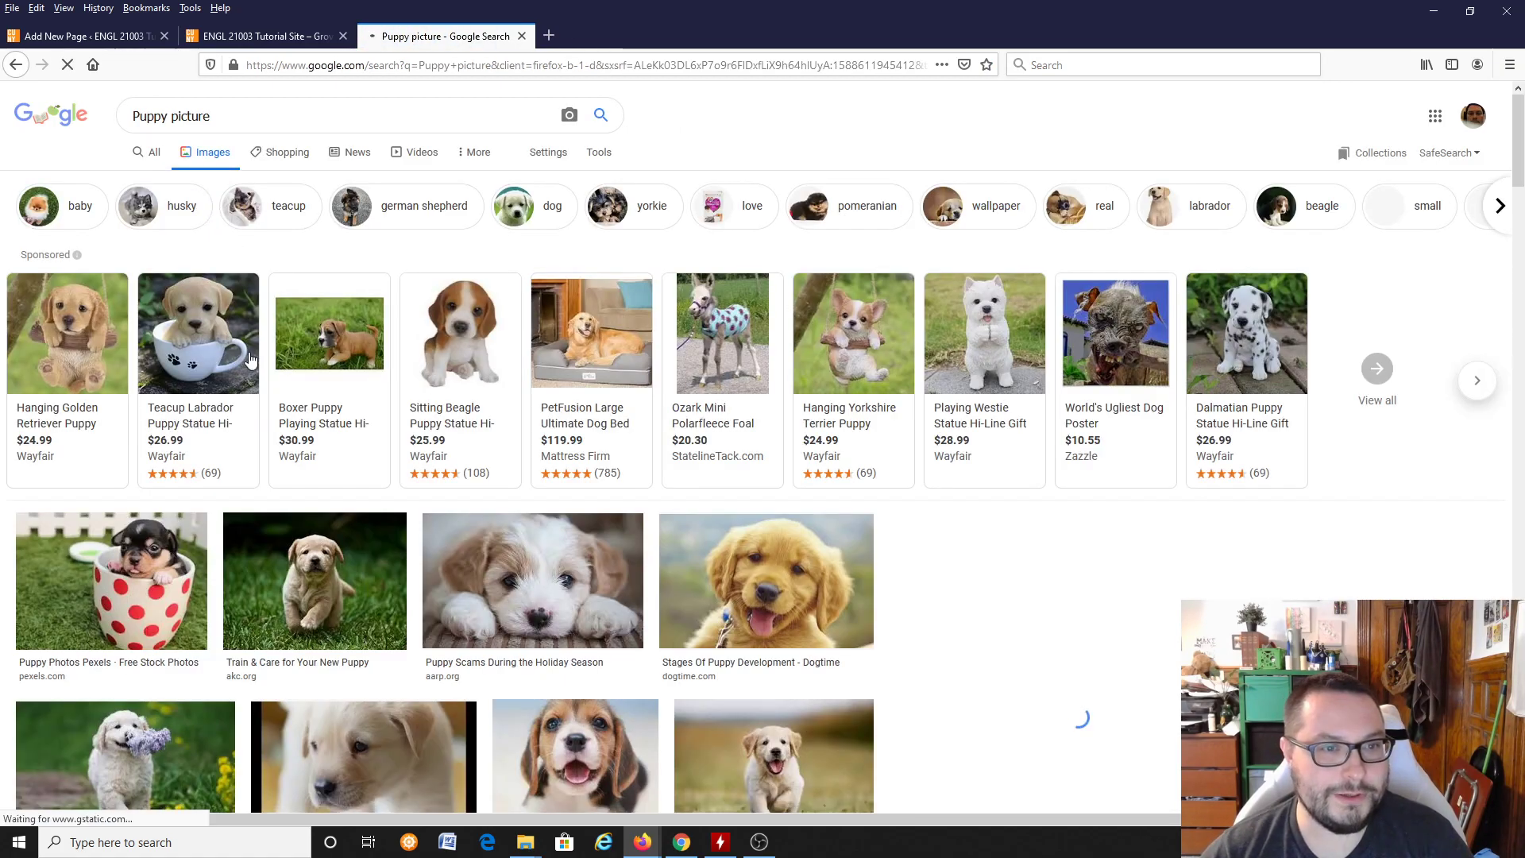
click(105, 580)
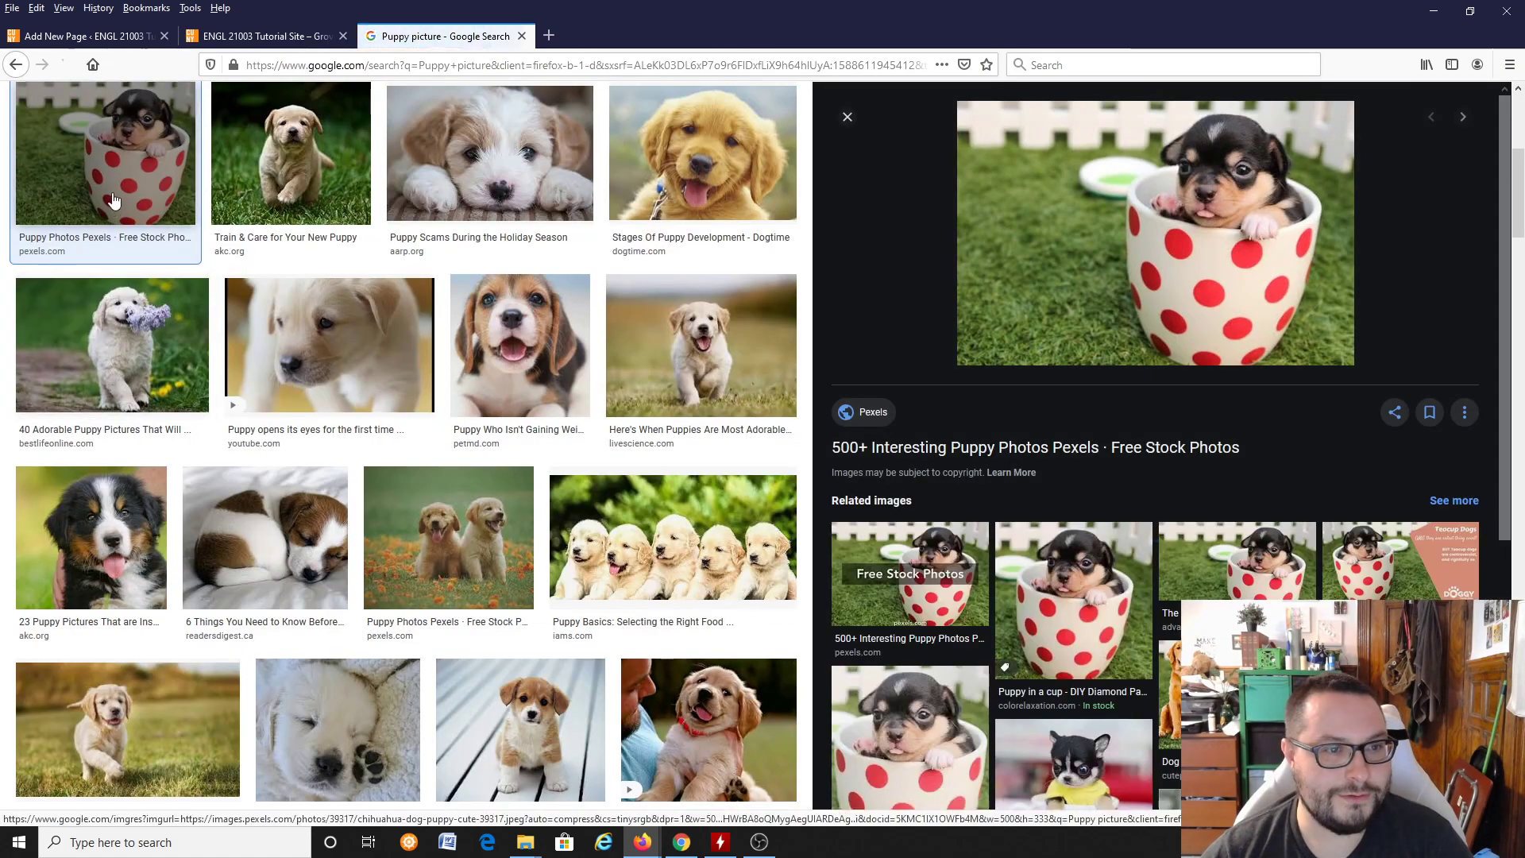
Step: Save the image of the puppy in the polka-dot cup to the Desktop as chihuahua-dog-puppy-cute-39317
right_click(1064, 272)
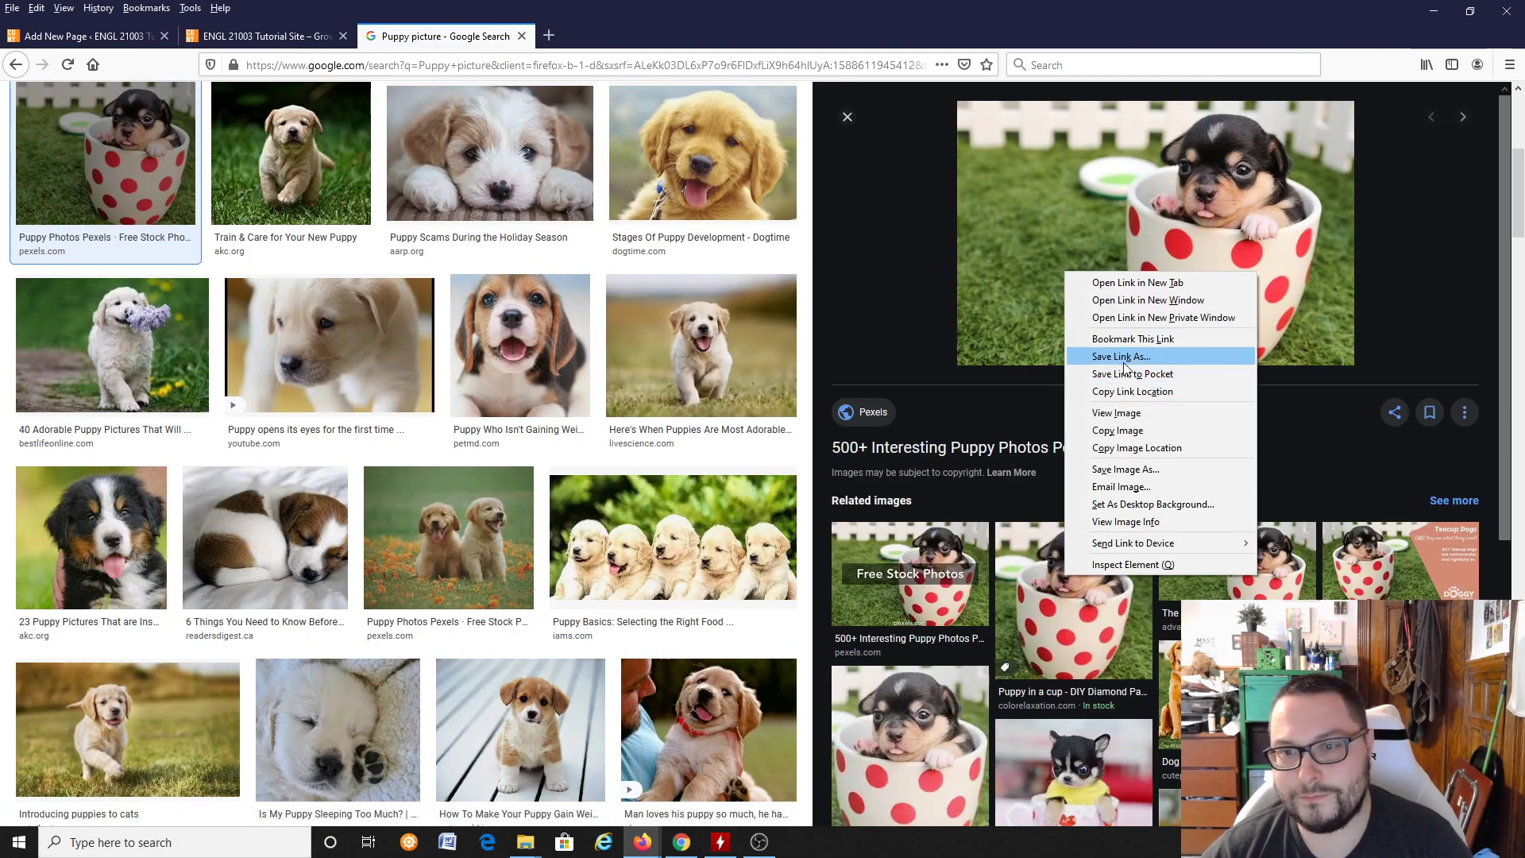
click(1125, 468)
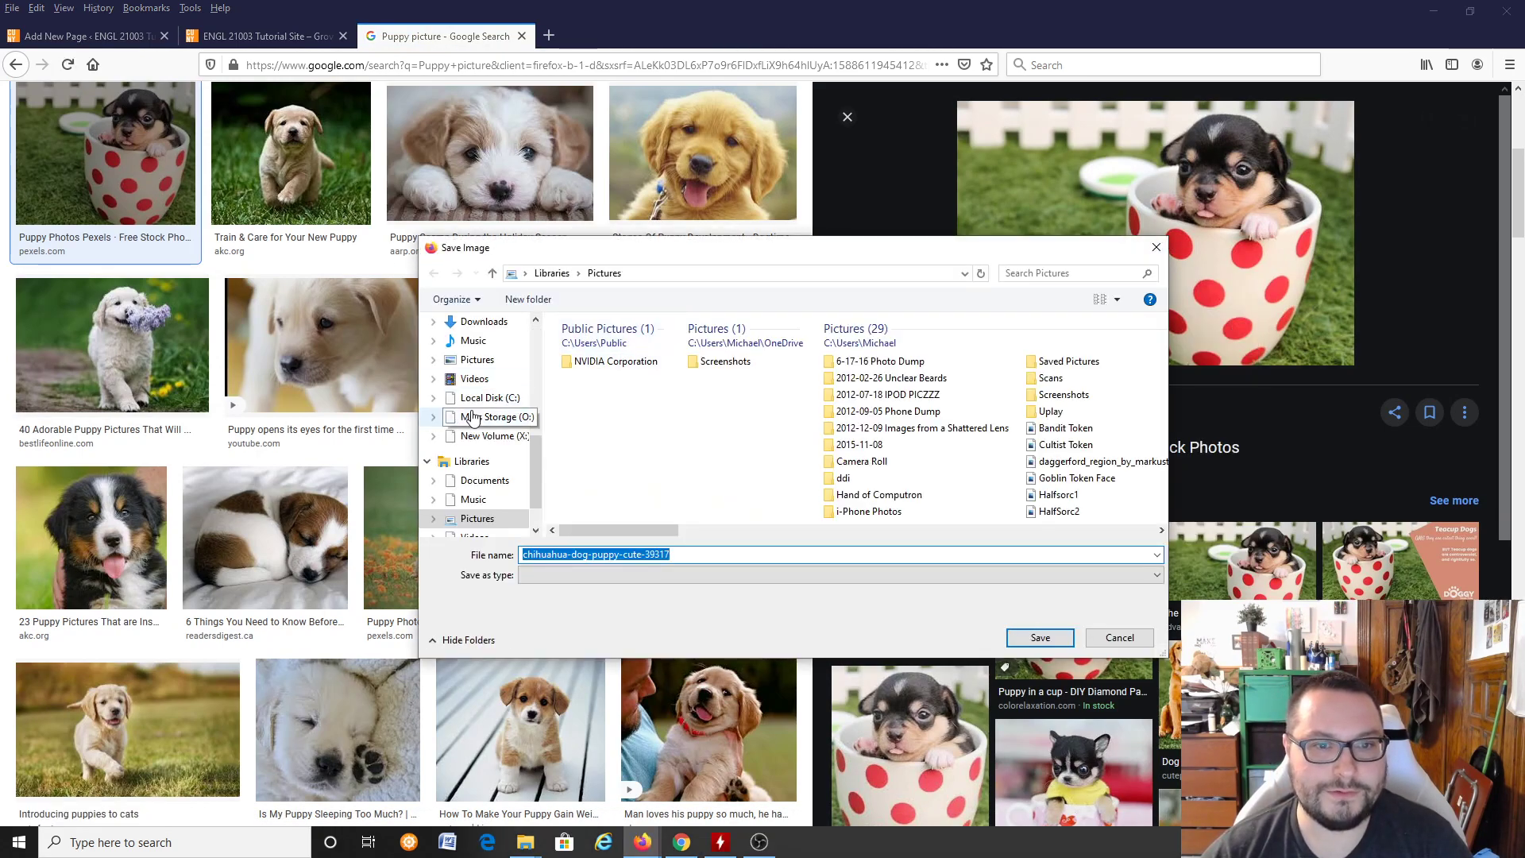
scroll(477, 397, up, 5)
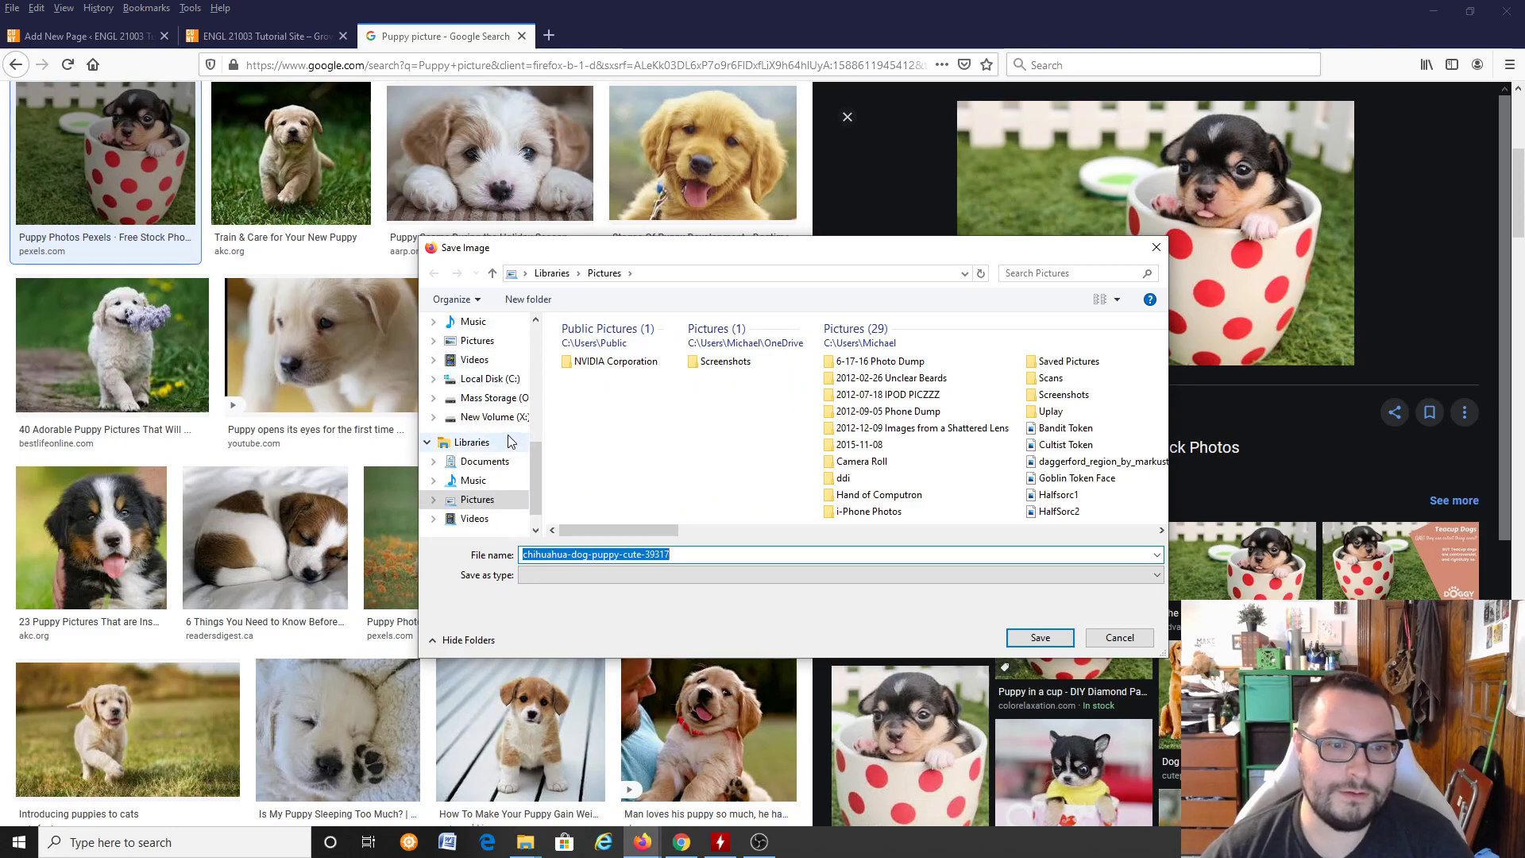
scroll(489, 405, up, 3)
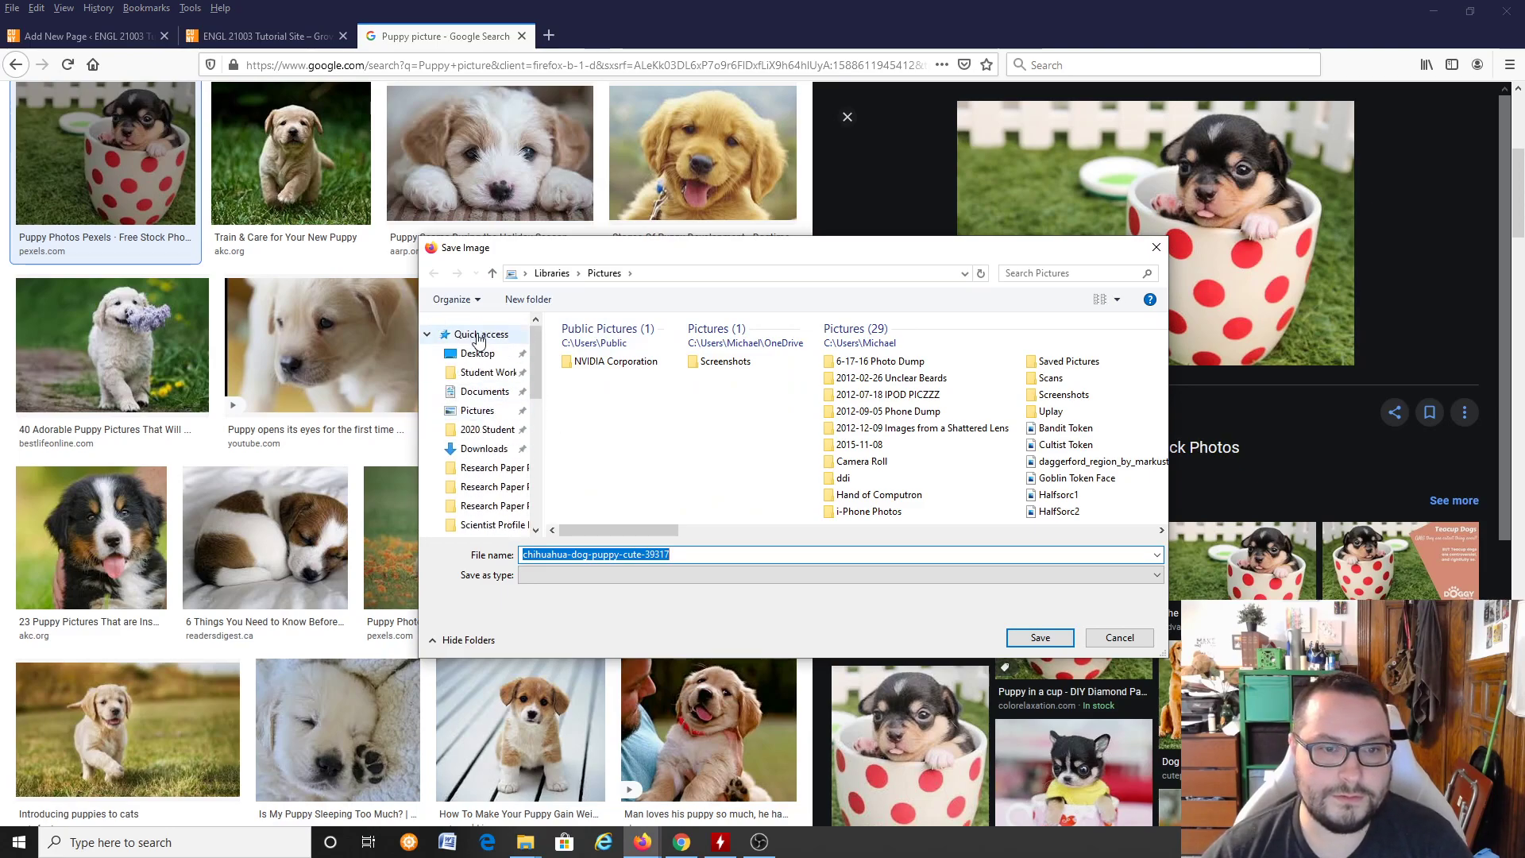
click(476, 359)
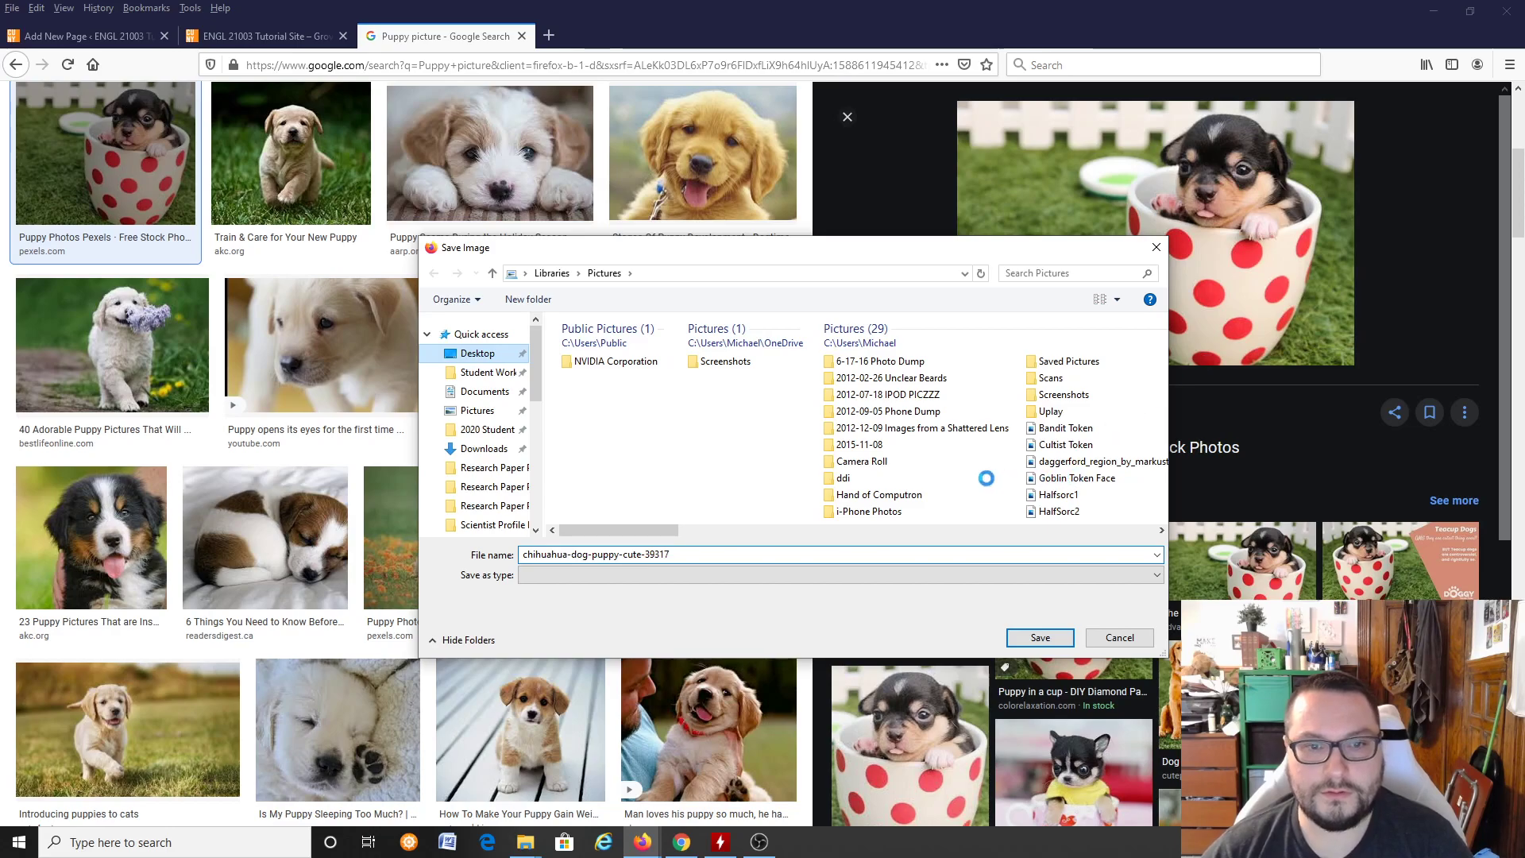
click(1032, 640)
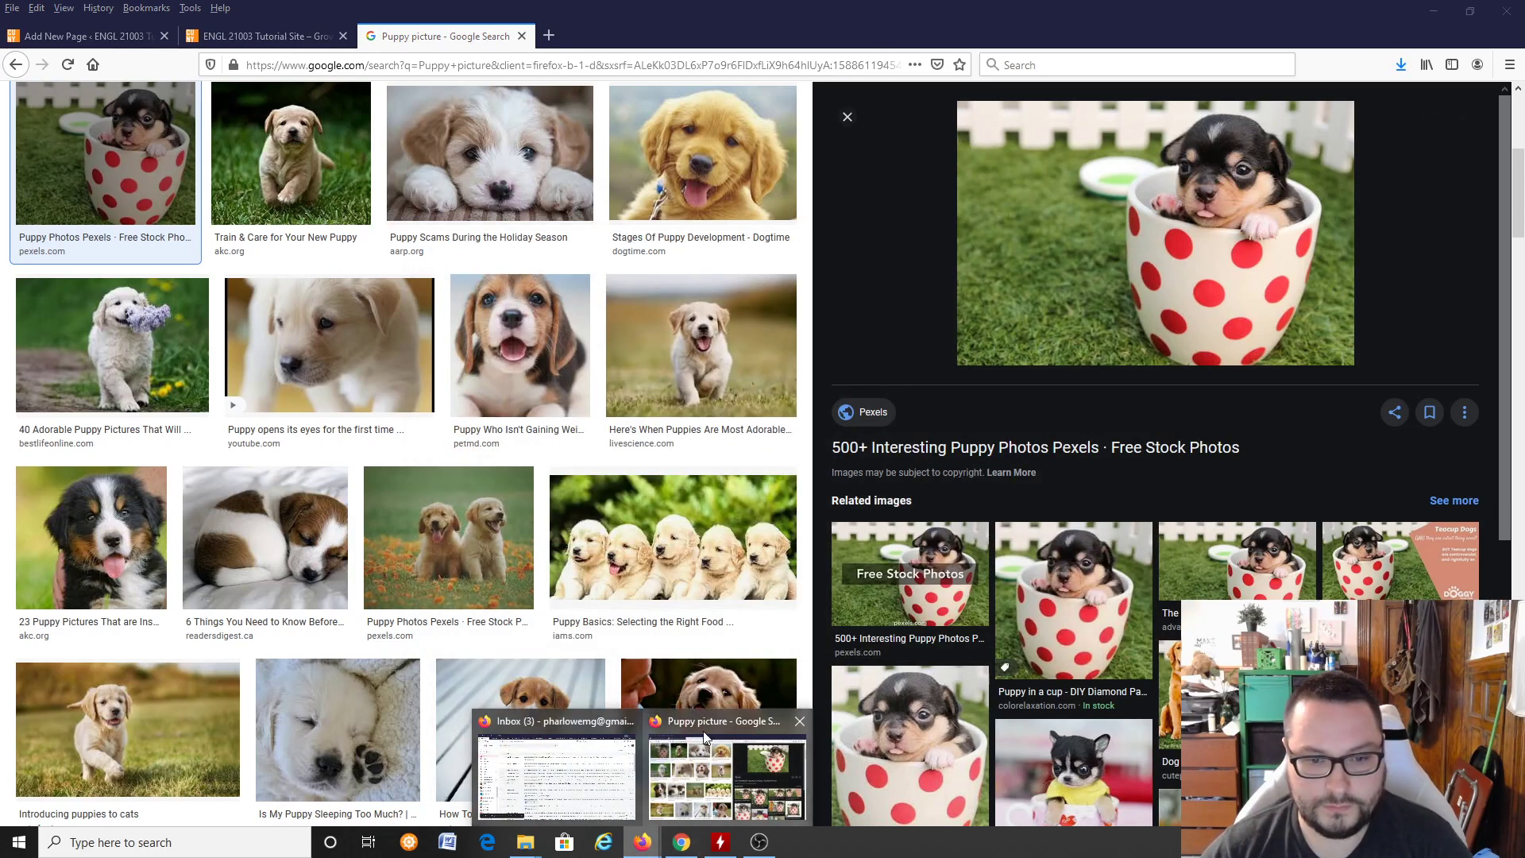
Step: Return to the Research Paper page draft and upload chihuahua-dog-puppy-cute-39317 from the Desktop into the empty Image block
click(230, 36)
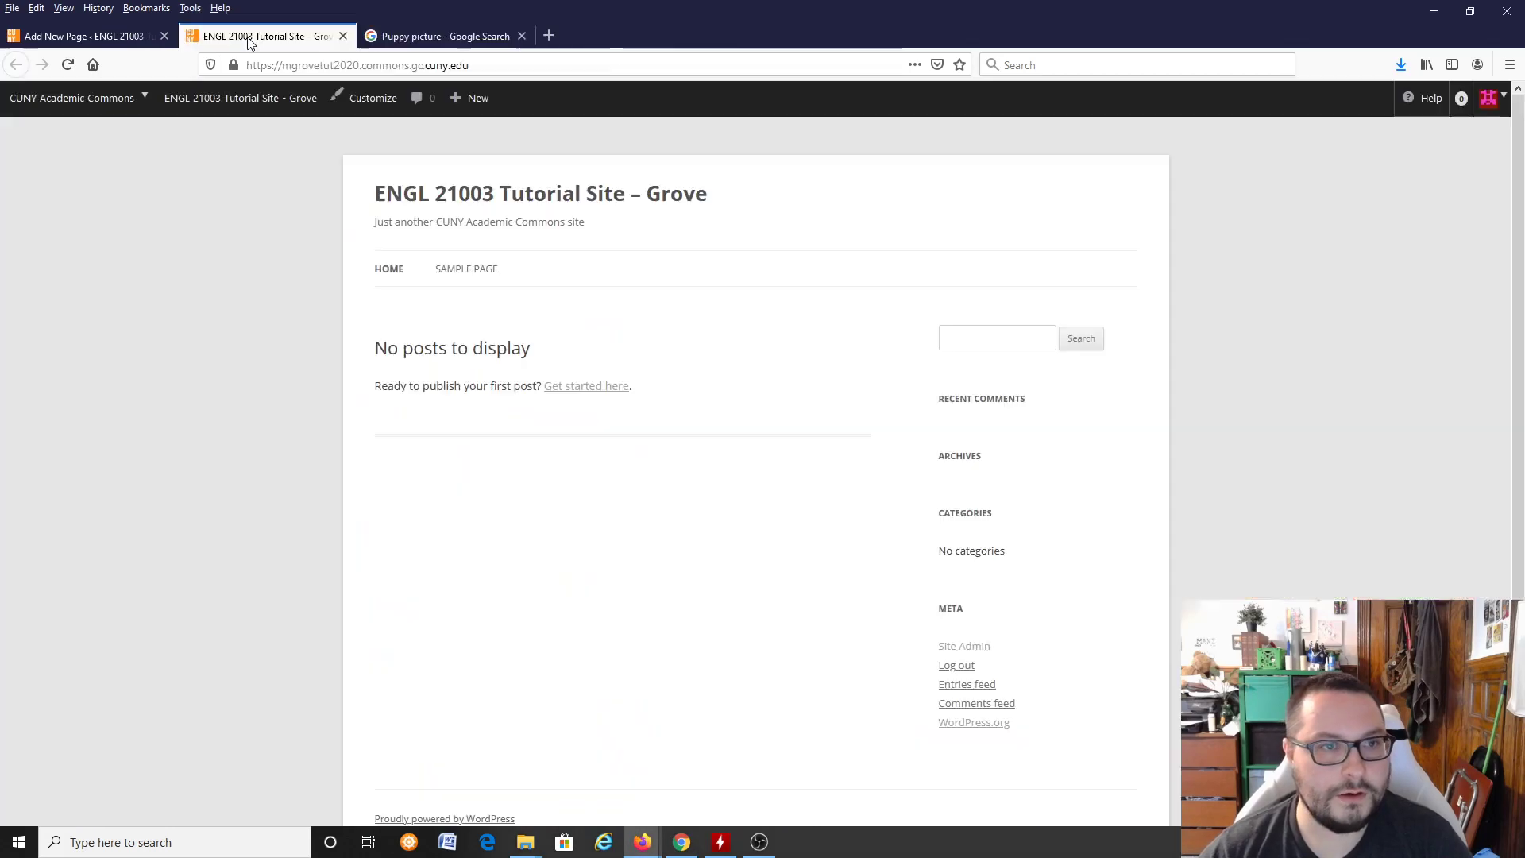
click(119, 35)
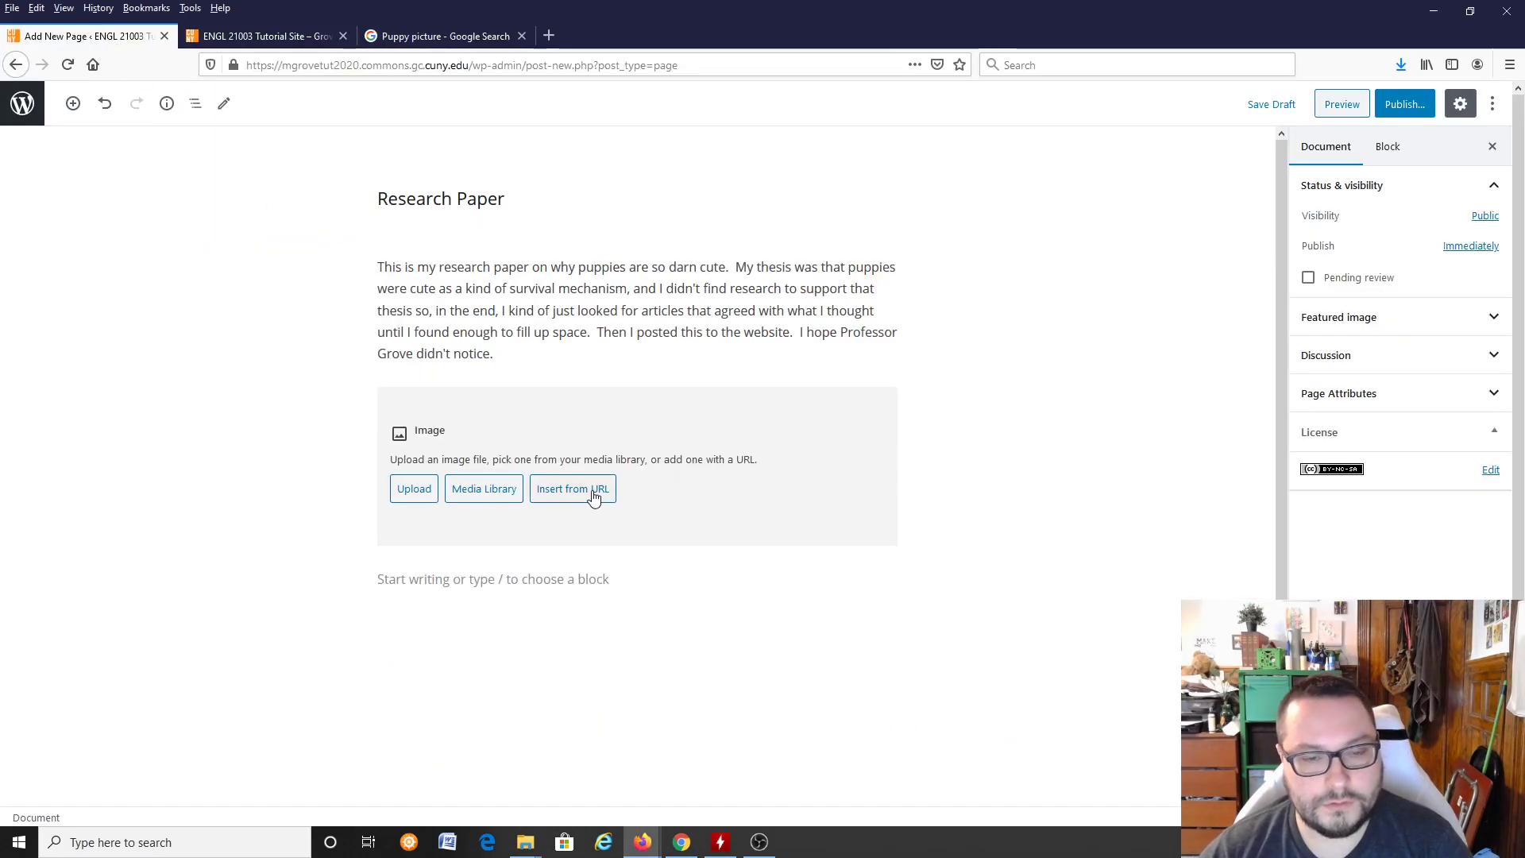
click(414, 490)
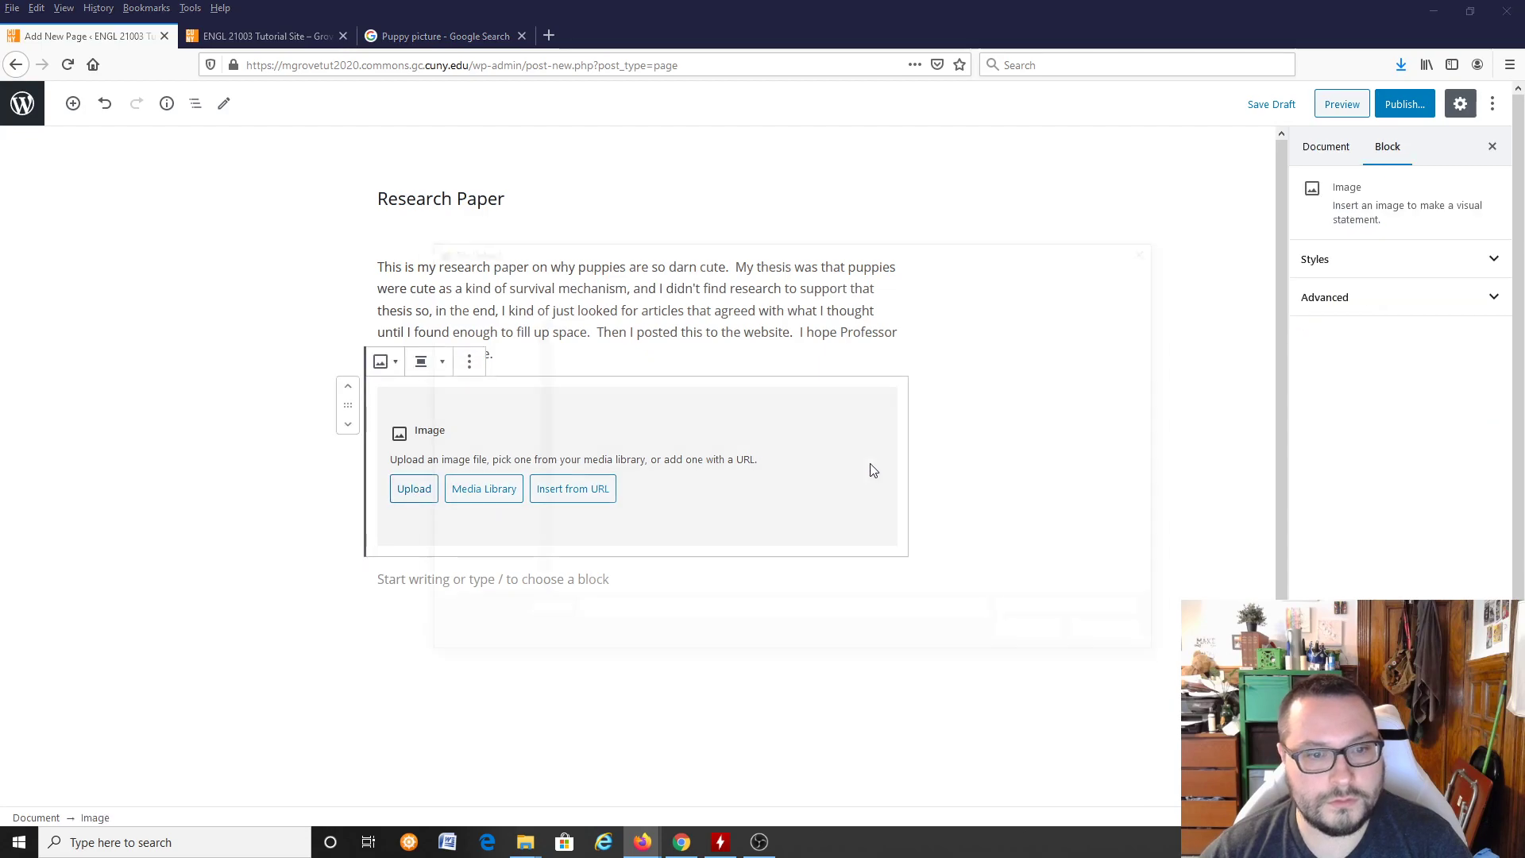
click(657, 347)
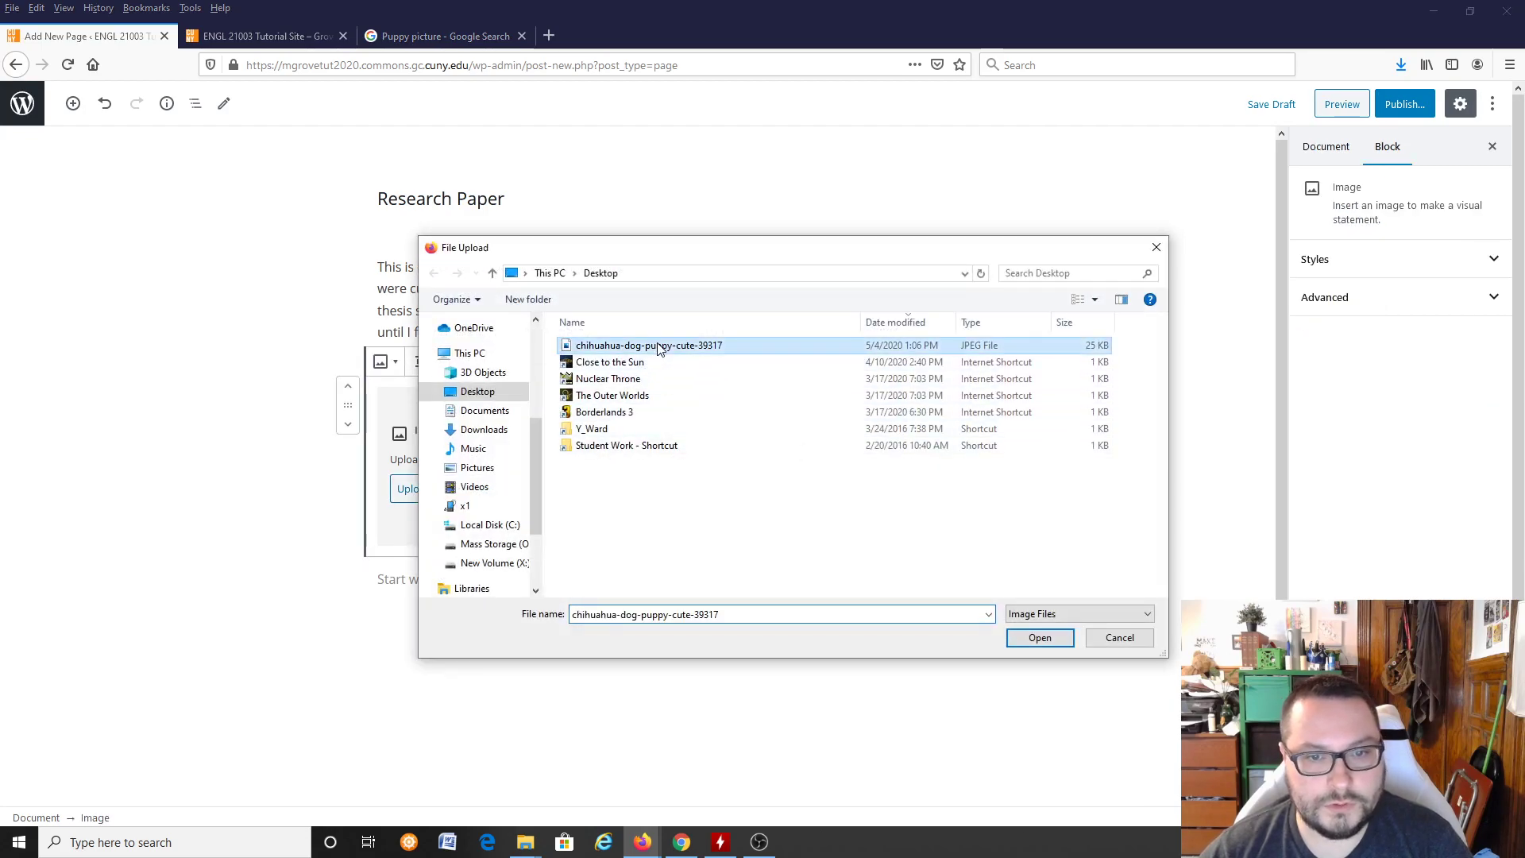
click(1035, 638)
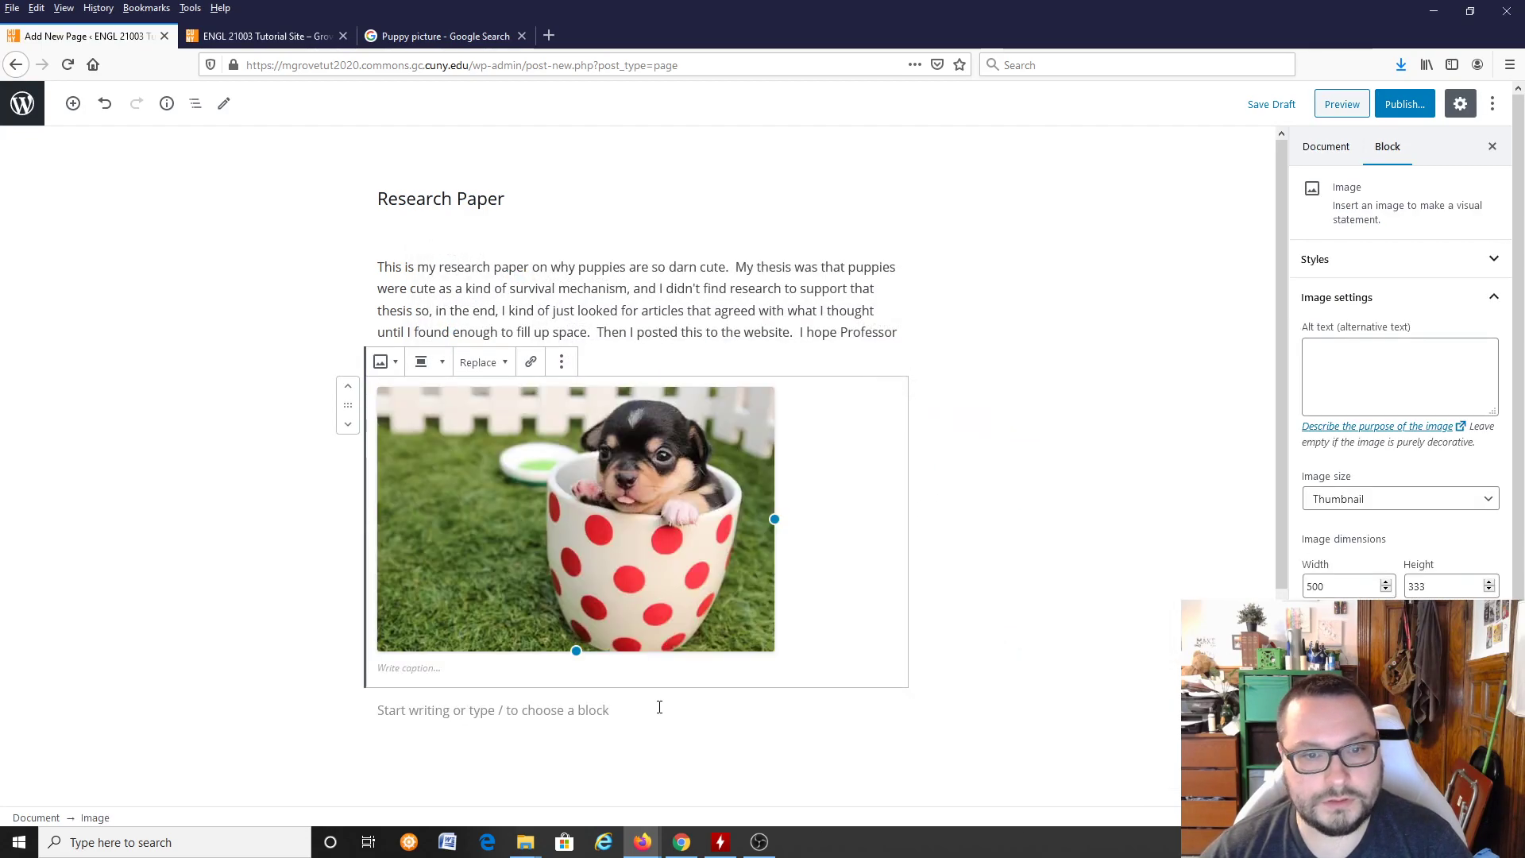
Step: Caption the puppy image "This dog is so thirsty, it's ridiculous."
click(465, 711)
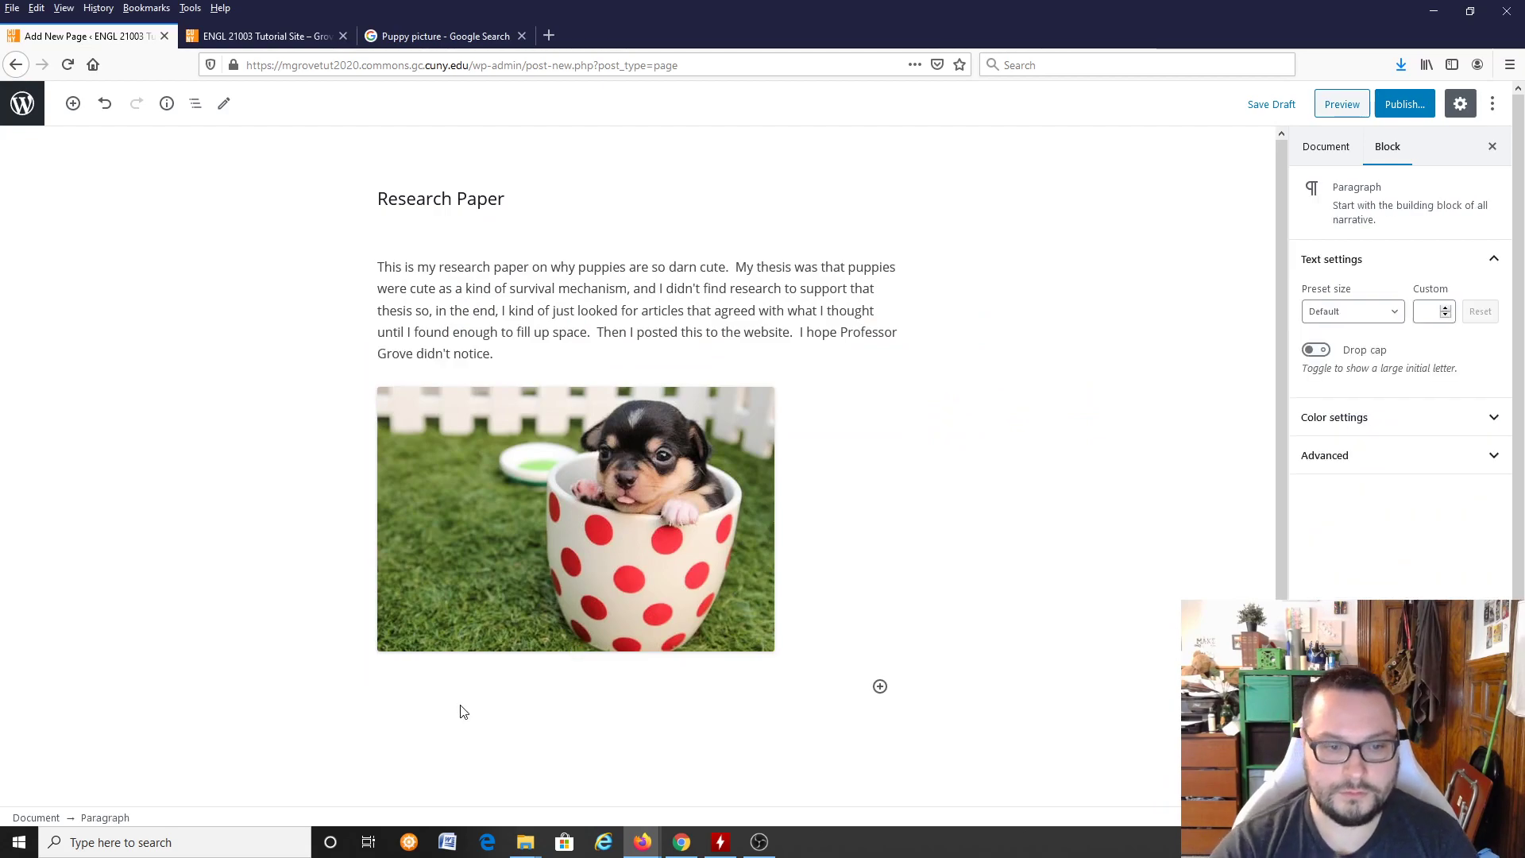
click(735, 718)
click(624, 681)
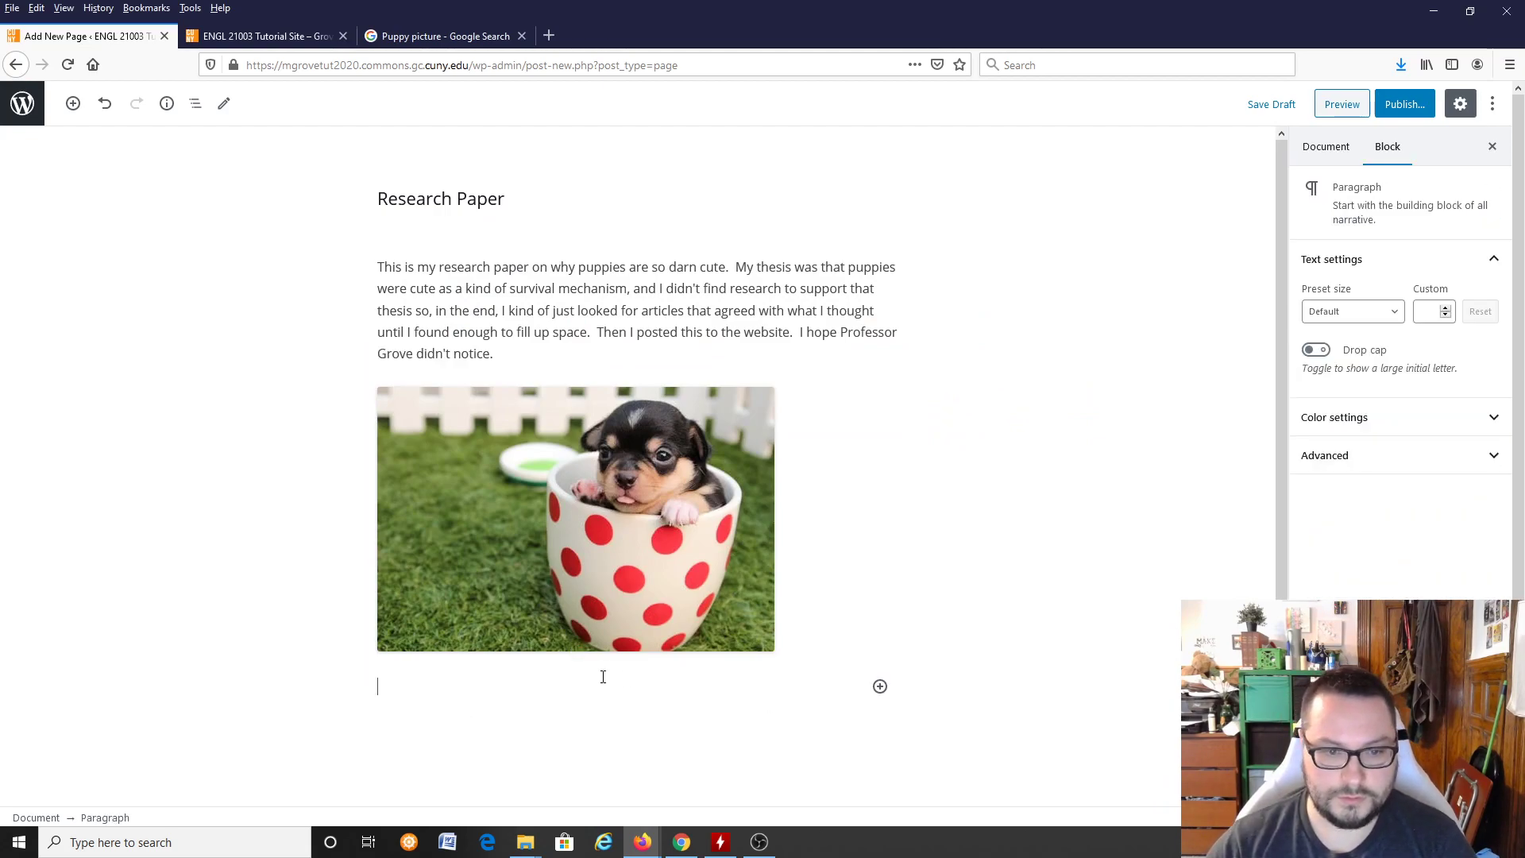
click(617, 628)
click(423, 668)
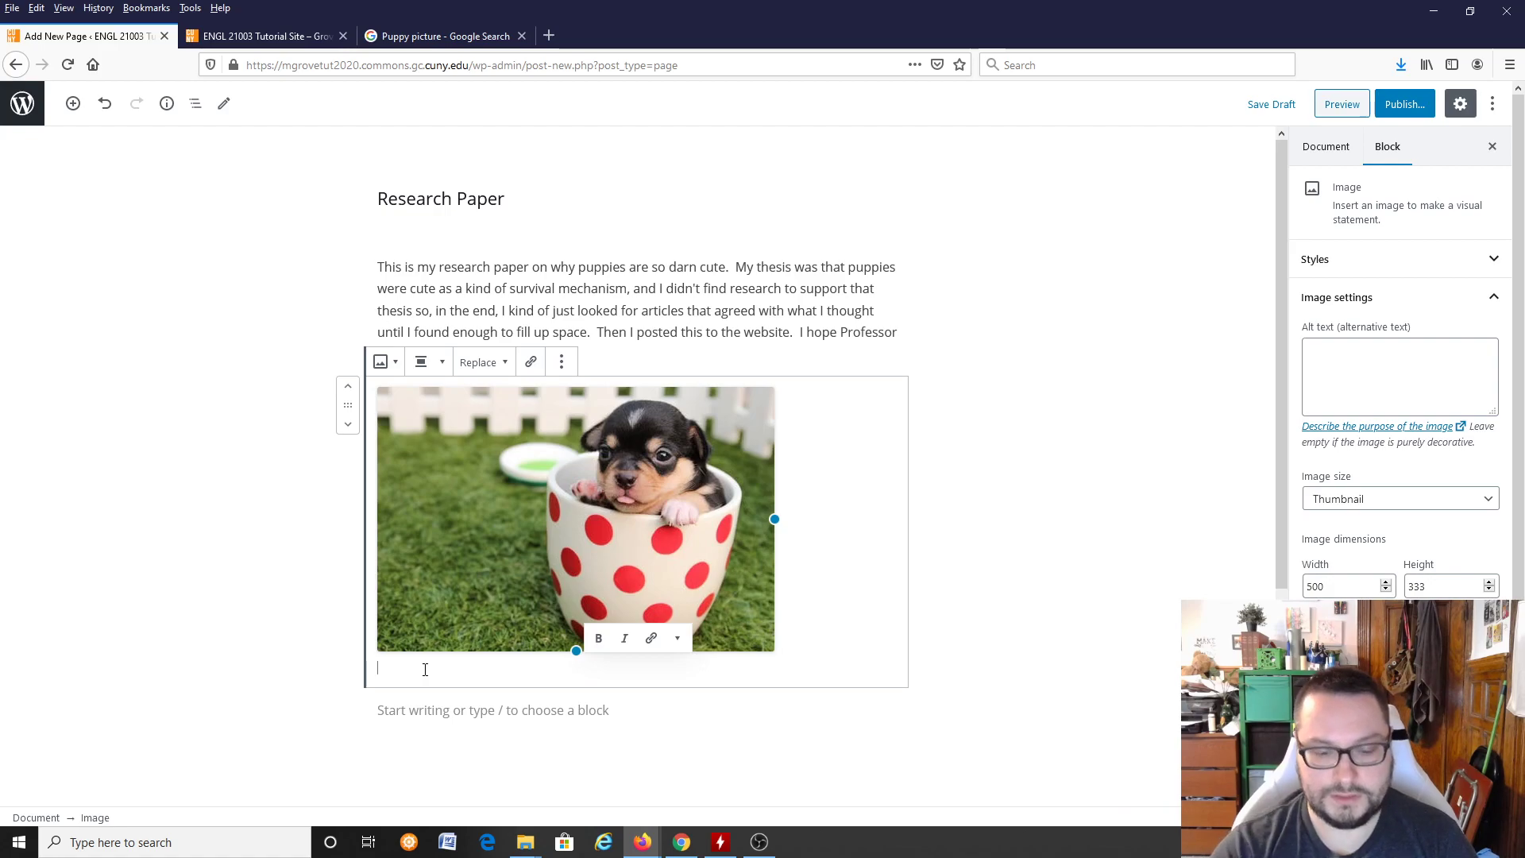
text(This dog is)
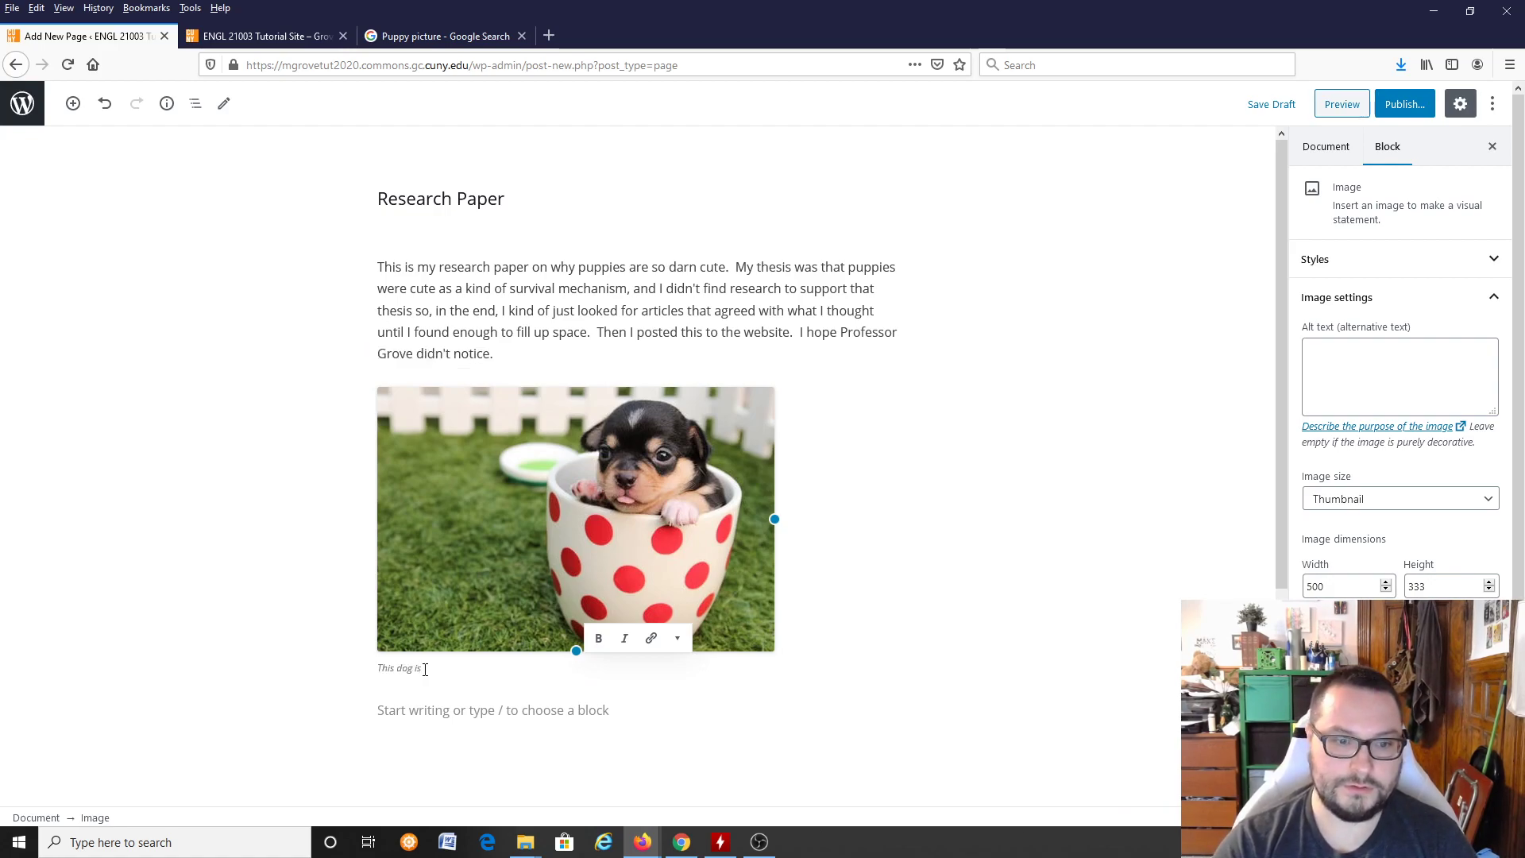
text( so thirsty, it's ridiculous.)
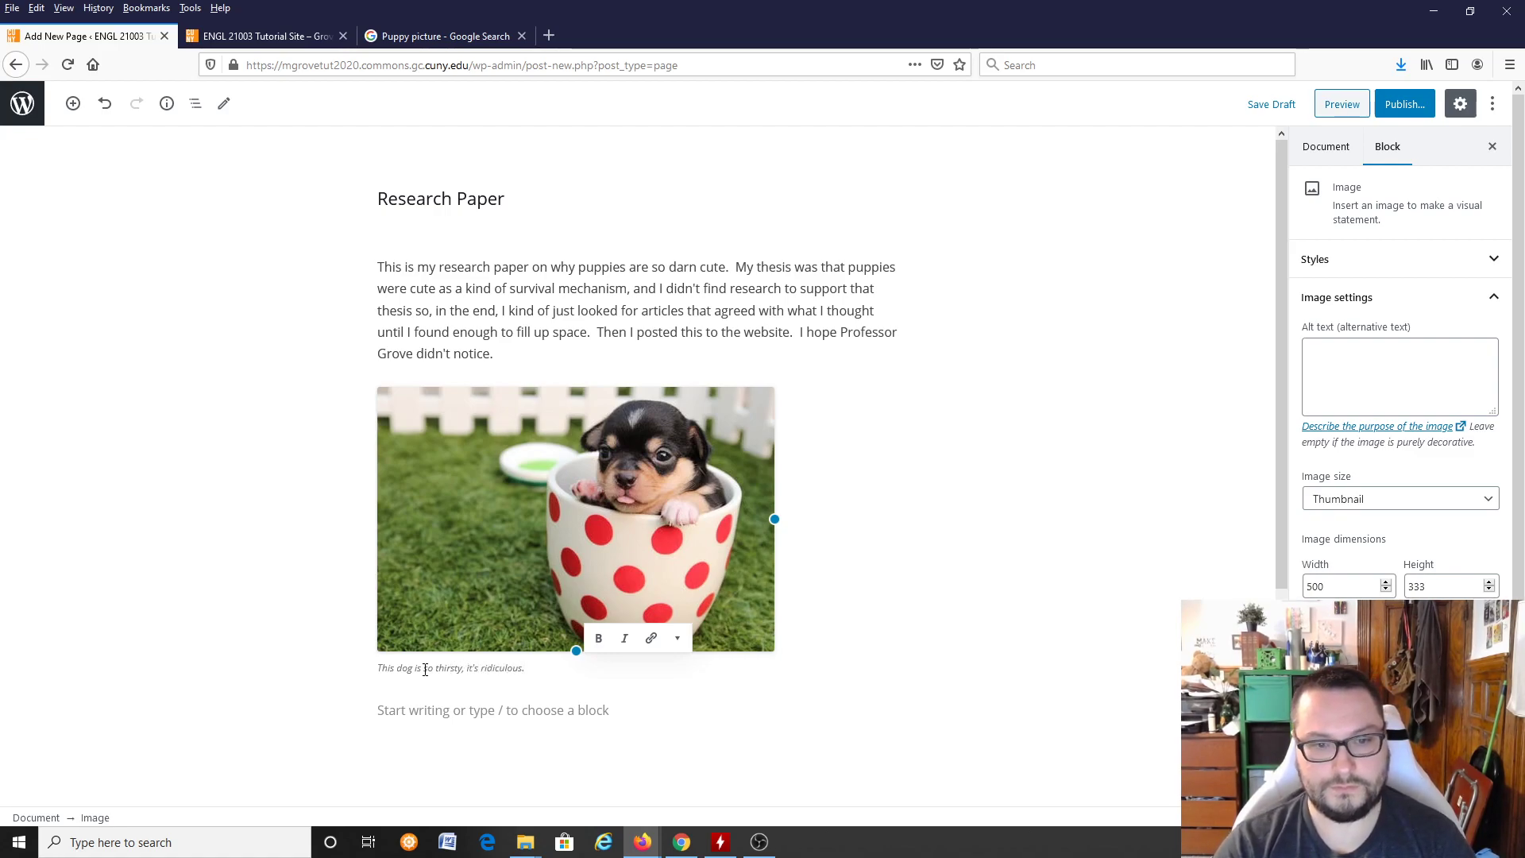
Step: Below the image, write "Not all puppies are cute. As you can see, this particular pup really wants us to think he's cute."
click(585, 715)
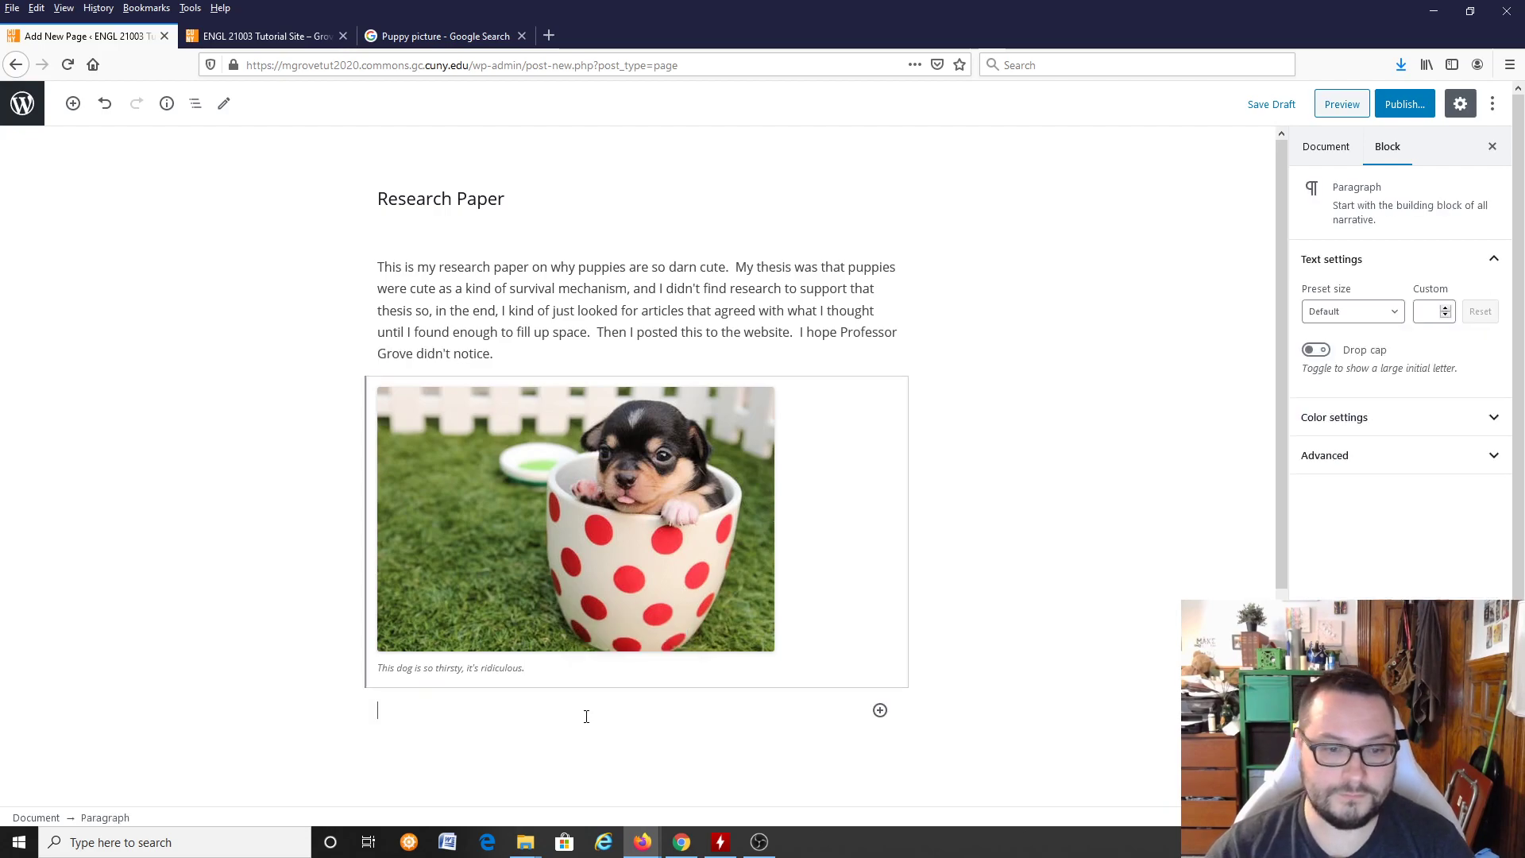
text(Not all p)
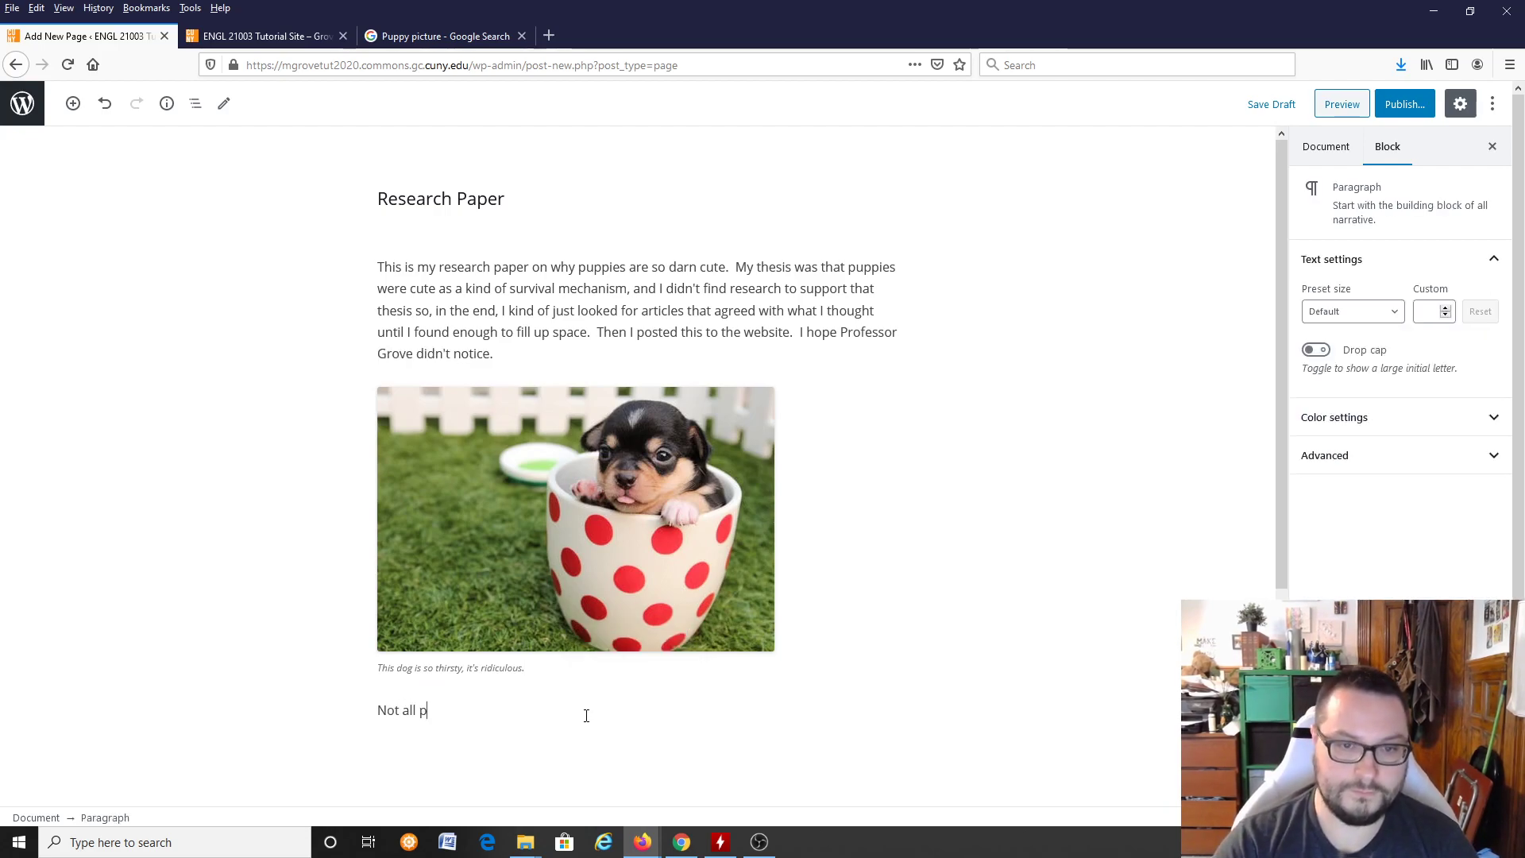
text(uppies are cute.  A)
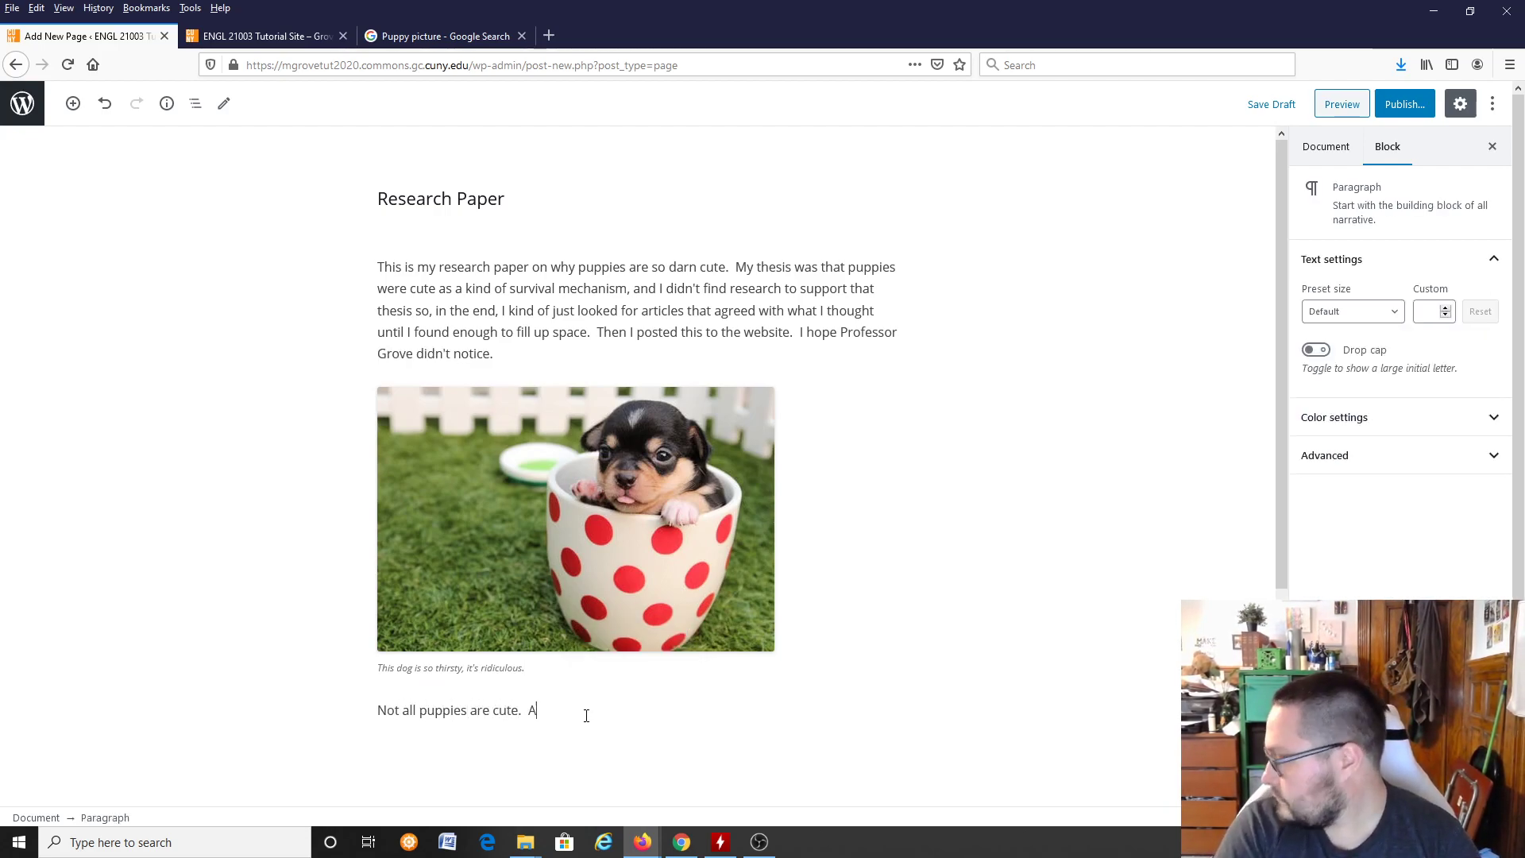
text(s you can see, this pa)
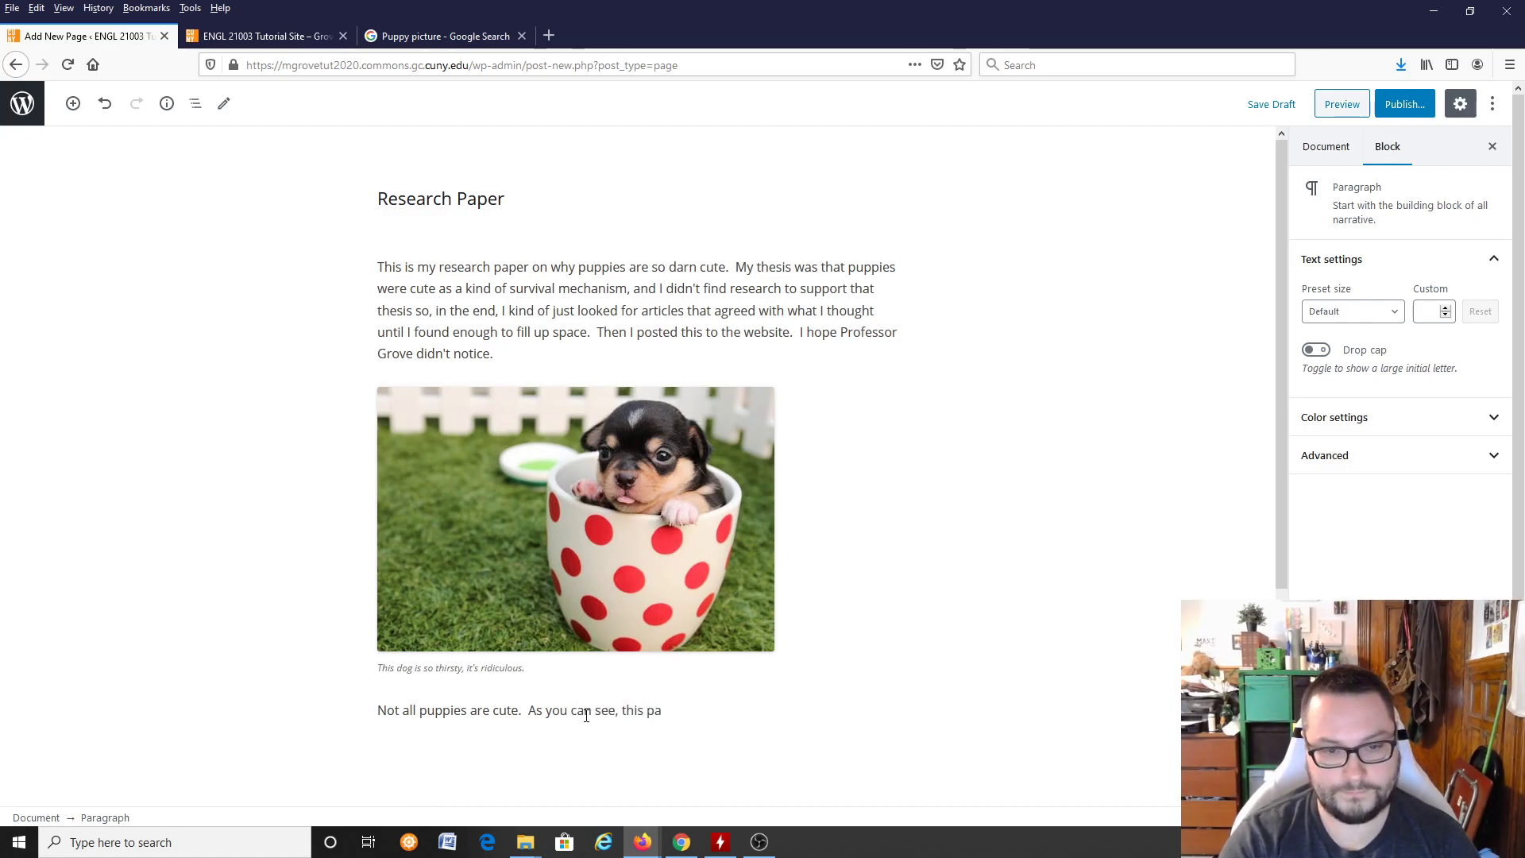
text(rticular pup)
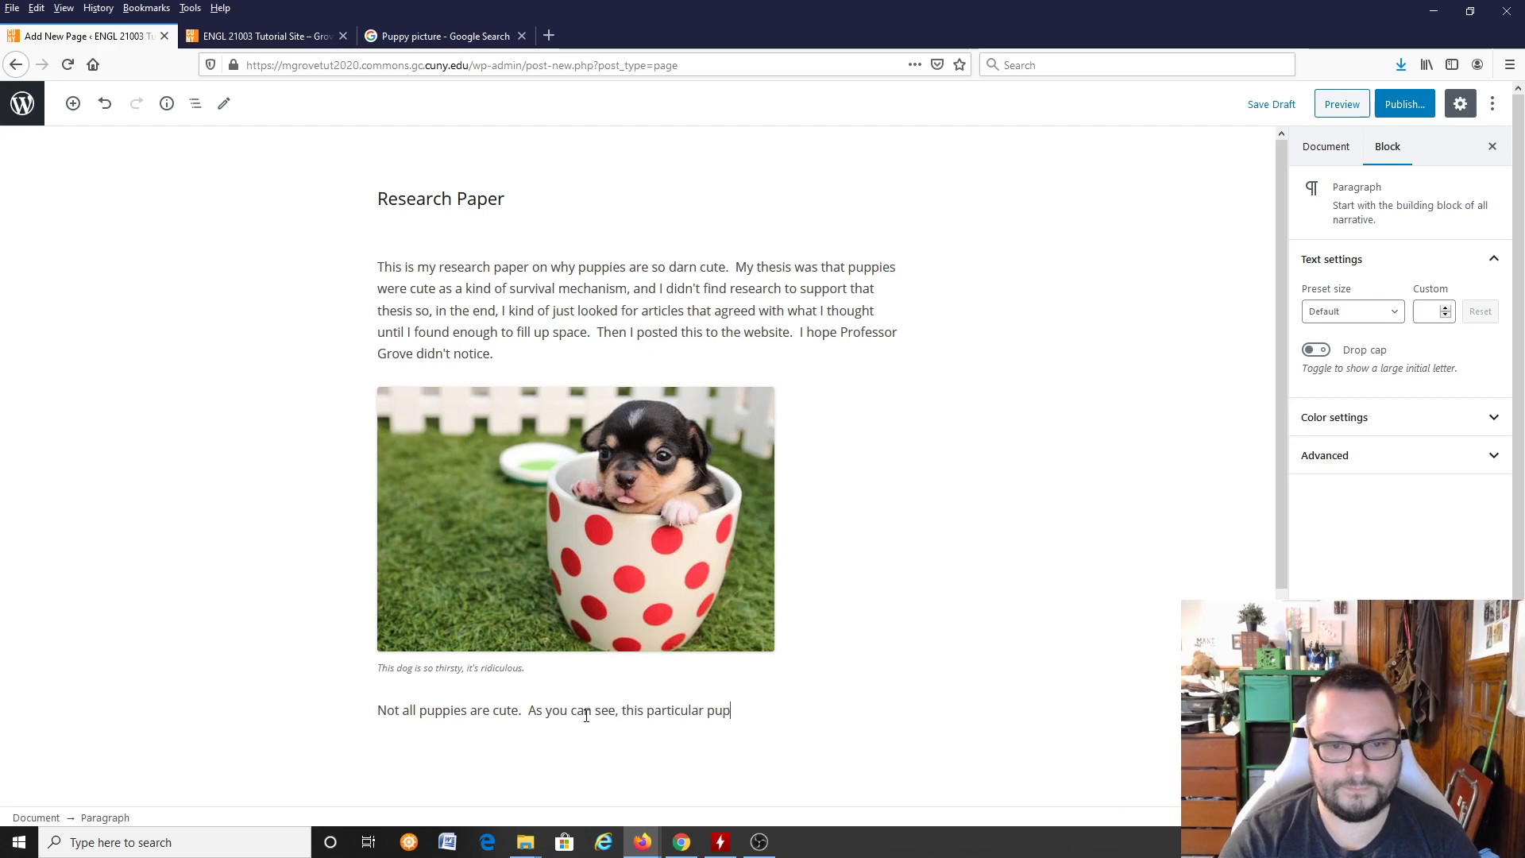
text( really wants us to think he's cute.  He')
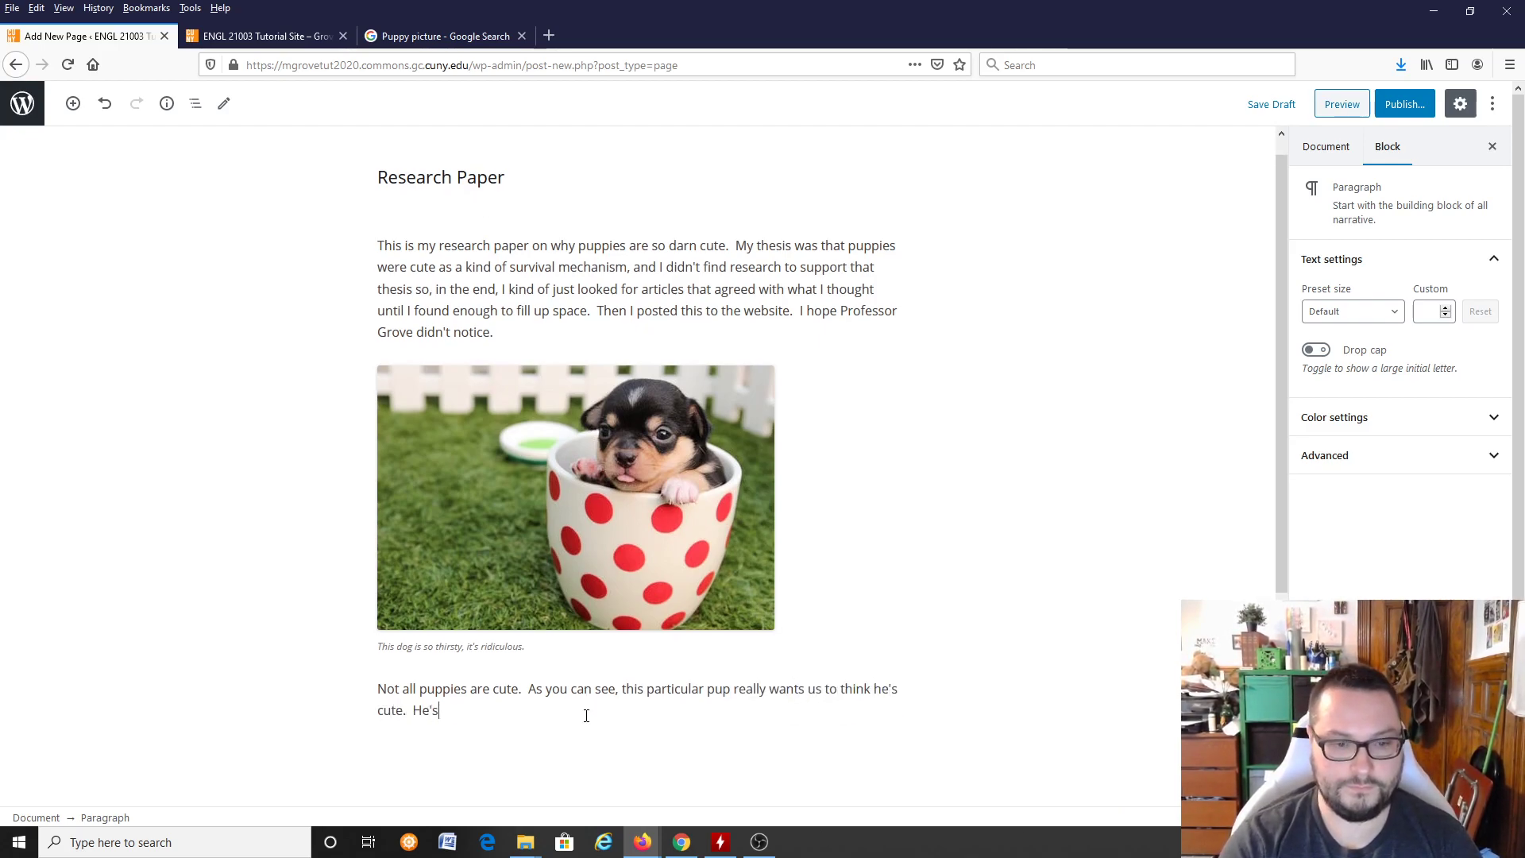
text(s trying too hard!)
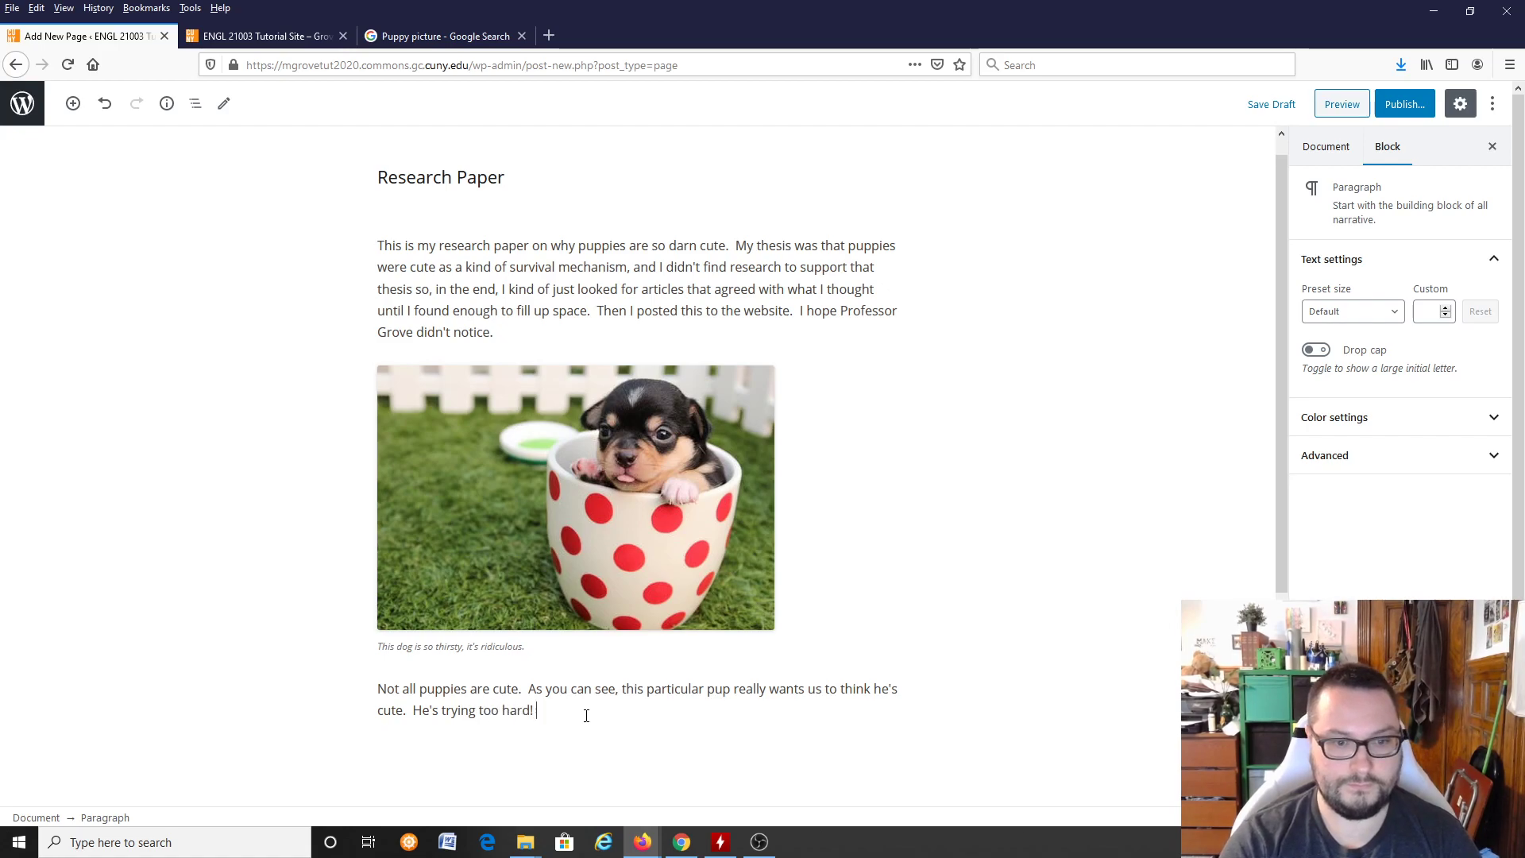
text(  But a really cute puppy do)
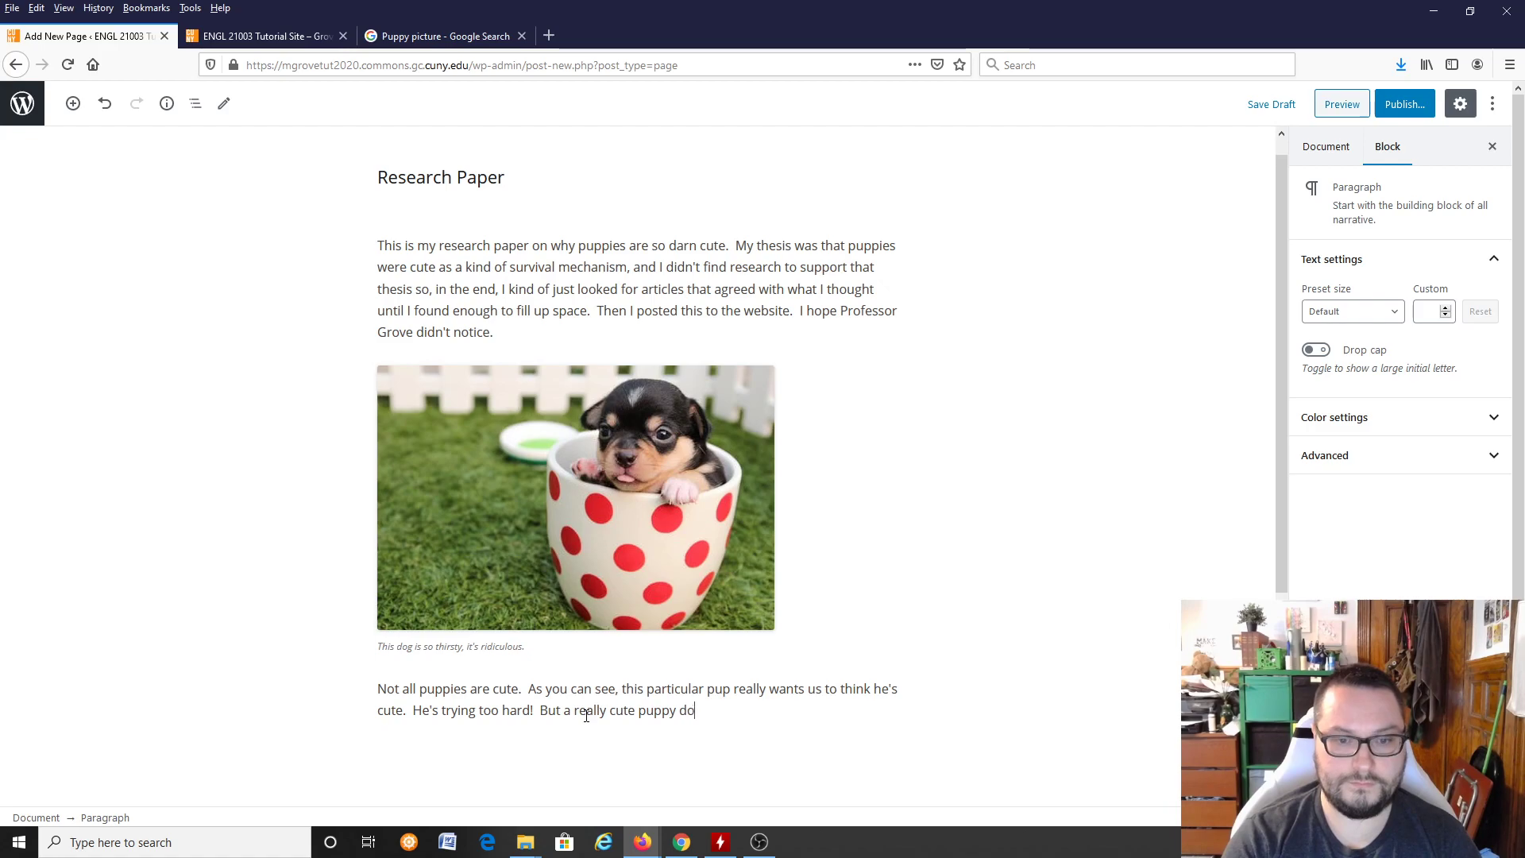
text(esn't need to try har)
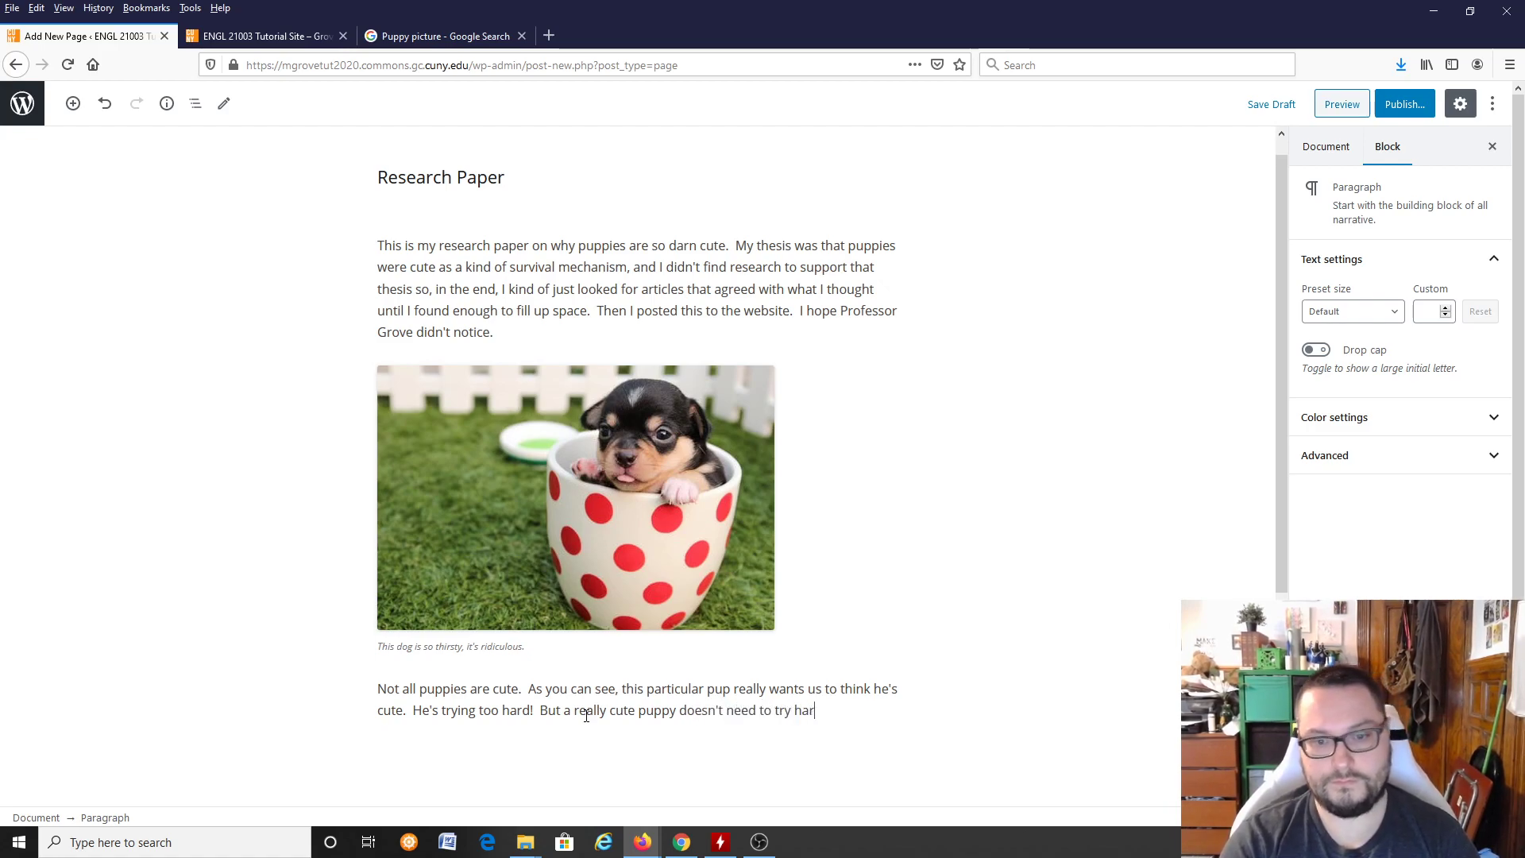
text(d.  Like this guy here:)
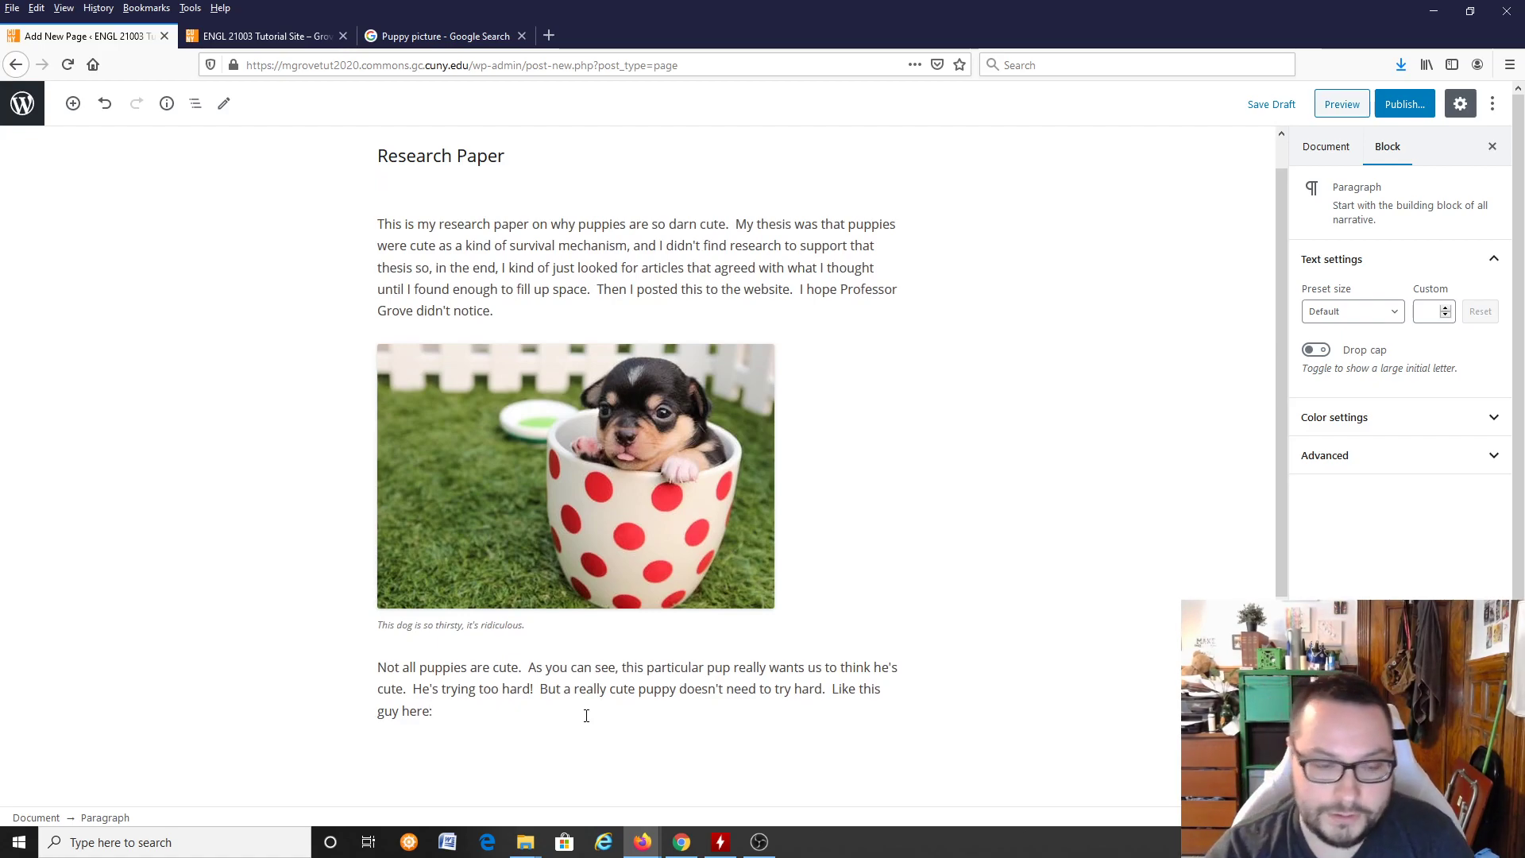
Step: Continue with "He's trying too hard! But a really cute puppy doesn't need to try hard. Like this guy here:" and start a new paragraph
key(Return)
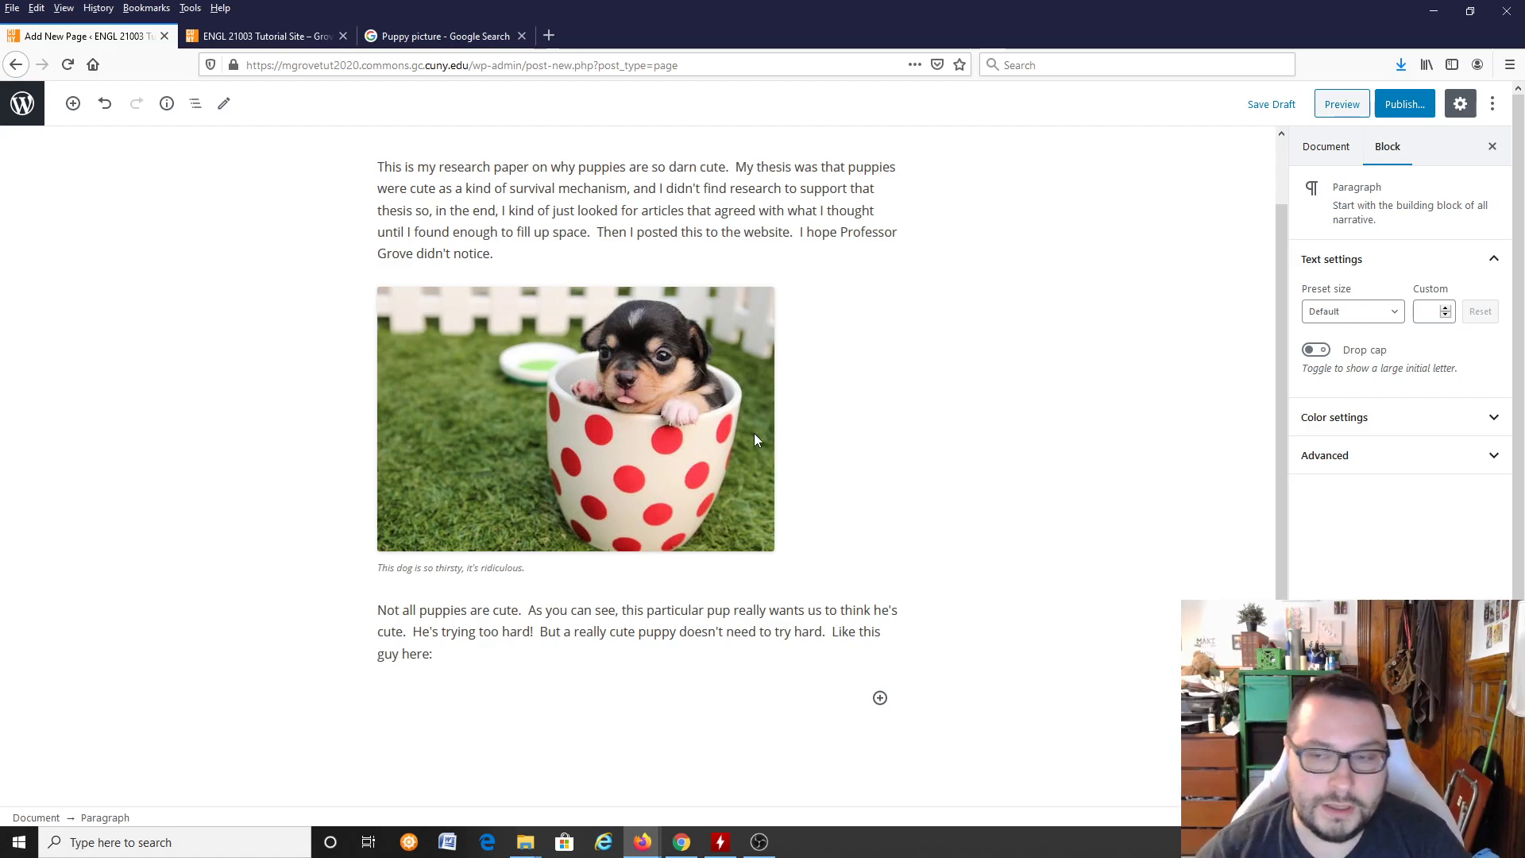
Step: Review the page draft from title to last paragraph, along with its document settings and the paragraph's block settings
scroll(913, 499, up, 2)
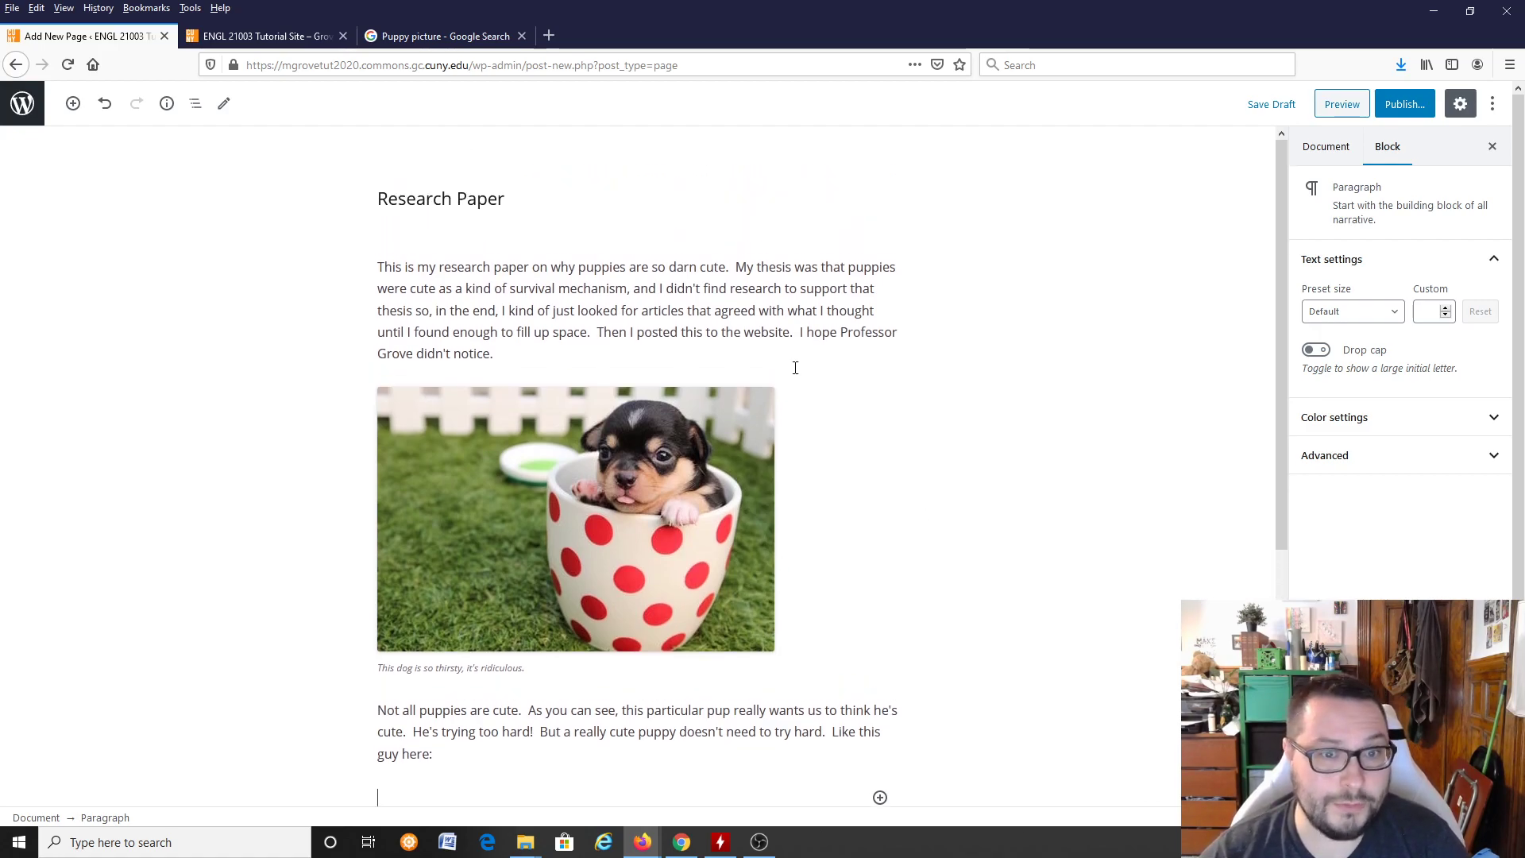
scroll(741, 491, down, 5)
scroll(803, 463, up, 5)
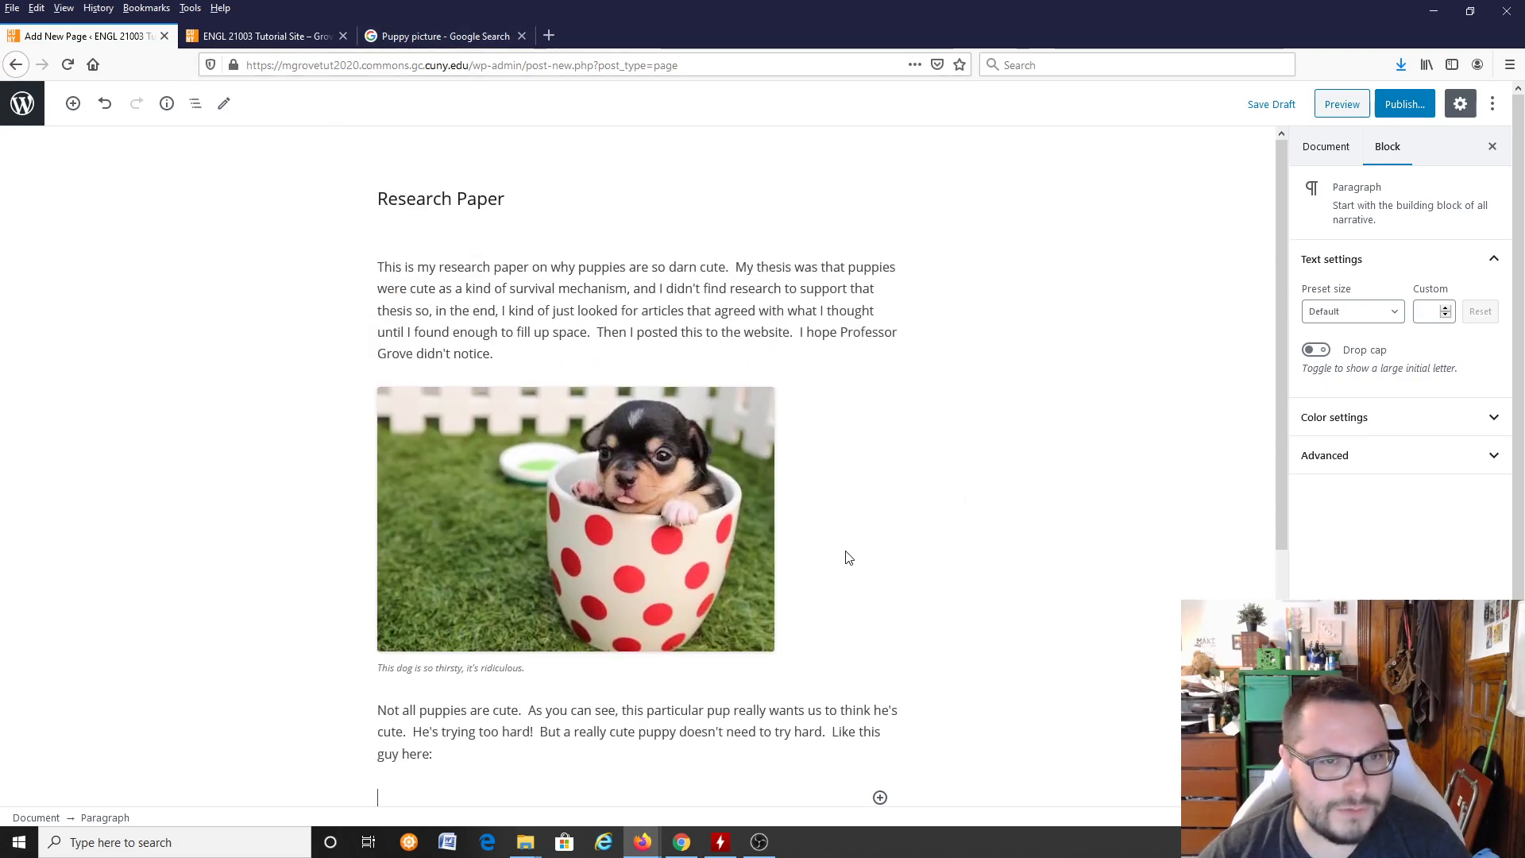
scroll(787, 528, down, 1)
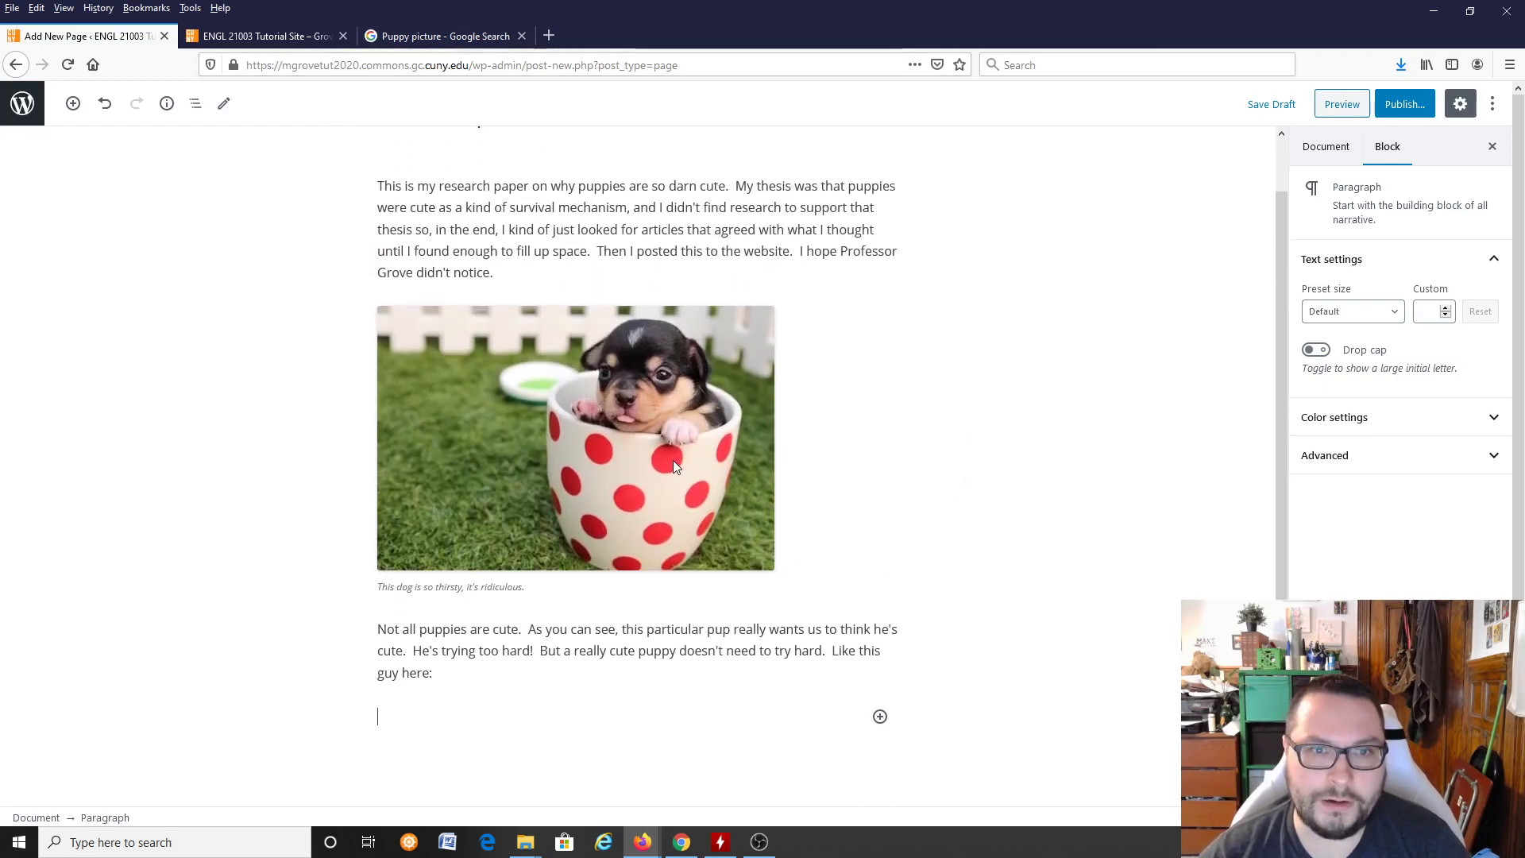
scroll(989, 407, up, 2)
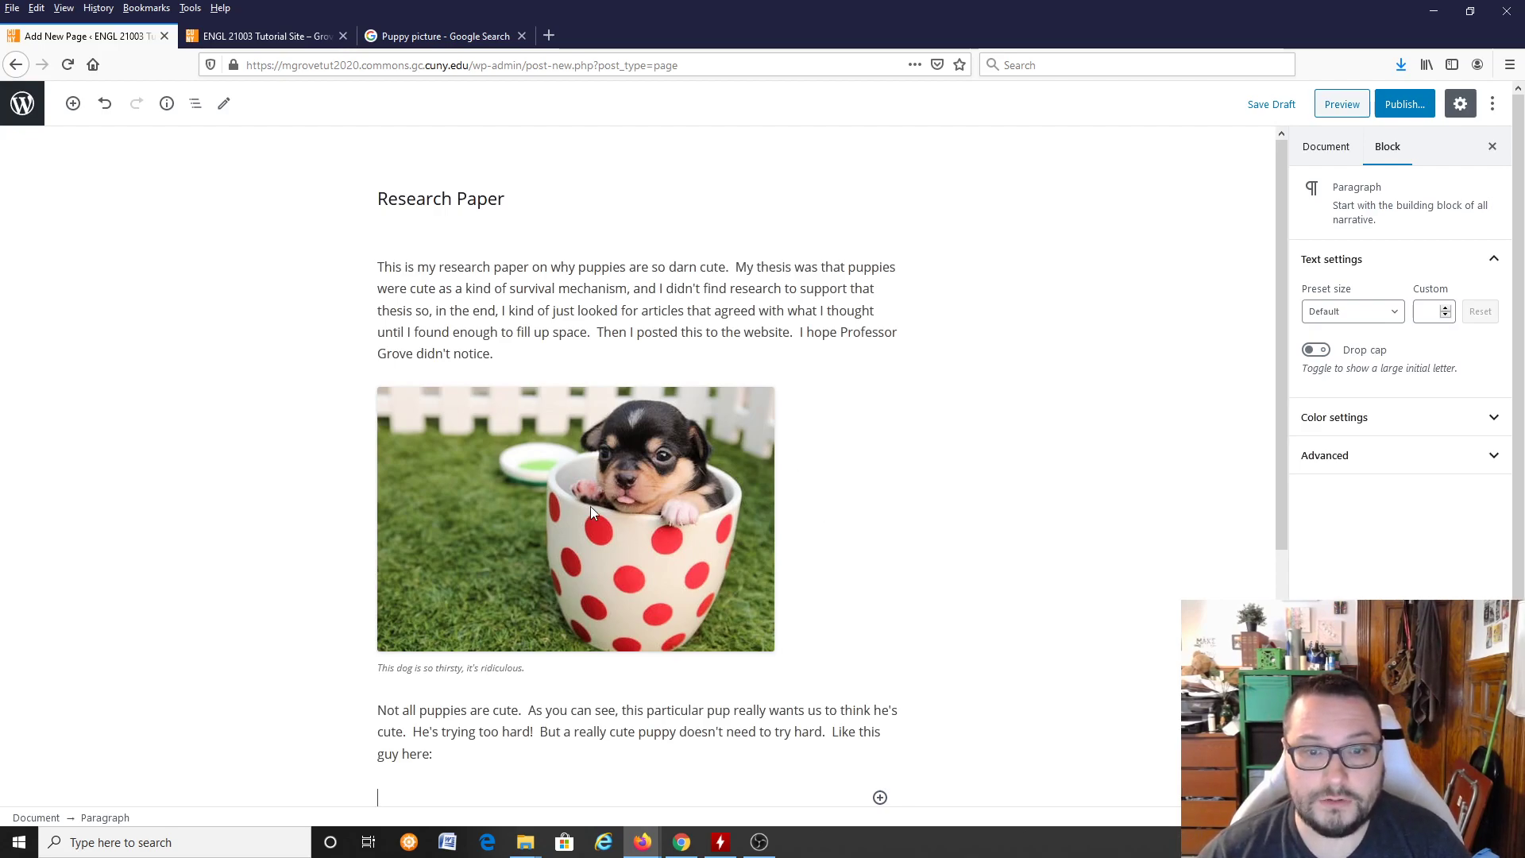
scroll(531, 508, down, 2)
scroll(556, 524, up, 1)
click(1318, 151)
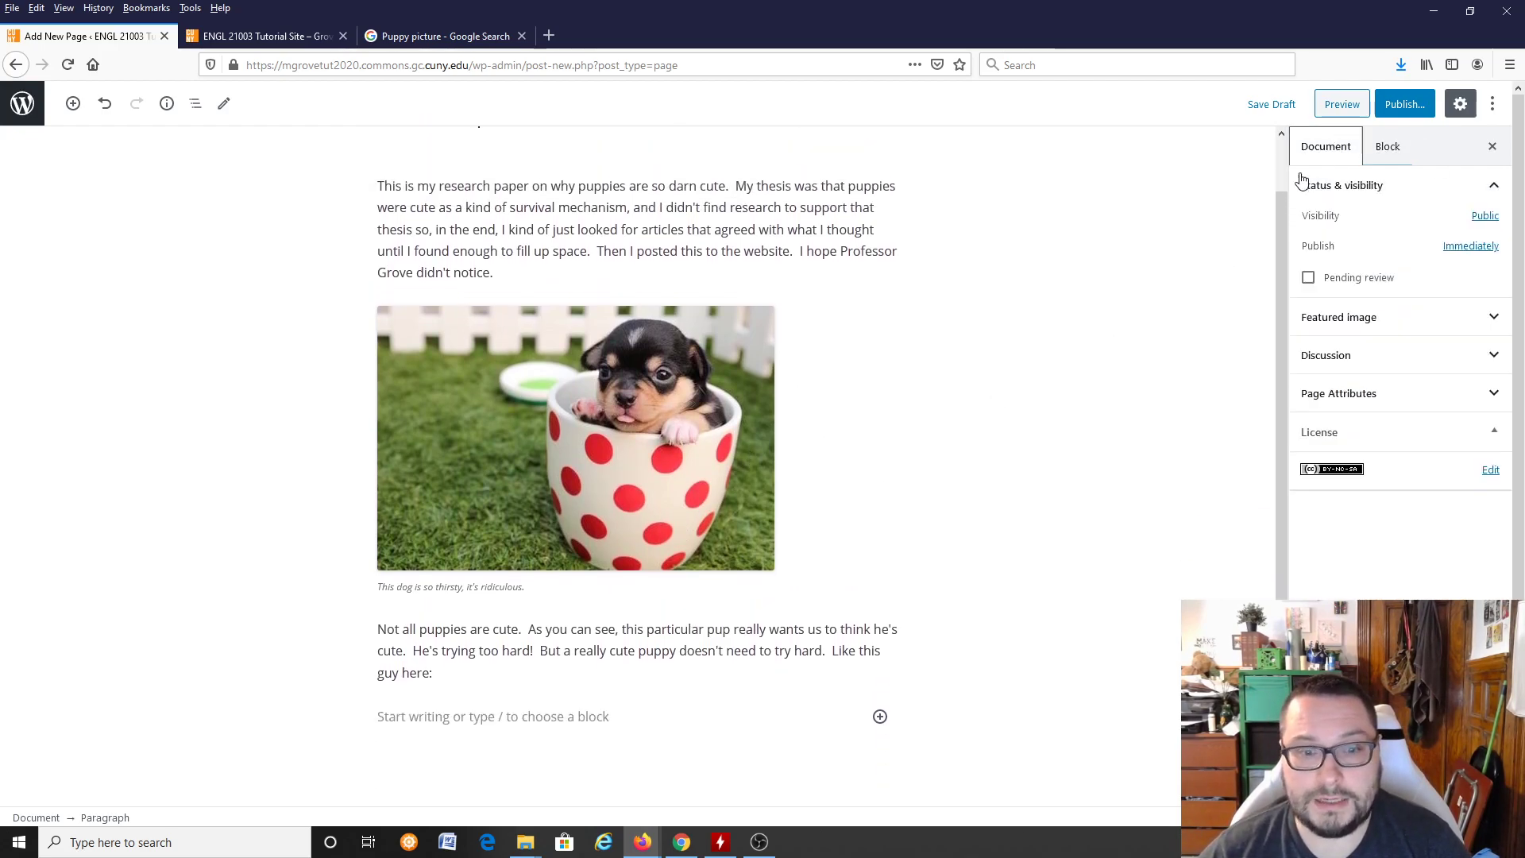
scroll(1057, 541, down, 2)
scroll(1017, 508, up, 2)
scroll(930, 445, down, 3)
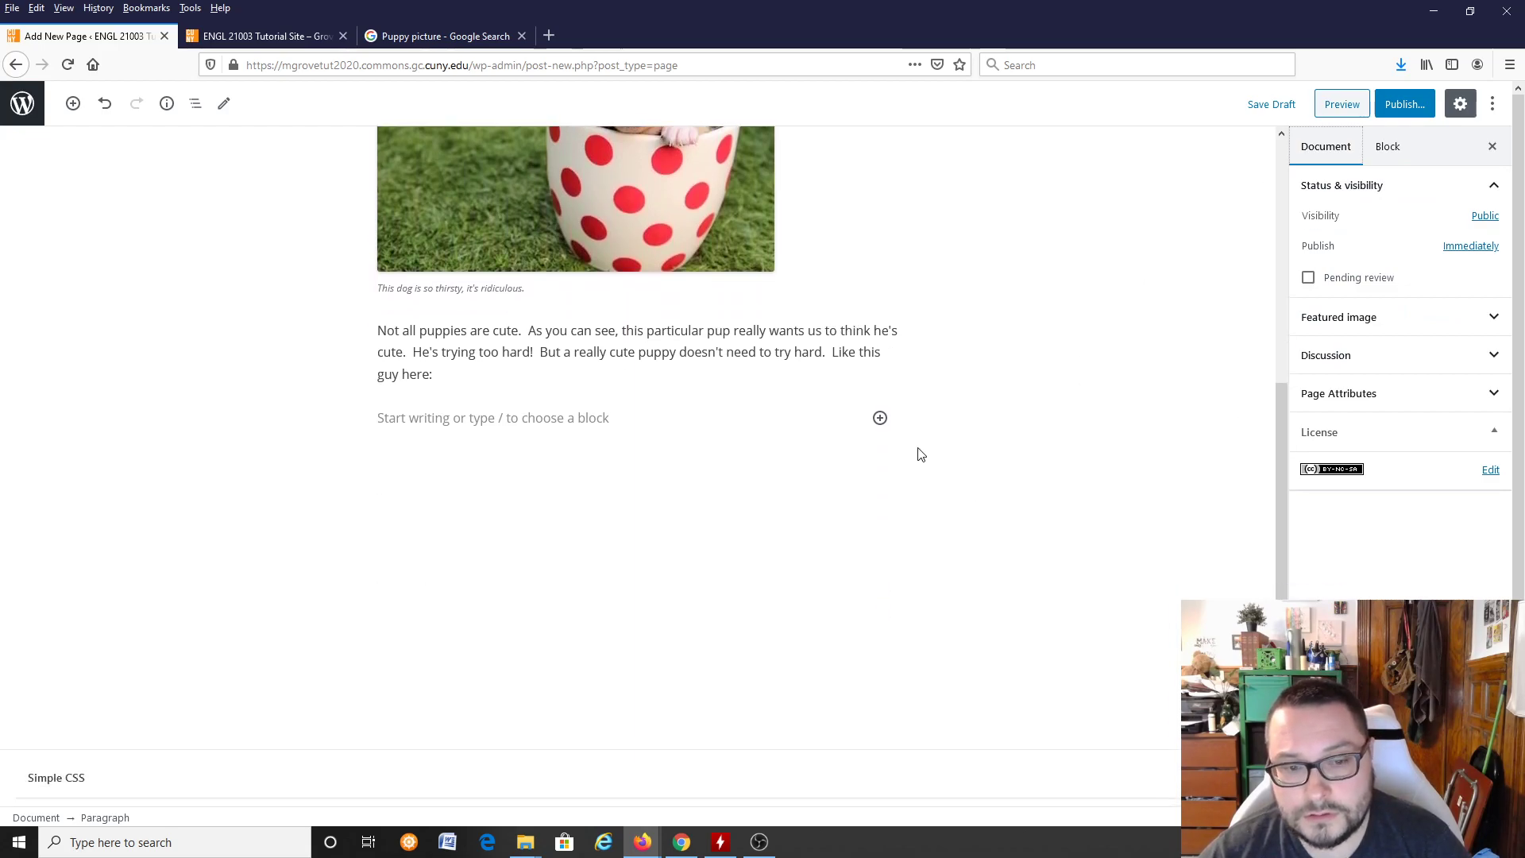
scroll(917, 457, up, 3)
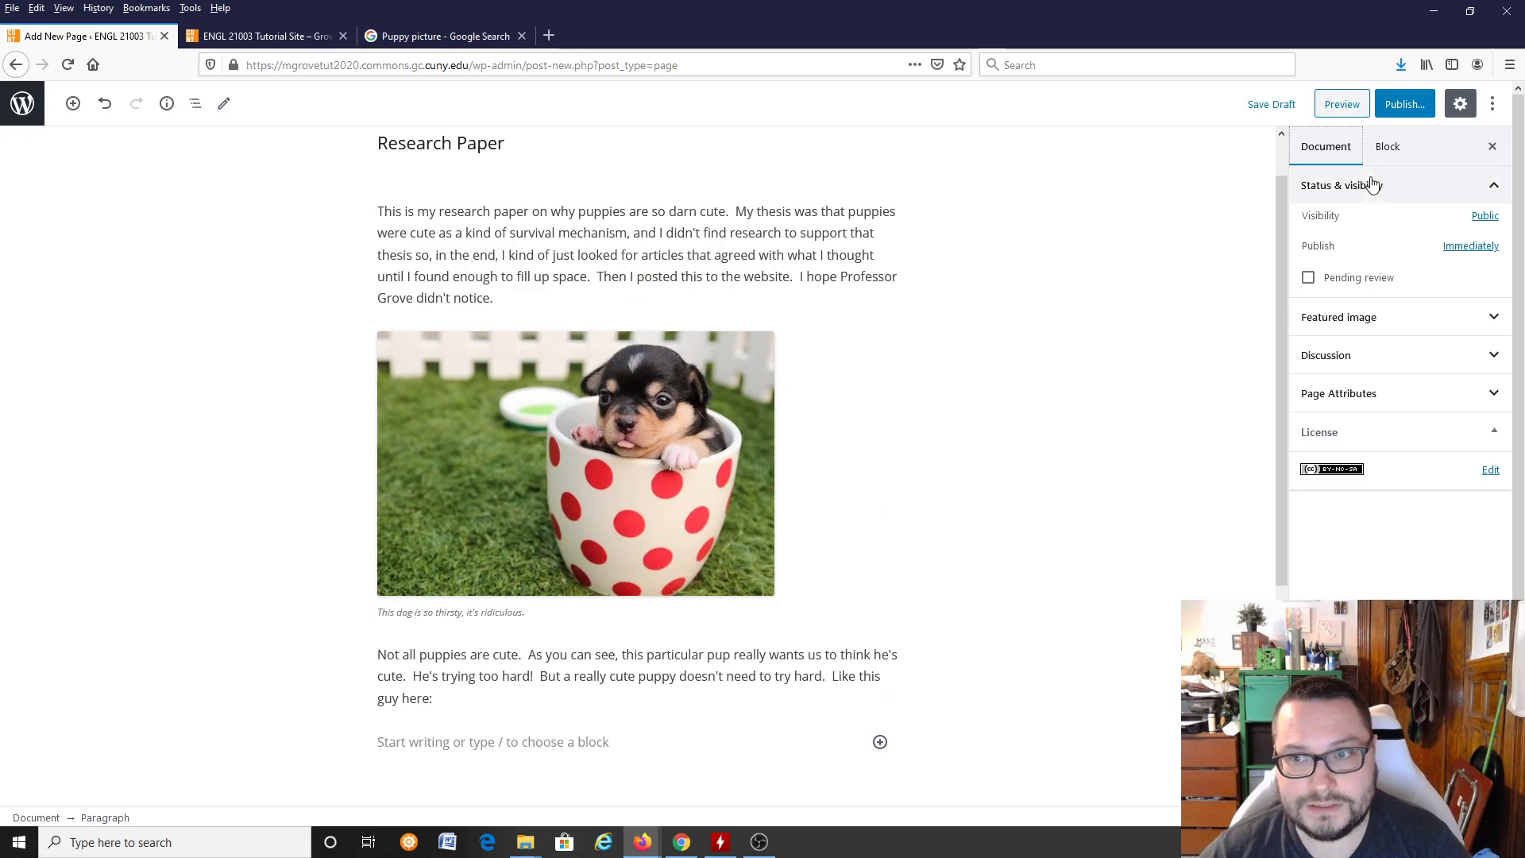
click(1387, 149)
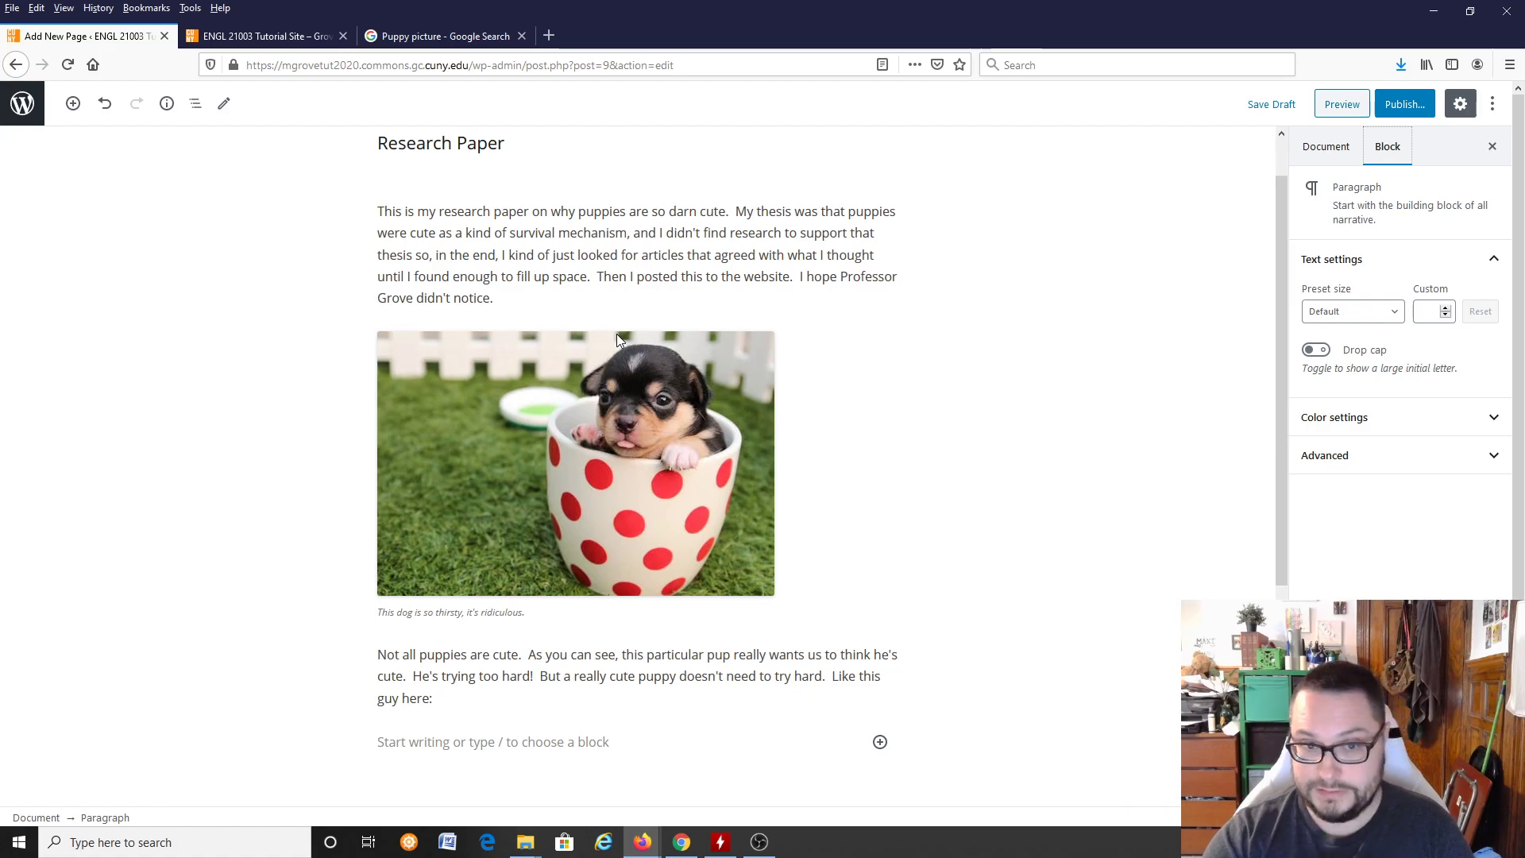
Step: Switch to the Google puppy image results, select the golden puppy picture from Dogtime and copy its image address
click(455, 48)
click(743, 201)
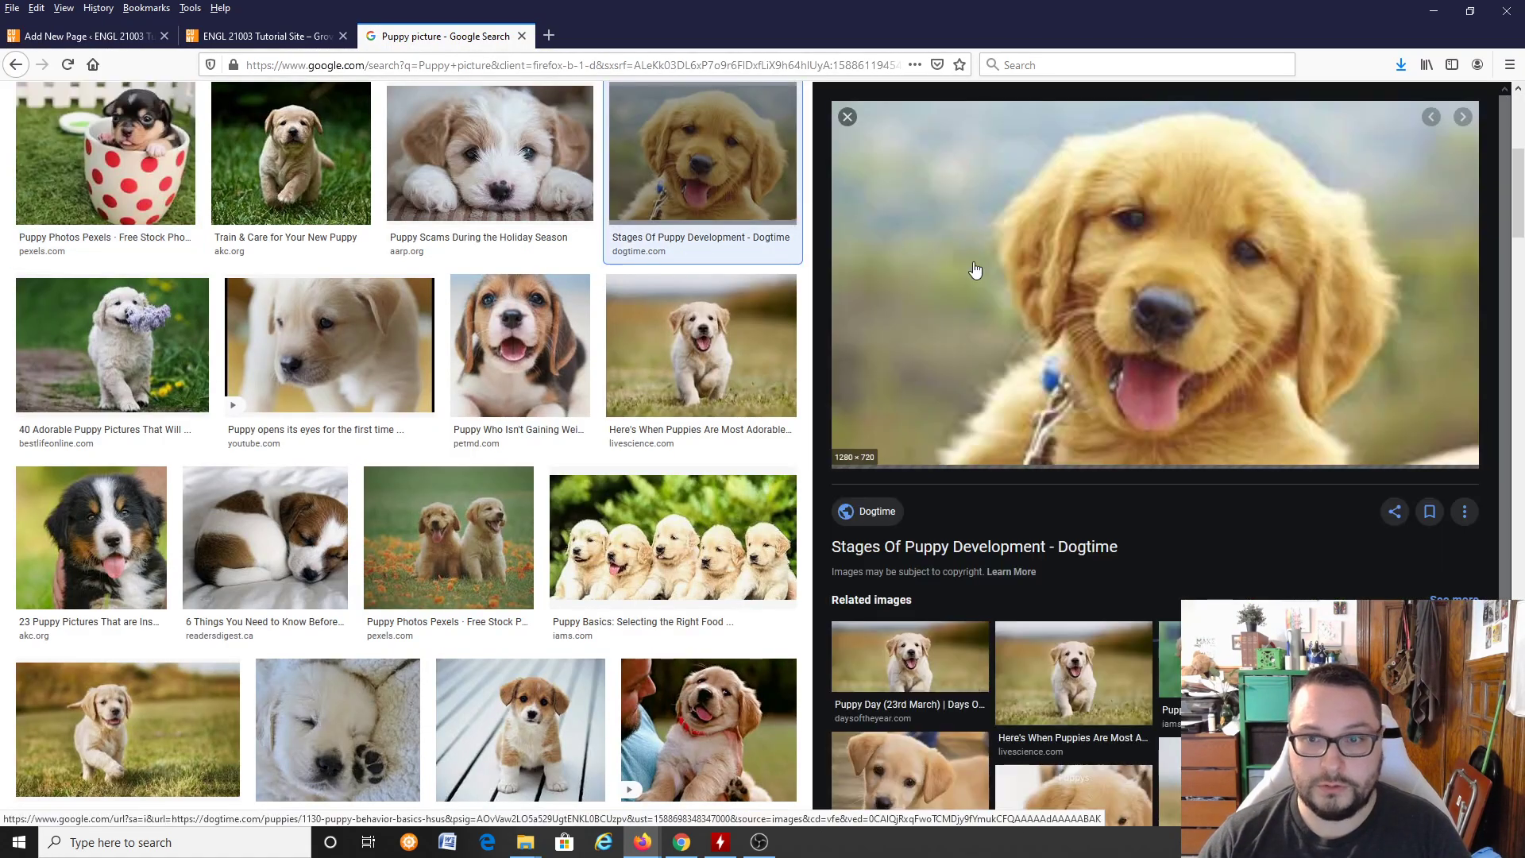
right_click(1126, 302)
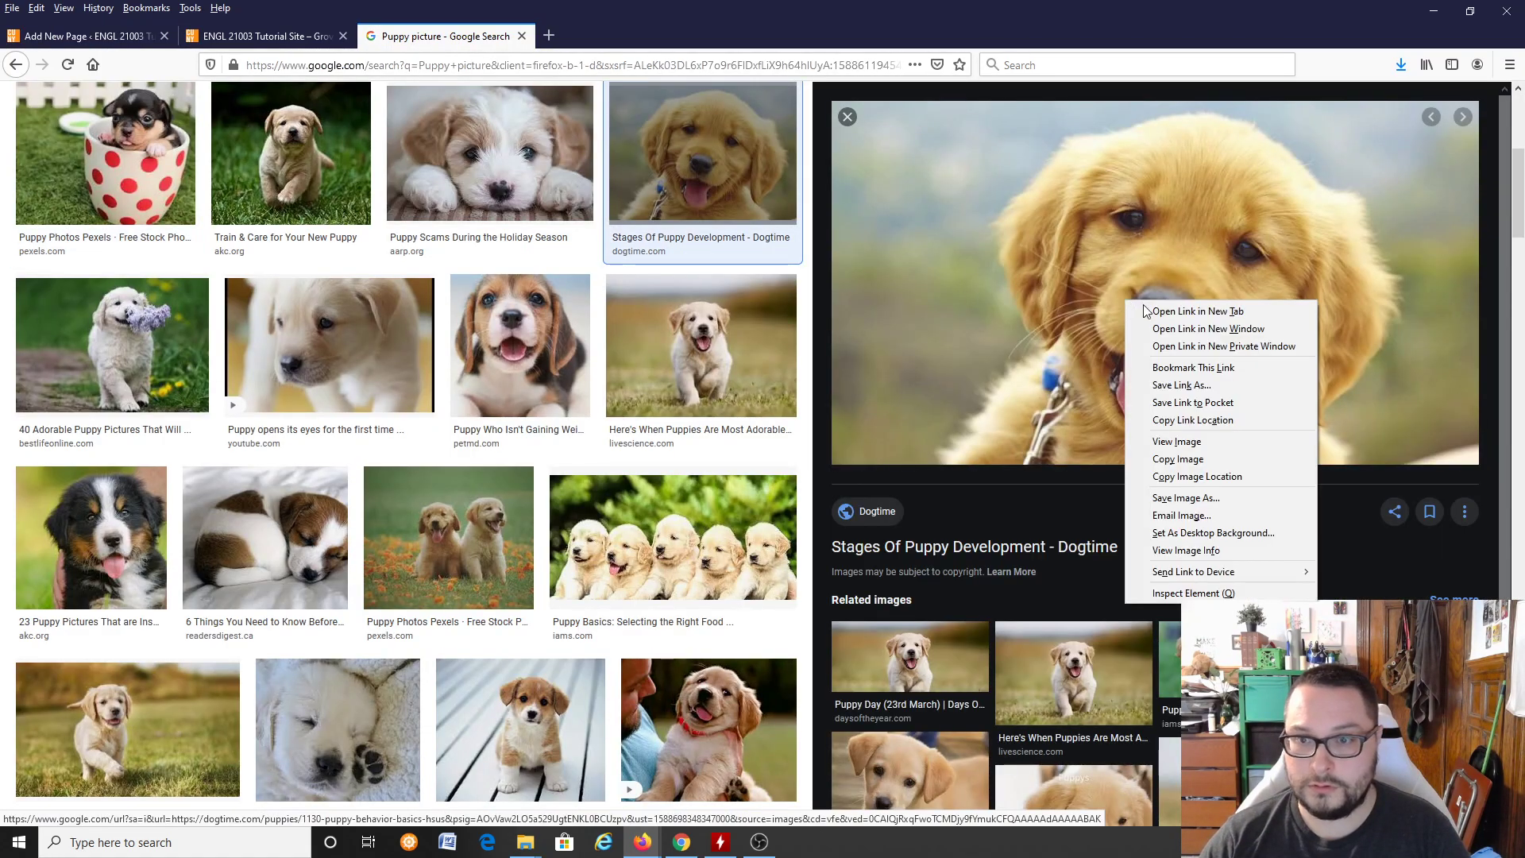
click(1197, 477)
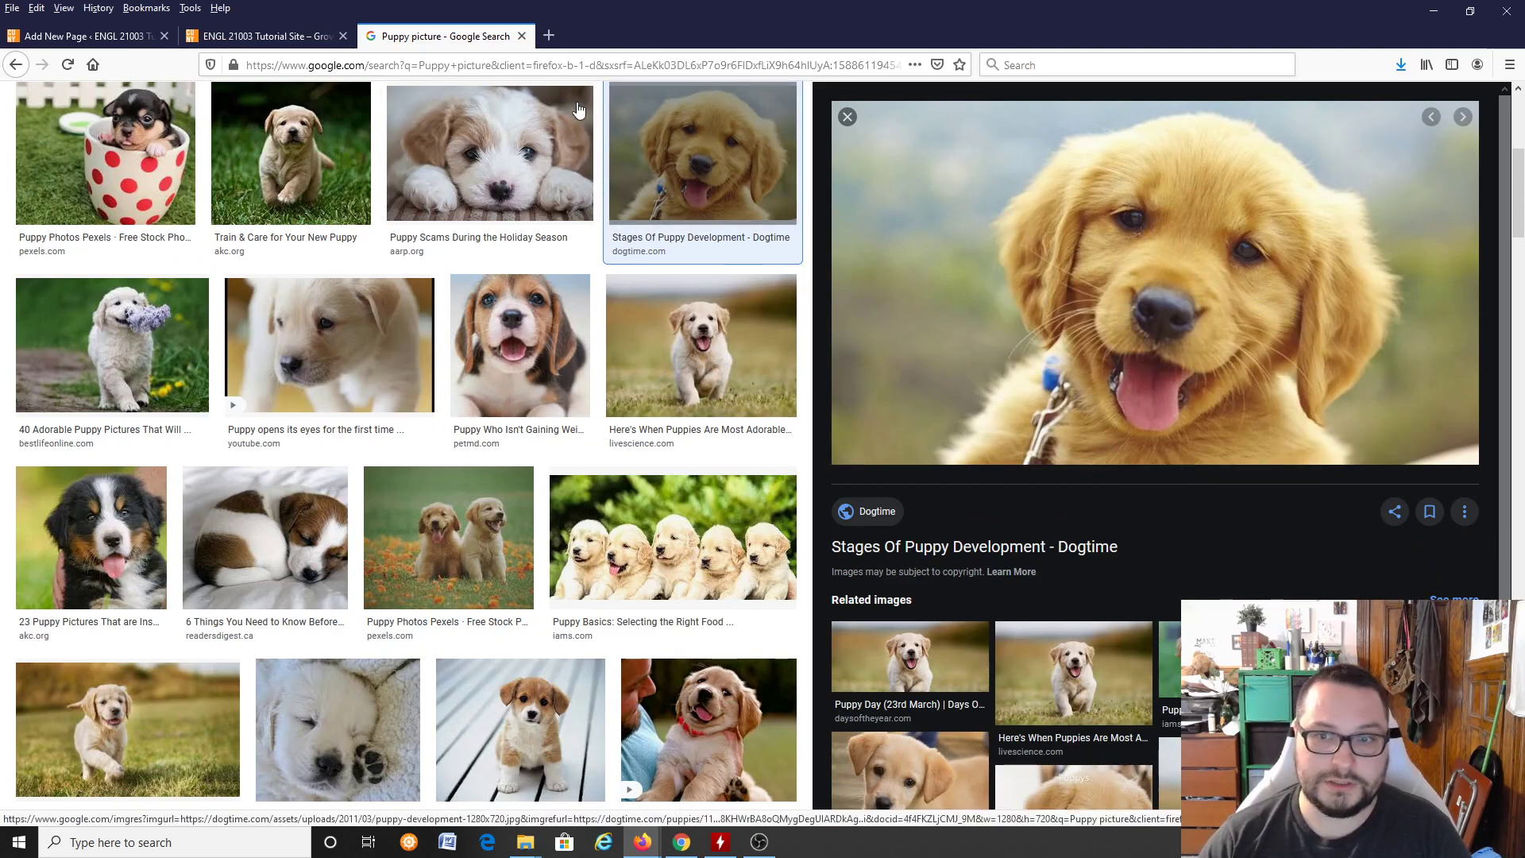
Step: Back in the page draft, add an image block below the last paragraph and insert the golden puppy picture from the copied URL
click(252, 42)
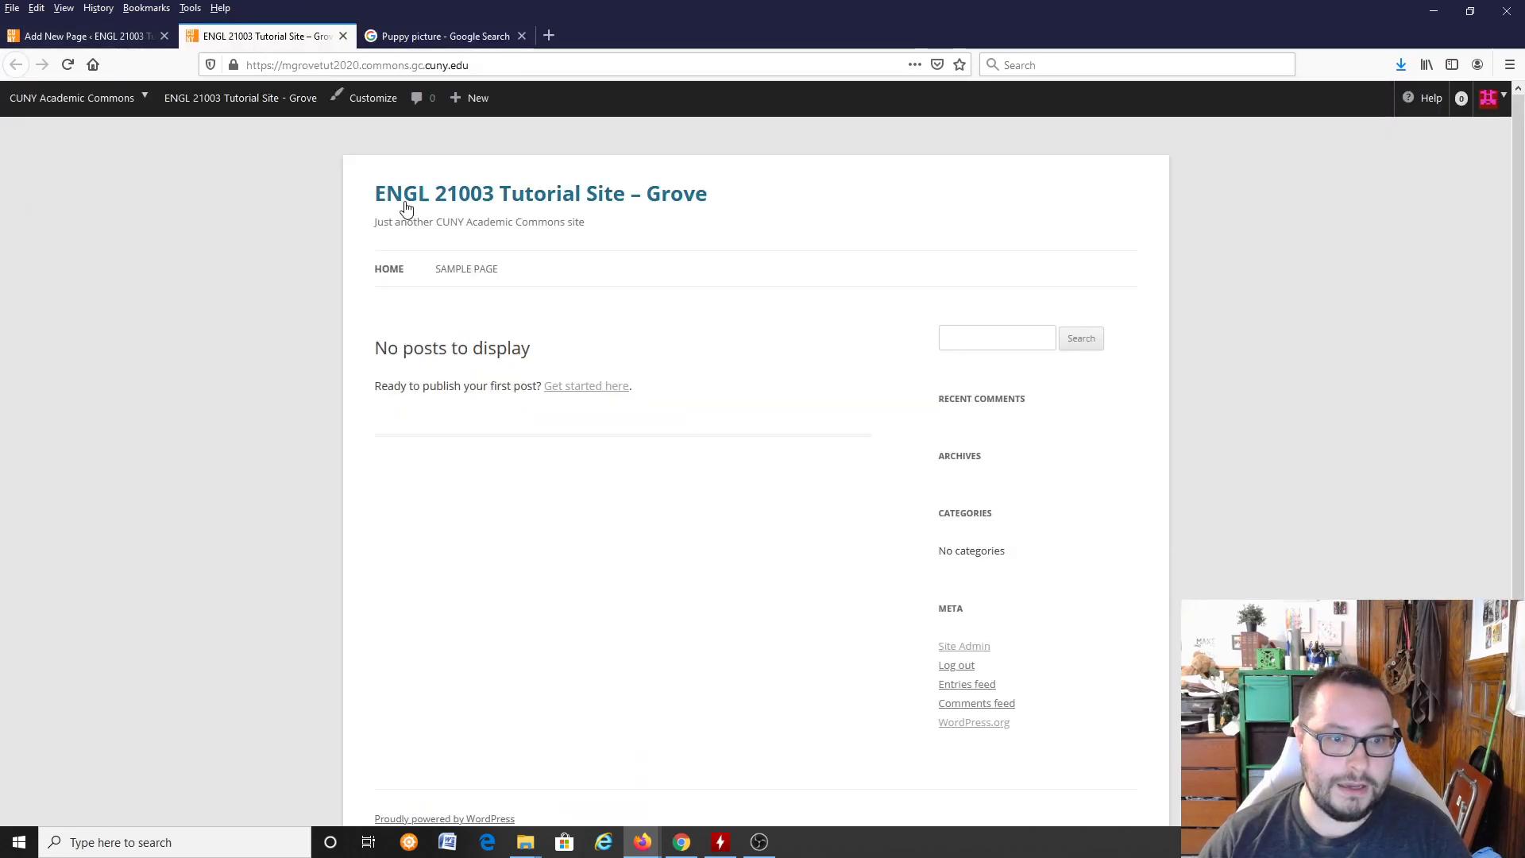
click(78, 35)
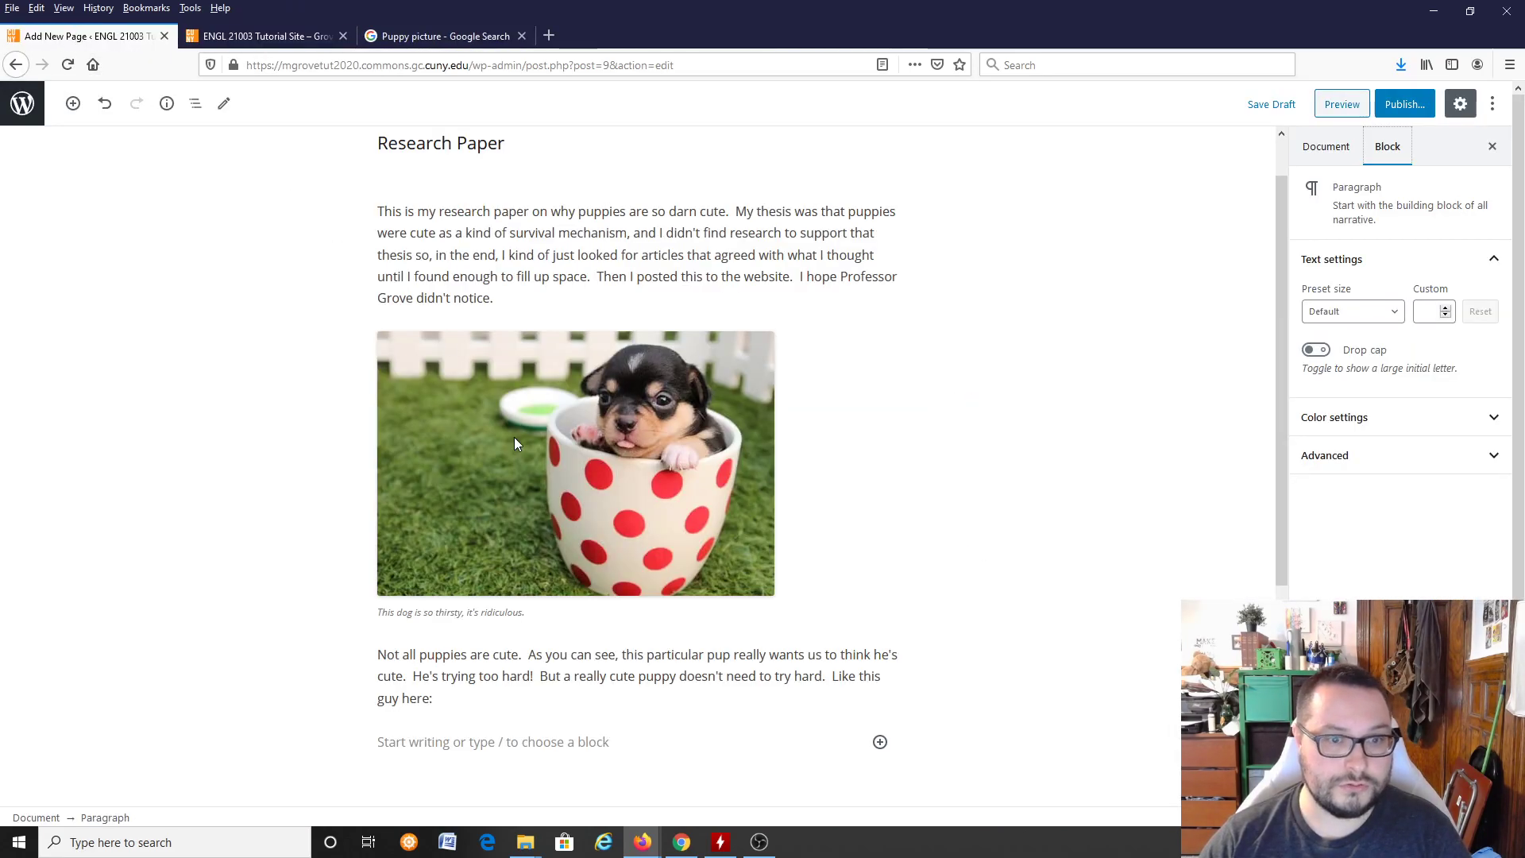
click(881, 742)
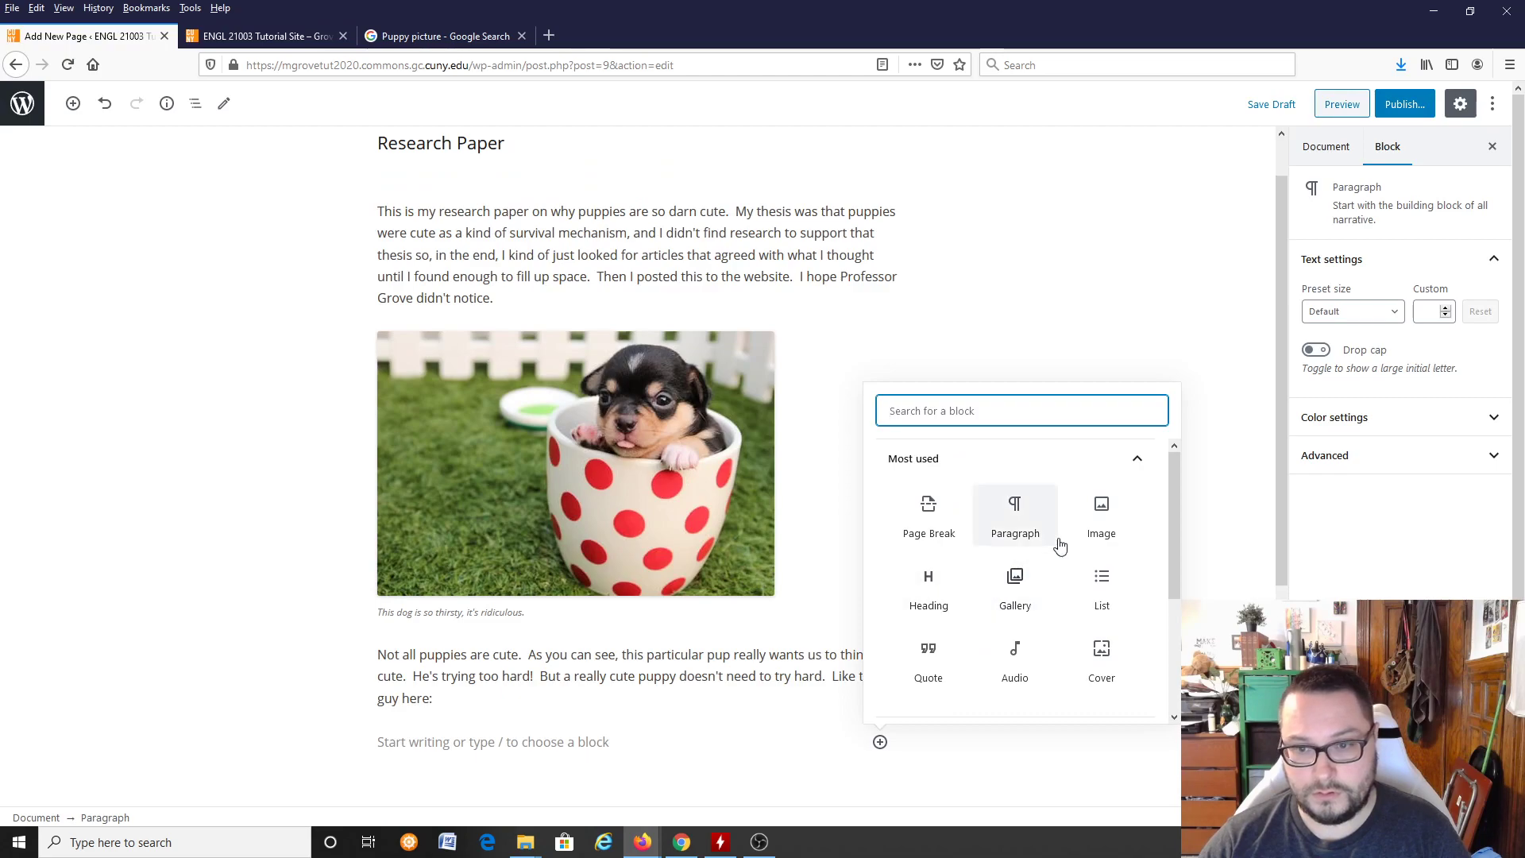
click(1100, 513)
click(607, 670)
key(ctrl+v)
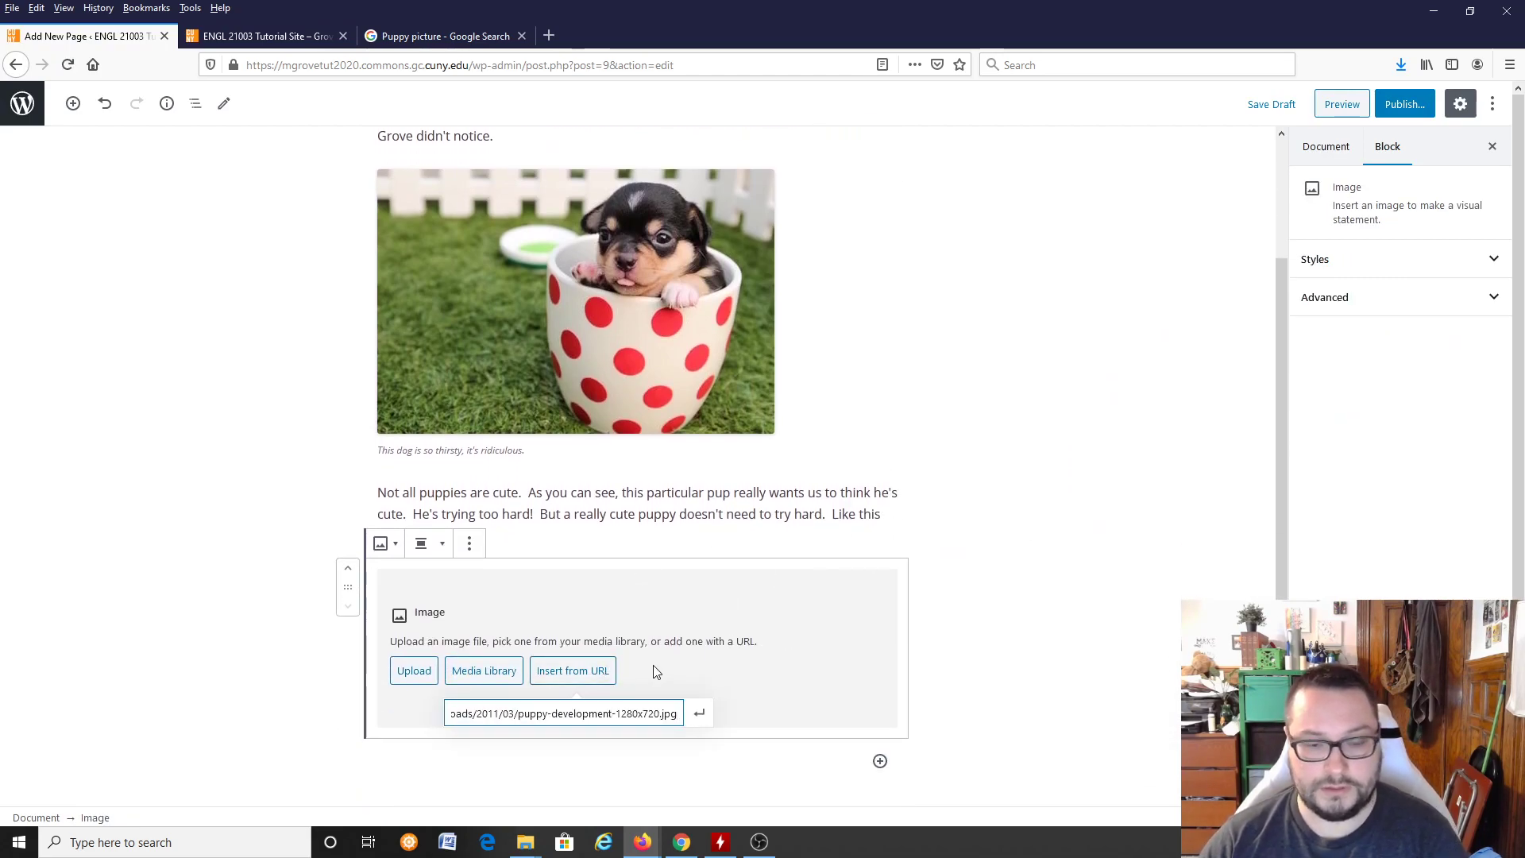
key(Return)
scroll(954, 703, down, 5)
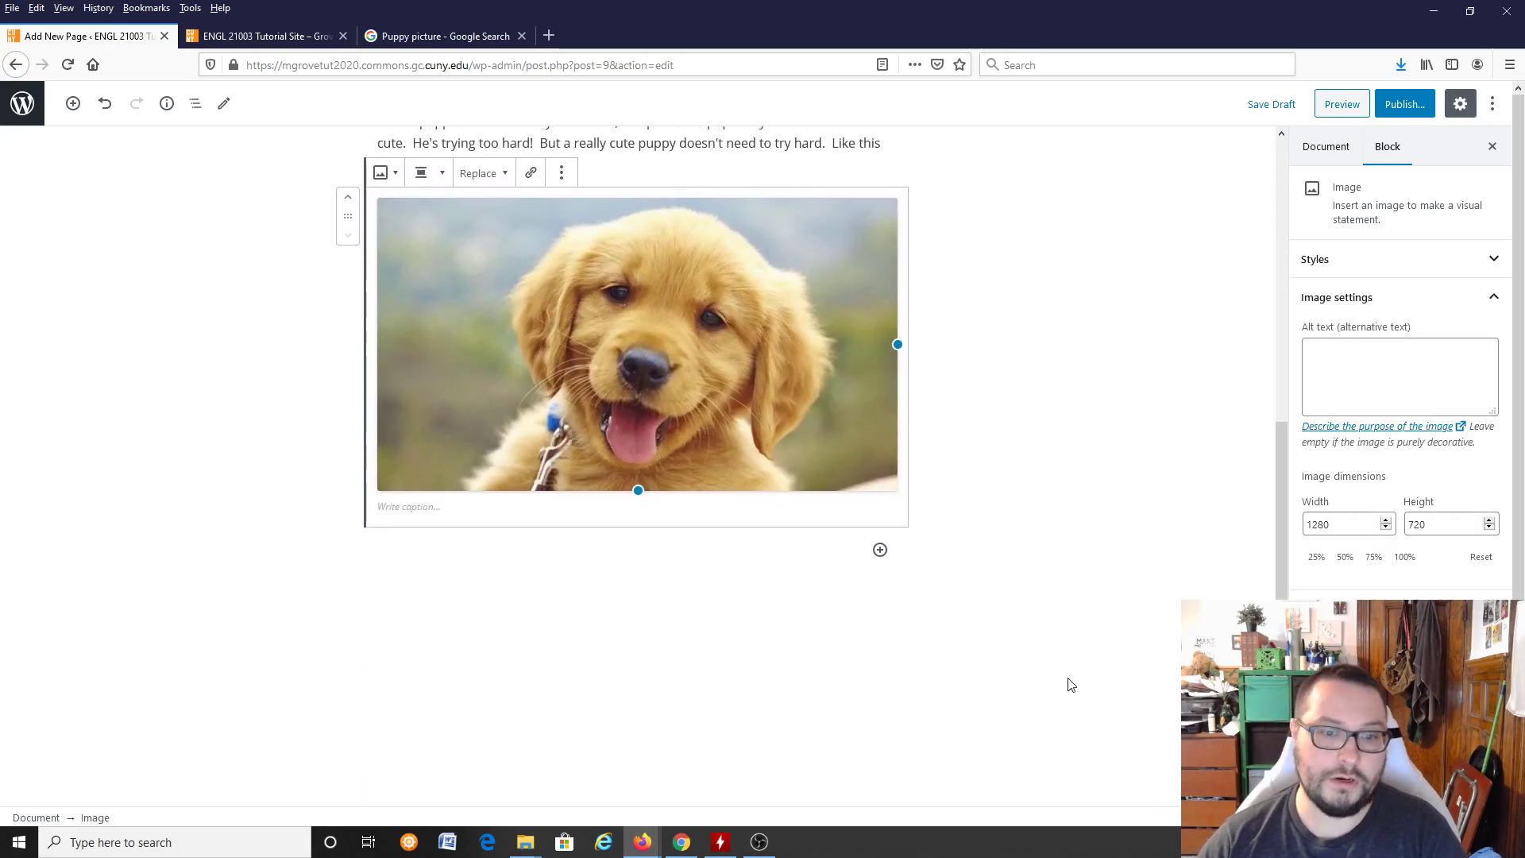
scroll(951, 583, up, 1)
scroll(953, 583, up, 1)
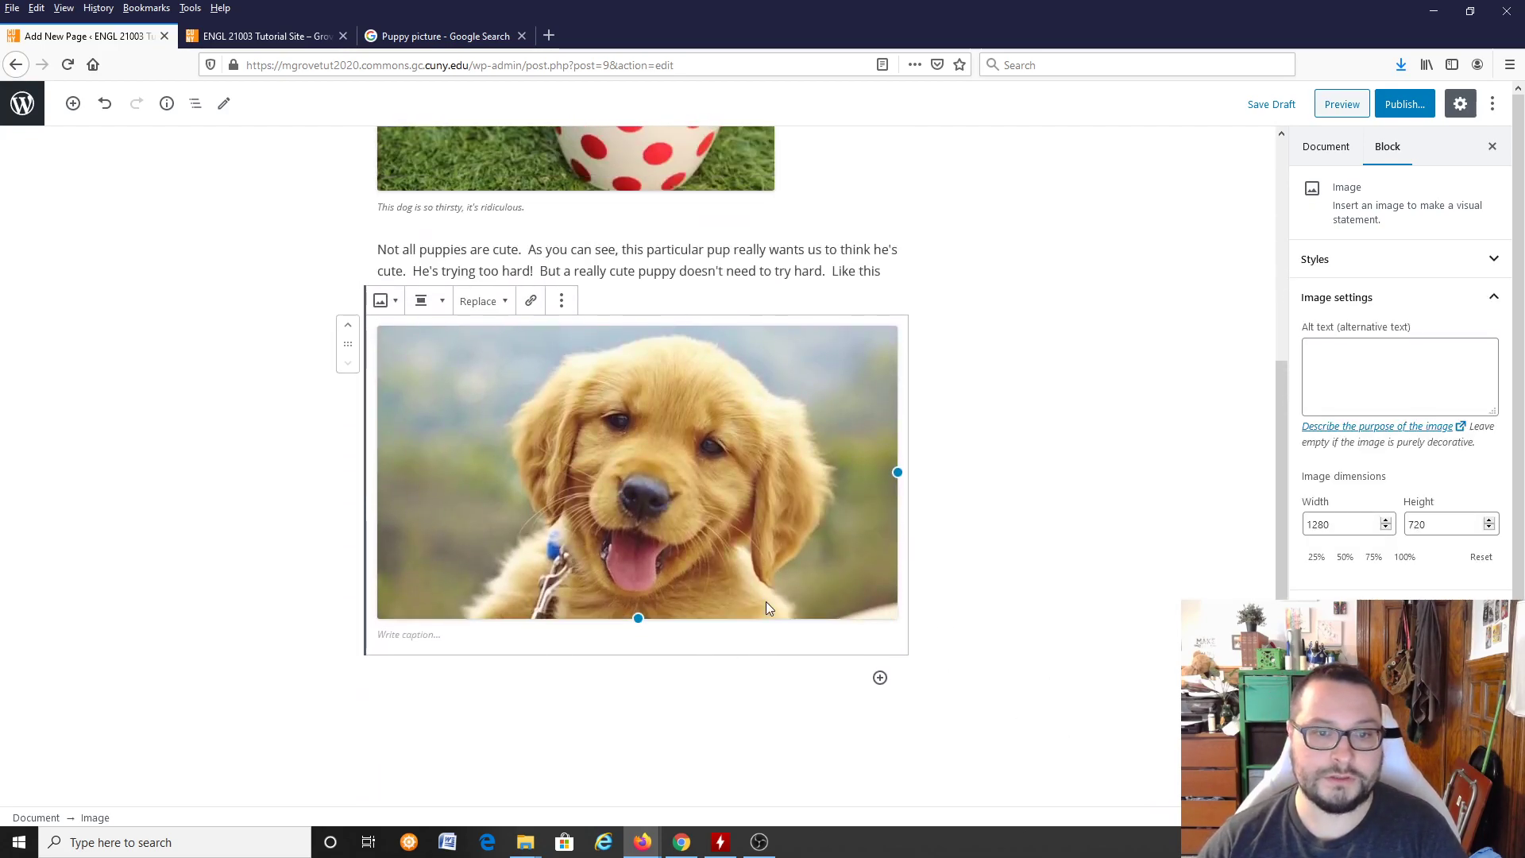
Step: Caption the golden puppy image "This is the cutest little boy that I've ever seen. Urhmagerd."
click(423, 635)
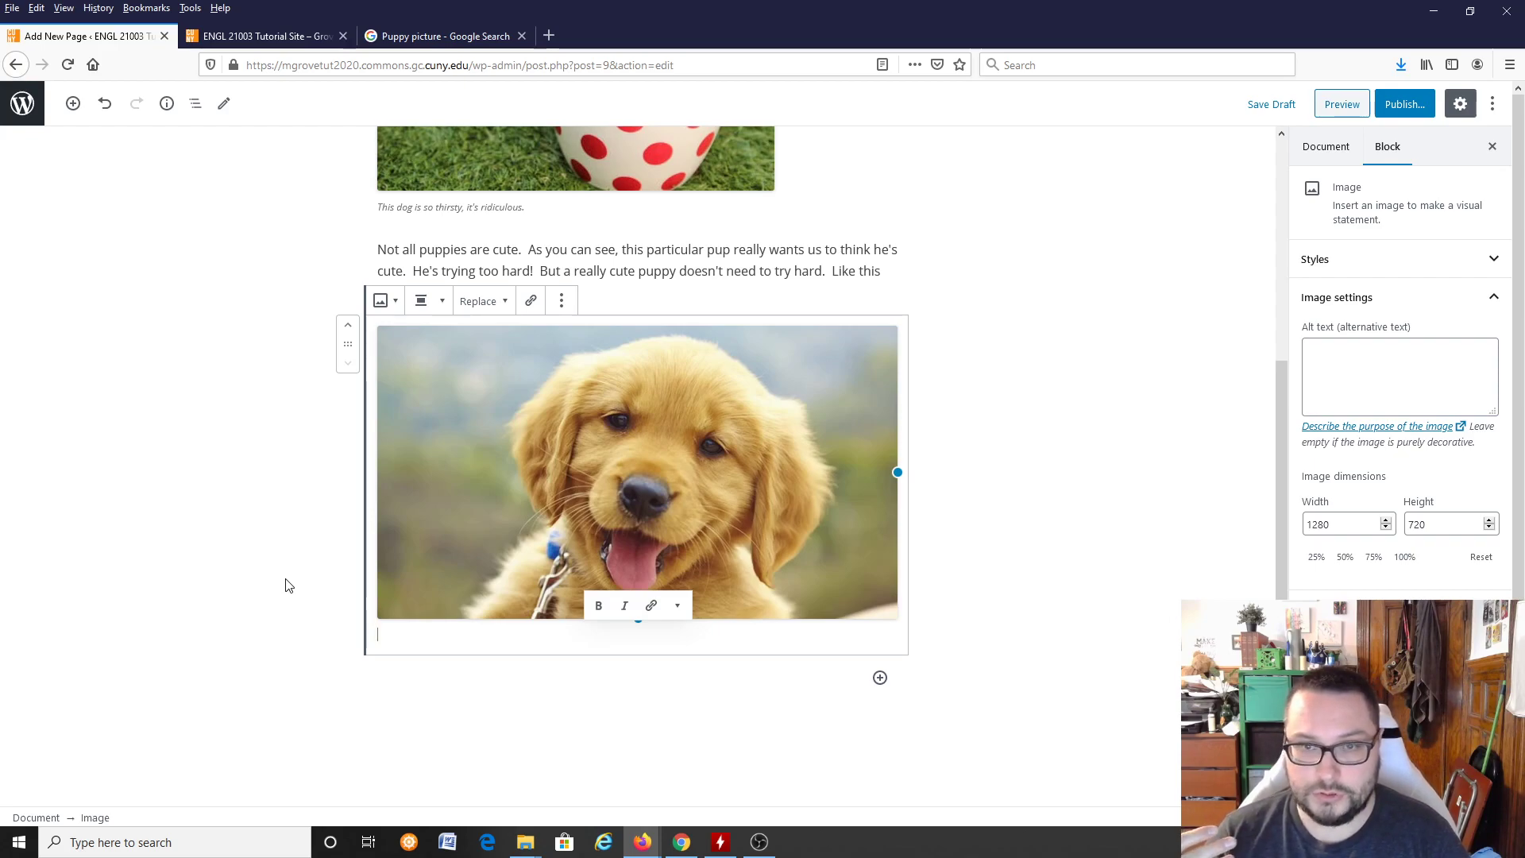
scroll(269, 542, up, 5)
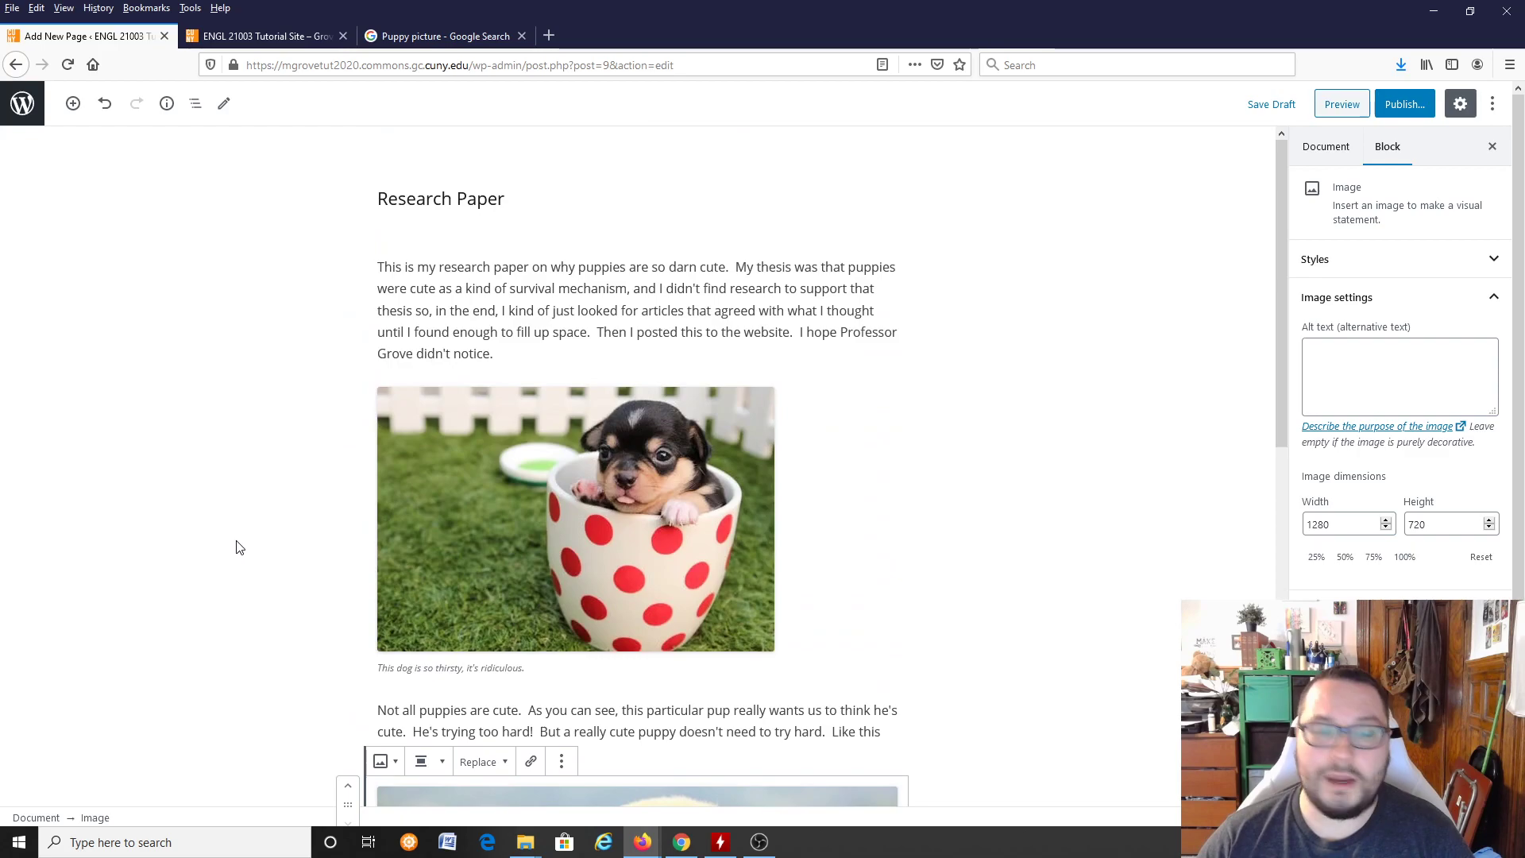
scroll(238, 545, down, 2)
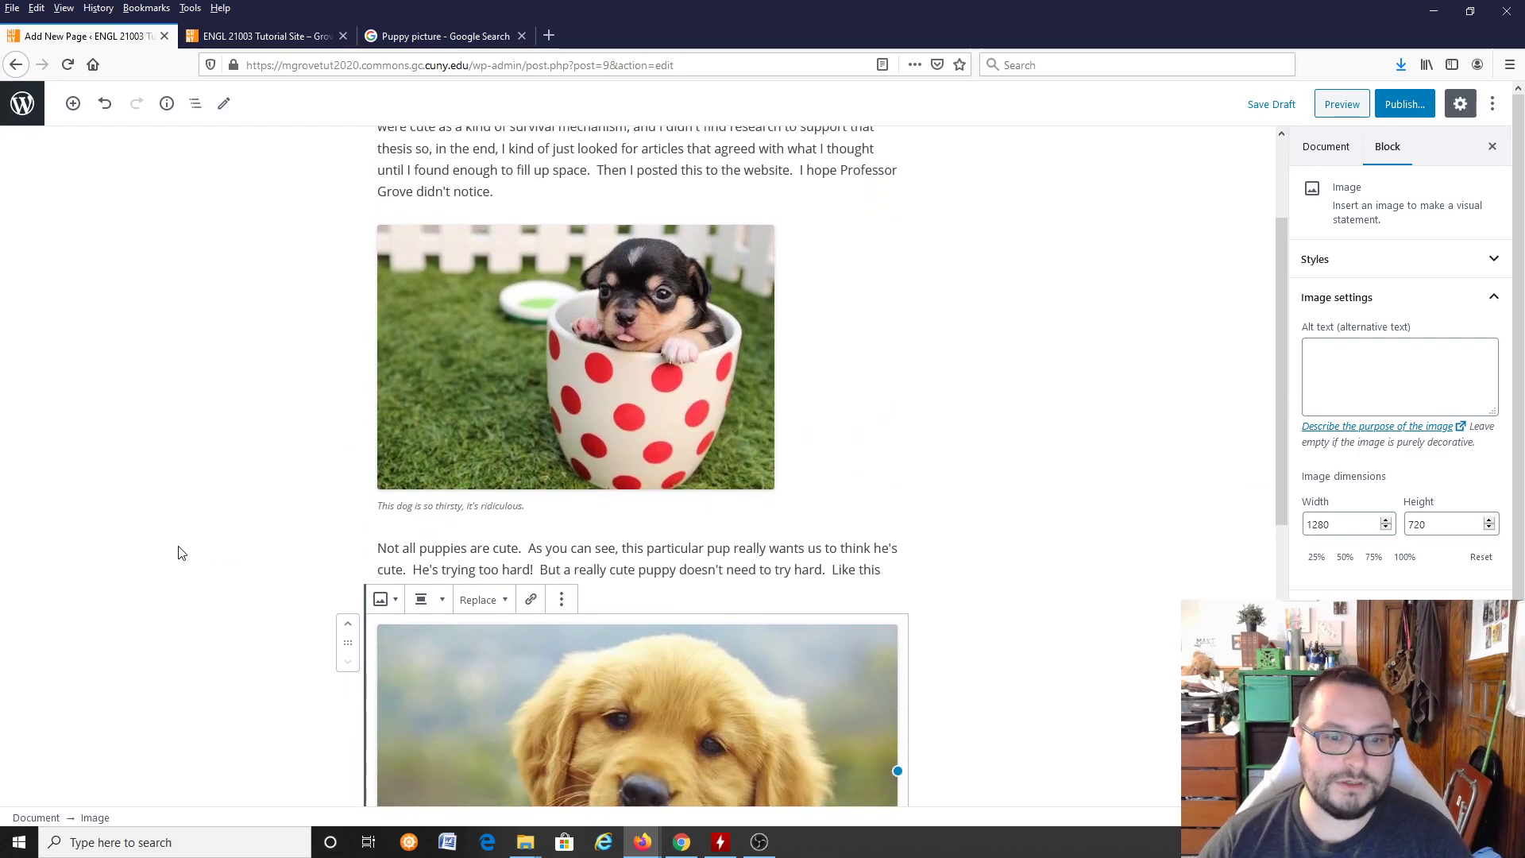
scroll(132, 550, down, 3)
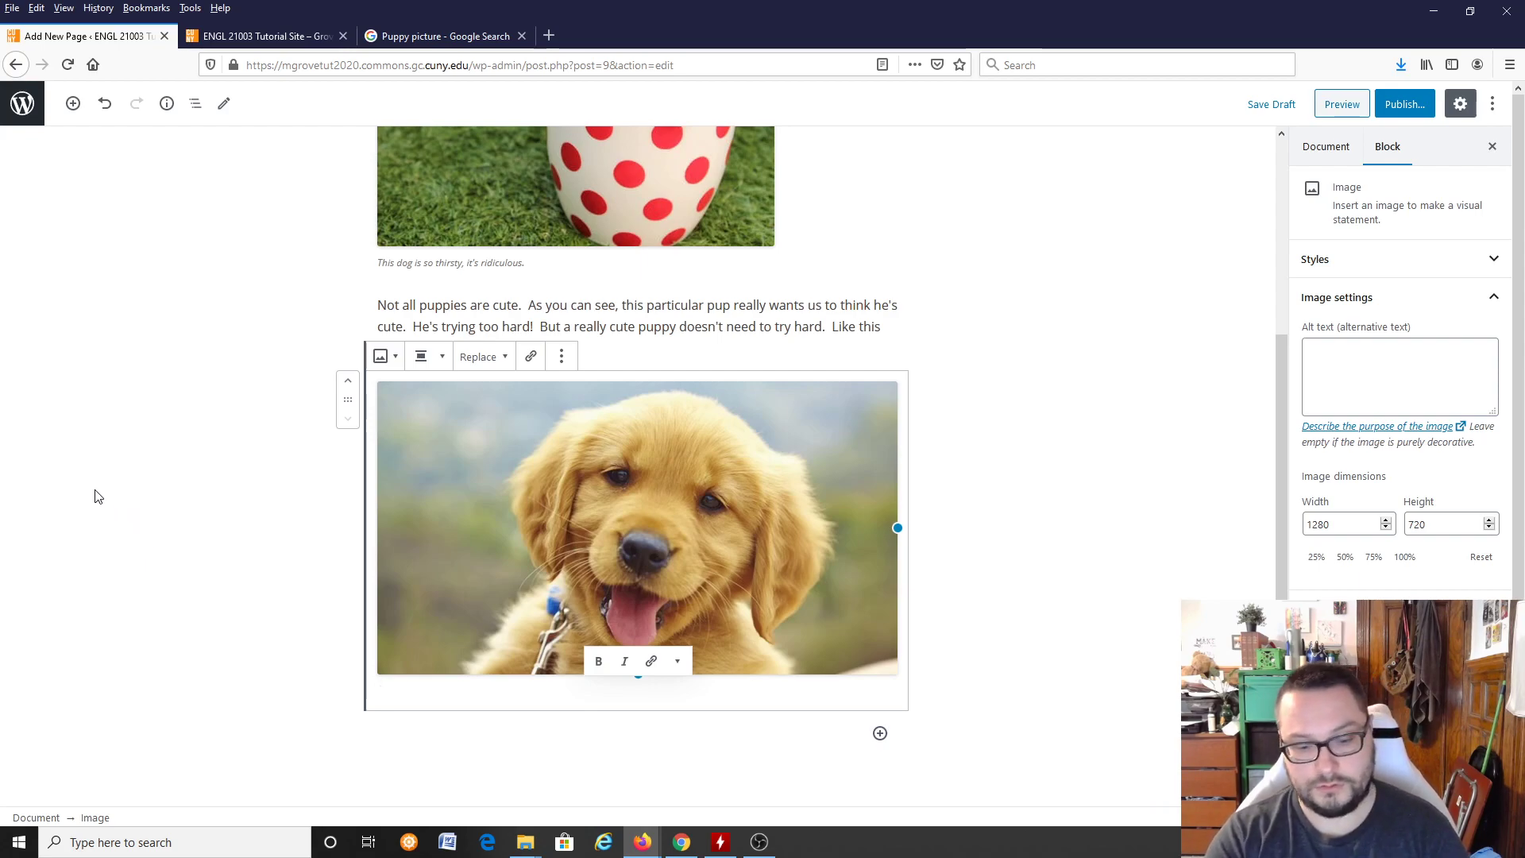
text(This is the cute)
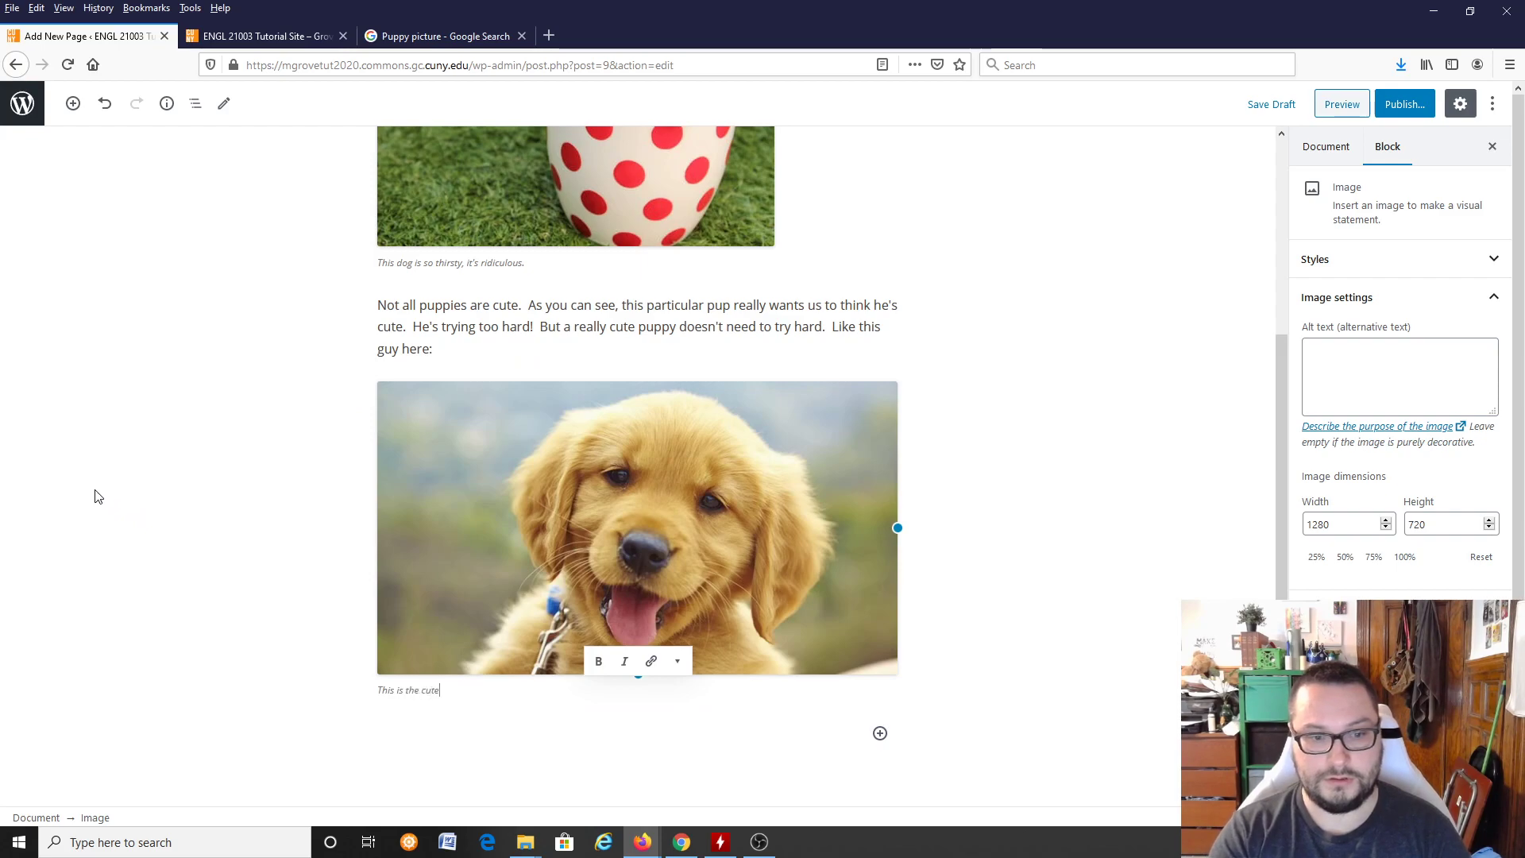
text(st little boy that I've ever seen.  Urhmo)
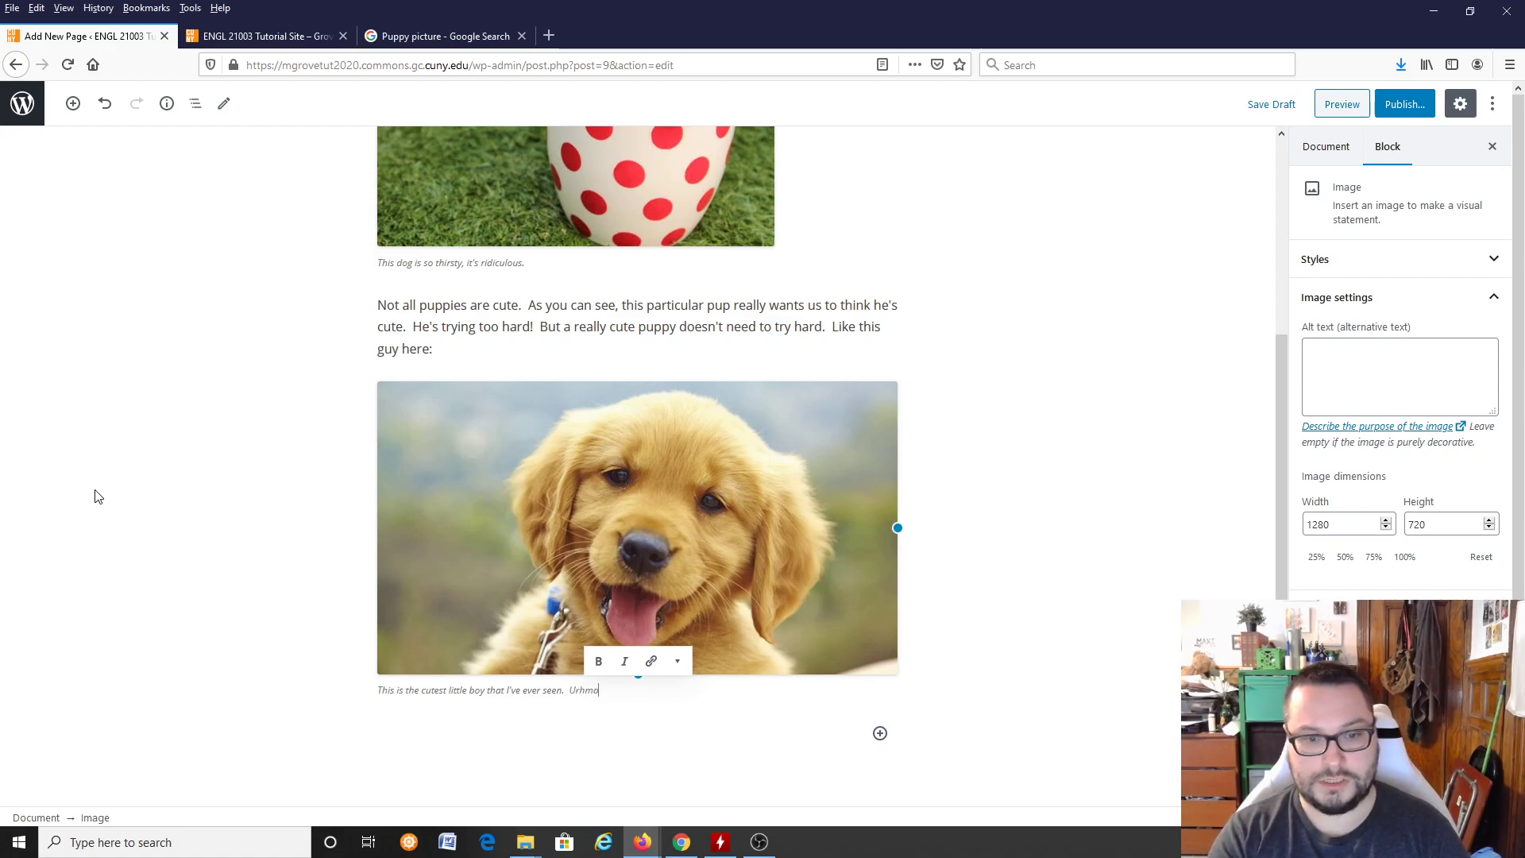
key(BackSpace)
text(agerd.)
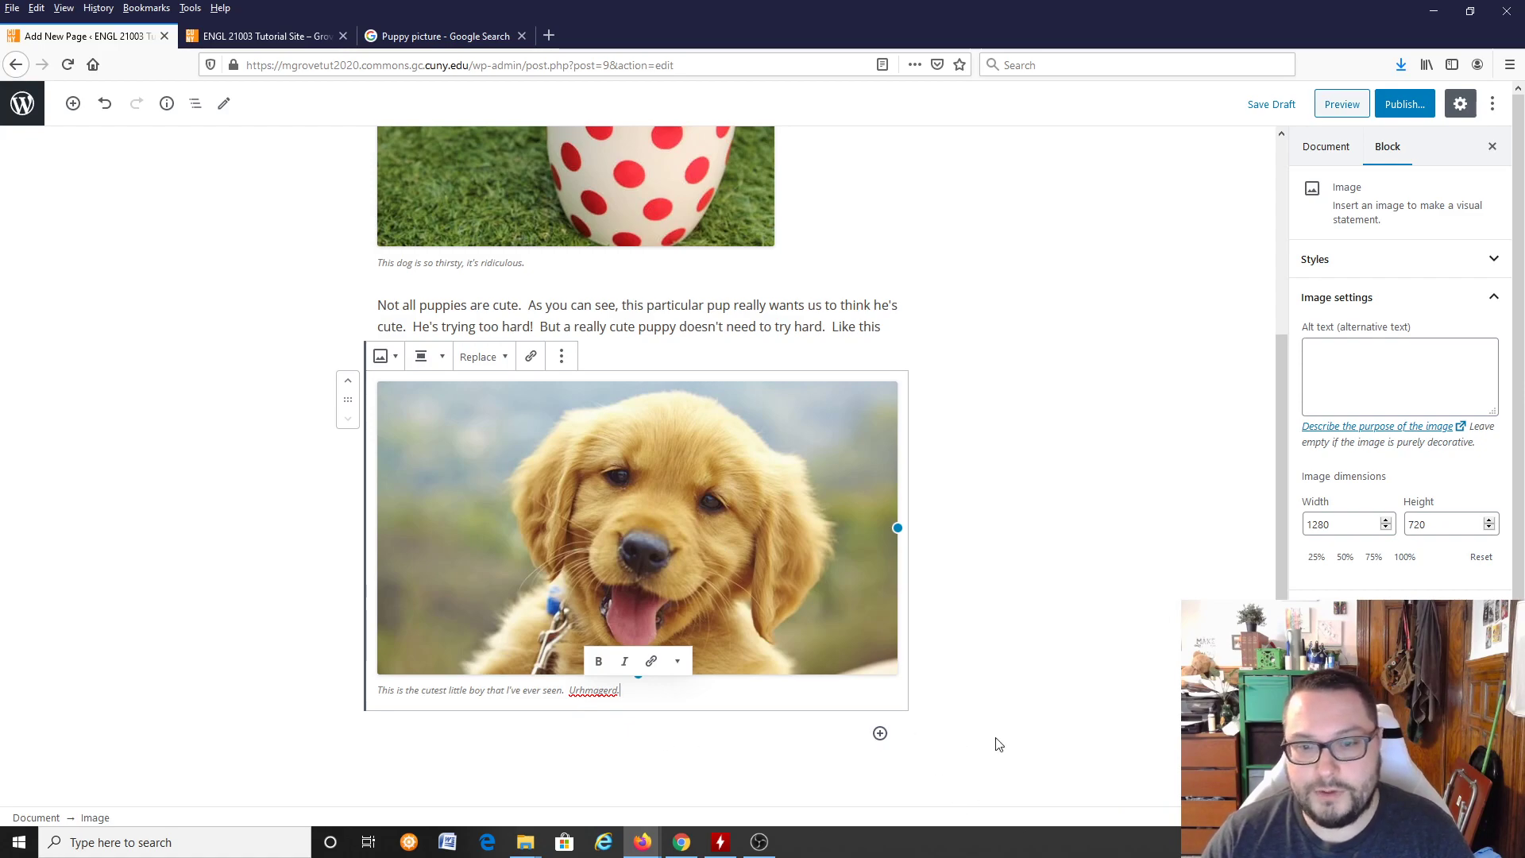
Step: Check the finished draft, publish the Research Paper page with public visibility and view the live page
click(1120, 719)
scroll(1010, 651, up, 4)
scroll(1013, 652, down, 4)
scroll(1055, 469, up, 5)
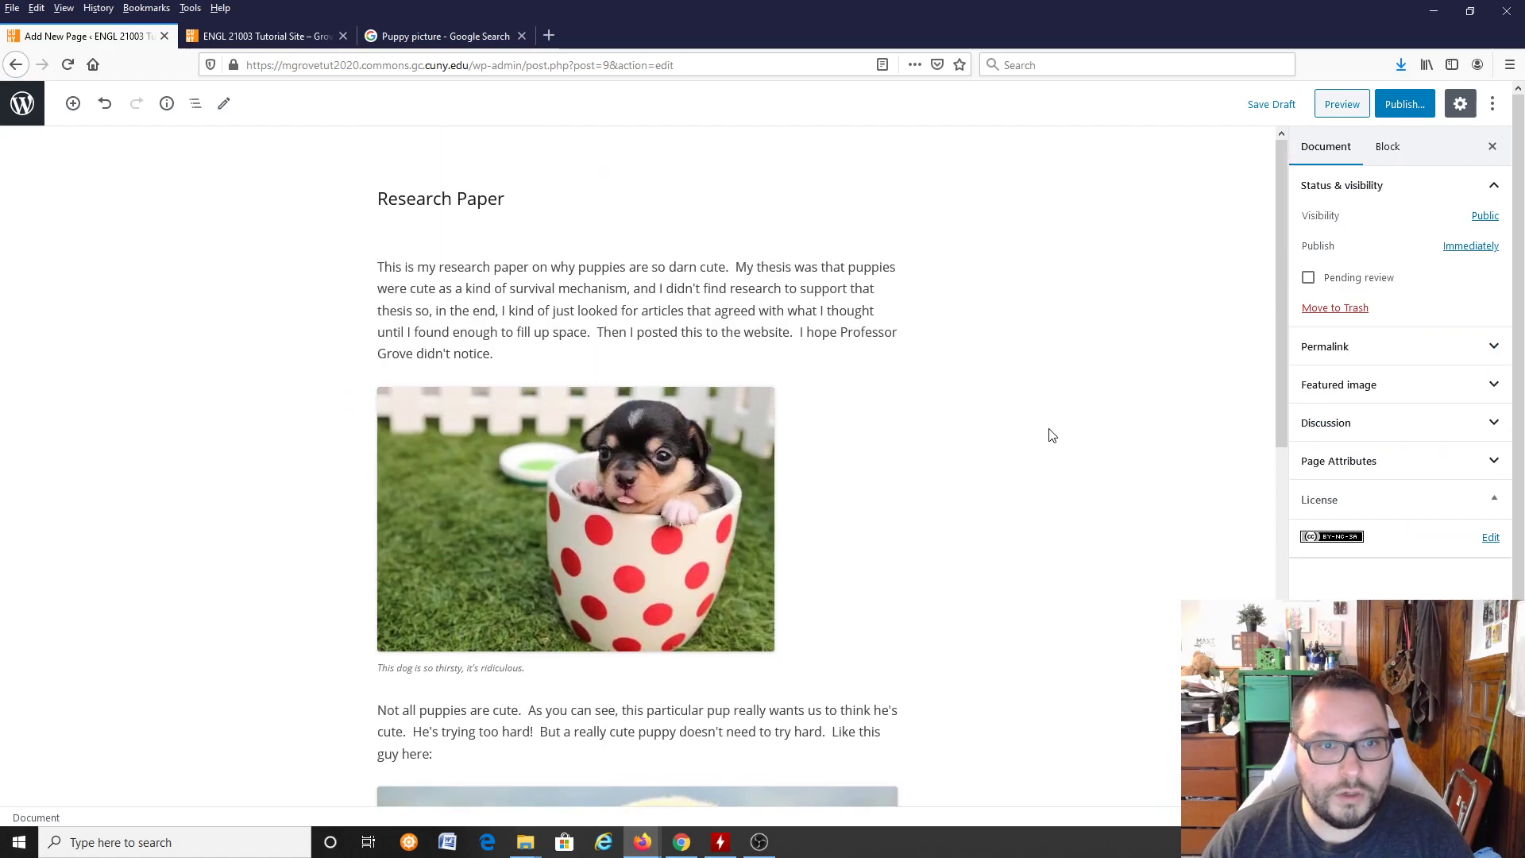
click(1420, 104)
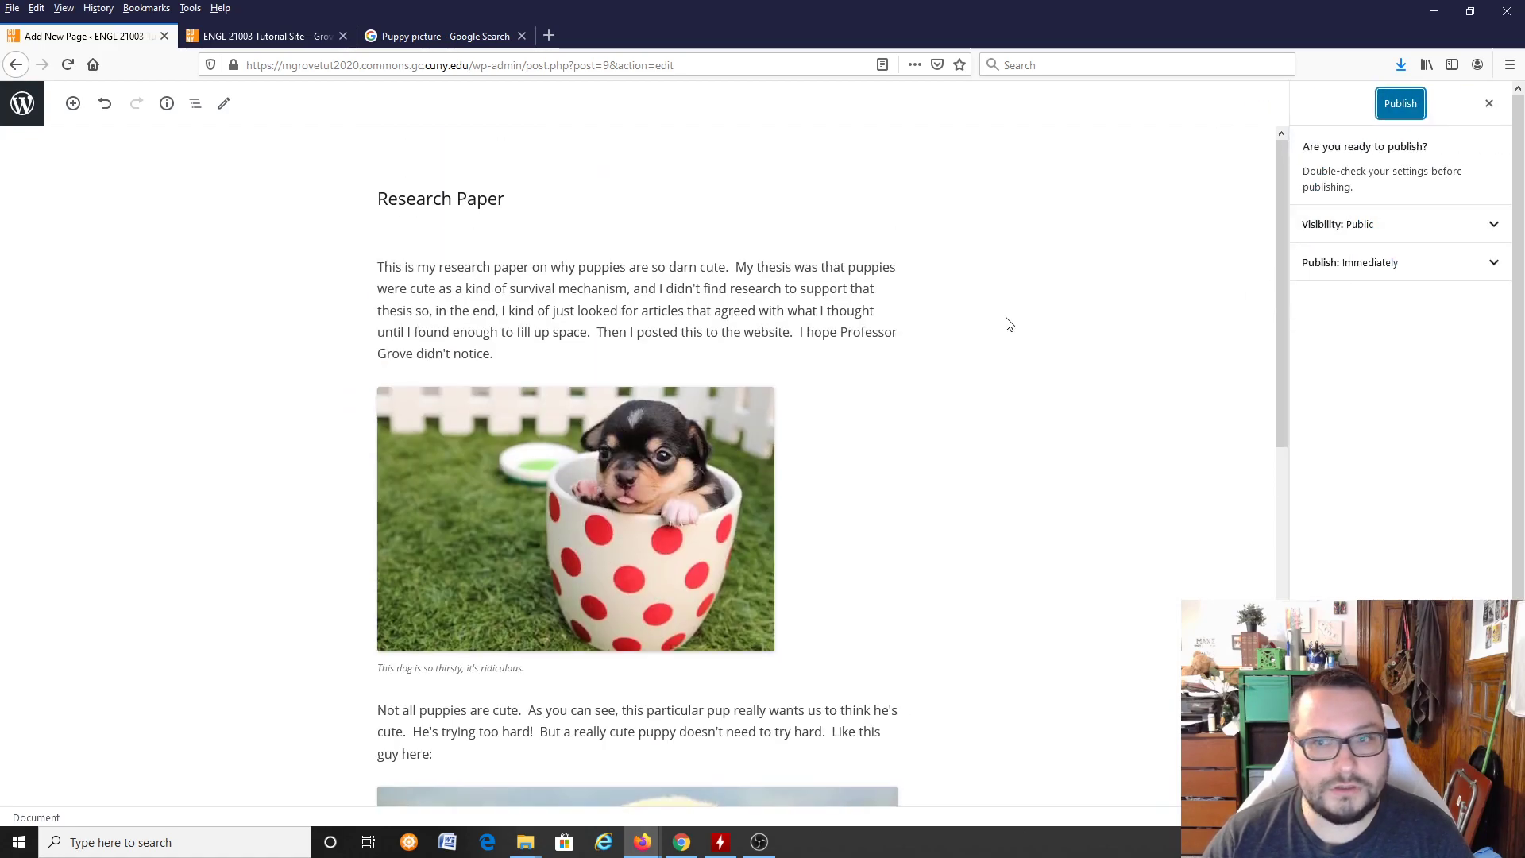
click(1402, 105)
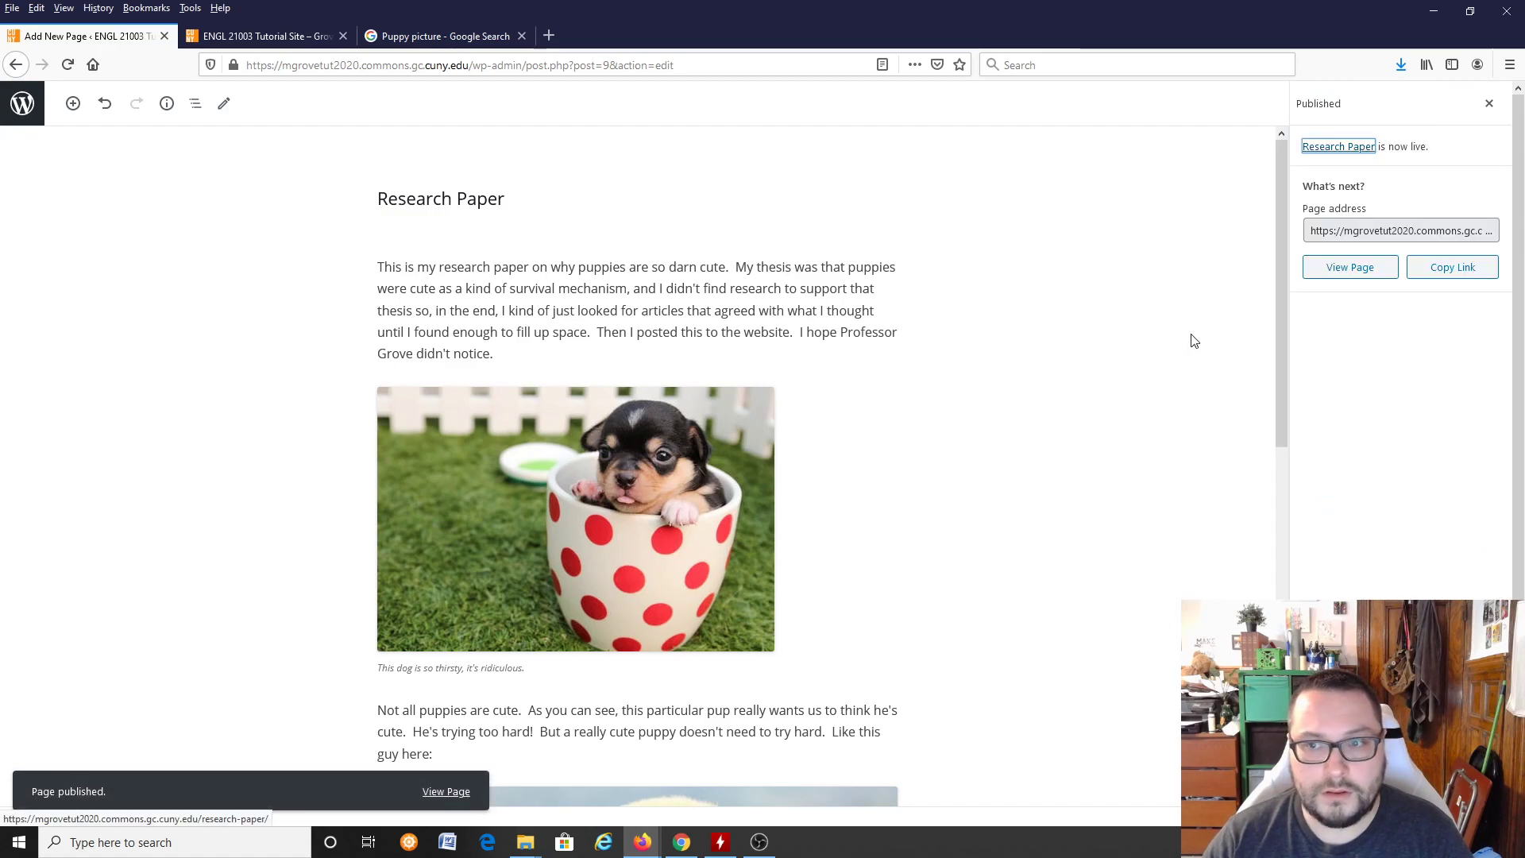
click(1364, 270)
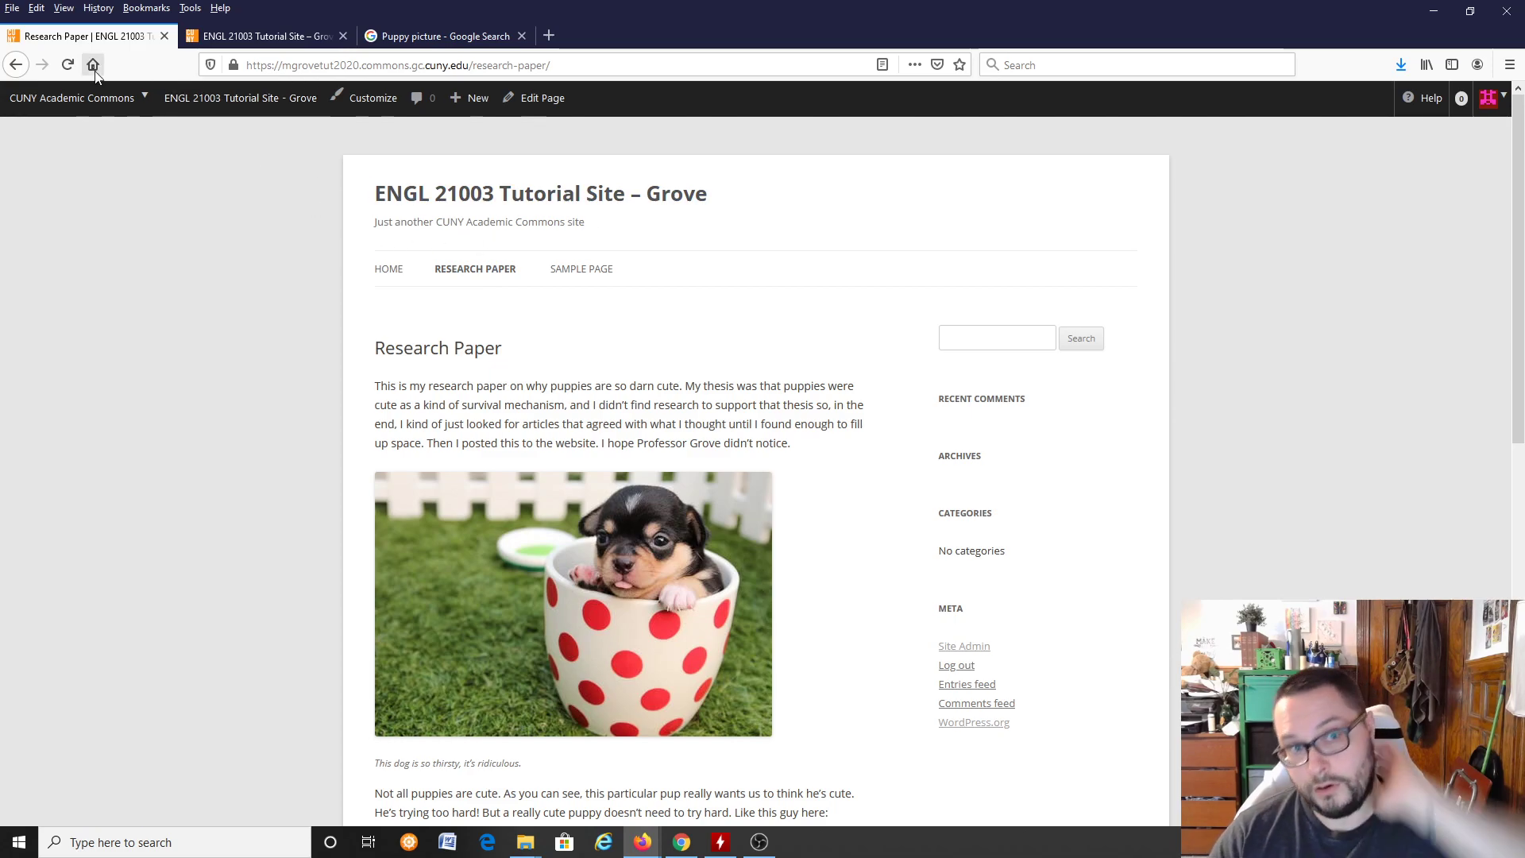
Step: Go to the site's dashboard and open the menu editor under the appearance settings, with the available pages listed
mouse_move(210, 102)
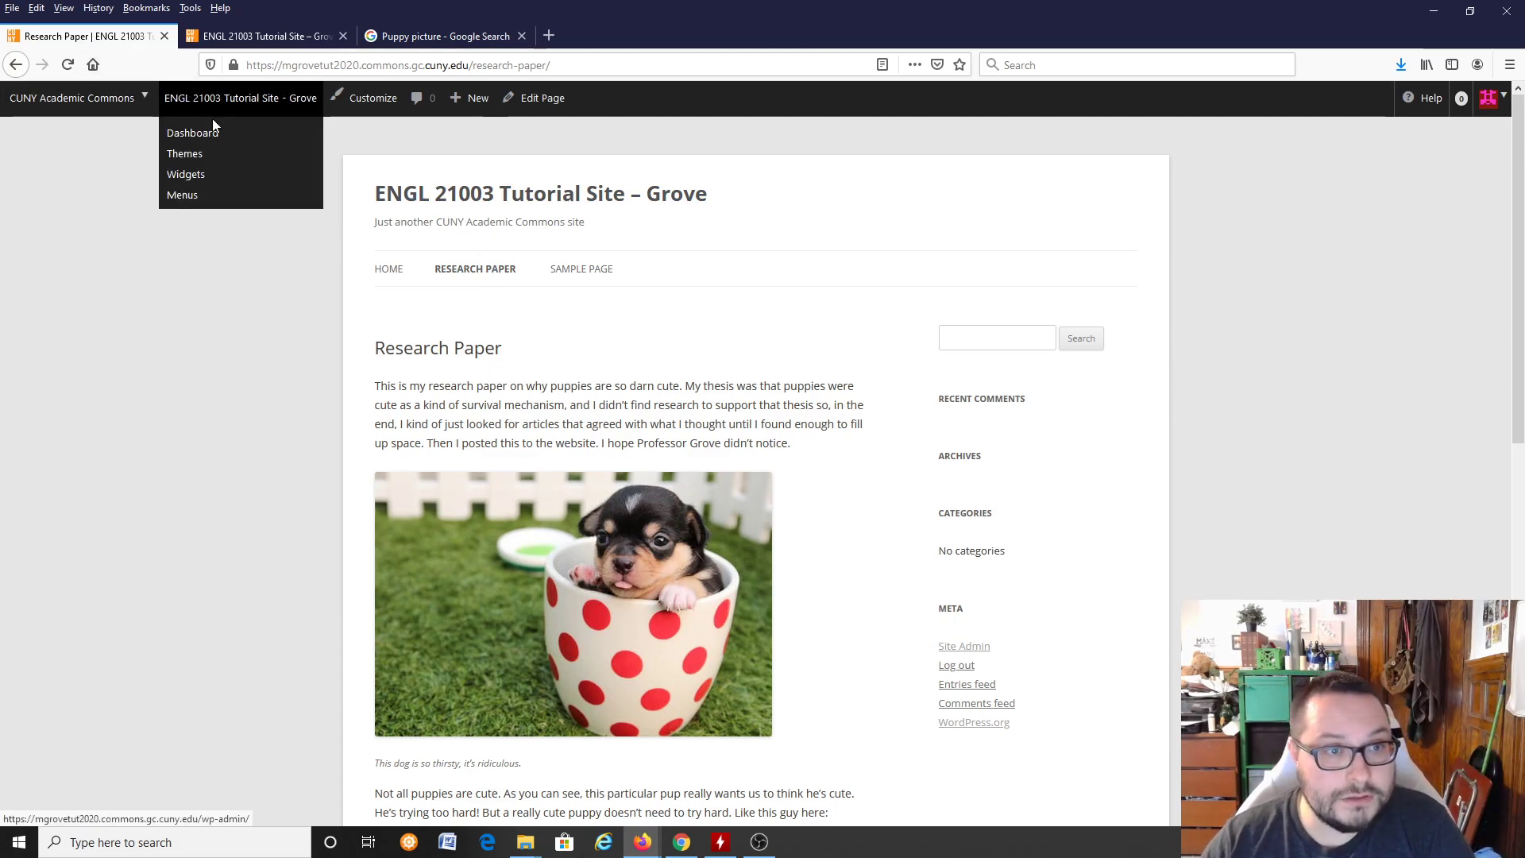
click(205, 133)
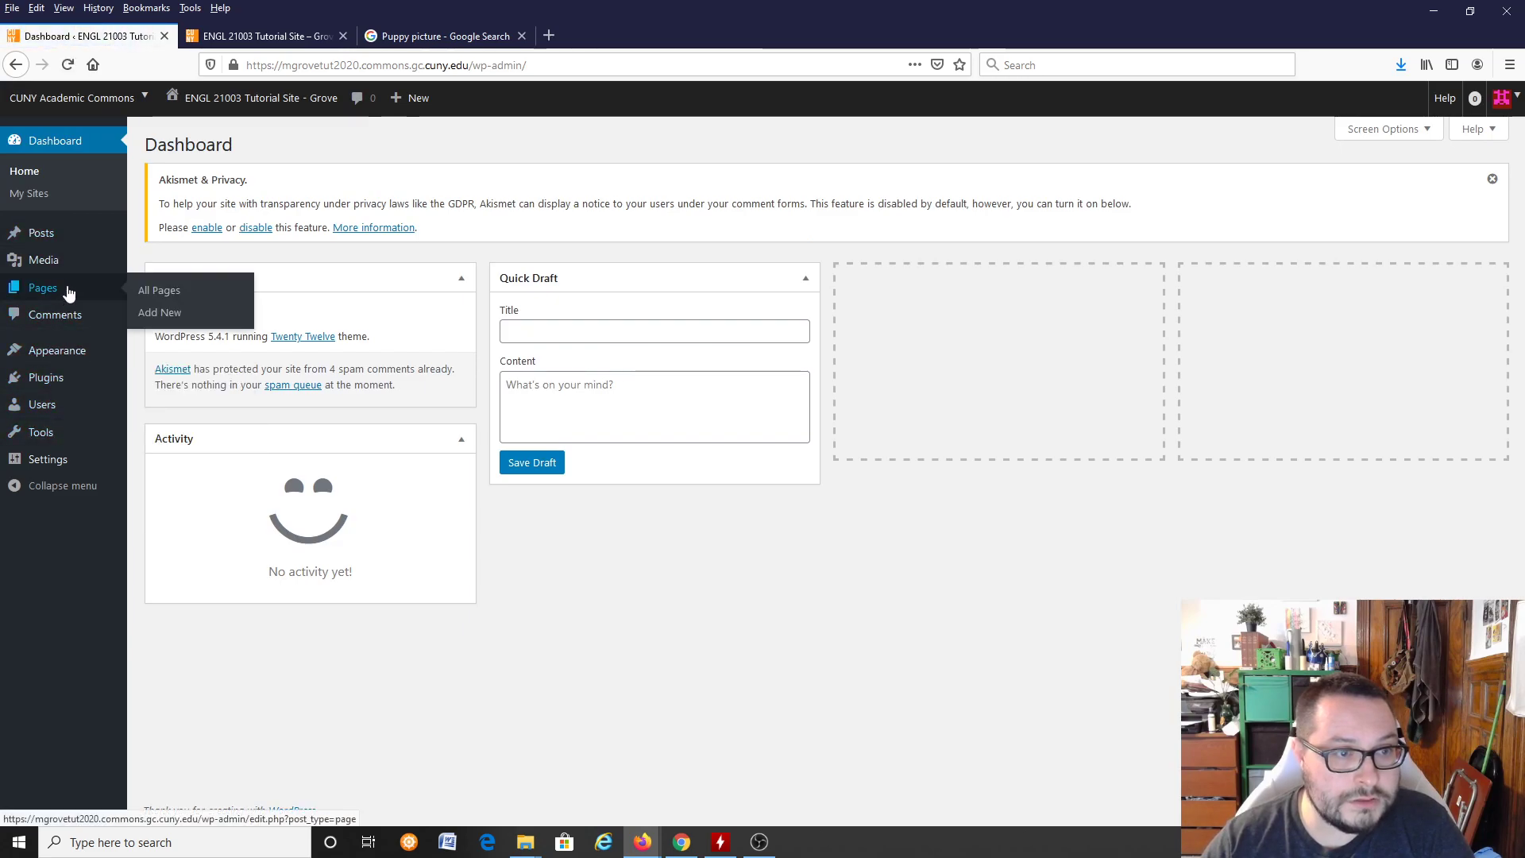
mouse_move(69, 436)
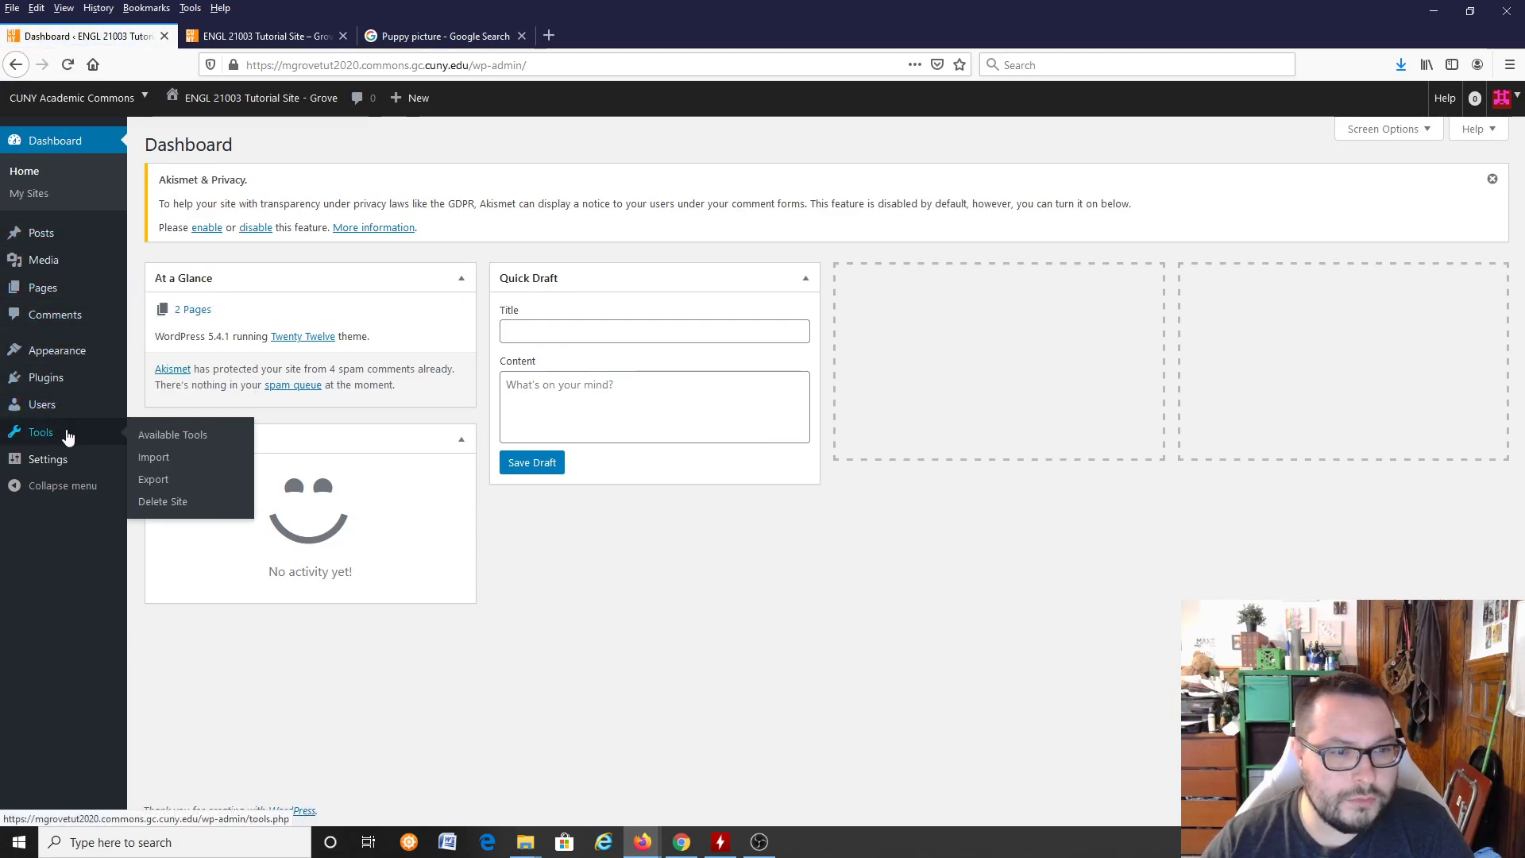
mouse_move(74, 358)
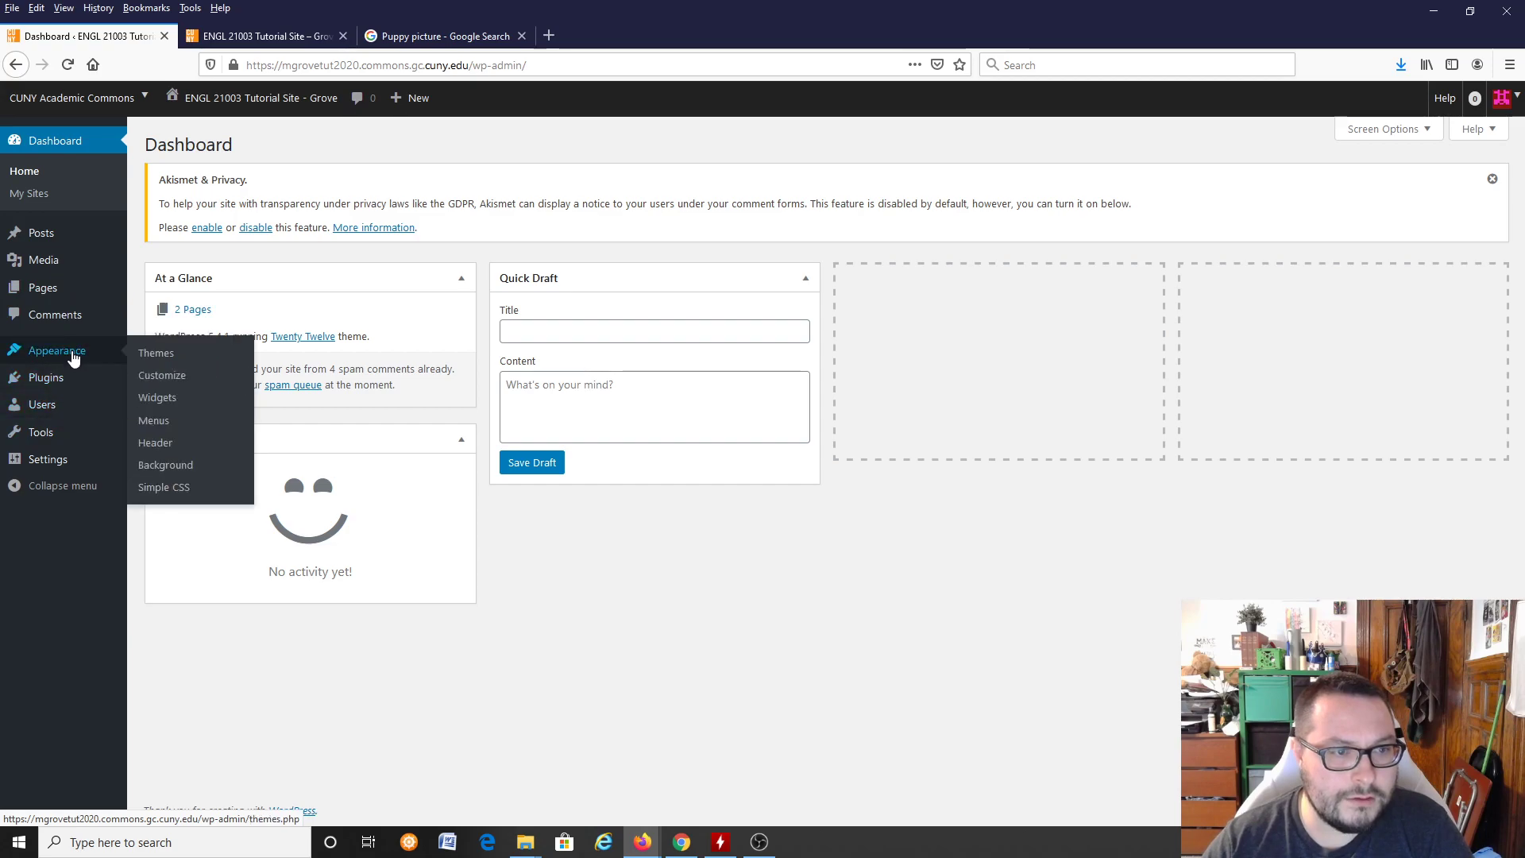
click(165, 420)
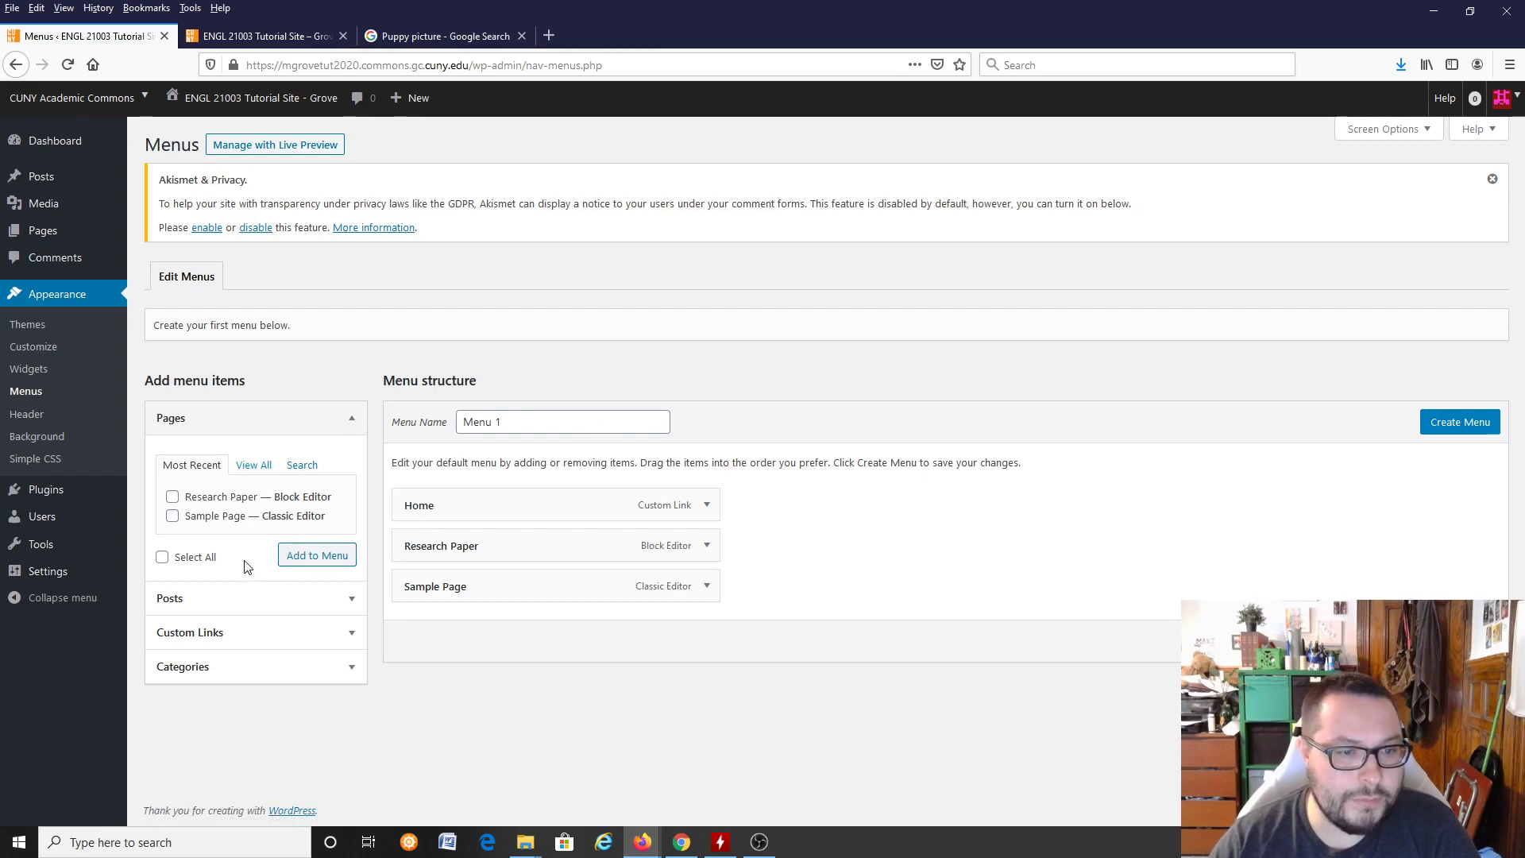
click(270, 600)
click(252, 430)
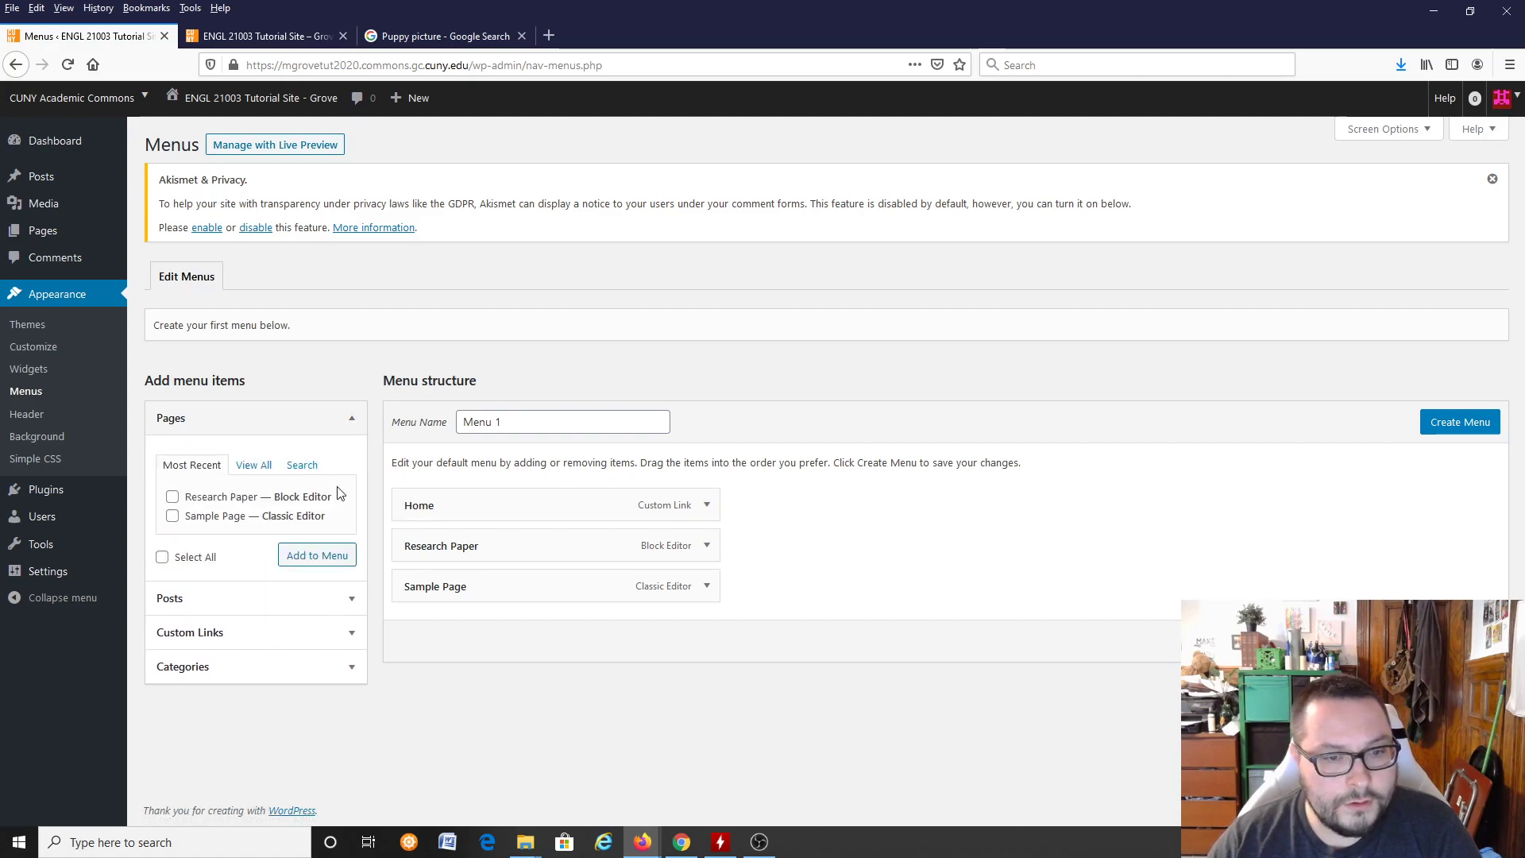
Step: Remove Home from the menu structure and nest Sample Page as a sub item under Research Paper
click(707, 545)
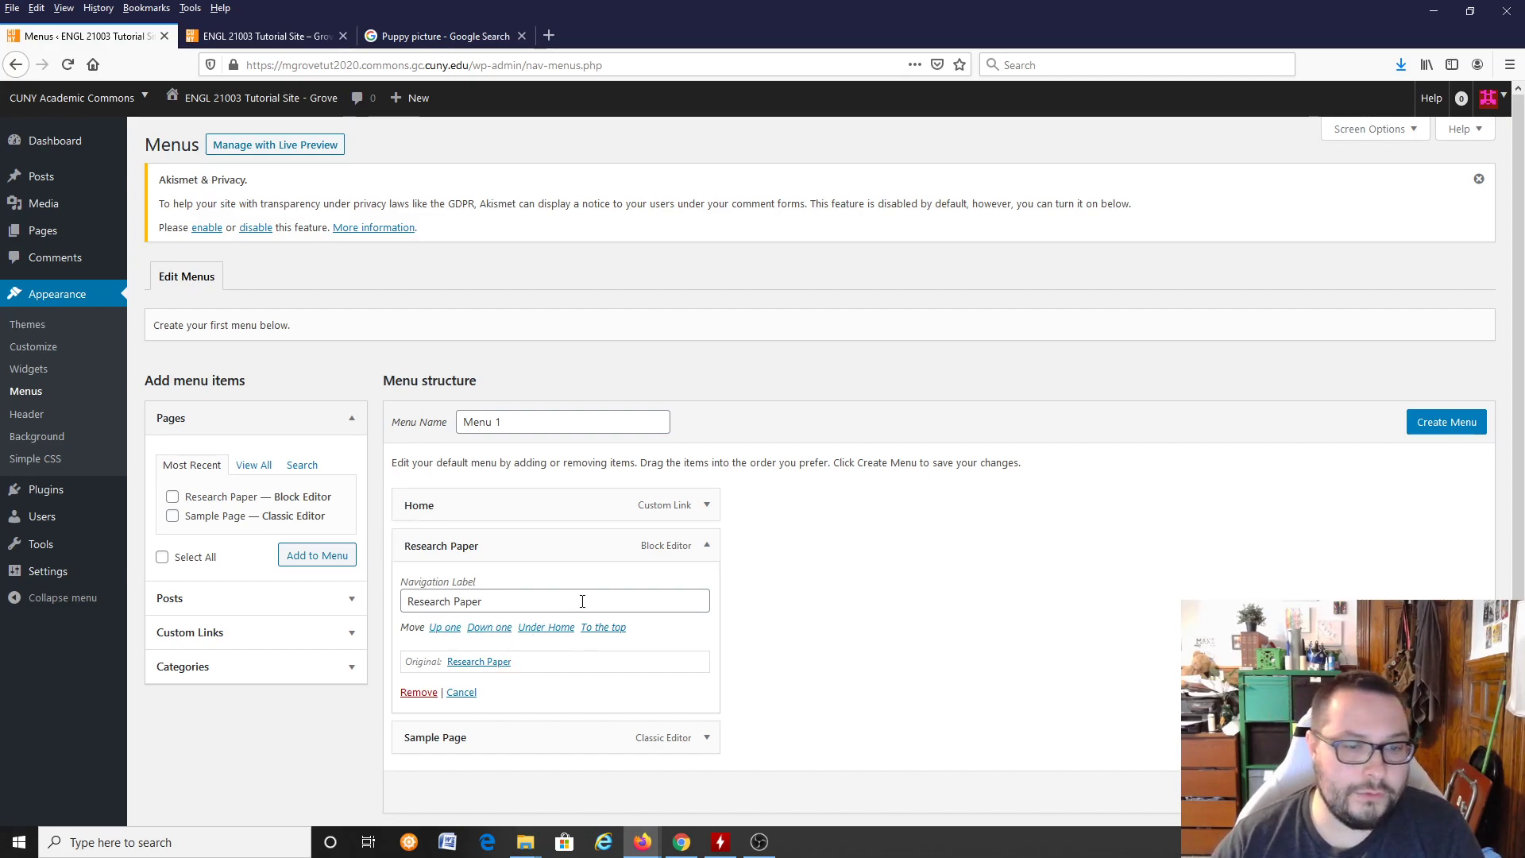
click(707, 505)
click(417, 665)
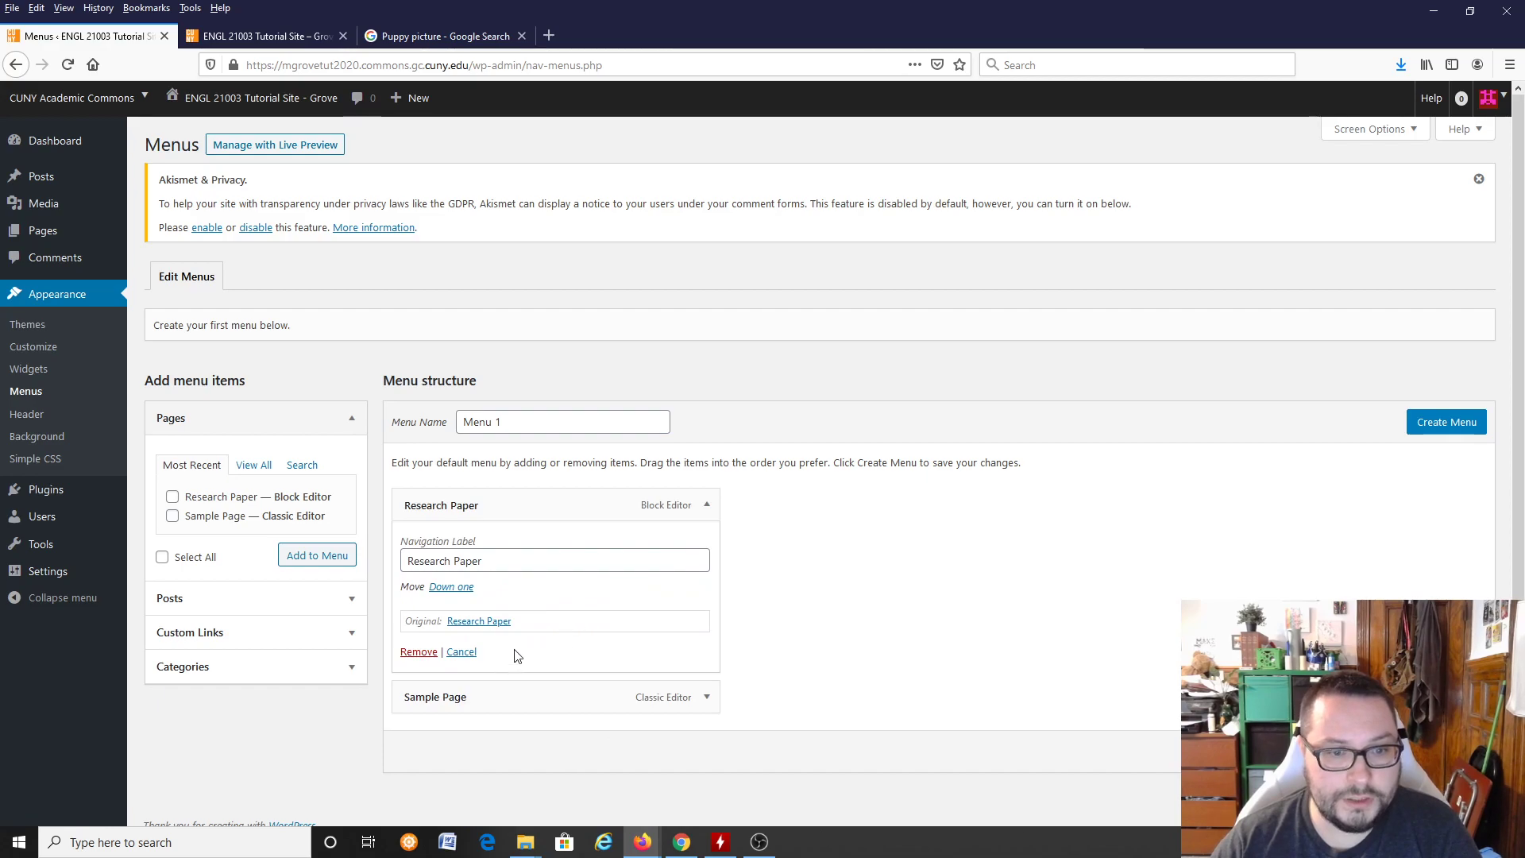
drag(494, 697, 592, 587)
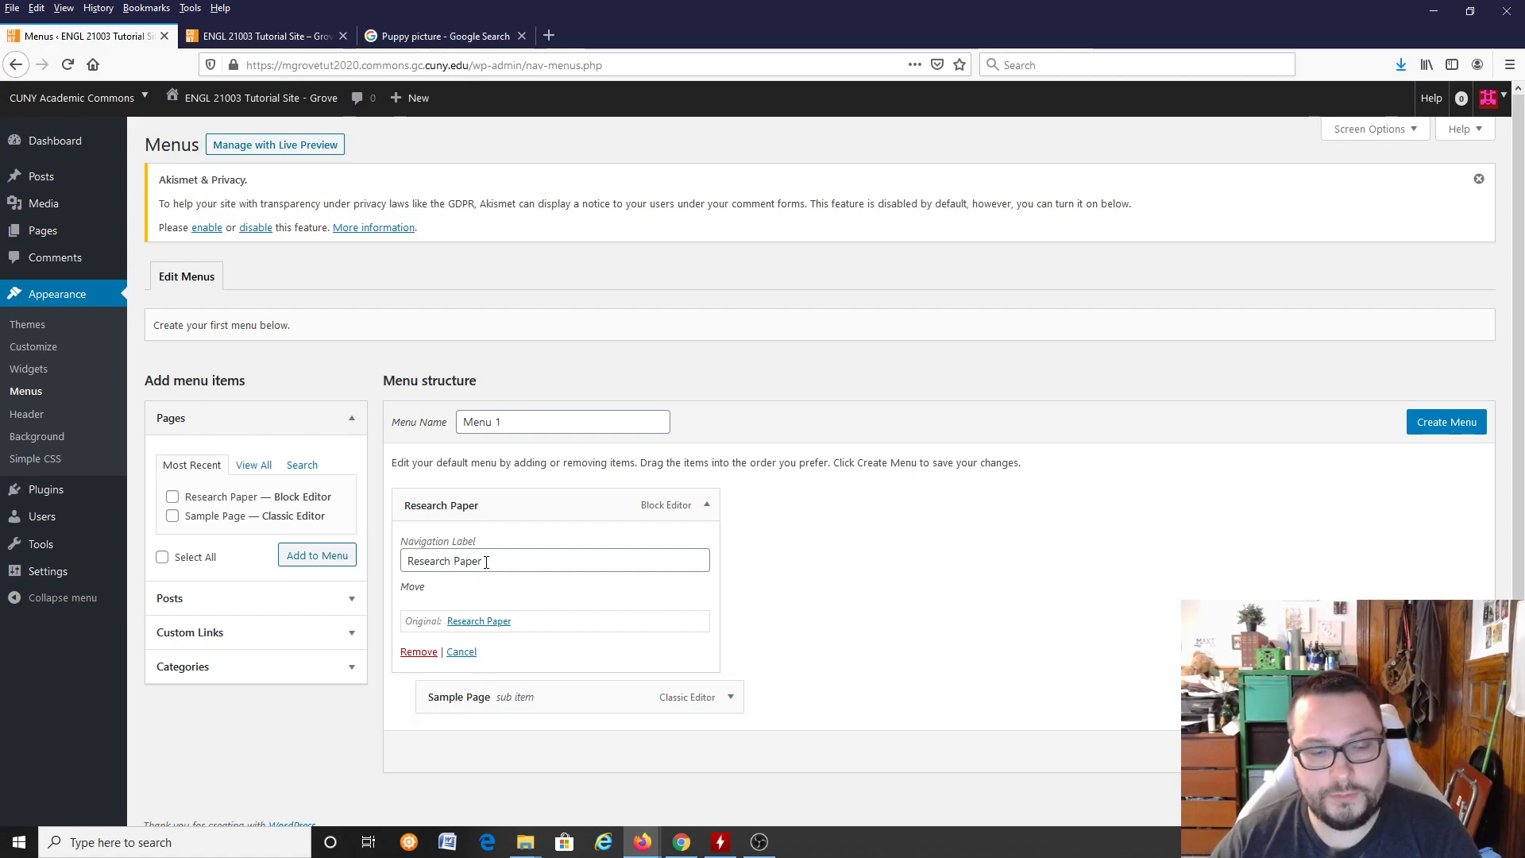
click(708, 518)
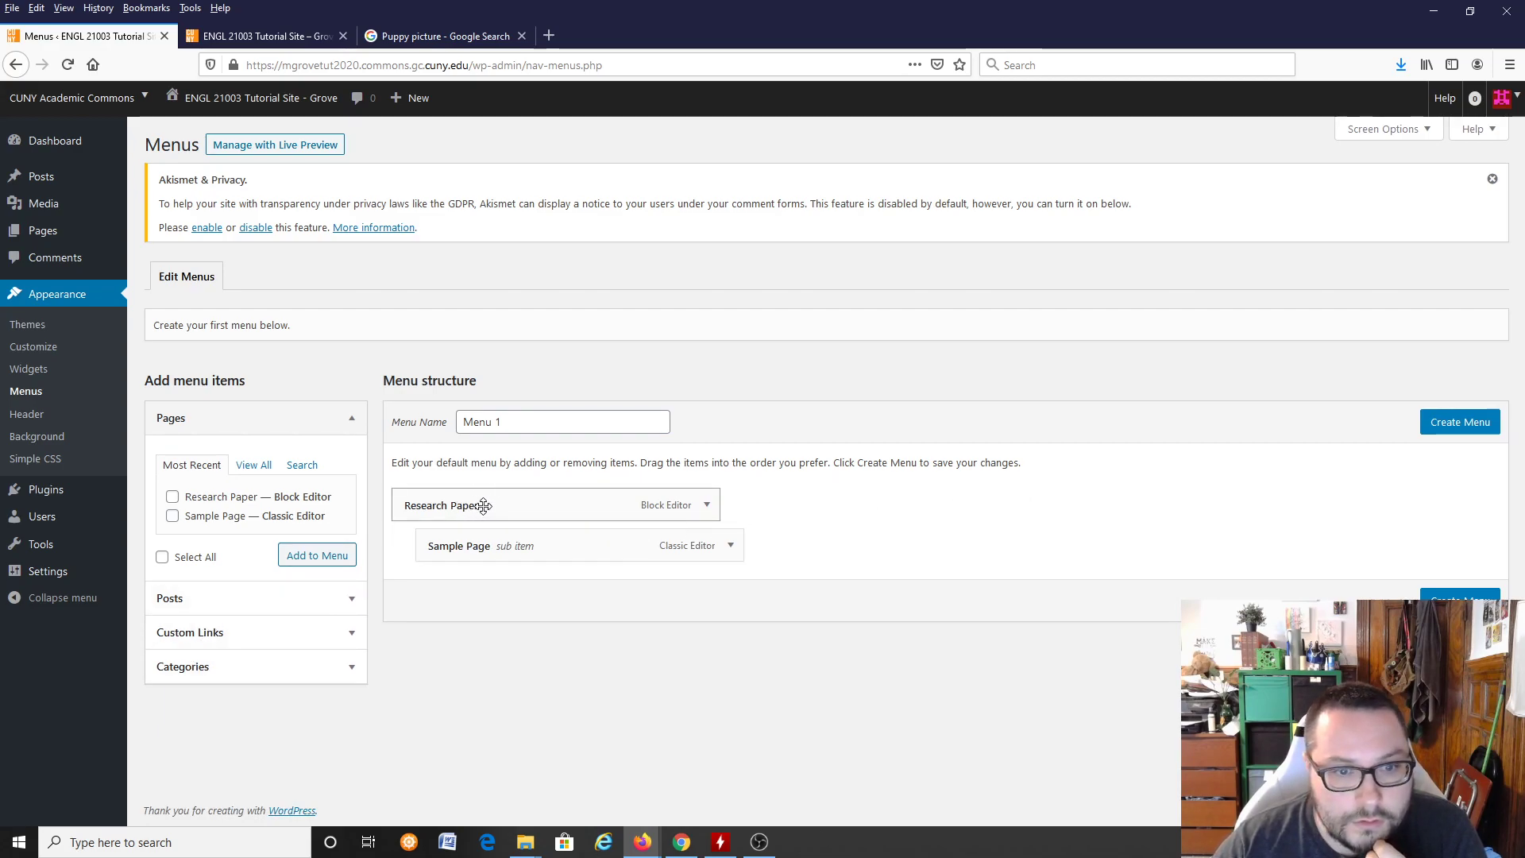
click(708, 509)
click(708, 509)
Step: Reload the live tutorial site to check its navigation and open the Research Paper page
click(303, 37)
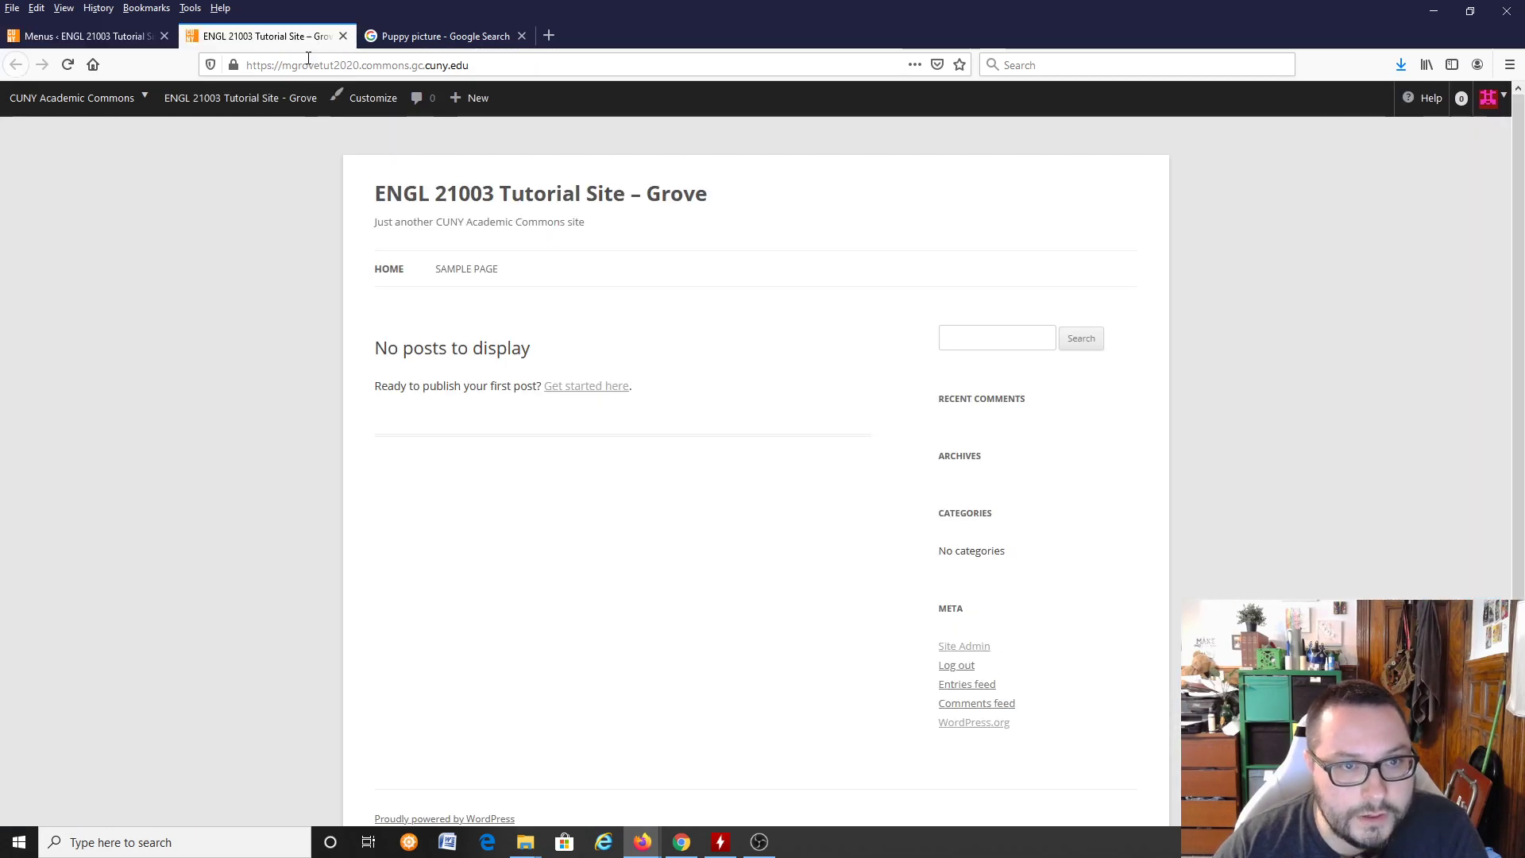
key(F5)
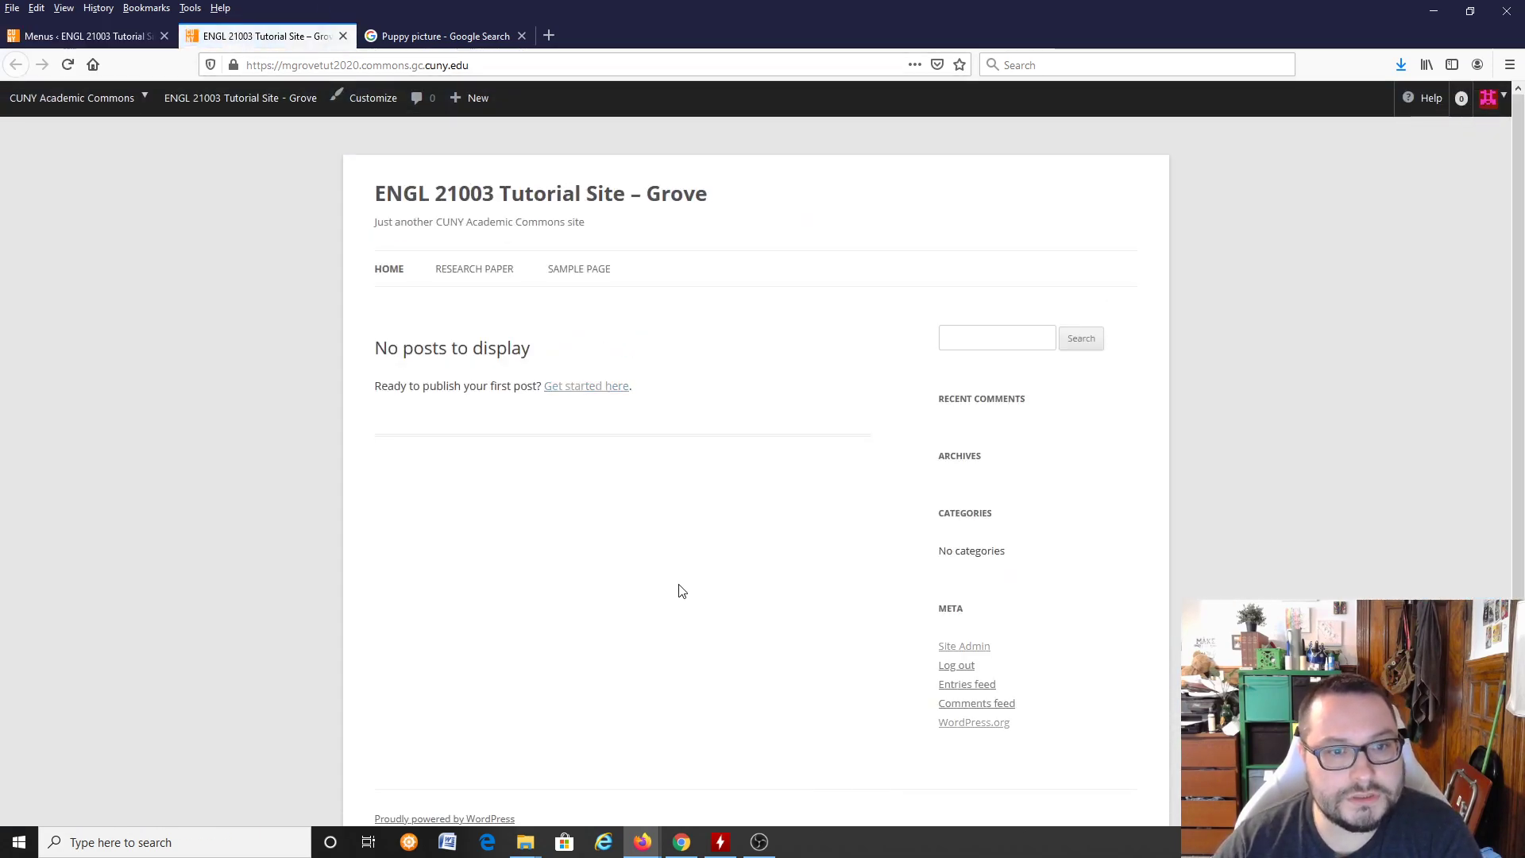
click(458, 273)
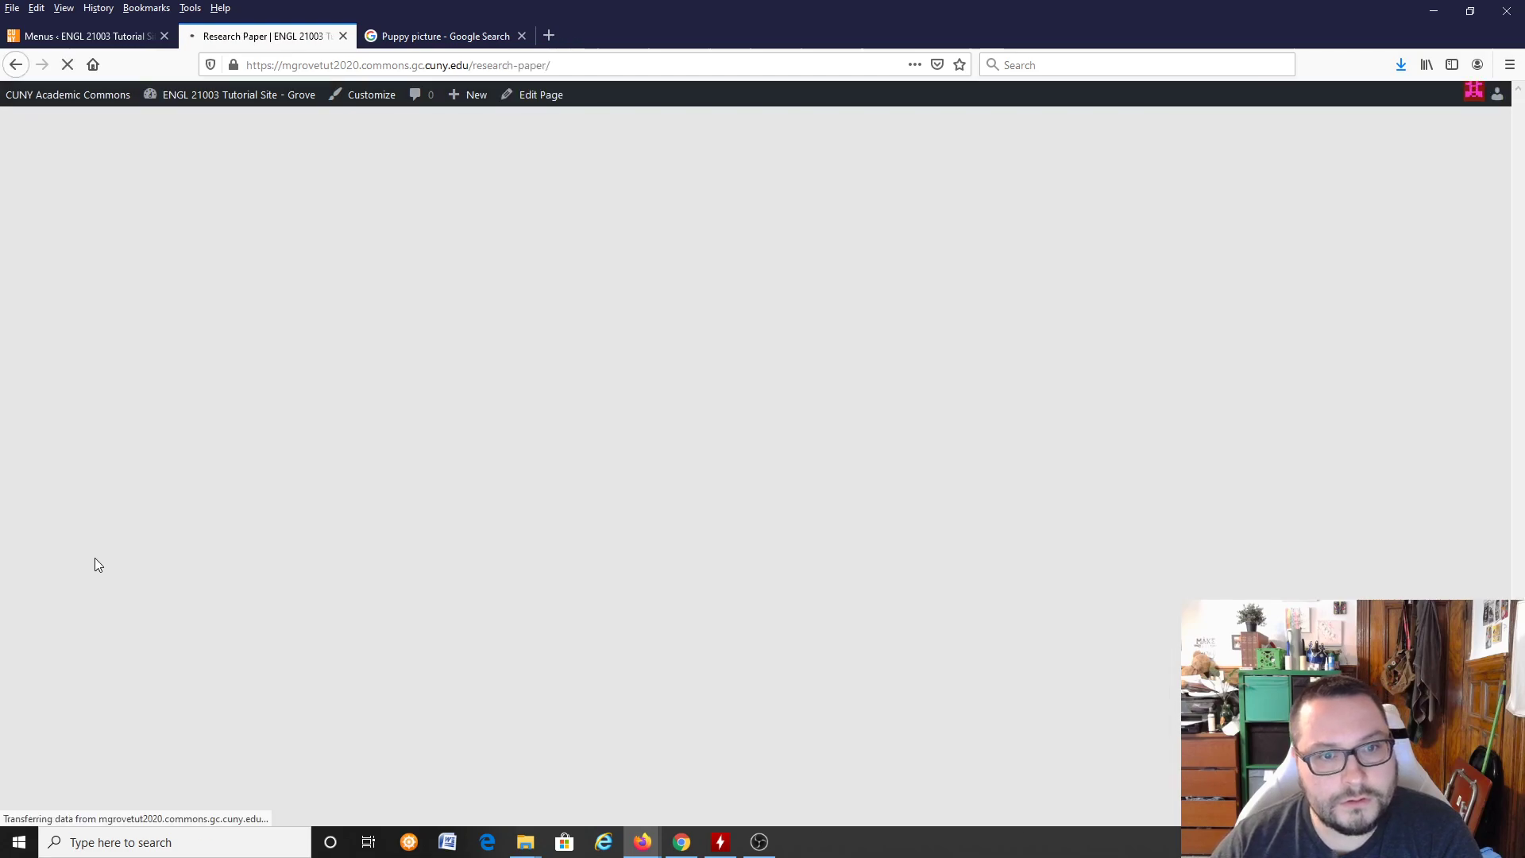
Step: Return to the menu editor and create Menu 1 with Sample Page nested under Research Paper
click(86, 36)
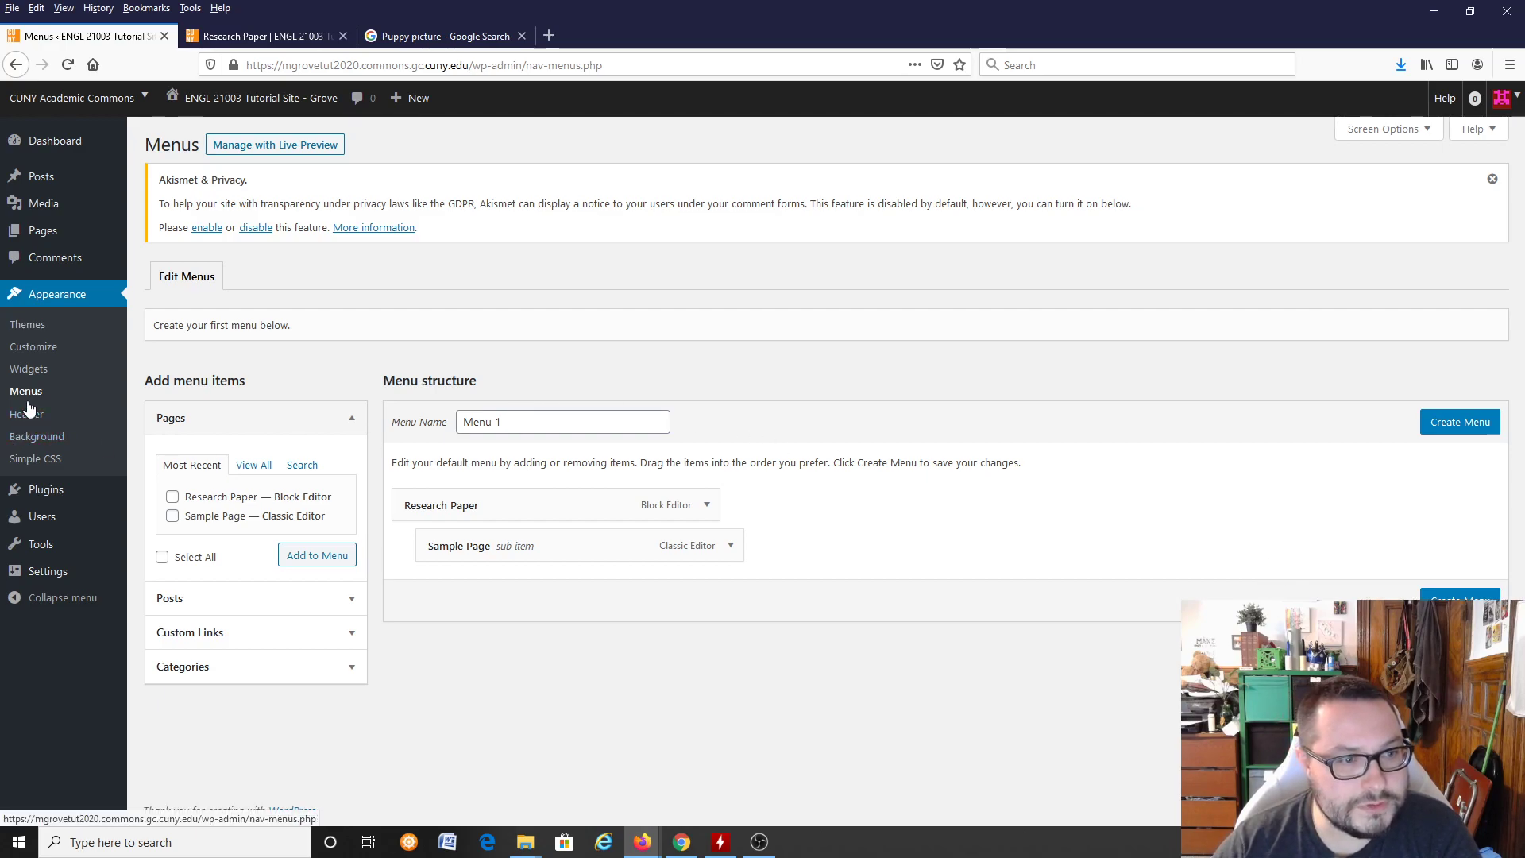
click(27, 326)
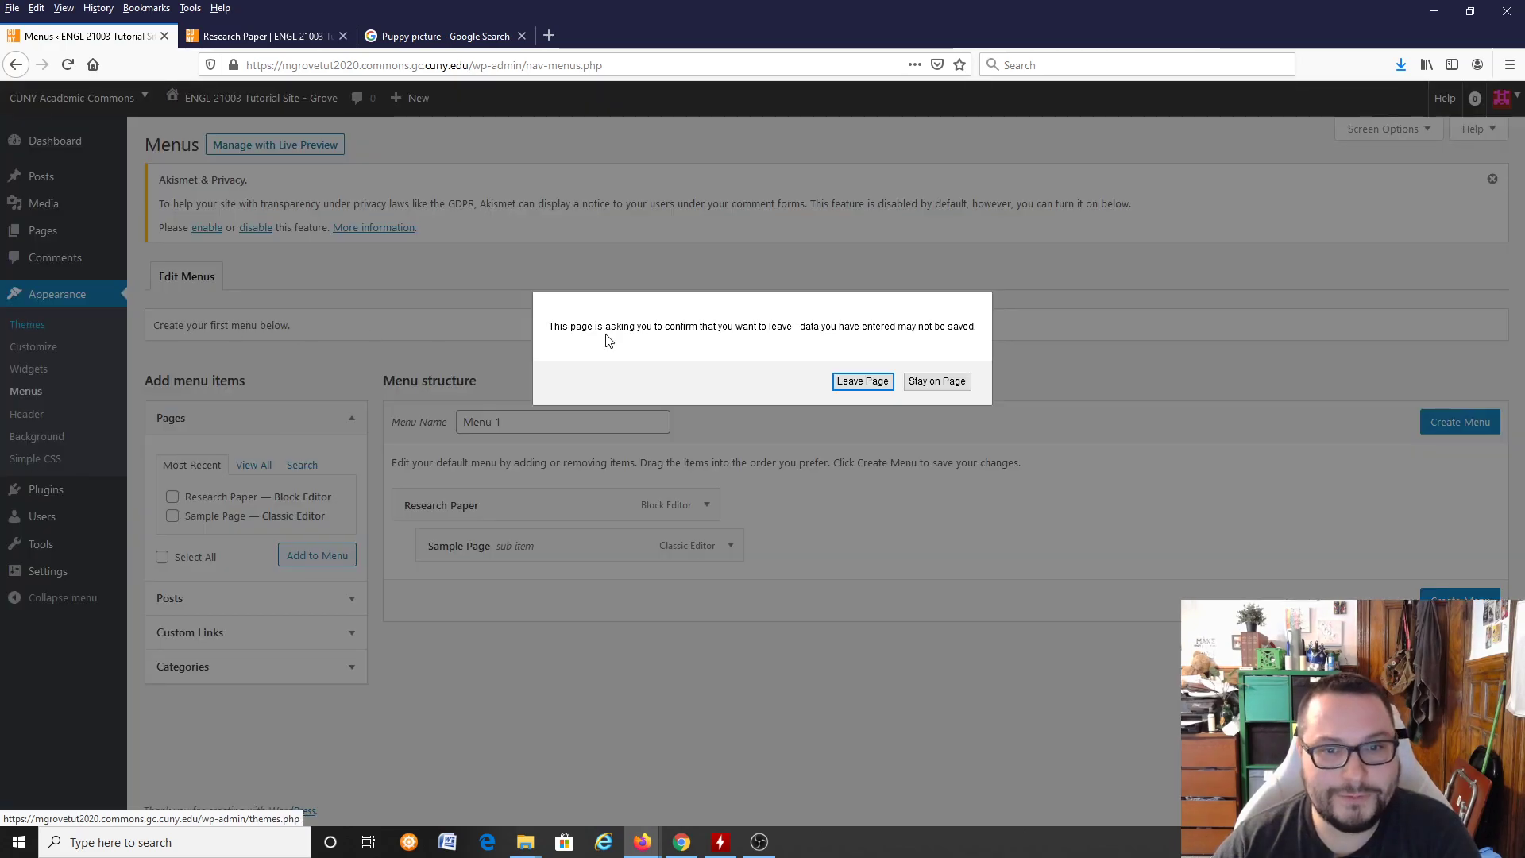
click(926, 389)
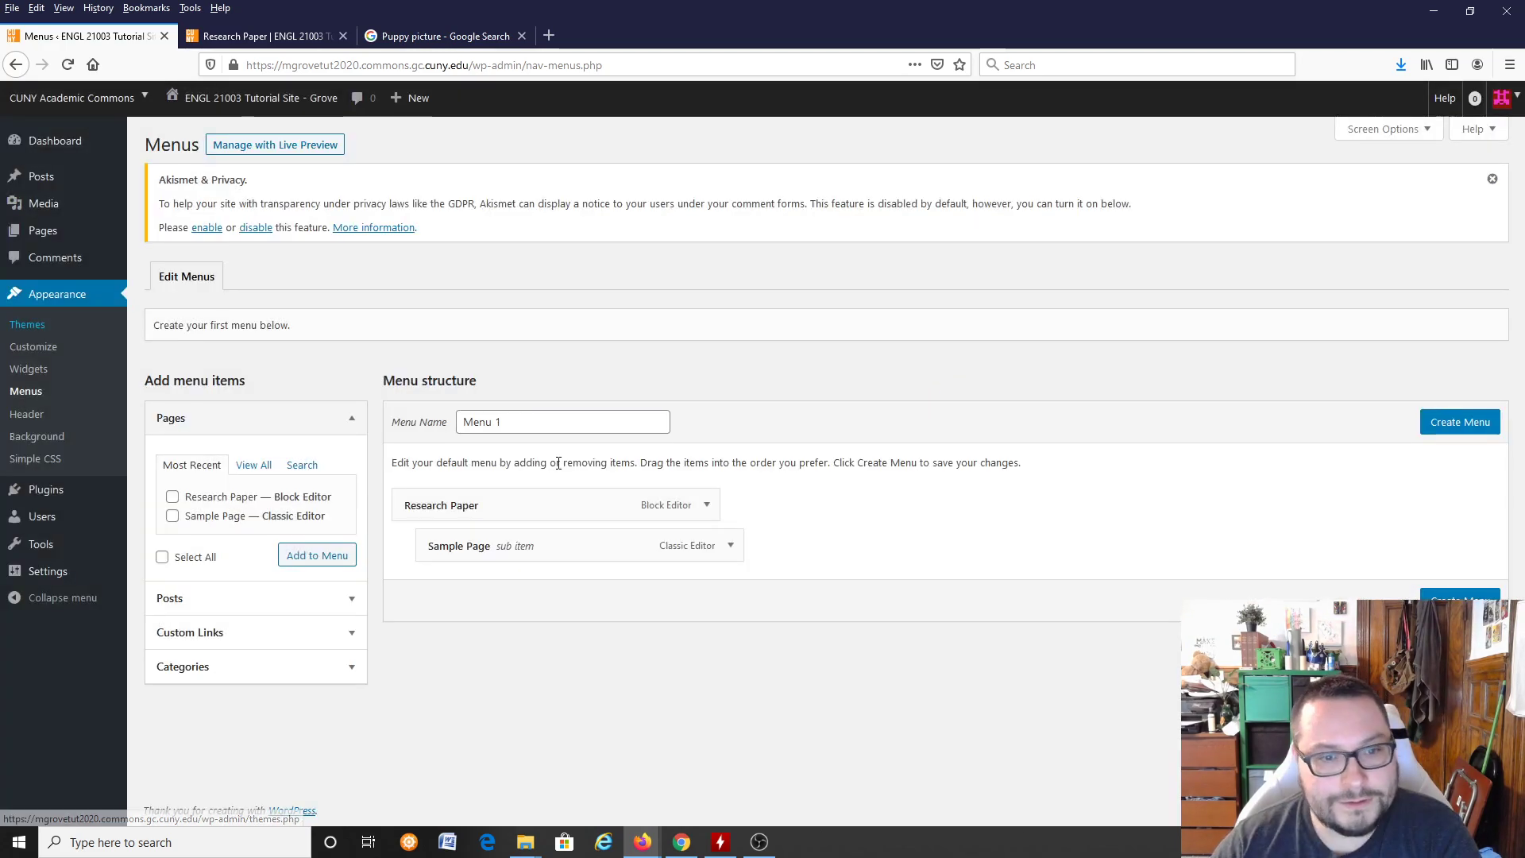
click(1464, 433)
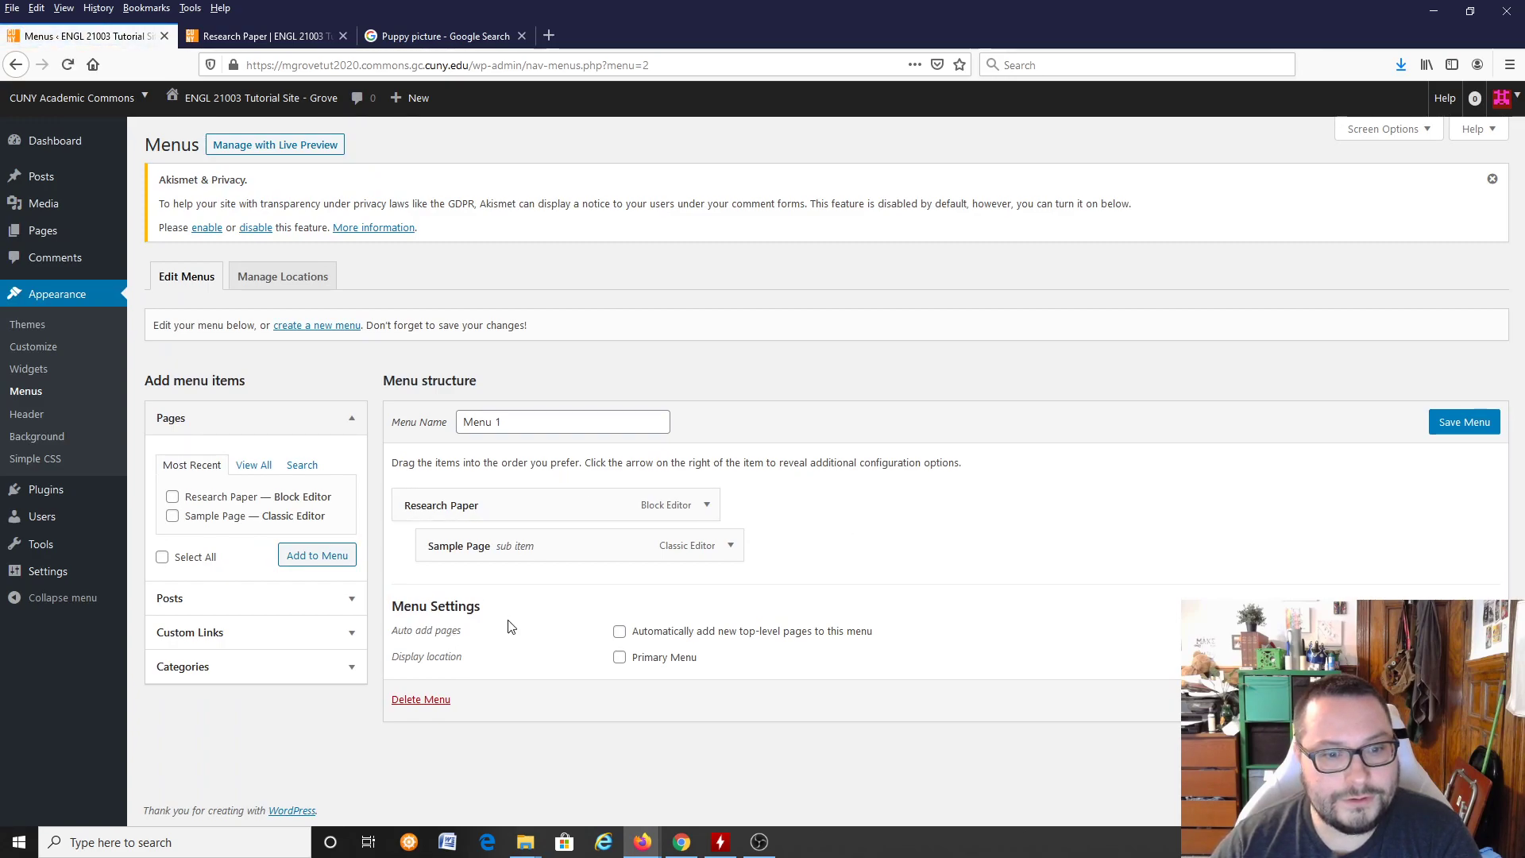
Step: Set Menu 1 to automatically add new top-level pages, assign it to the Primary Menu location and save it
click(620, 632)
click(620, 658)
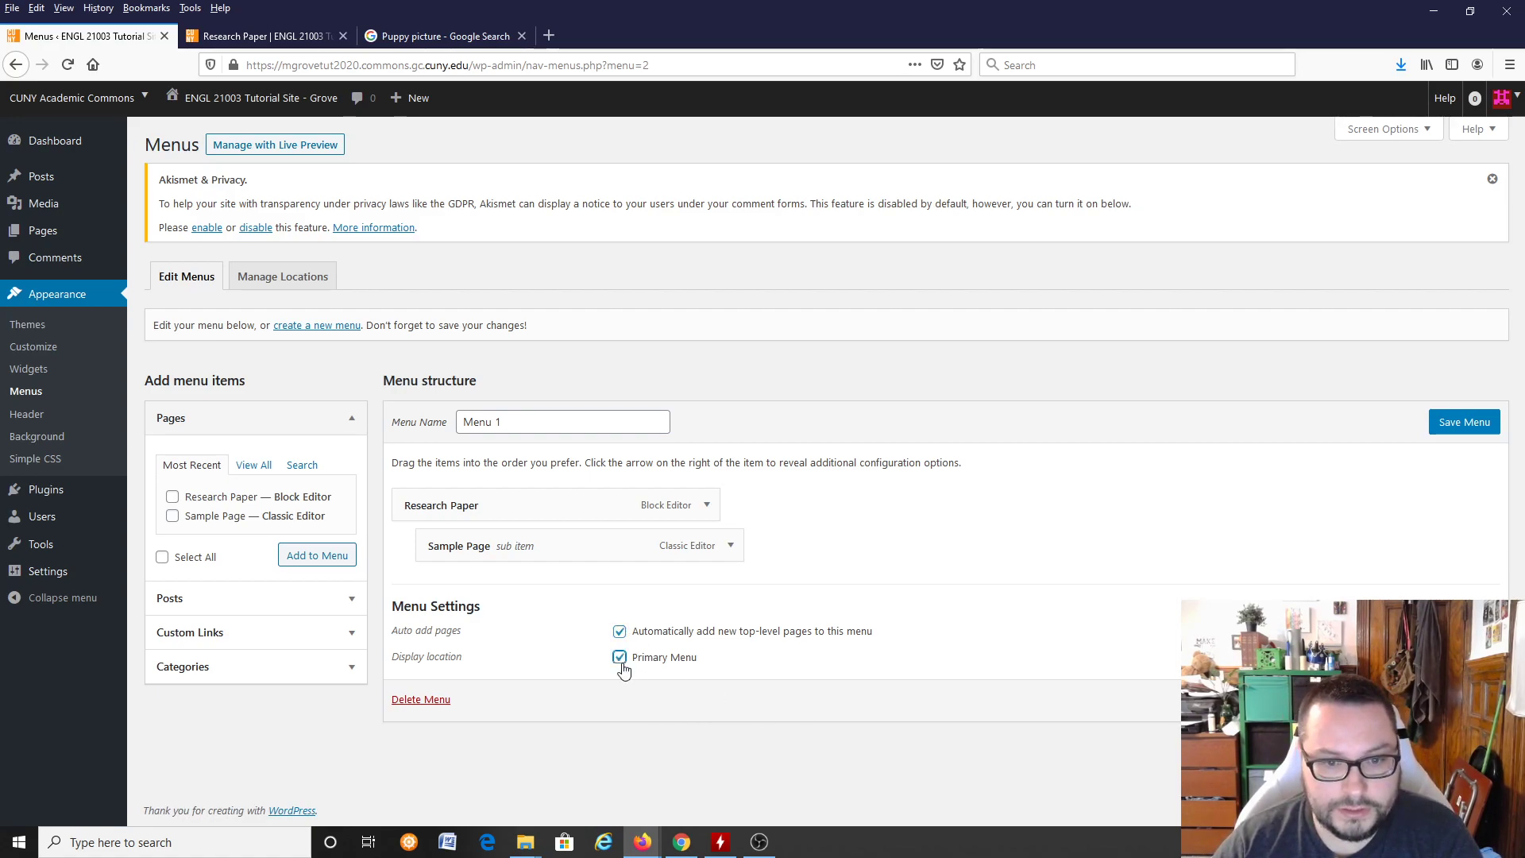
click(1461, 421)
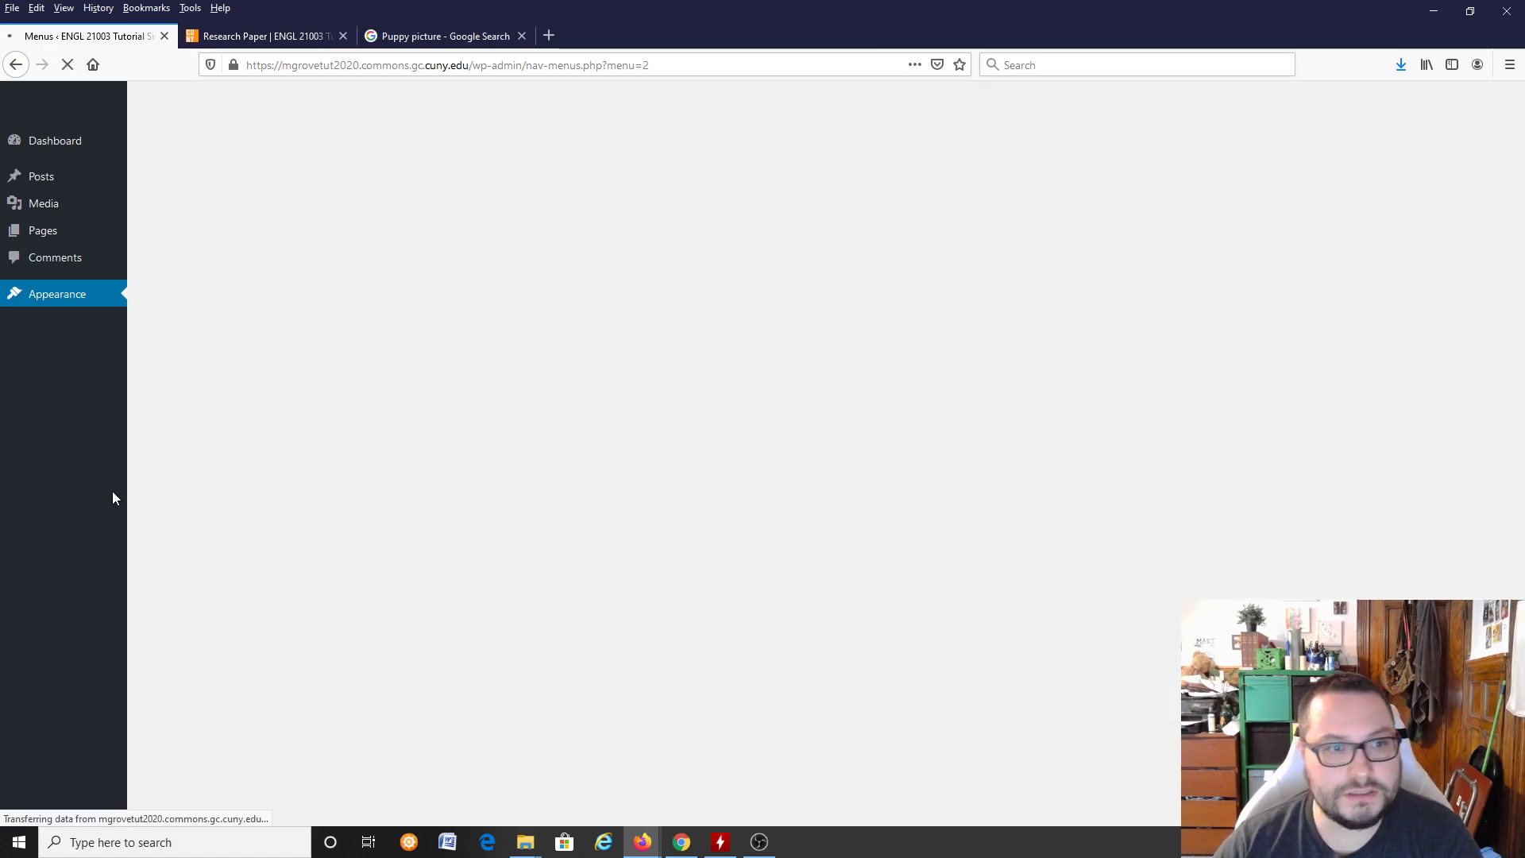
Step: Reload the live site and test its dropdown navigation by switching between the Sample Page and Research Paper pages
key(ctrl+Tab)
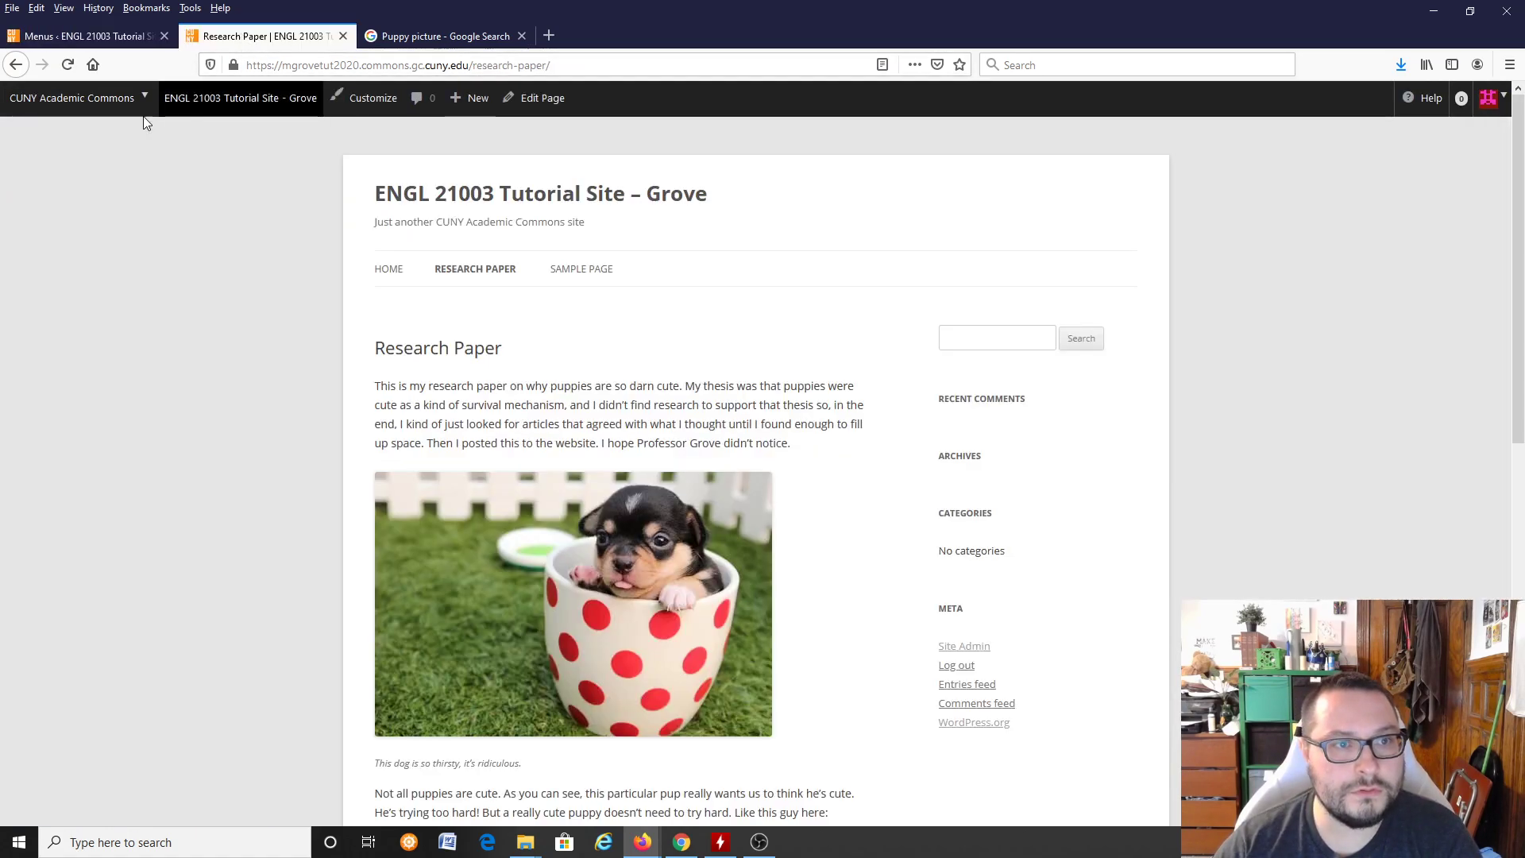
click(68, 65)
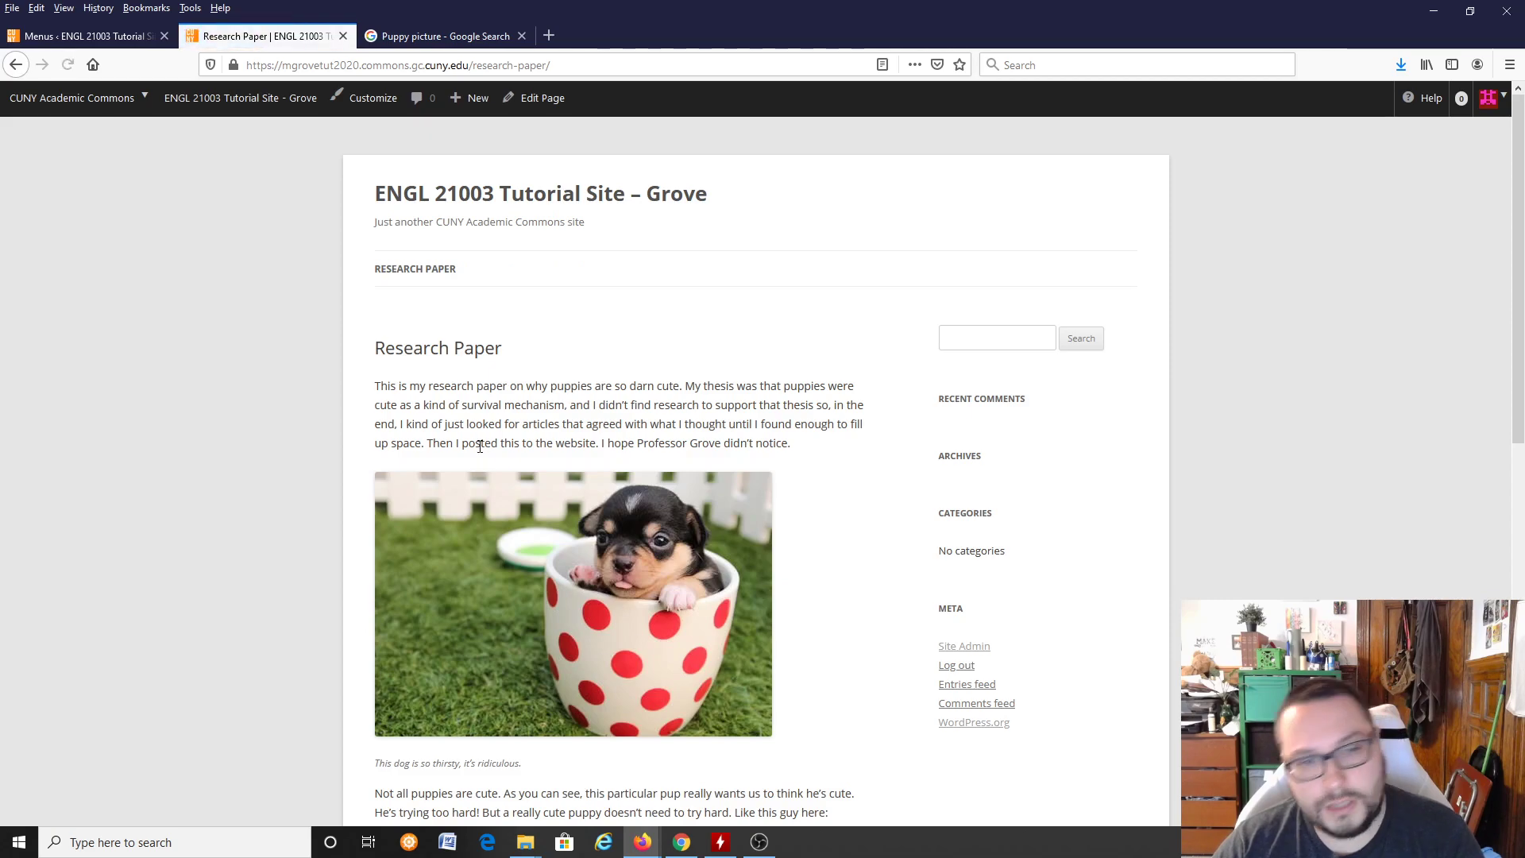
scroll(421, 297, down, 6)
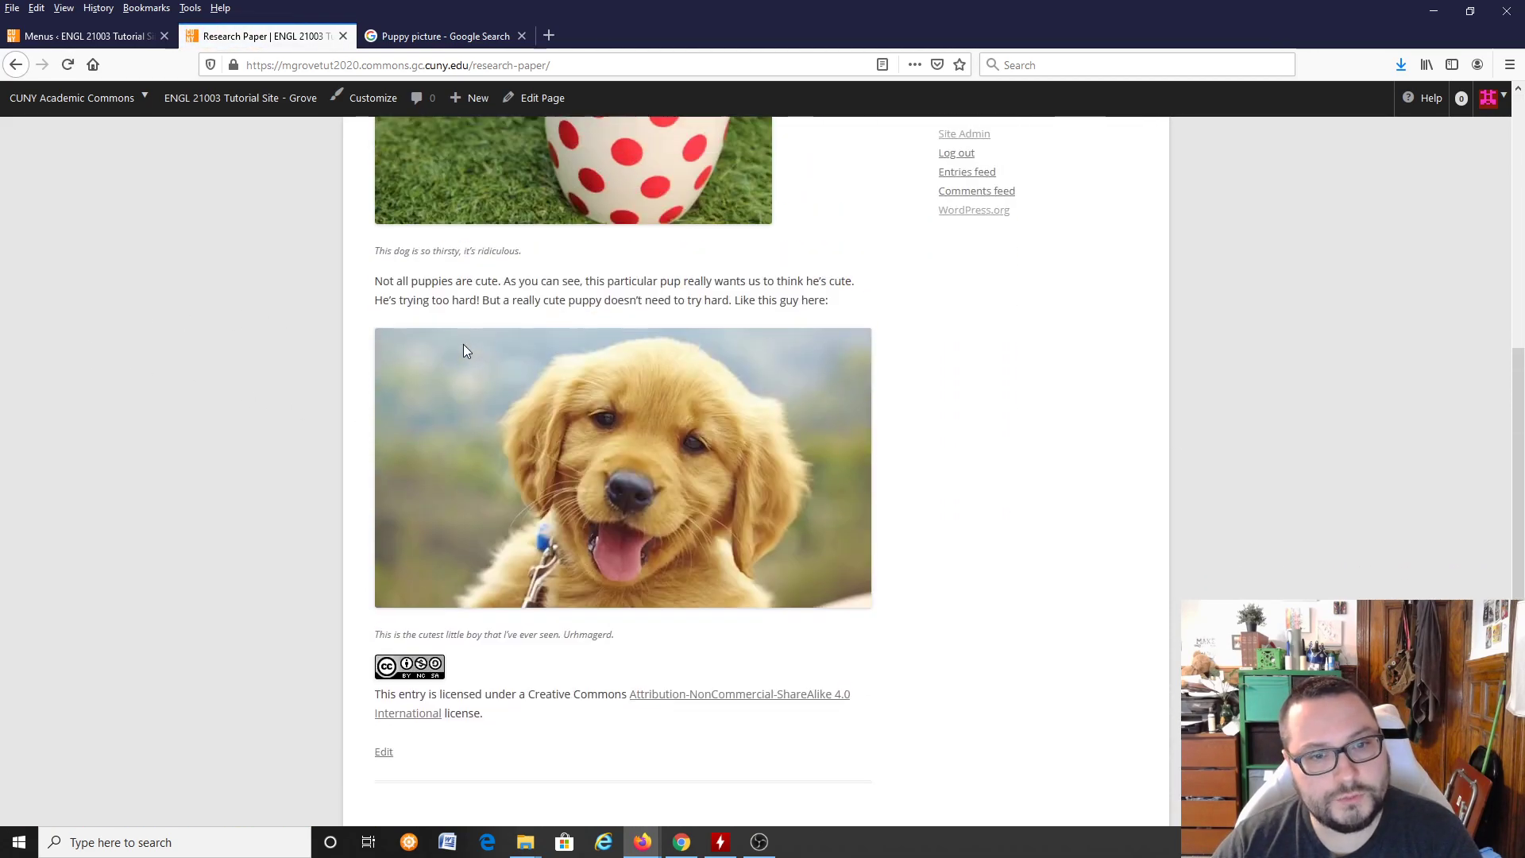
scroll(453, 341, up, 6)
mouse_move(421, 271)
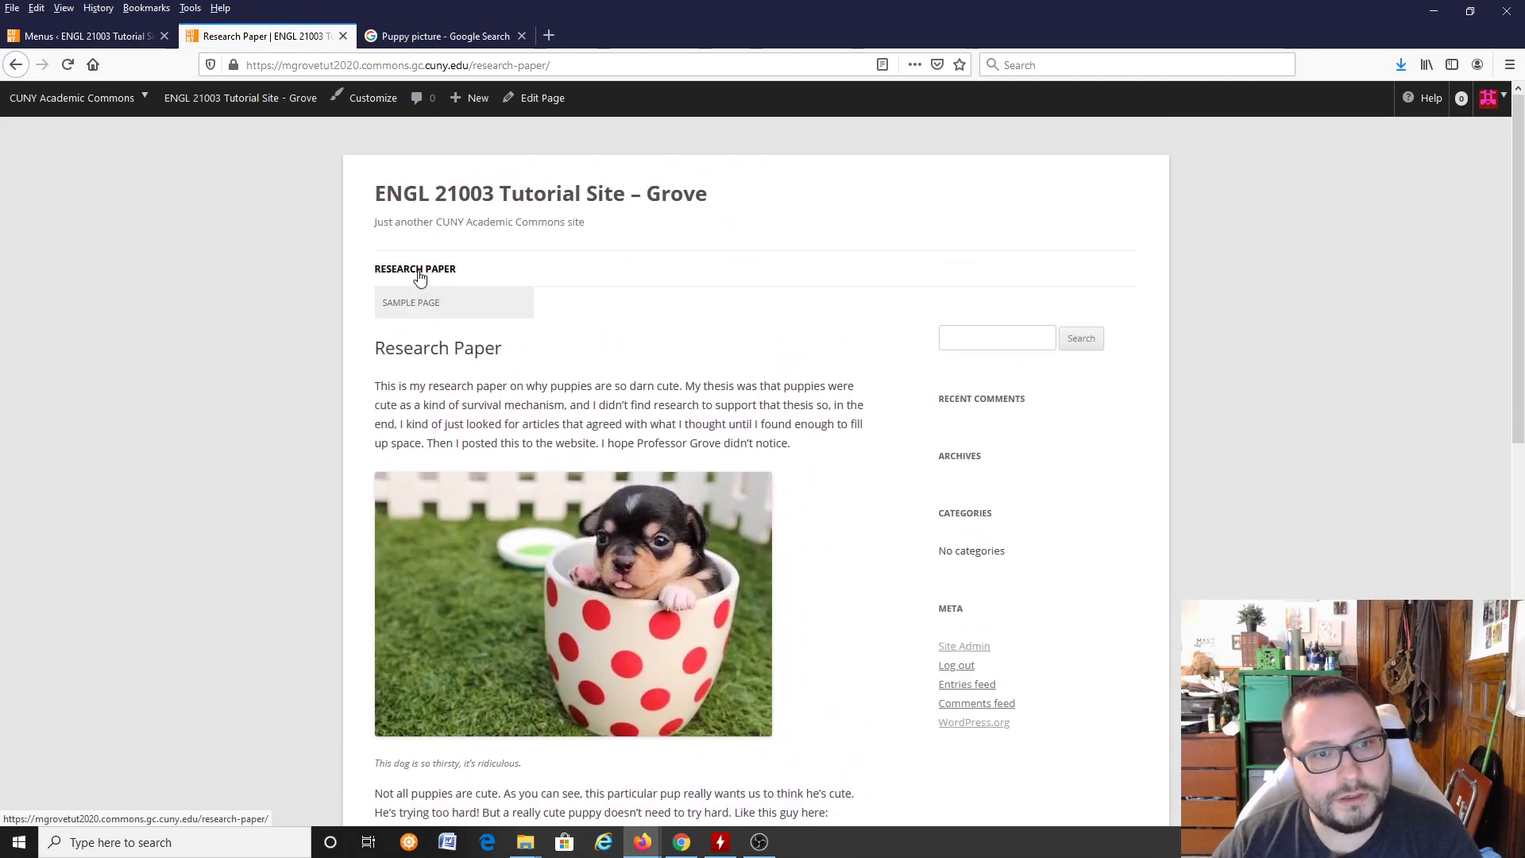
click(421, 306)
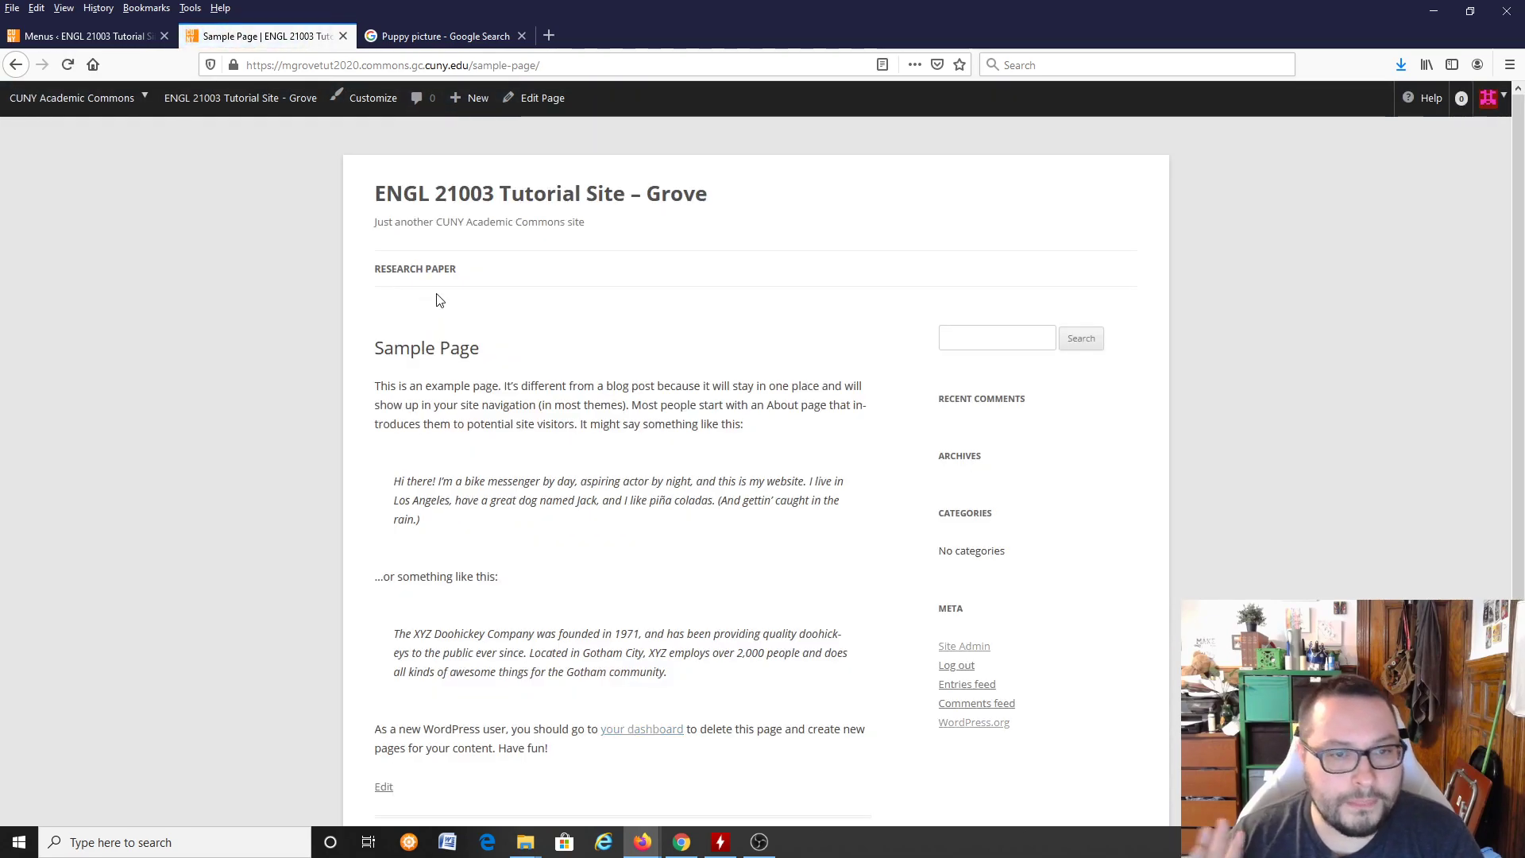
click(386, 273)
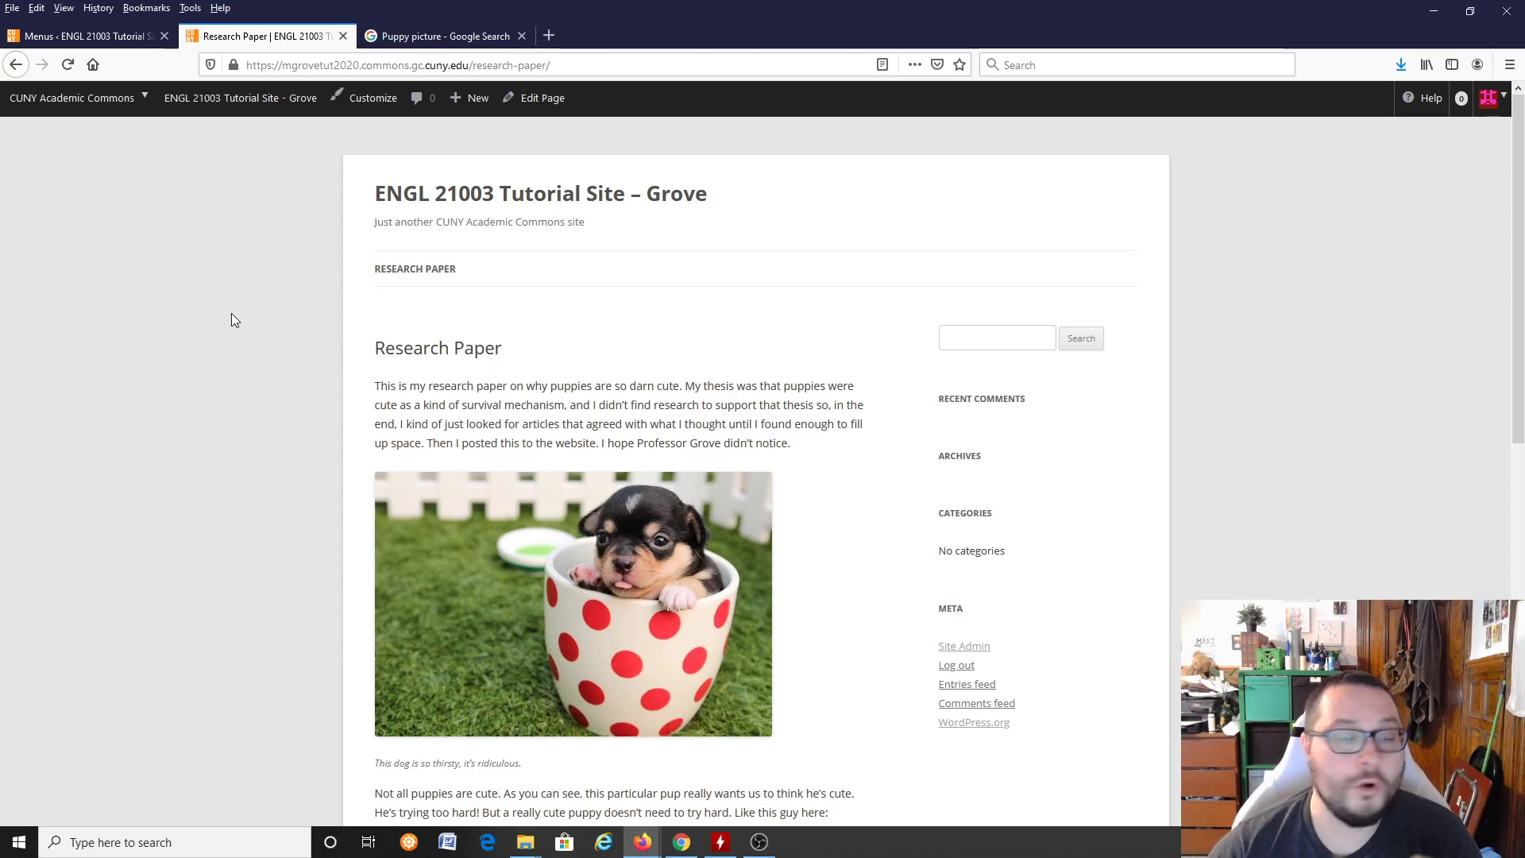
mouse_move(412, 274)
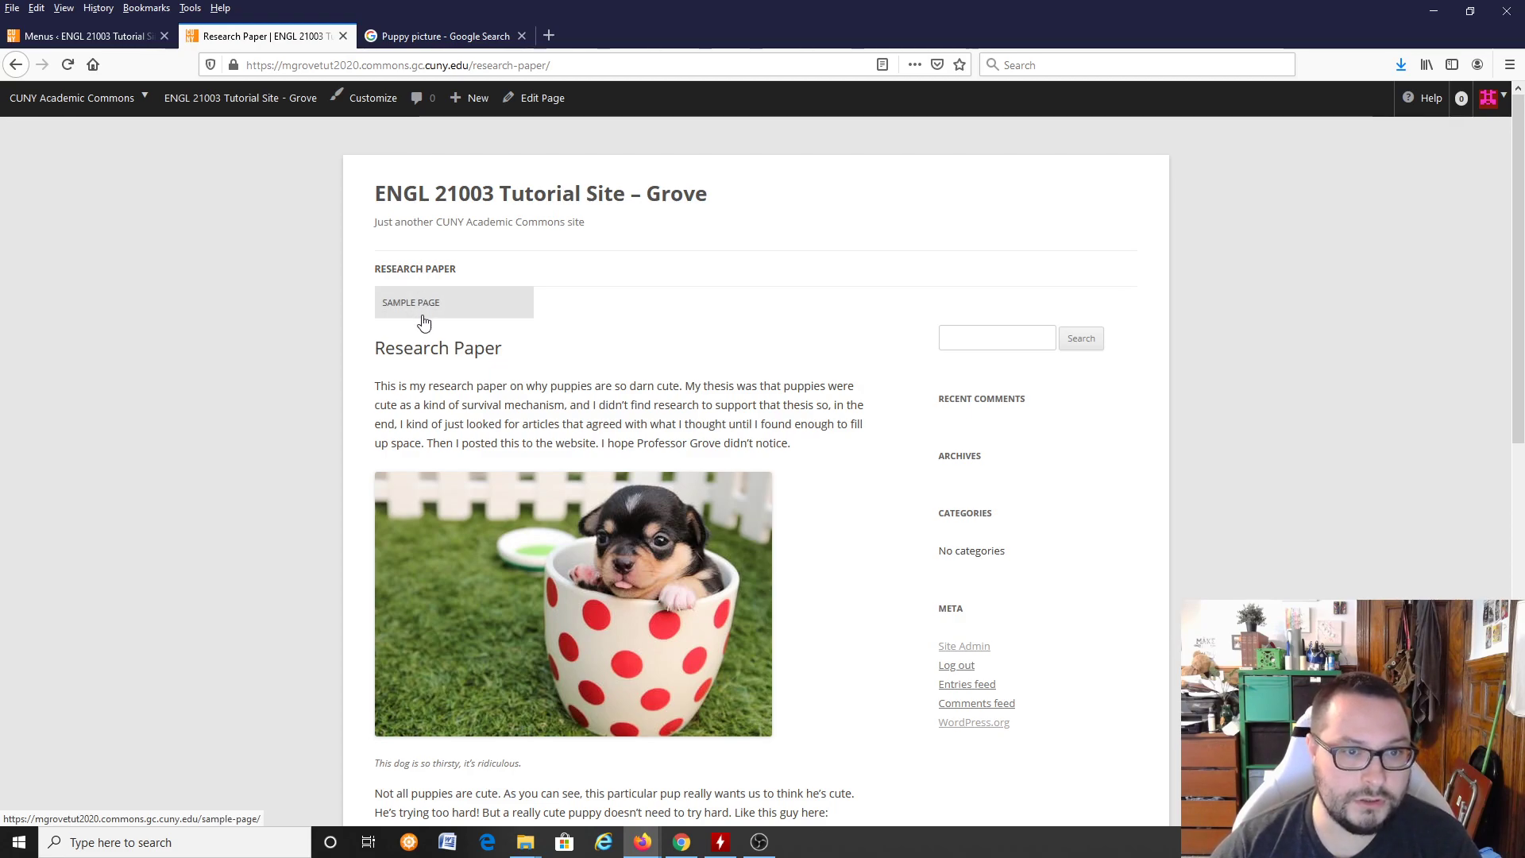
click(425, 303)
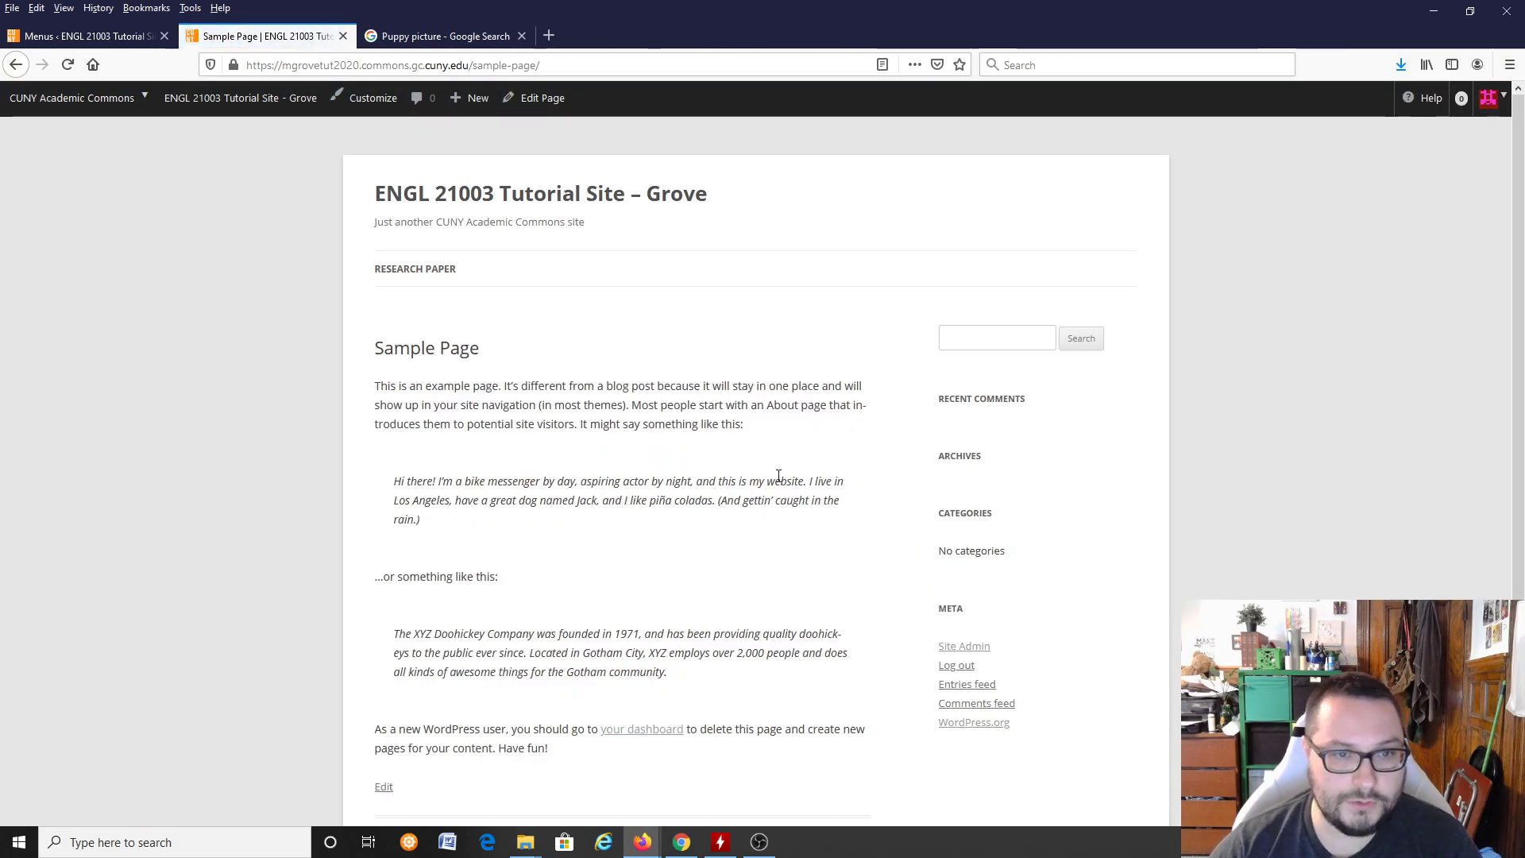
click(389, 267)
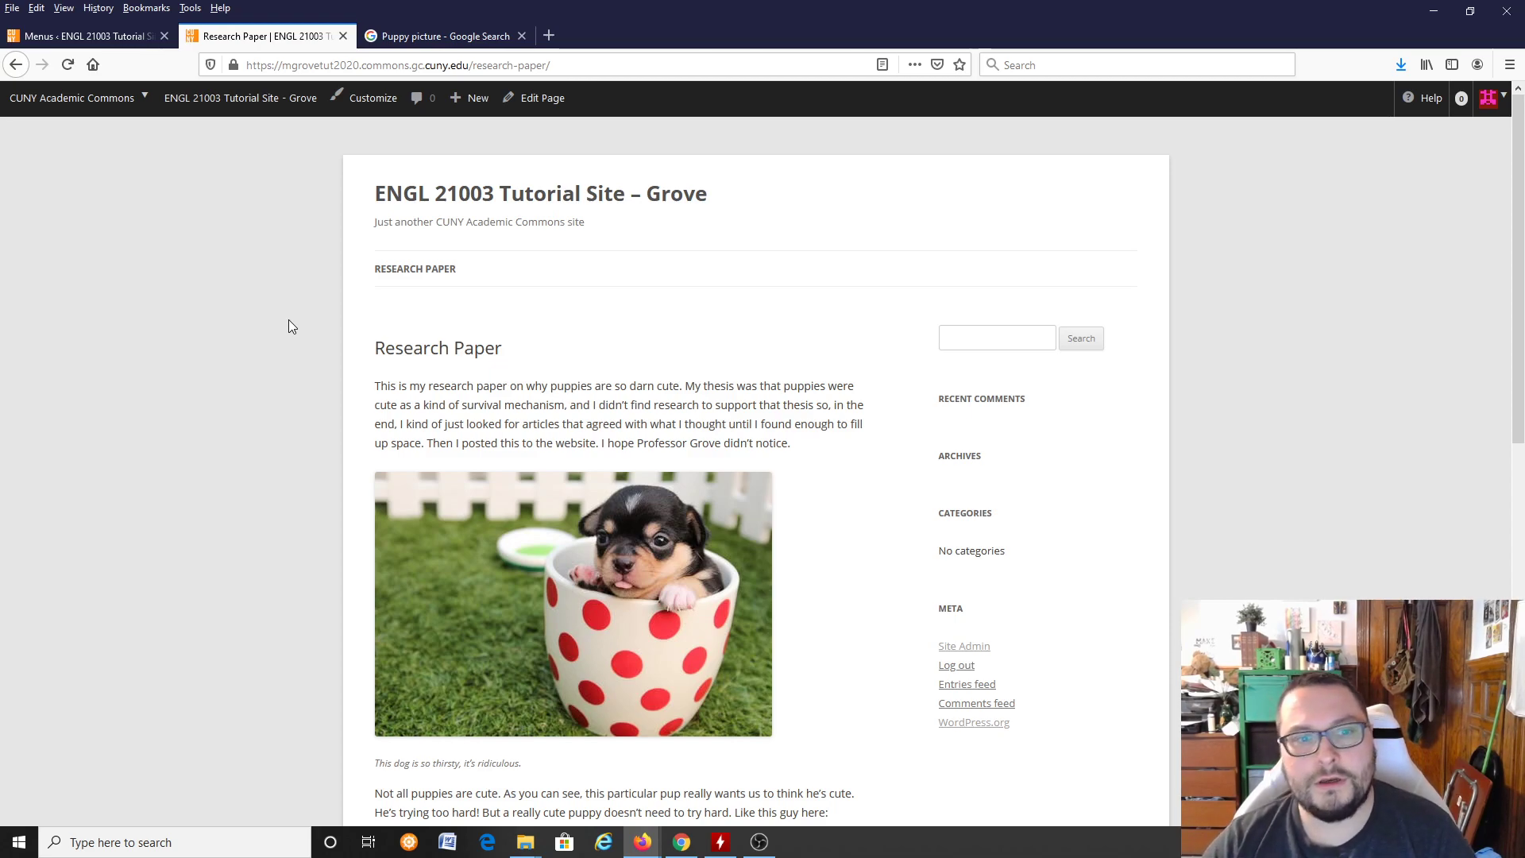
mouse_move(425, 270)
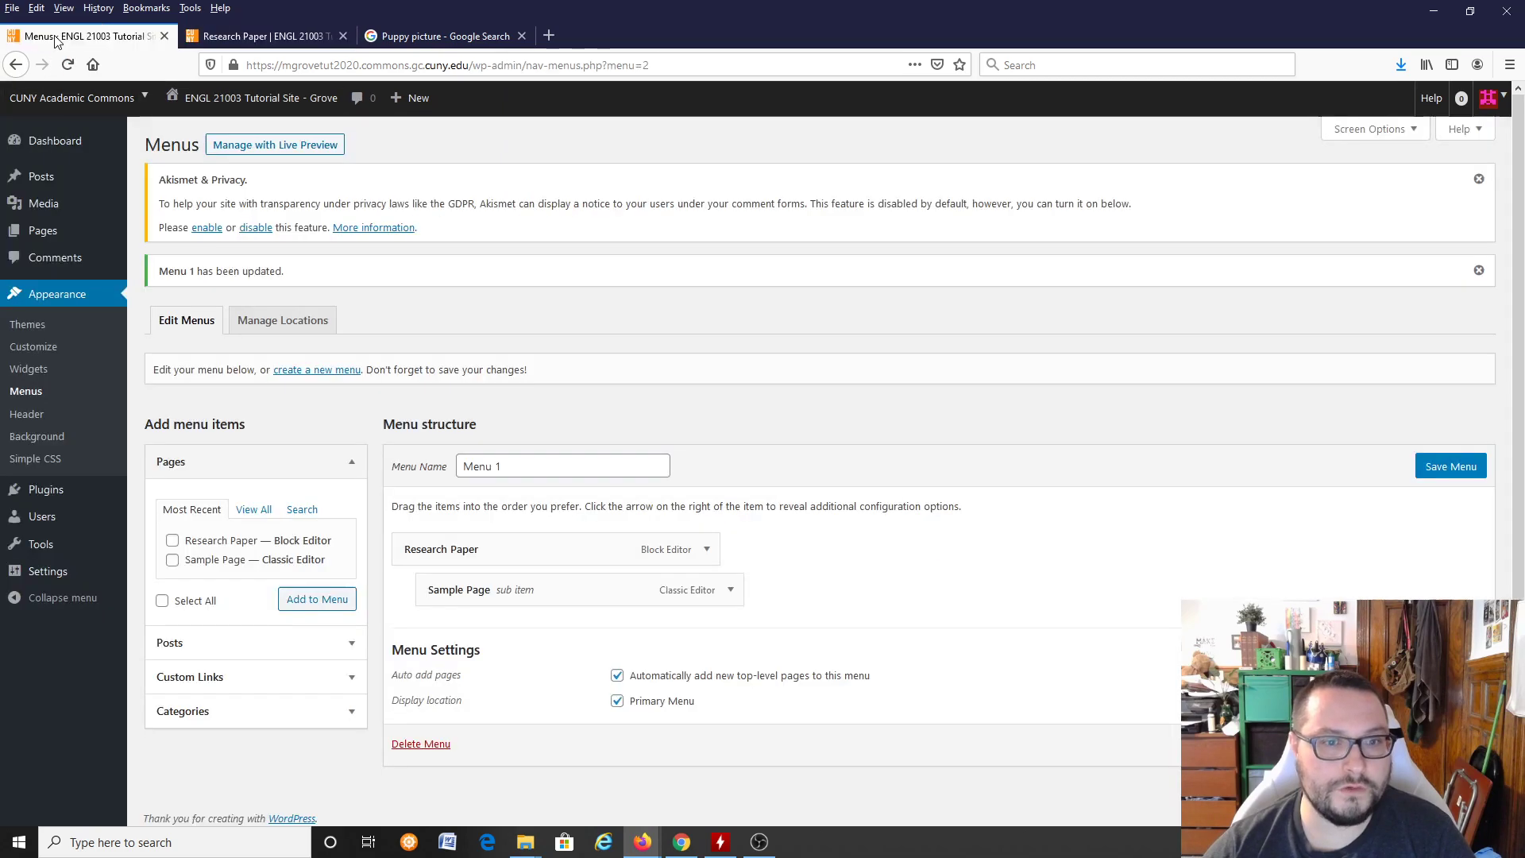
Step: Go back to the site administration and add a new page titled "Research Paper Stuff"
click(51, 40)
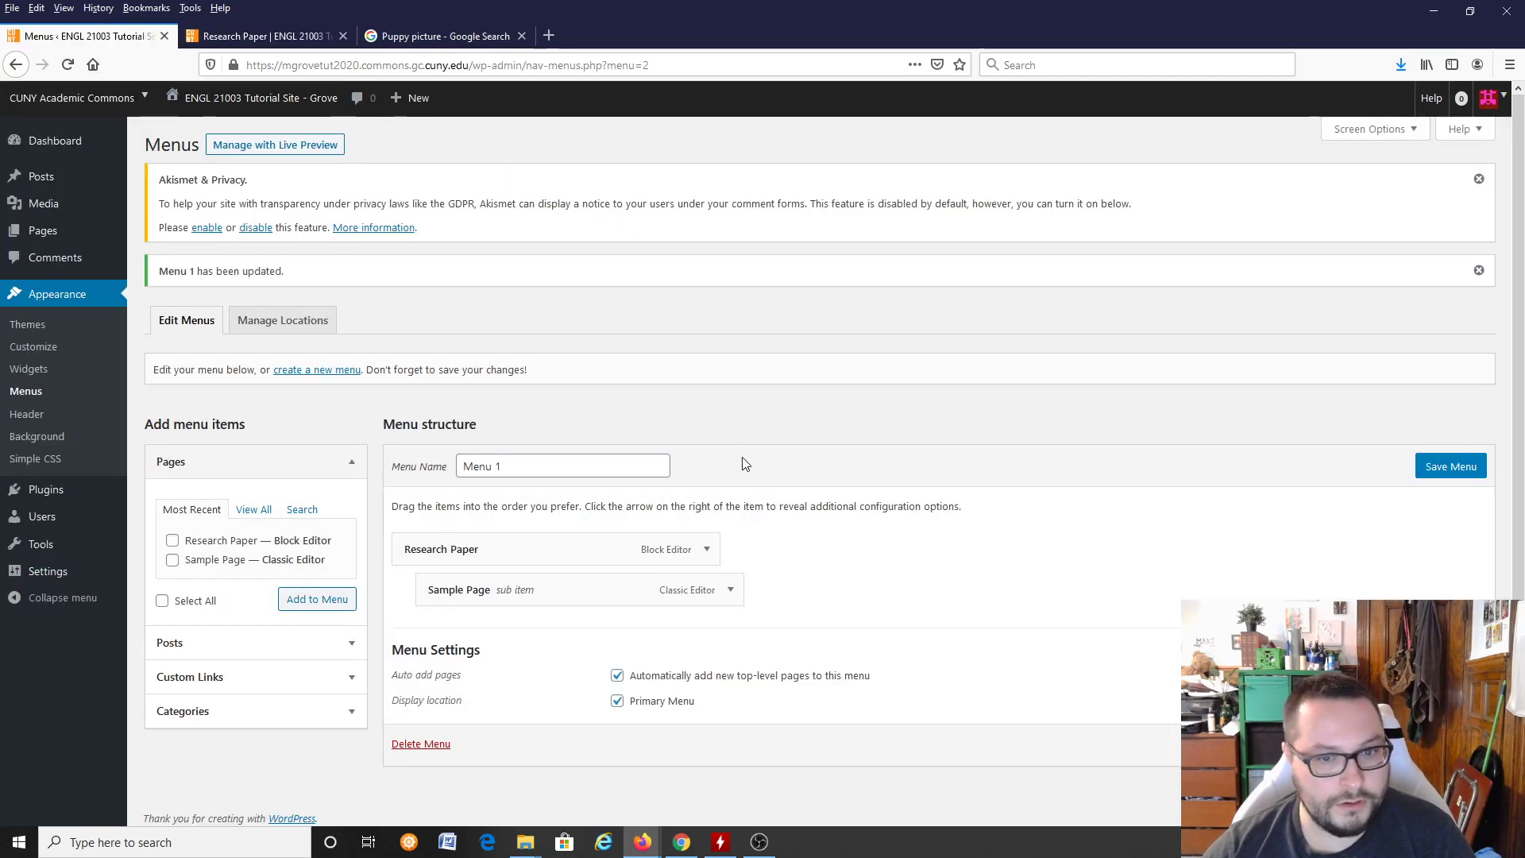
click(54, 232)
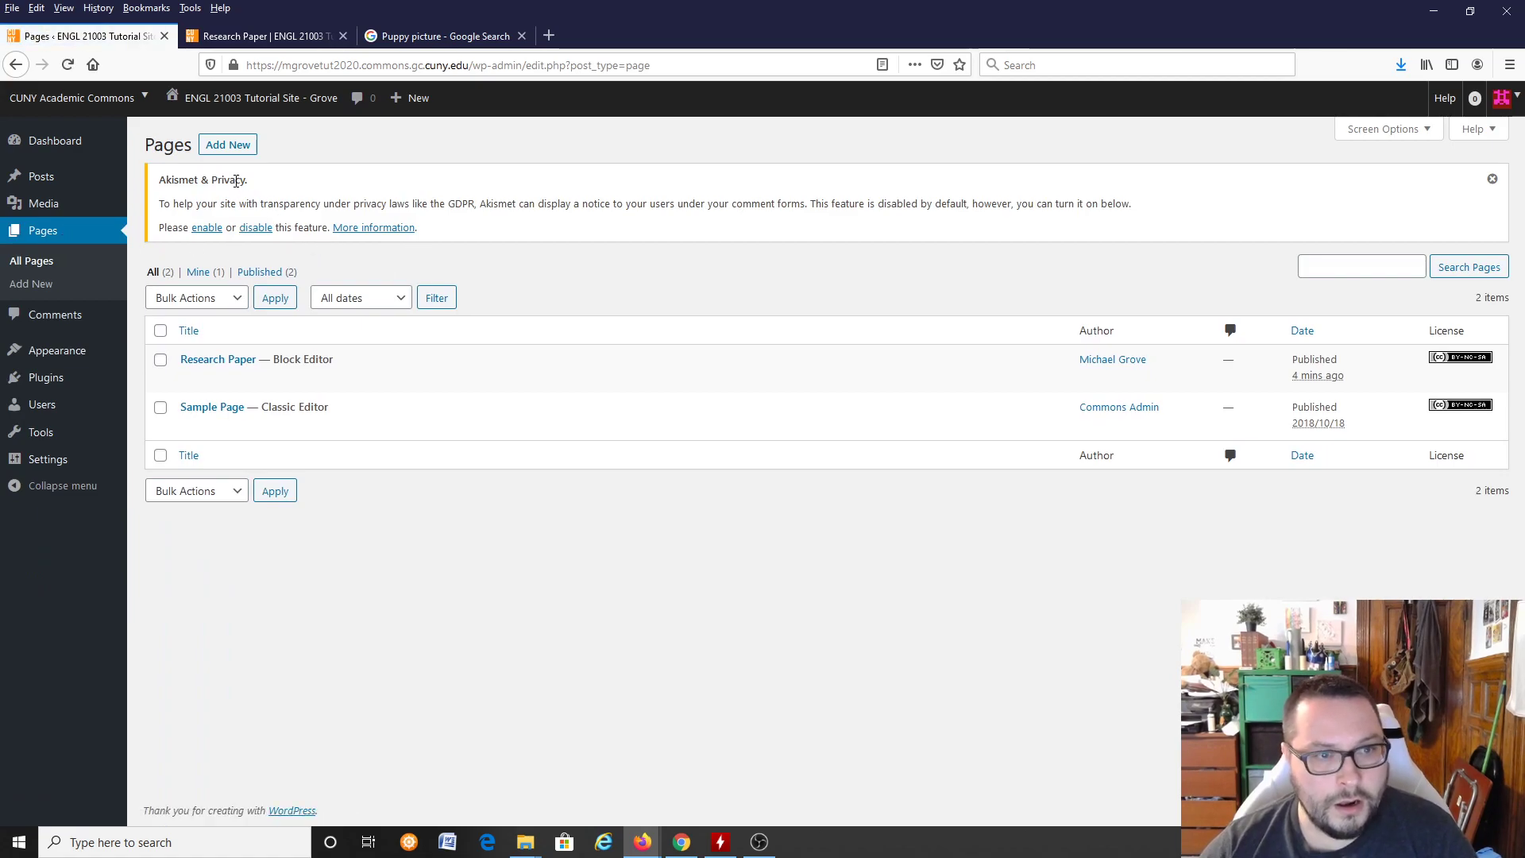
click(228, 144)
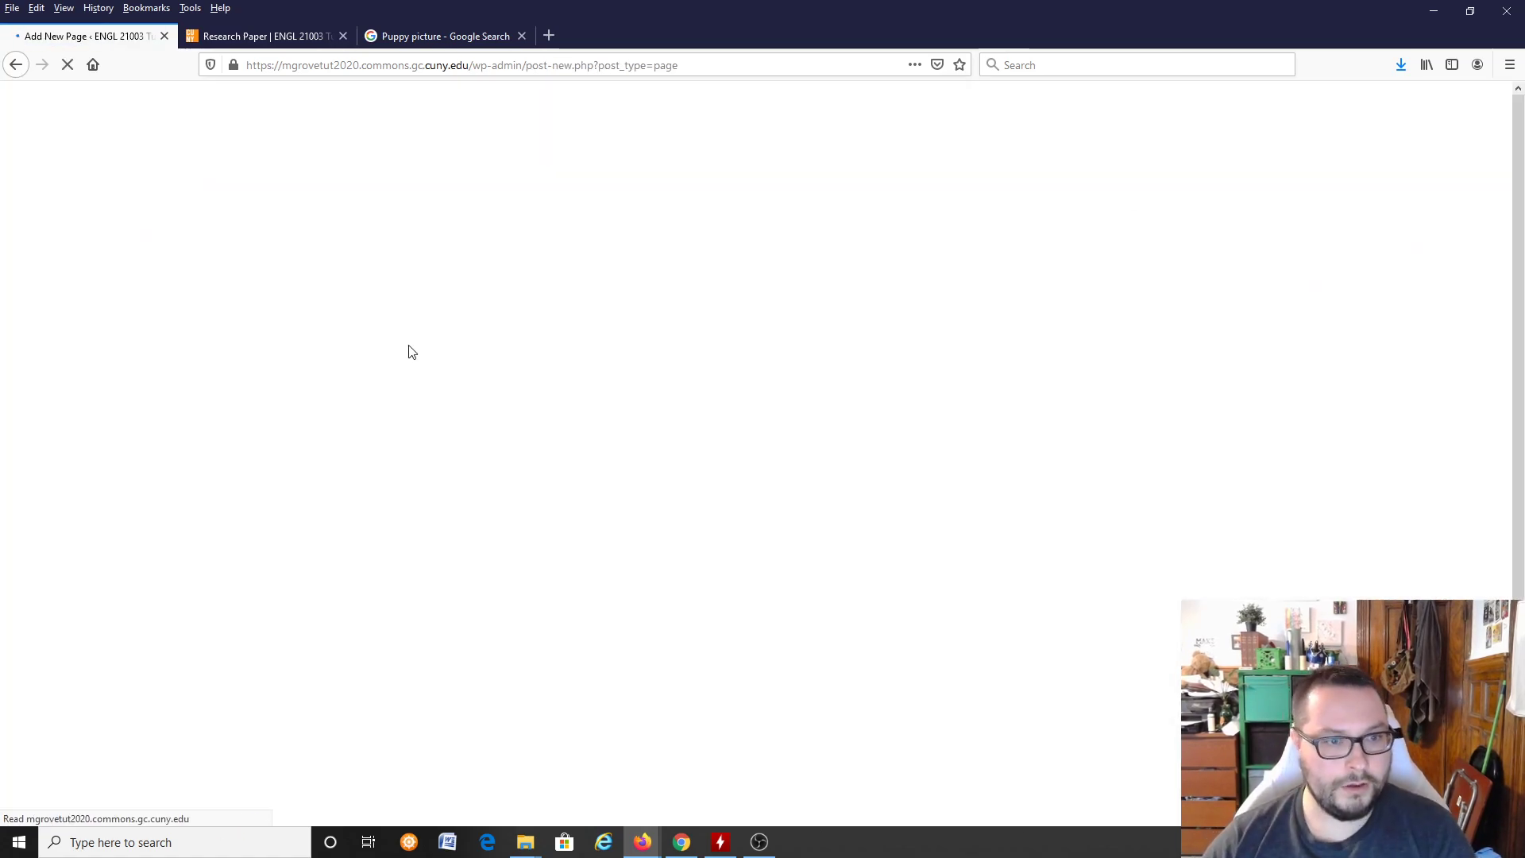
click(460, 204)
text(Res)
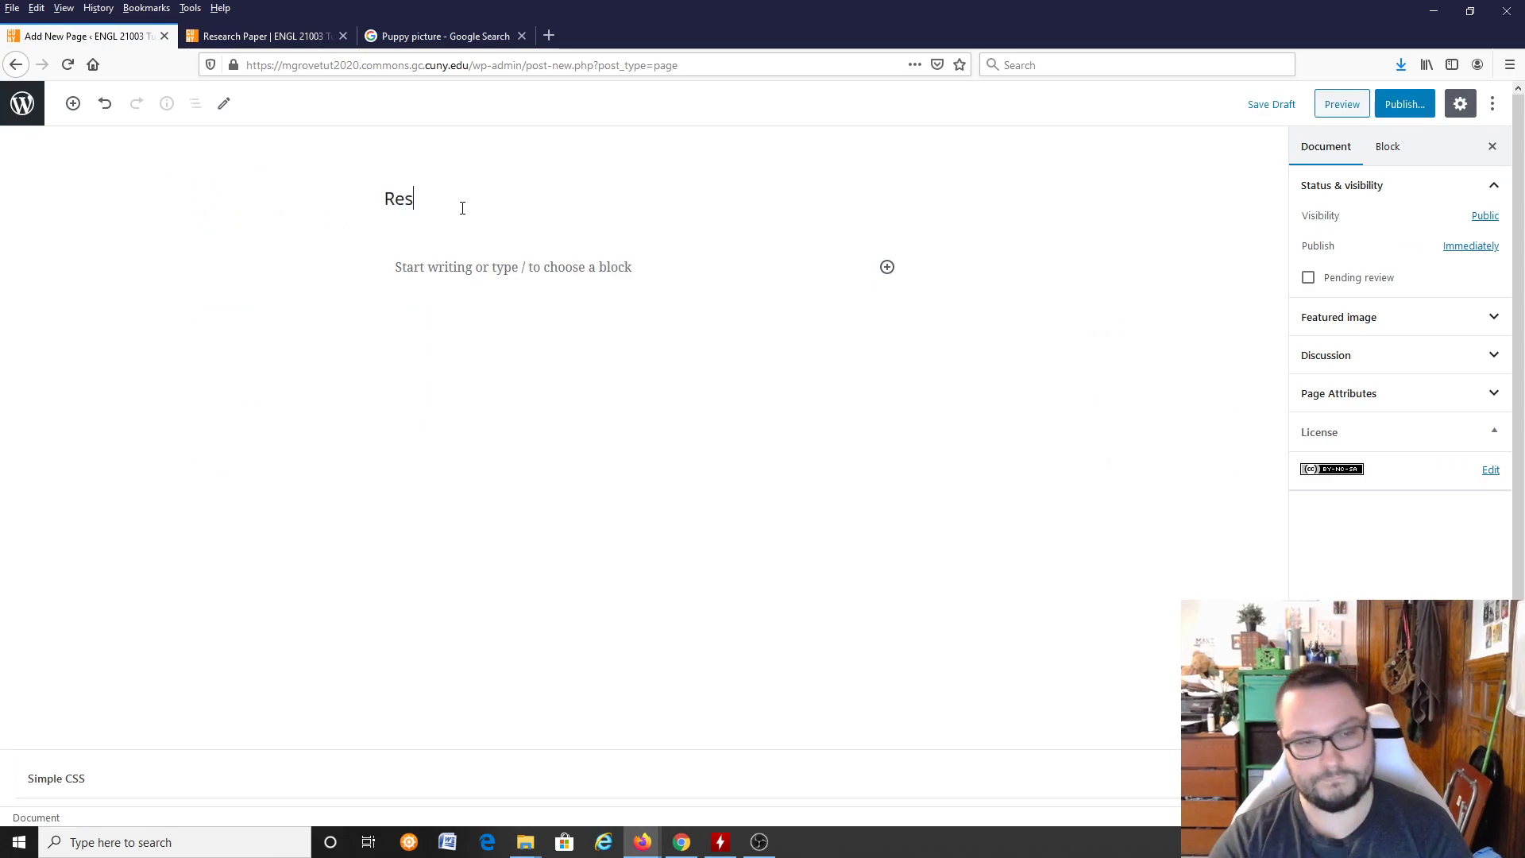
text(earch Paper Stuff)
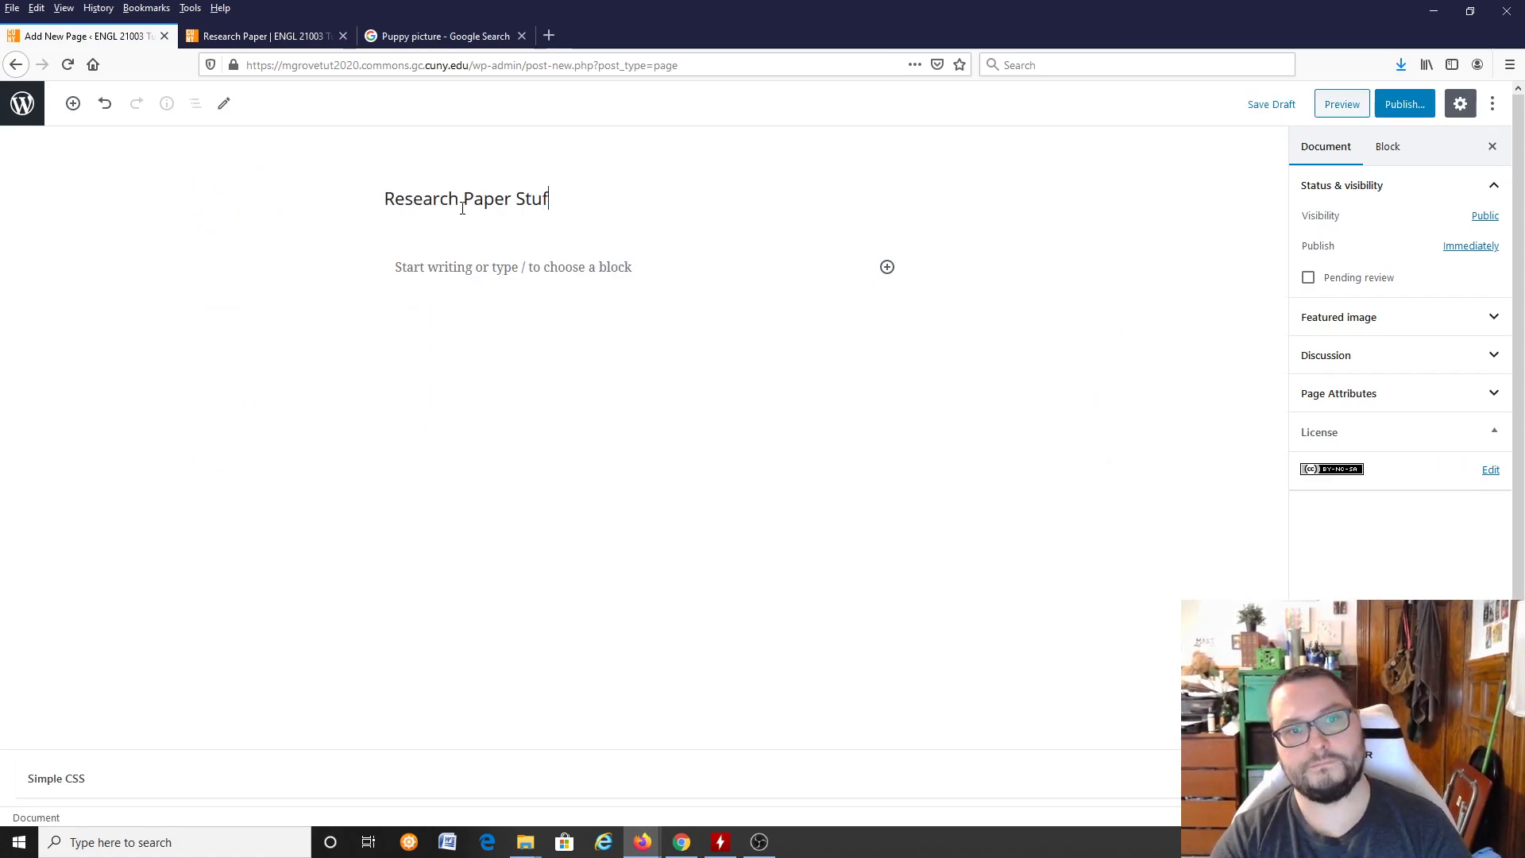
key(Return)
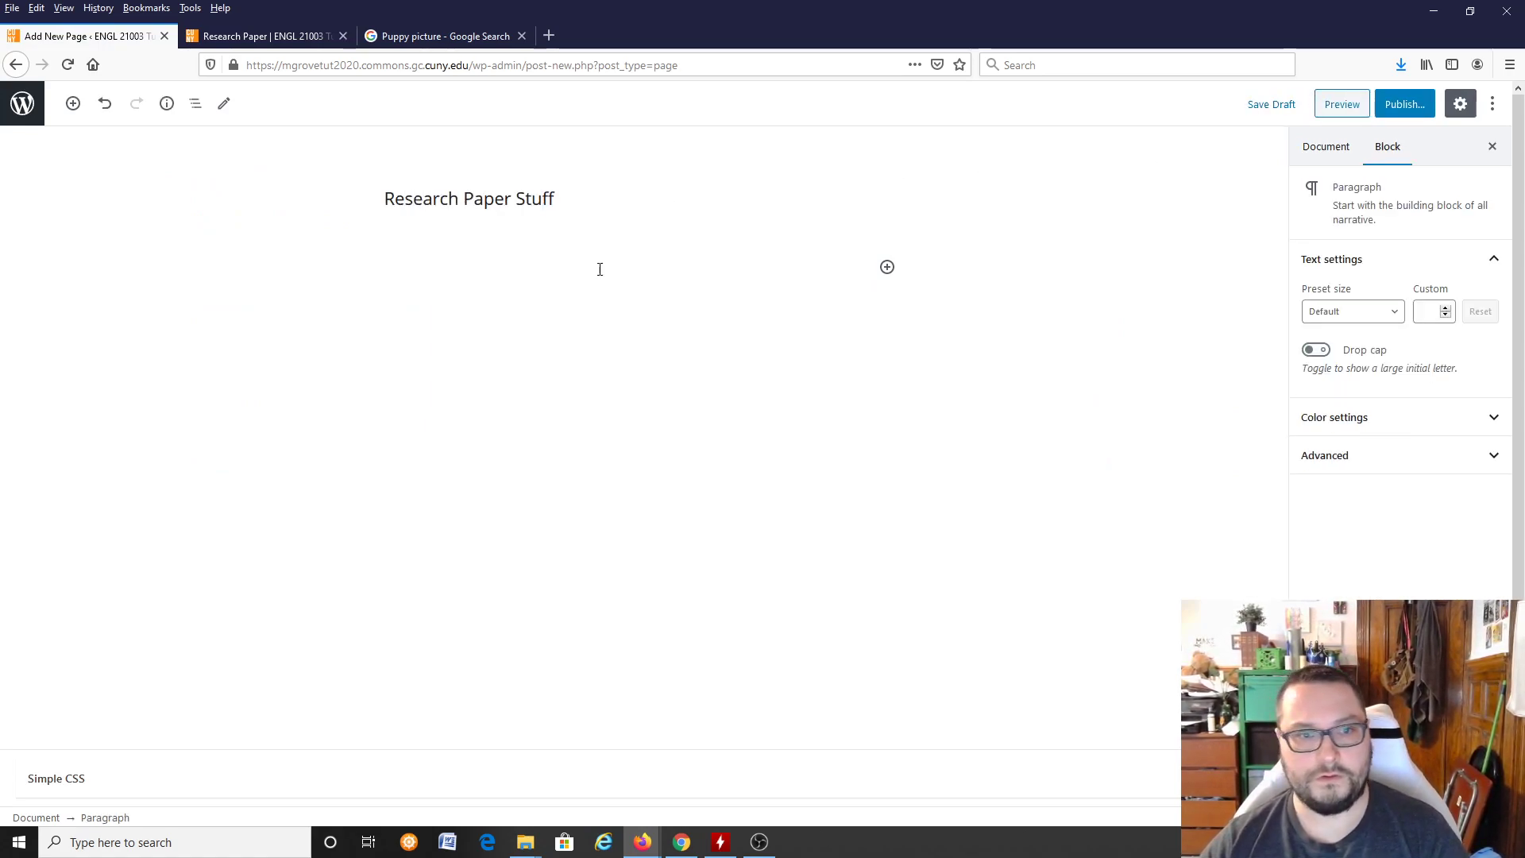
Step: Write "This is the front page for all my research papers" as the page's body text and publish it
text(This)
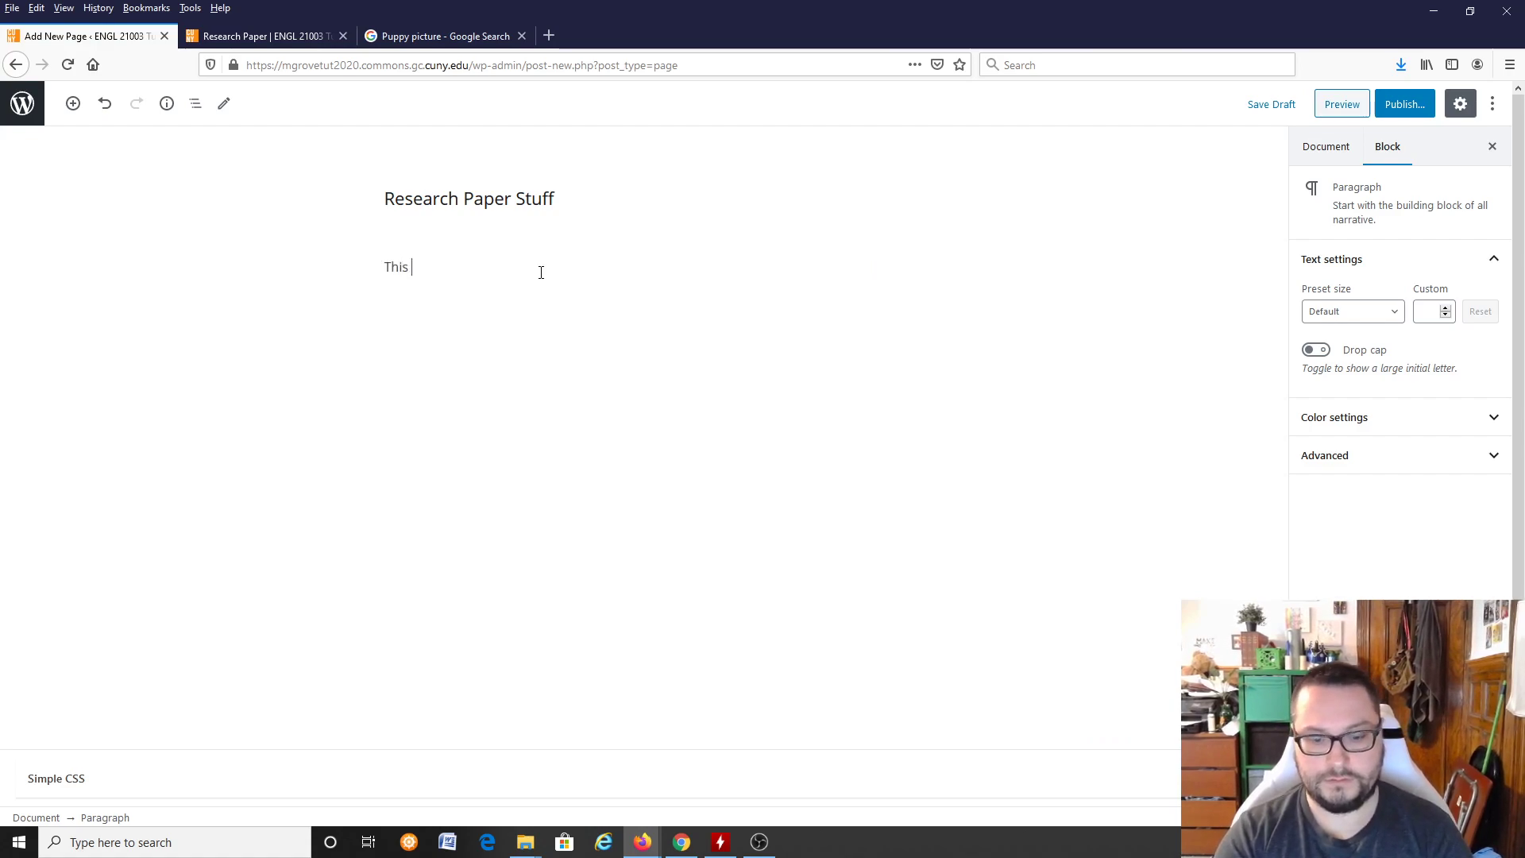
text( is the front page for all my research papers)
click(1404, 104)
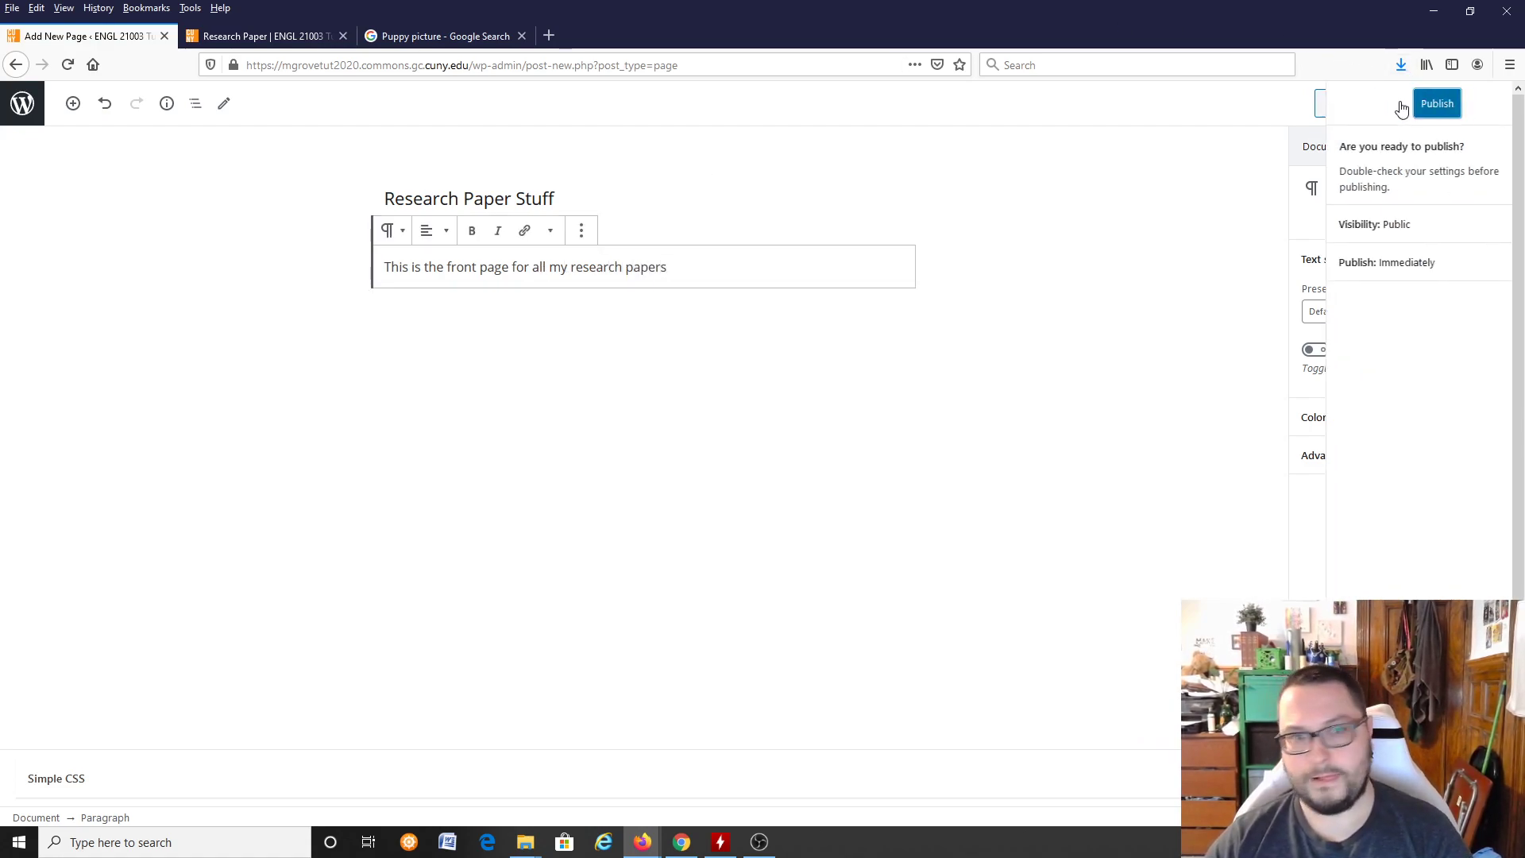
click(1398, 103)
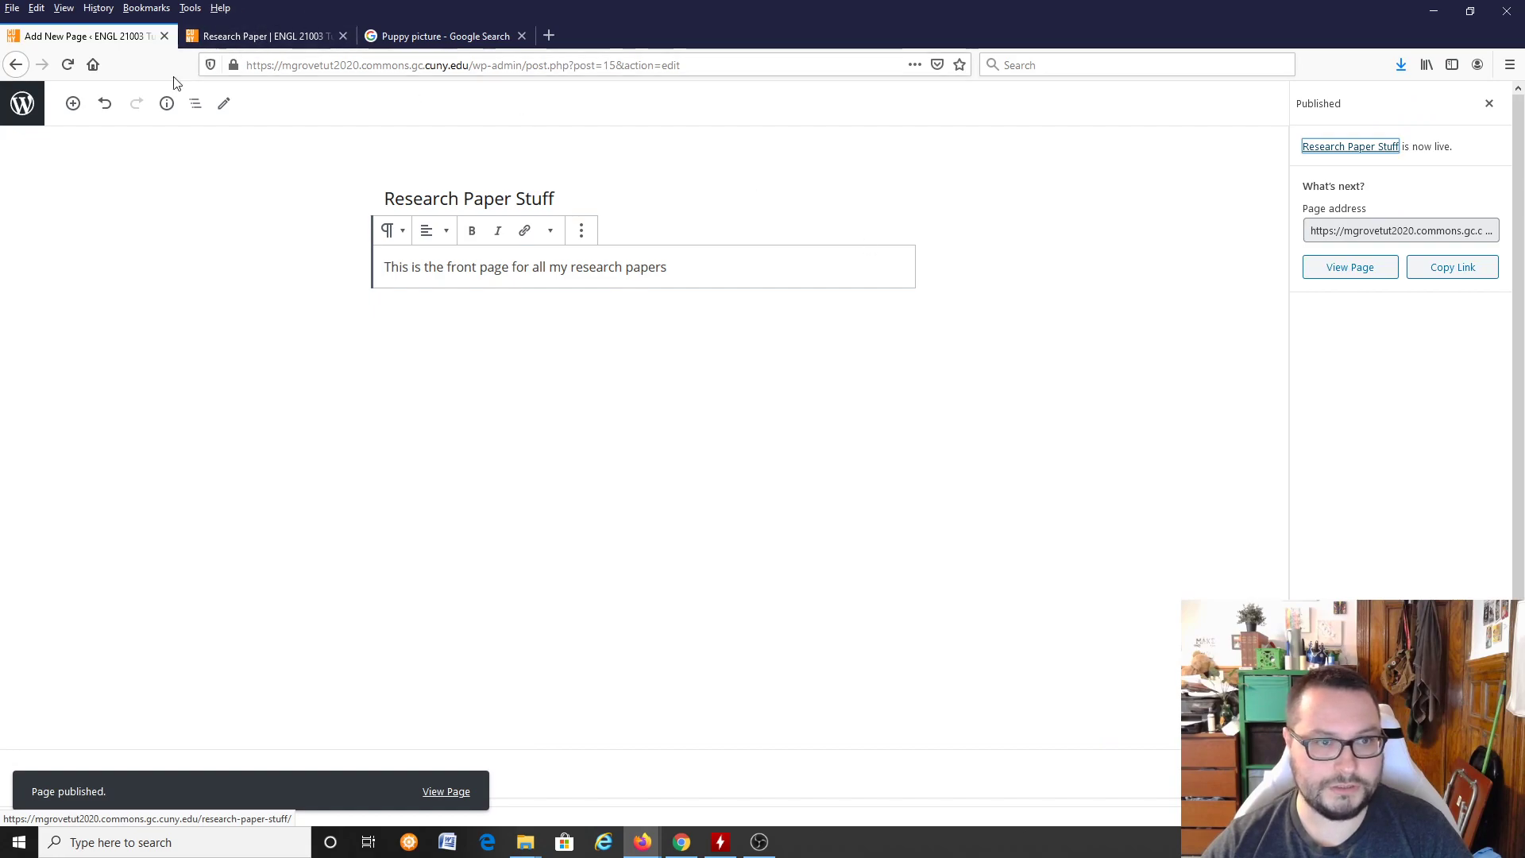
Step: Reopen the menu editor, put Research Paper Stuff first with Research Paper and Sample Page as its sub items, and save the menu
click(40, 120)
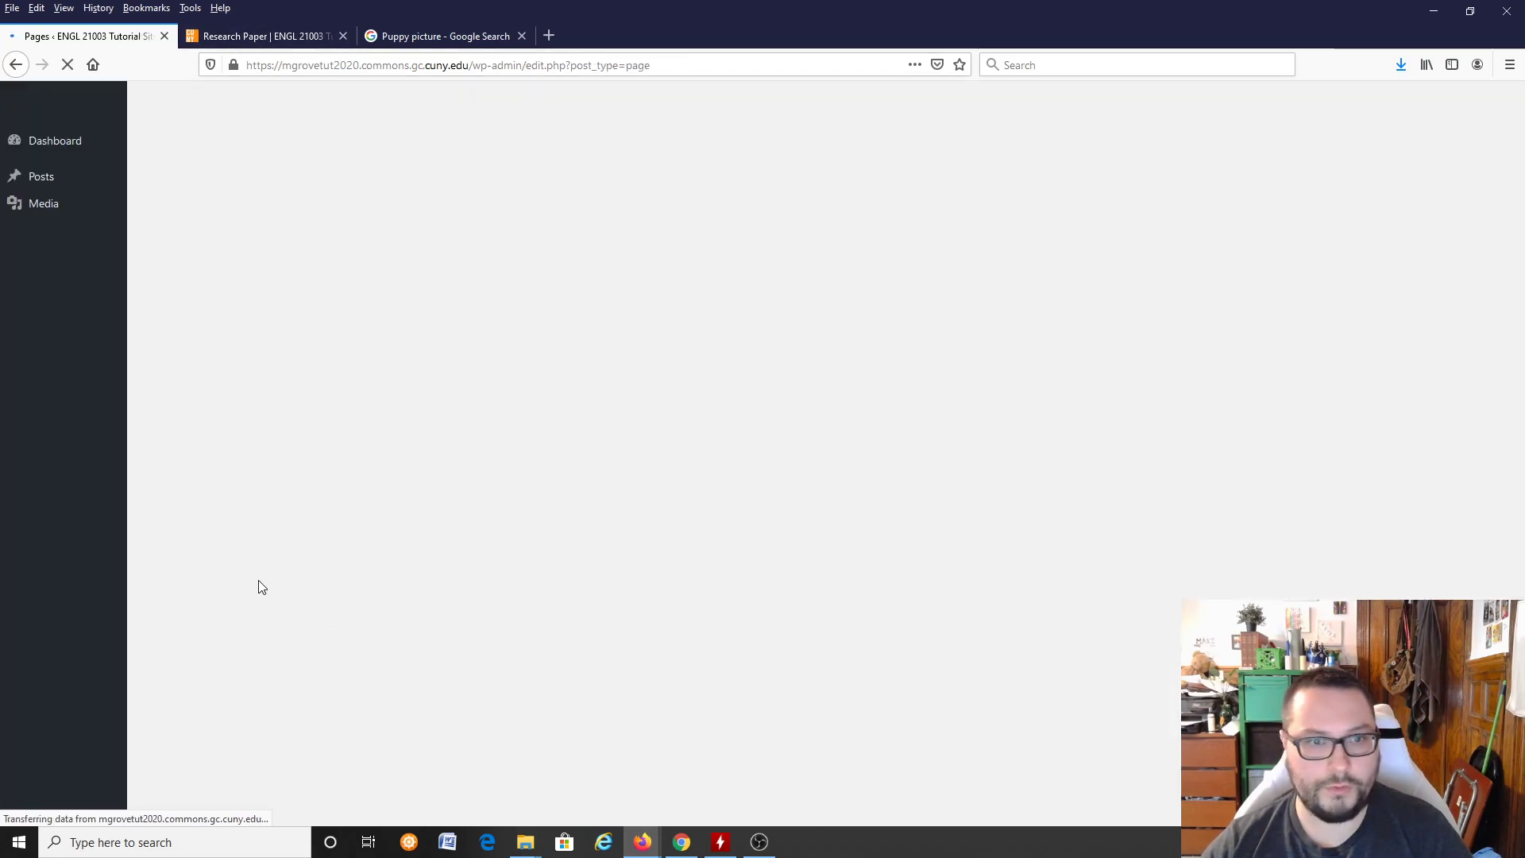
mouse_move(42, 431)
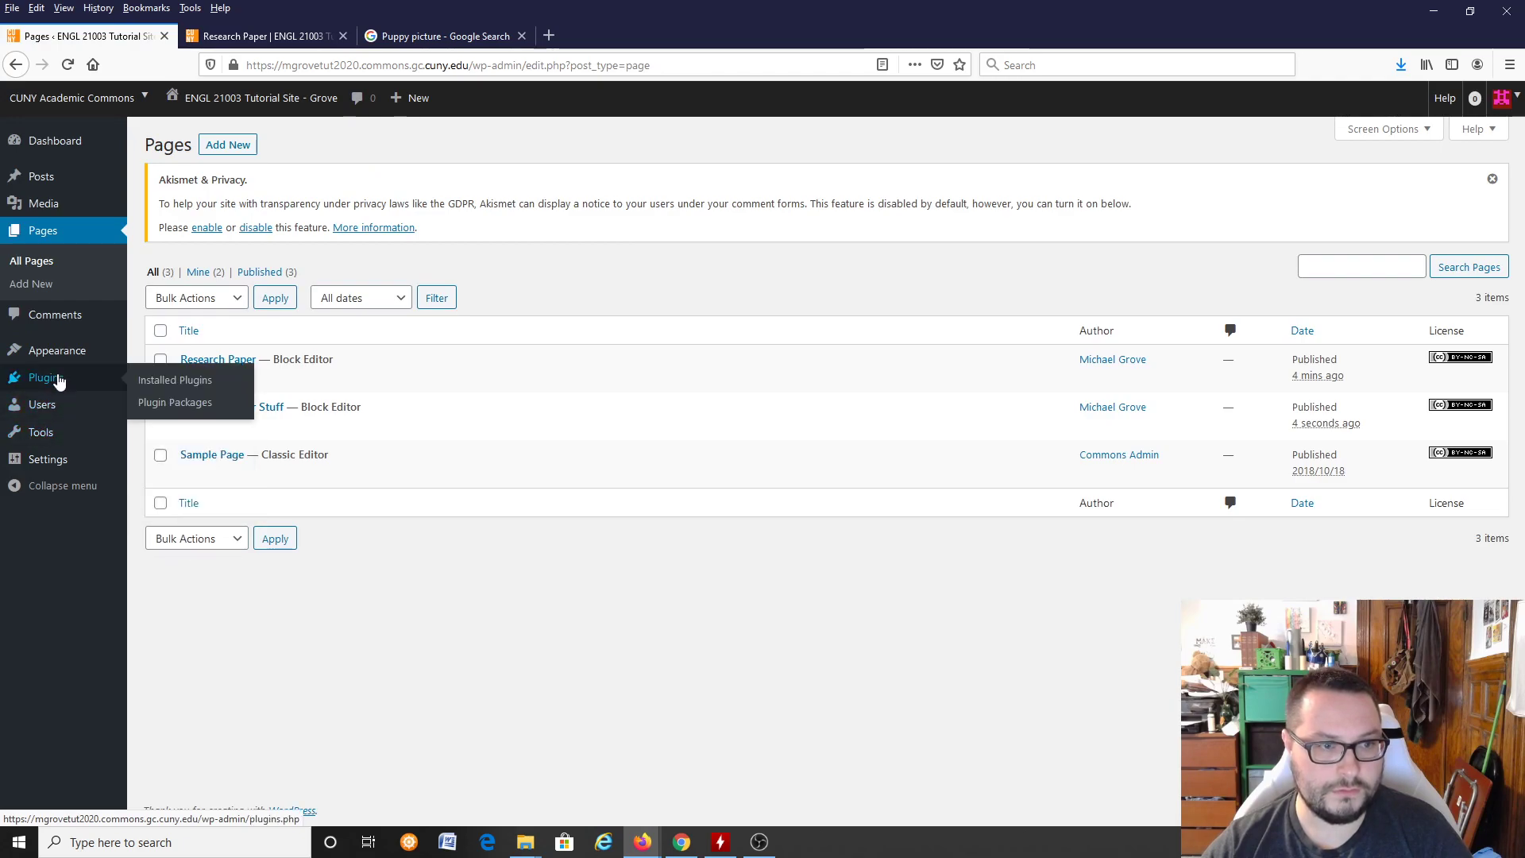
mouse_move(56, 350)
click(160, 422)
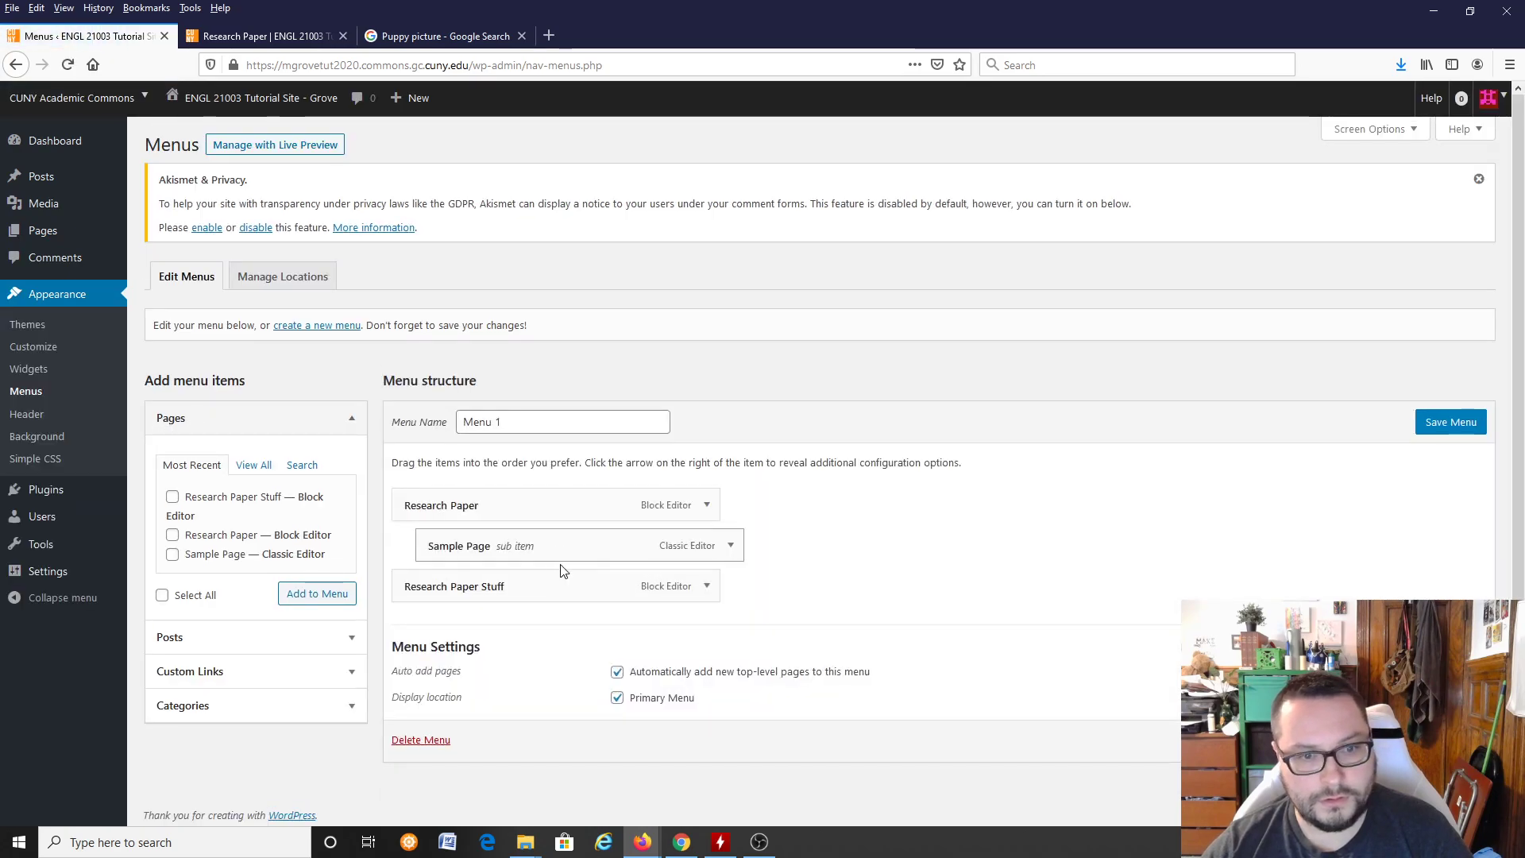
drag(534, 593, 457, 586)
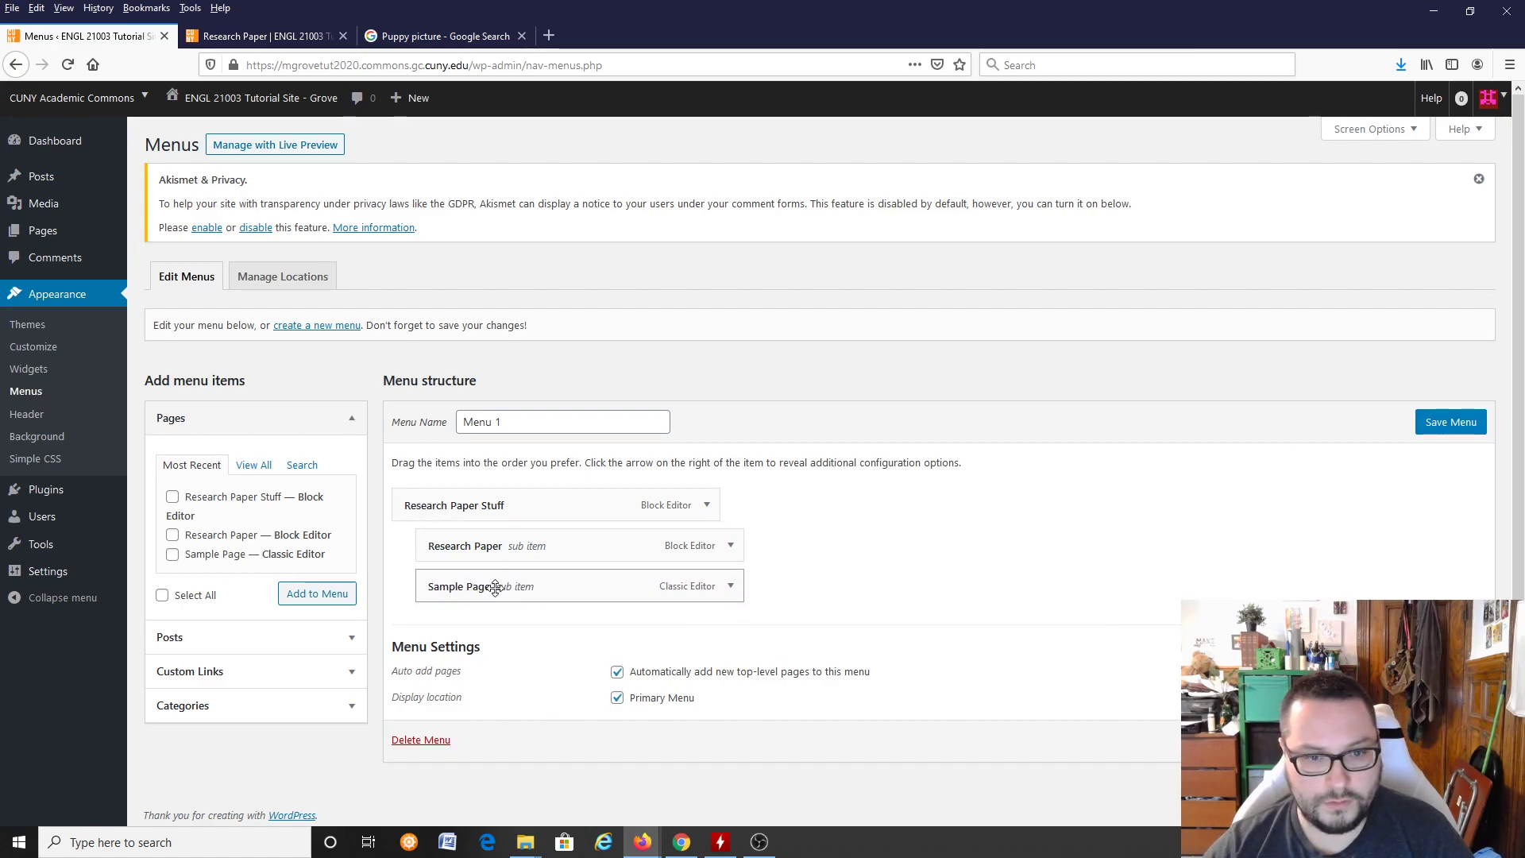
click(1449, 424)
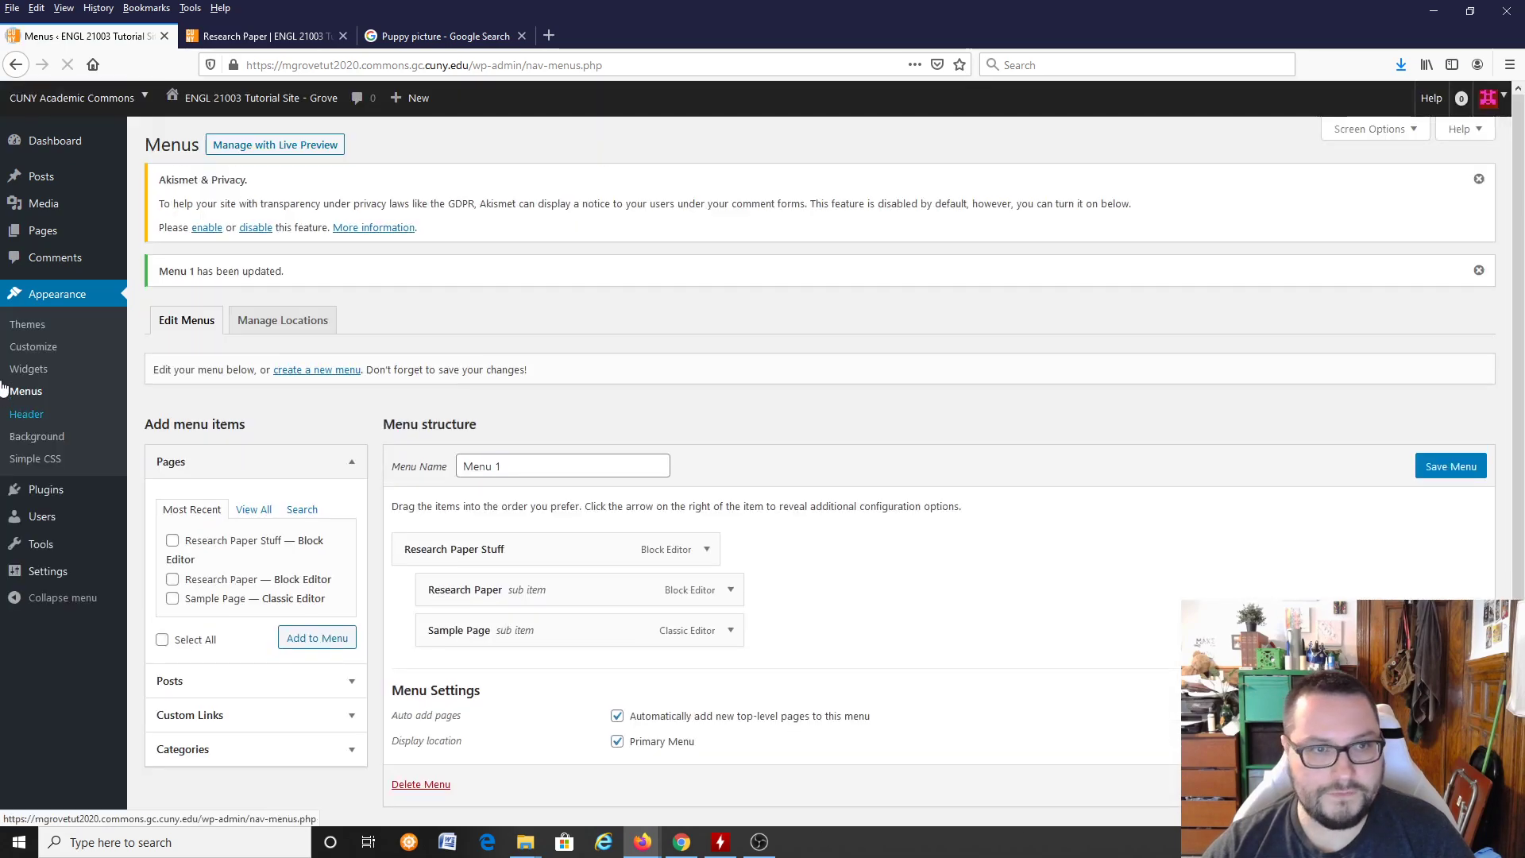
Step: Open the live site's home page, view the Research Paper Stuff page and check its dropdown of sub items
click(262, 35)
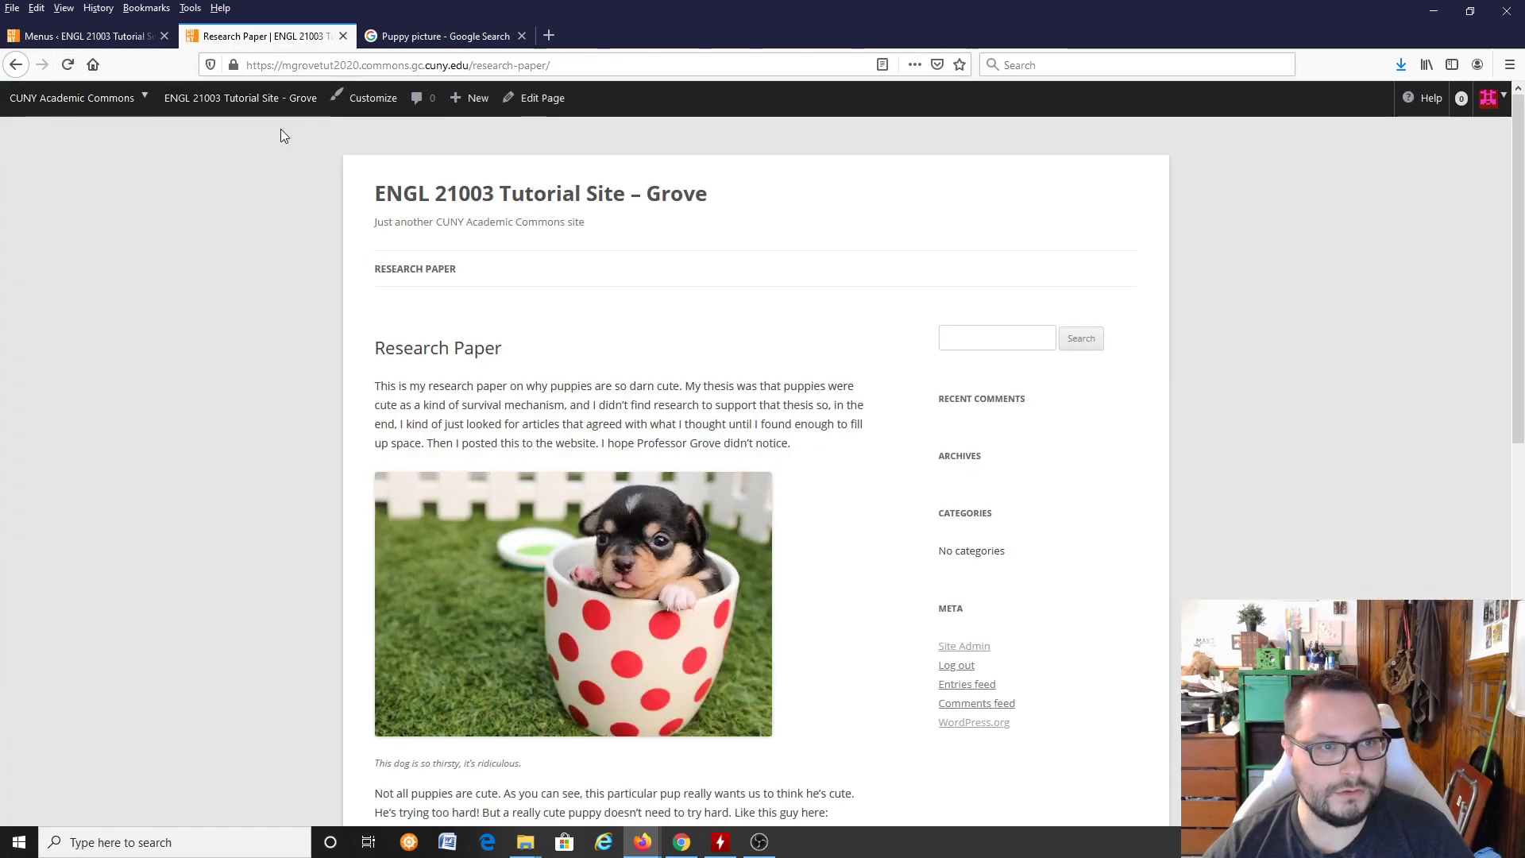
click(461, 195)
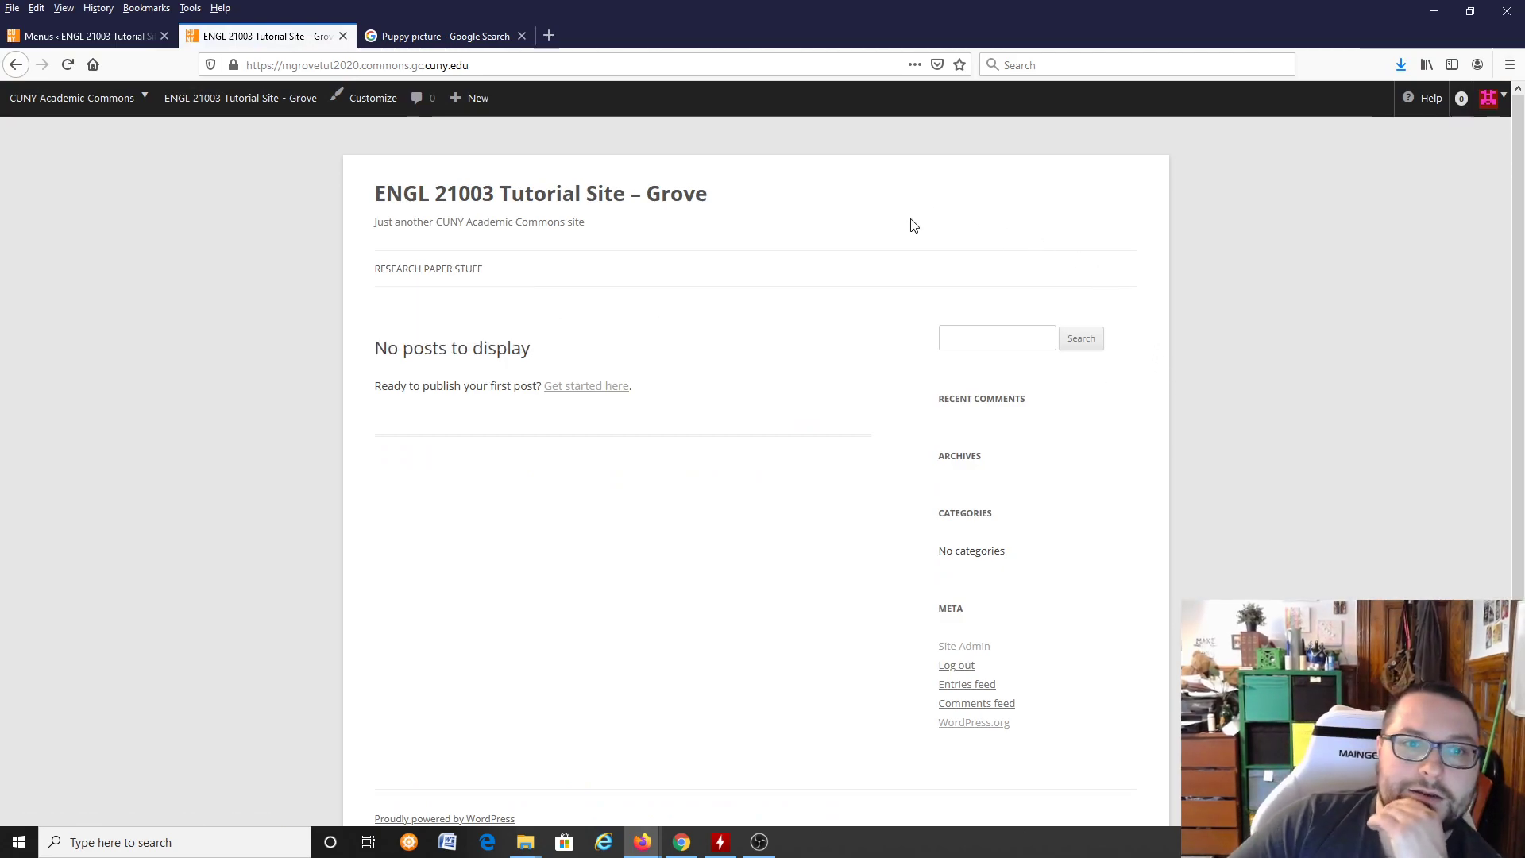
mouse_move(449, 274)
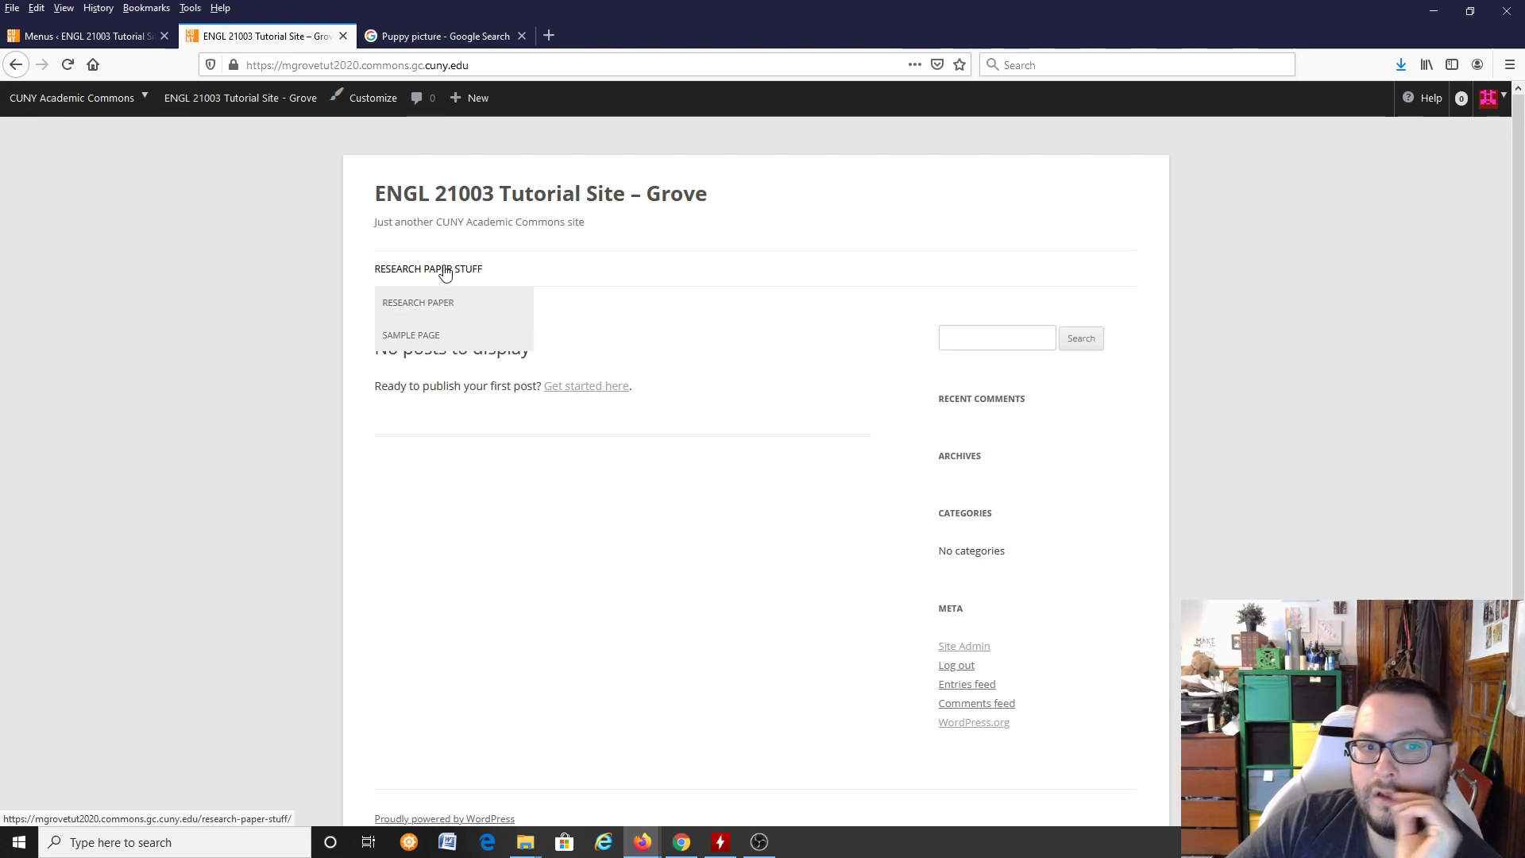
click(453, 274)
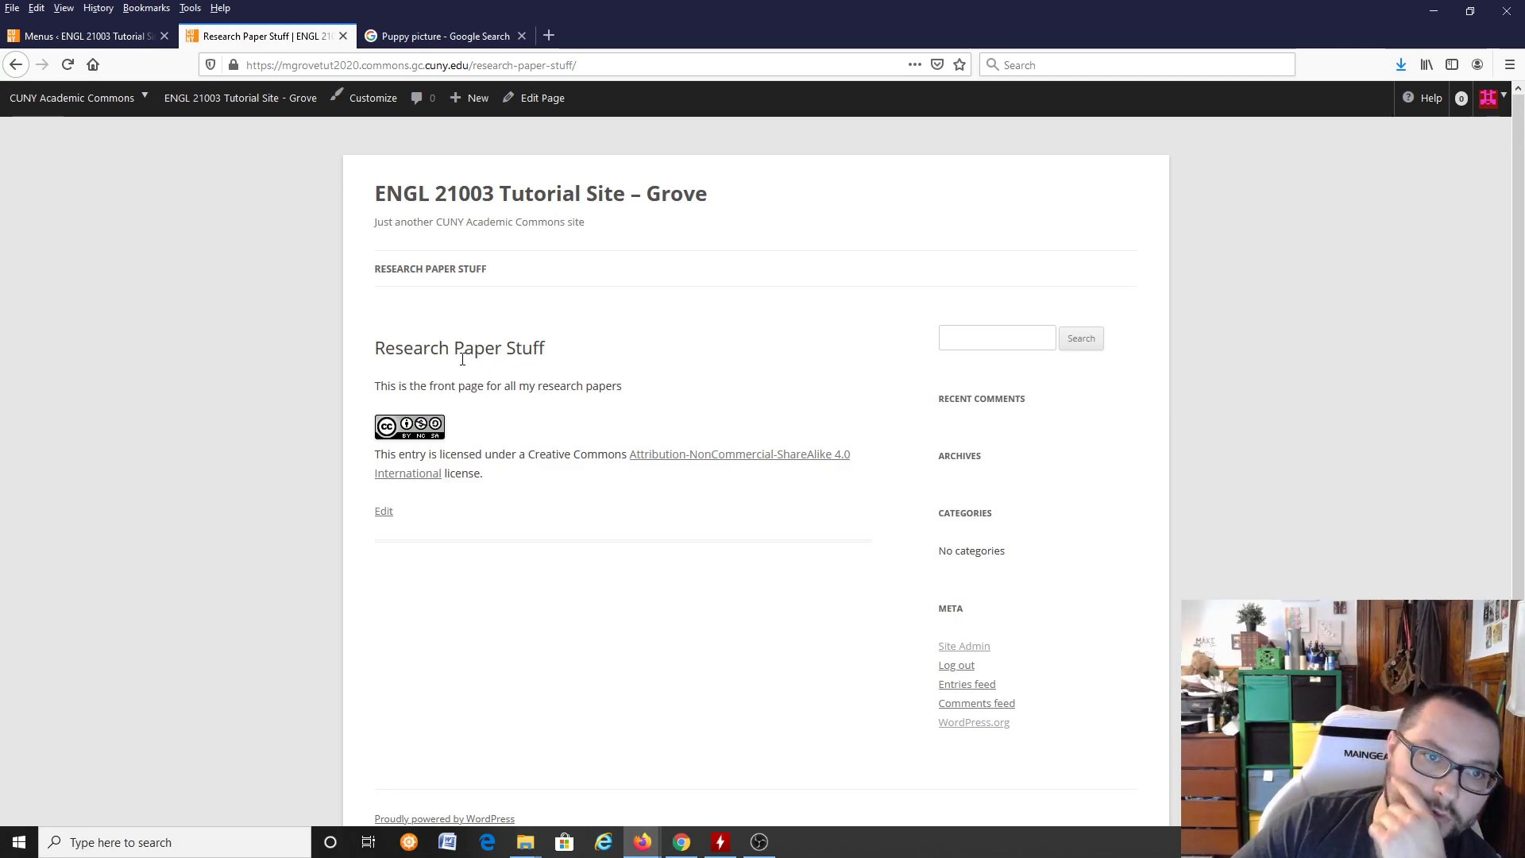
mouse_move(460, 270)
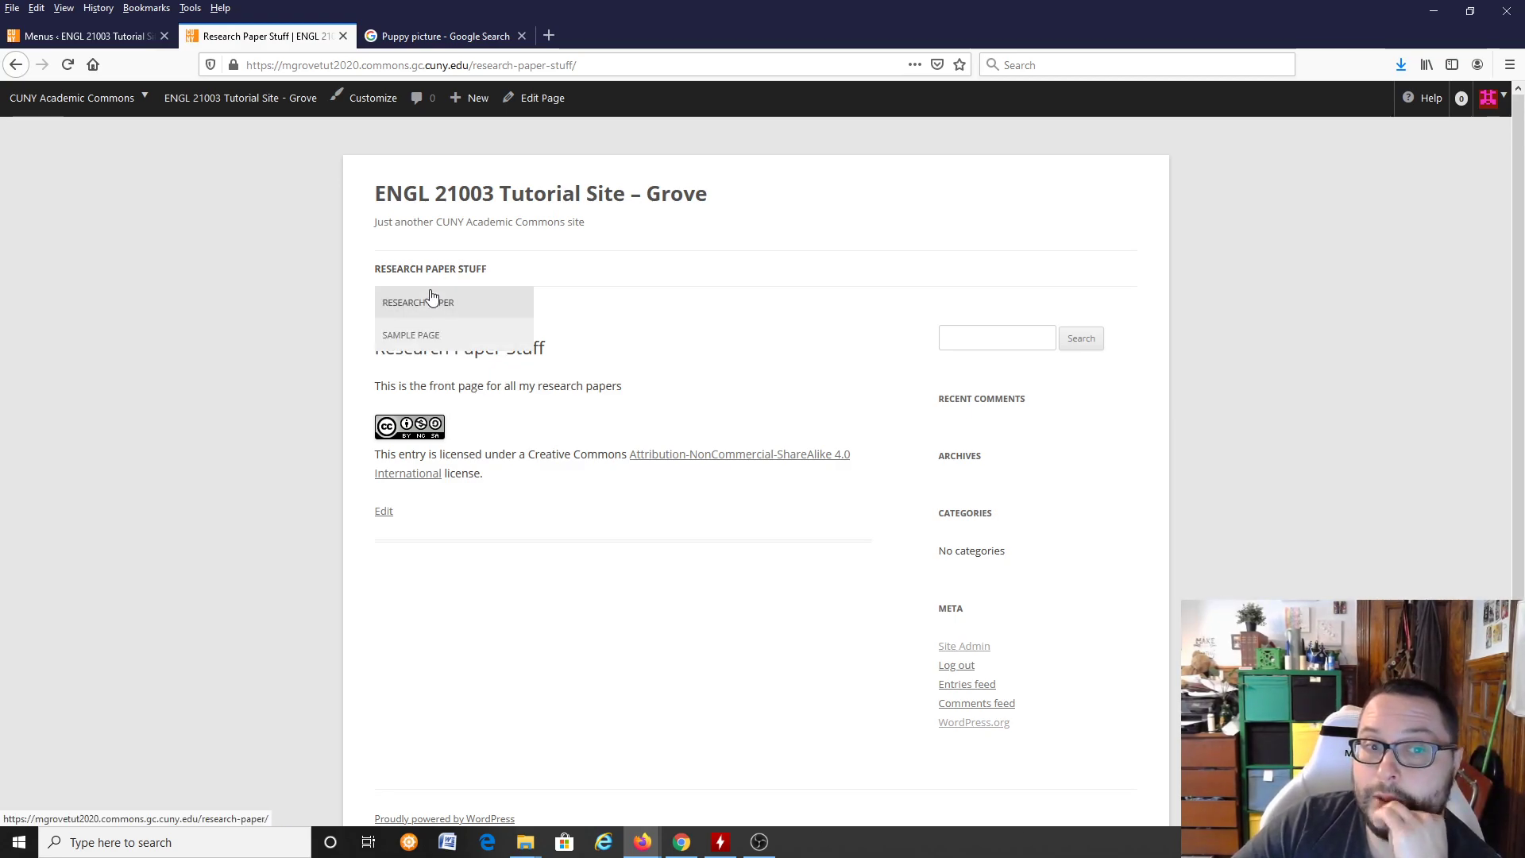
Step: View Research Paper and Sample Page through the dropdown, return to Research Paper Stuff, then close the live site and go back to the menu editor
click(425, 307)
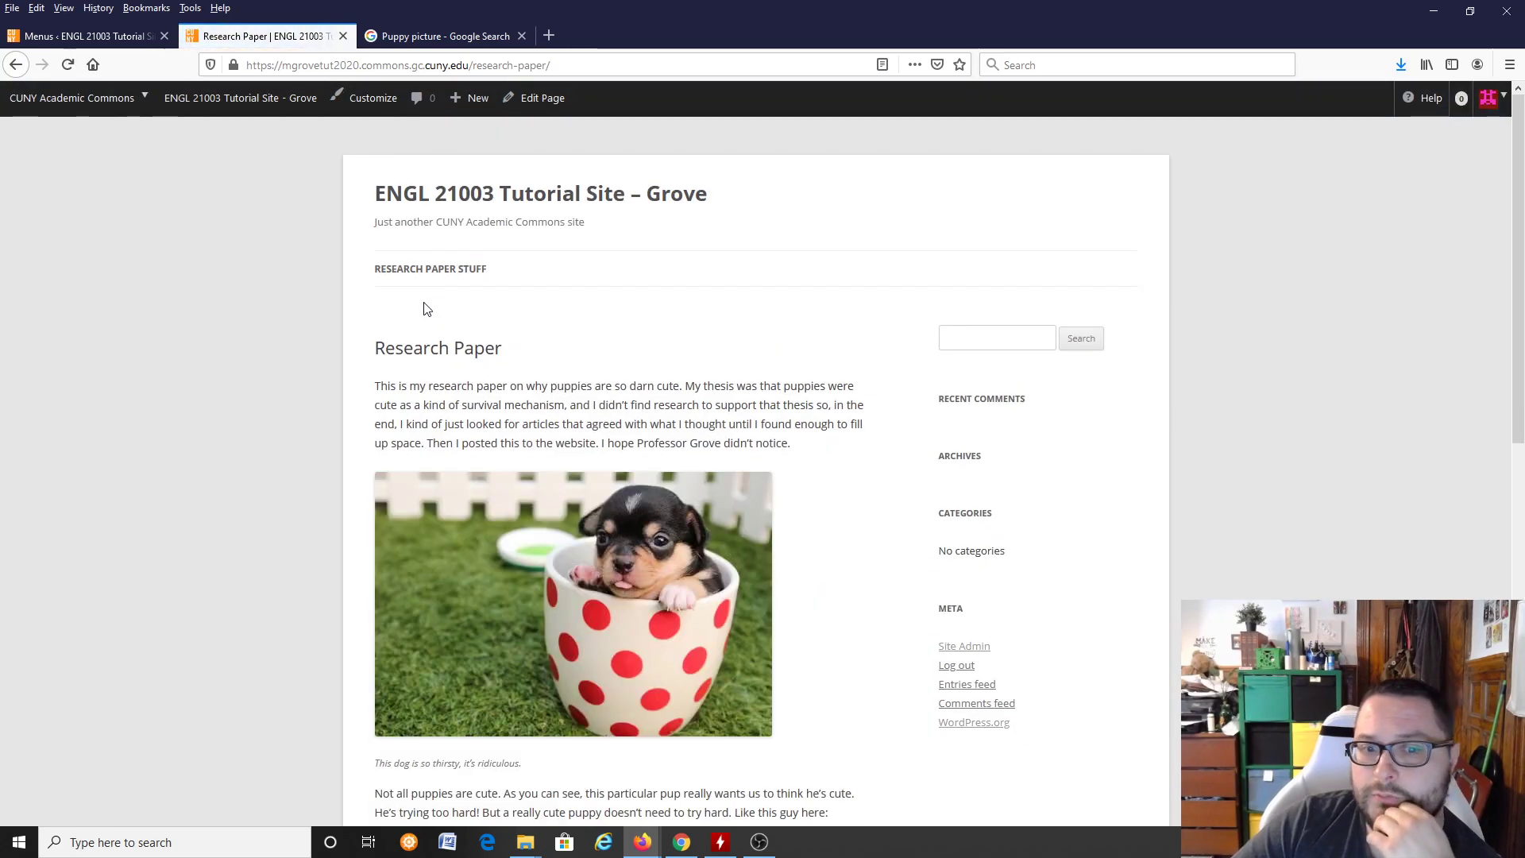
mouse_move(427, 282)
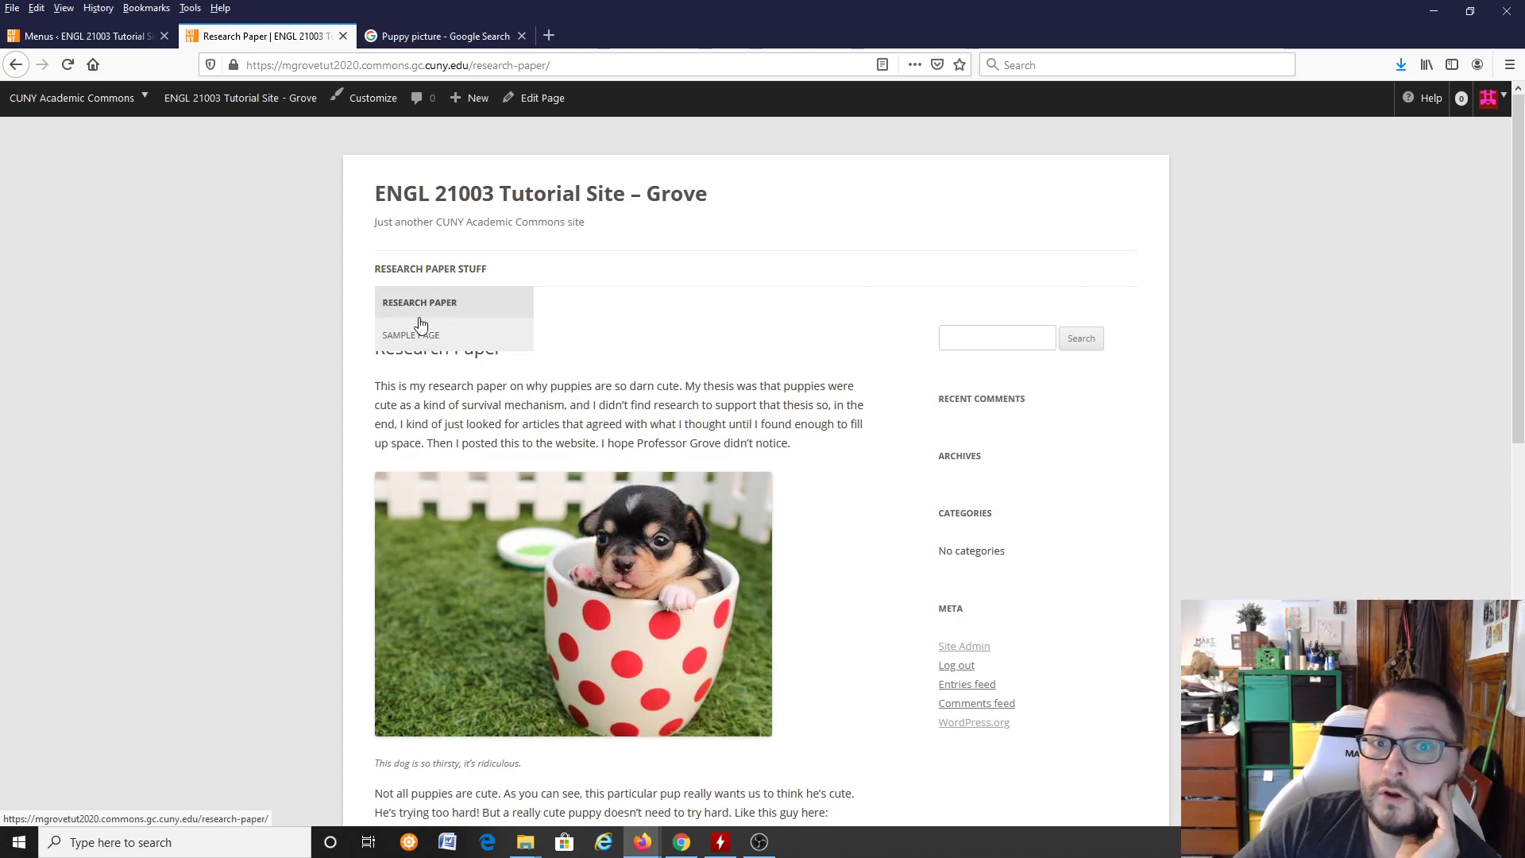
click(427, 345)
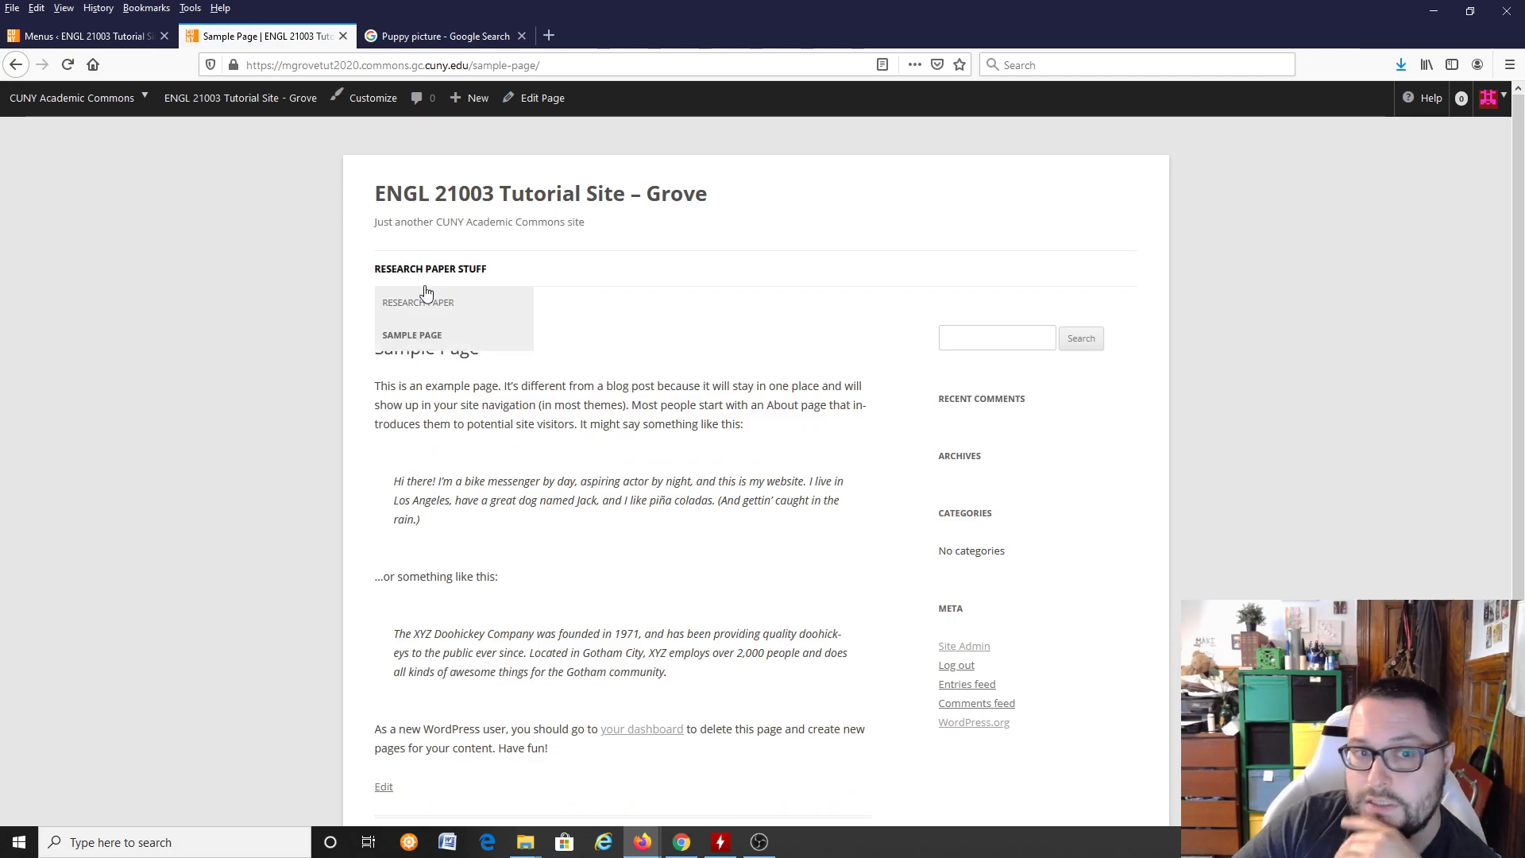
click(433, 306)
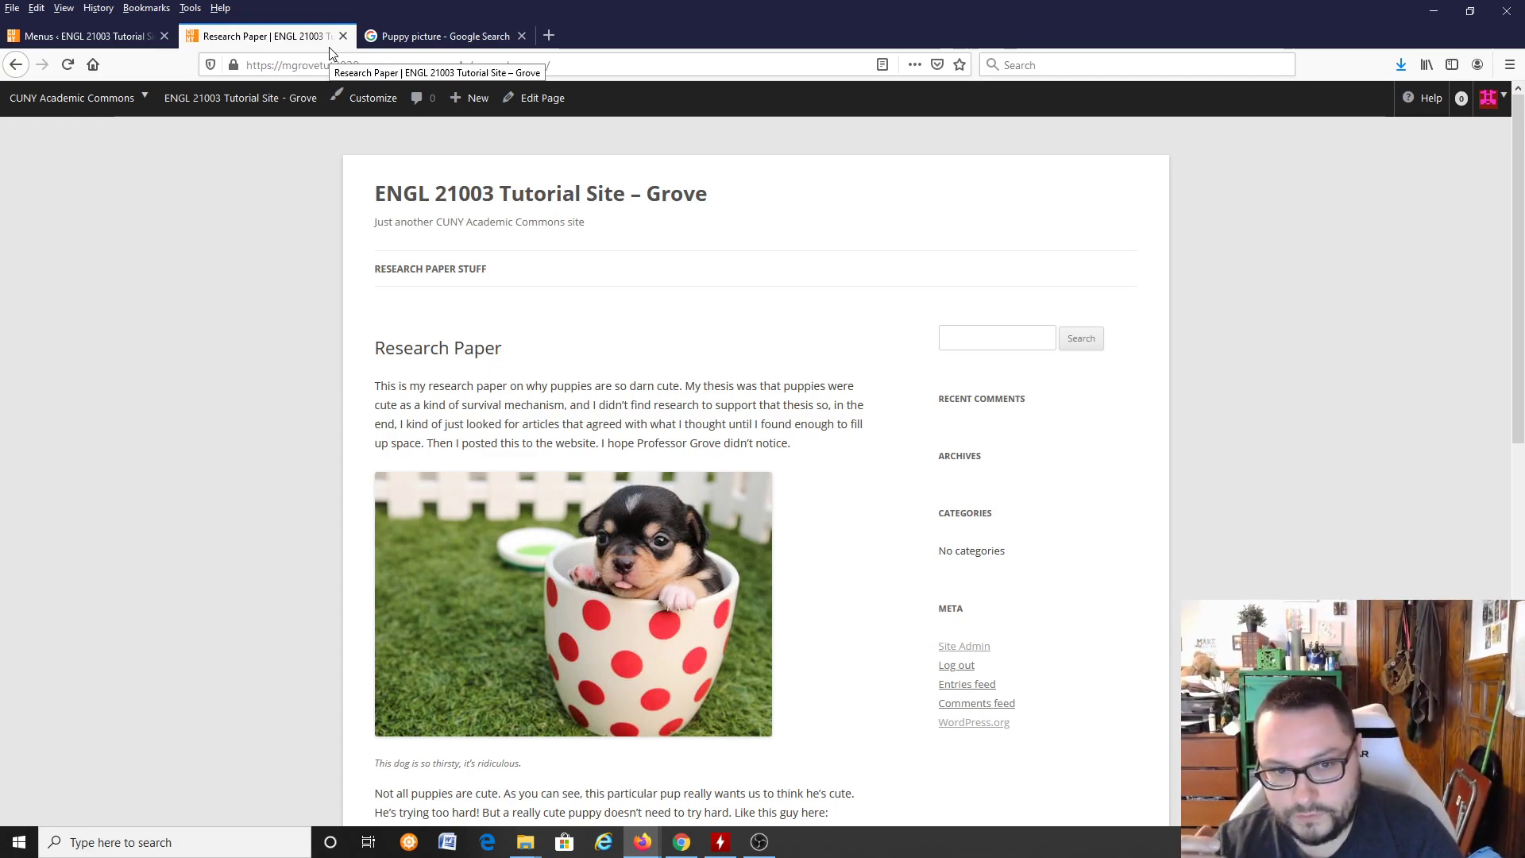
click(469, 278)
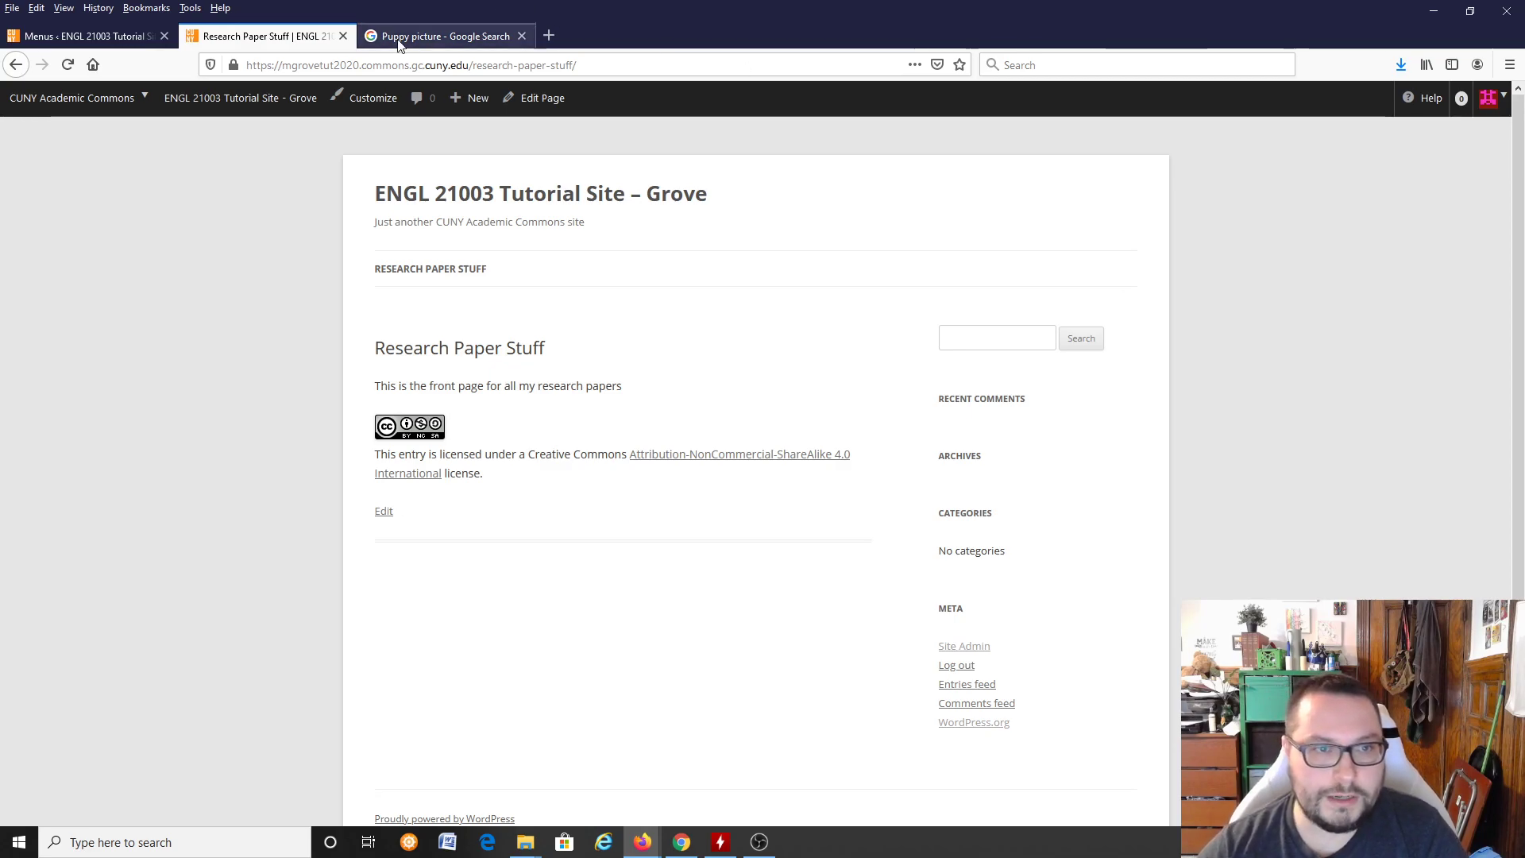
click(344, 36)
click(80, 35)
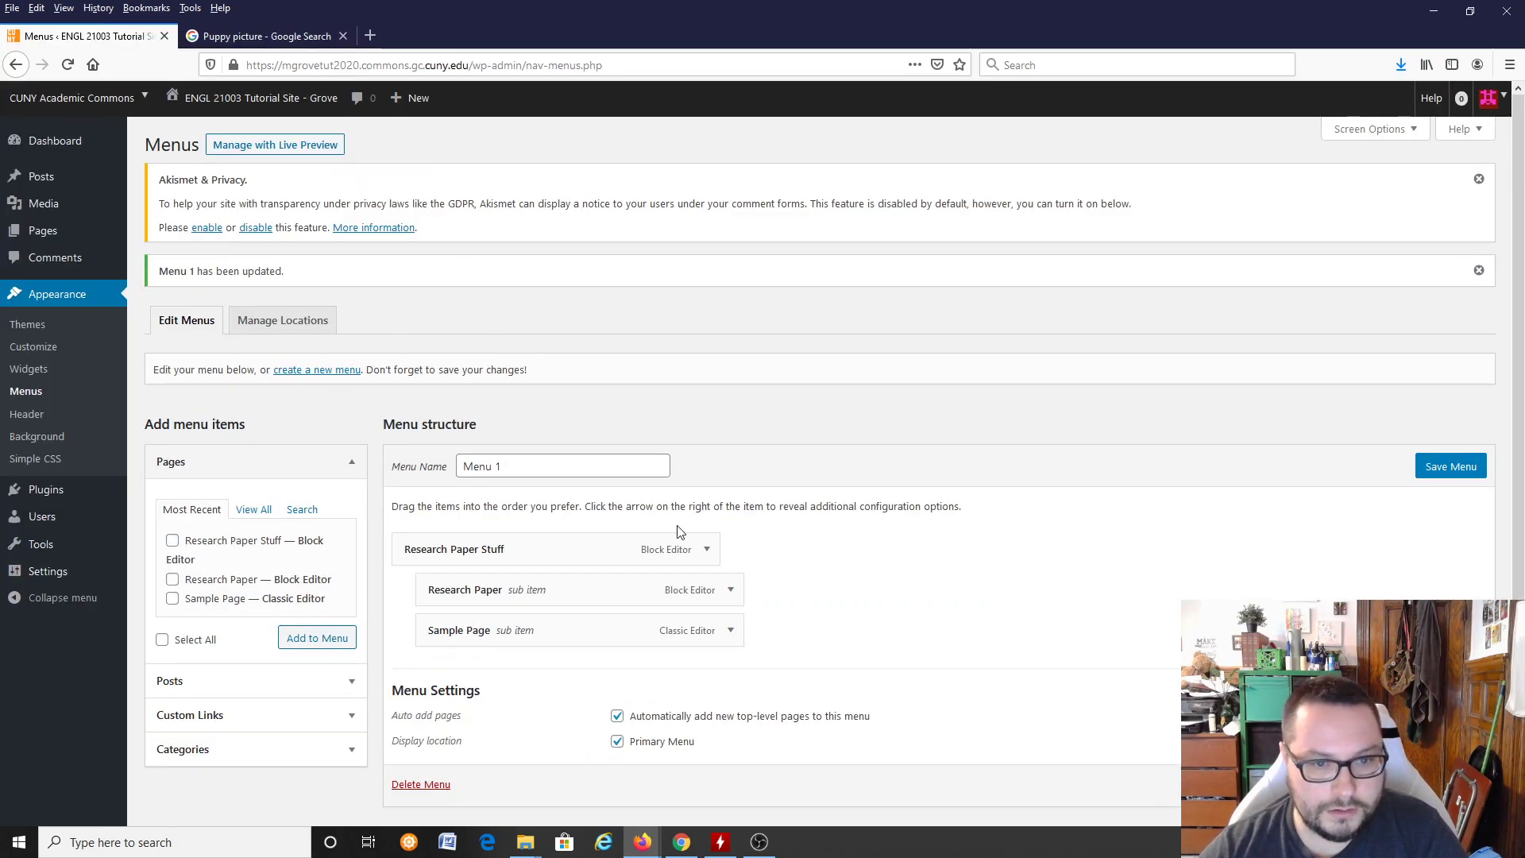
Step: Try to move Research Paper and Sample Page to the top level of Menu 1, above Research Paper Stuff
drag(545, 594, 469, 547)
drag(512, 630, 425, 590)
Step: Open the list of all pages, discarding the unsaved menu changes, and move Research Paper Stuff and Sample Page to the trash
click(63, 229)
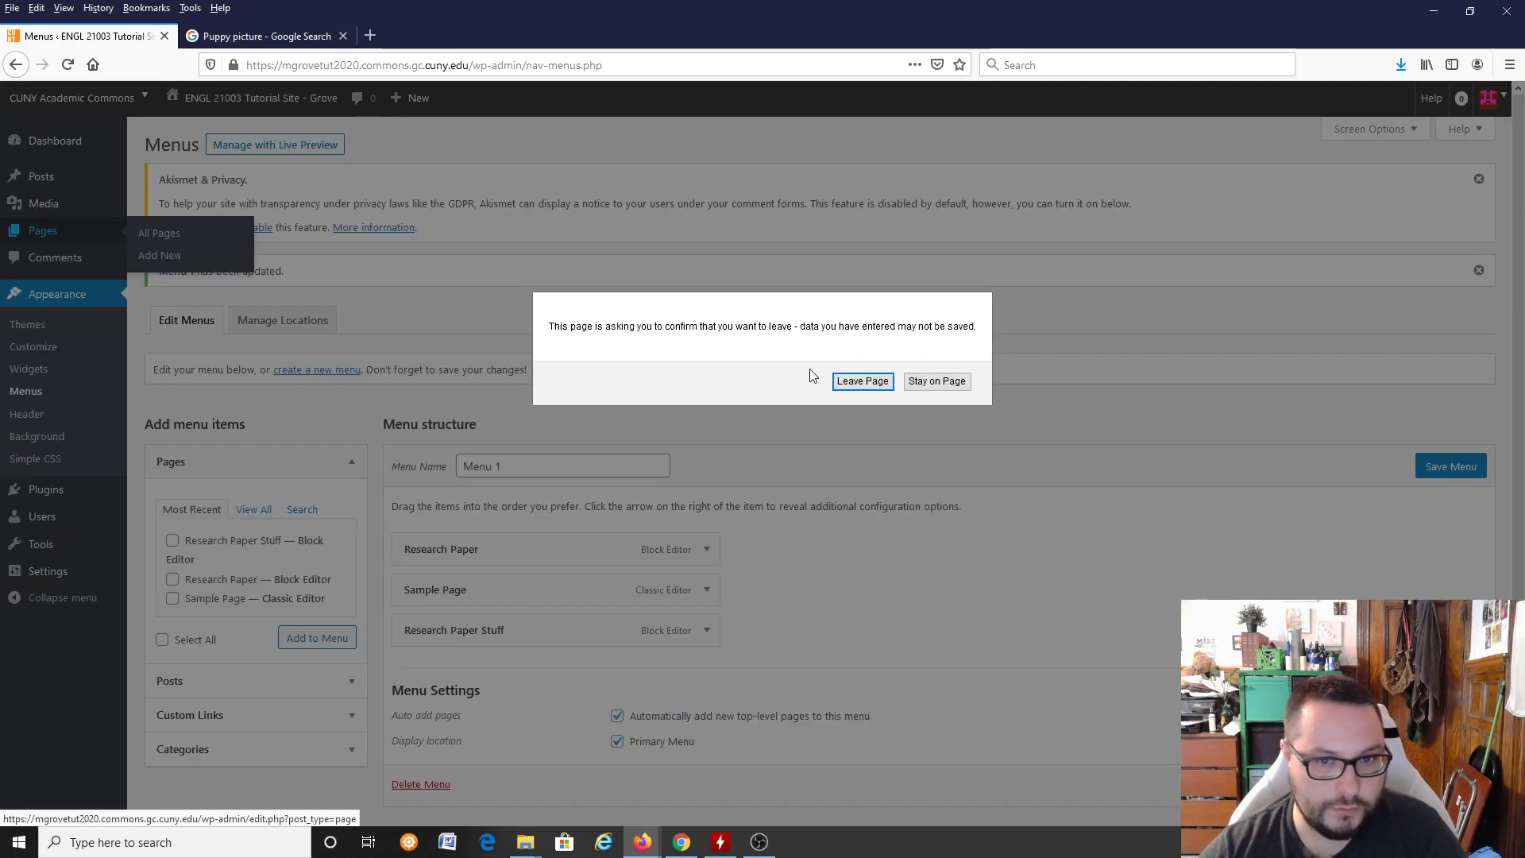
click(862, 380)
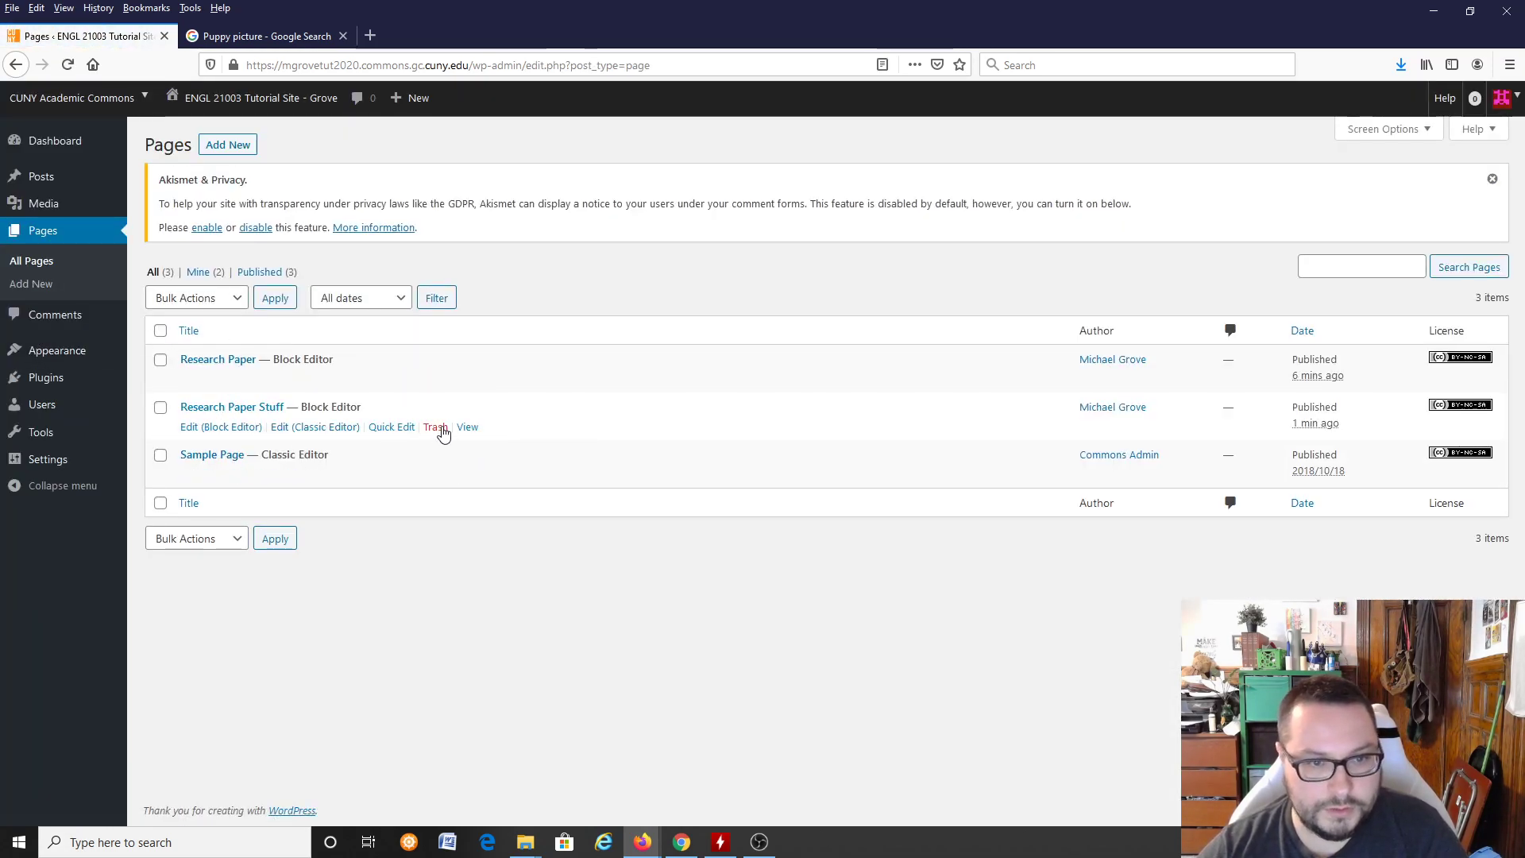
click(441, 429)
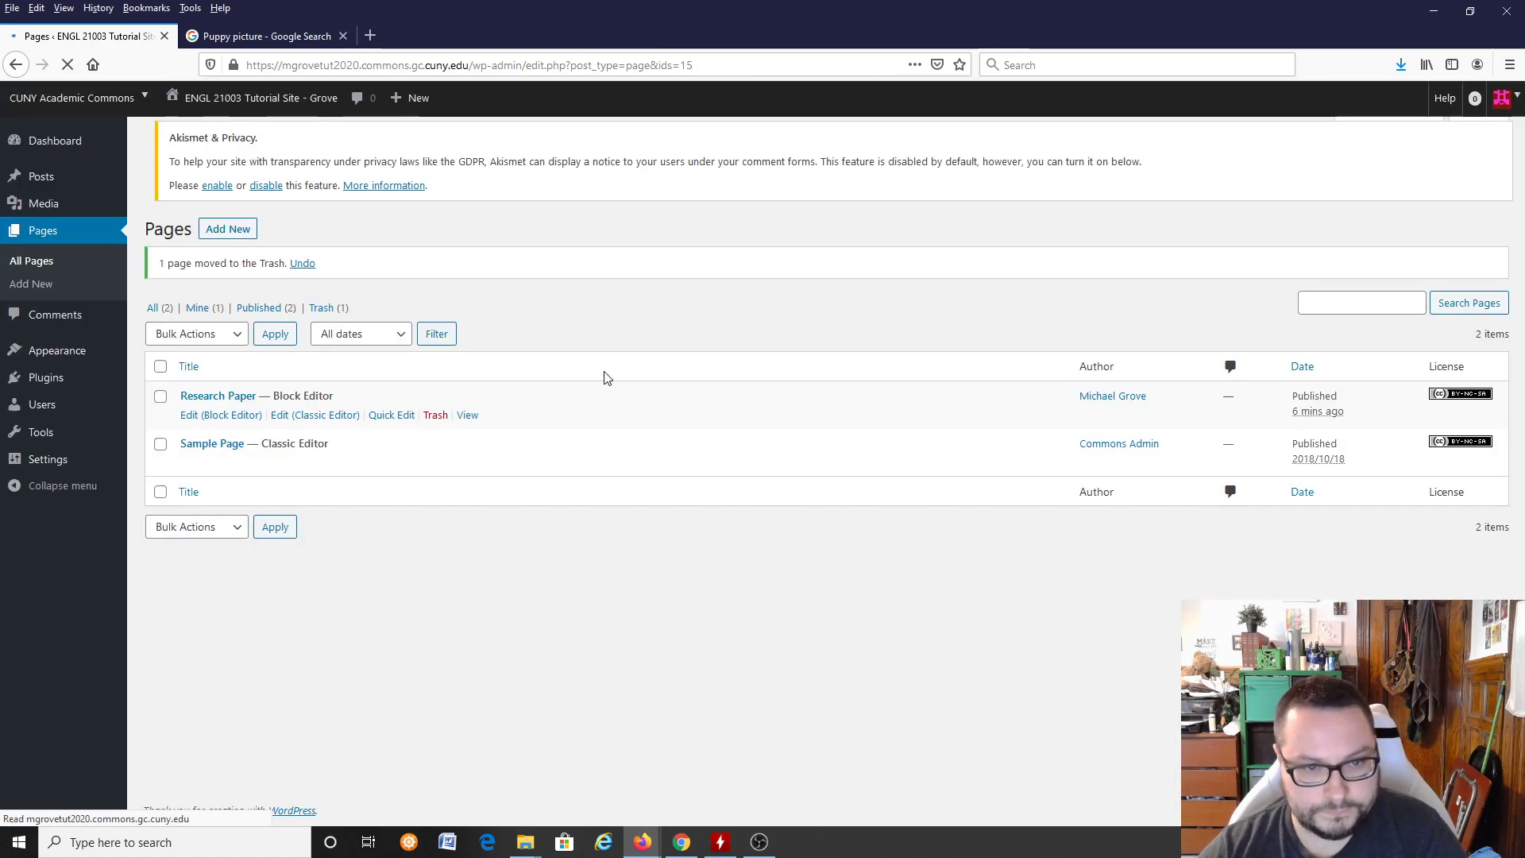
click(436, 470)
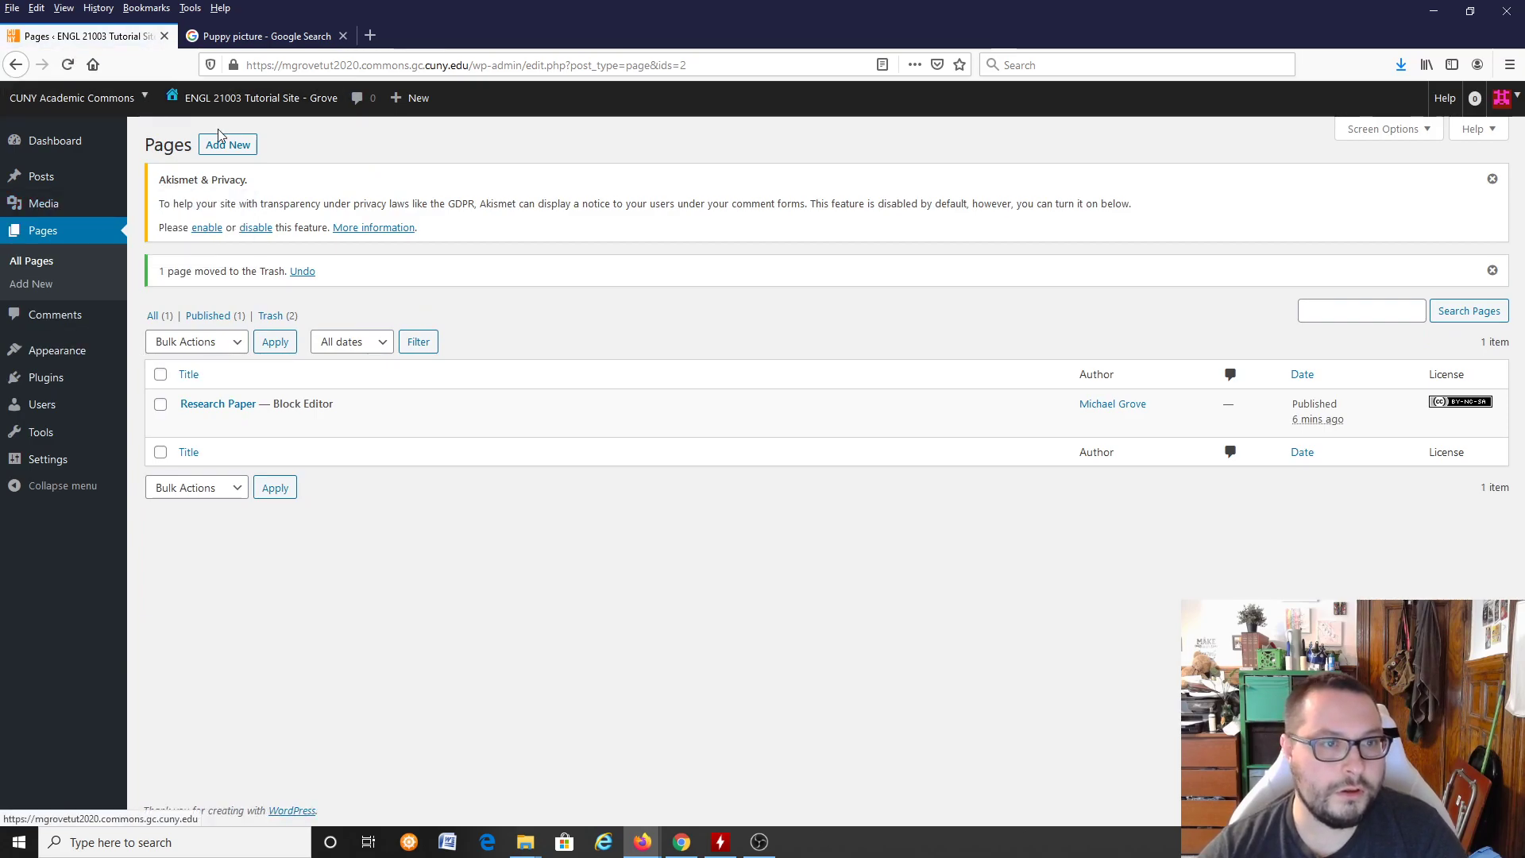
Step: Add a new page titled "Self-Reflective Letter" and start its first paragraph
click(228, 145)
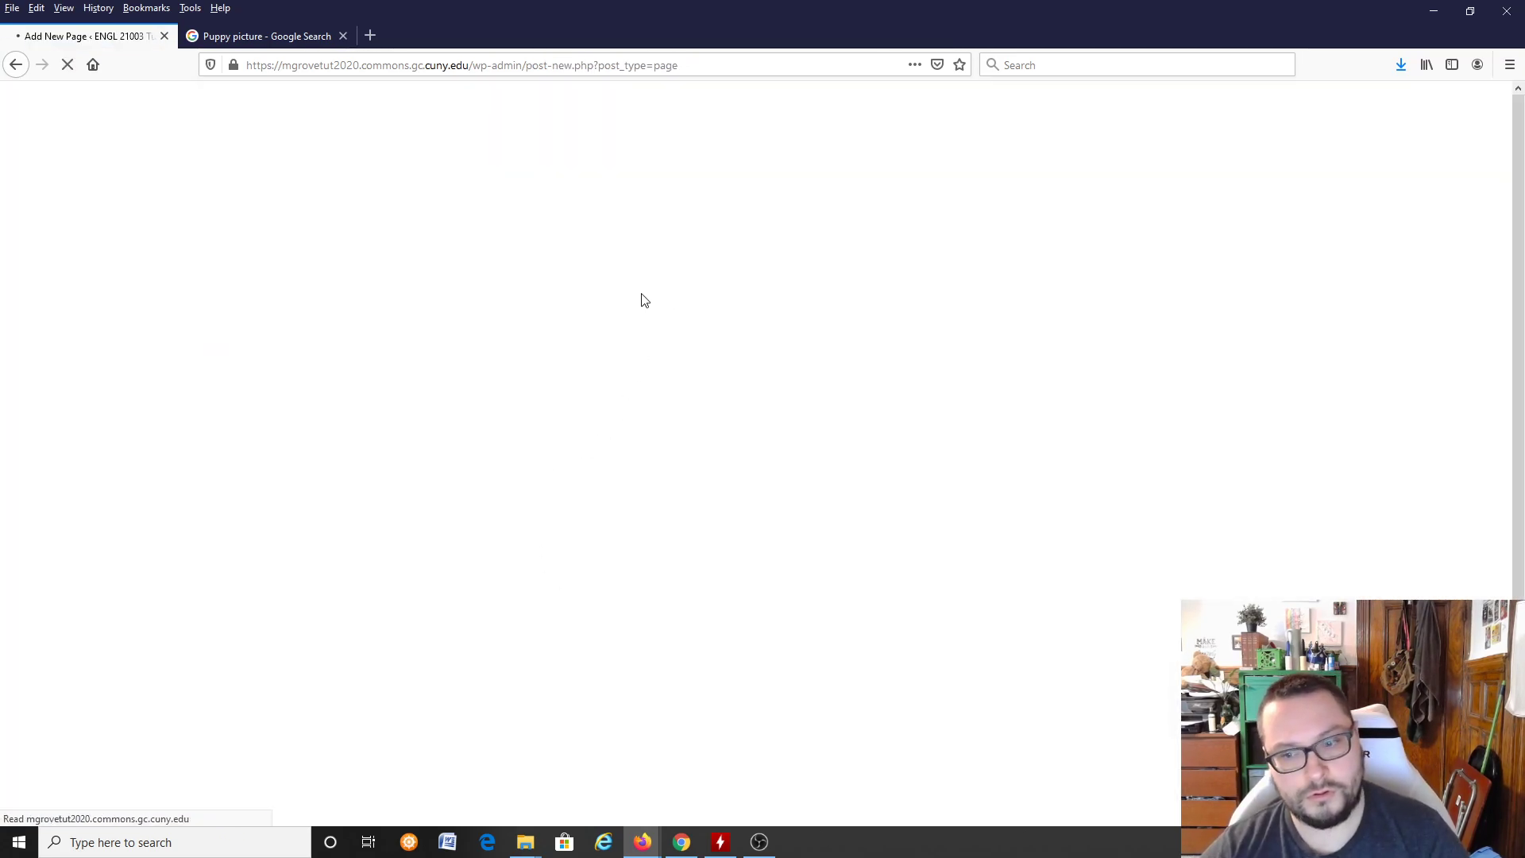
text(Self-Reflective Letter)
key(Return)
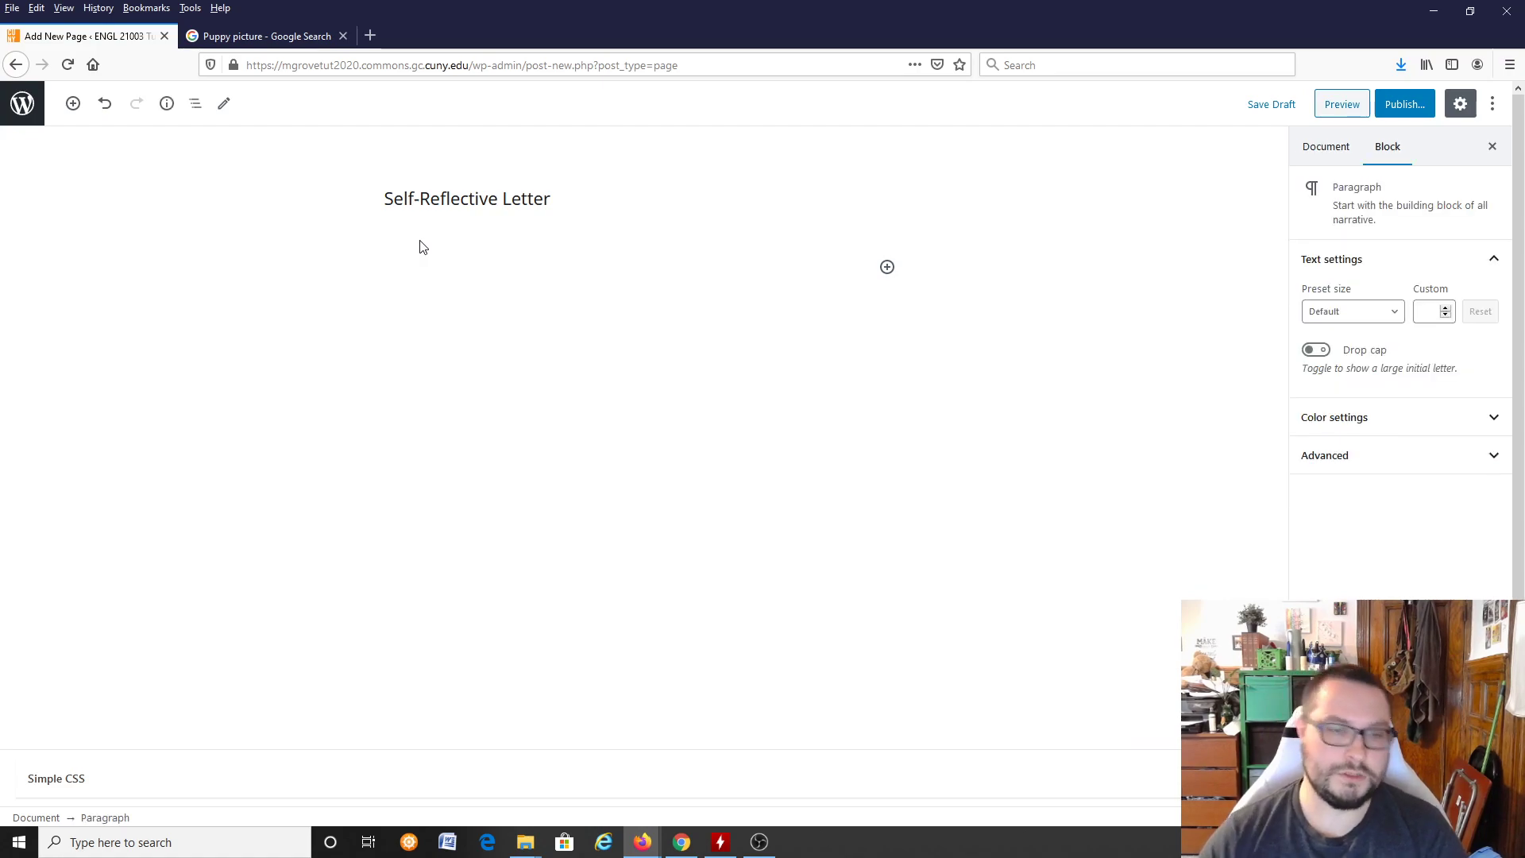
Step: Begin the Self-Reflective Letter page's body text with "This is the first"
text(This is the fisr)
text(t)
key(BackSpace)
key(BackSpace)
key(BackSpace)
text(rst)
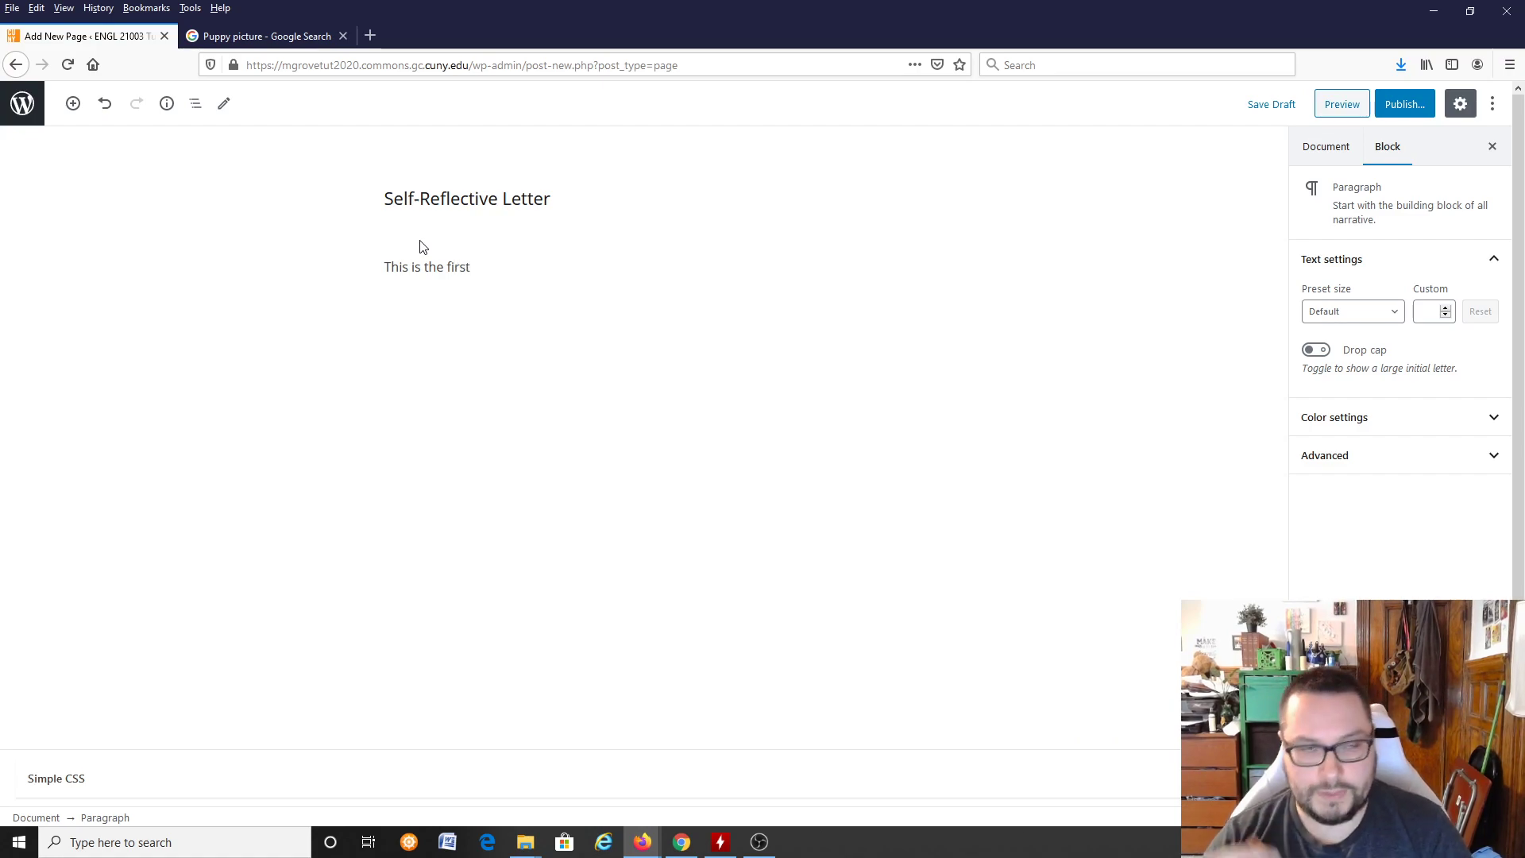
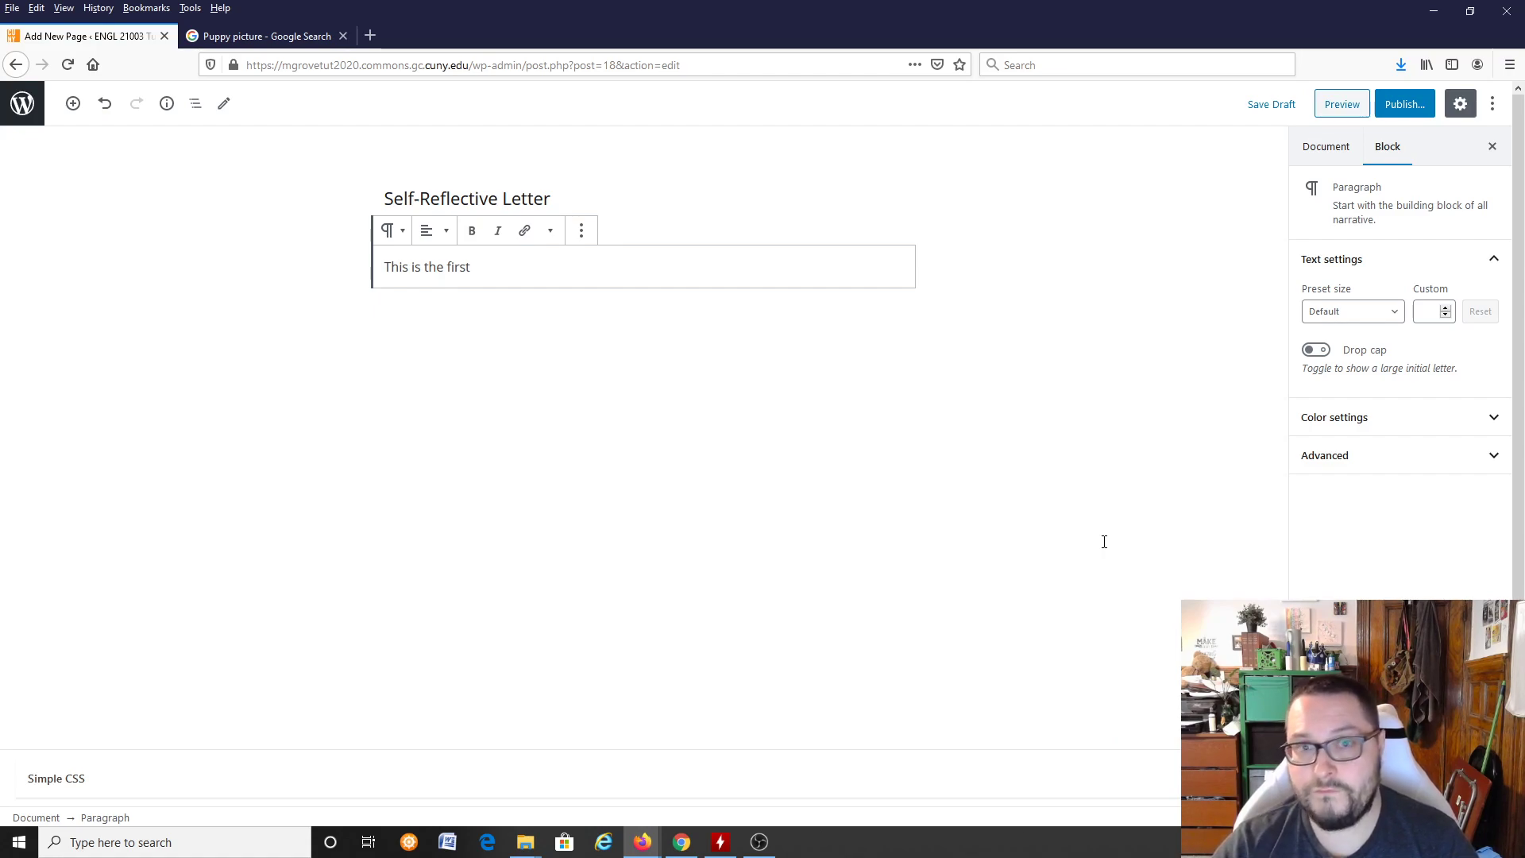
Step: Complete the first paragraph with "thing that people will see when they log into my site!"
text(thing that people will see when they lo)
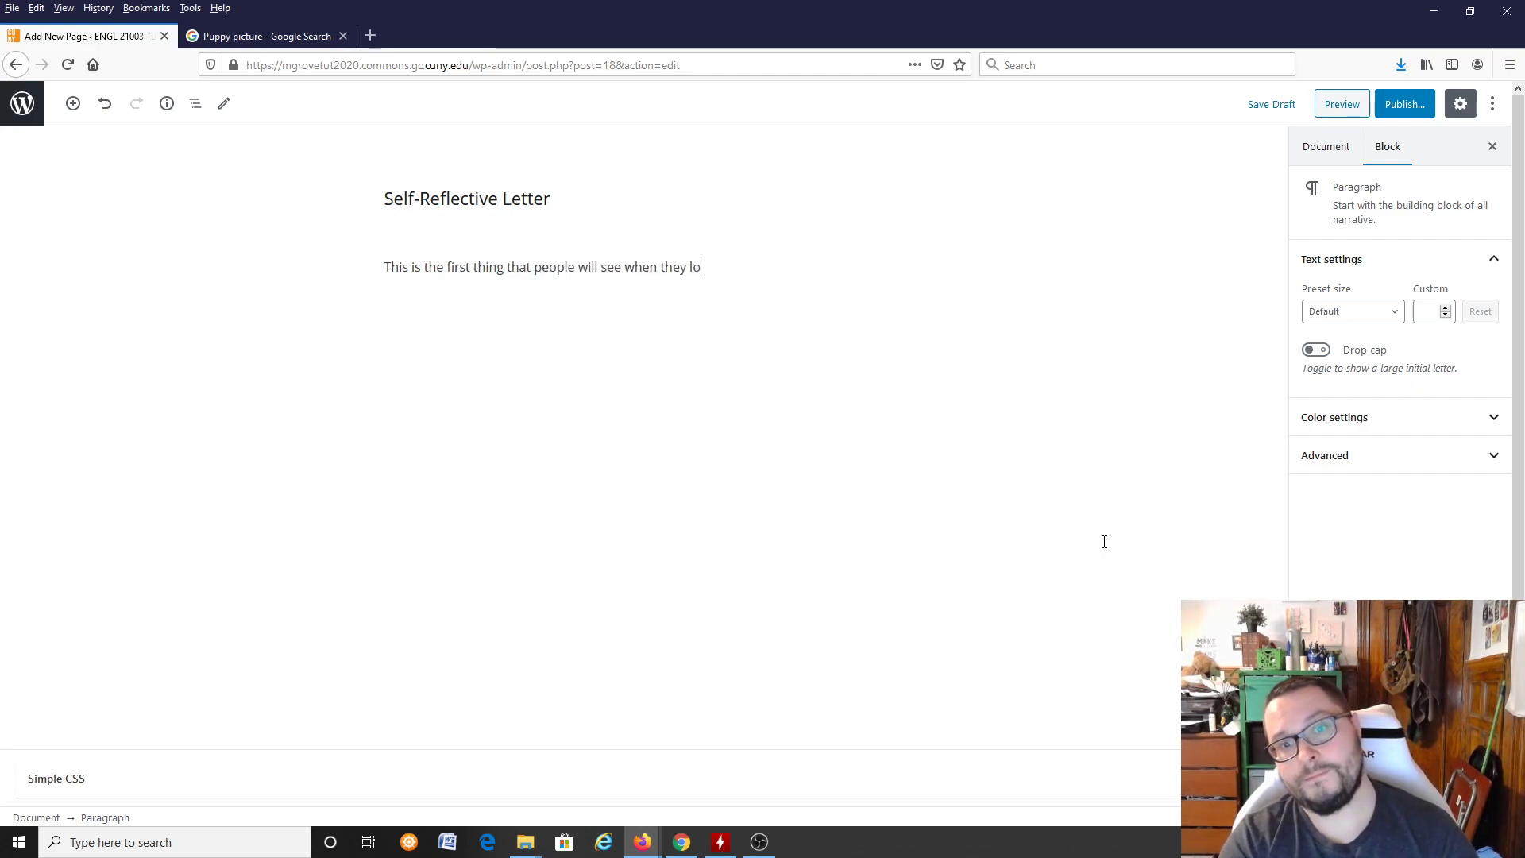
text(g into my site!)
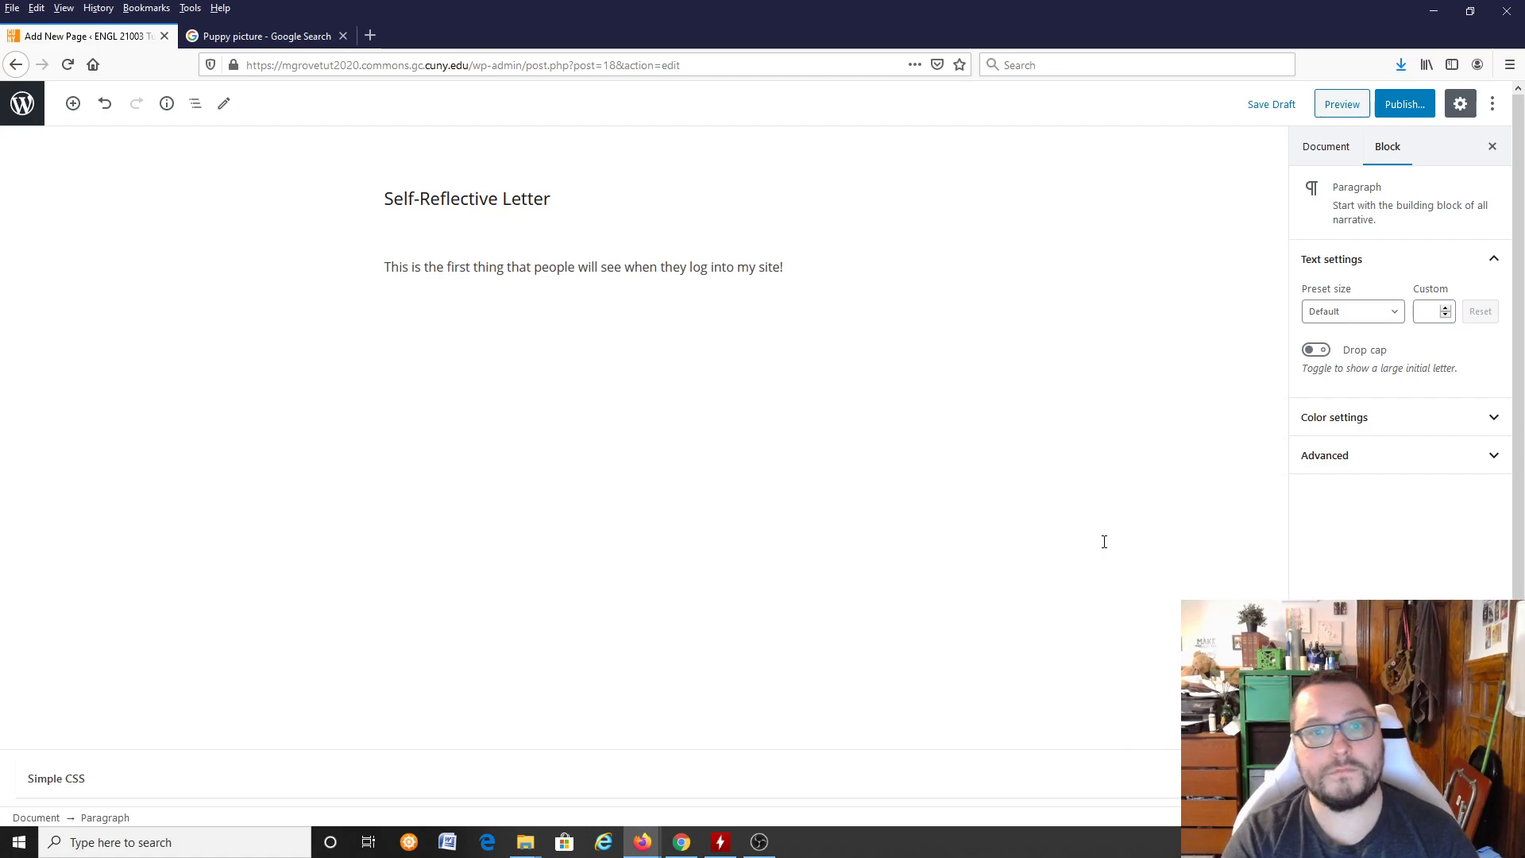
Step: Start a new paragraph below reading "This is where I'll write about how I succeeded, and failed, in this class."
key(Return)
key(Return)
text(This is)
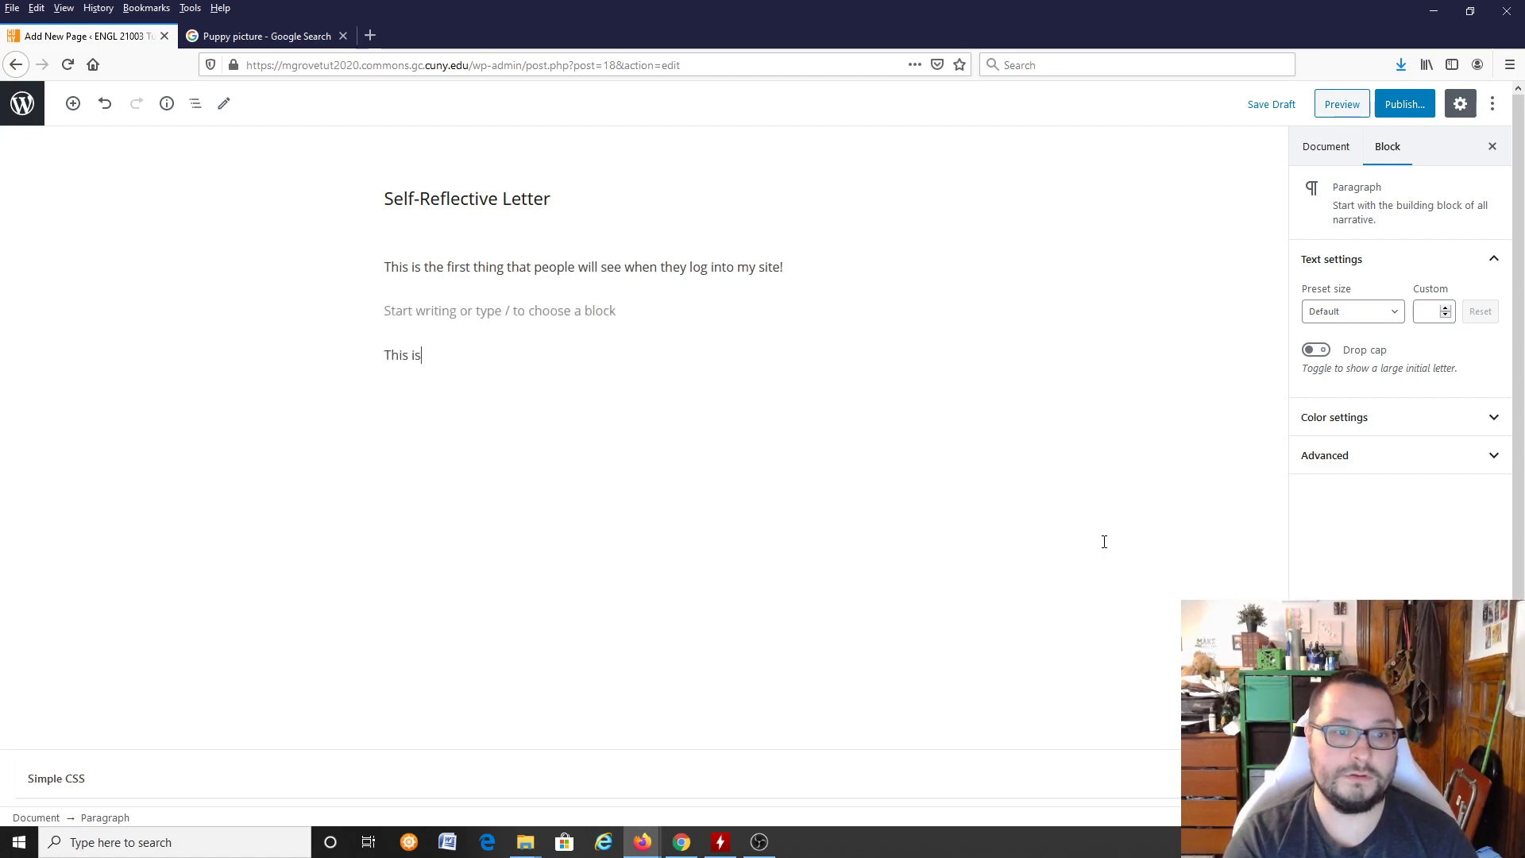
text( where I'll write about how I succe)
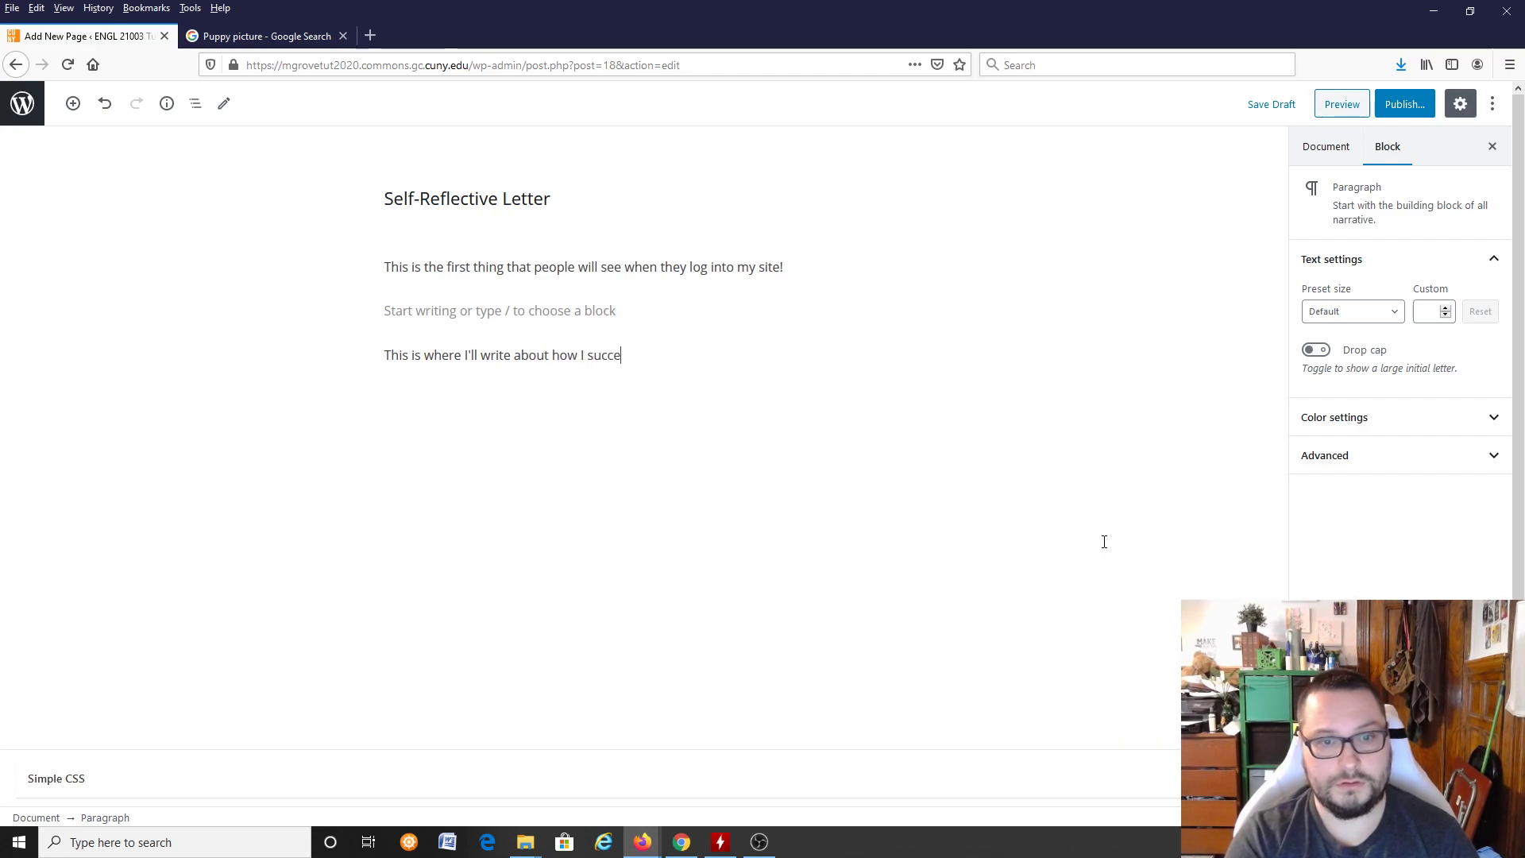
text(eded, and fai)
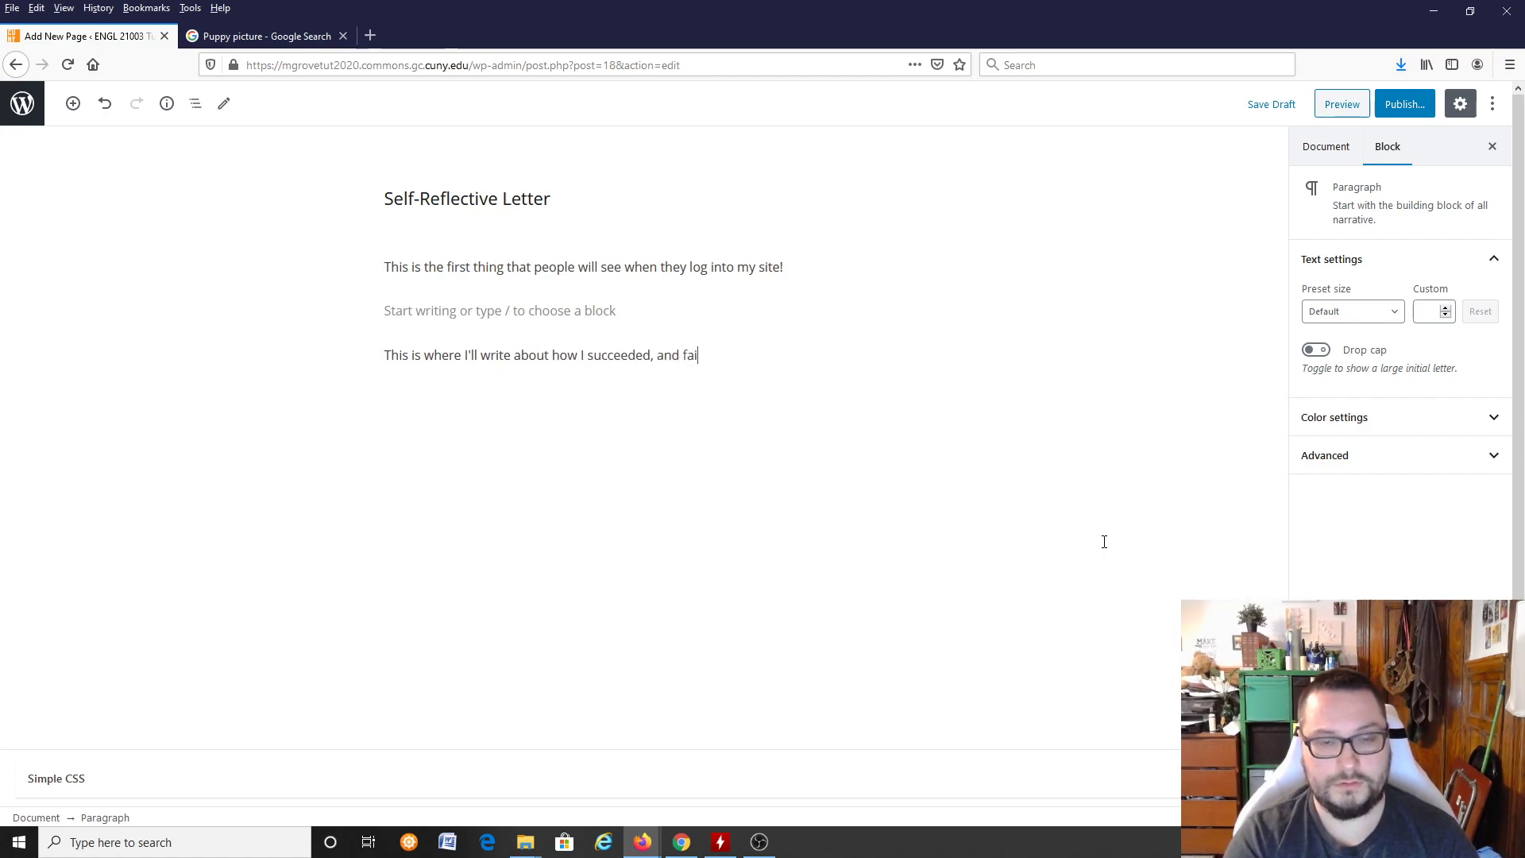
text(led, in this class.  It won't be)
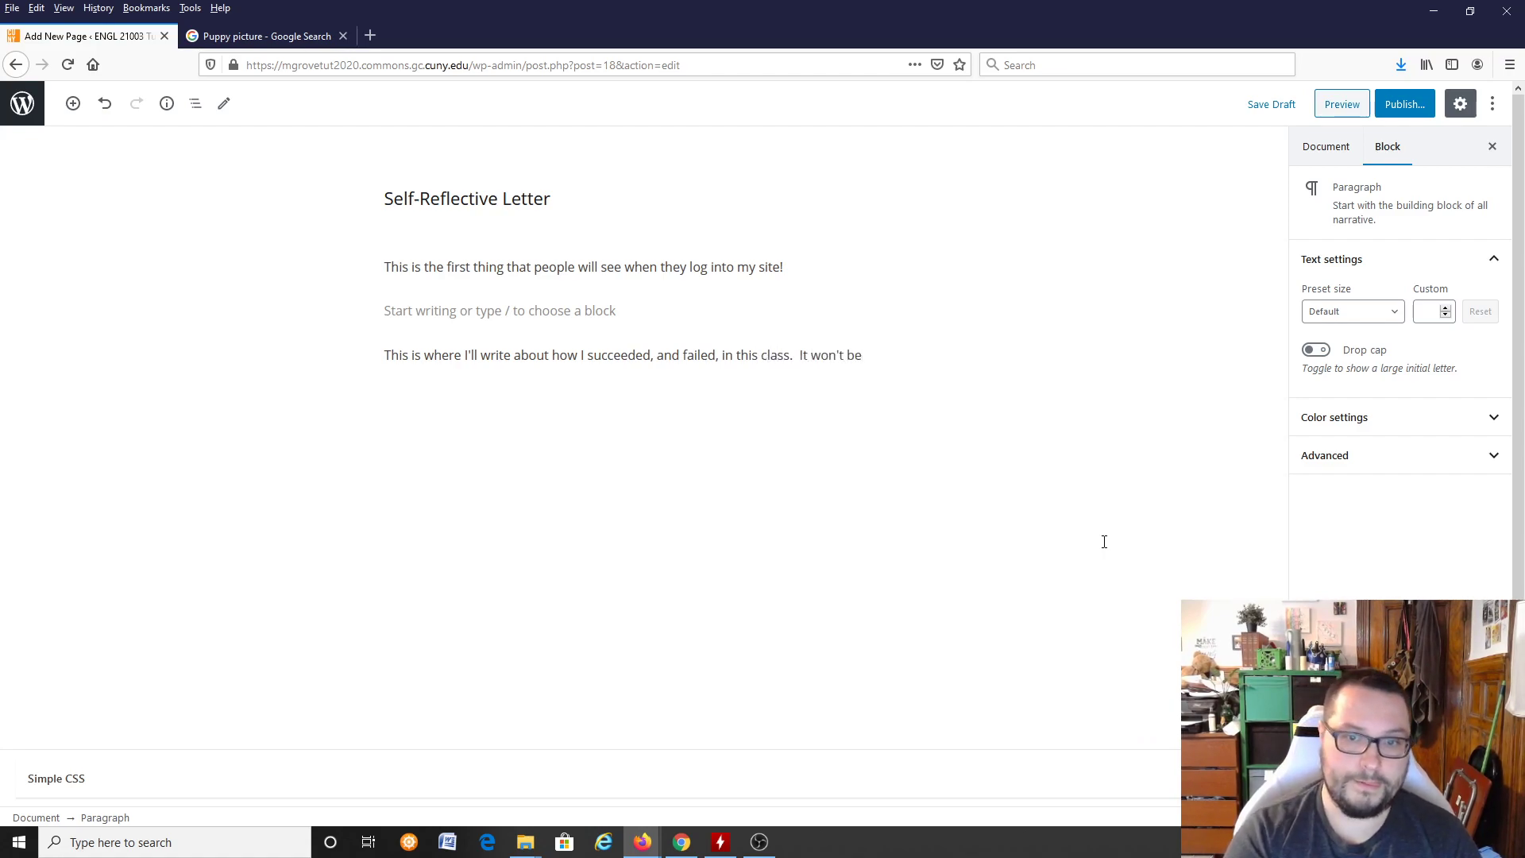
text( perfect, but )
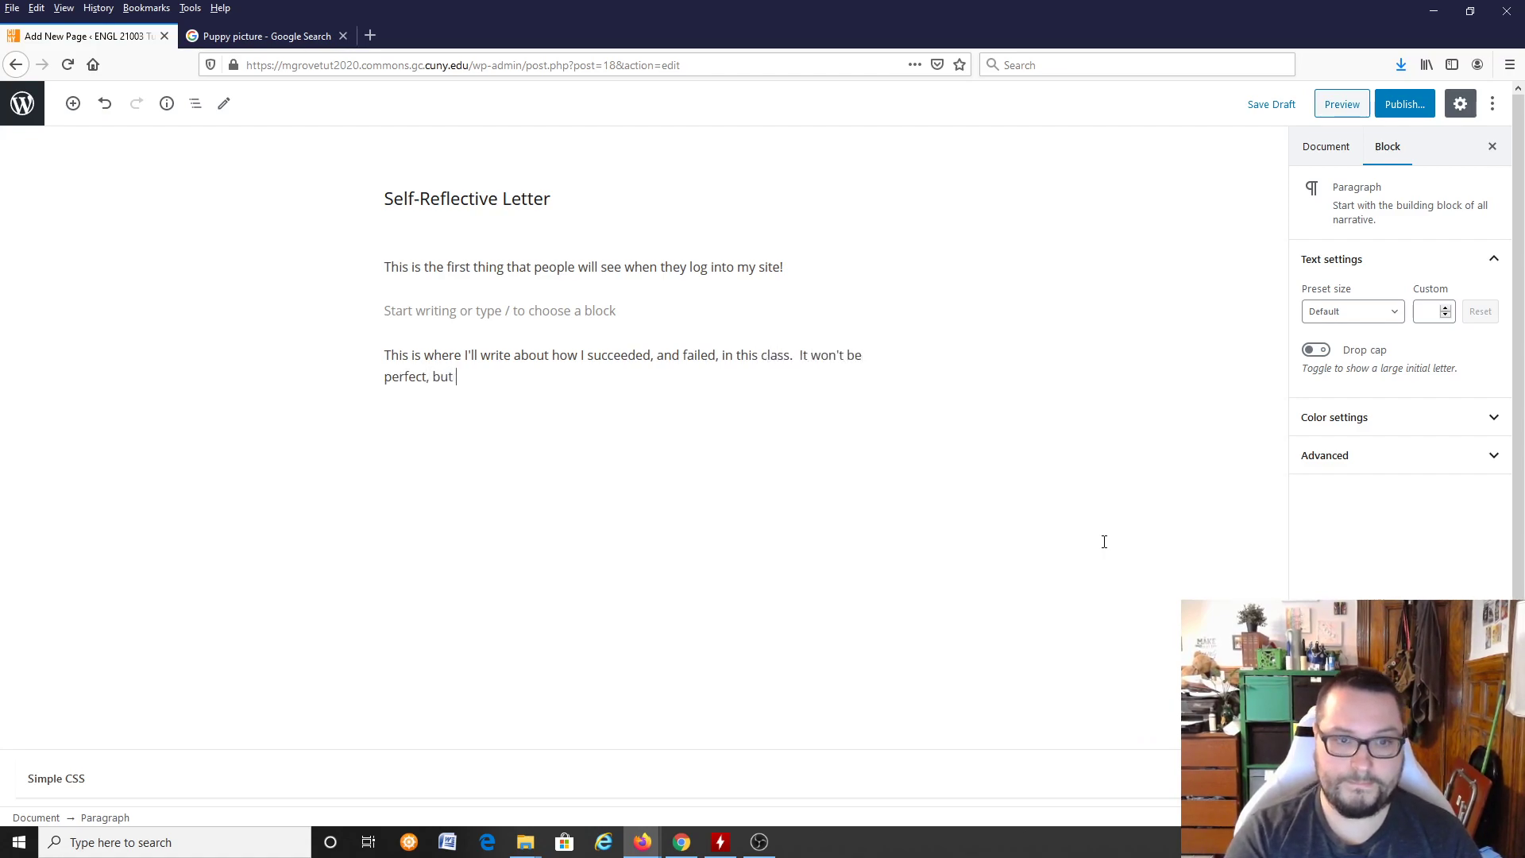
text(it will be thorough)
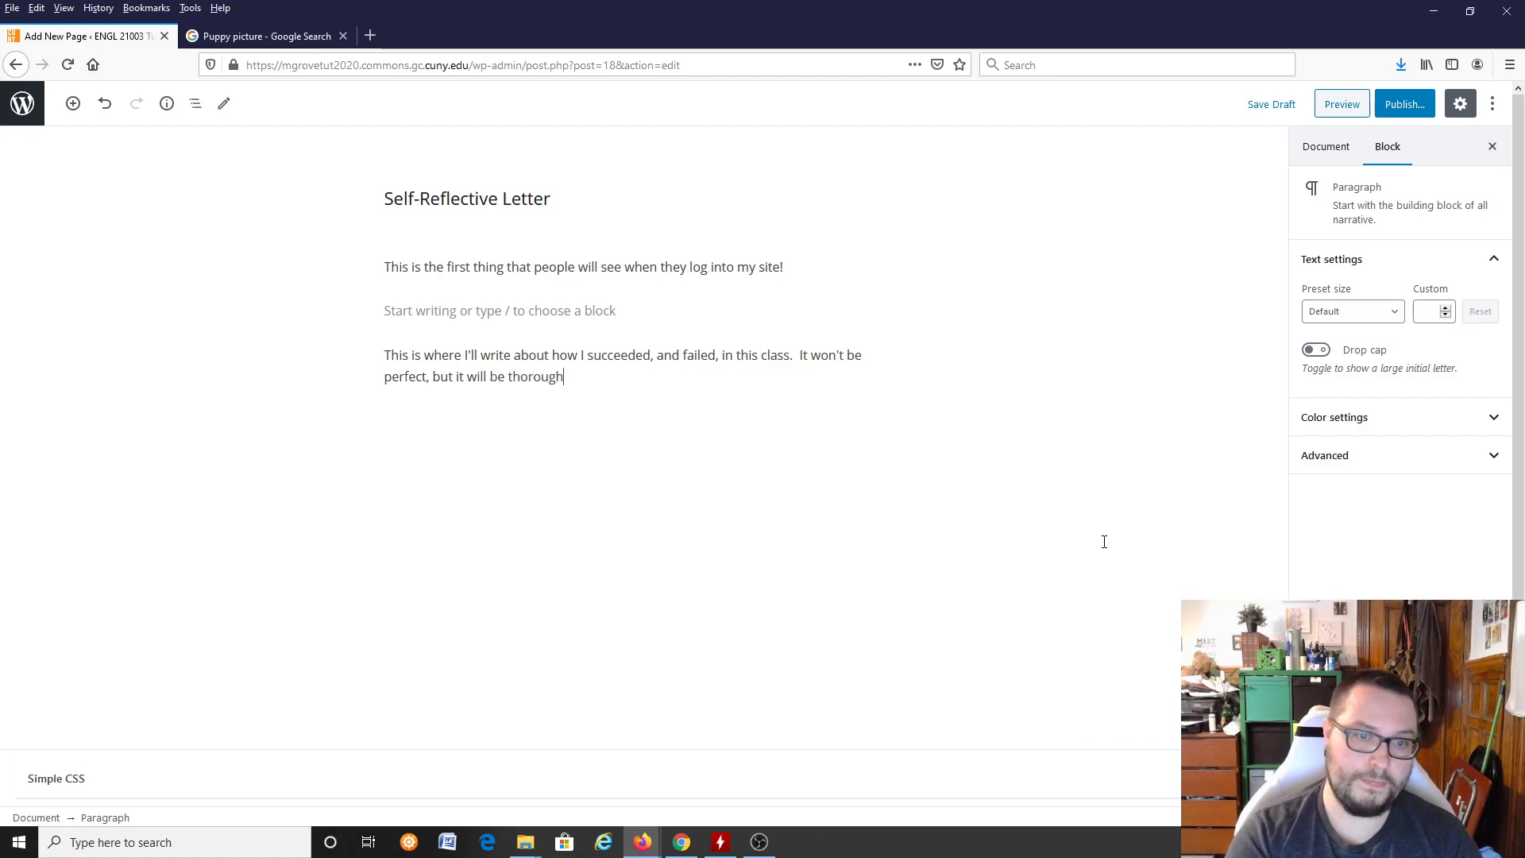
text(, and it'll be hone)
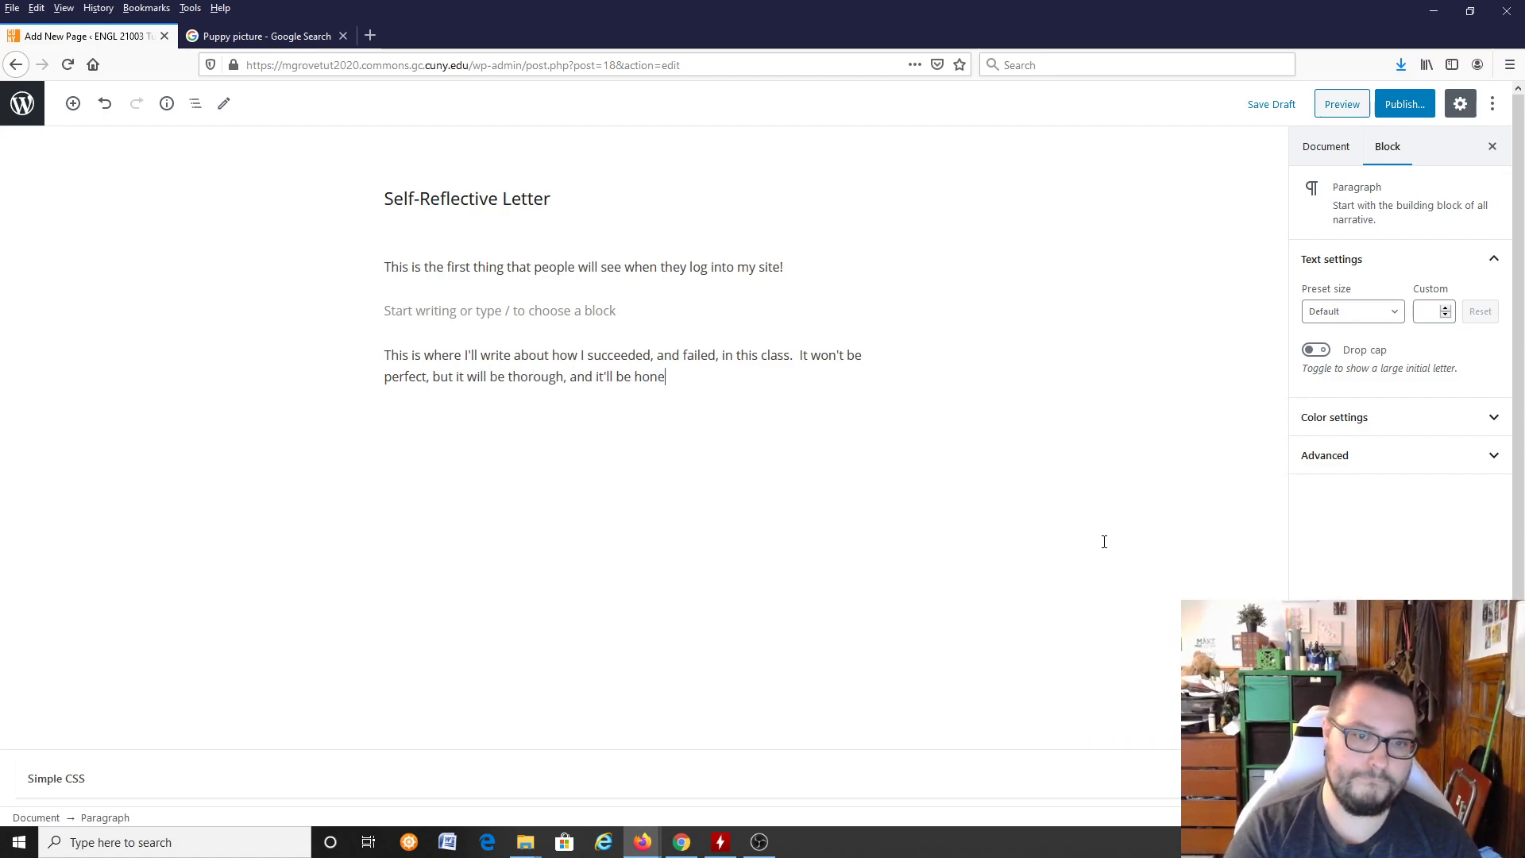
text(st, so I know I')
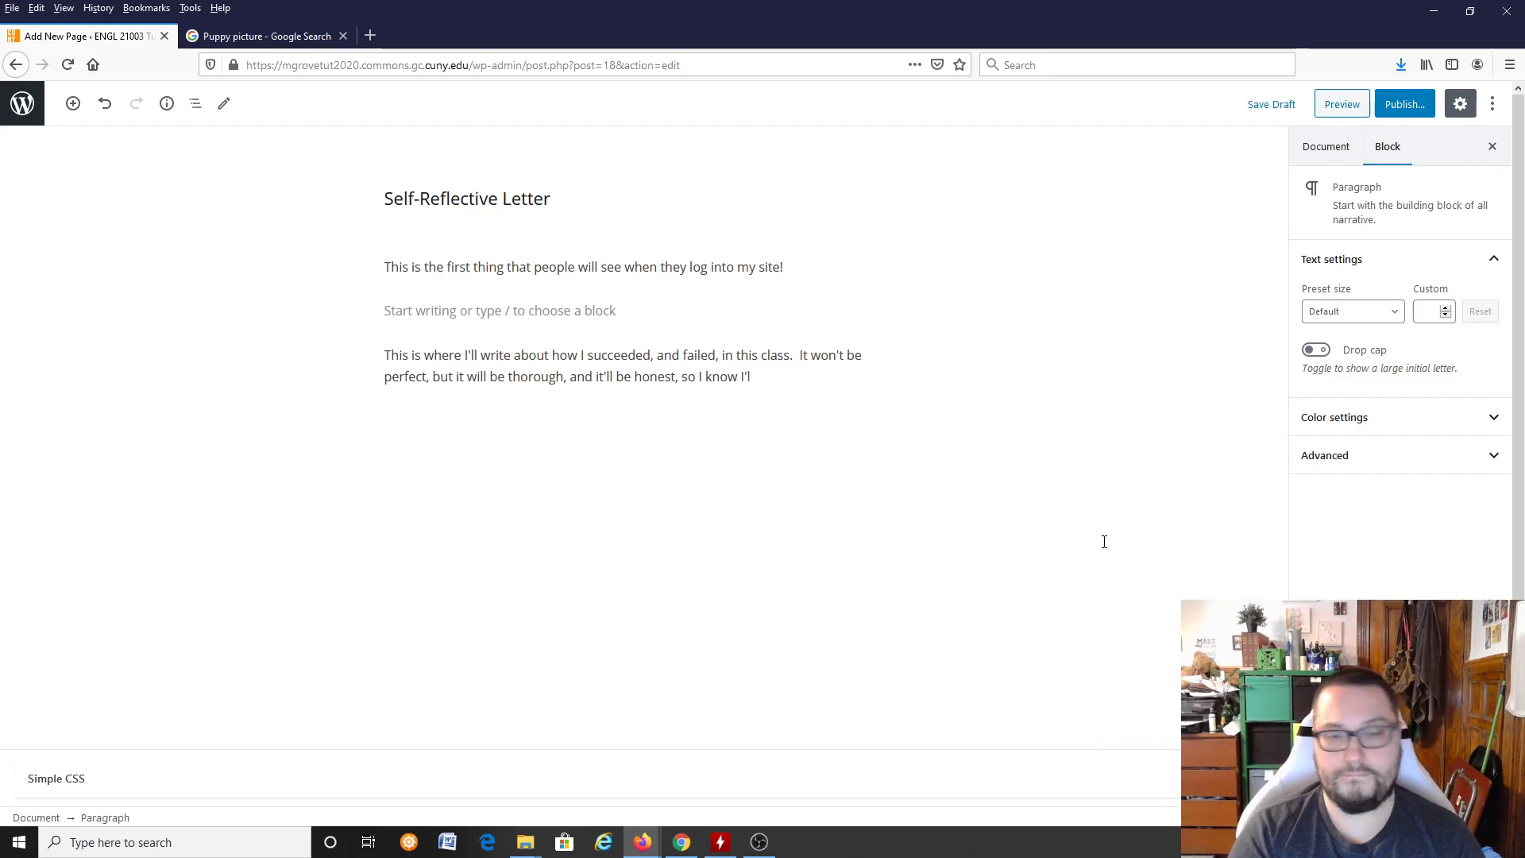
Step: Add "It won't be perfect, but it will be thorough, and it'll be honest, so I know I'm going to kill it." and delete the empty paragraph above
key(BackSpace)
key(BackSpace)
key(BackSpace)
key(BackSpace)
text(m going to kill it.)
key(BackSpace)
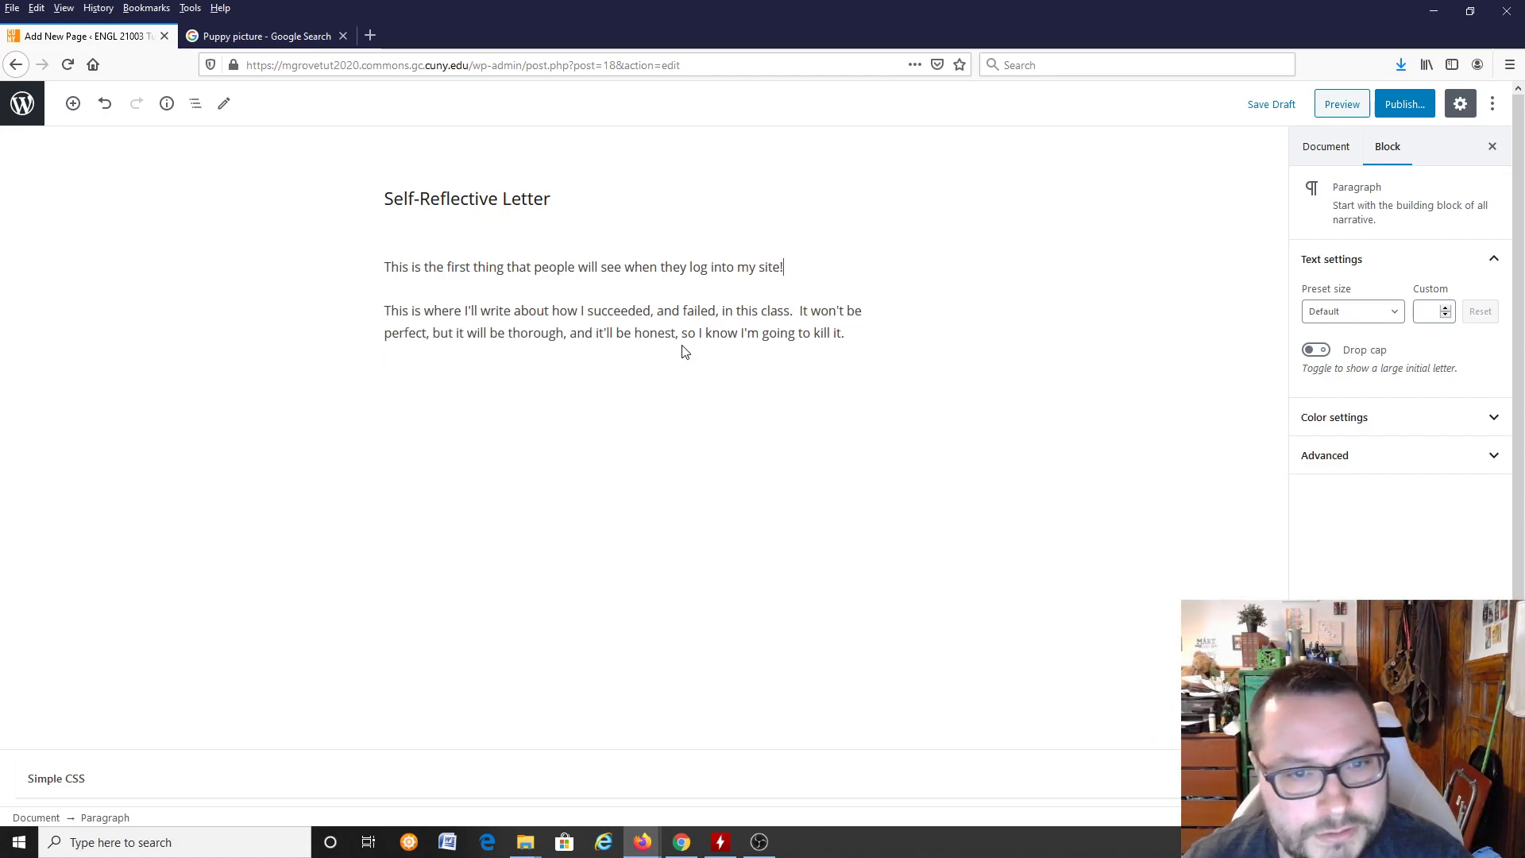
click(957, 345)
click(862, 335)
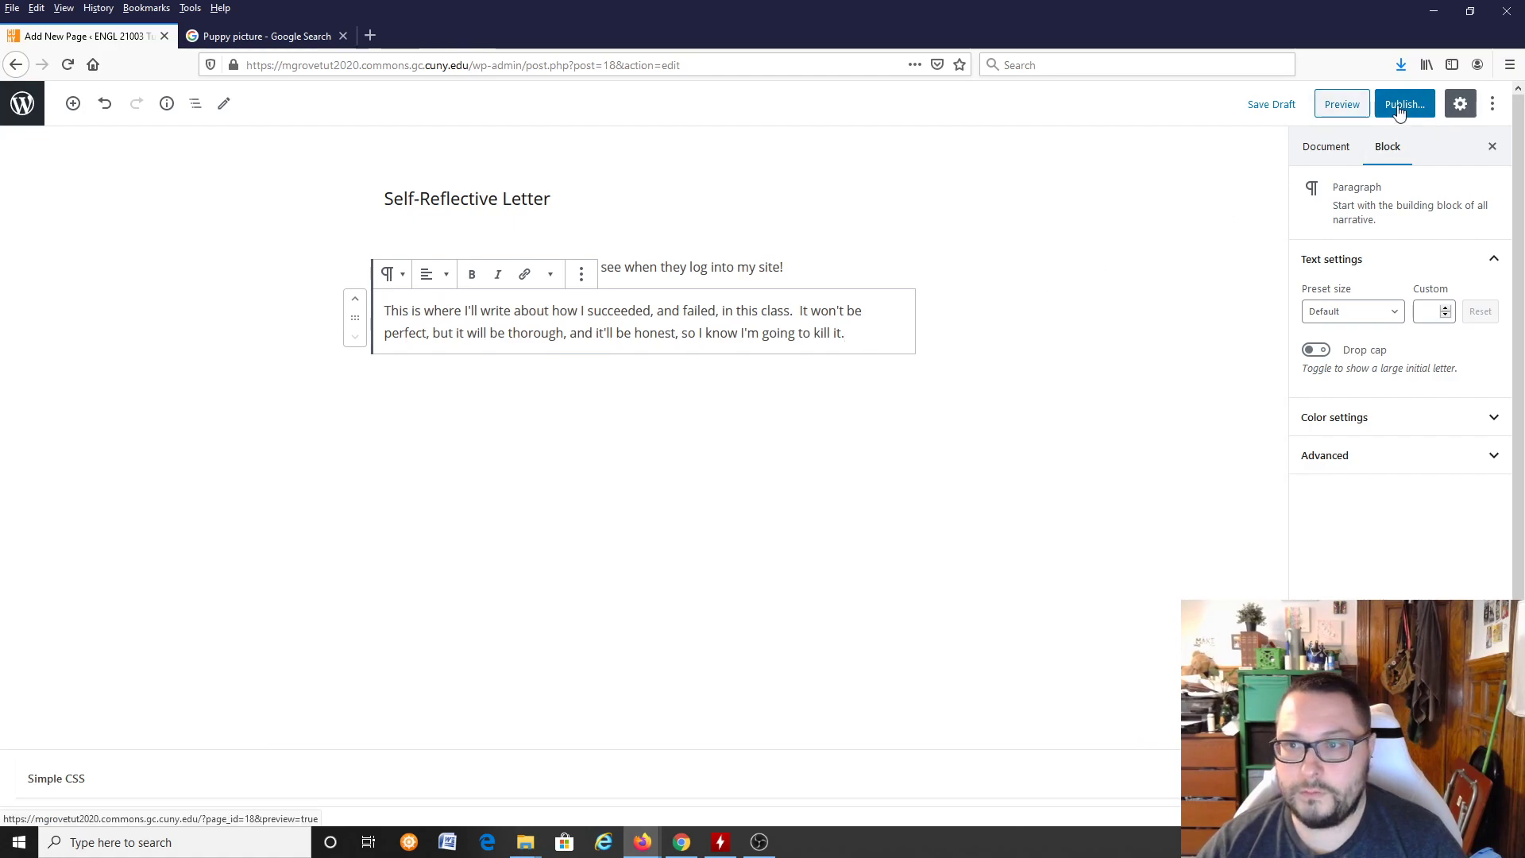
click(1393, 458)
click(1396, 460)
click(1367, 419)
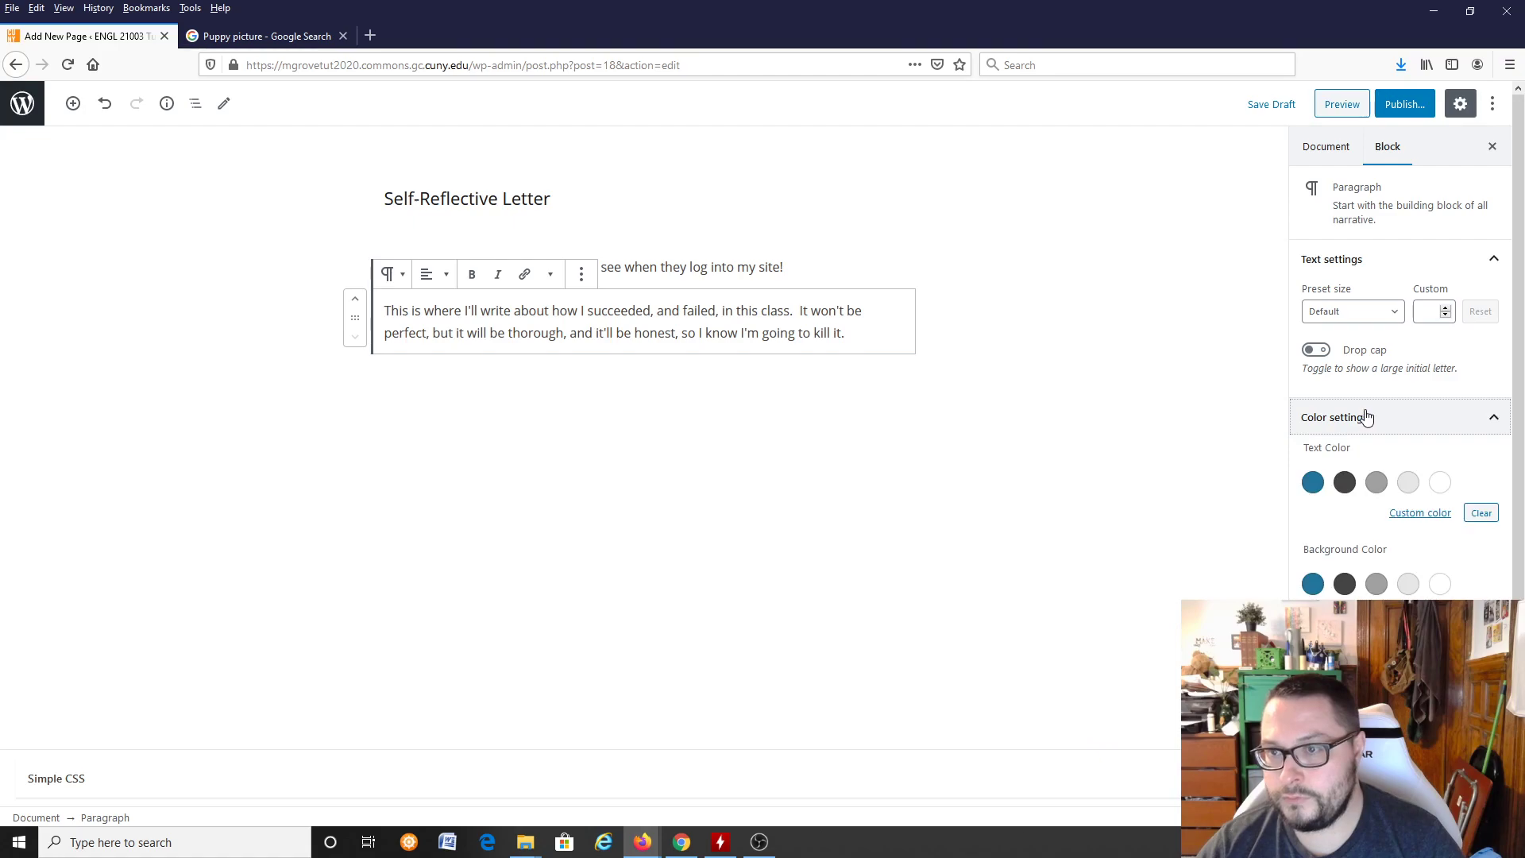
click(1368, 419)
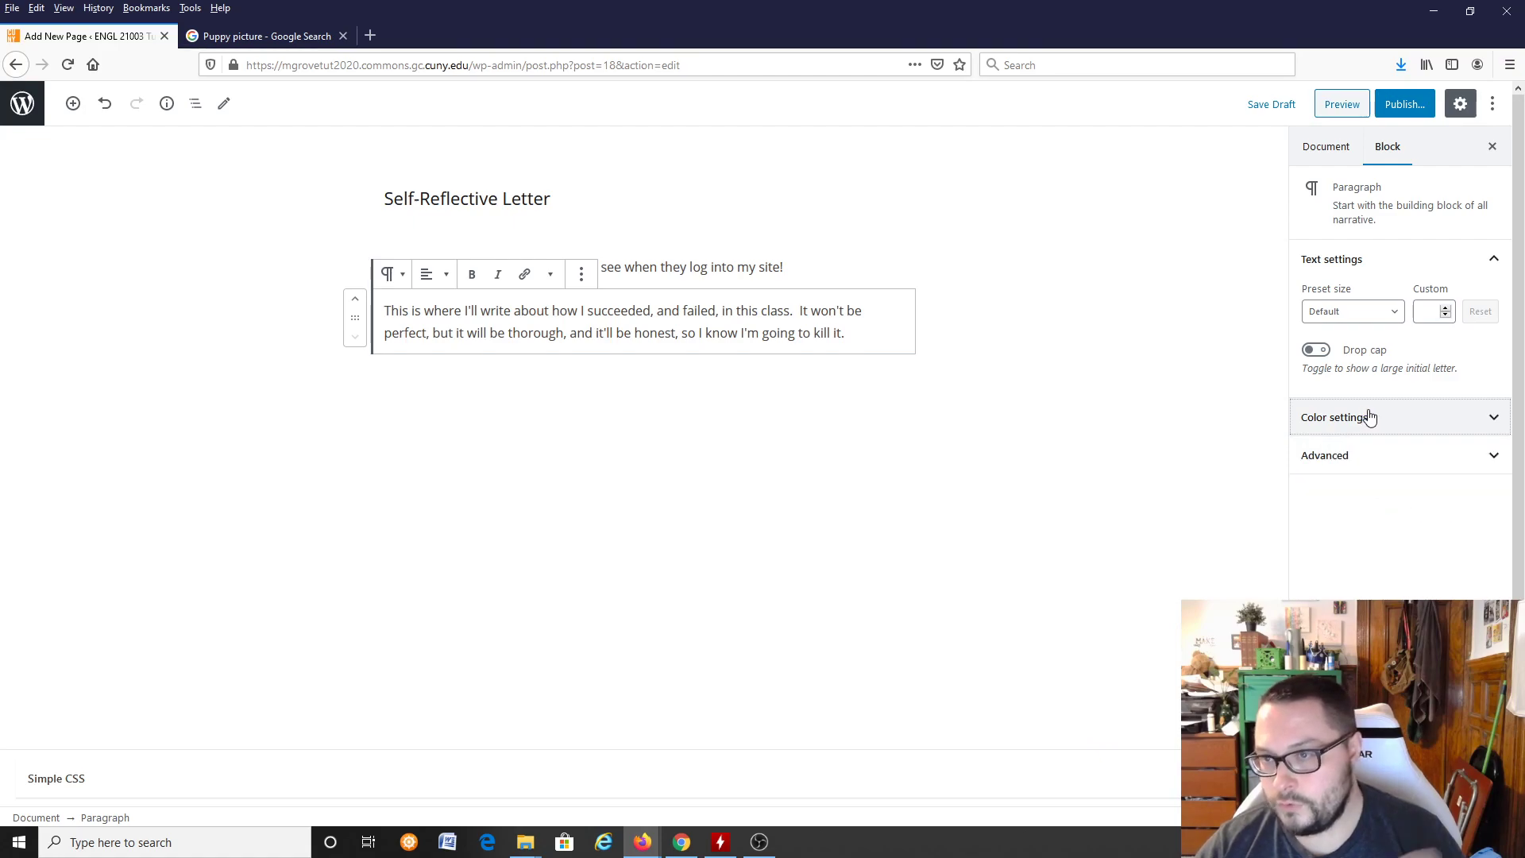
Step: Publish the Self-Reflective Letter page and view it on the live site
click(1406, 105)
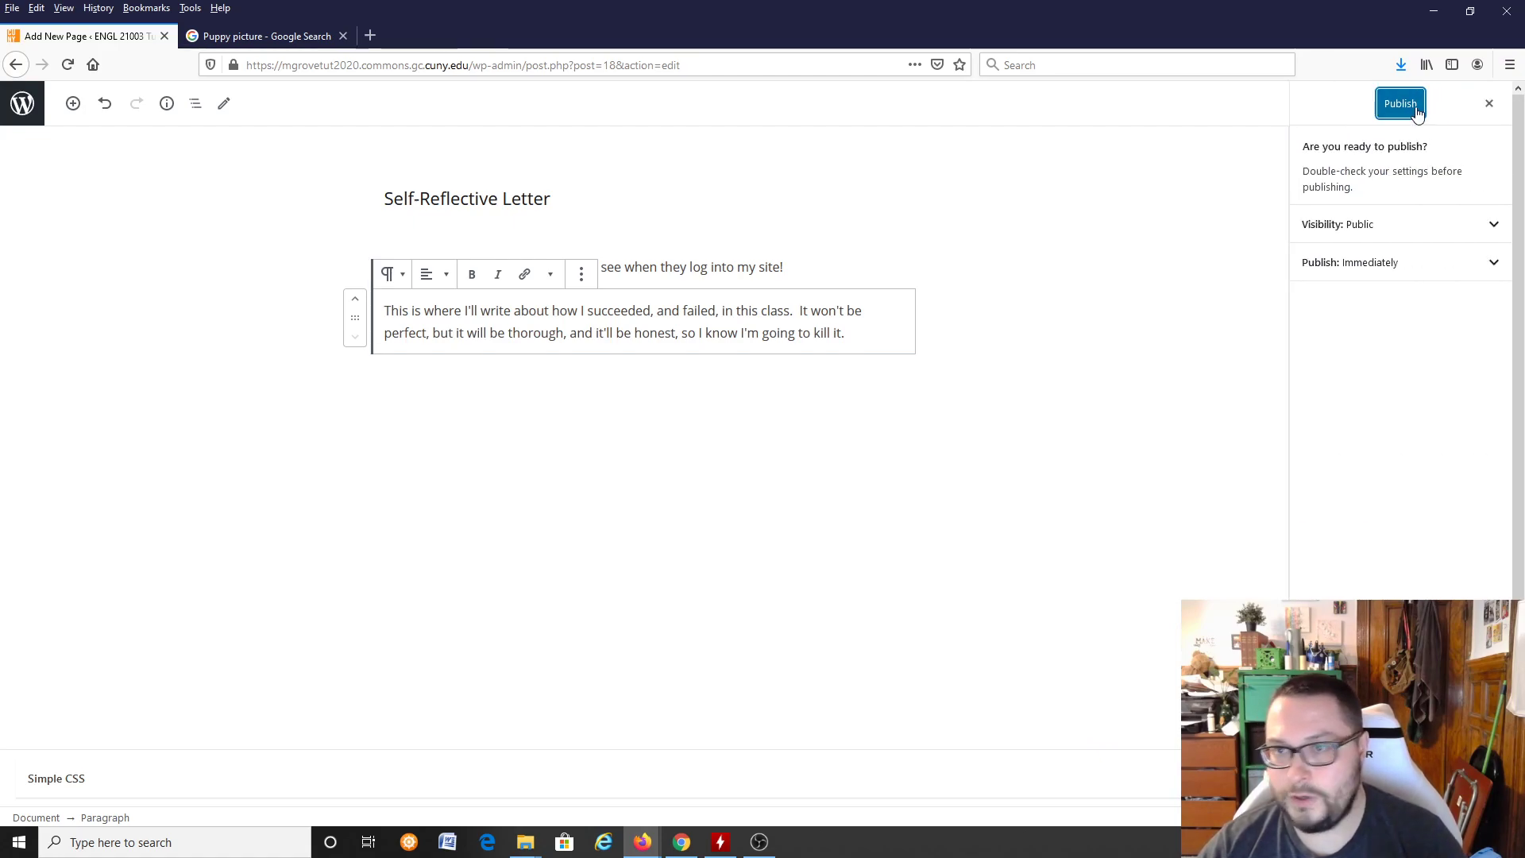
click(1408, 113)
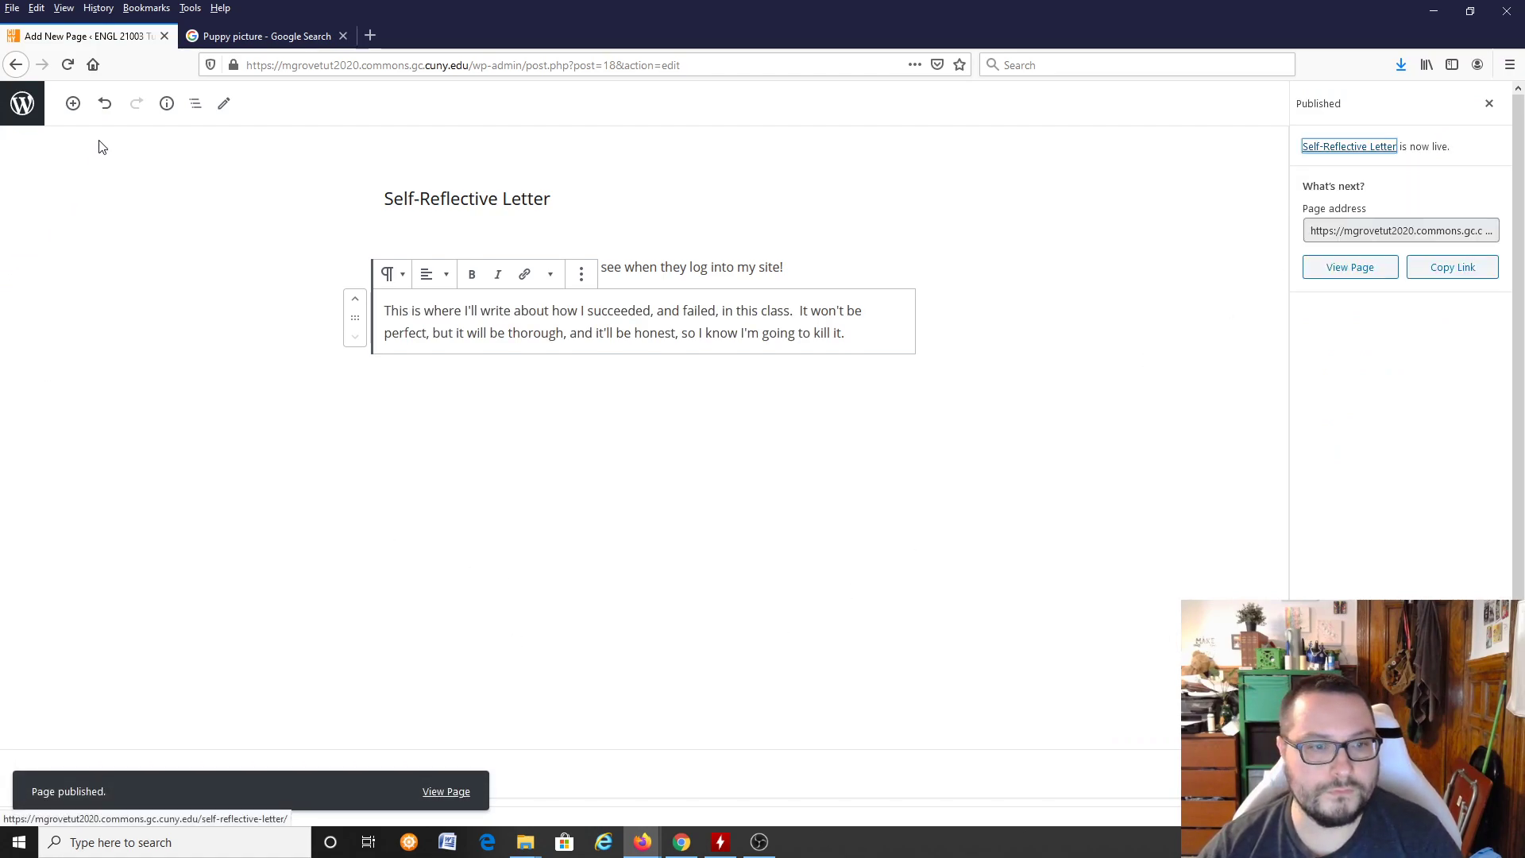
click(445, 792)
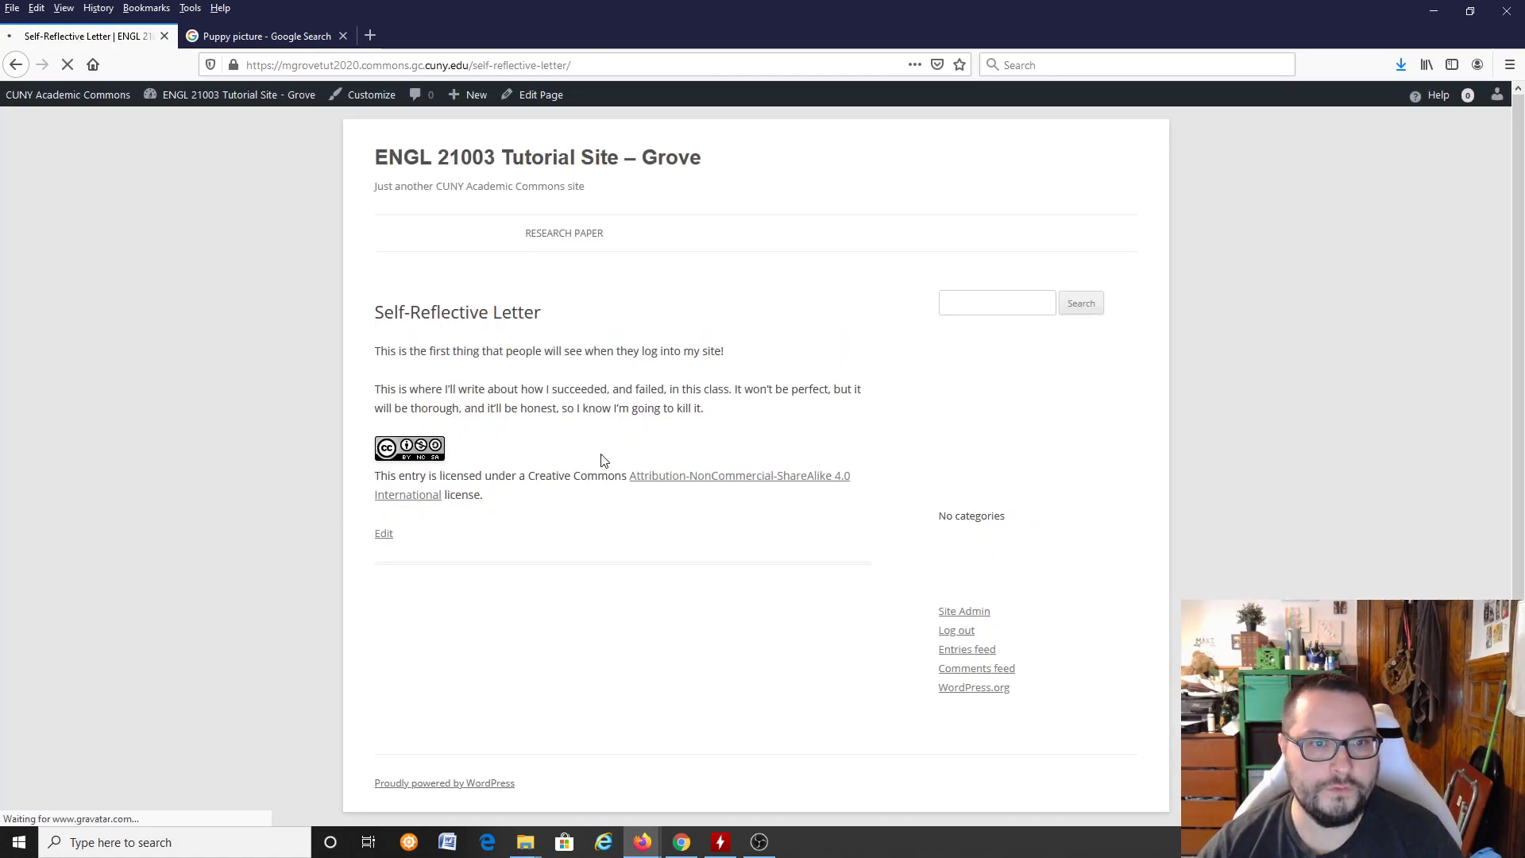
Step: Check the Research Paper and Self-Reflective Letter links in the site menu and the site's home page
click(584, 270)
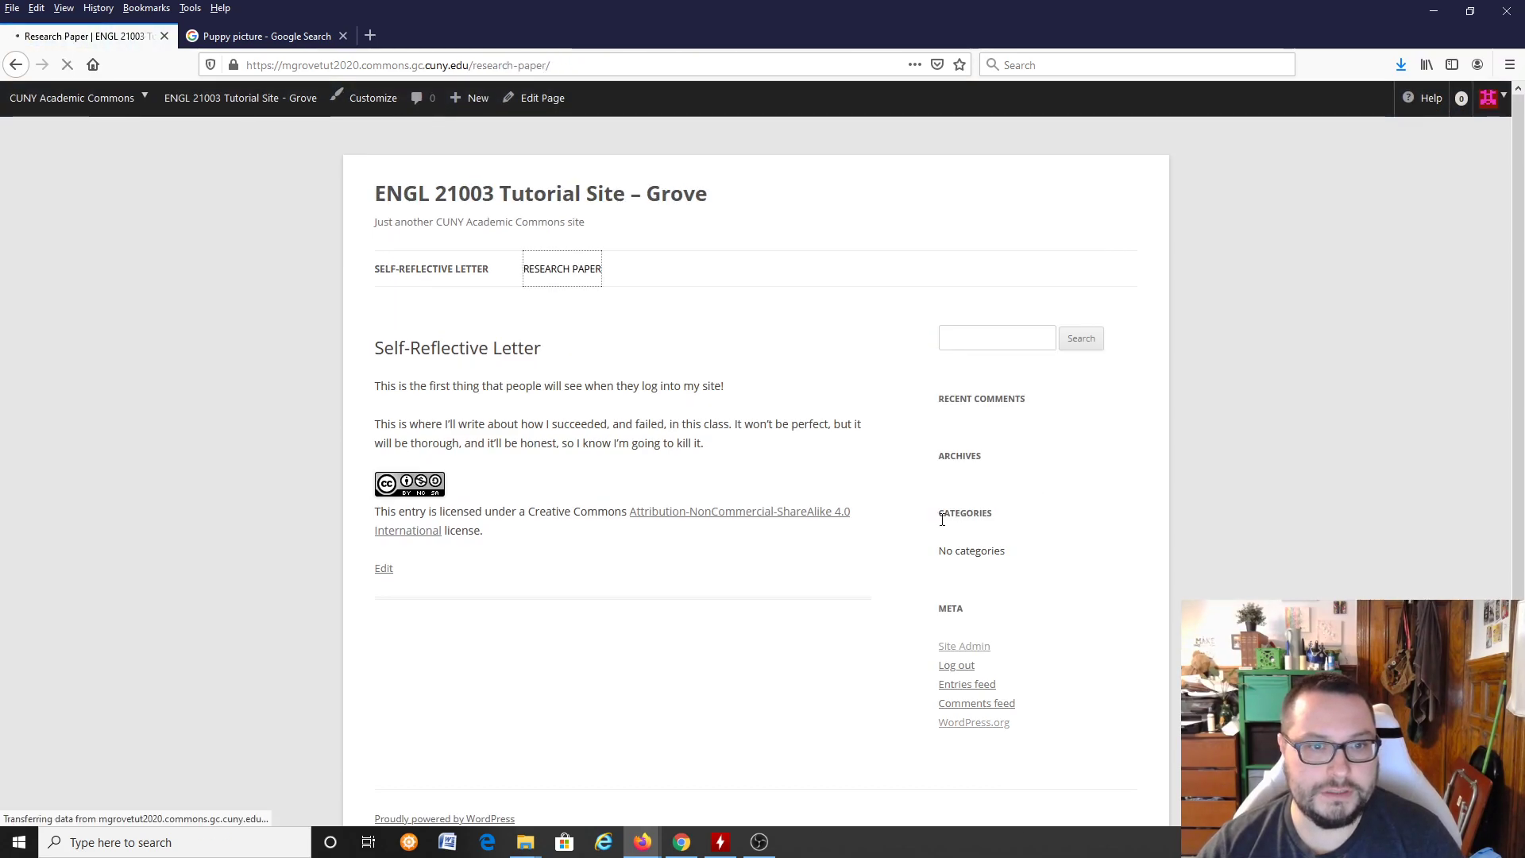
click(407, 269)
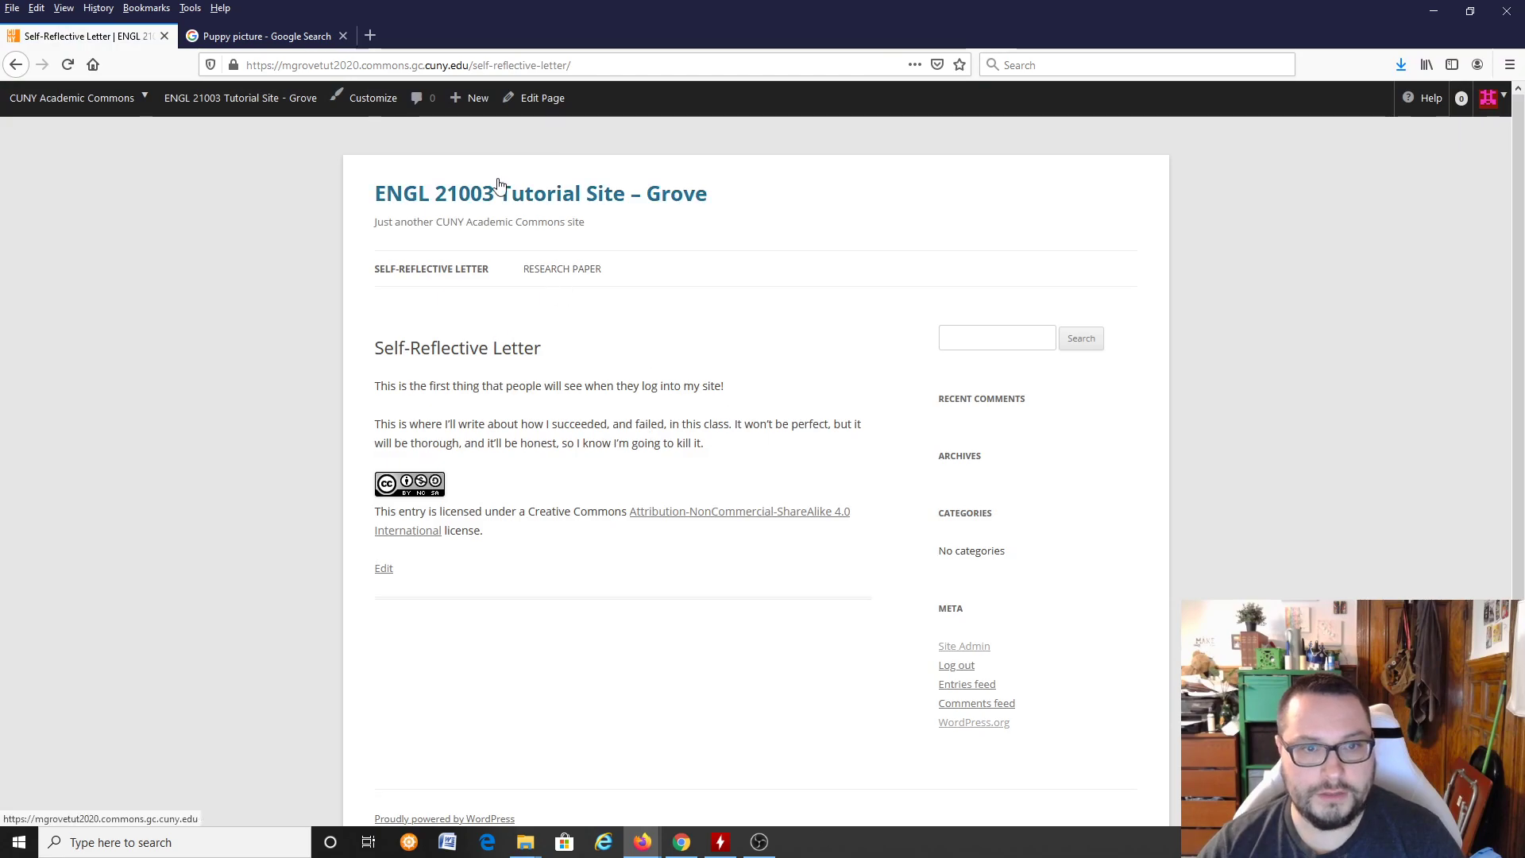
click(507, 194)
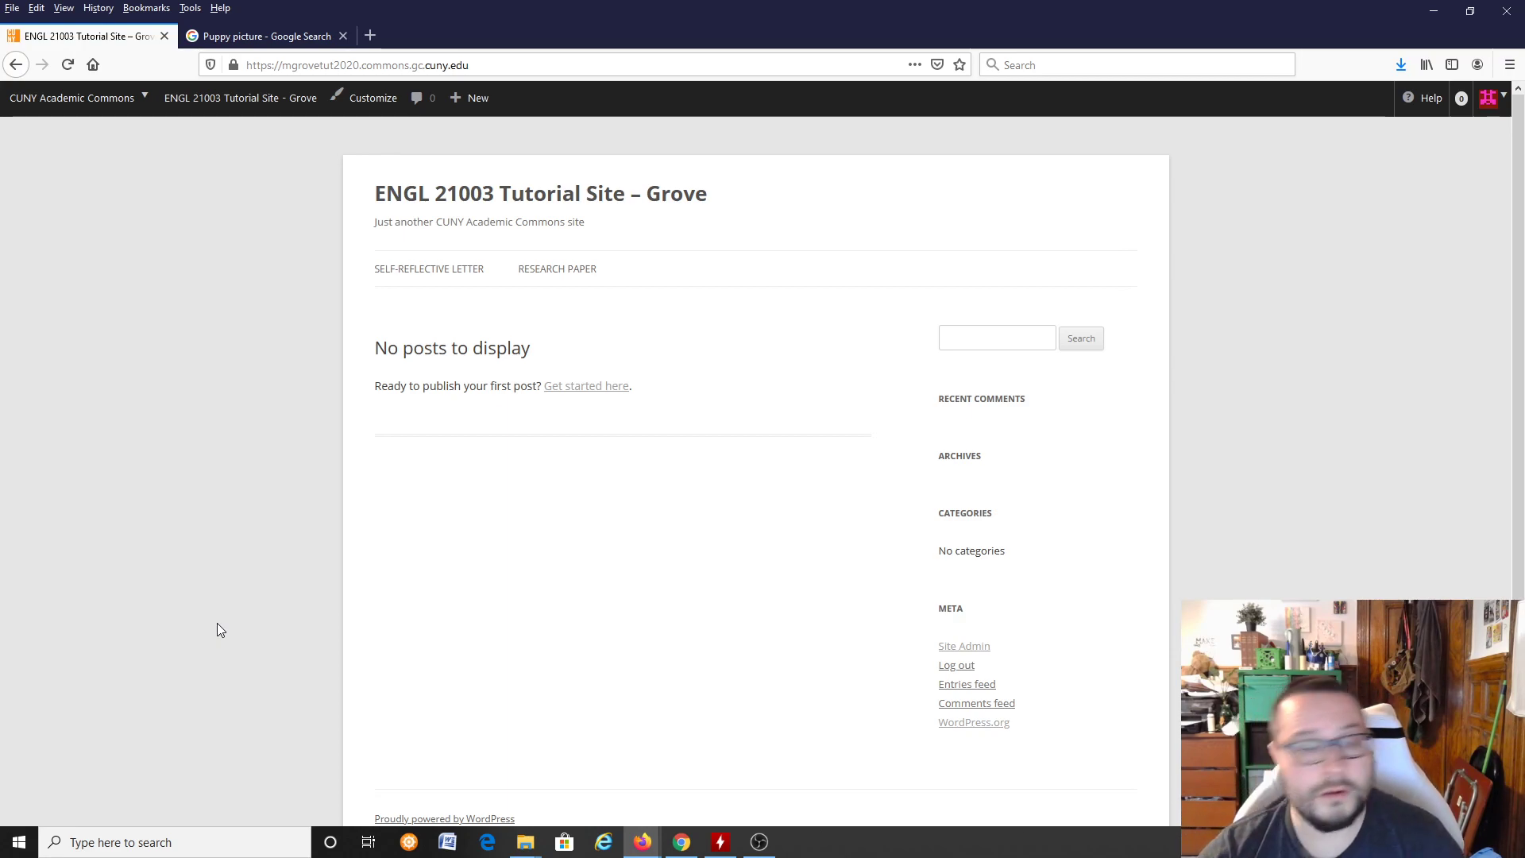
Step: Go to the site's dashboard and page list, and open the theme customizer's homepage settings
mouse_move(238, 99)
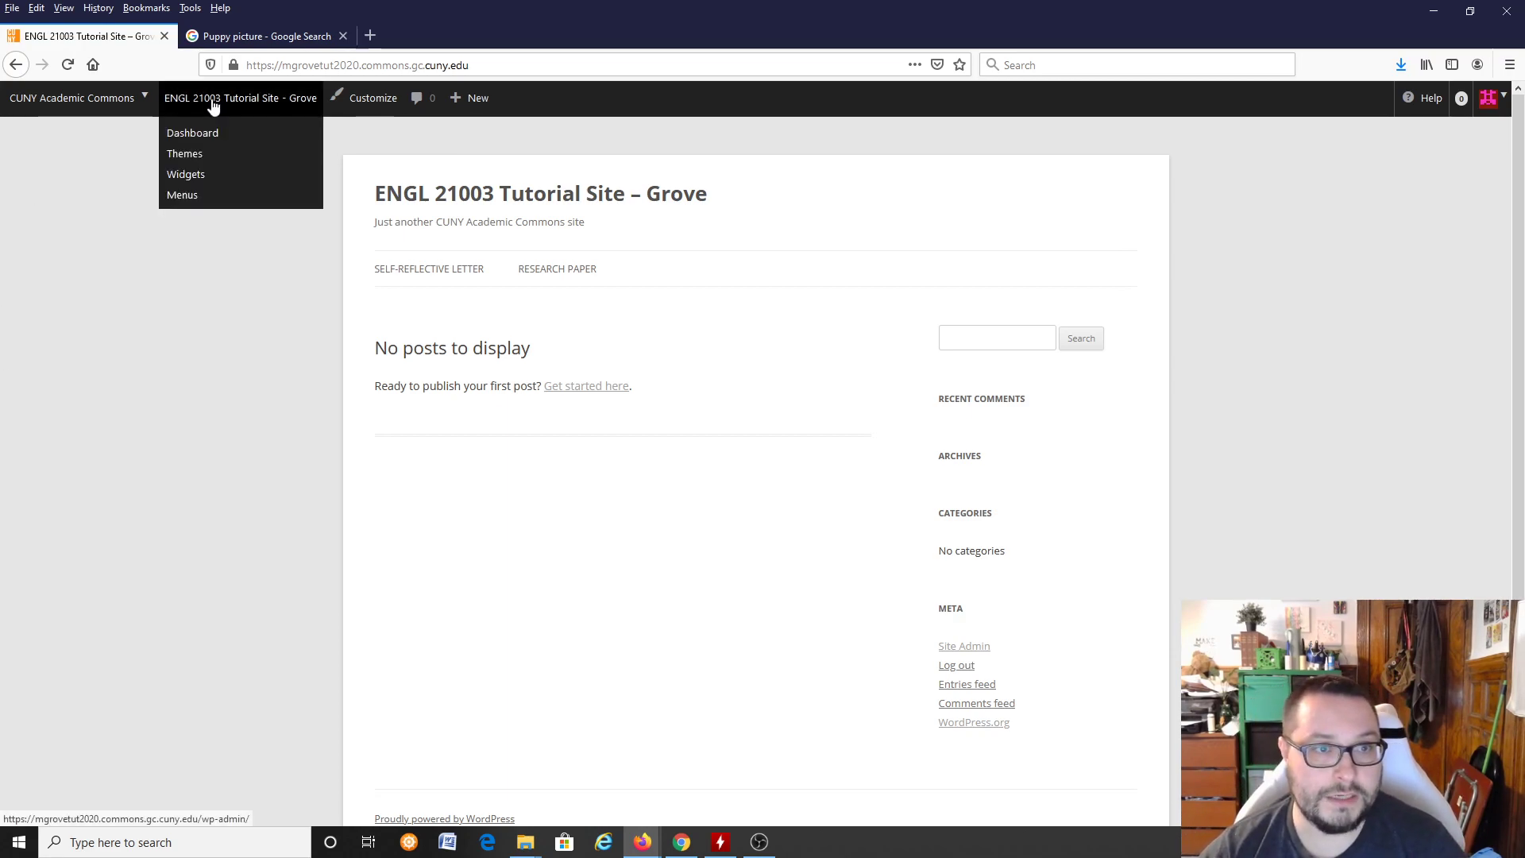
click(226, 143)
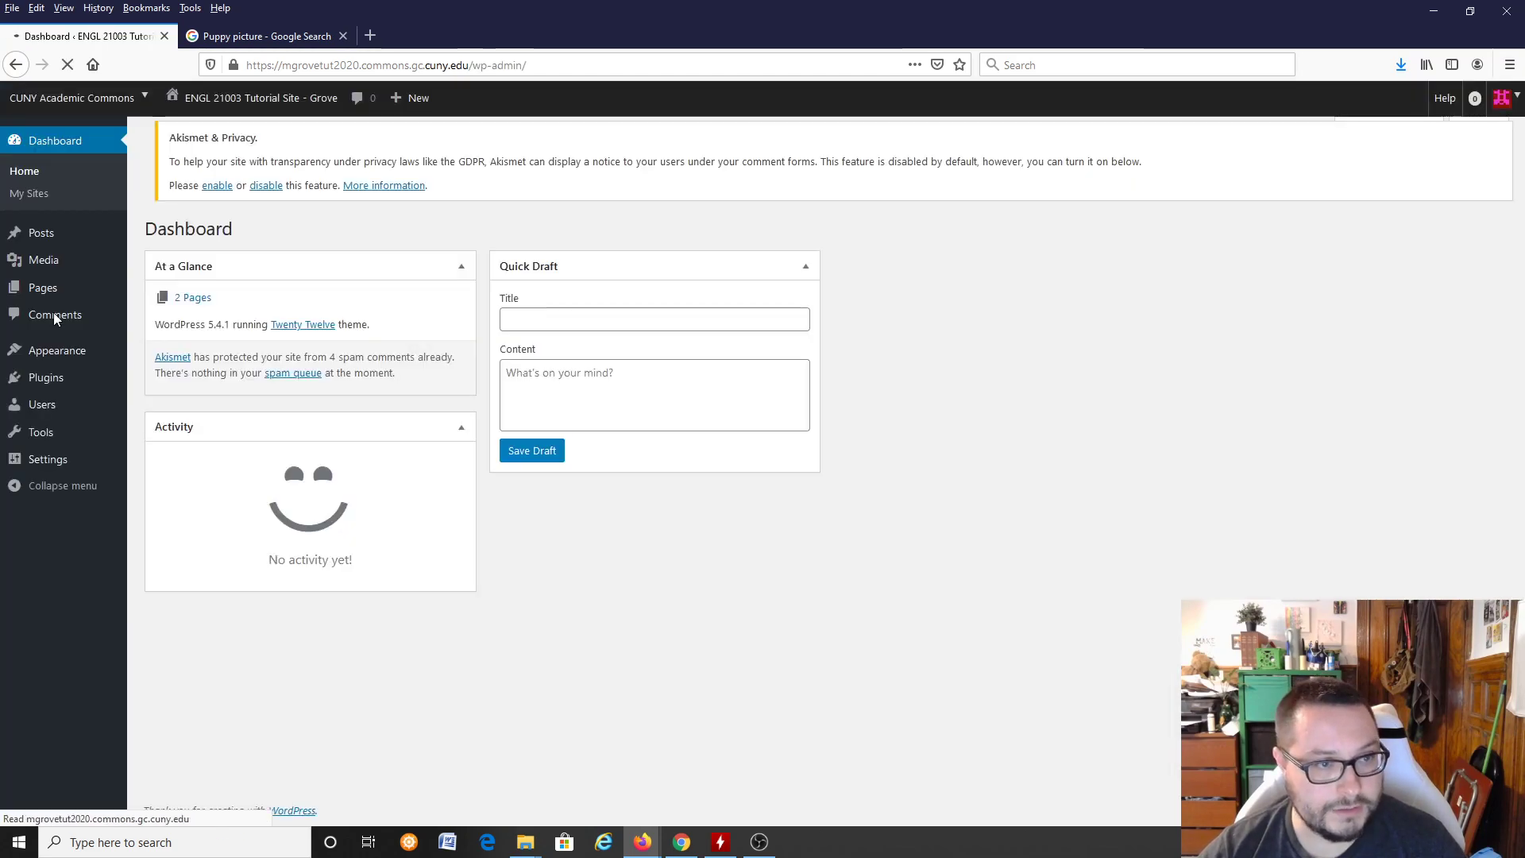
click(49, 290)
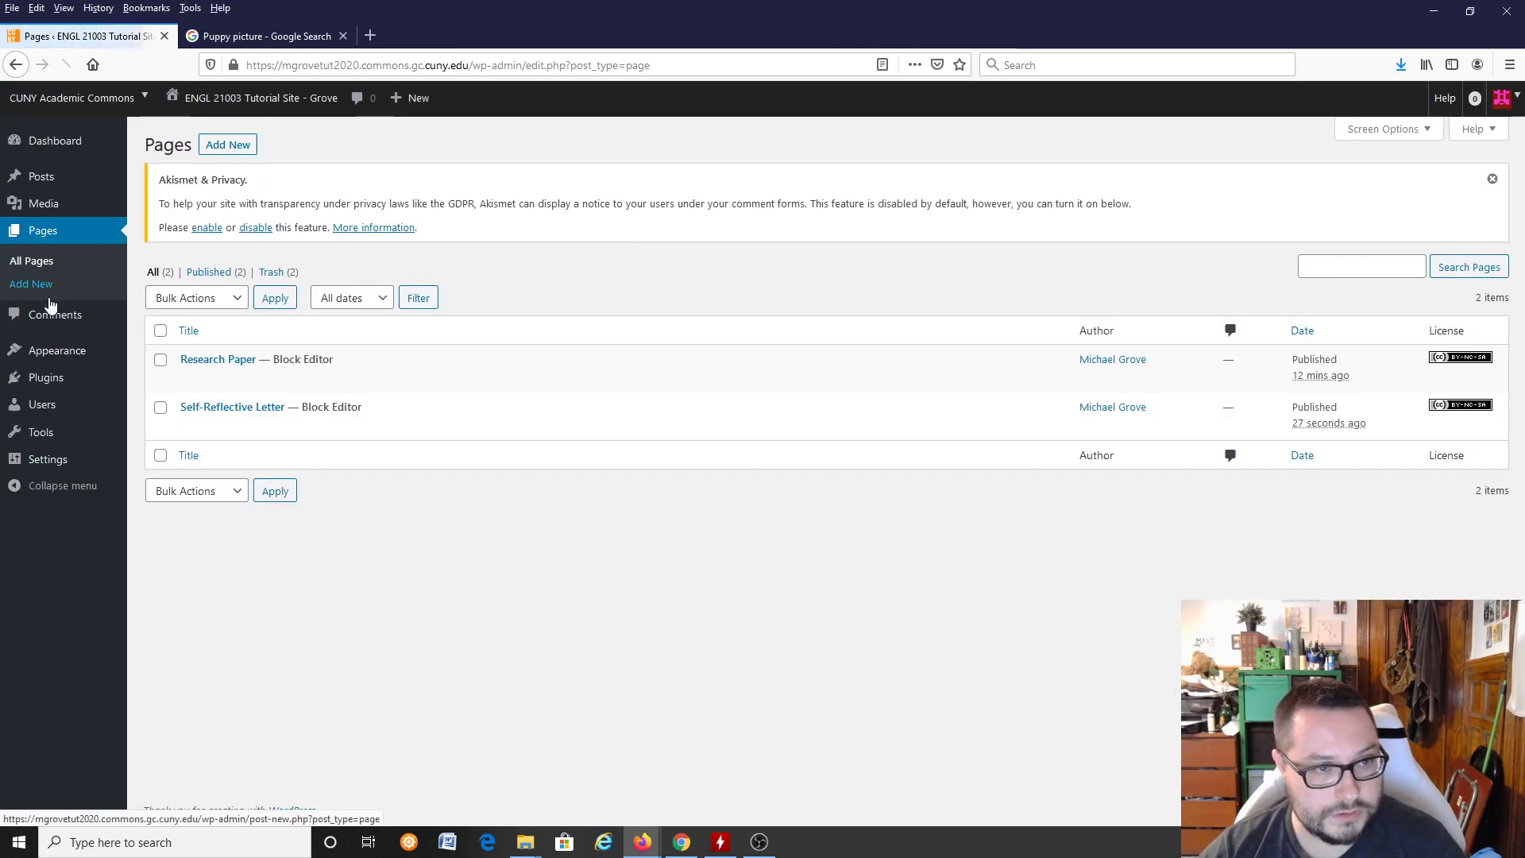
mouse_move(62, 363)
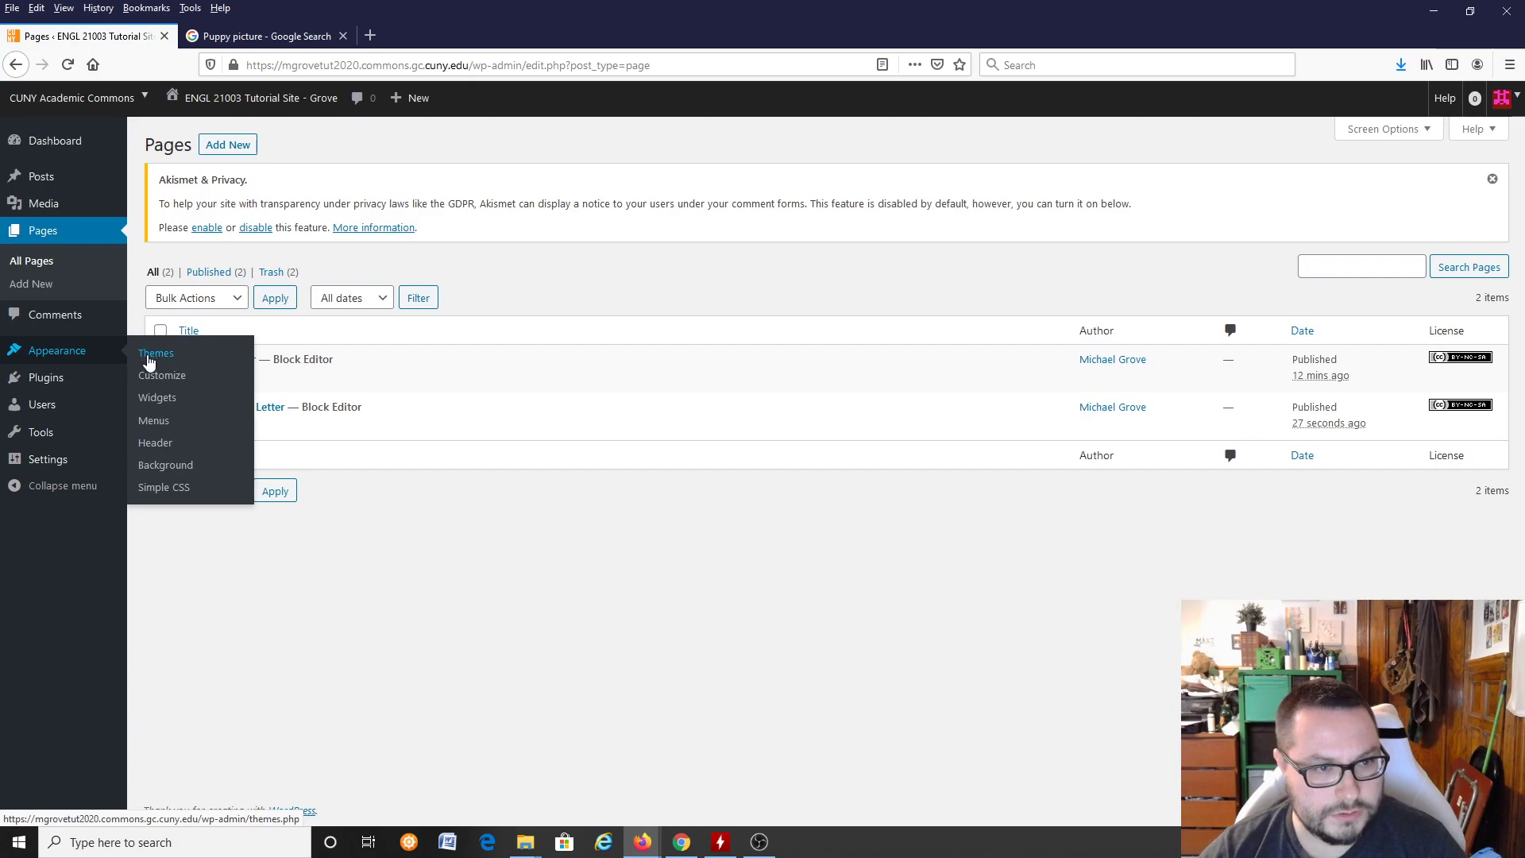
click(161, 378)
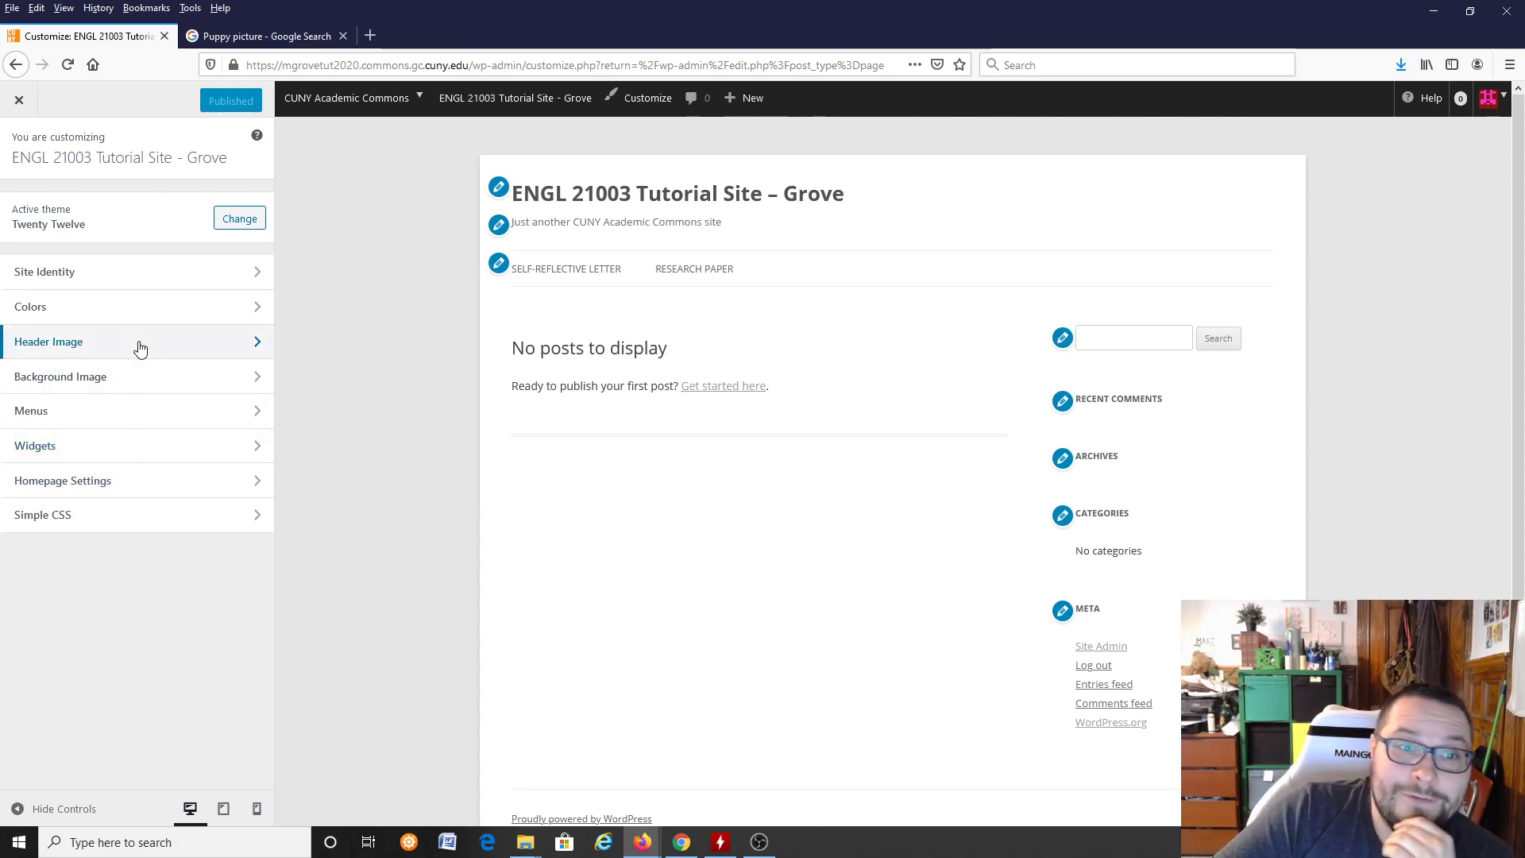
click(141, 481)
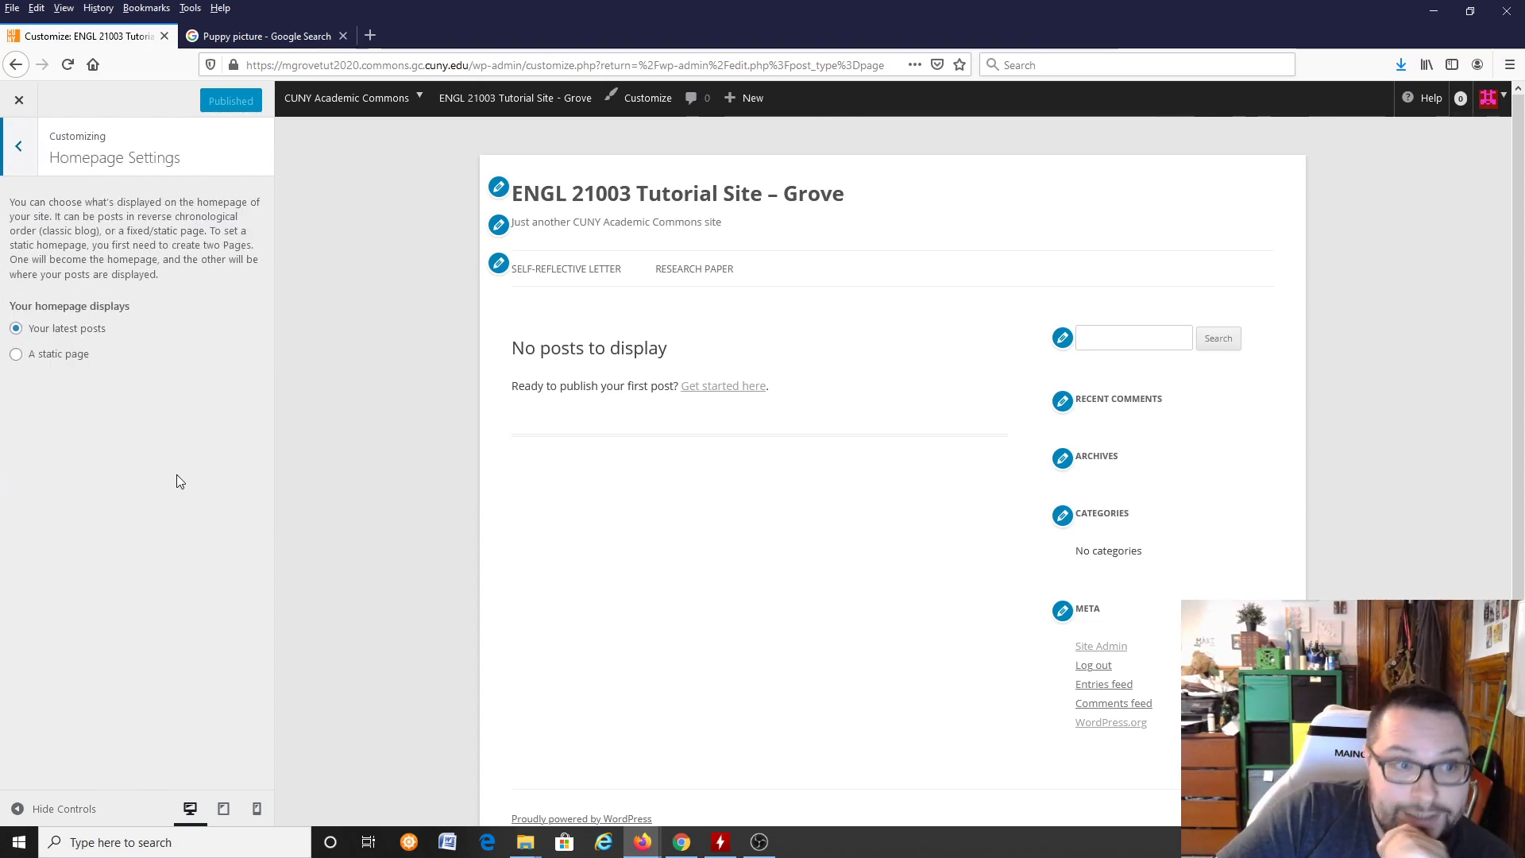
Step: Set the homepage to display a static page, choose Self-Reflective Letter as the homepage, and publish the change
click(31, 355)
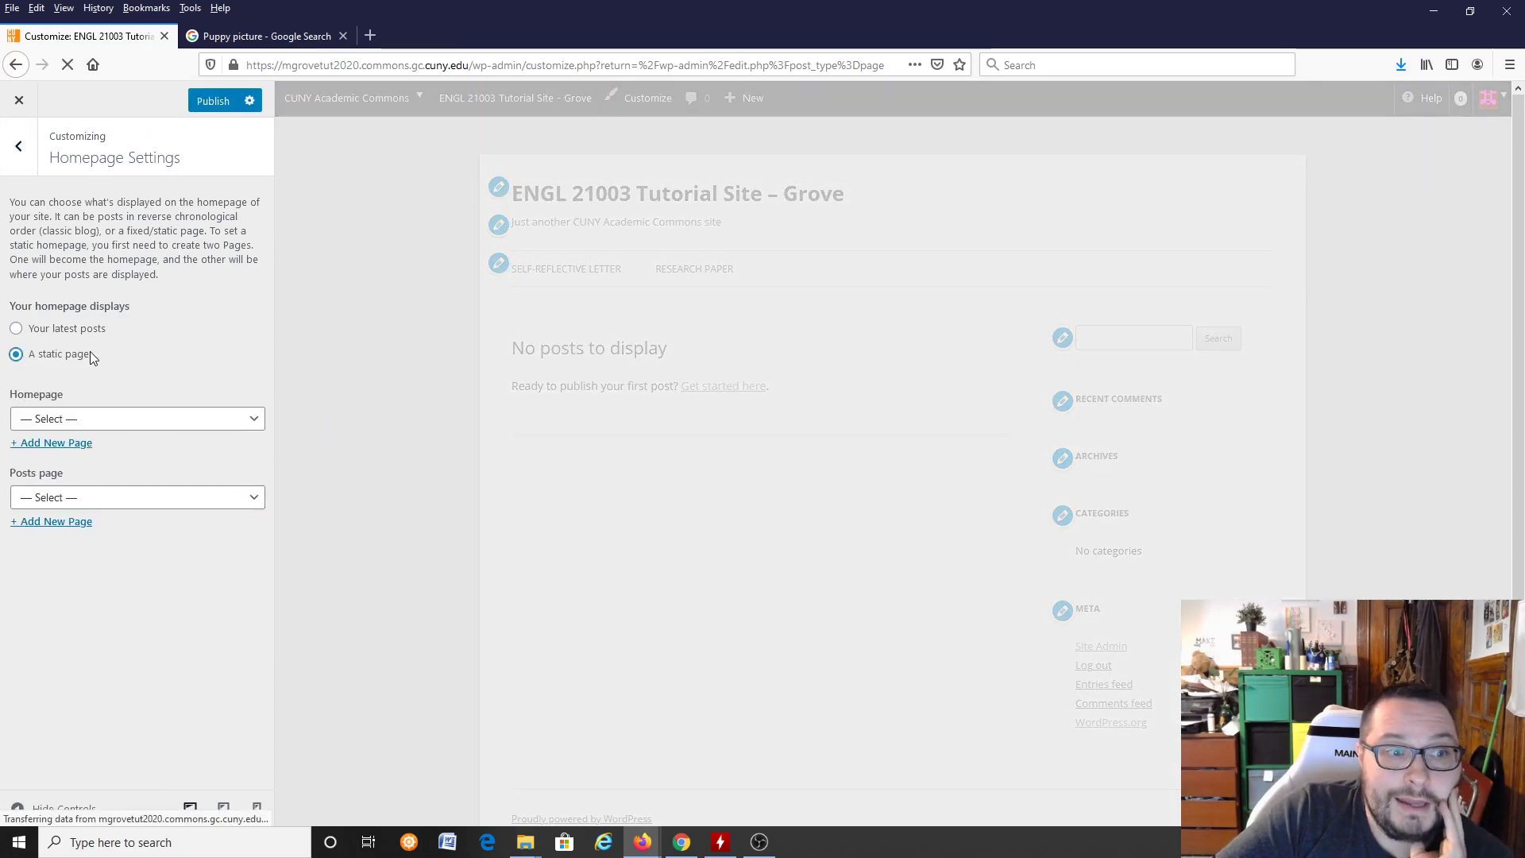
click(67, 330)
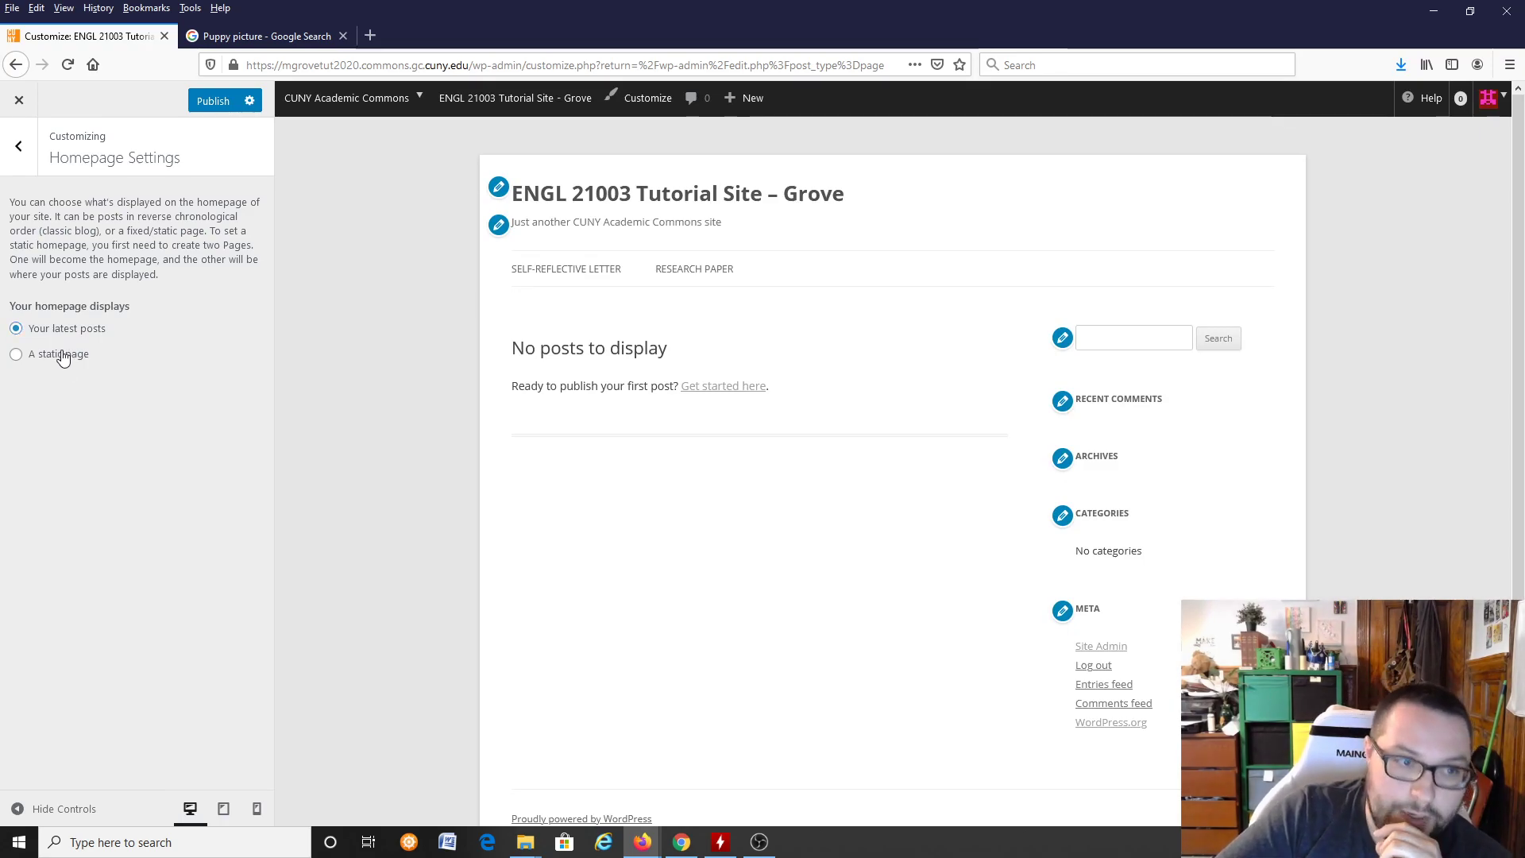
click(64, 356)
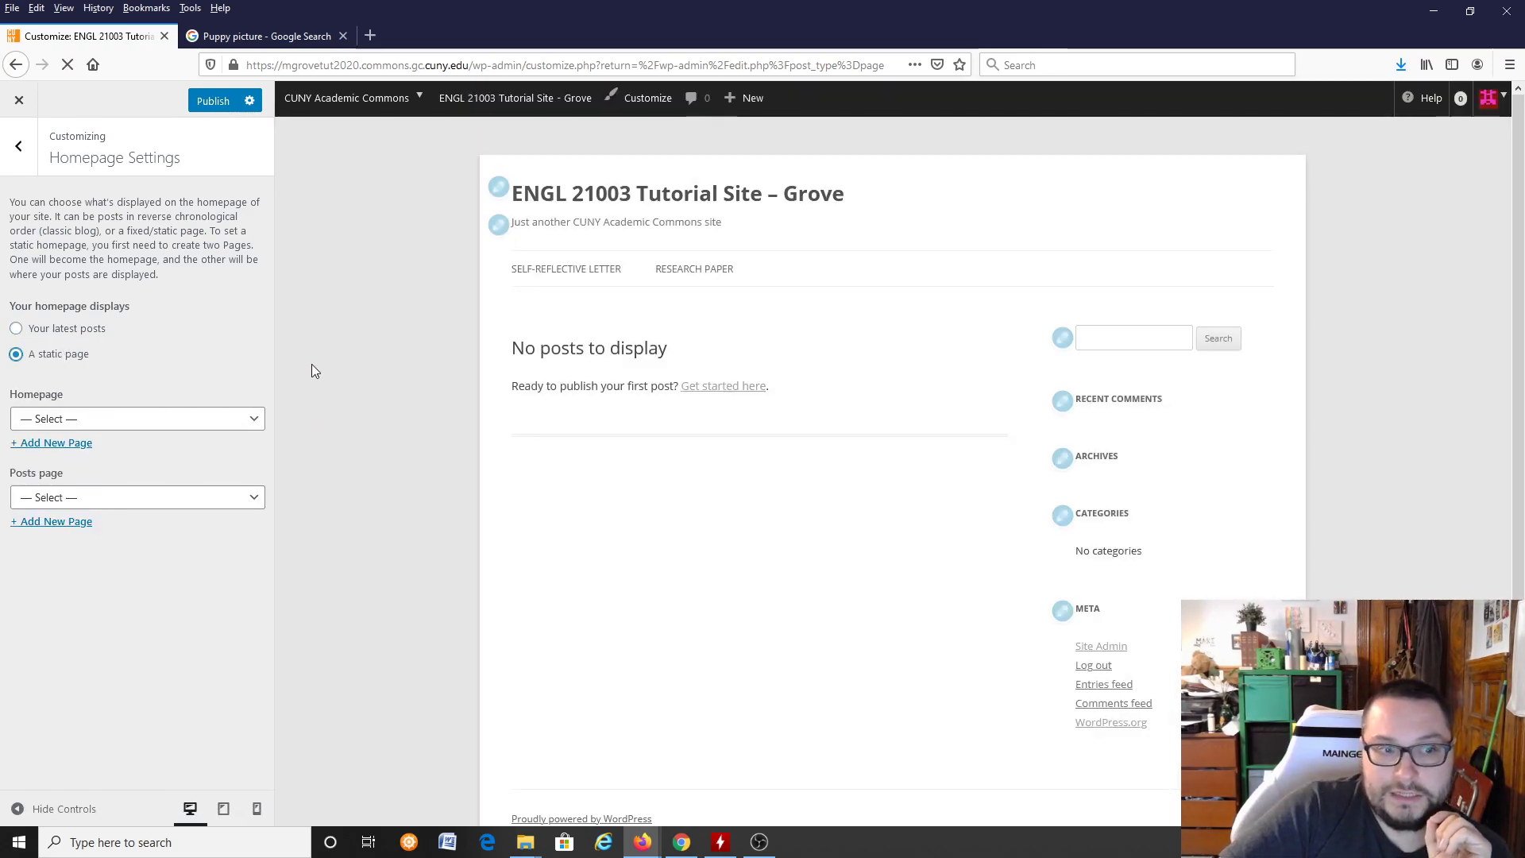
click(215, 420)
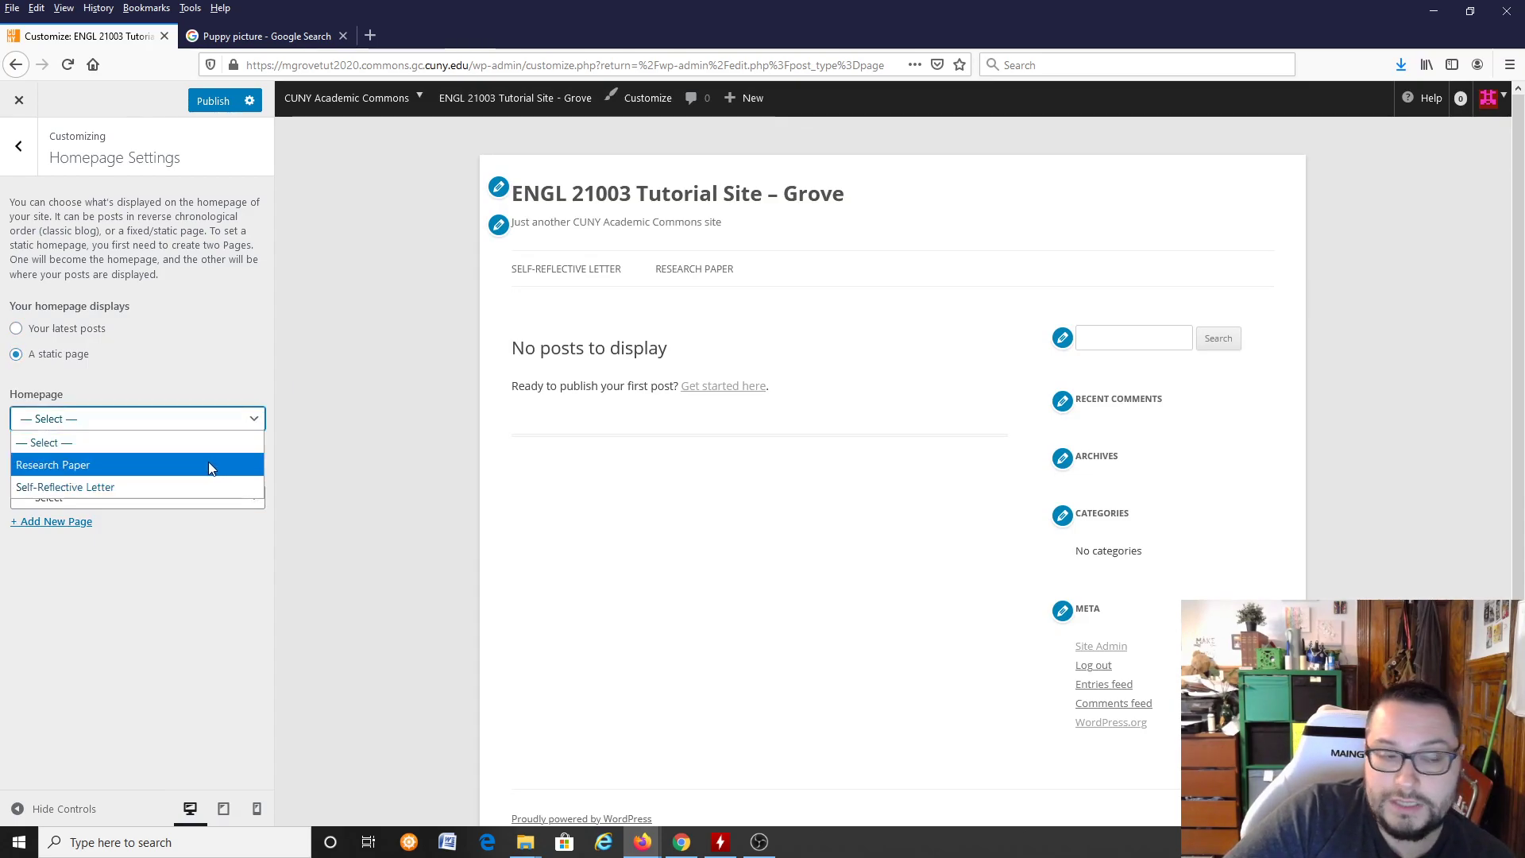
click(212, 486)
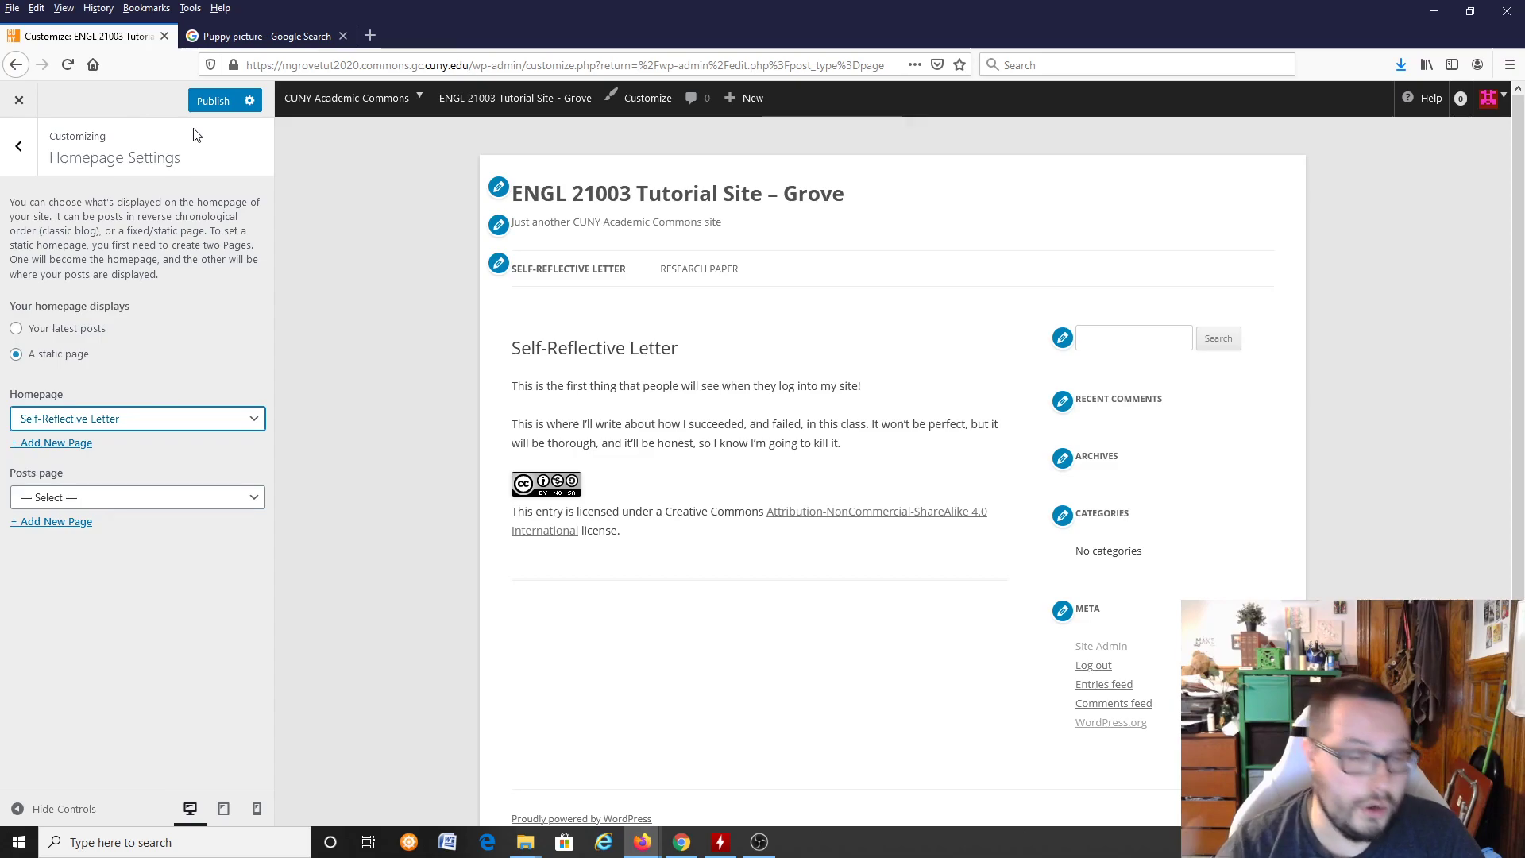
click(204, 106)
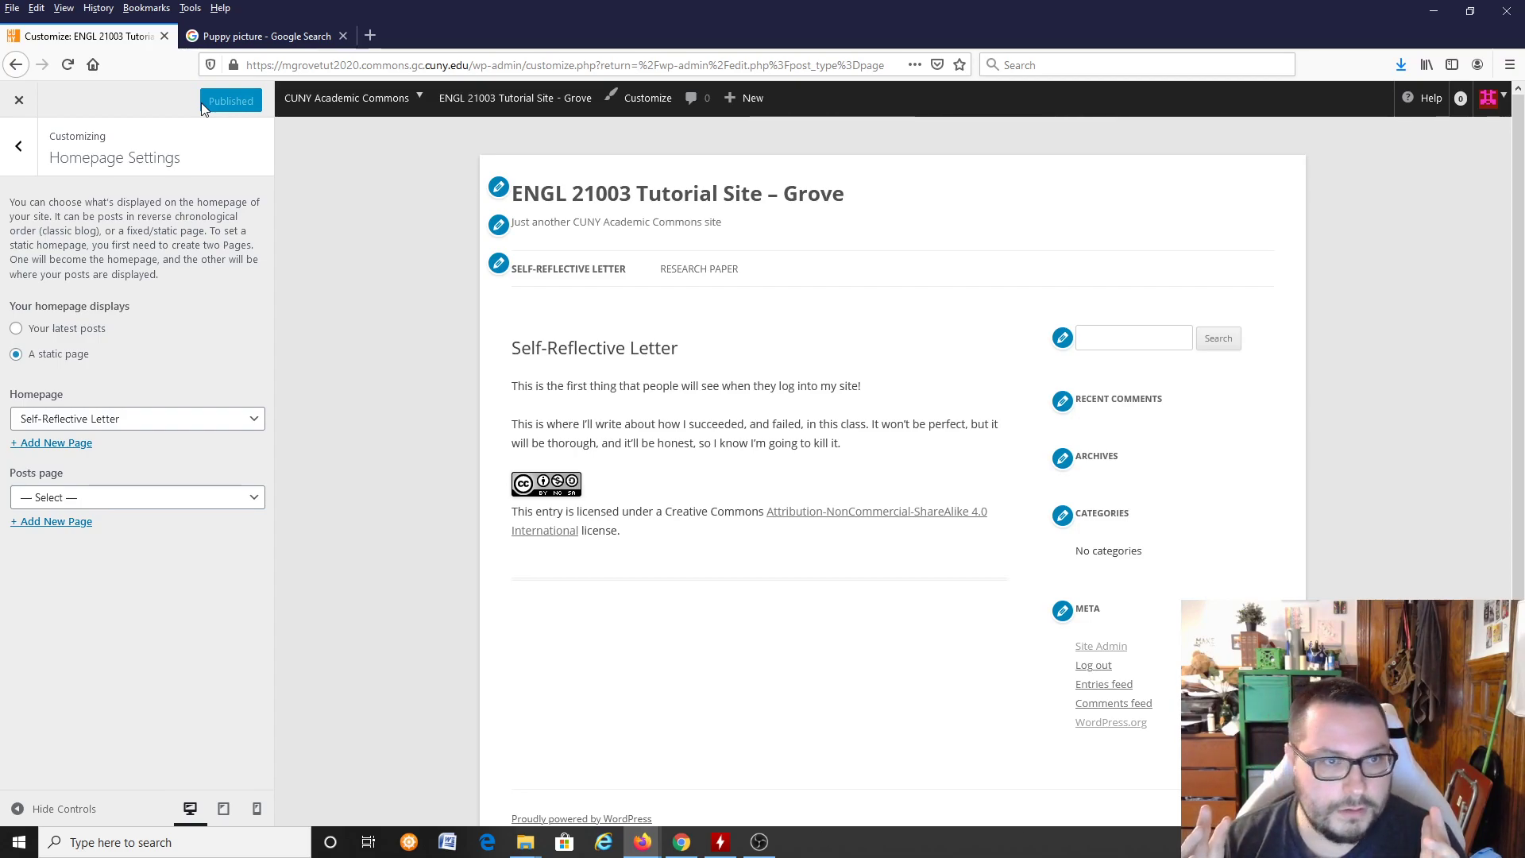
Step: Close the customizer and view the live site's home page
click(9, 105)
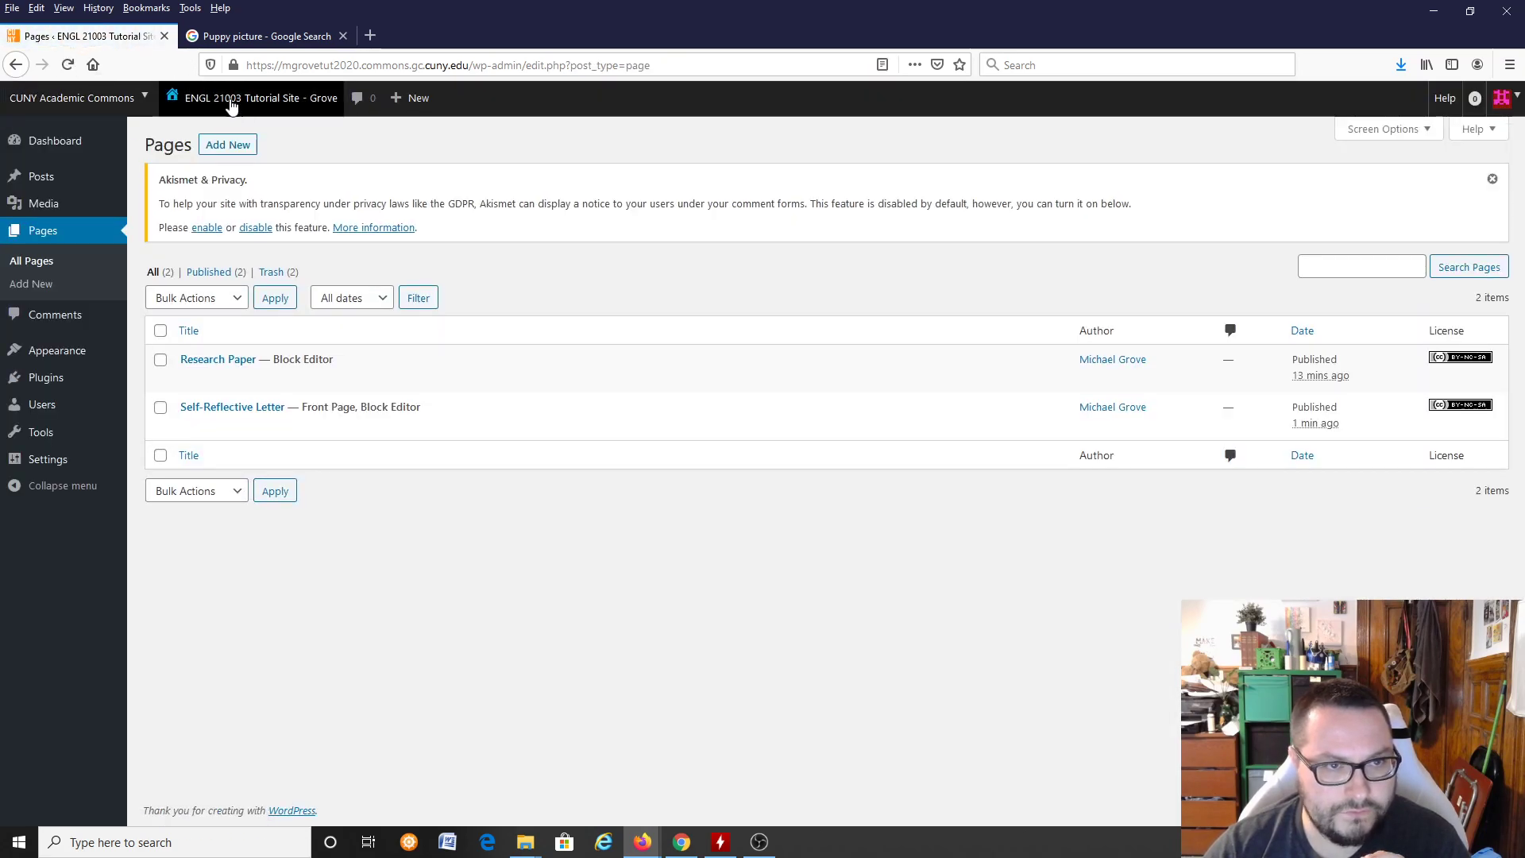
click(245, 111)
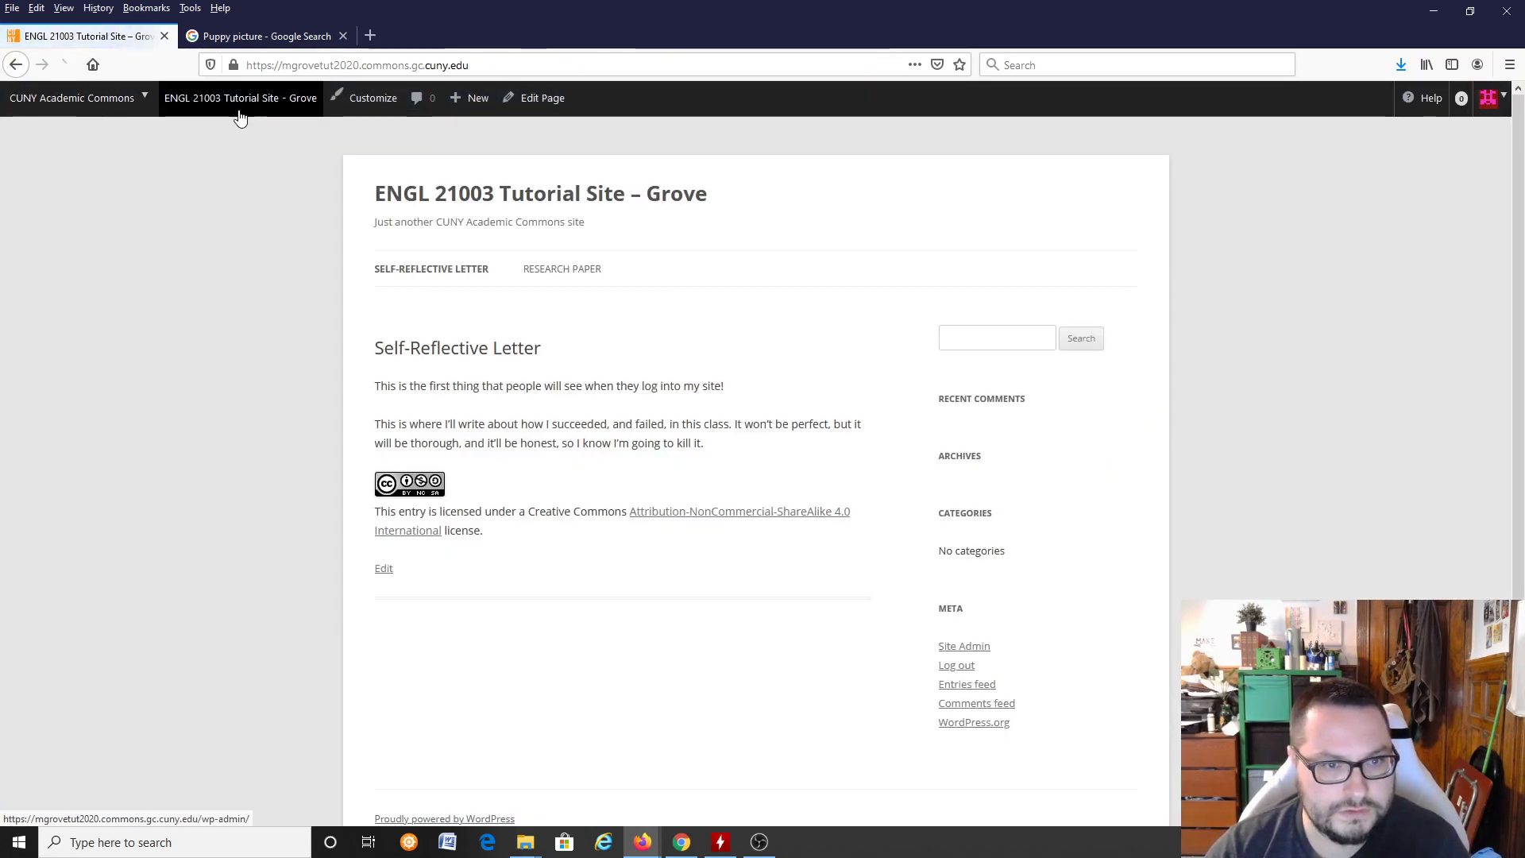
click(238, 119)
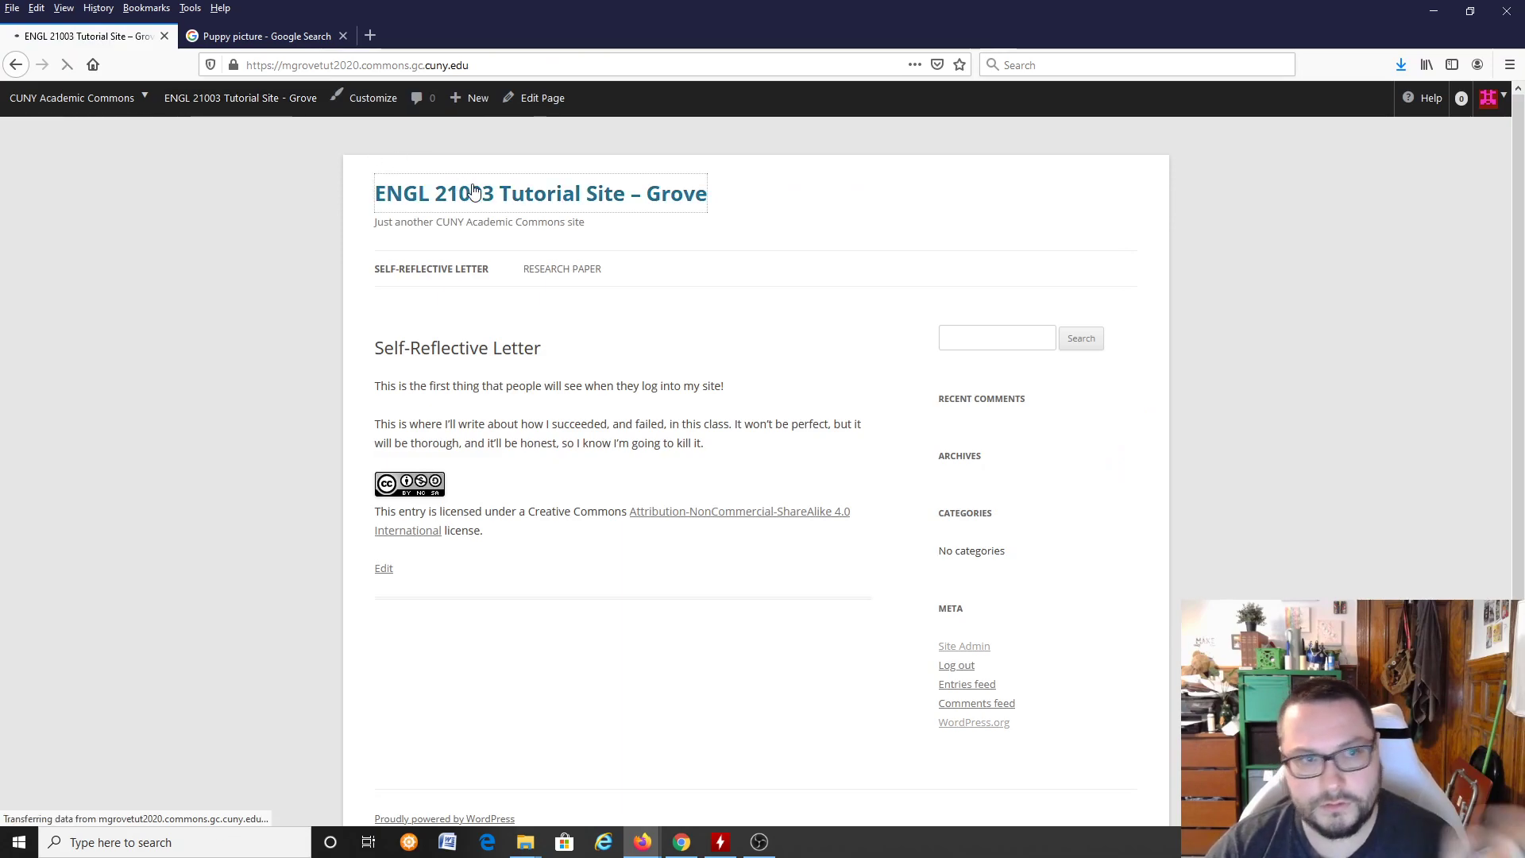
Step: Check the live site's Self-Reflective Letter home page and the full Research Paper page through the site navigation
click(449, 274)
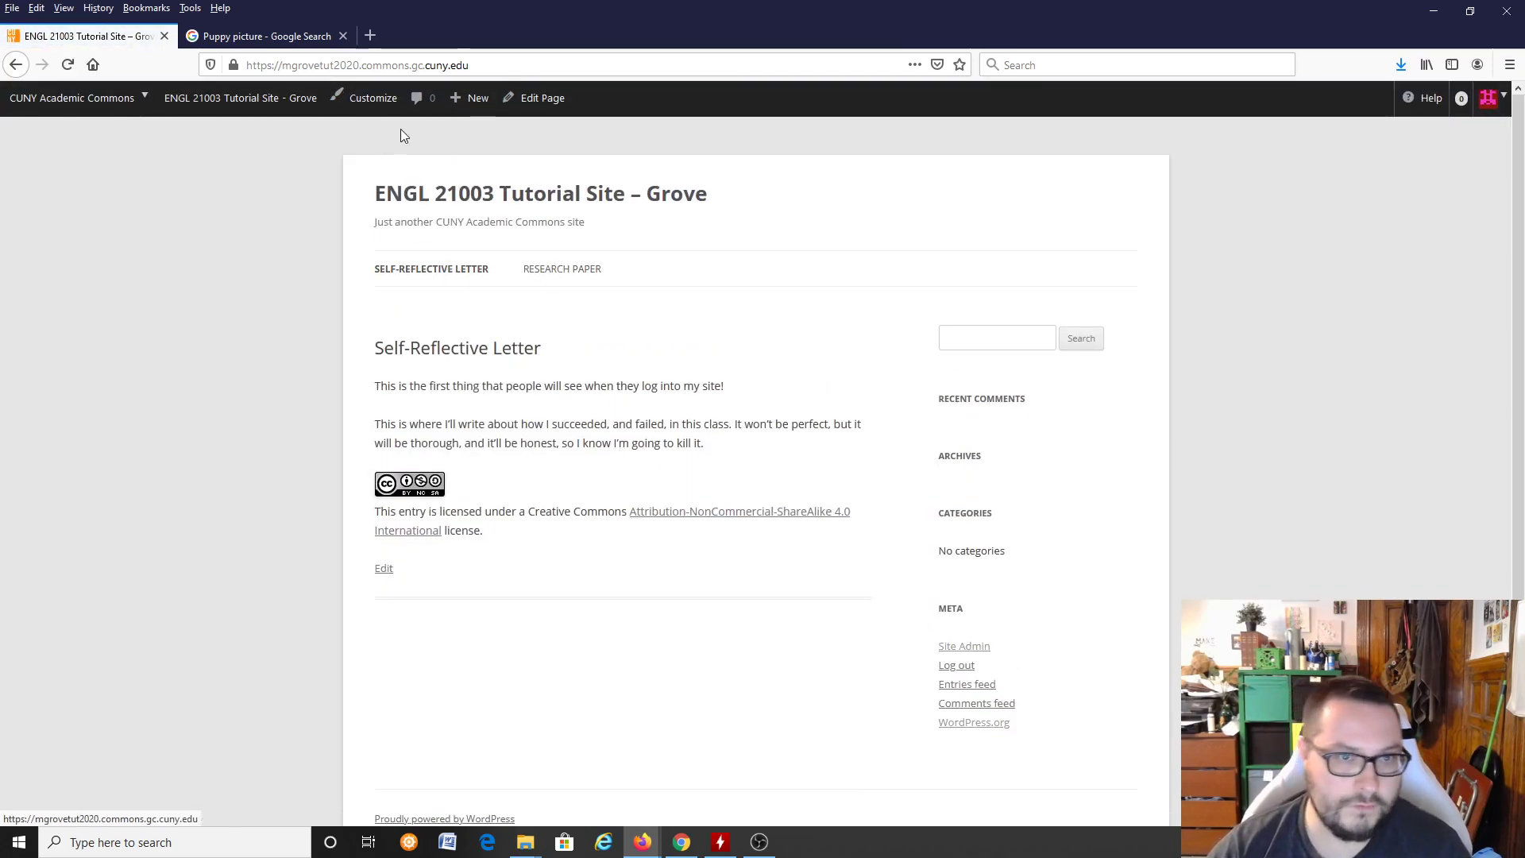
click(563, 270)
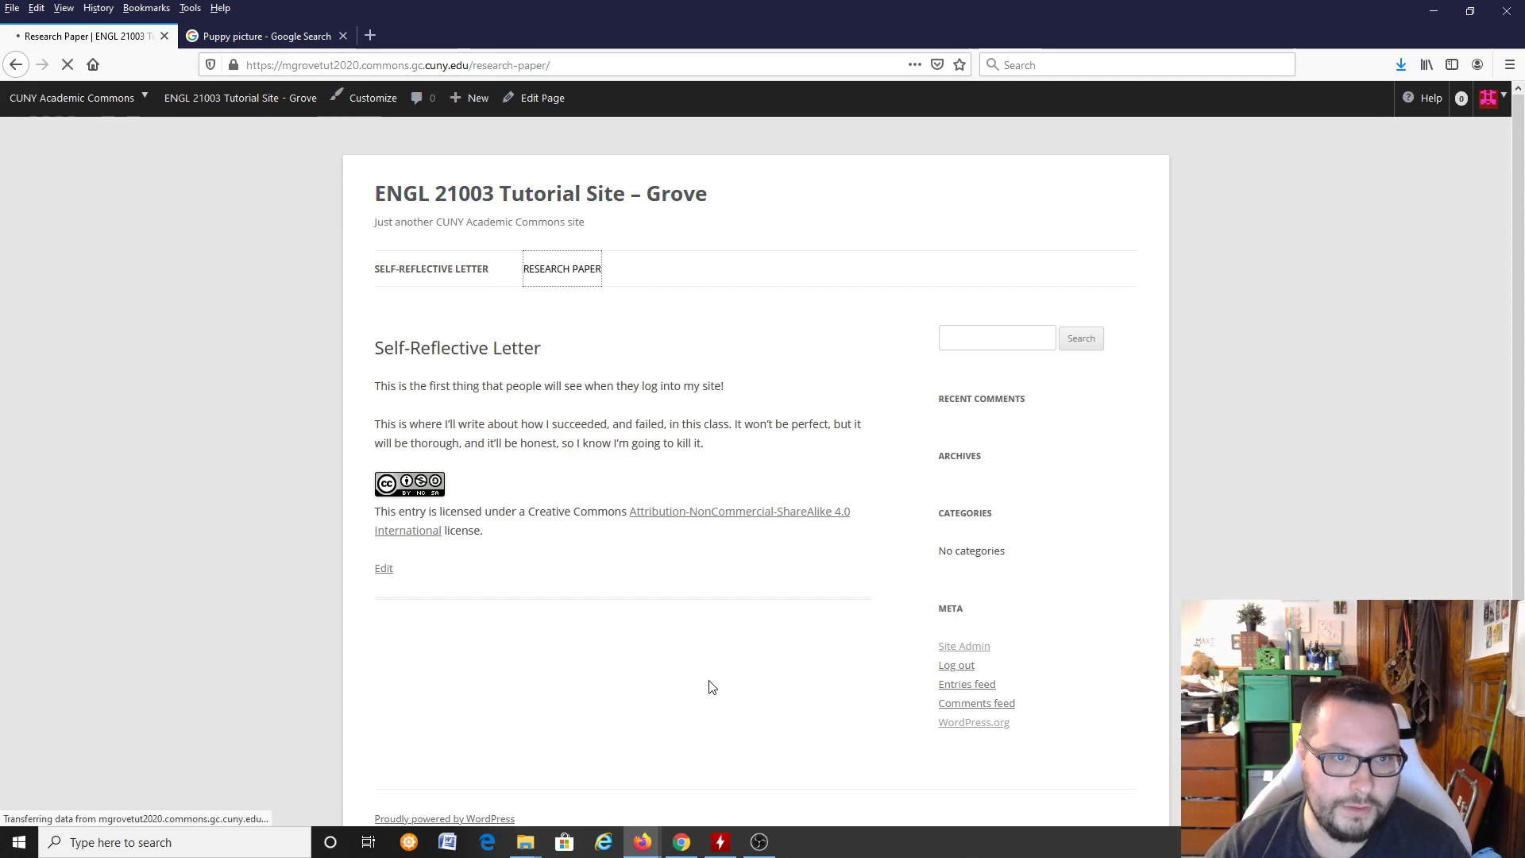
scroll(619, 458, down, 8)
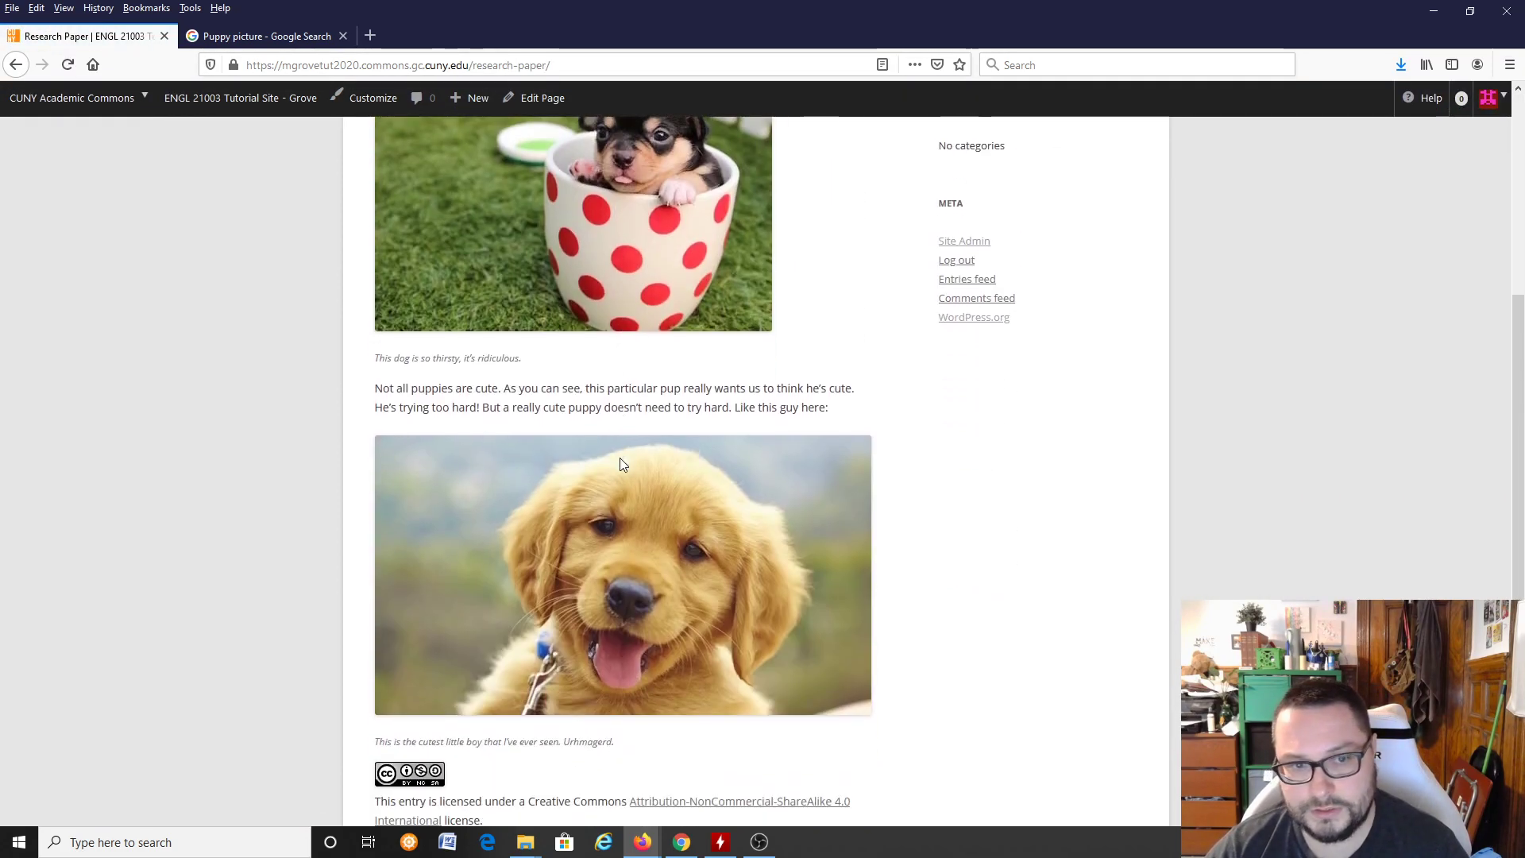
scroll(614, 476, up, 4)
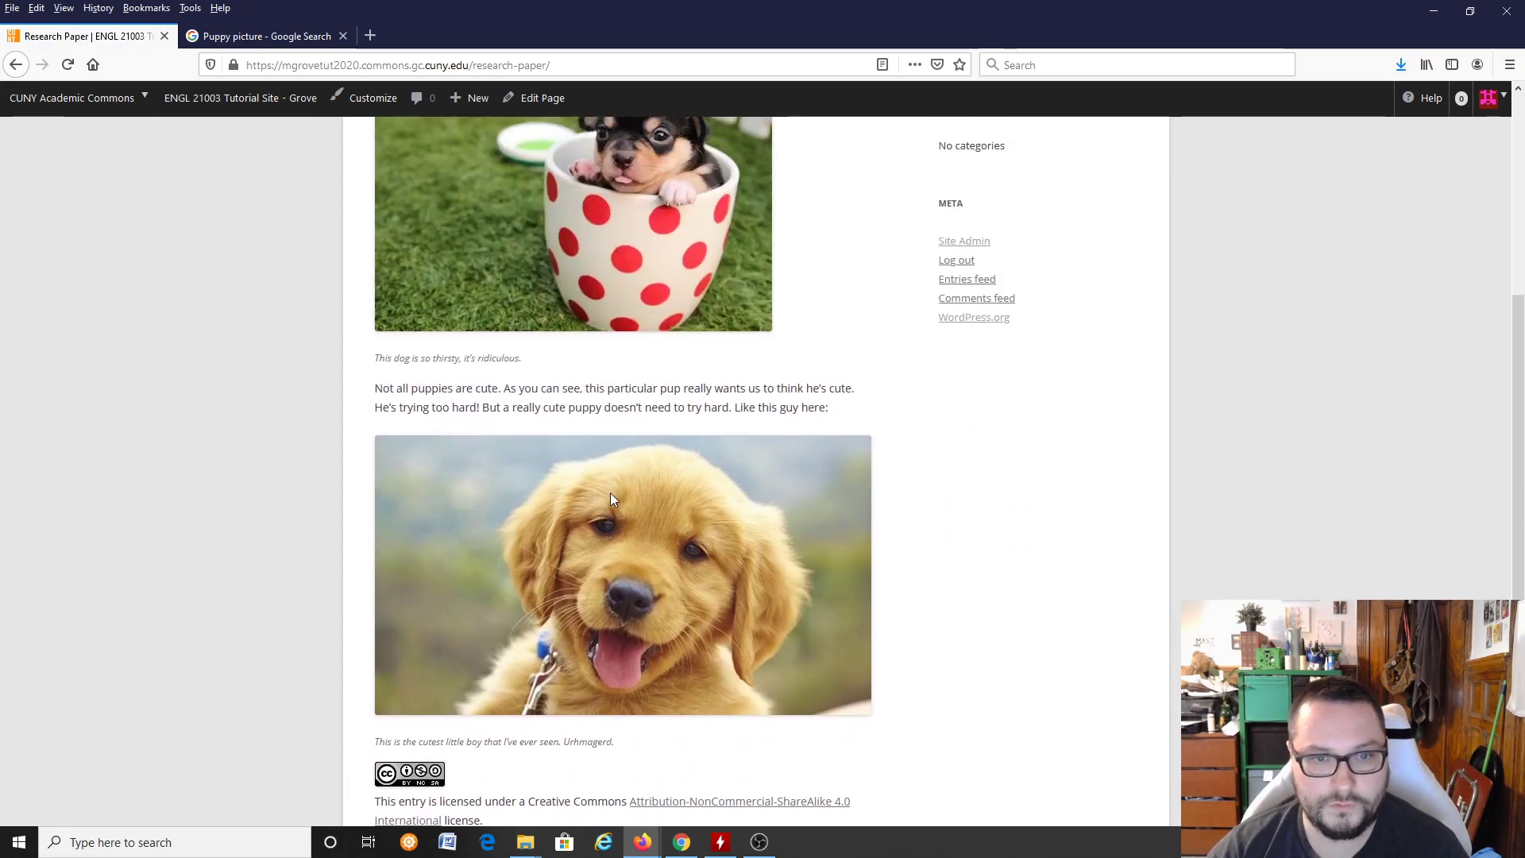
scroll(613, 501, up, 5)
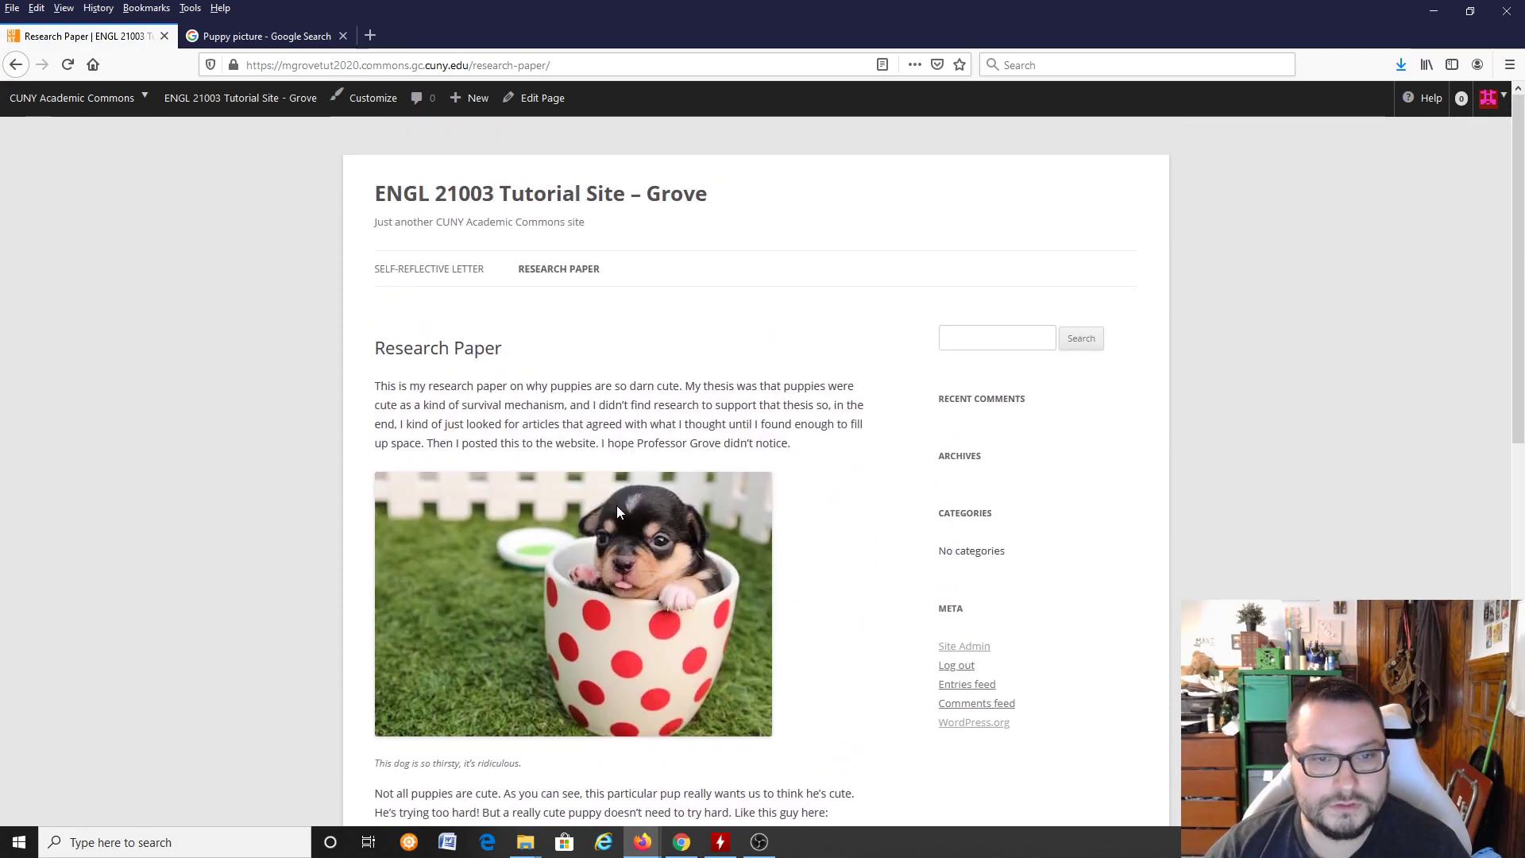
click(441, 268)
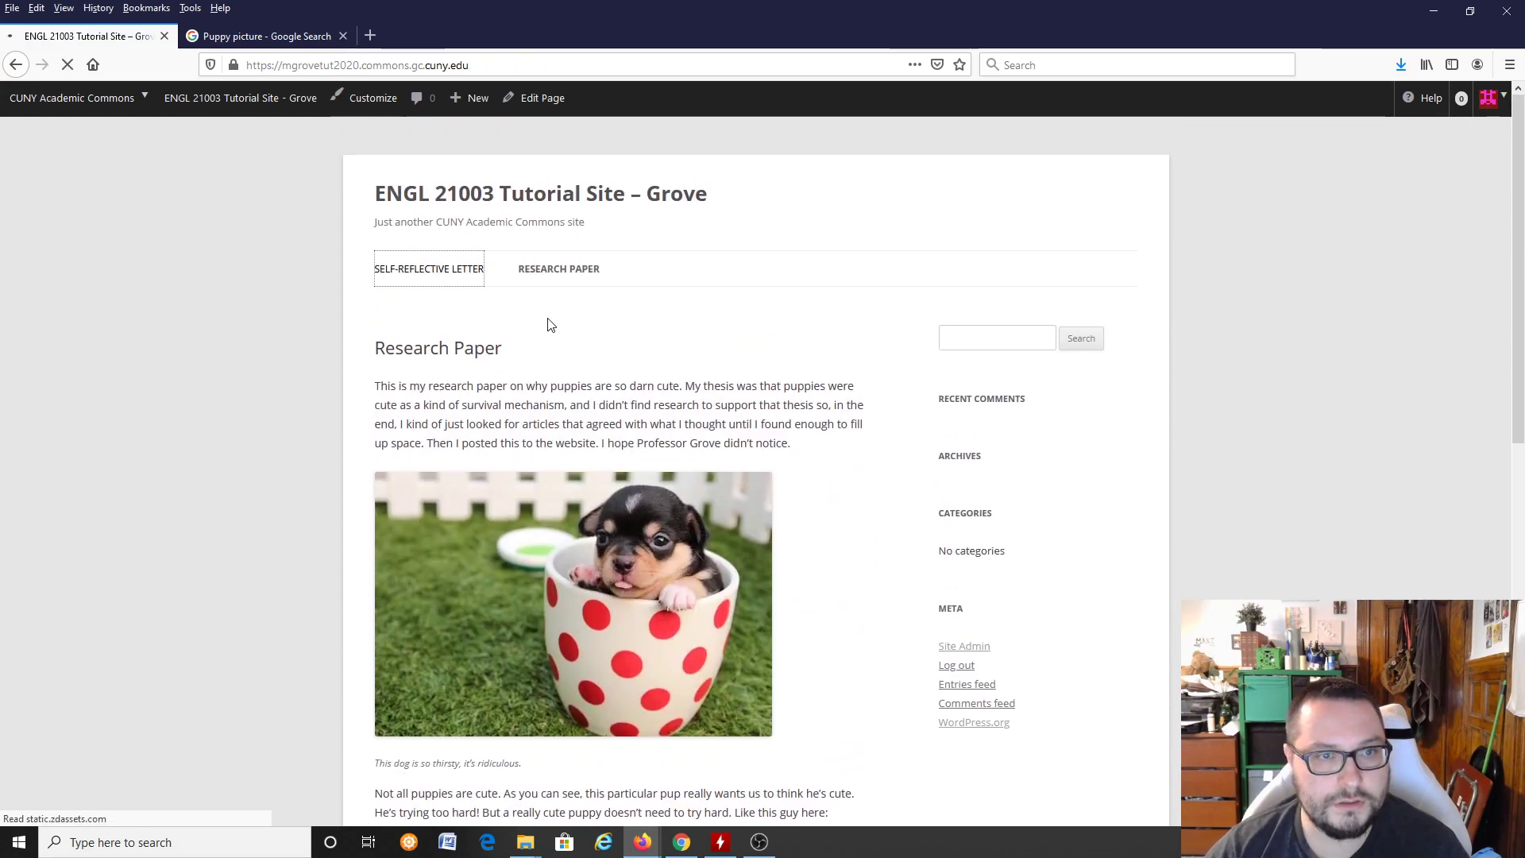
click(449, 205)
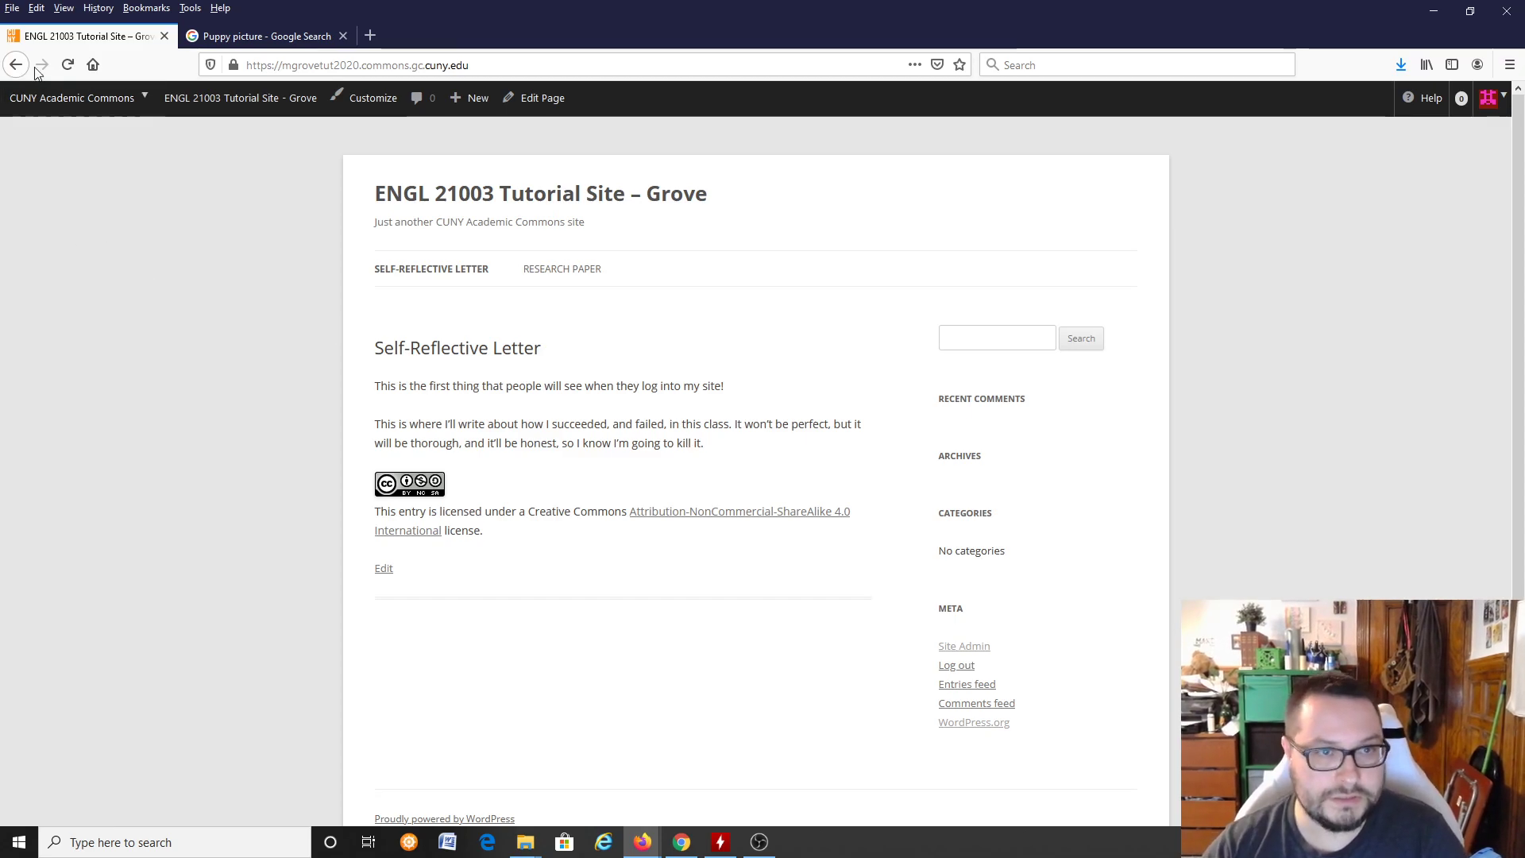
Step: Go to the site's dashboard and page list, and open the Self-Reflective Letter page in the Classic Editor
mouse_move(281, 106)
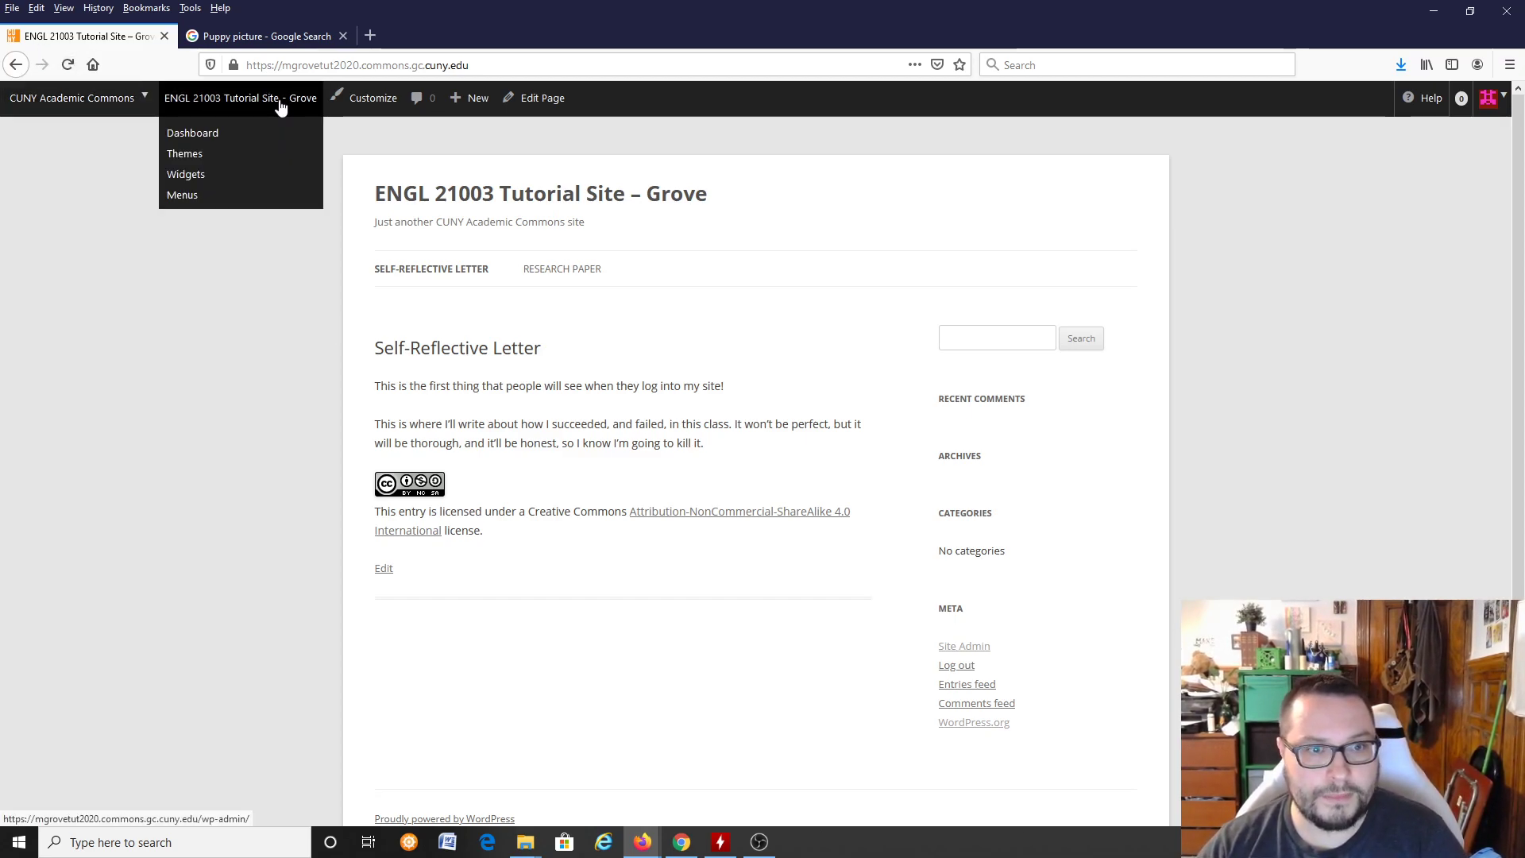
click(228, 137)
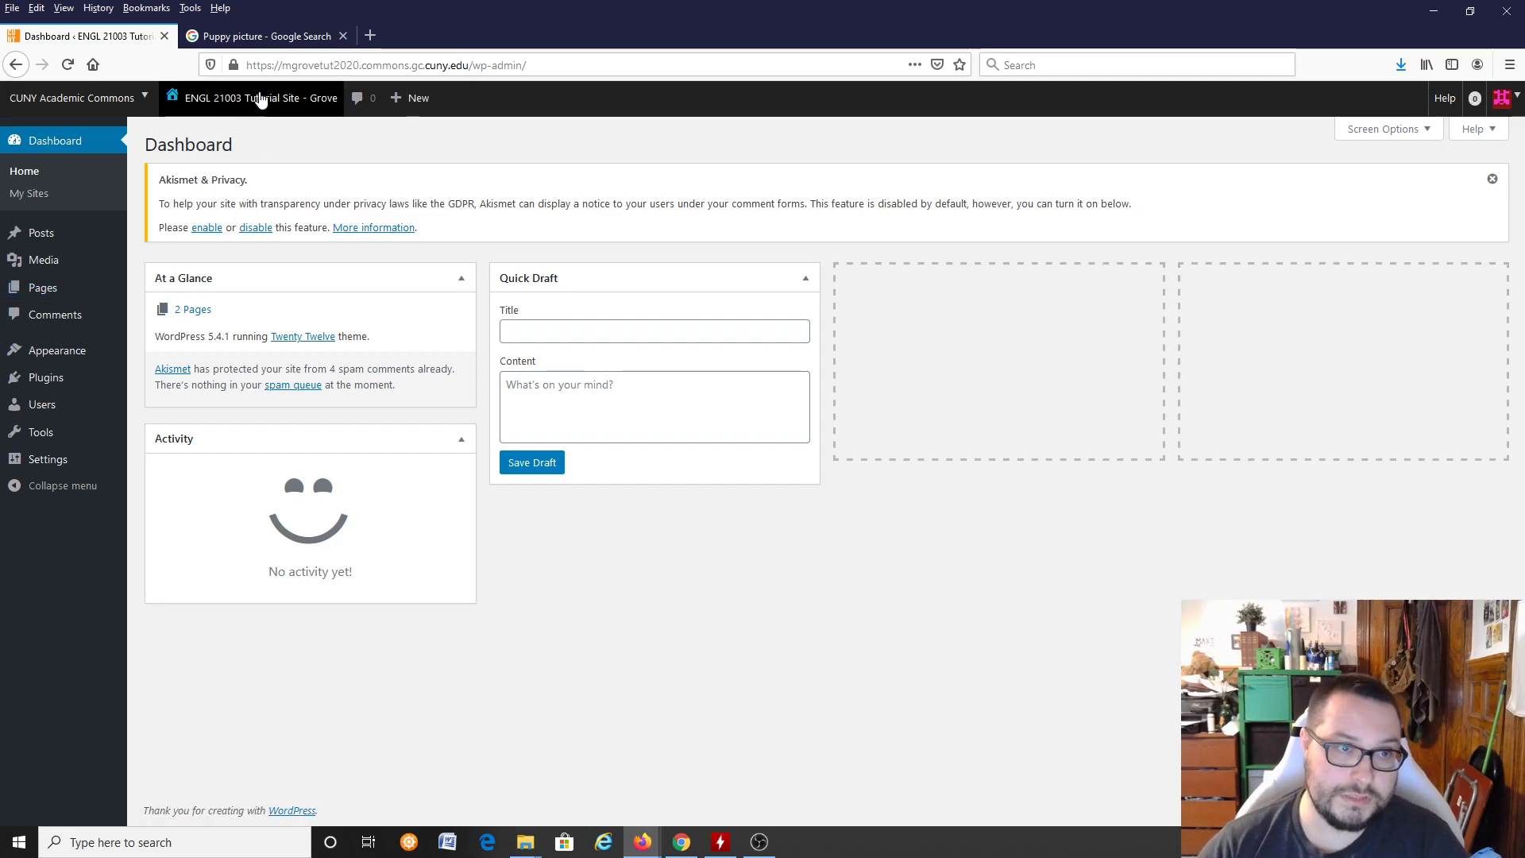
mouse_move(6, 354)
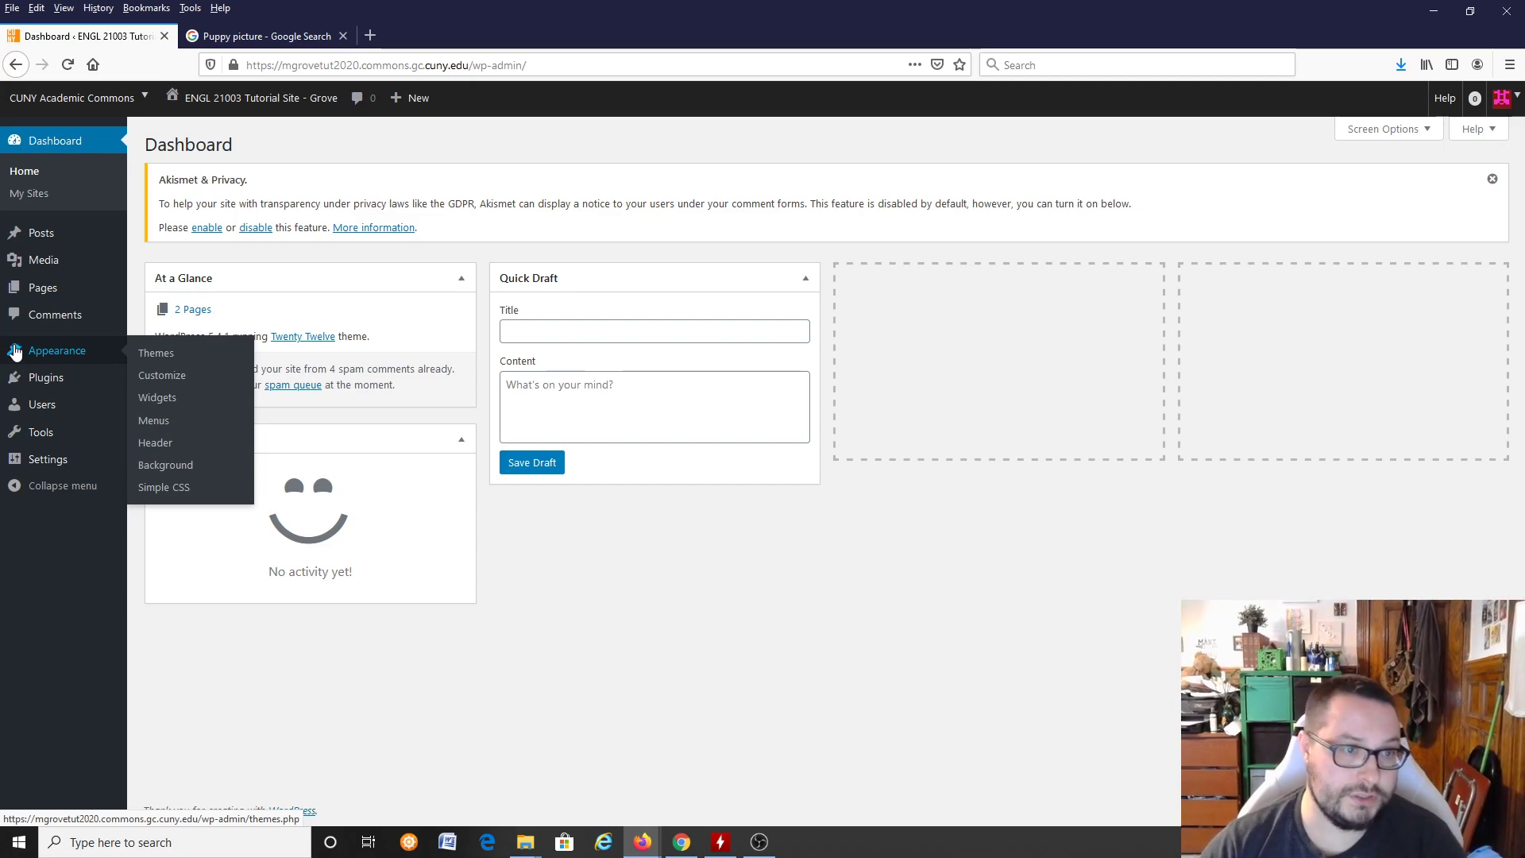
mouse_move(49, 299)
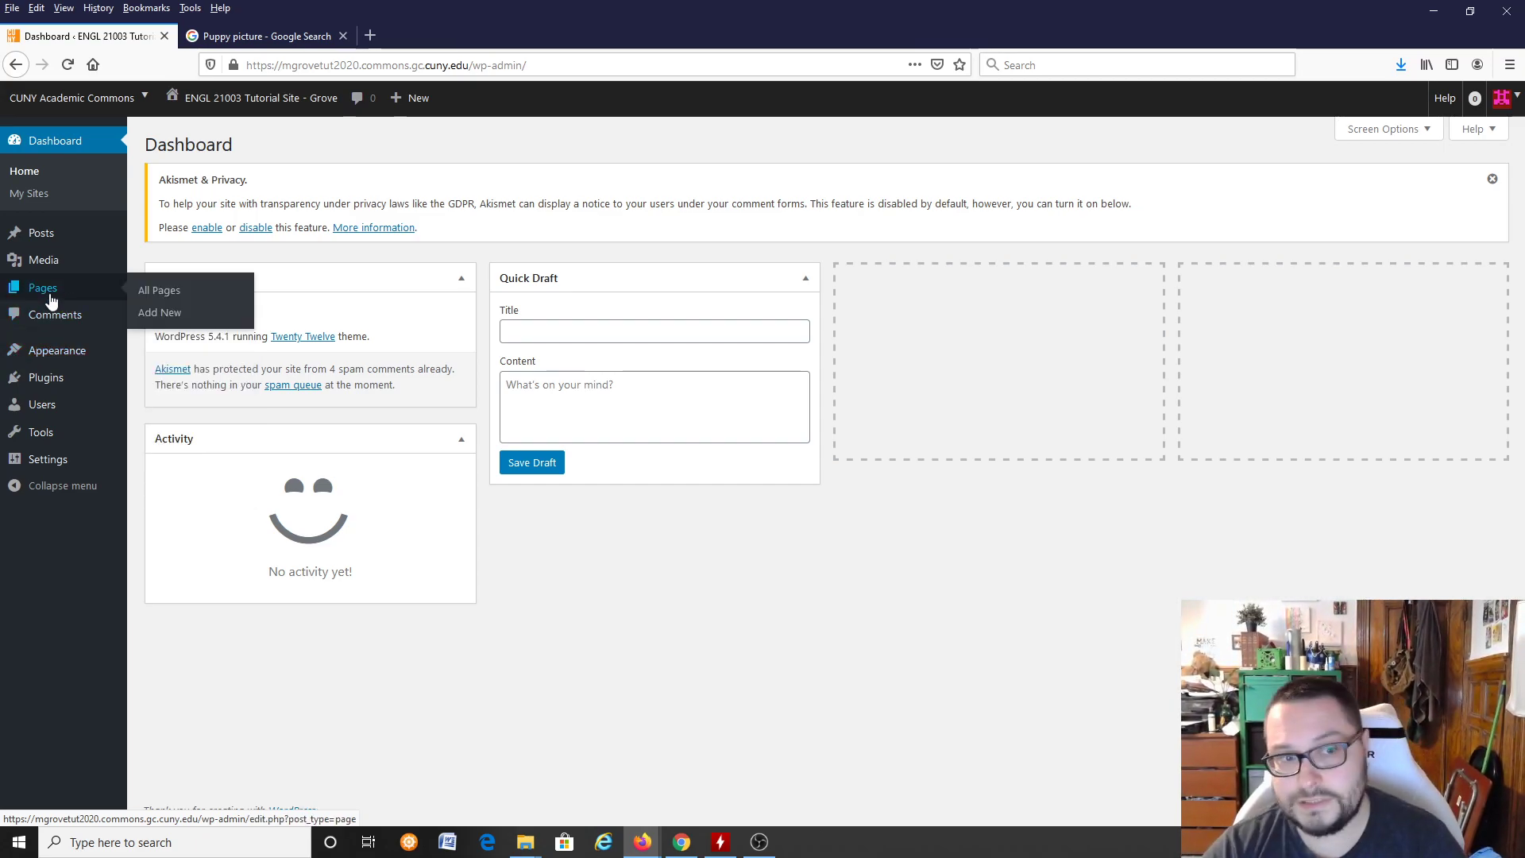
click(49, 293)
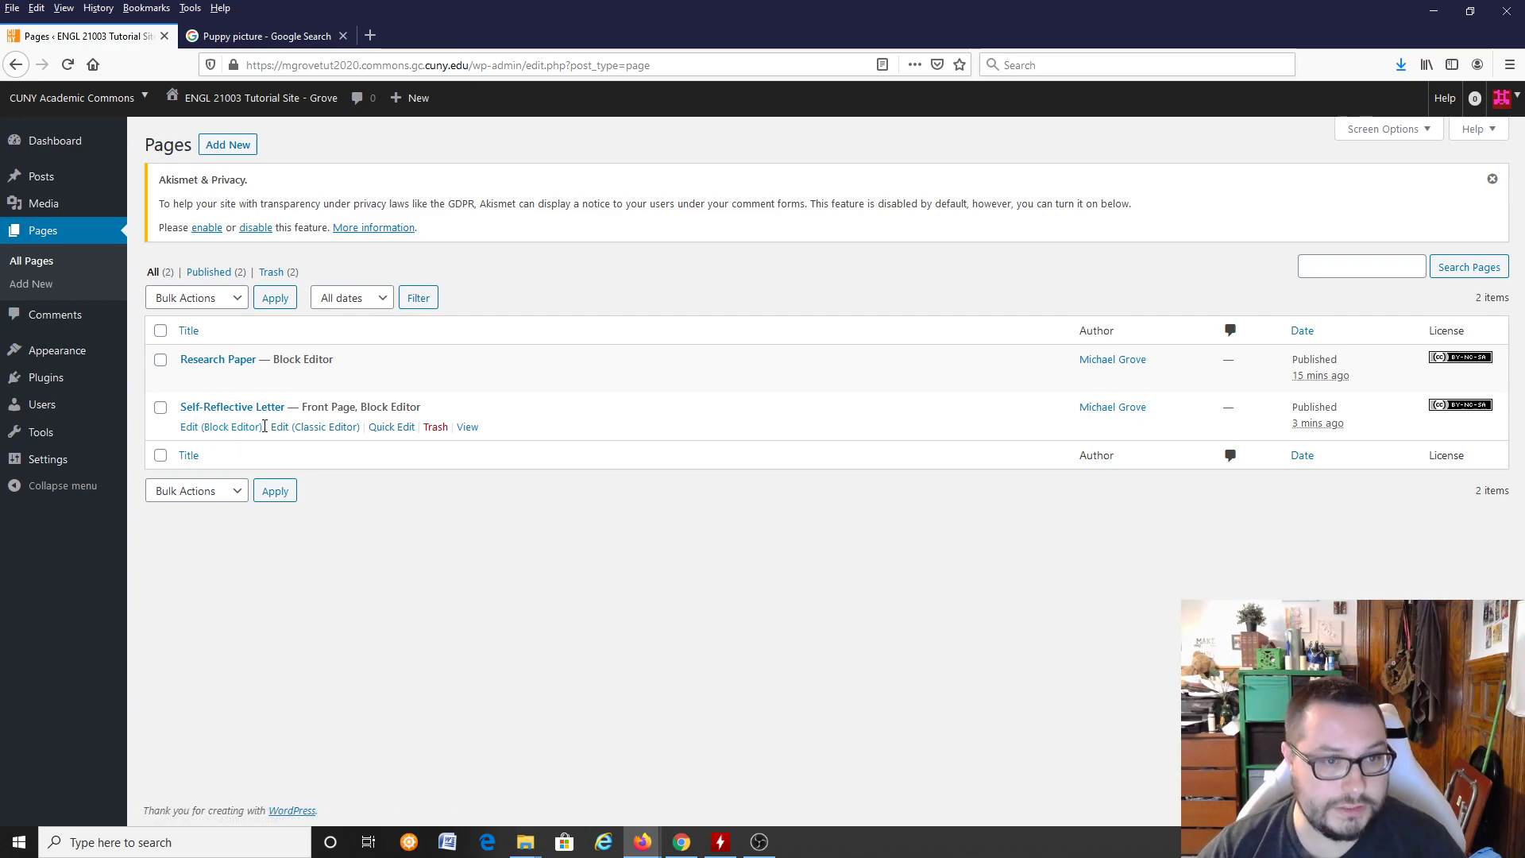
click(292, 428)
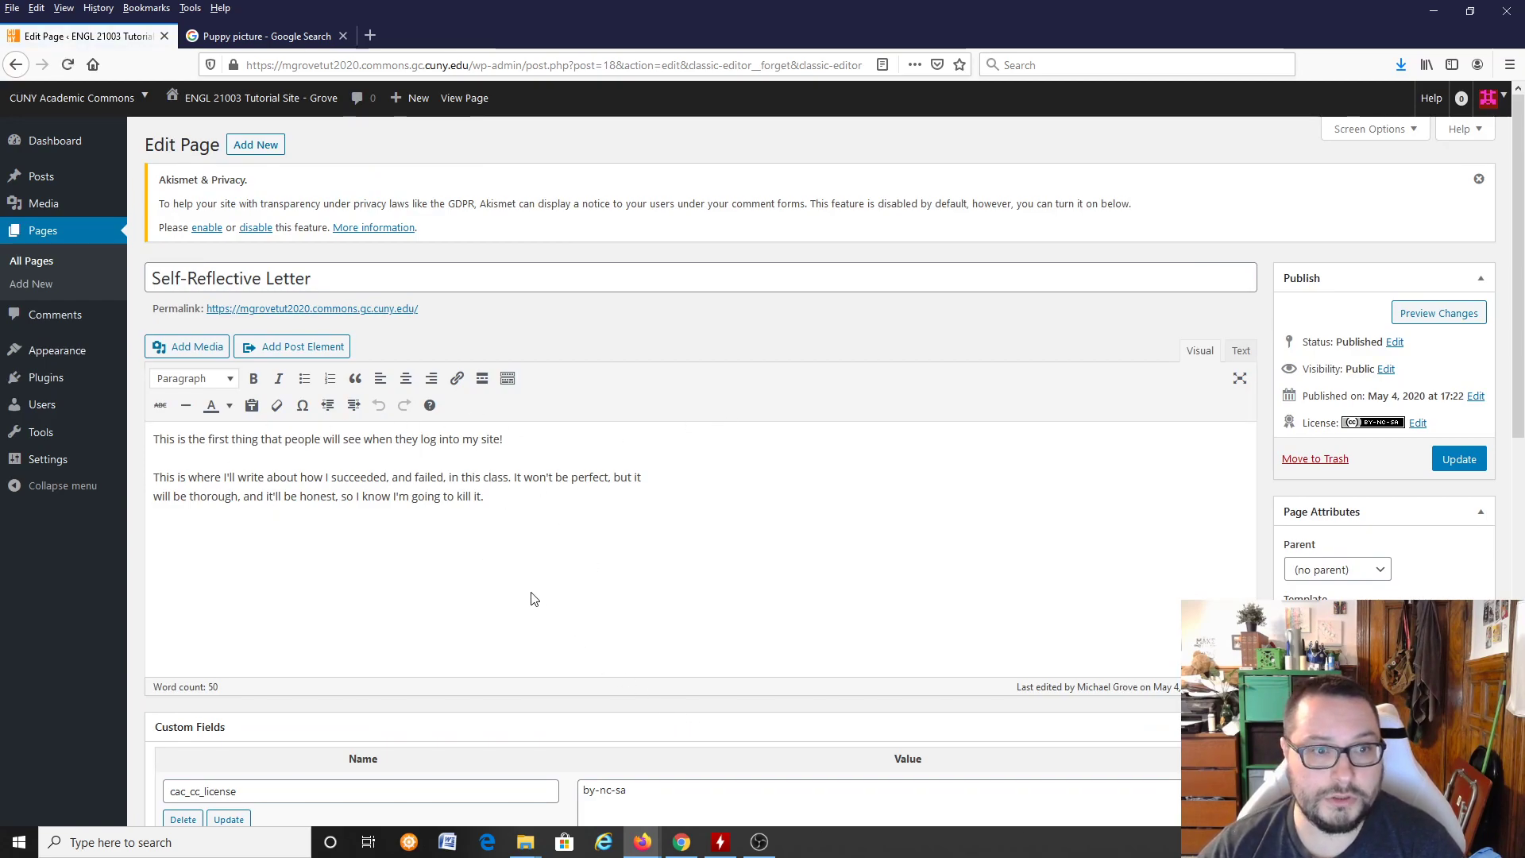
Step: Examine the Self-Reflective Letter's text, custom fields and paragraph format options in the Classic Editor
scroll(520, 592, down, 5)
scroll(511, 586, up, 4)
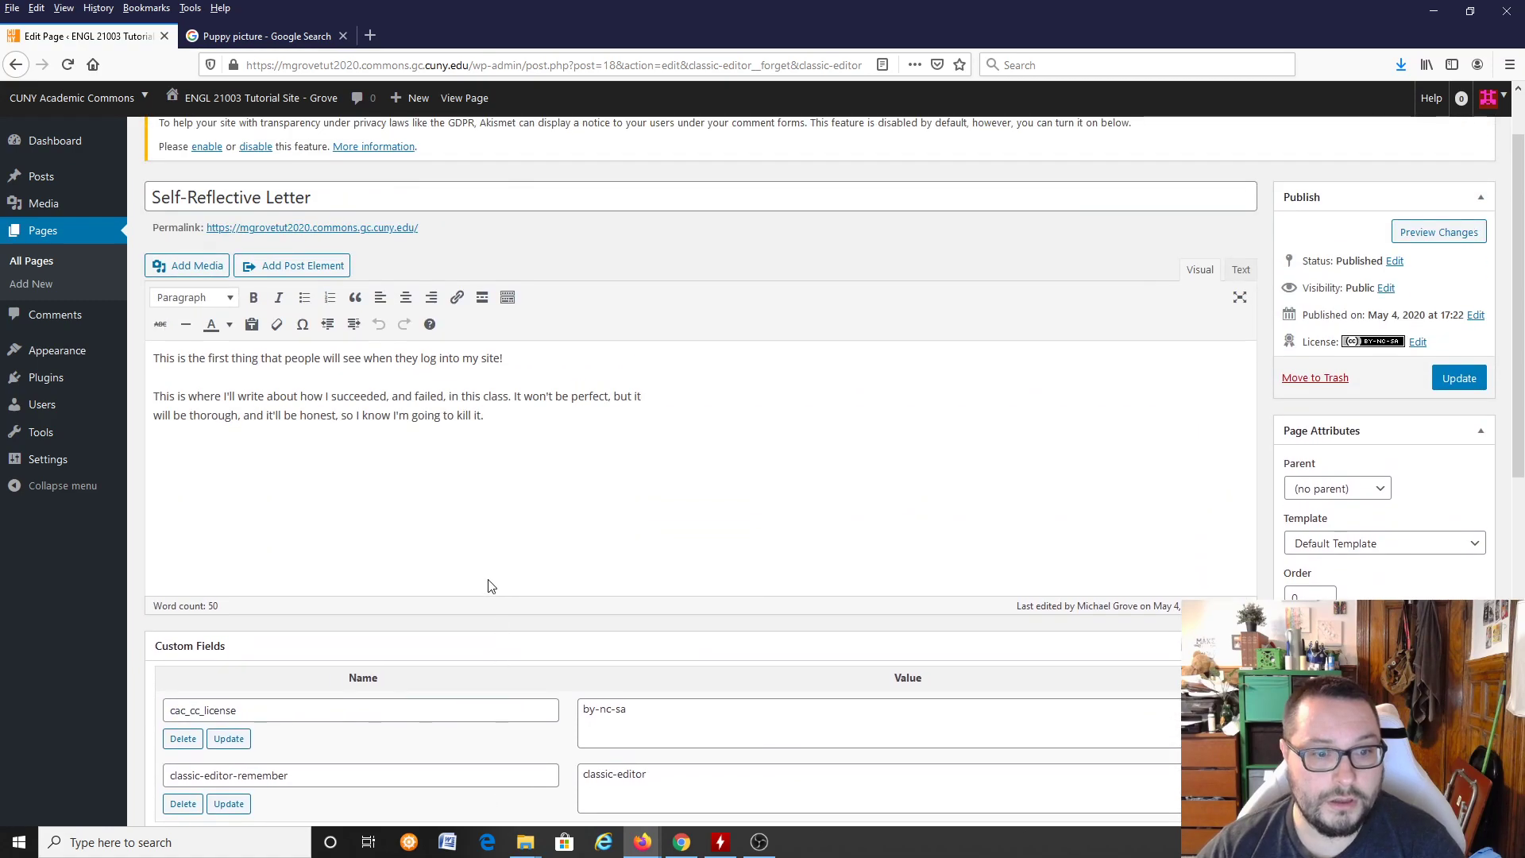
click(502, 419)
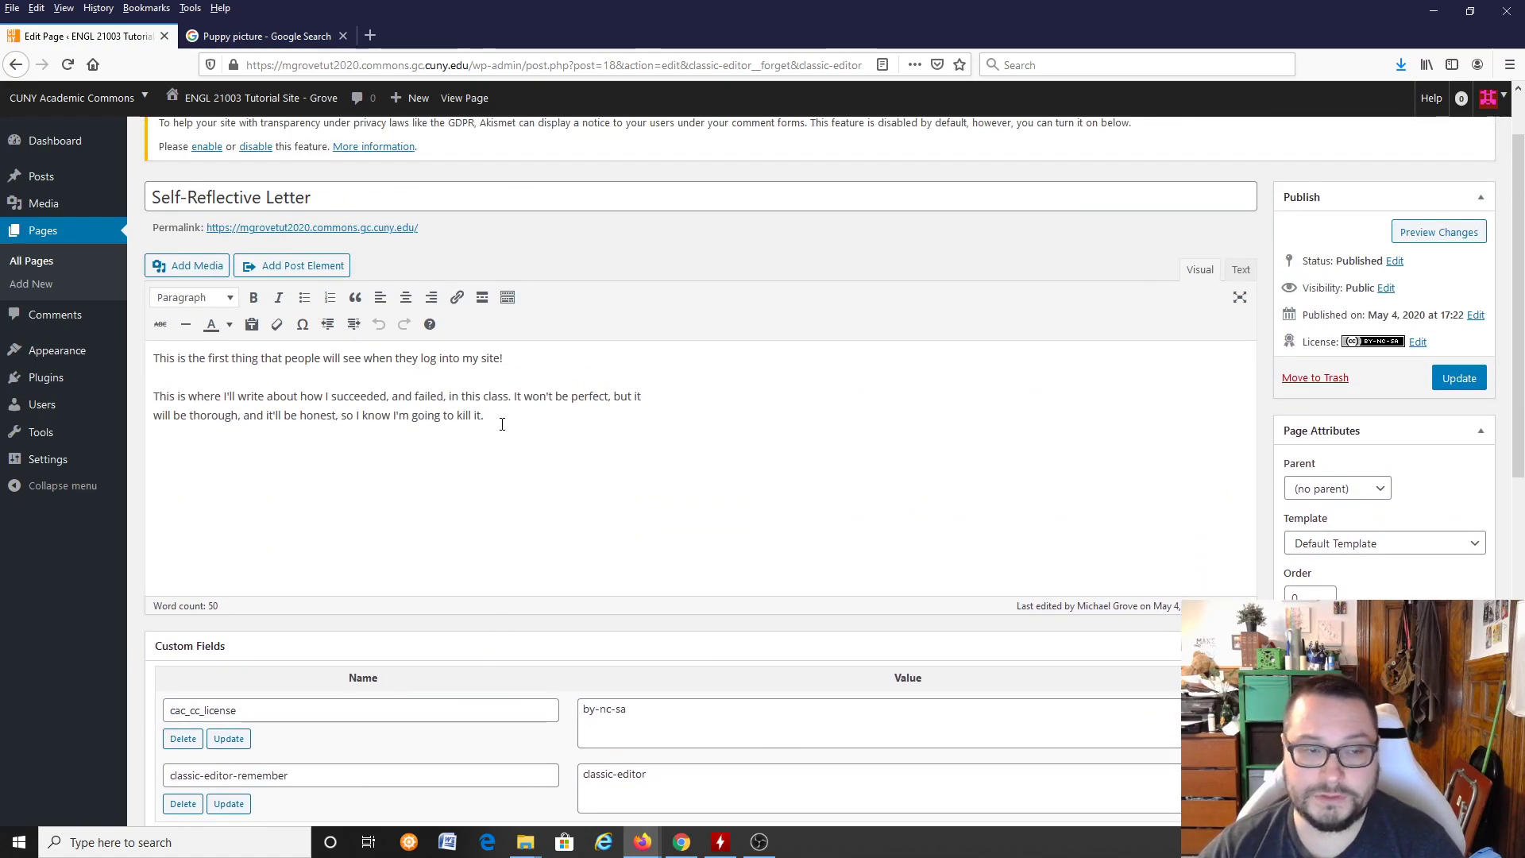
click(205, 298)
click(208, 297)
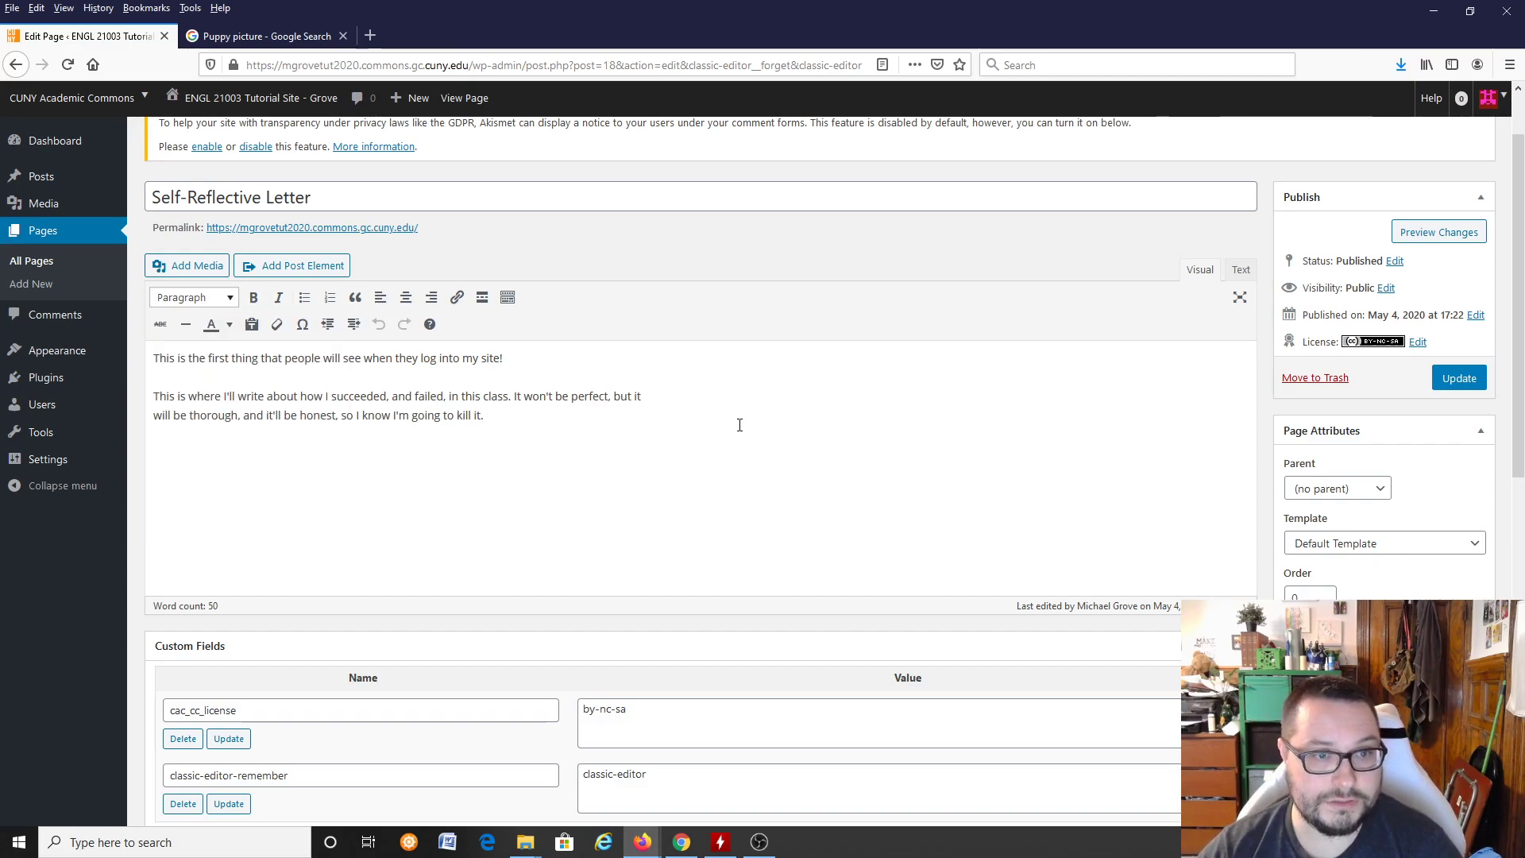
Step: Reopen the Self-Reflective Letter page in the Block Editor and select its second and first paragraph blocks in turn
click(59, 233)
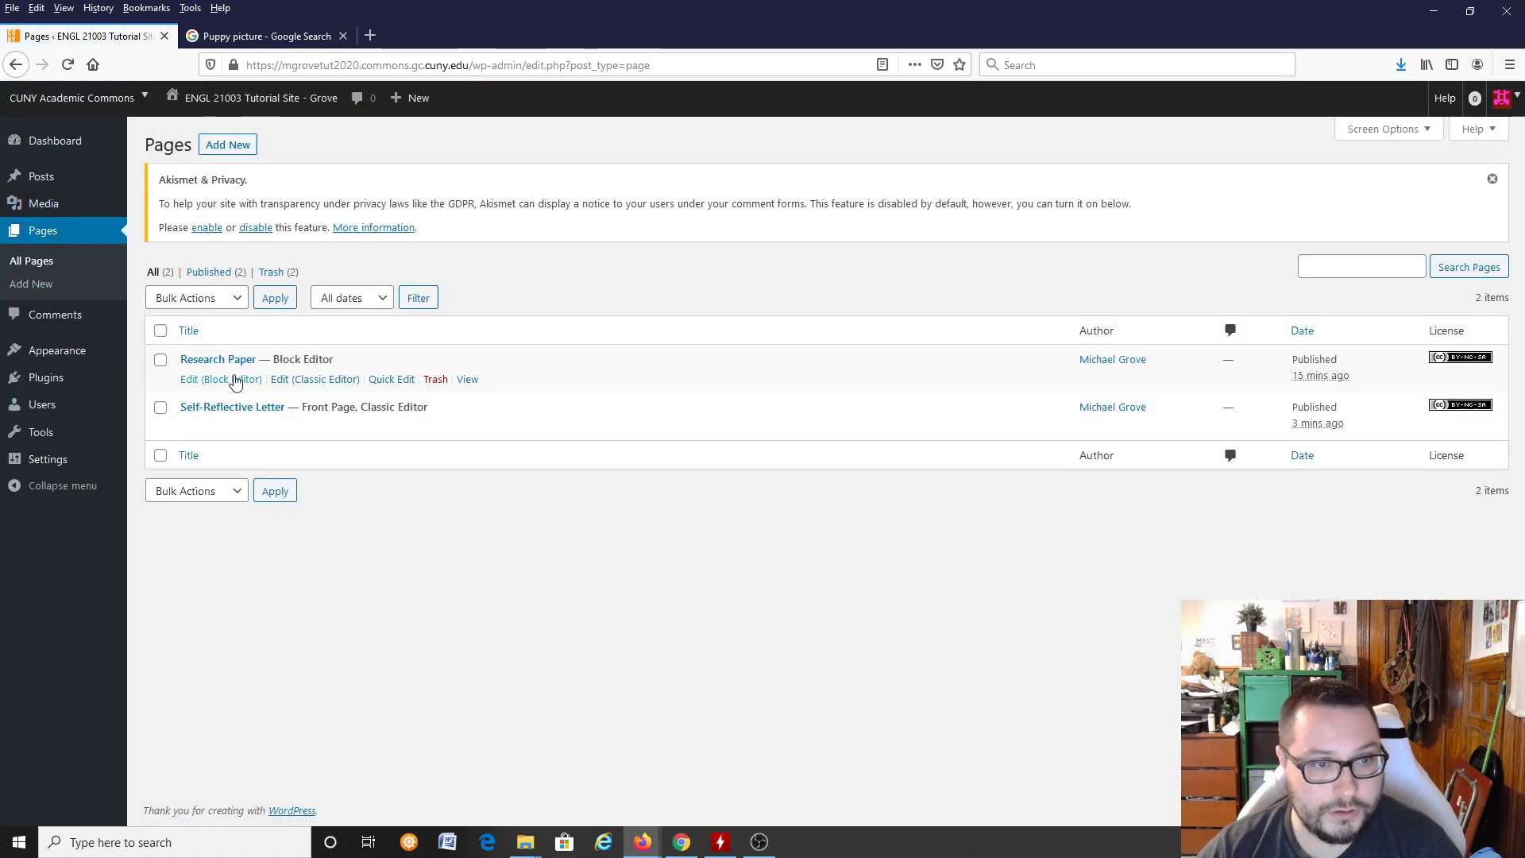
click(229, 429)
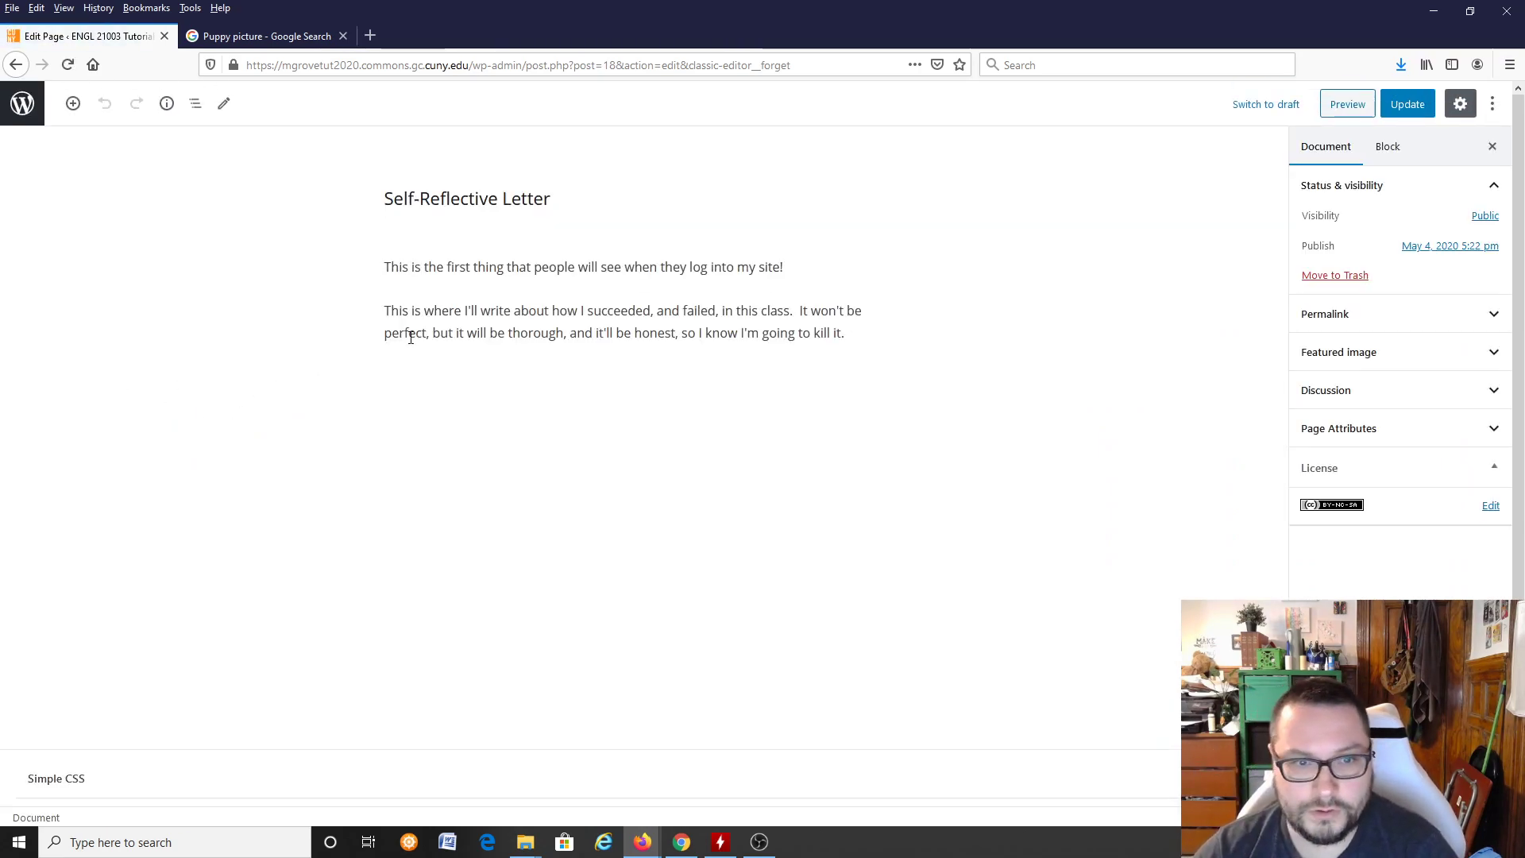
click(501, 318)
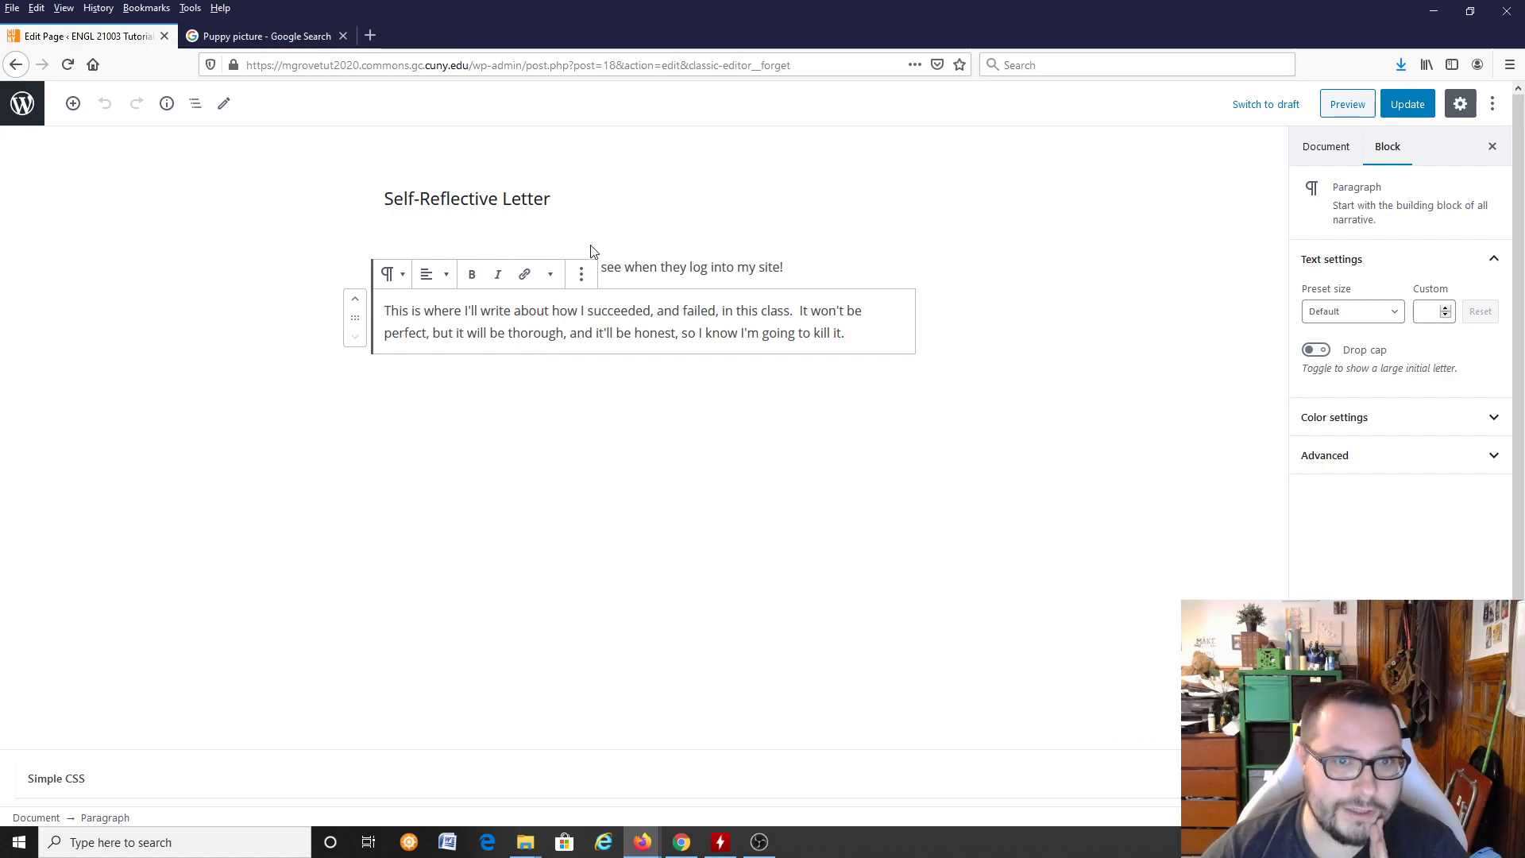
click(681, 266)
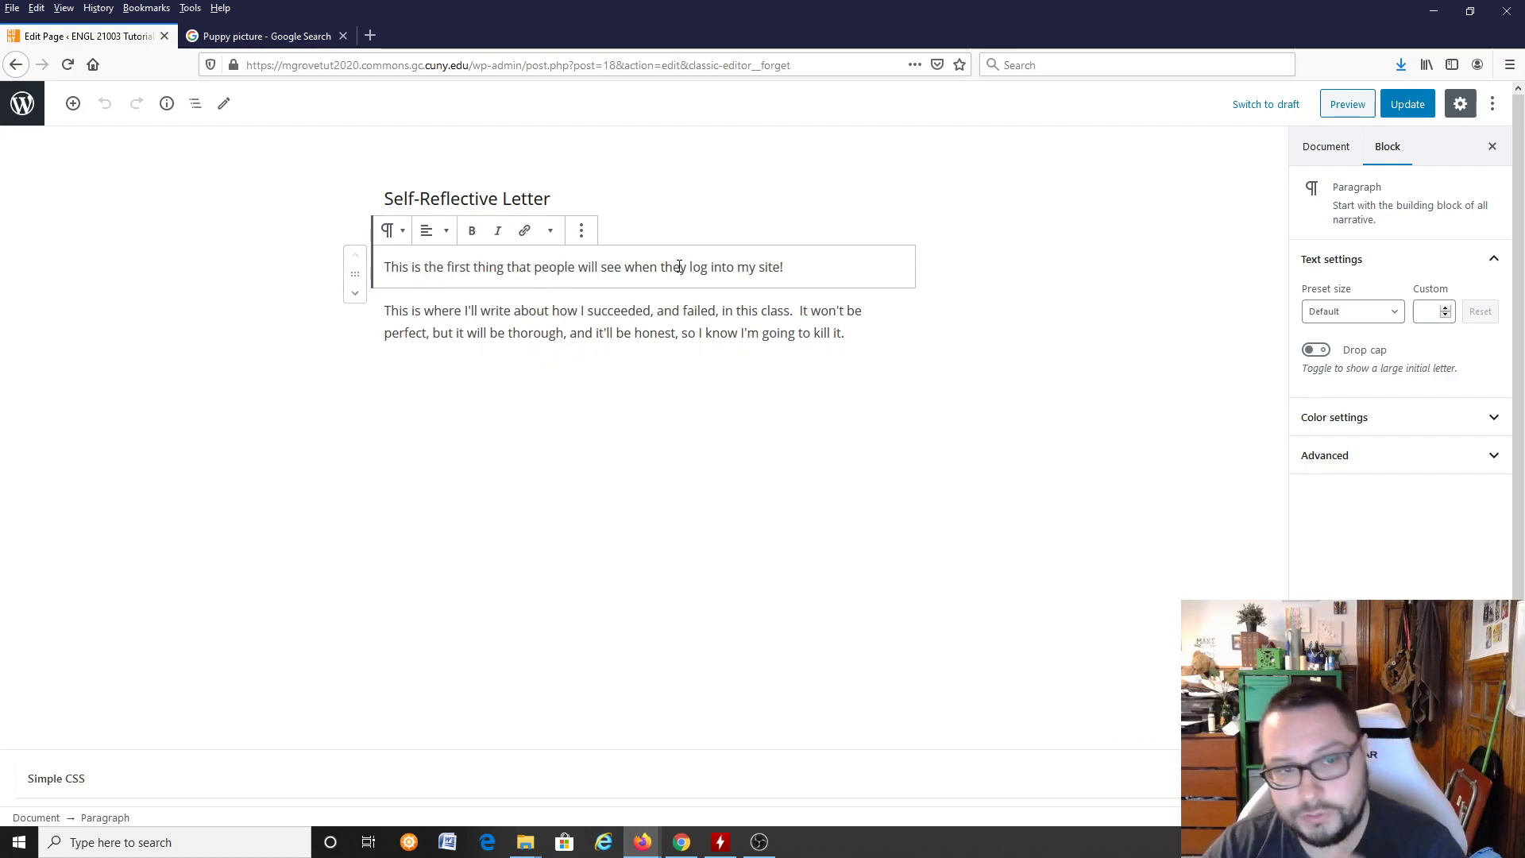
Step: Move the letter's opening paragraph block below the second paragraph, and return it to the top
drag(355, 274, 861, 334)
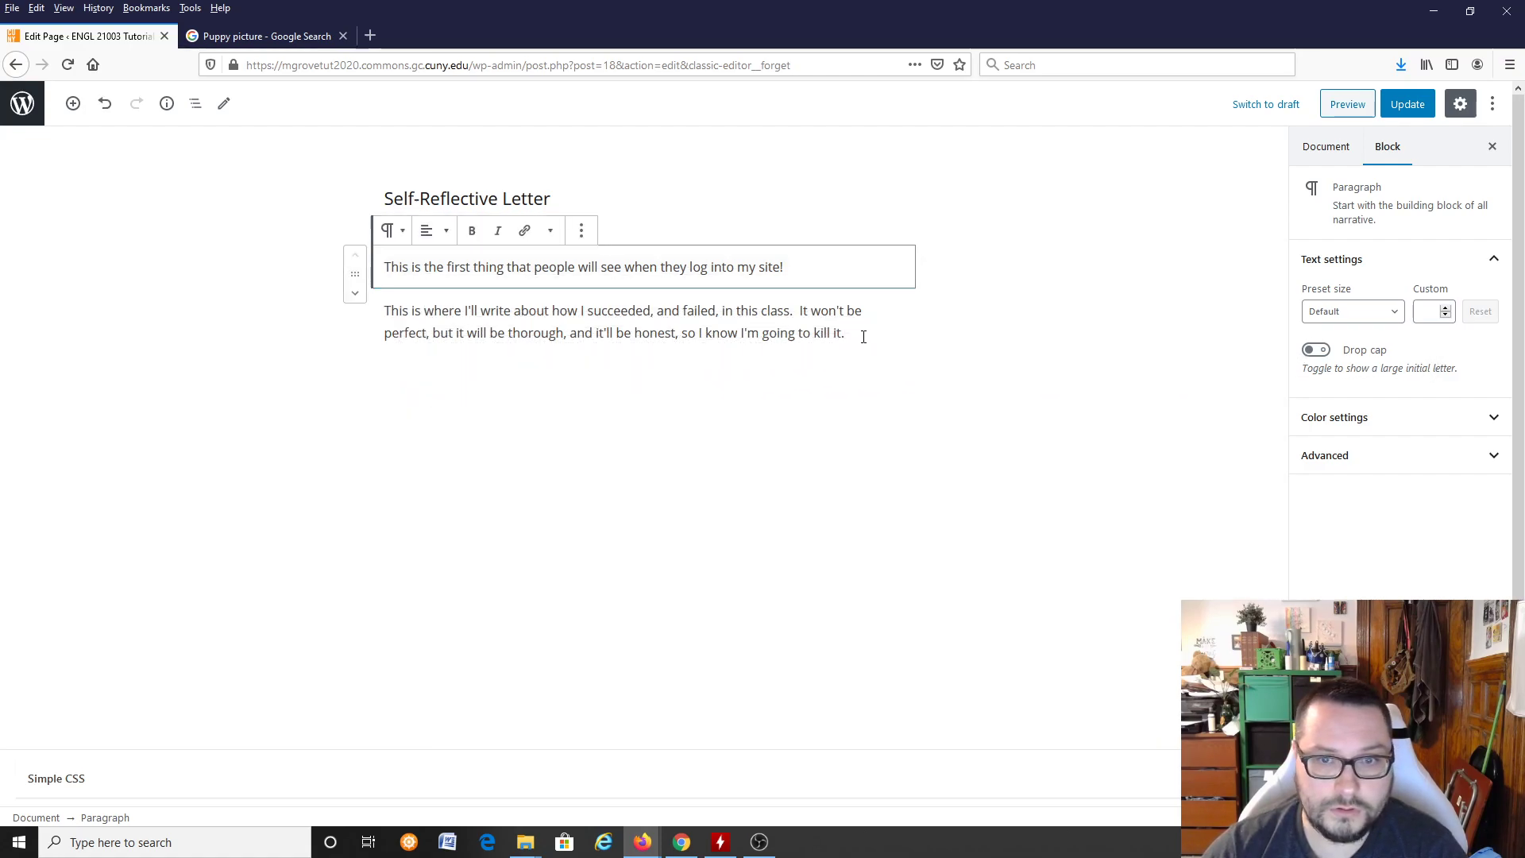
click(357, 294)
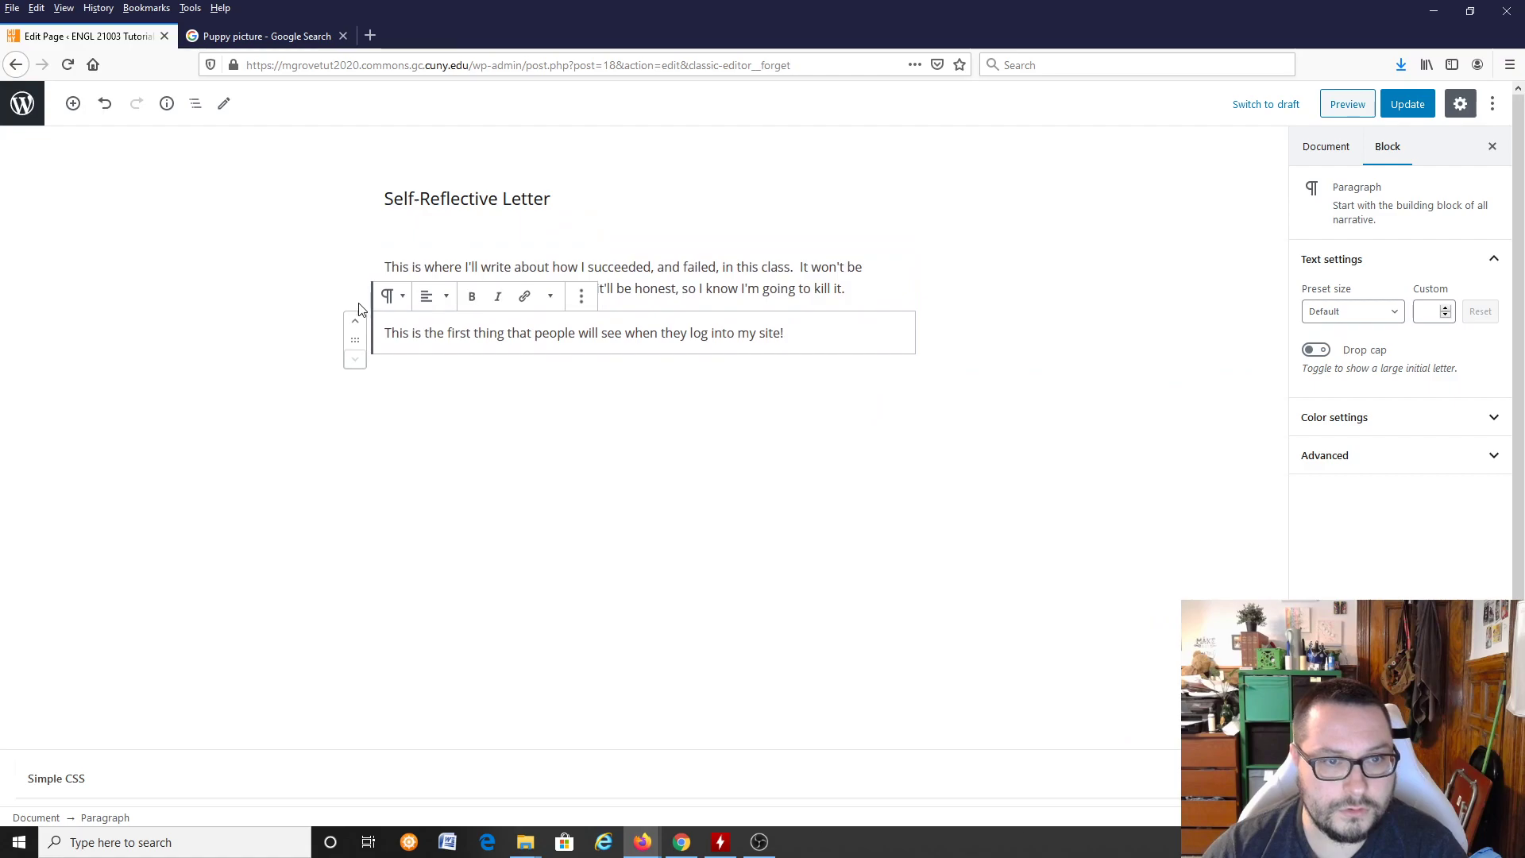
click(357, 322)
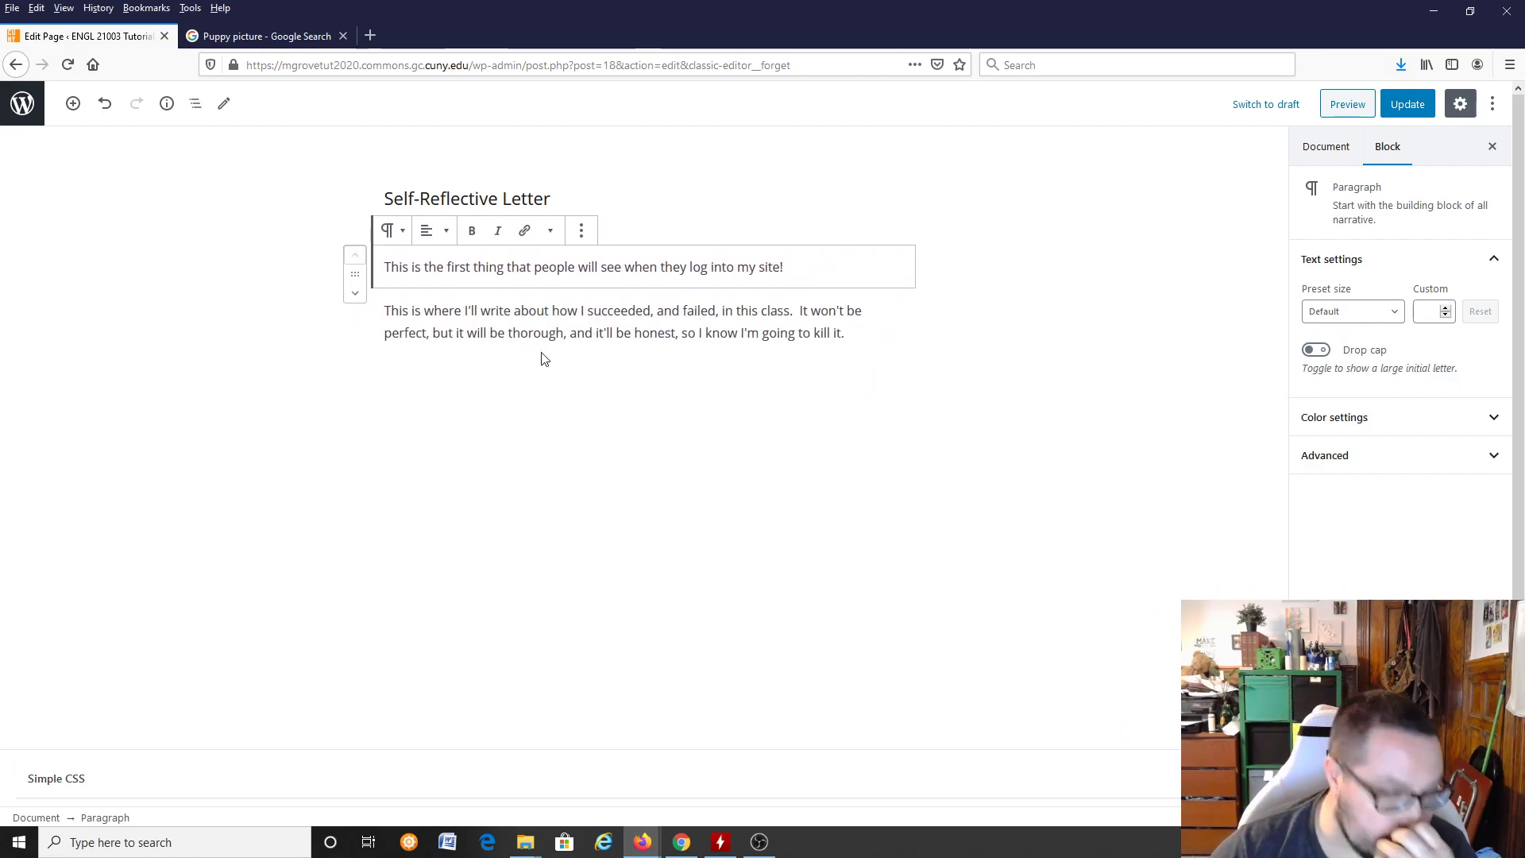
Step: Select the opening paragraph's text and examine its alignment choices, additional text formatting options and block actions
click(765, 339)
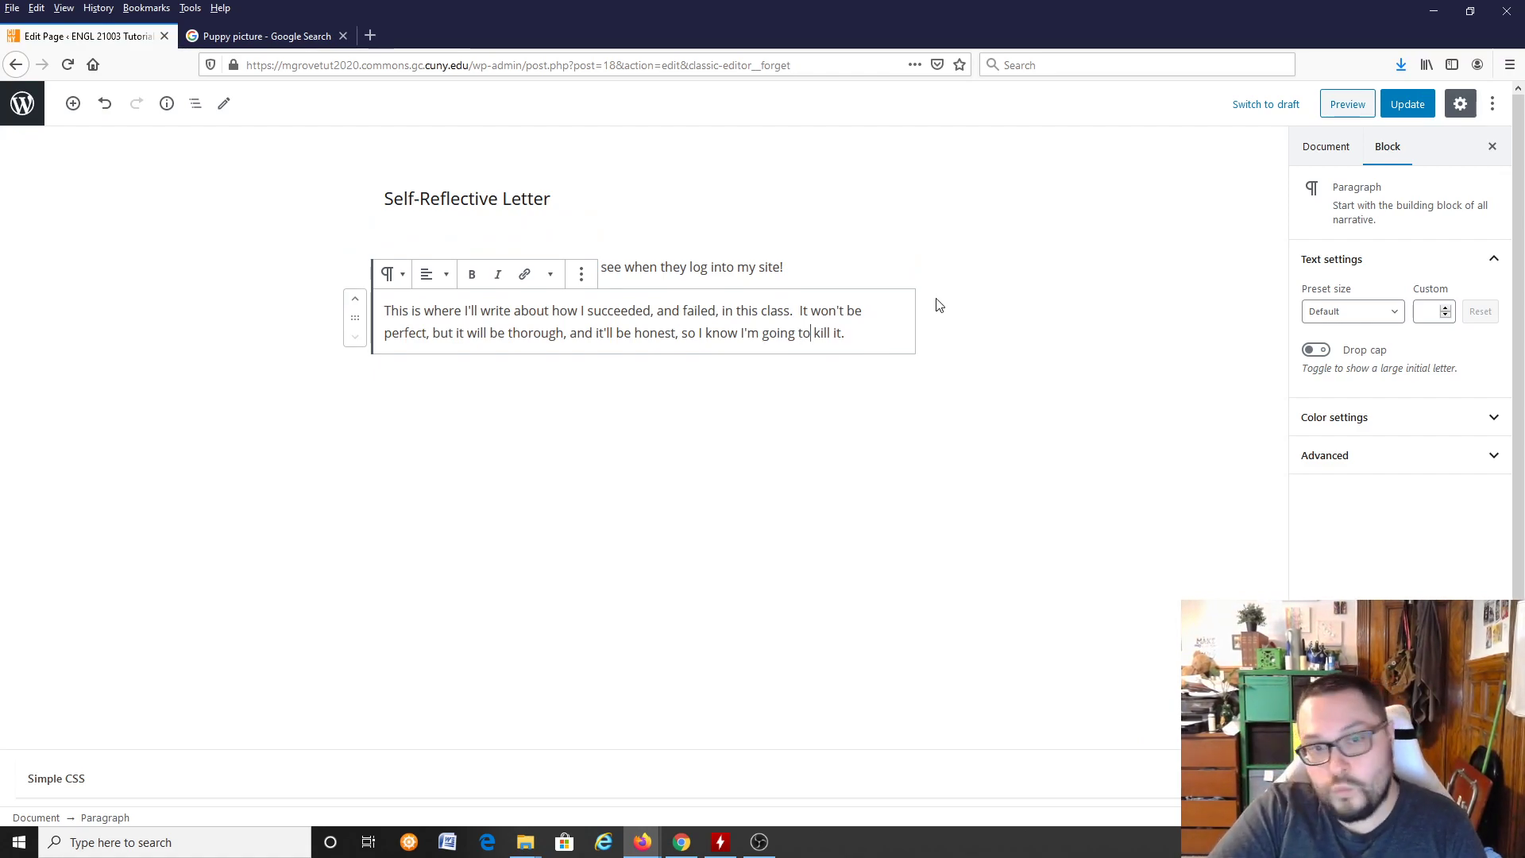
click(667, 271)
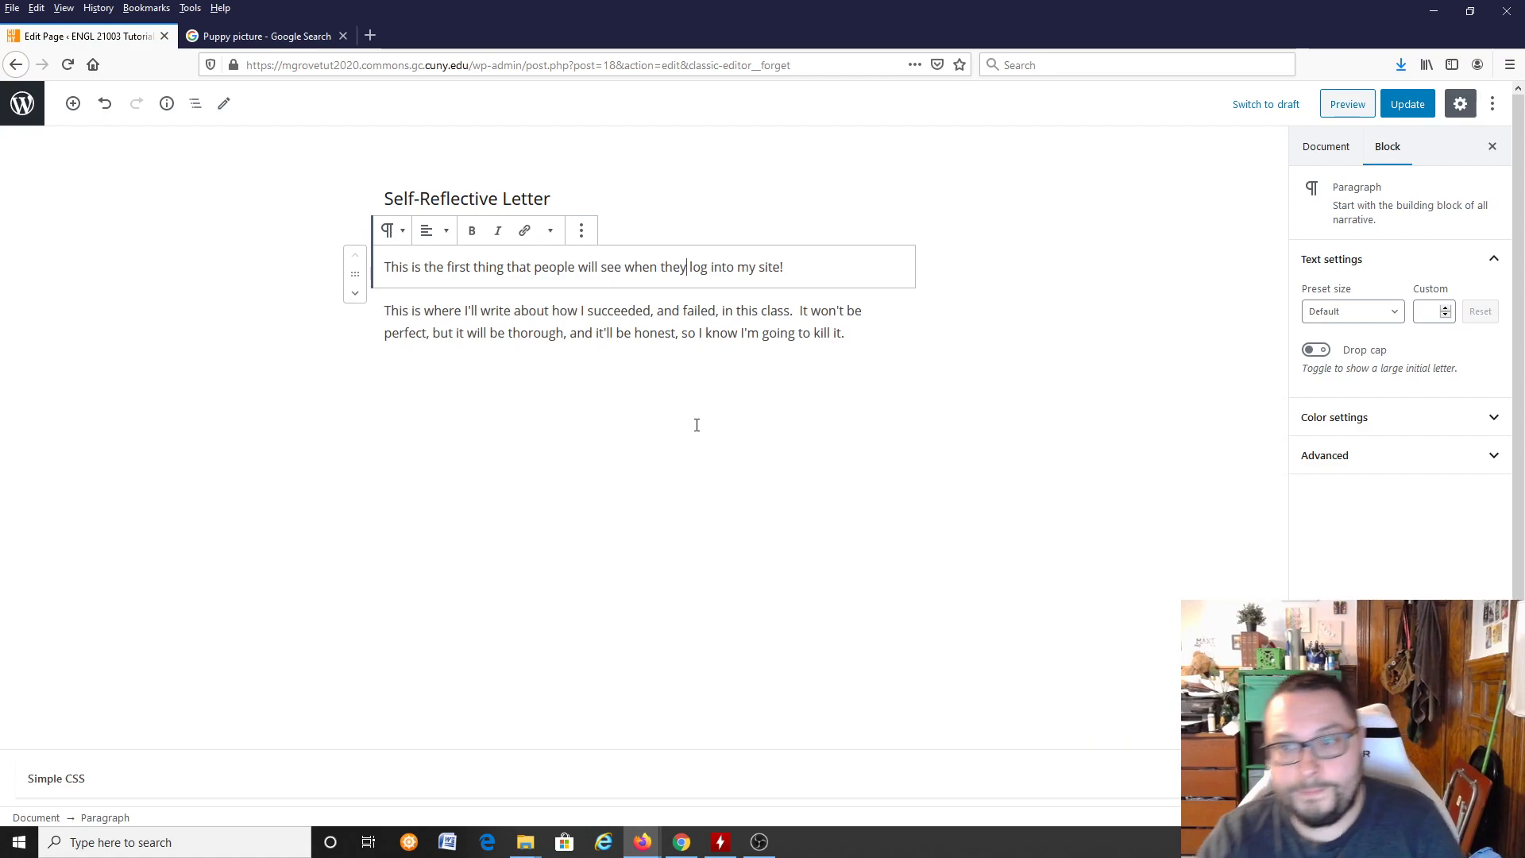
key(ctrl+a)
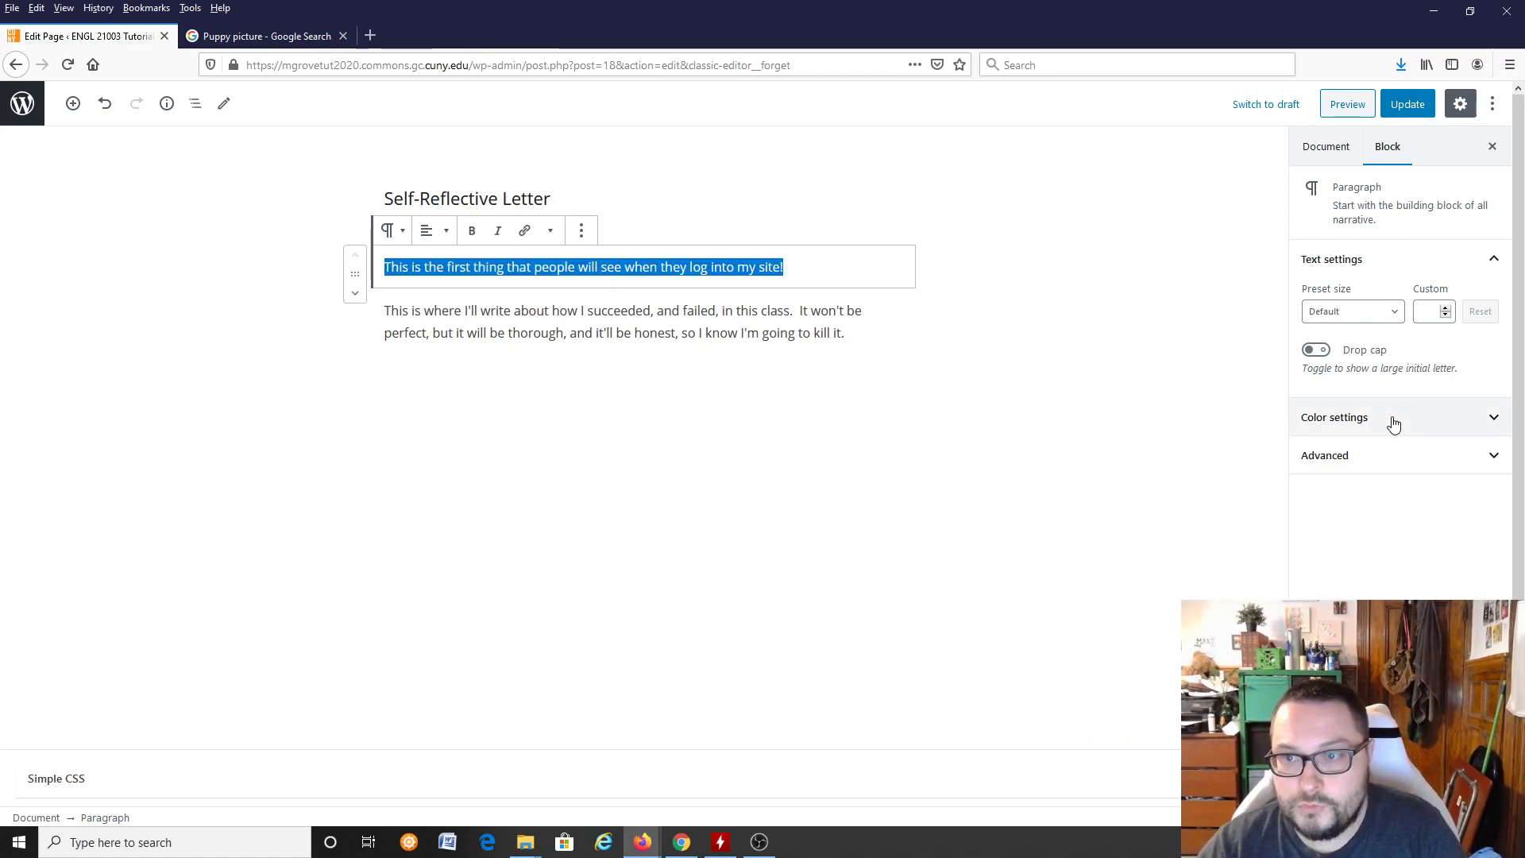
click(449, 230)
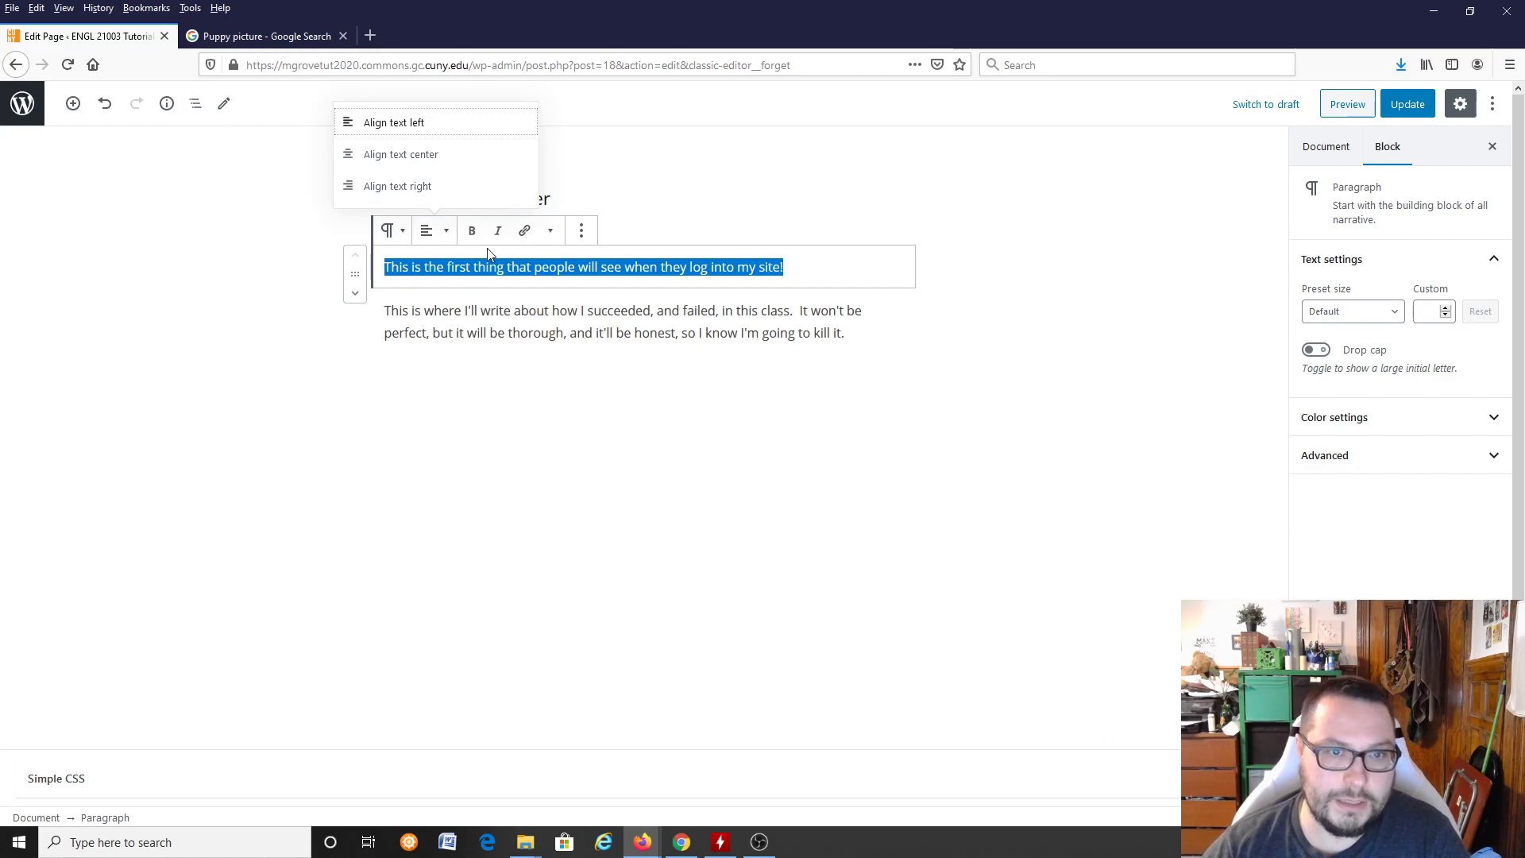
click(554, 233)
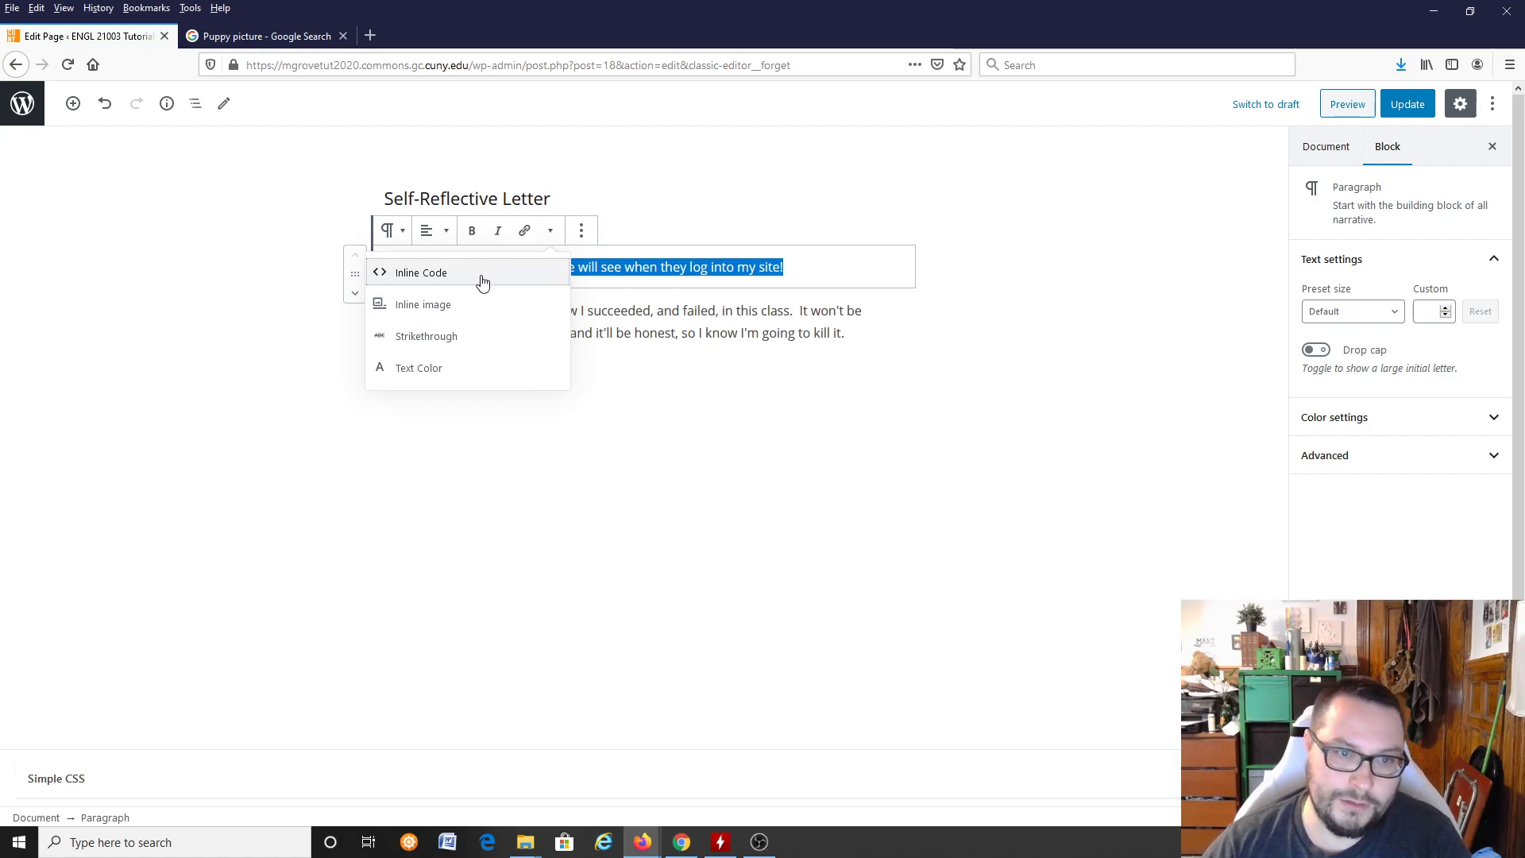
click(582, 231)
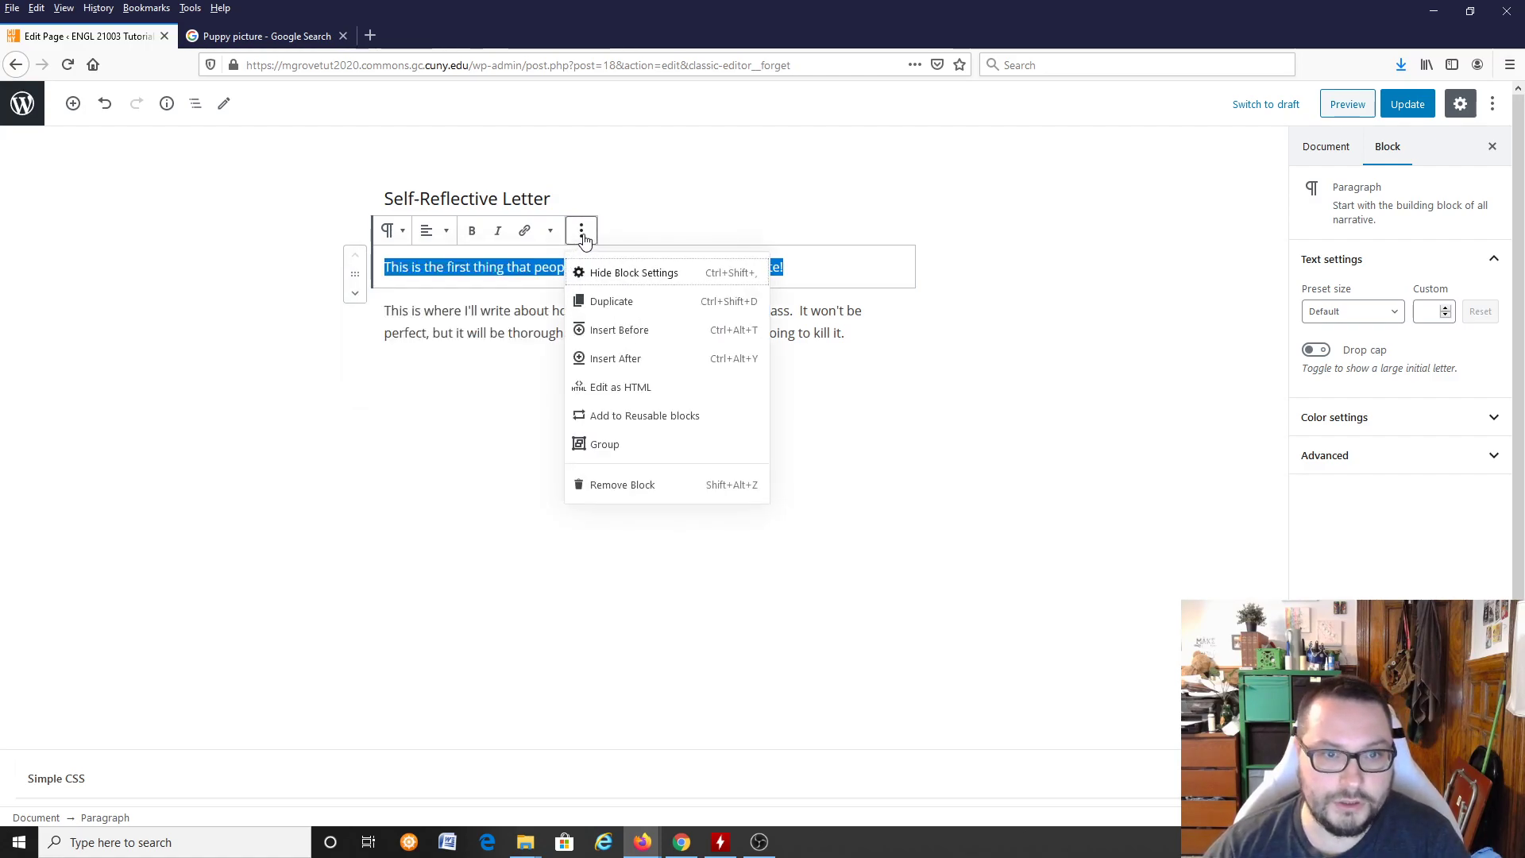
click(695, 185)
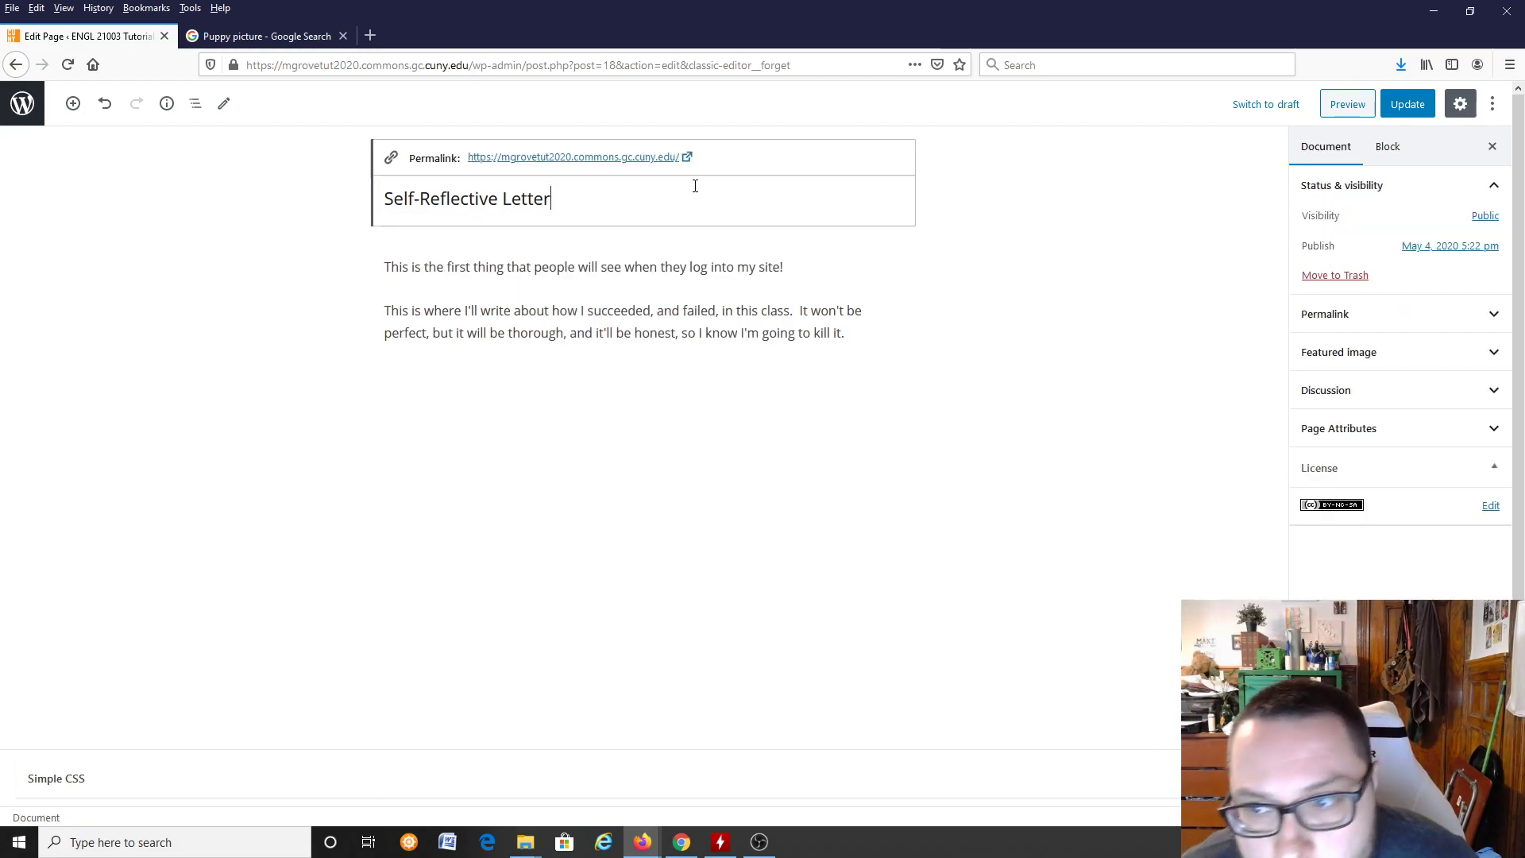
Step: Review the opening paragraph's preset text sizes and extra formatting options, and compare the two paragraph blocks
click(616, 269)
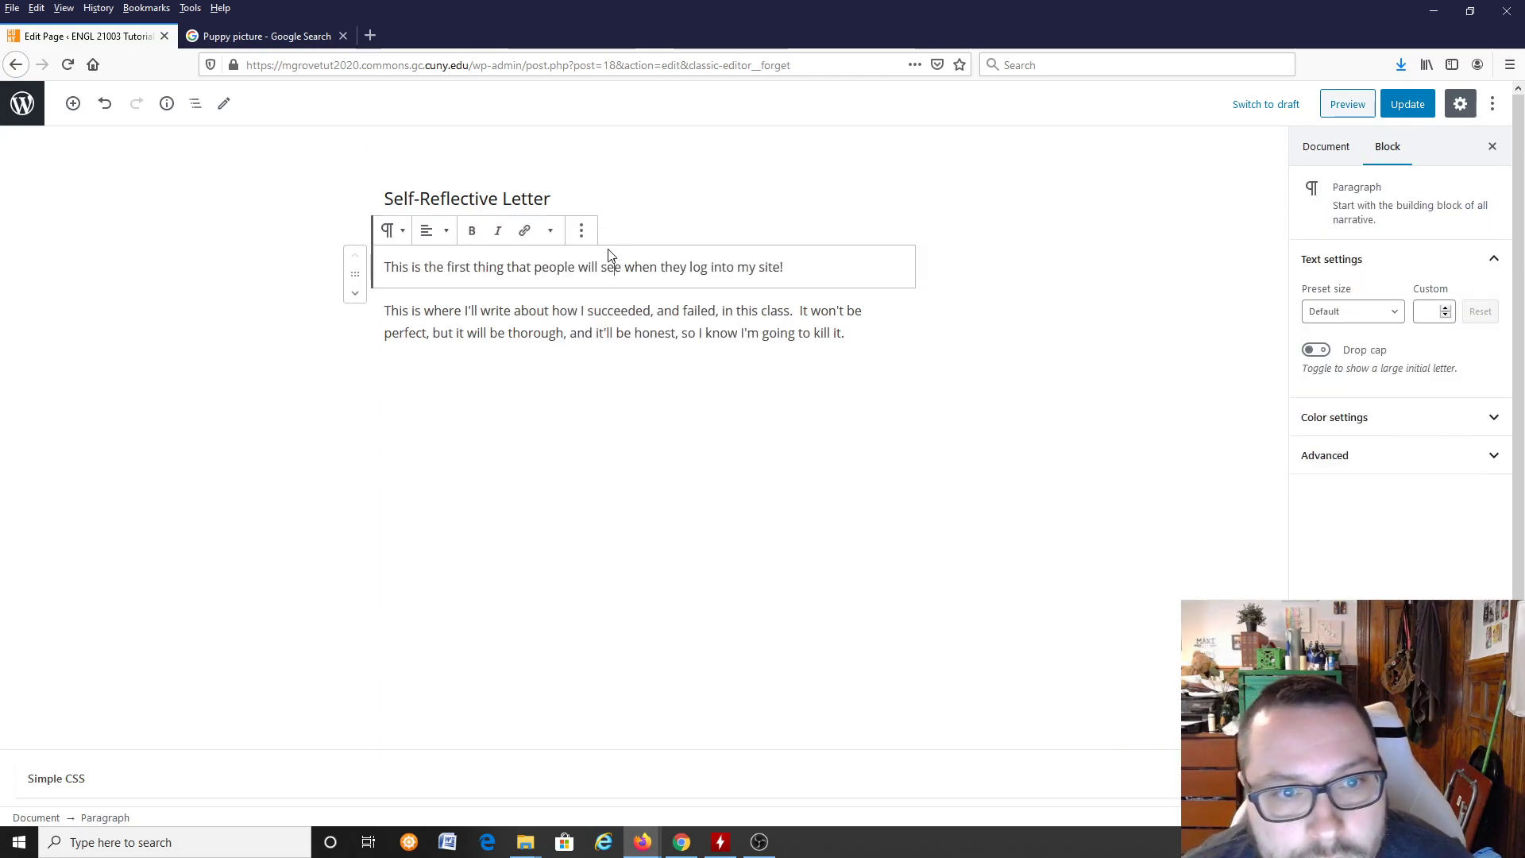
click(1356, 320)
click(1356, 318)
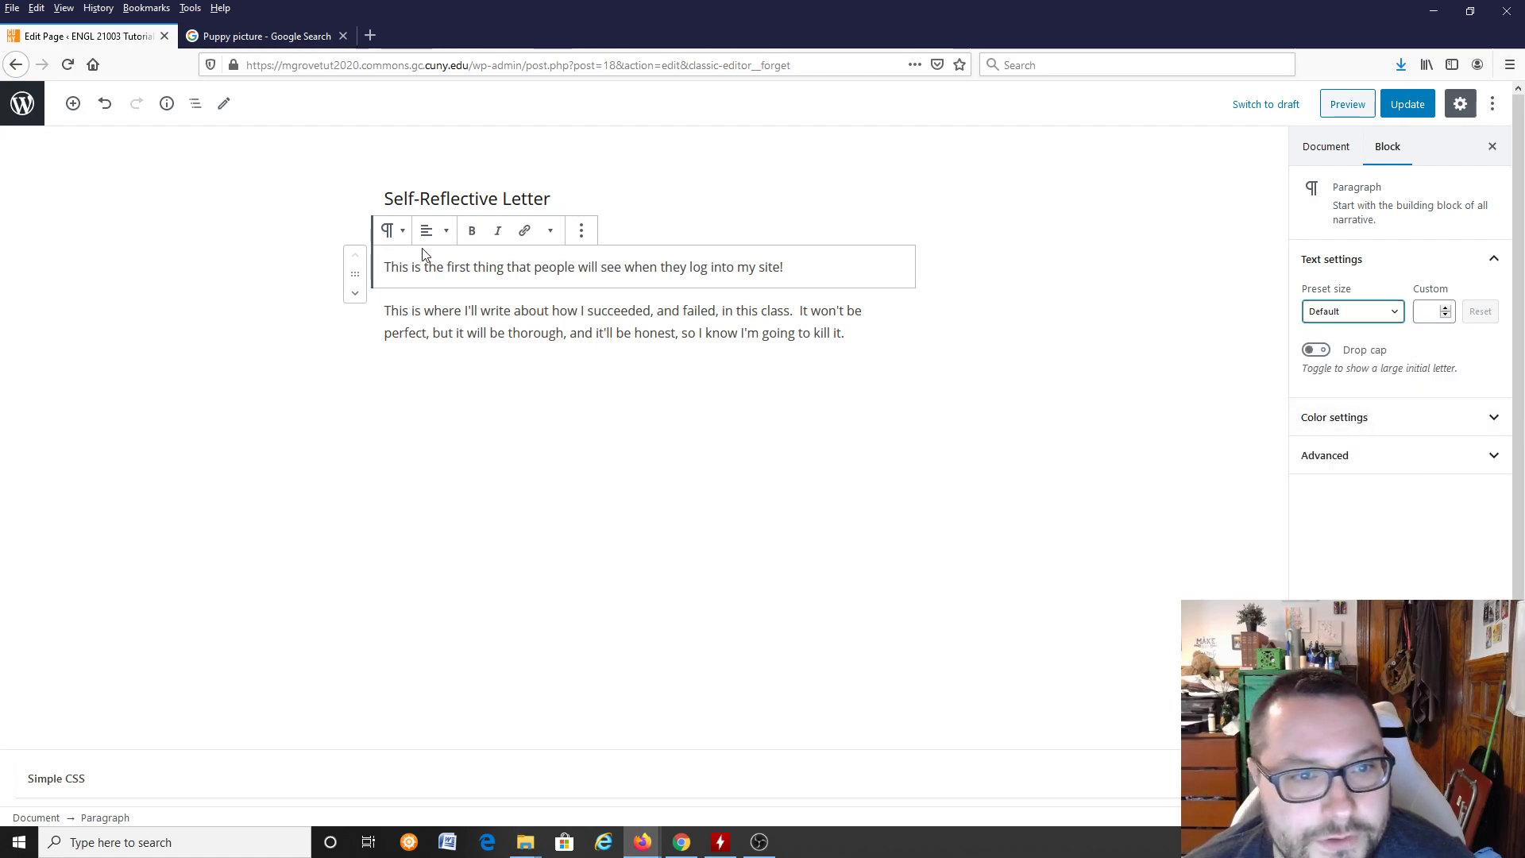
click(550, 231)
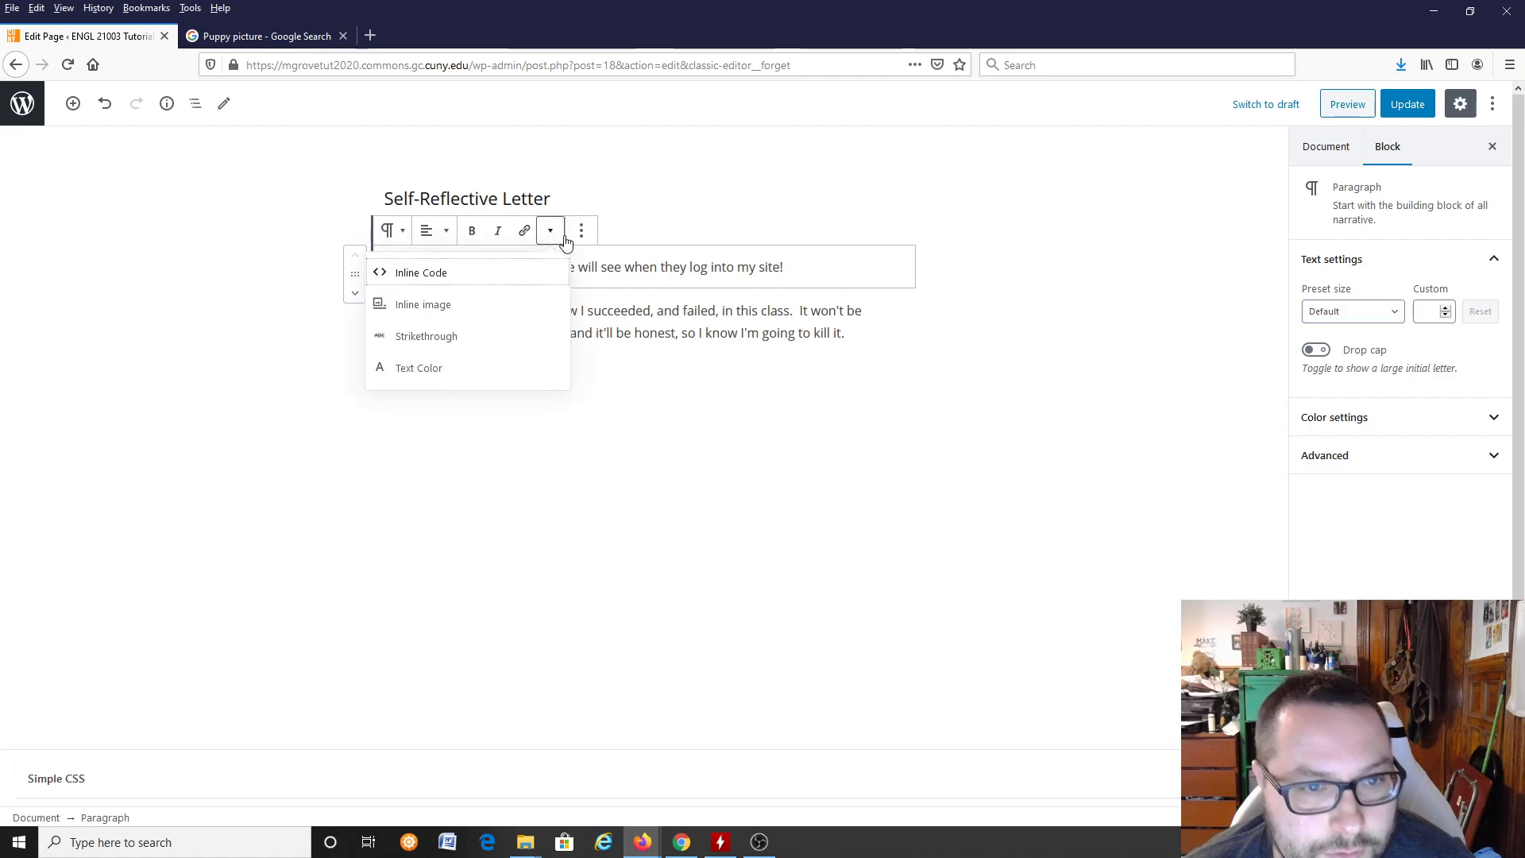
click(742, 268)
click(579, 310)
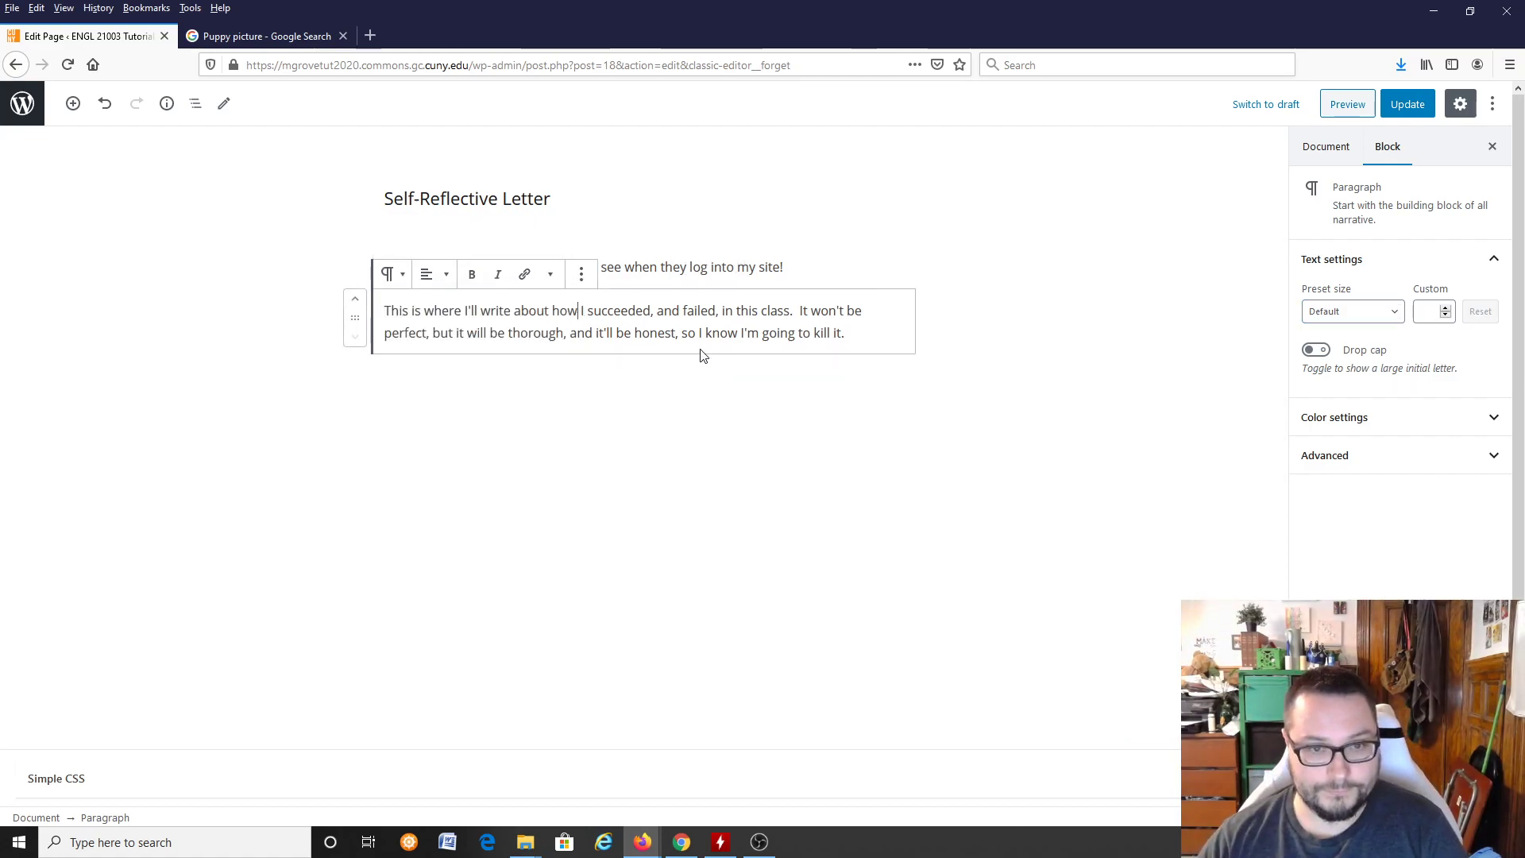
click(701, 270)
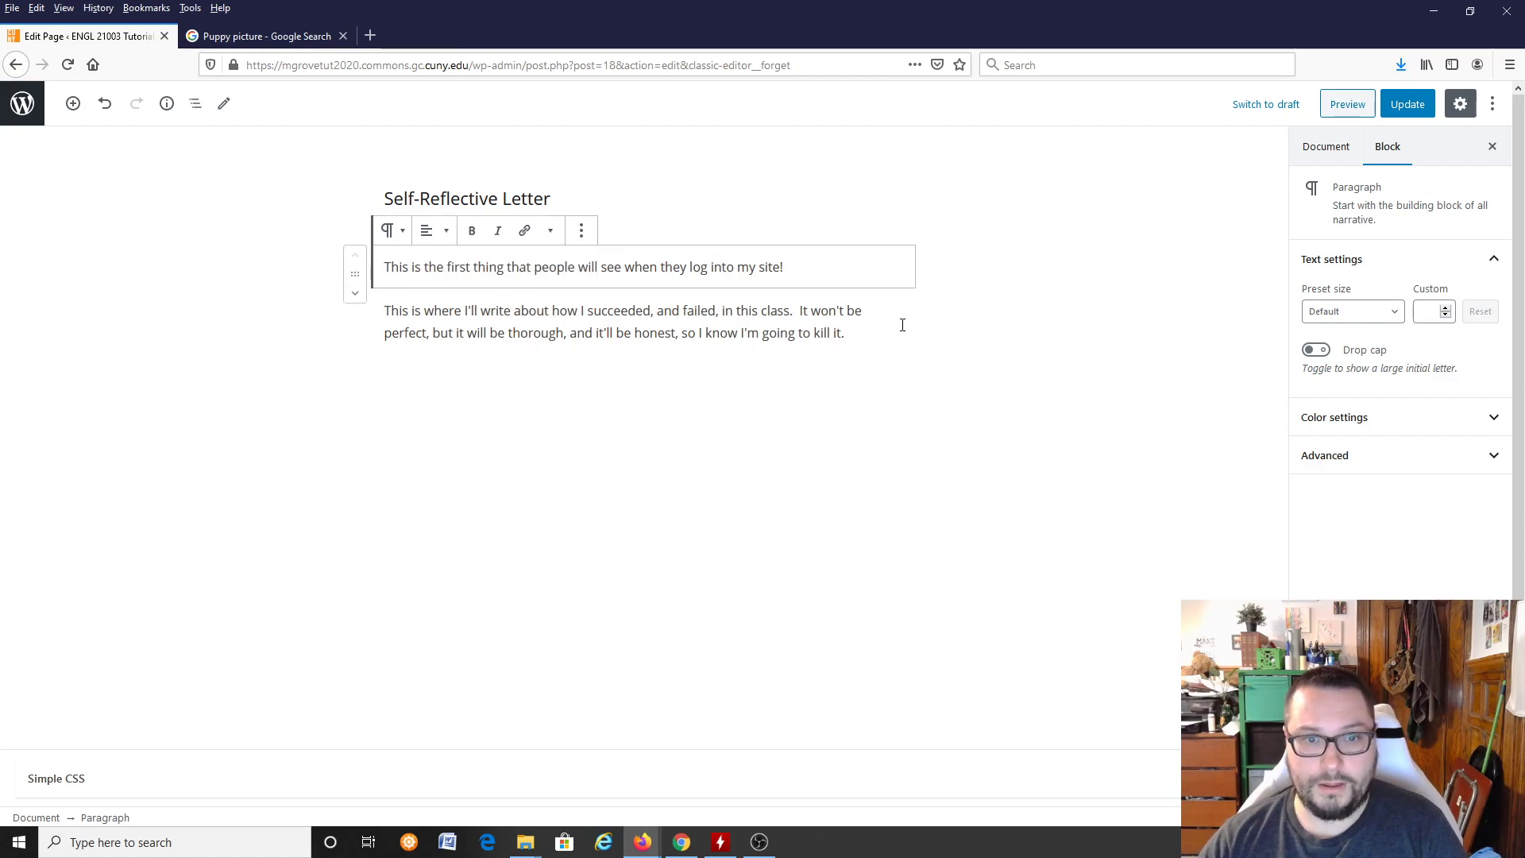
Step: Set the opening paragraph's text color to the preset blue and its background to custom purple #8700a3
drag(911, 332, 677, 279)
click(823, 277)
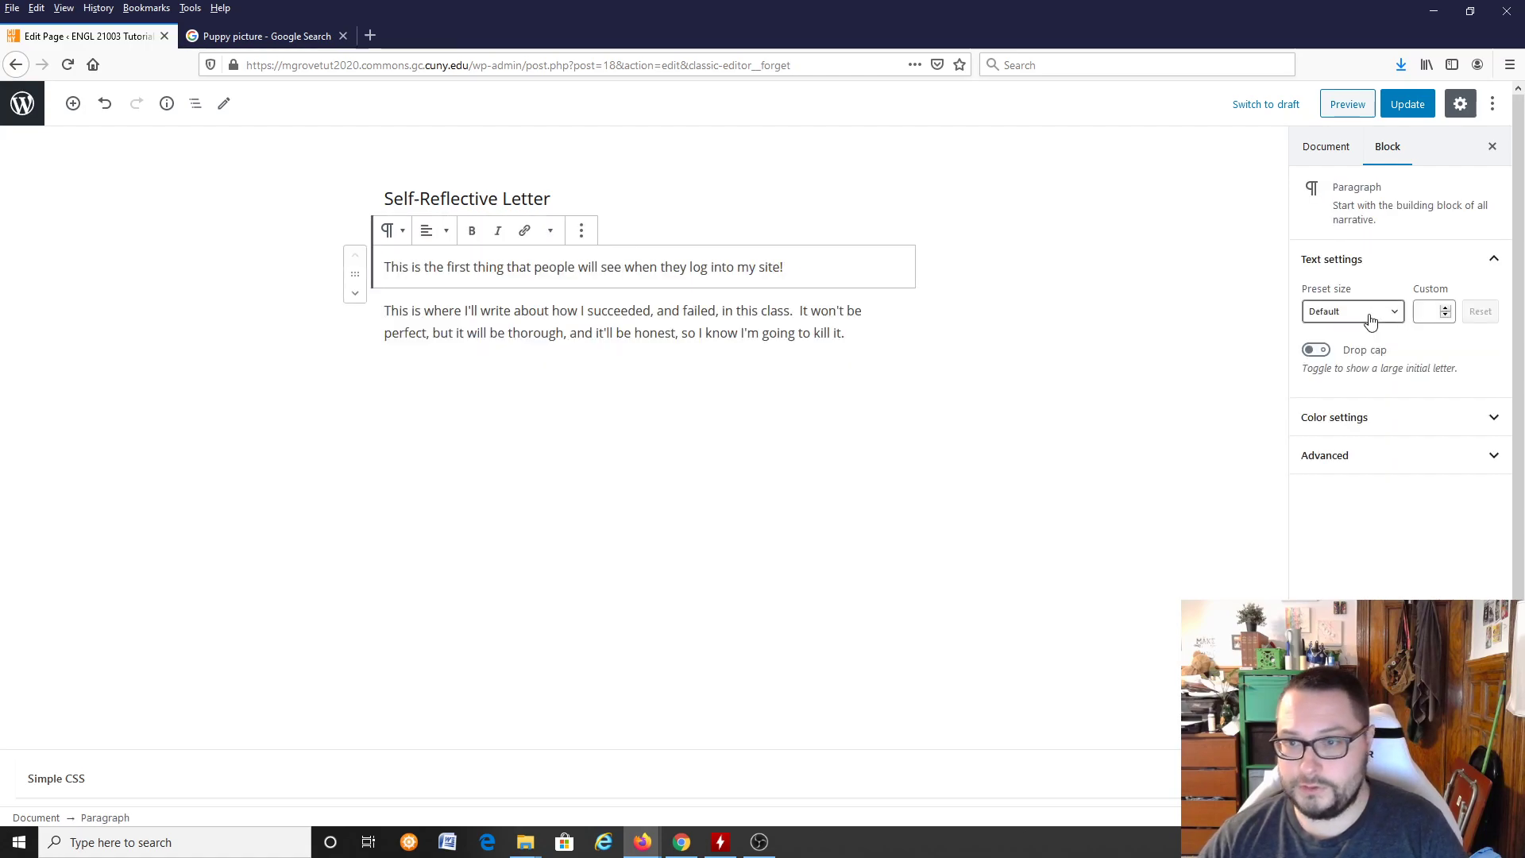
click(1367, 426)
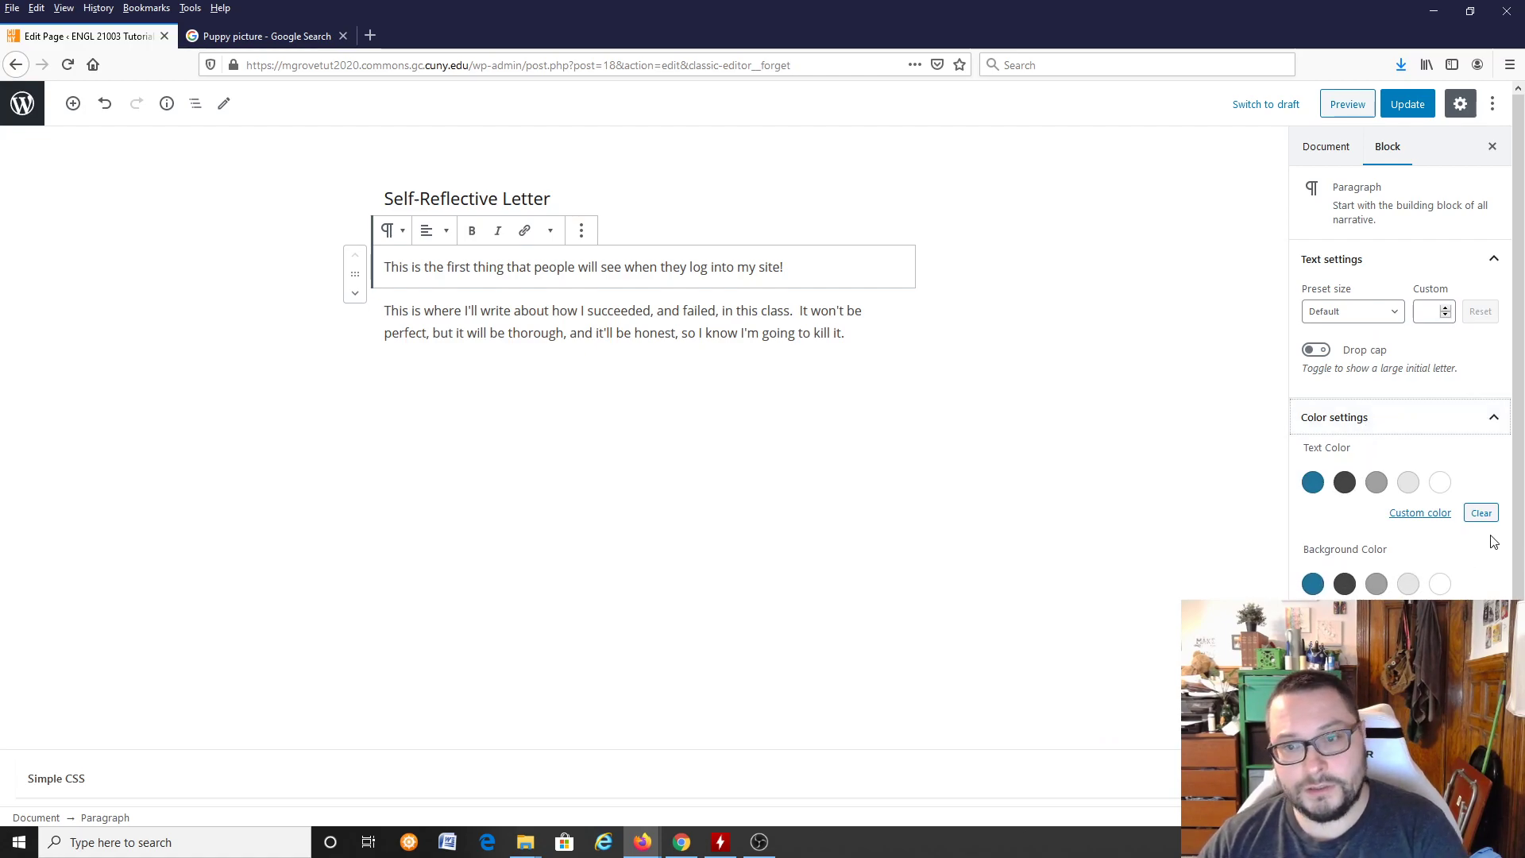
click(1313, 479)
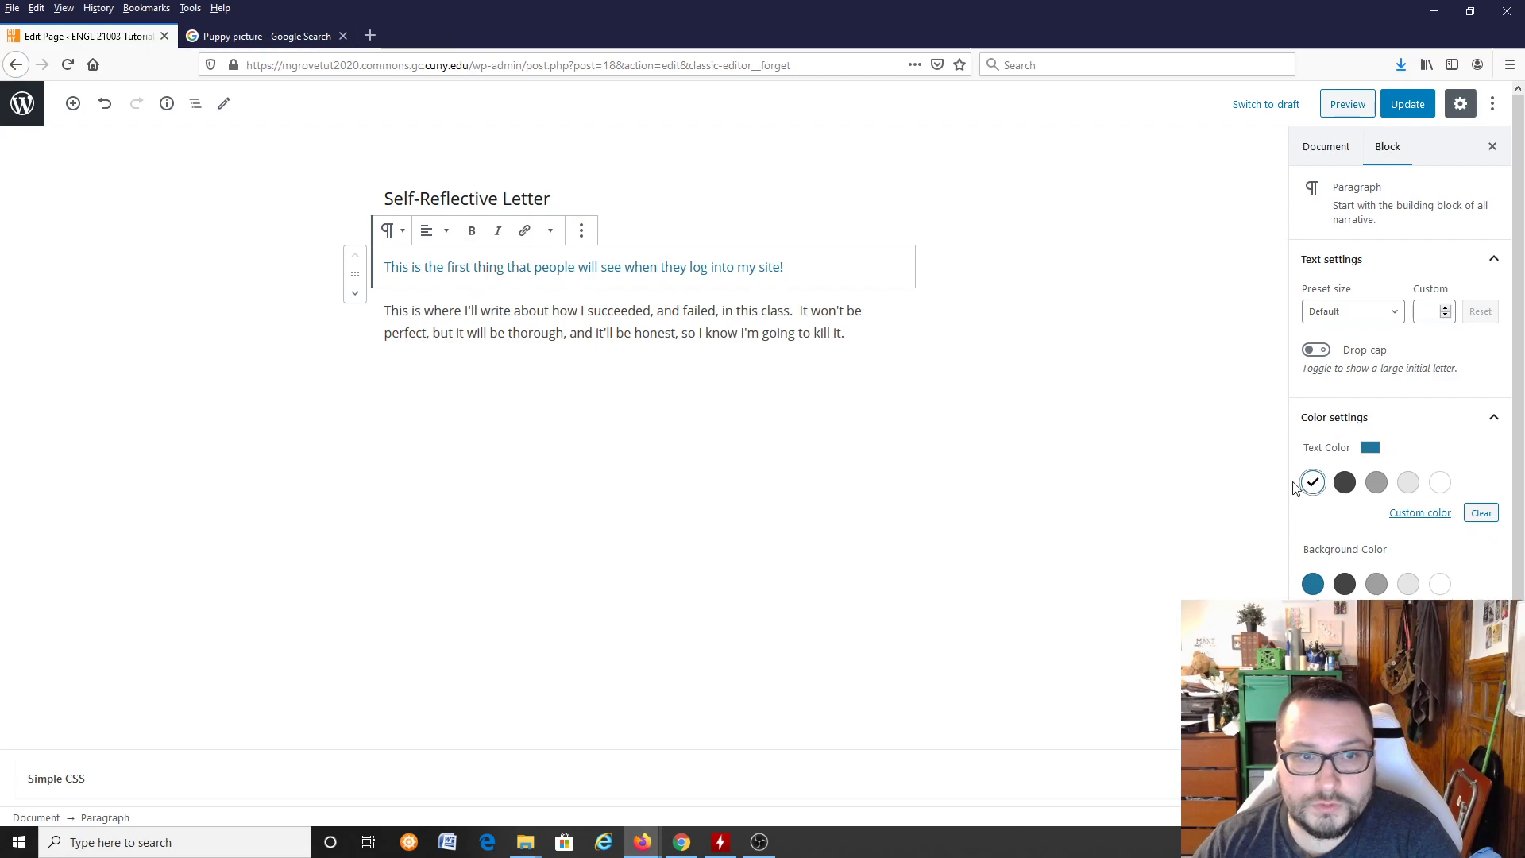
click(1419, 515)
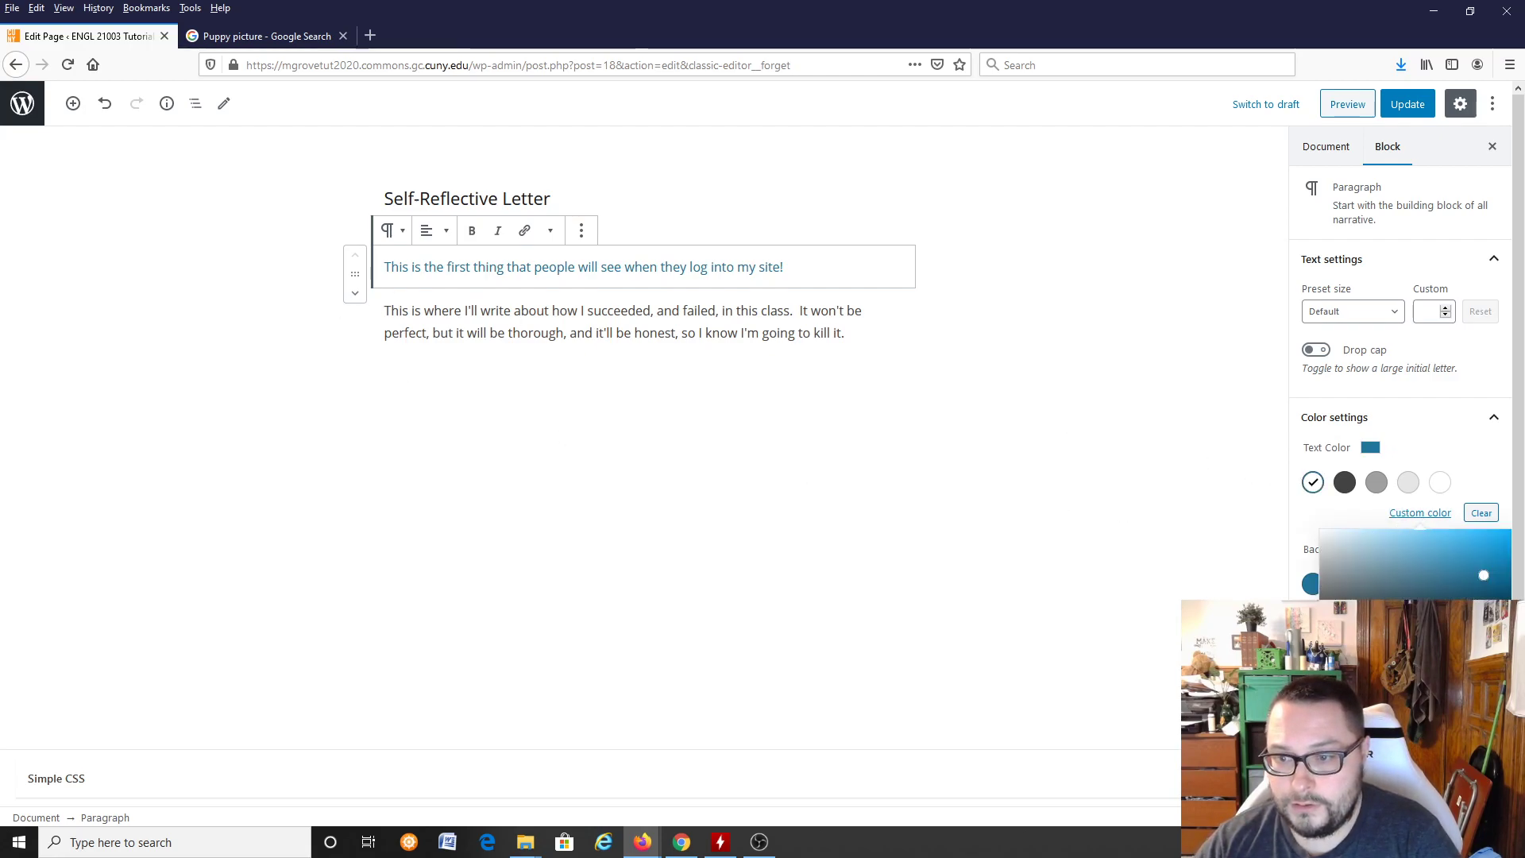
key(Escape)
click(1421, 614)
drag(1436, 530, 1478, 530)
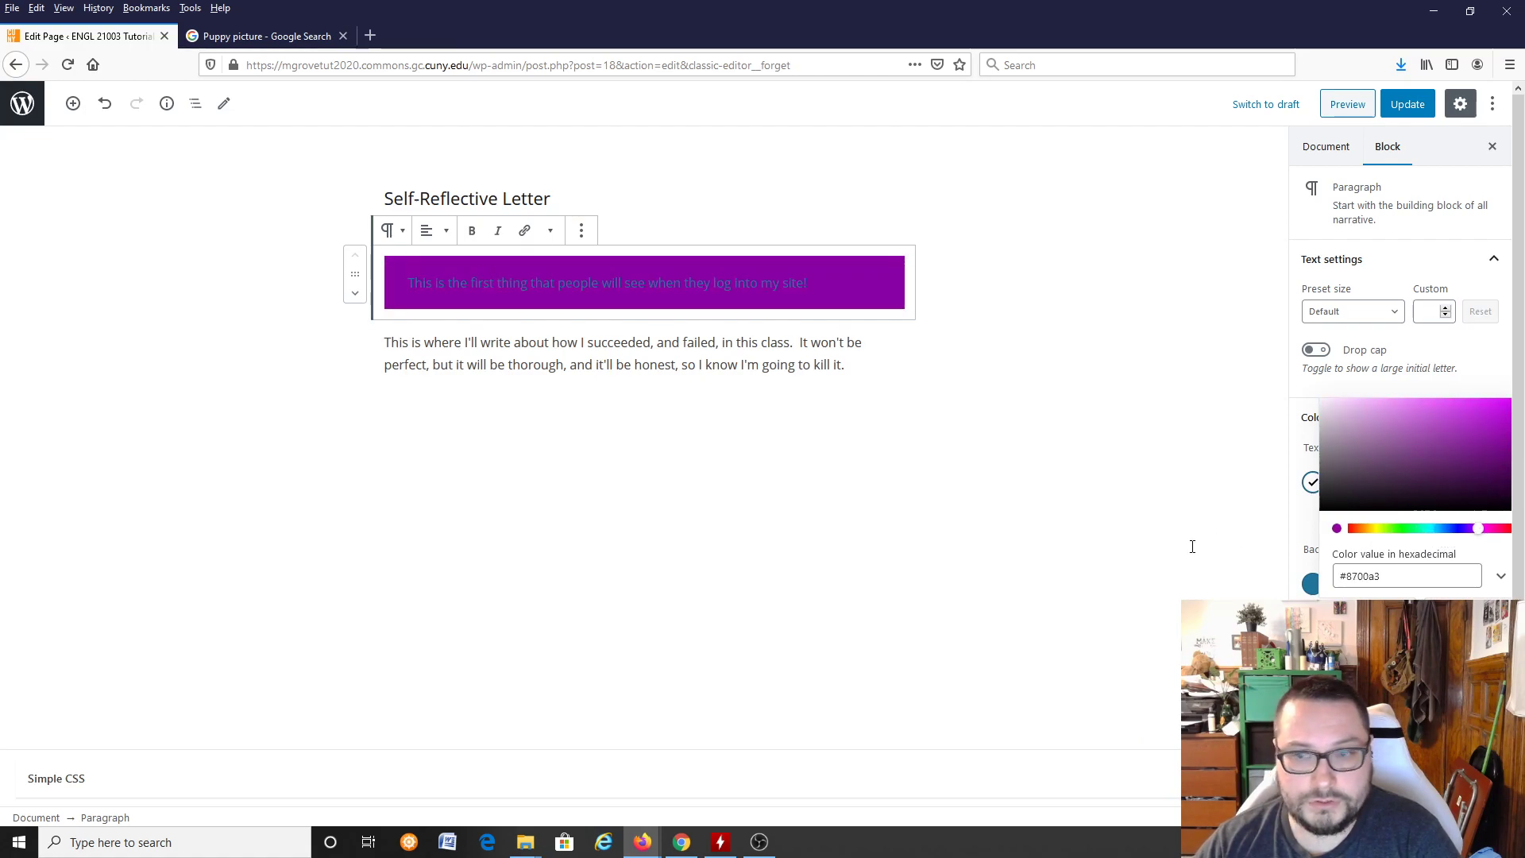
Step: Update the Self-Reflective Letter page with the new paragraph colors and view it on the live site
click(1405, 110)
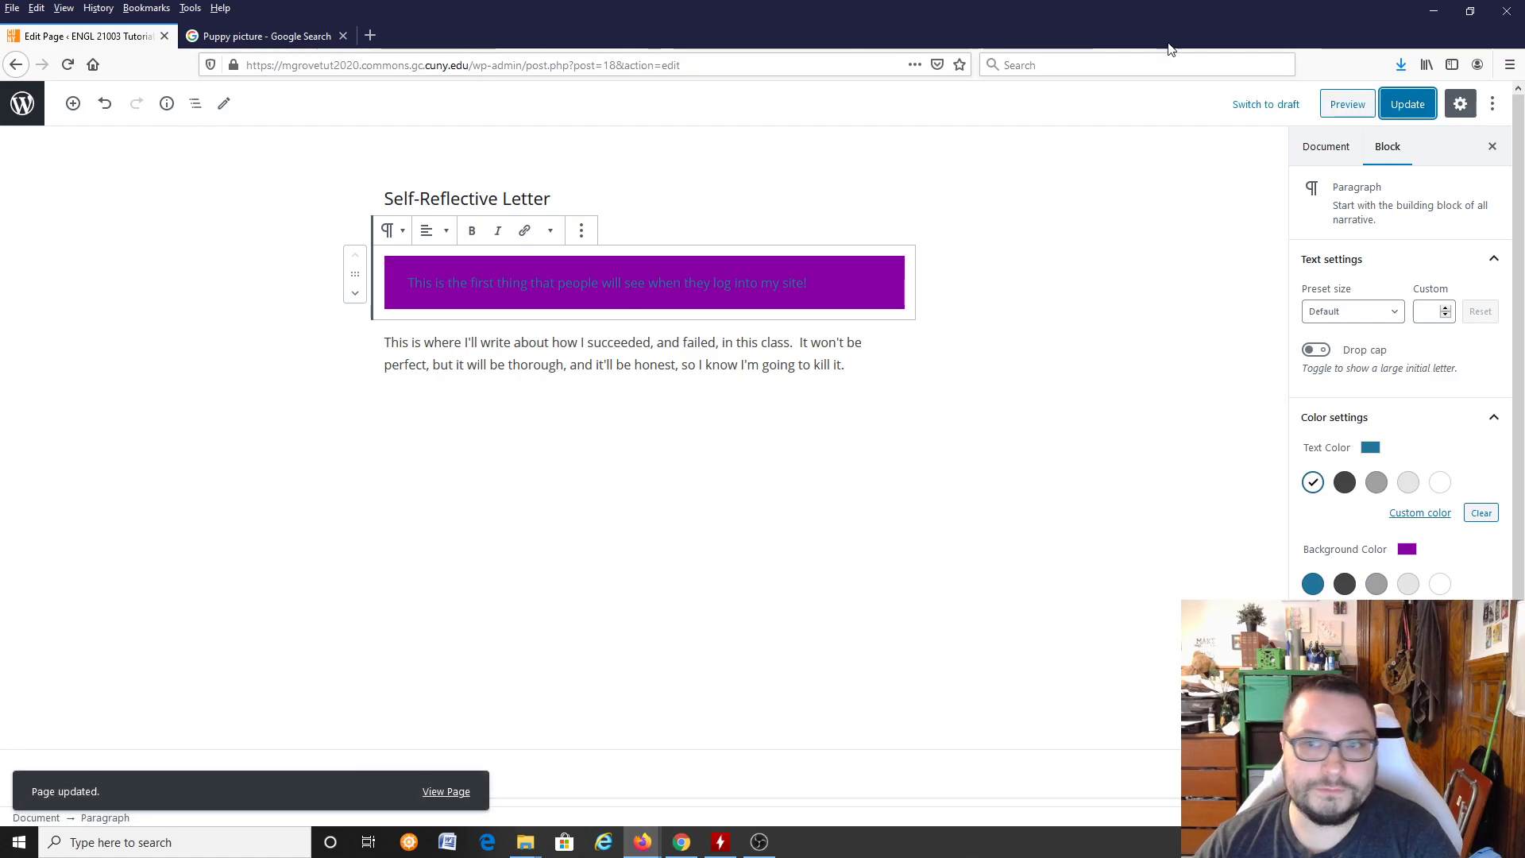
click(1404, 106)
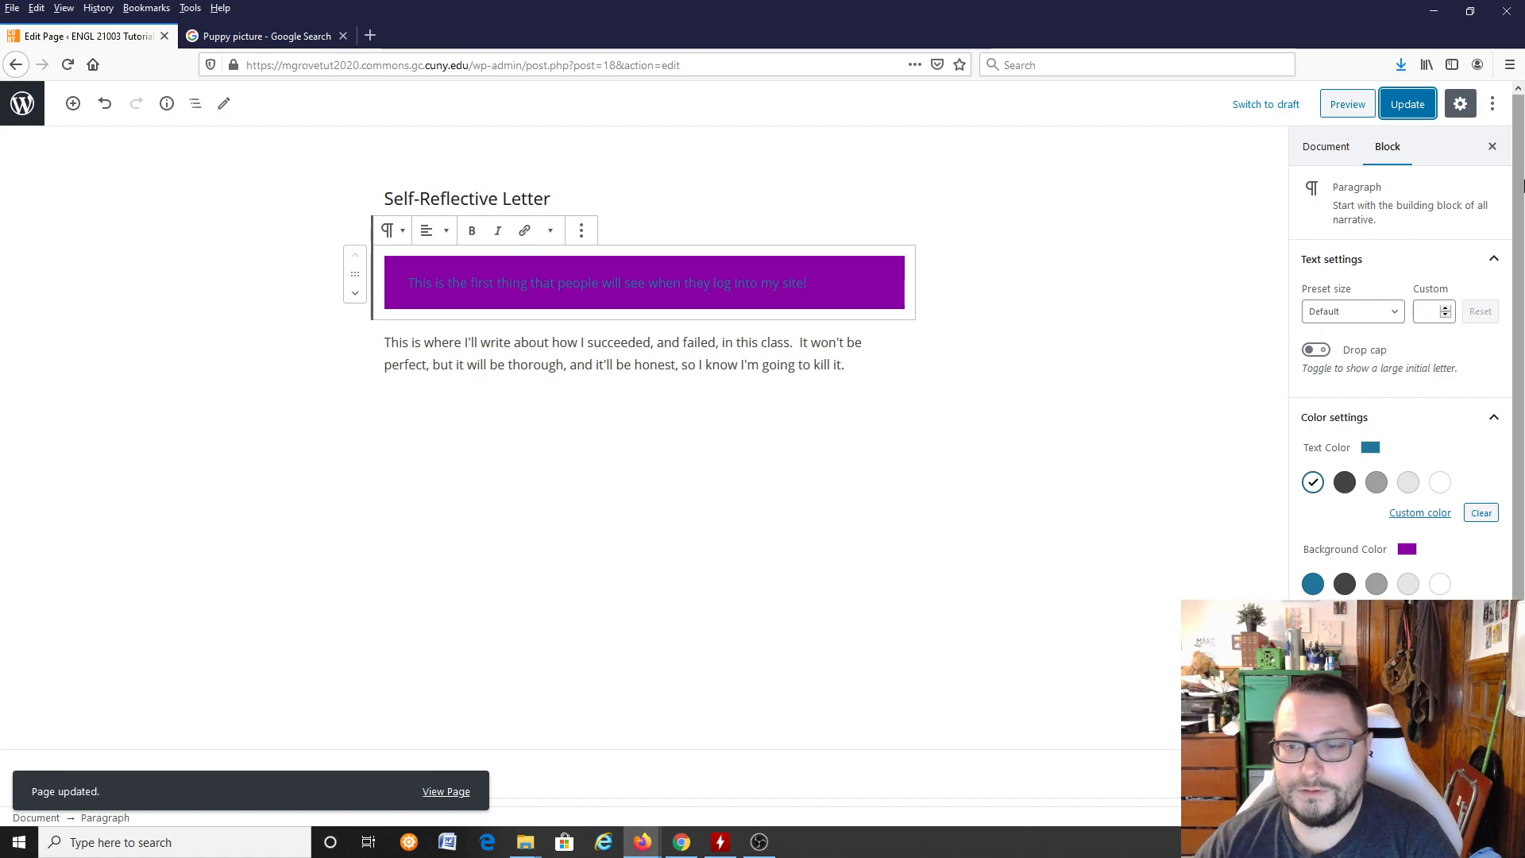
click(1493, 146)
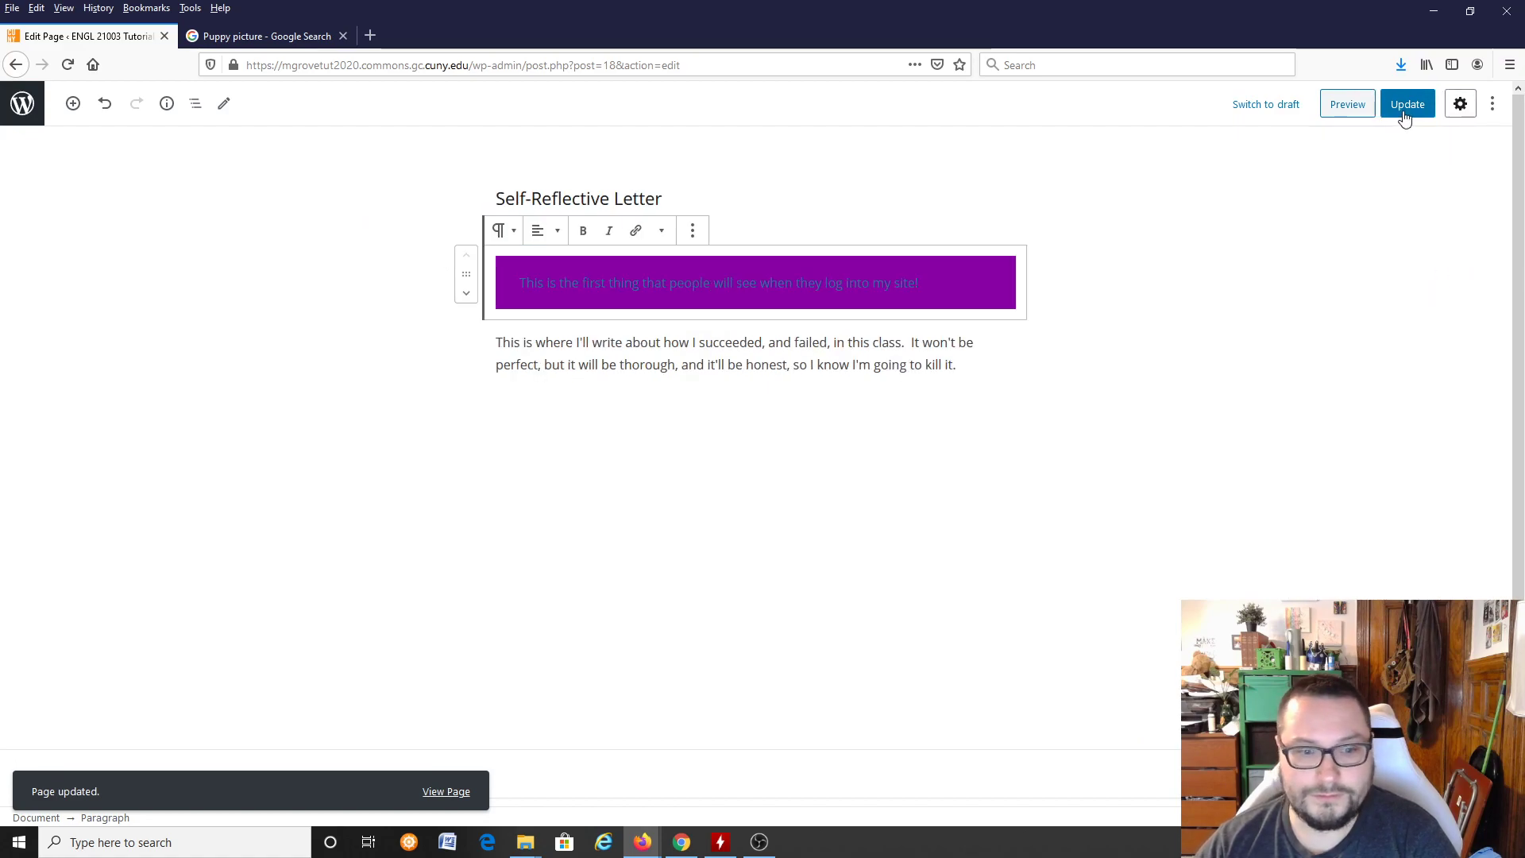
click(463, 793)
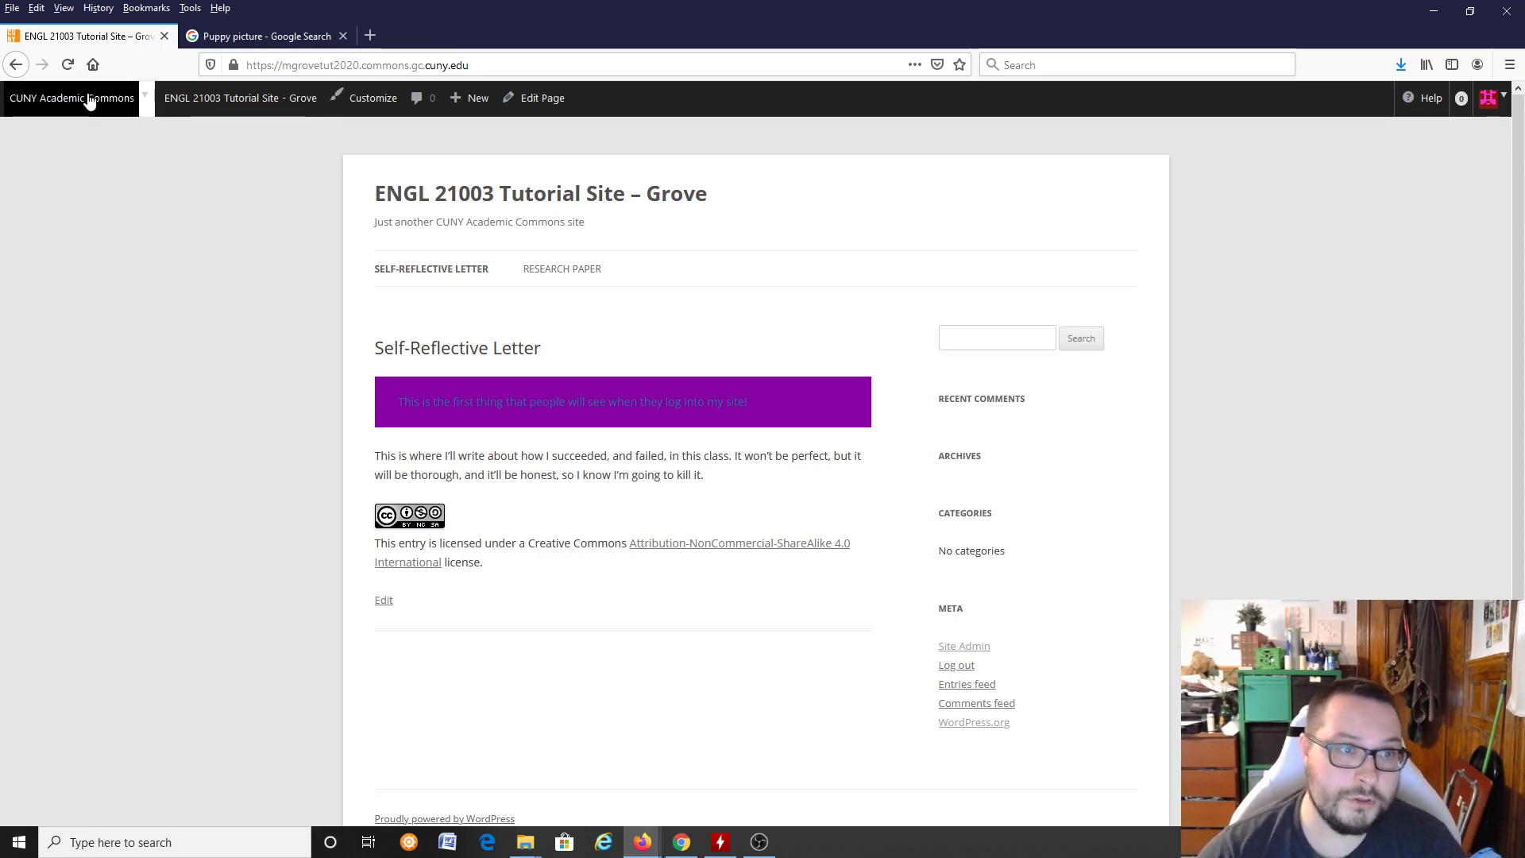
Step: Return to the site's dashboard and open the header image customization settings
mouse_move(204, 98)
click(189, 141)
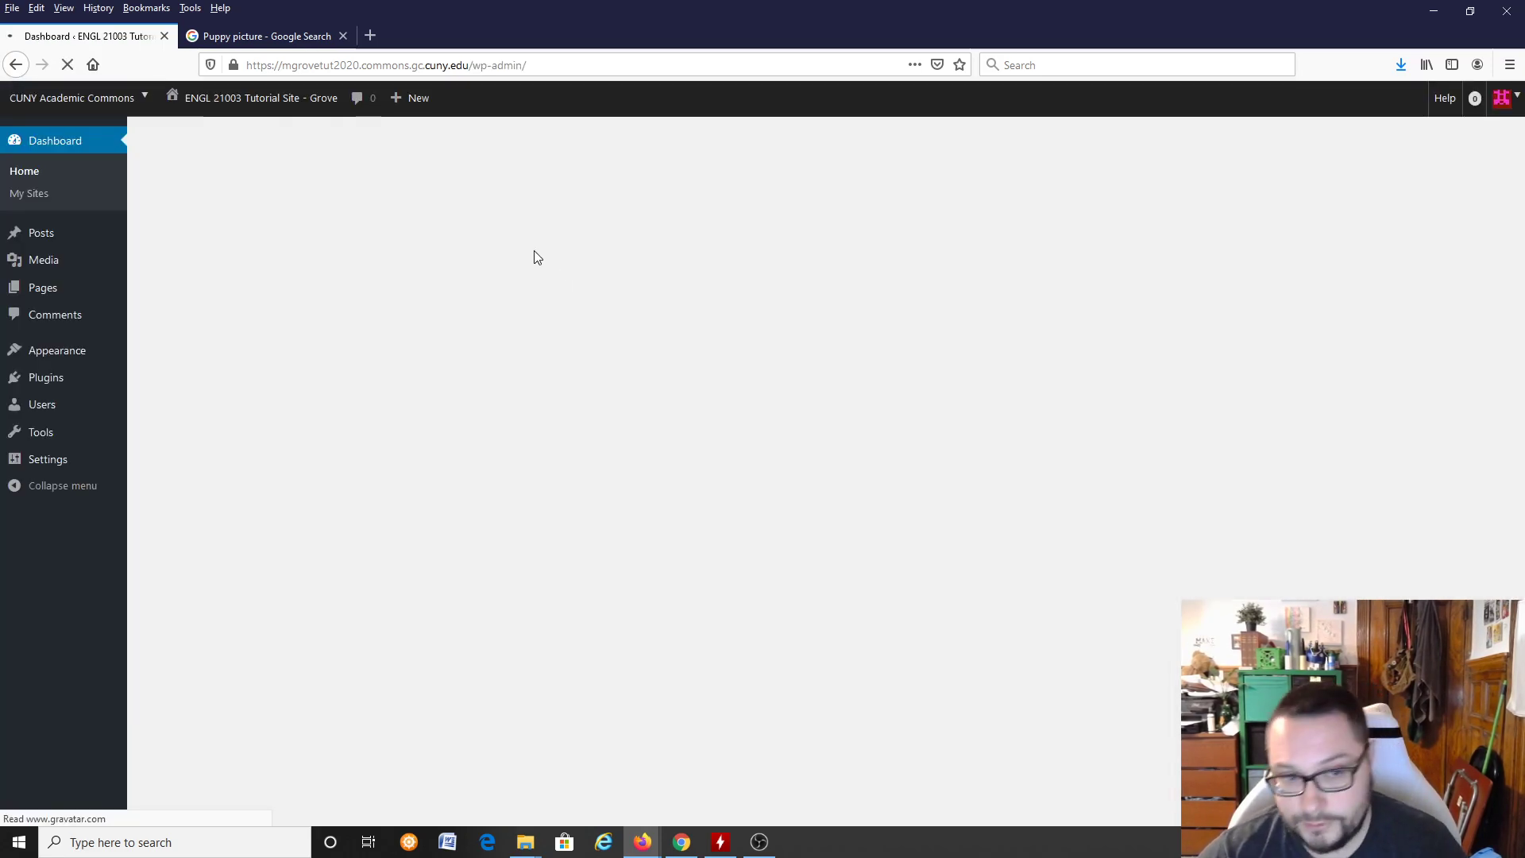
mouse_move(71, 306)
mouse_move(32, 354)
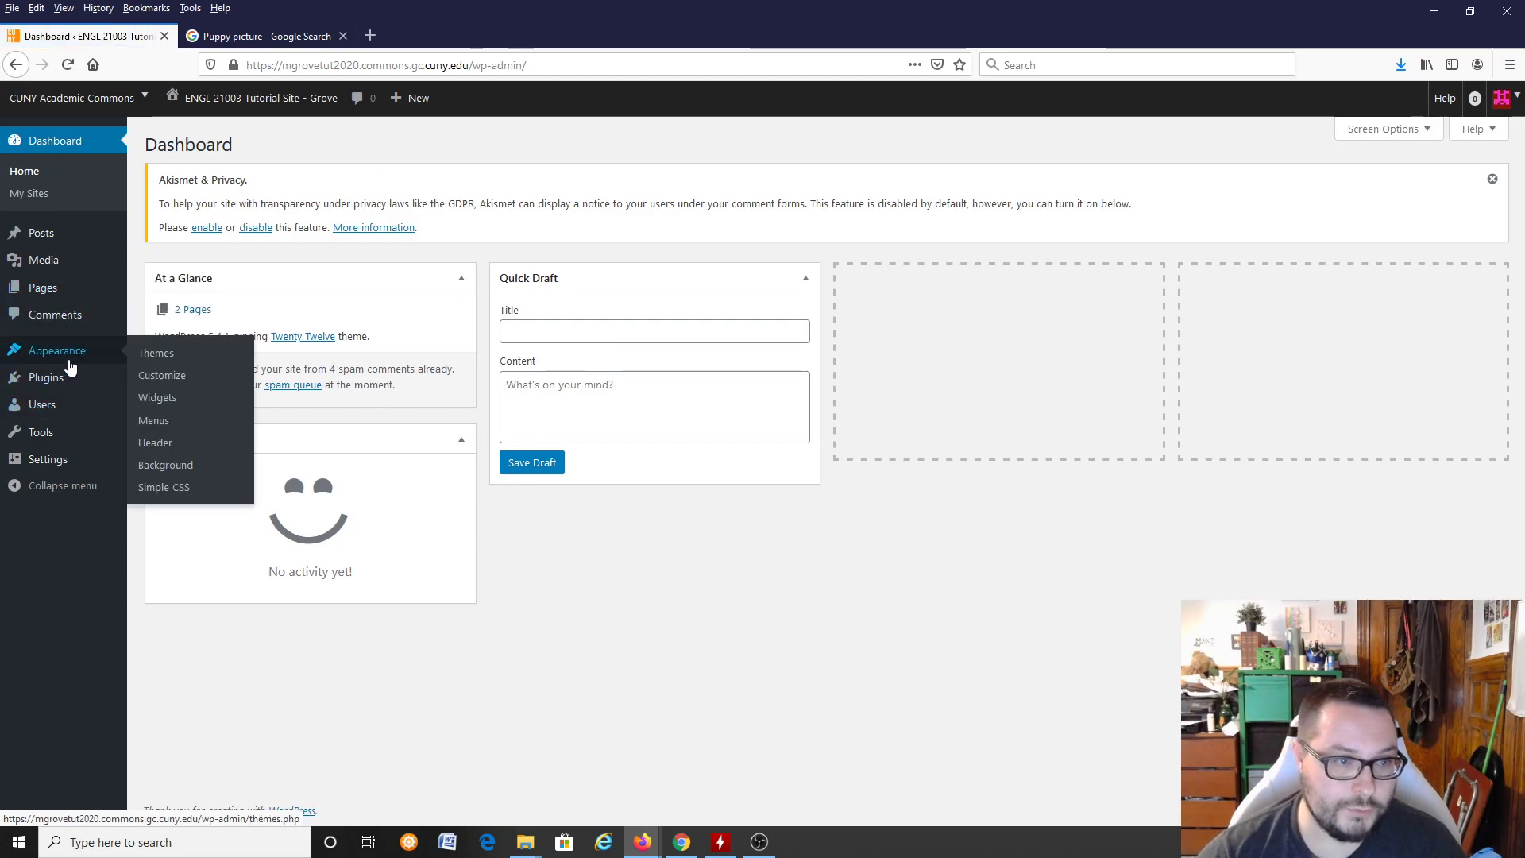
click(173, 450)
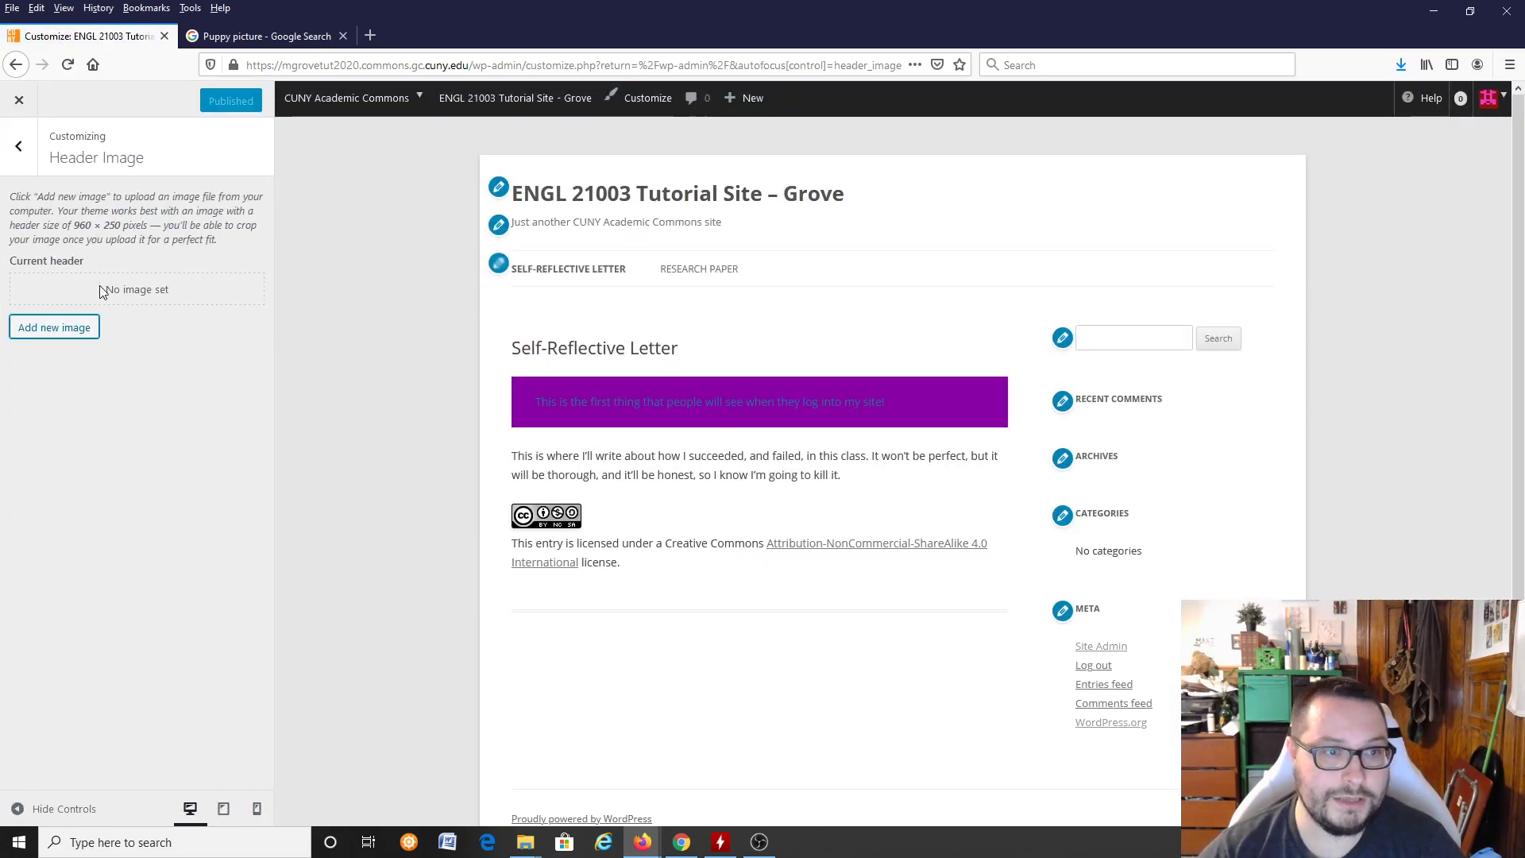
Step: Upload the desktop picture chihuahua-dog-puppy-cute-39317 as a new header image
click(55, 328)
click(785, 438)
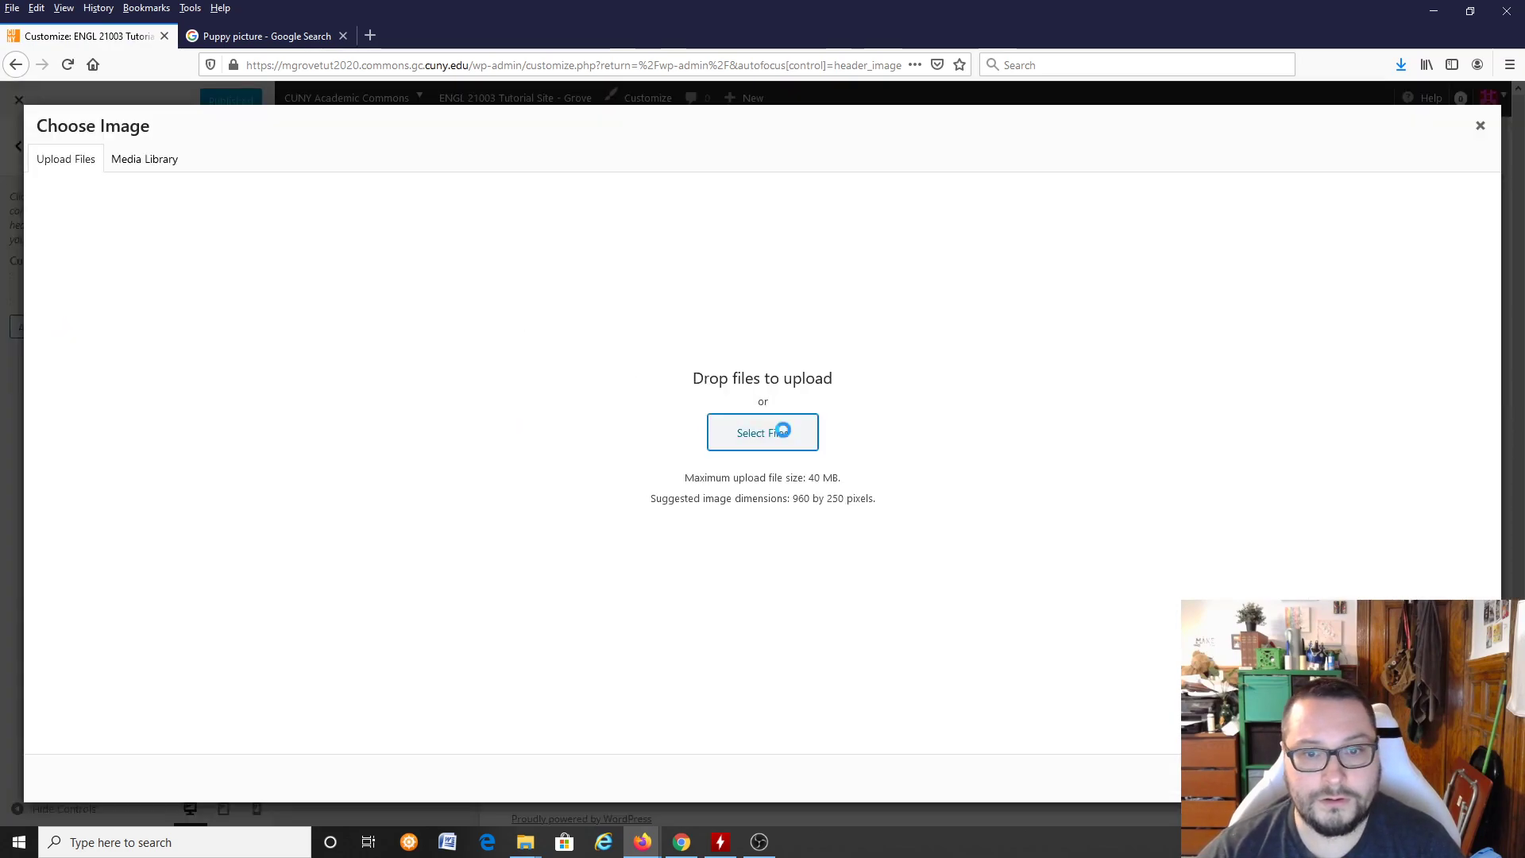
click(622, 349)
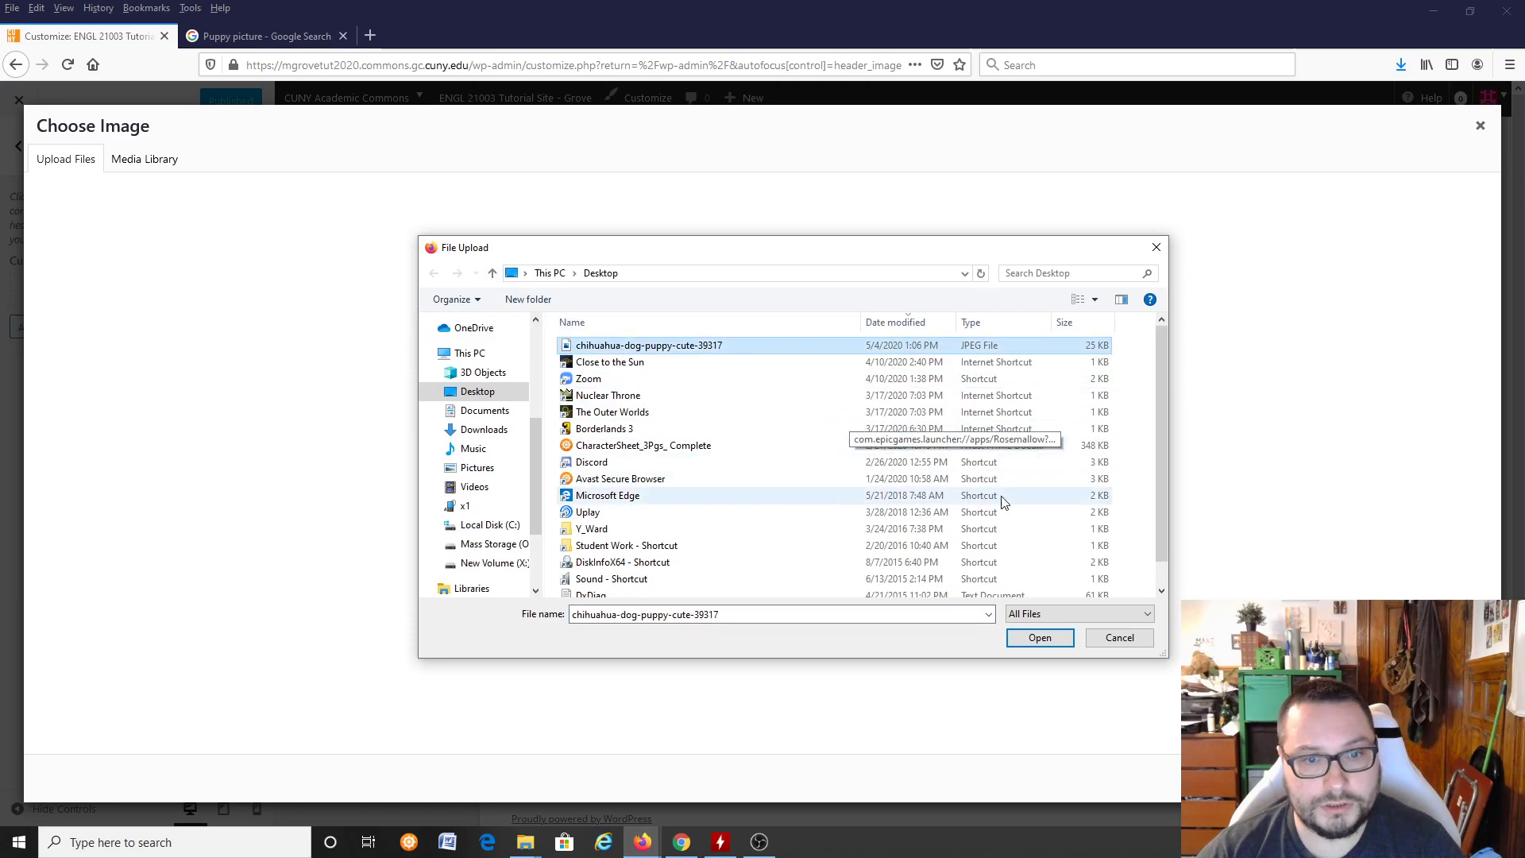
click(1021, 642)
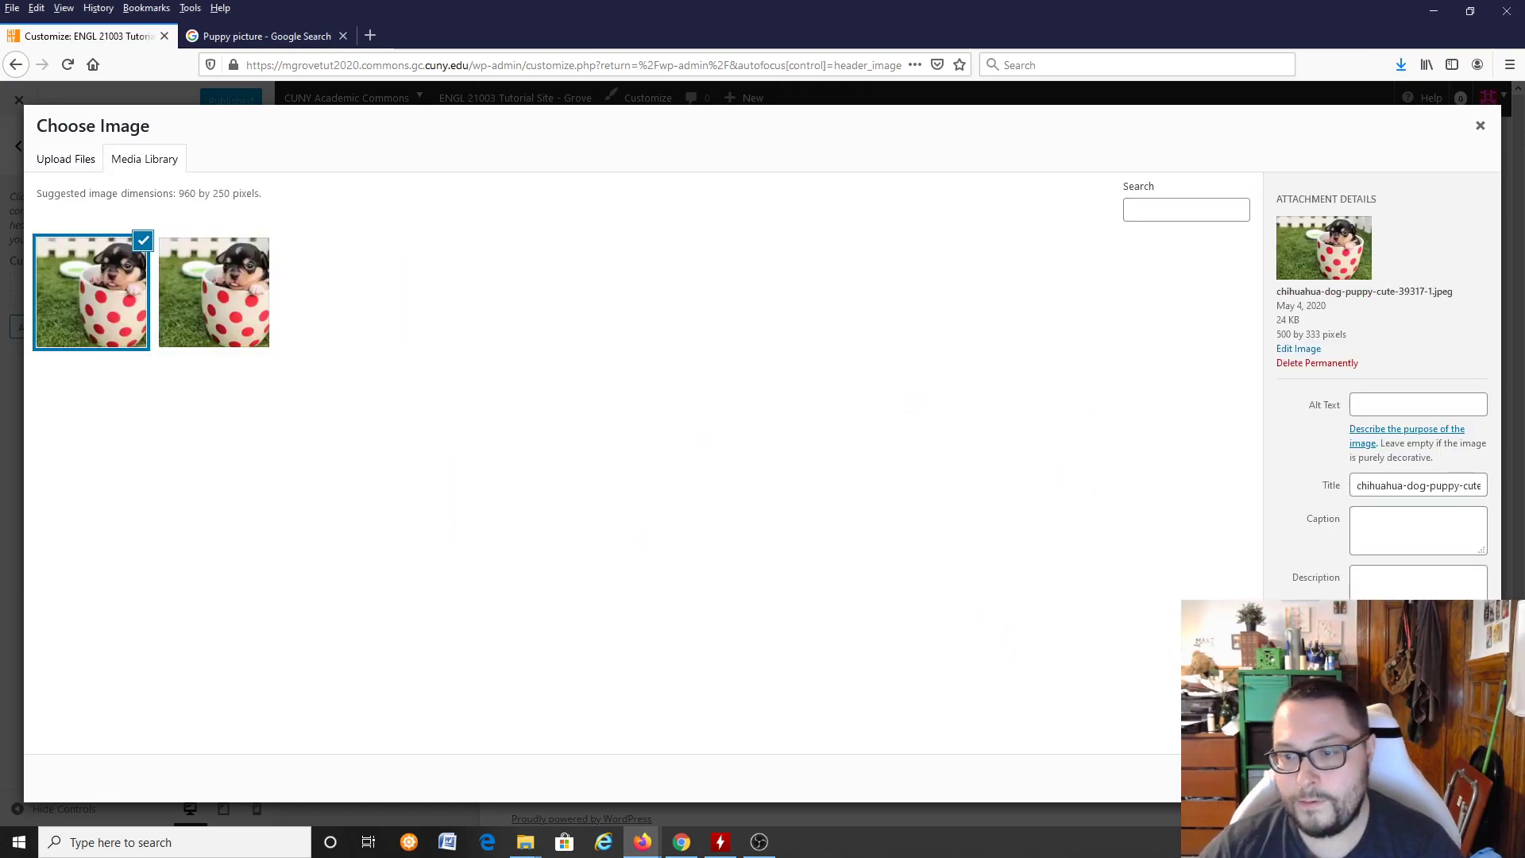
Step: Crop the header picture closely around the puppy's face and publish the new header
click(1439, 778)
drag(922, 200, 924, 226)
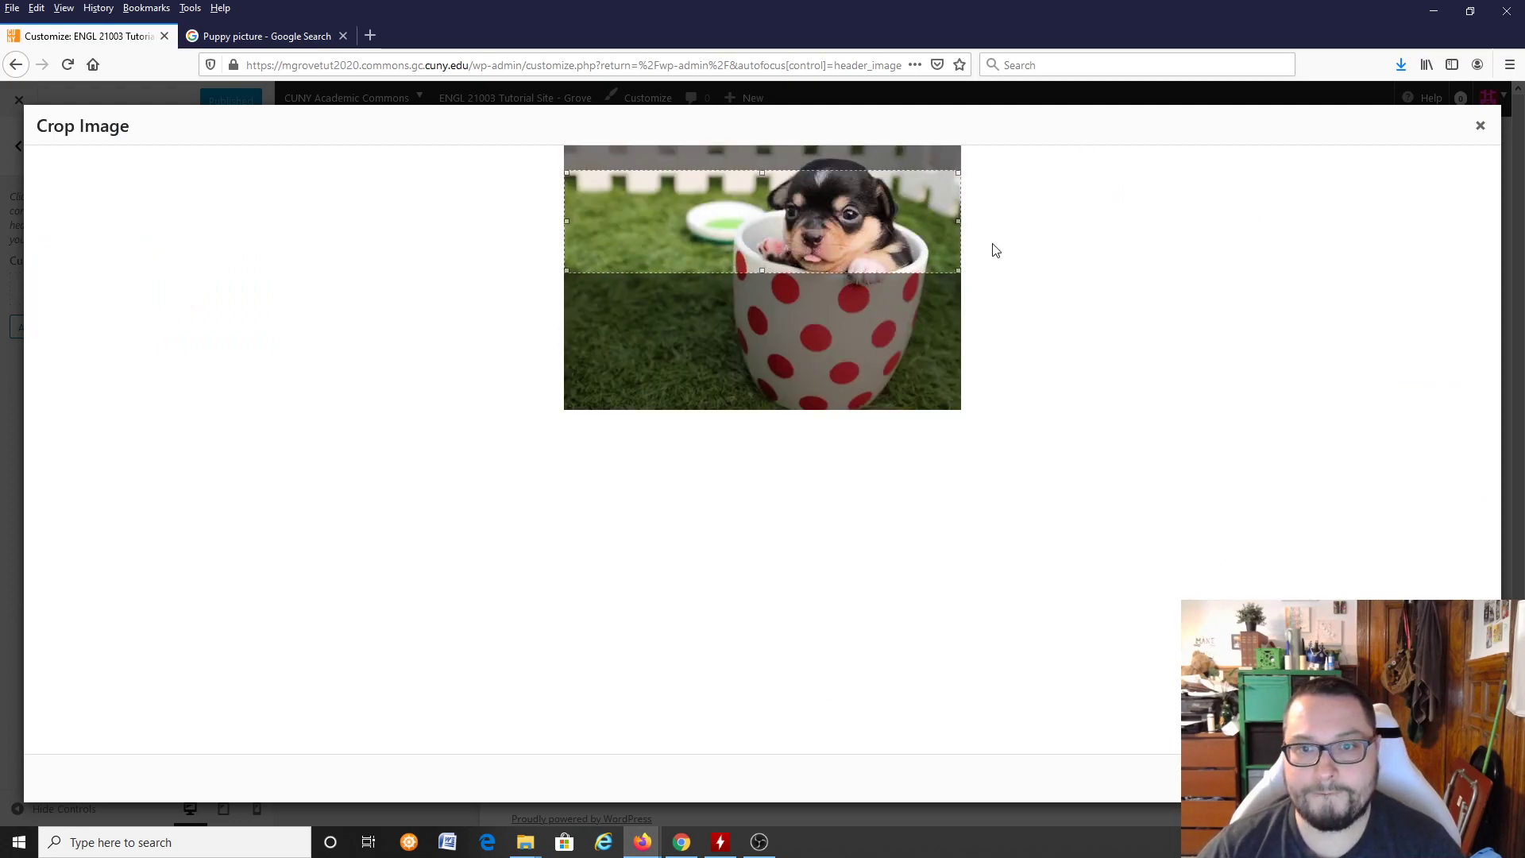
drag(566, 222, 702, 224)
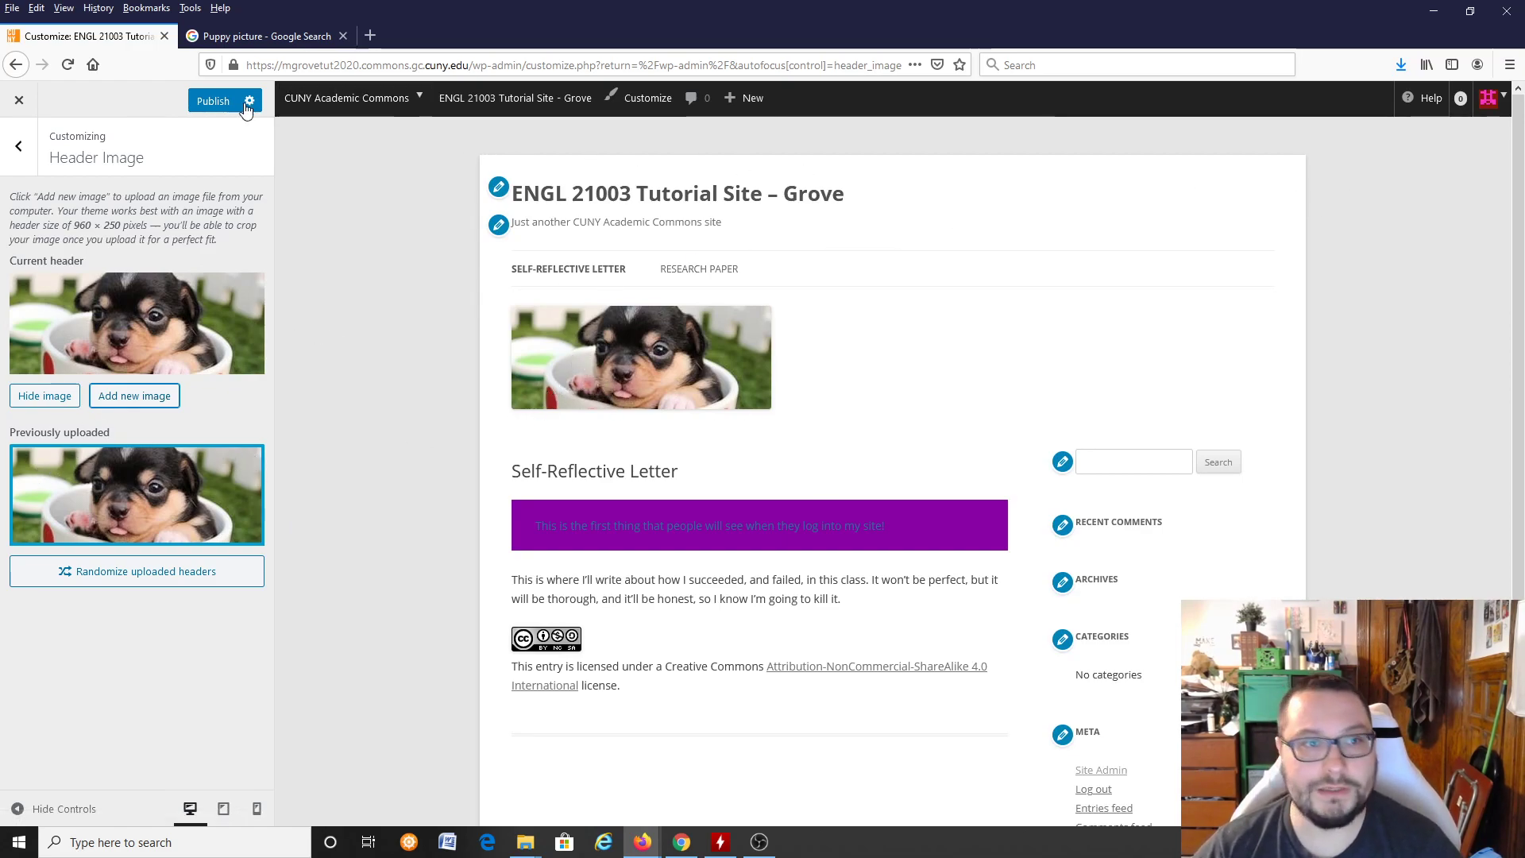
click(214, 103)
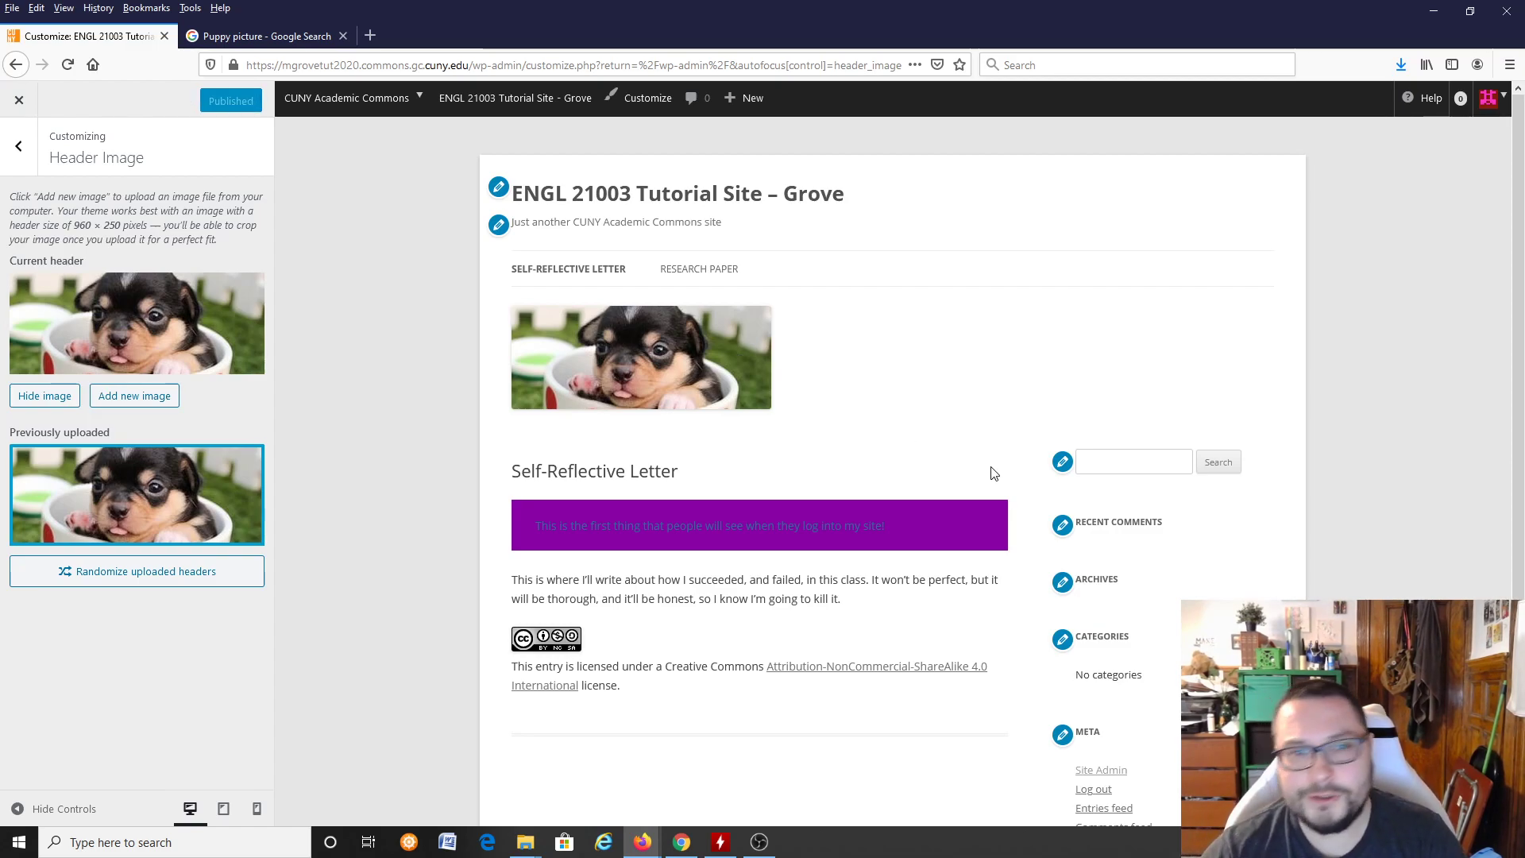
Step: Leave the header customization and reopen the Self-Reflective Letter page in the Block Editor
drag(866, 534, 908, 460)
click(908, 460)
click(11, 98)
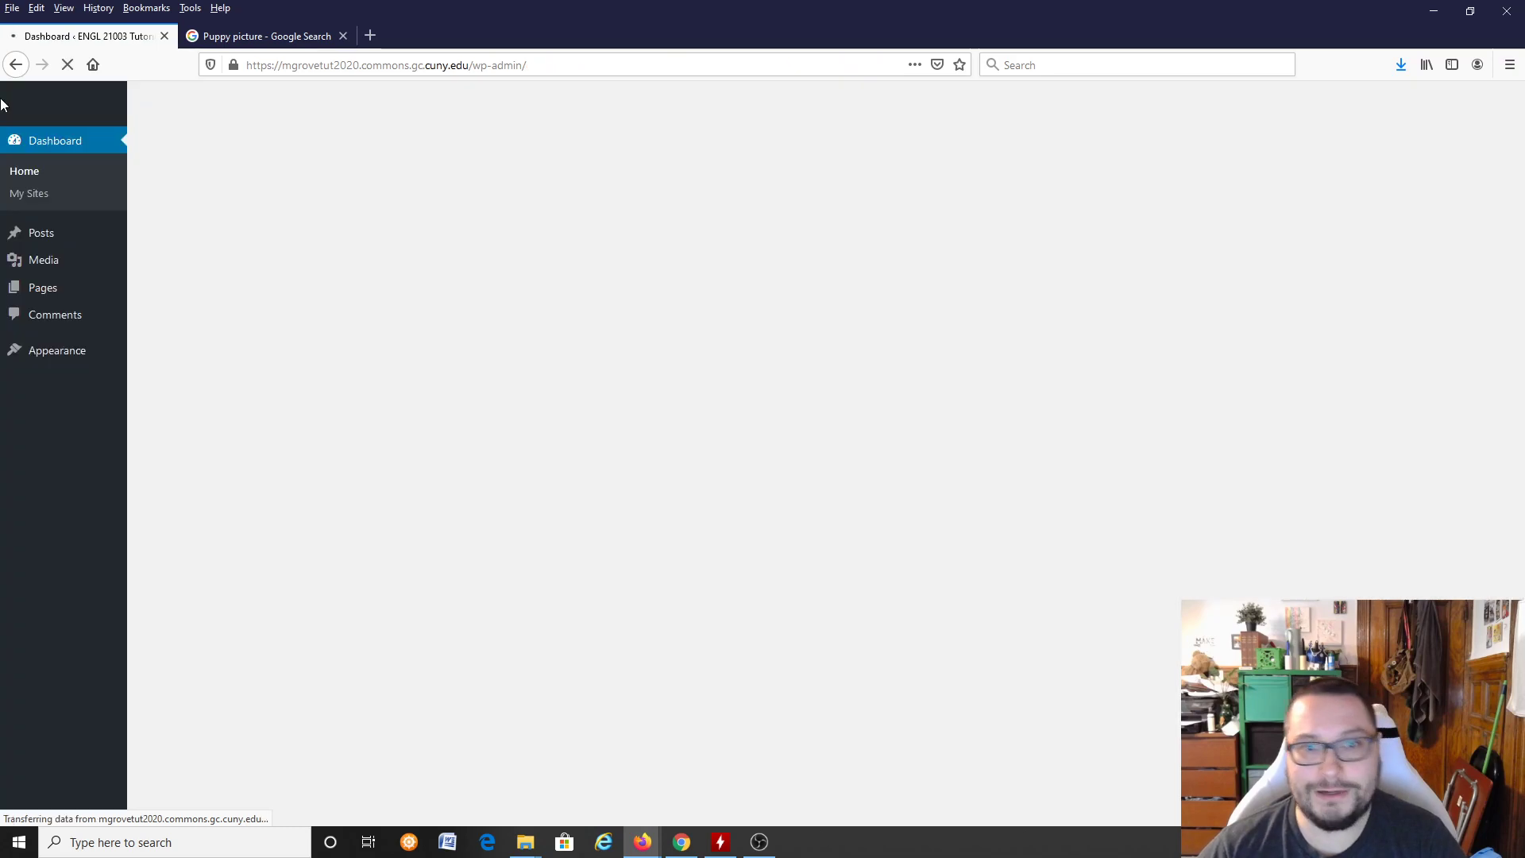
mouse_move(125, 290)
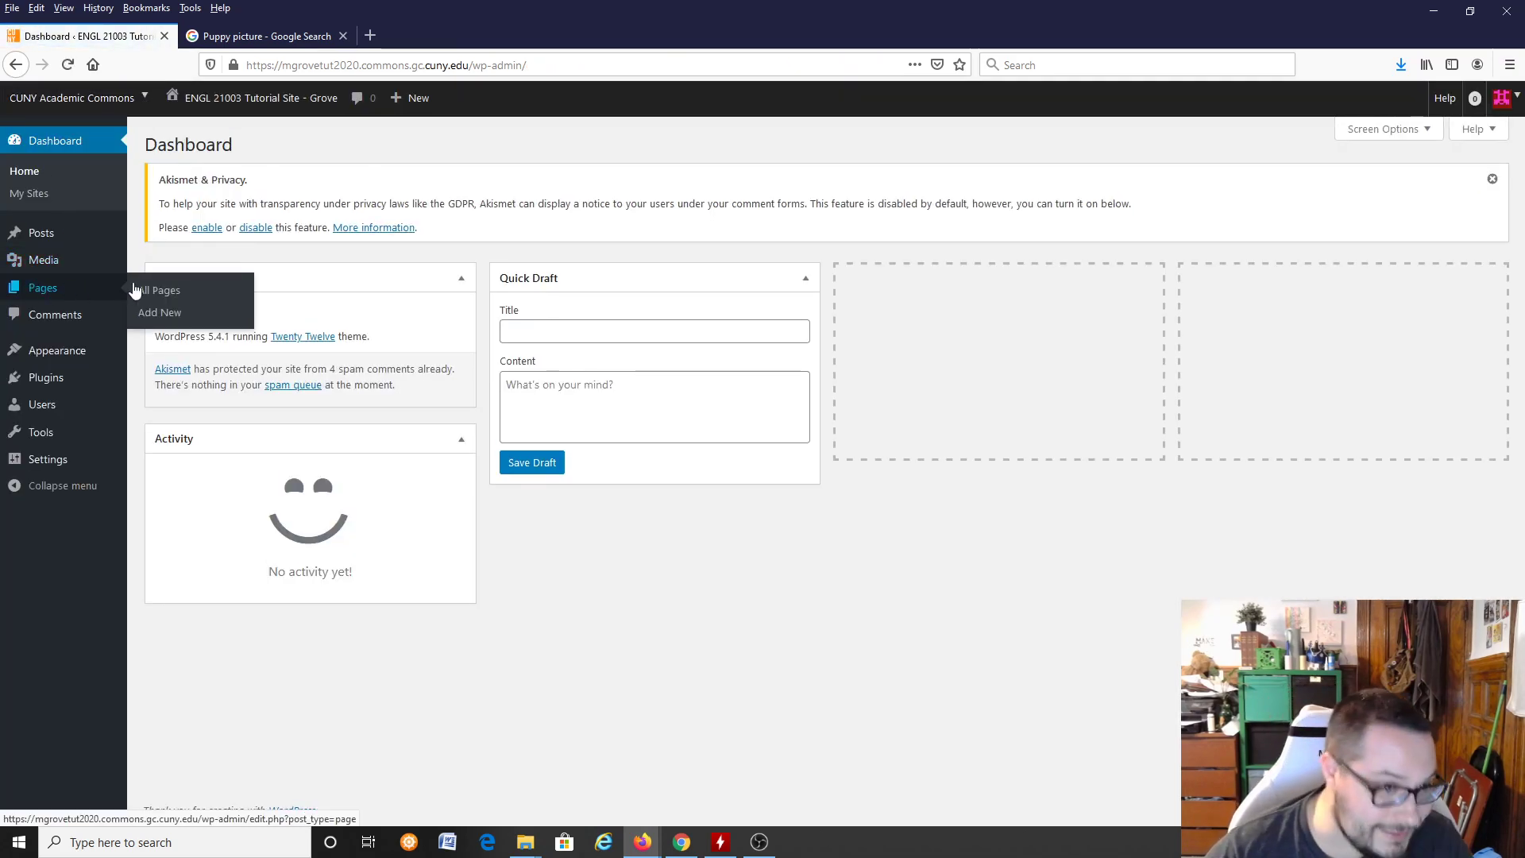
click(60, 293)
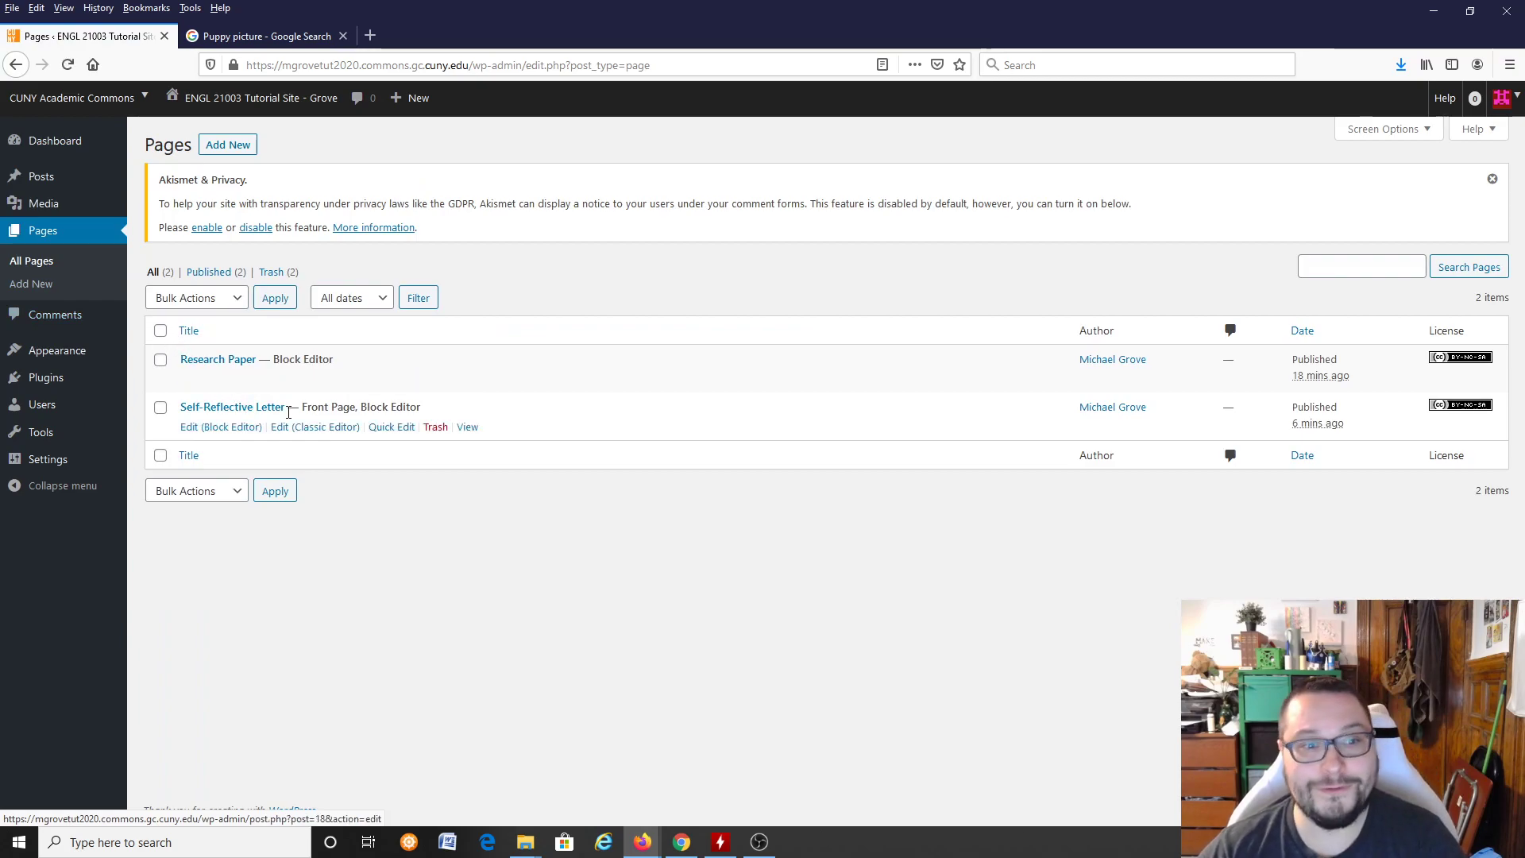
click(243, 429)
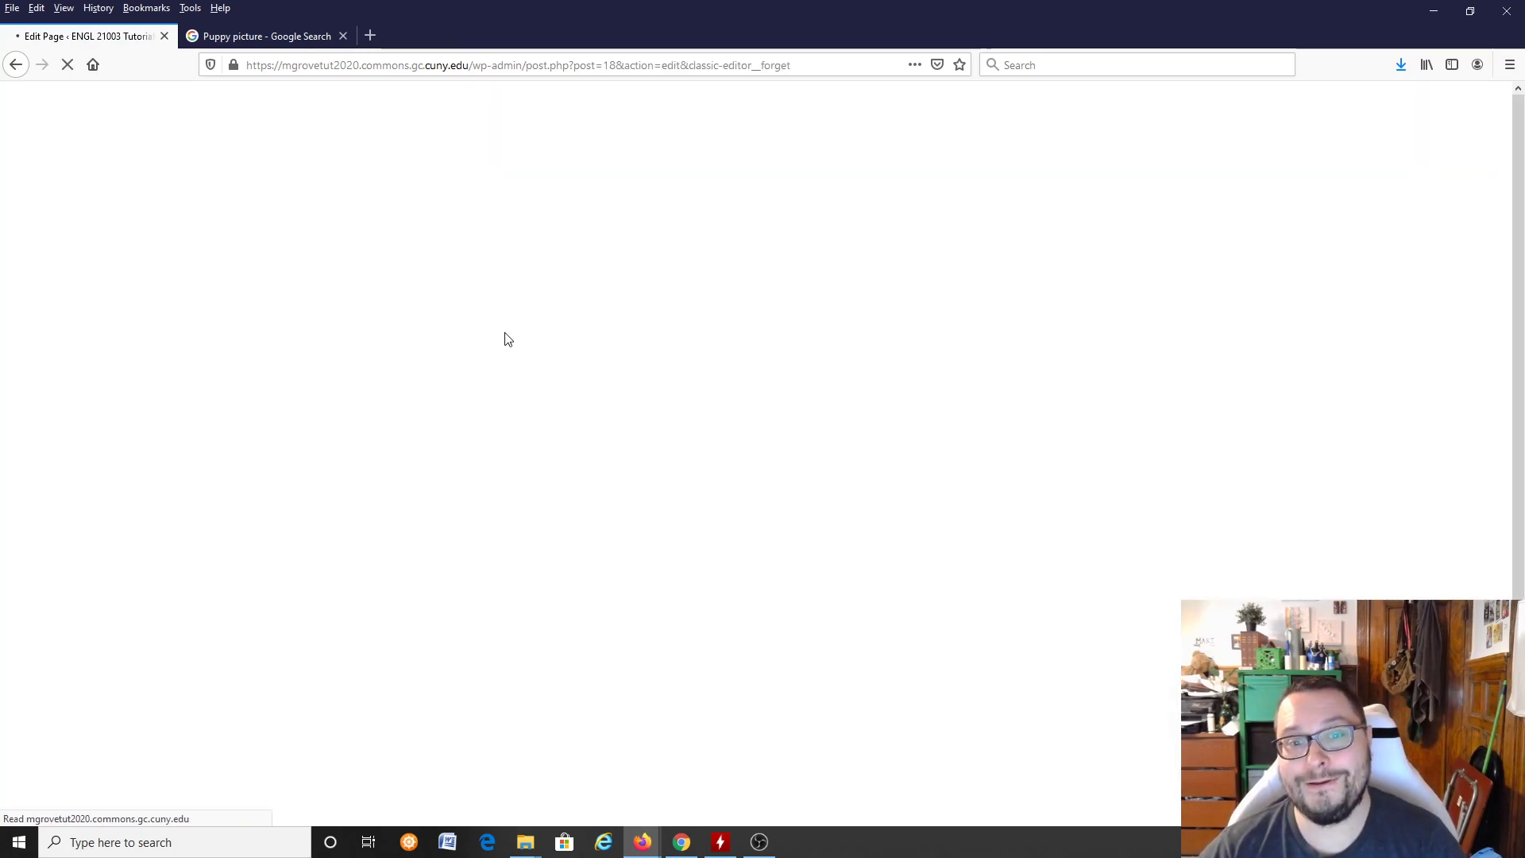
Step: Select the purple opening paragraph and examine the actions available for its block
click(669, 283)
triple_click(966, 305)
click(934, 301)
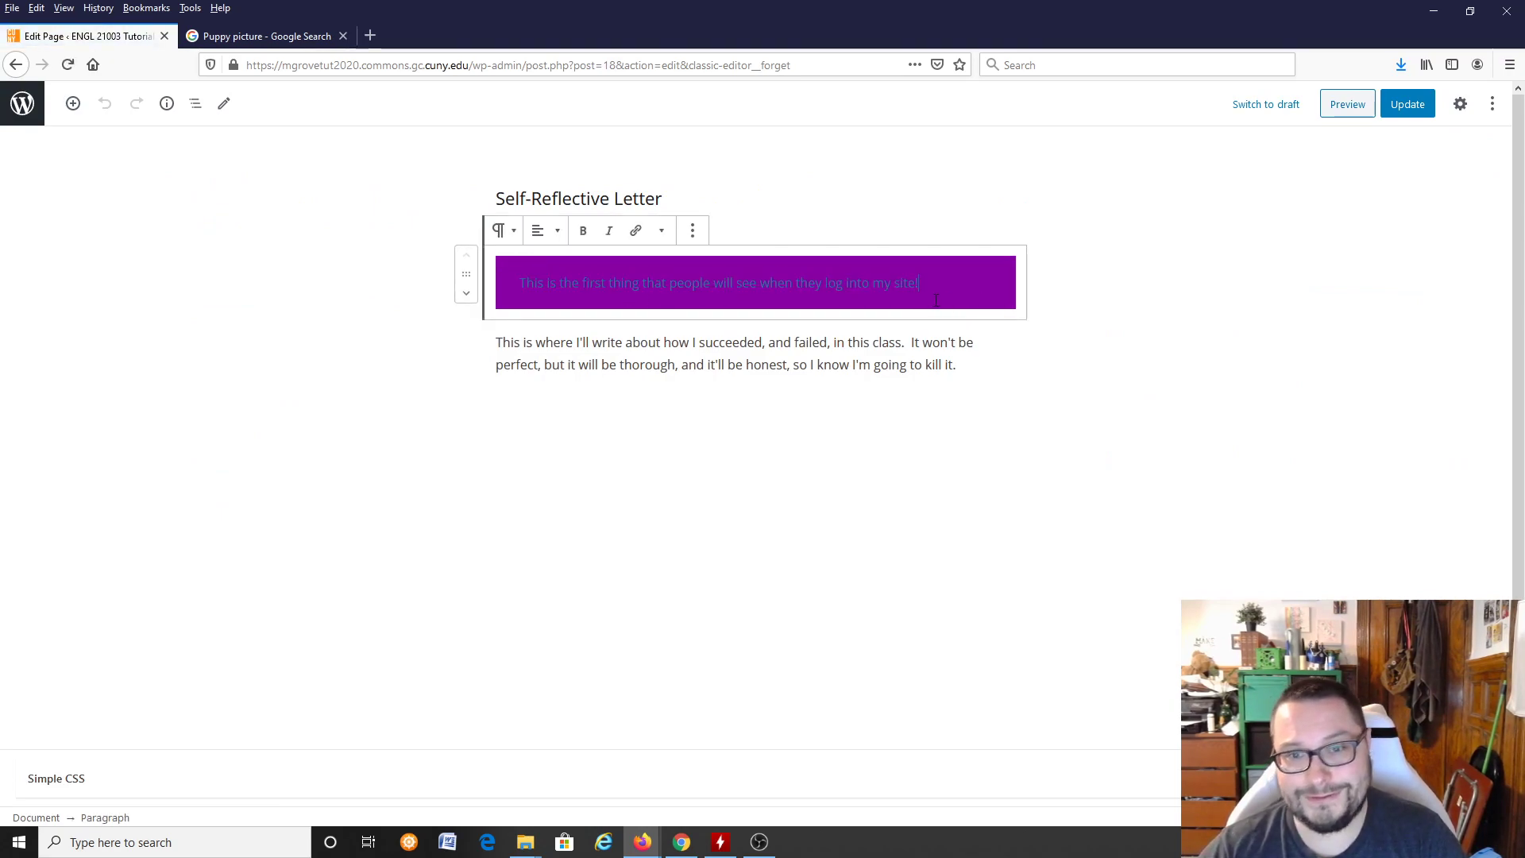
click(696, 236)
click(696, 235)
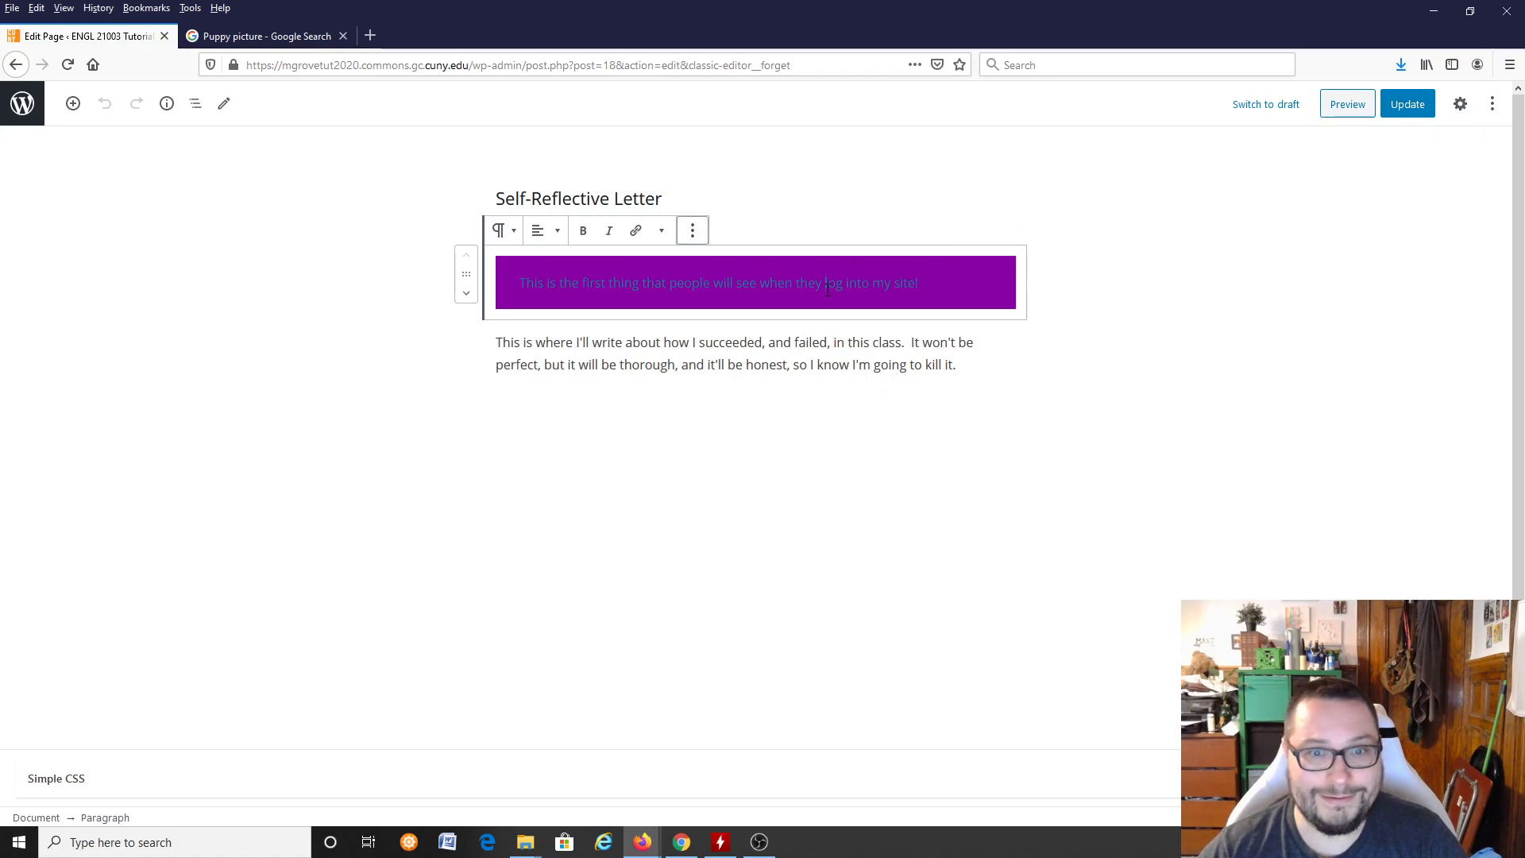
click(690, 230)
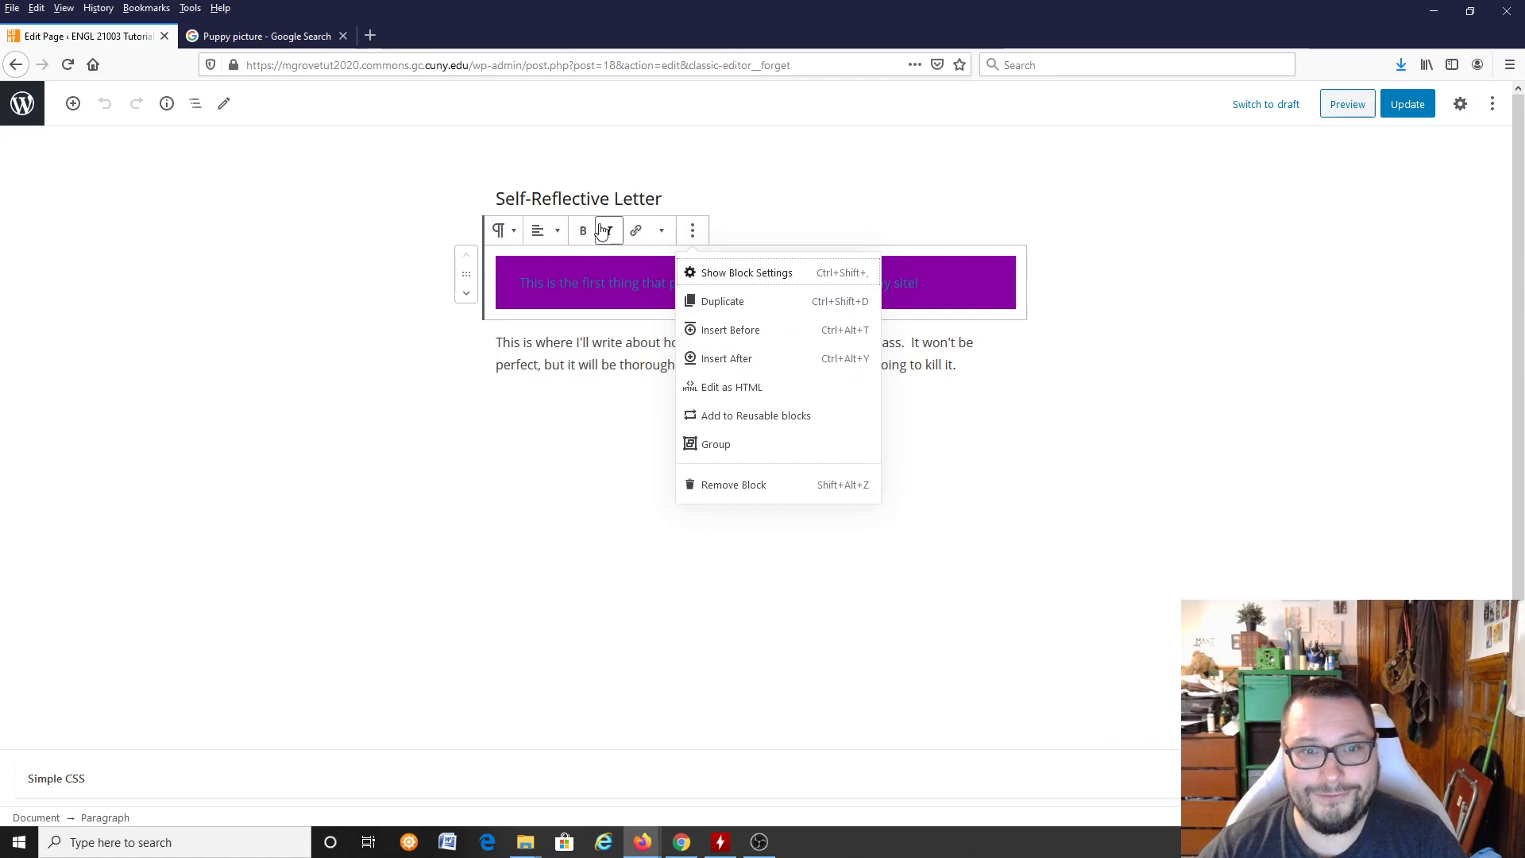
click(947, 299)
click(943, 365)
click(818, 283)
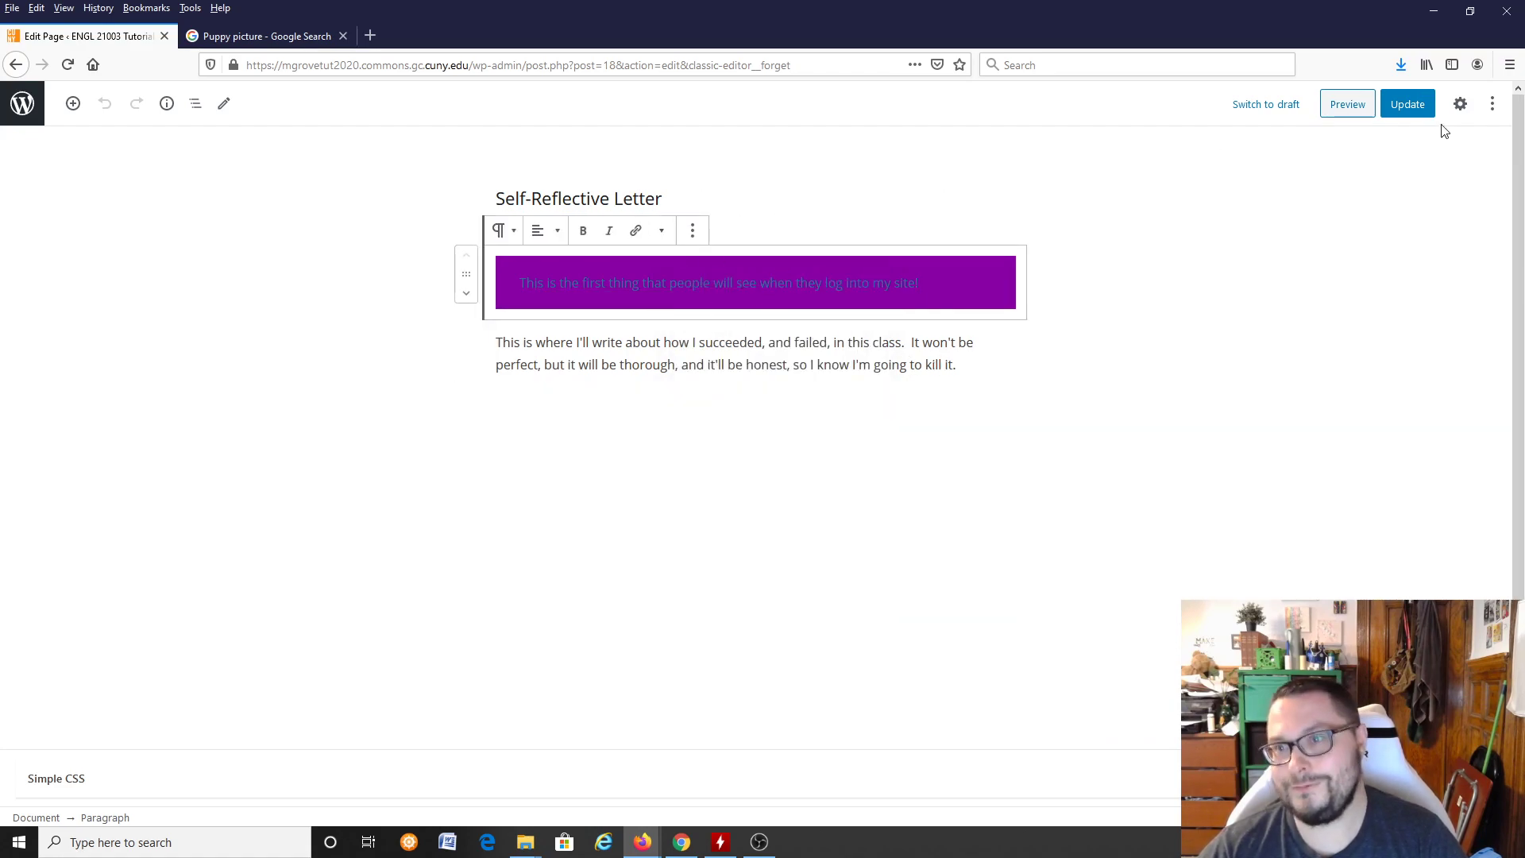
Step: Review the editor's view and tool options, and look through the block types in the Block Manager
click(1493, 105)
click(1496, 108)
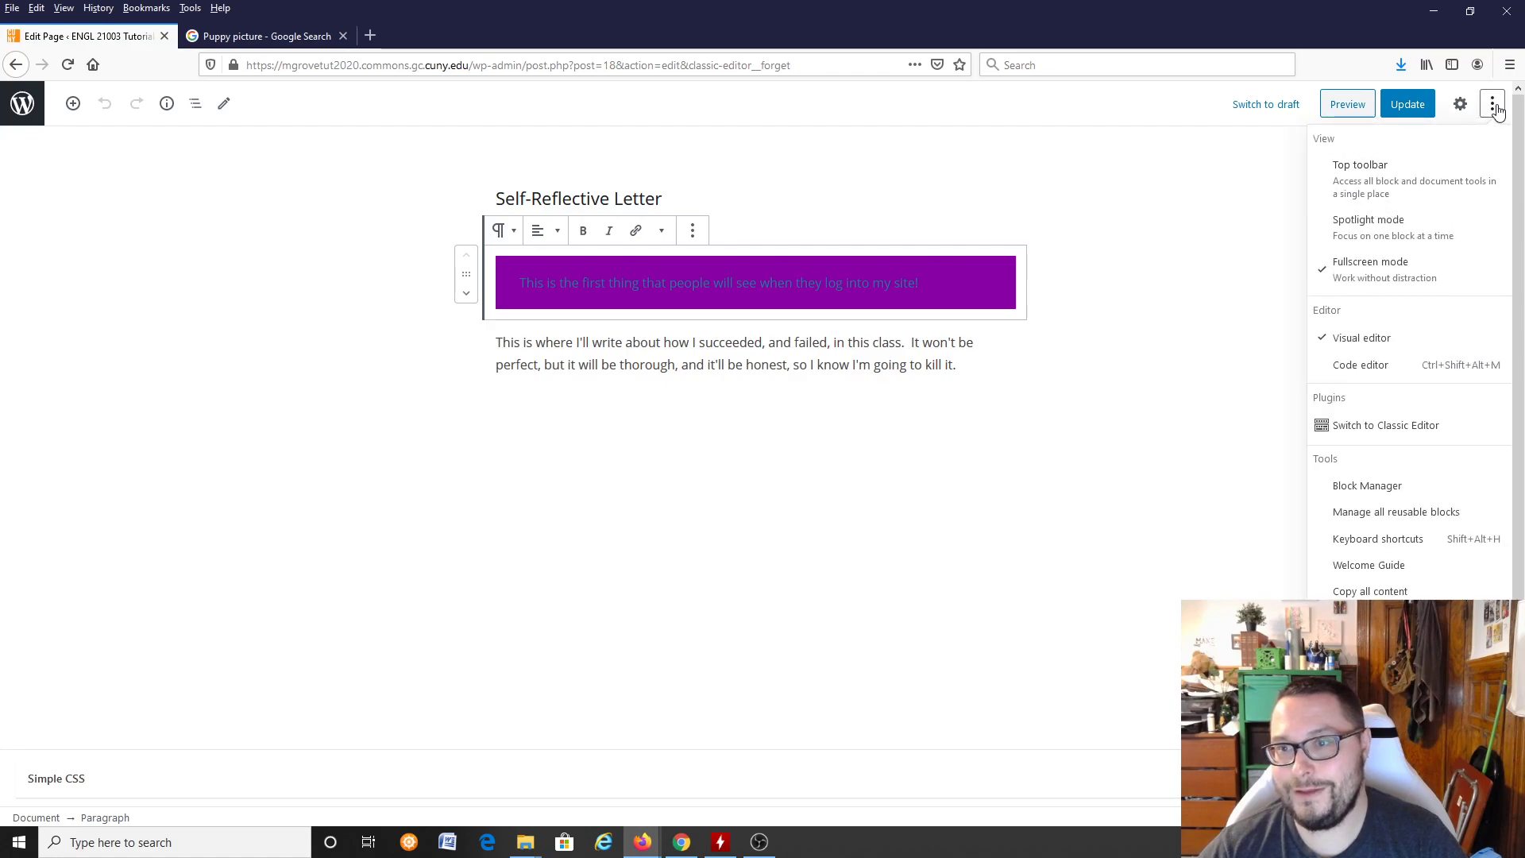
click(1499, 108)
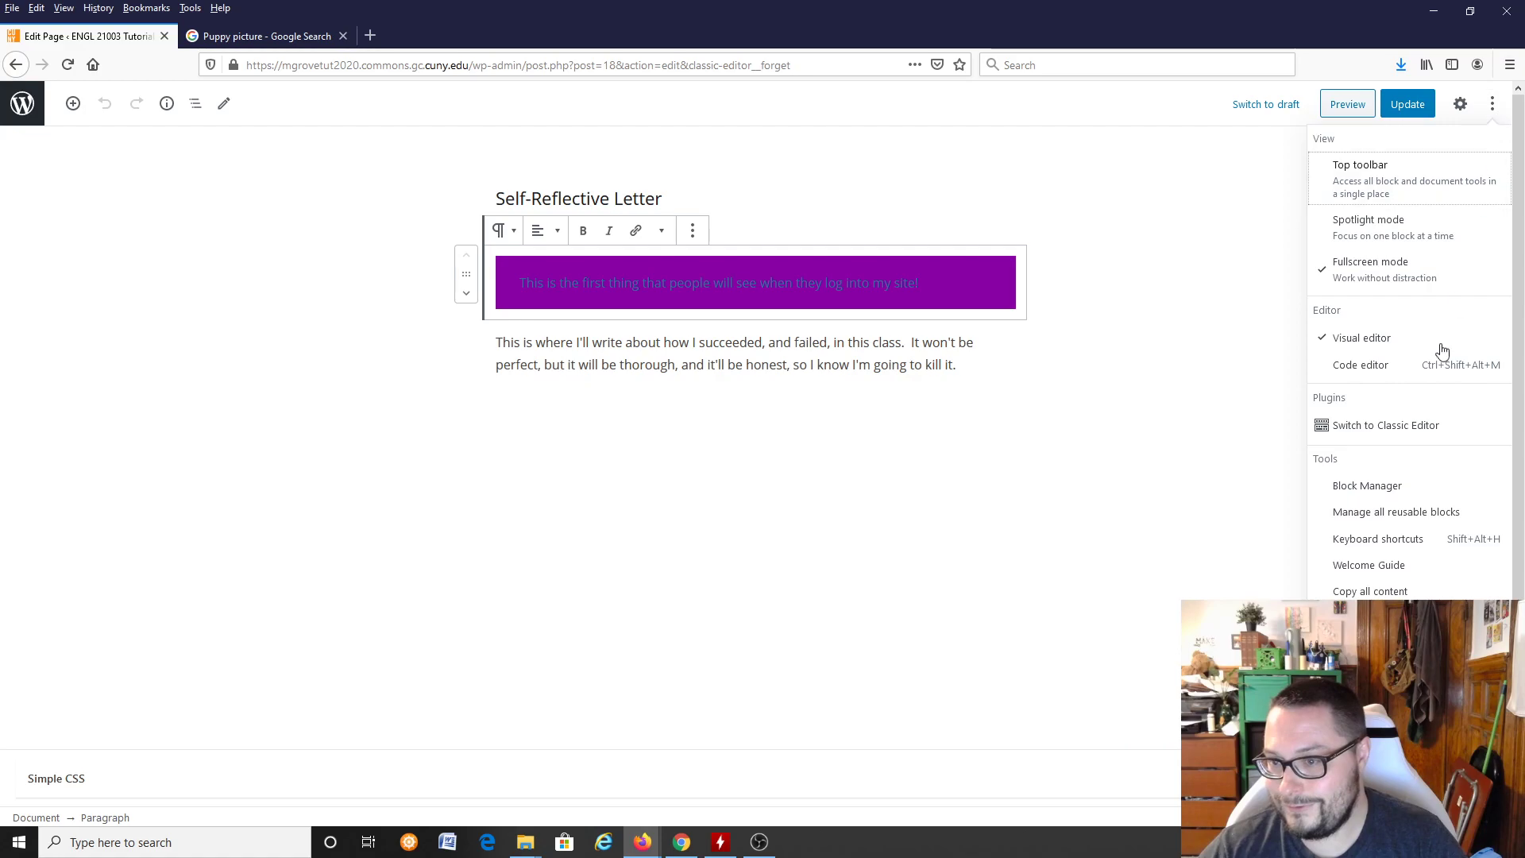
click(1394, 491)
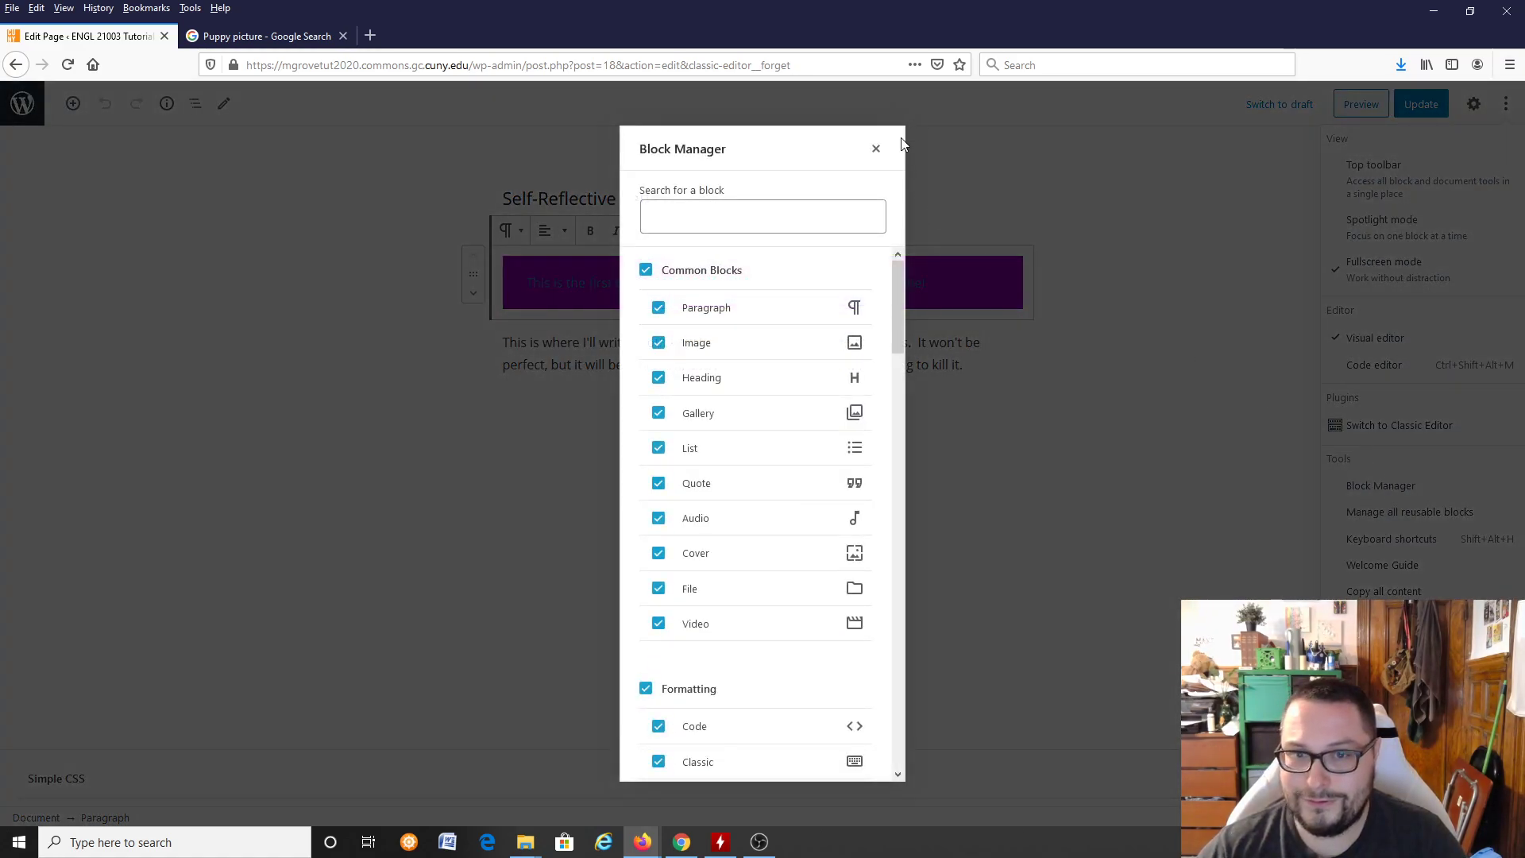
click(876, 149)
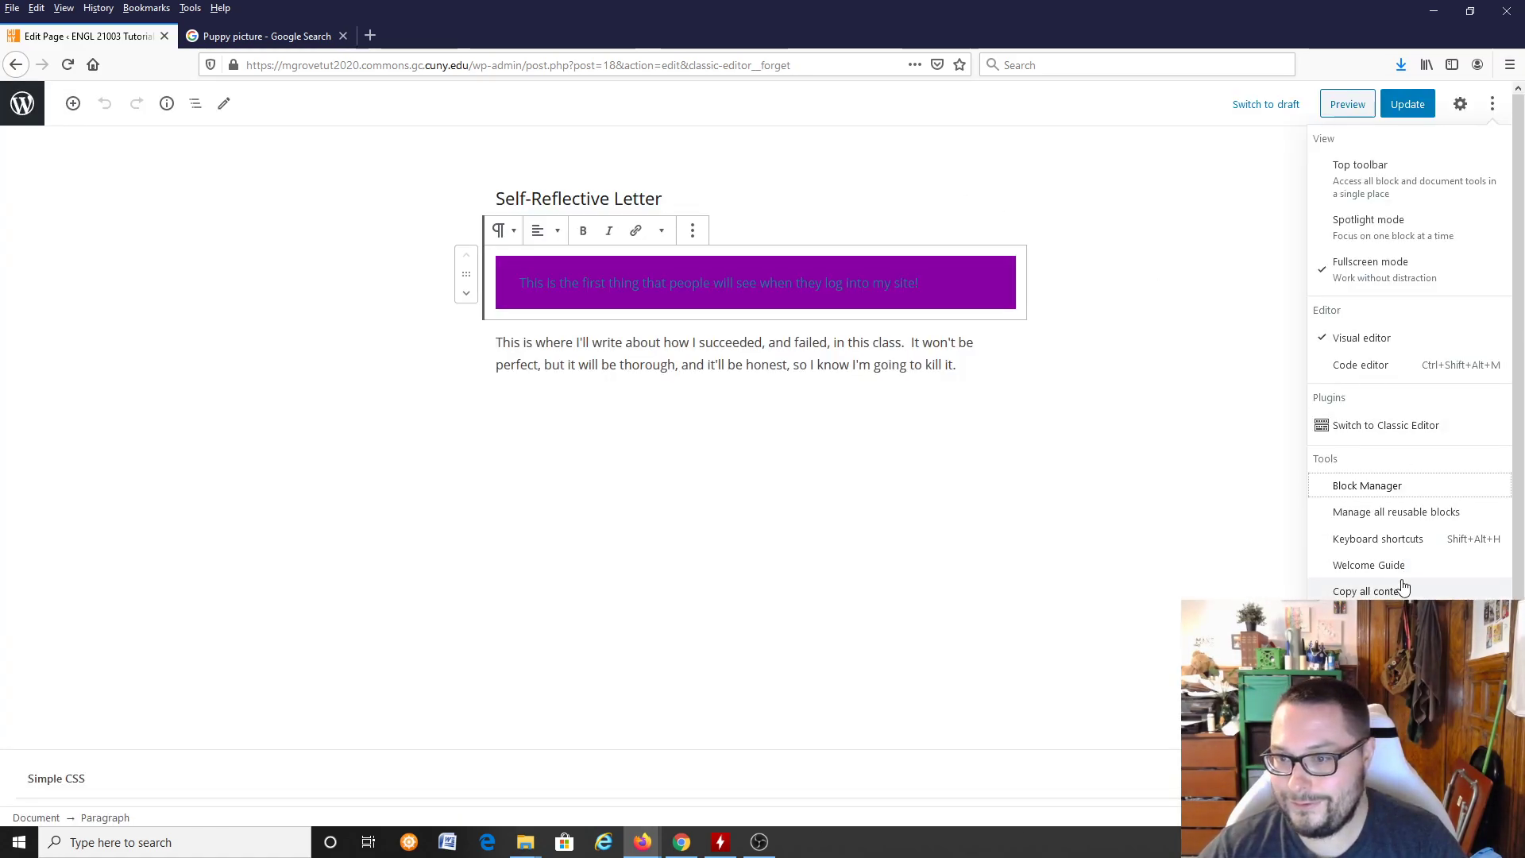
Step: Try the Top toolbar and Spotlight mode views, switching each one off again
click(1394, 184)
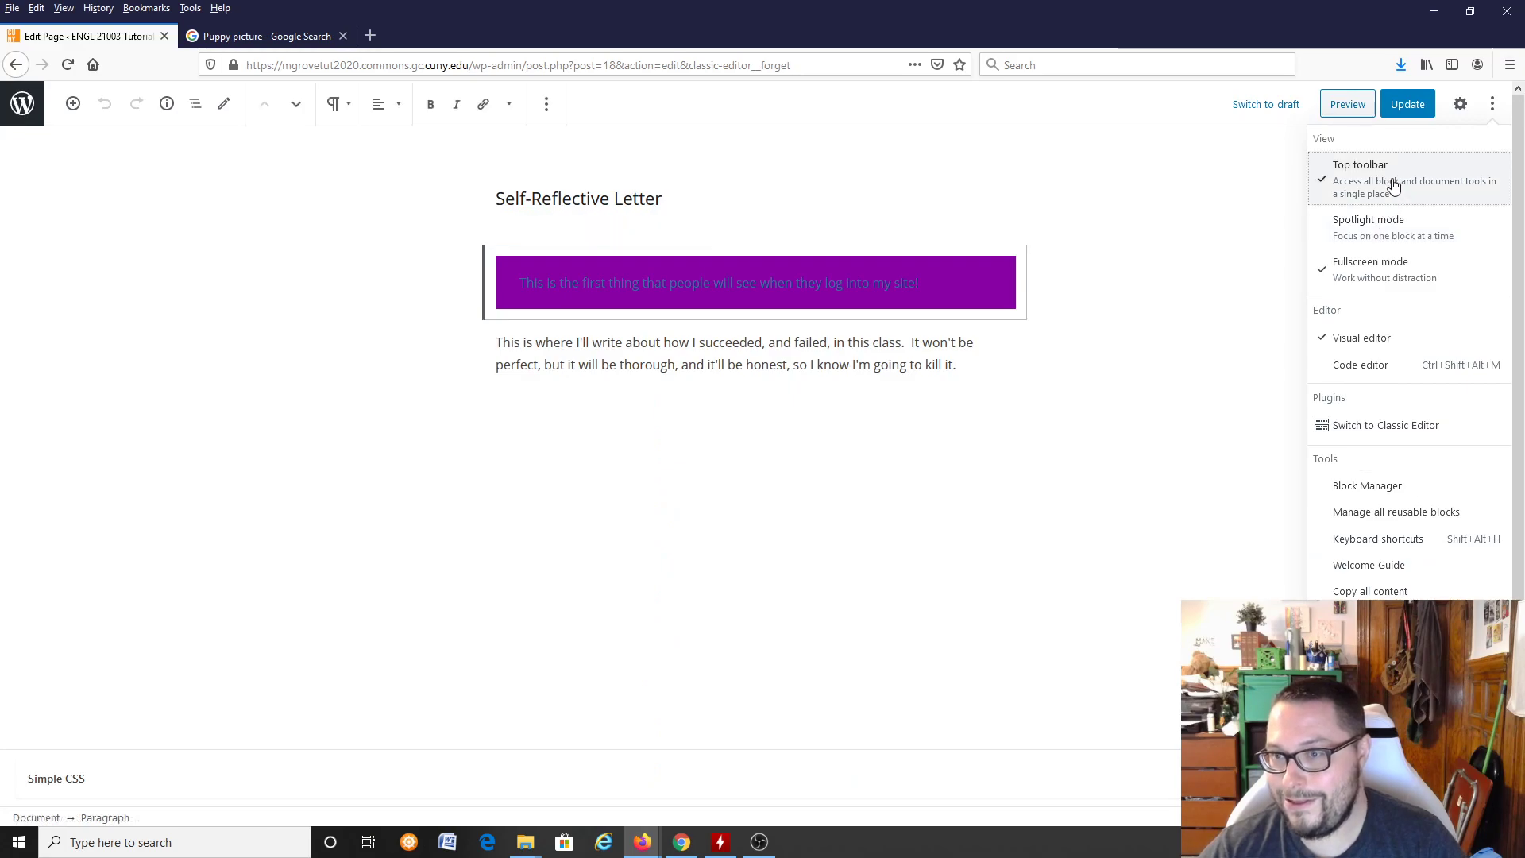
click(1393, 185)
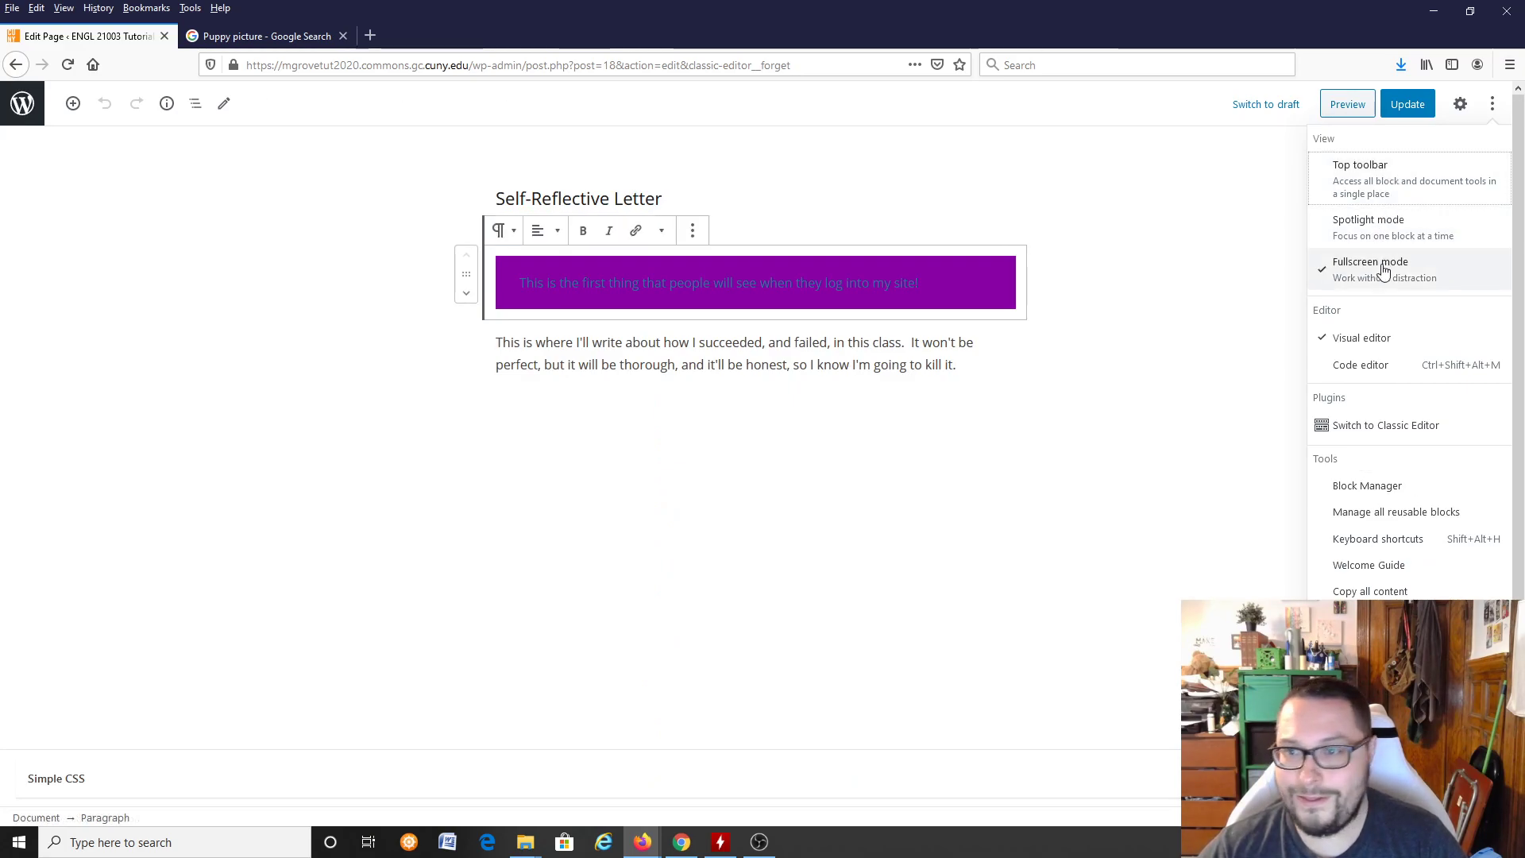
click(1392, 238)
click(1390, 242)
Step: Examine the editor's general and panel display options, and check the block editing tool choices
click(1396, 628)
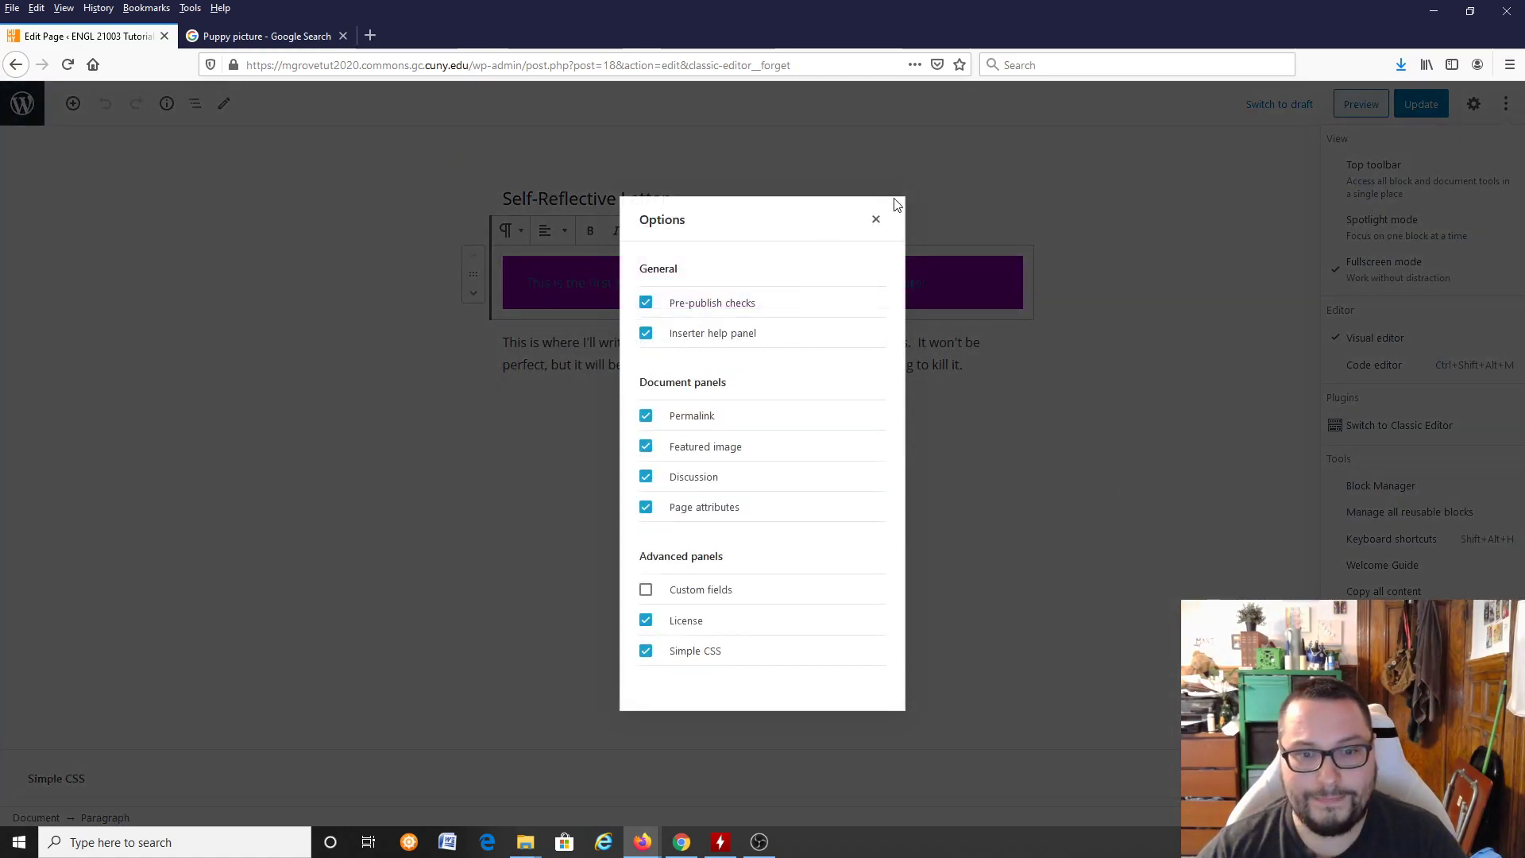
click(873, 220)
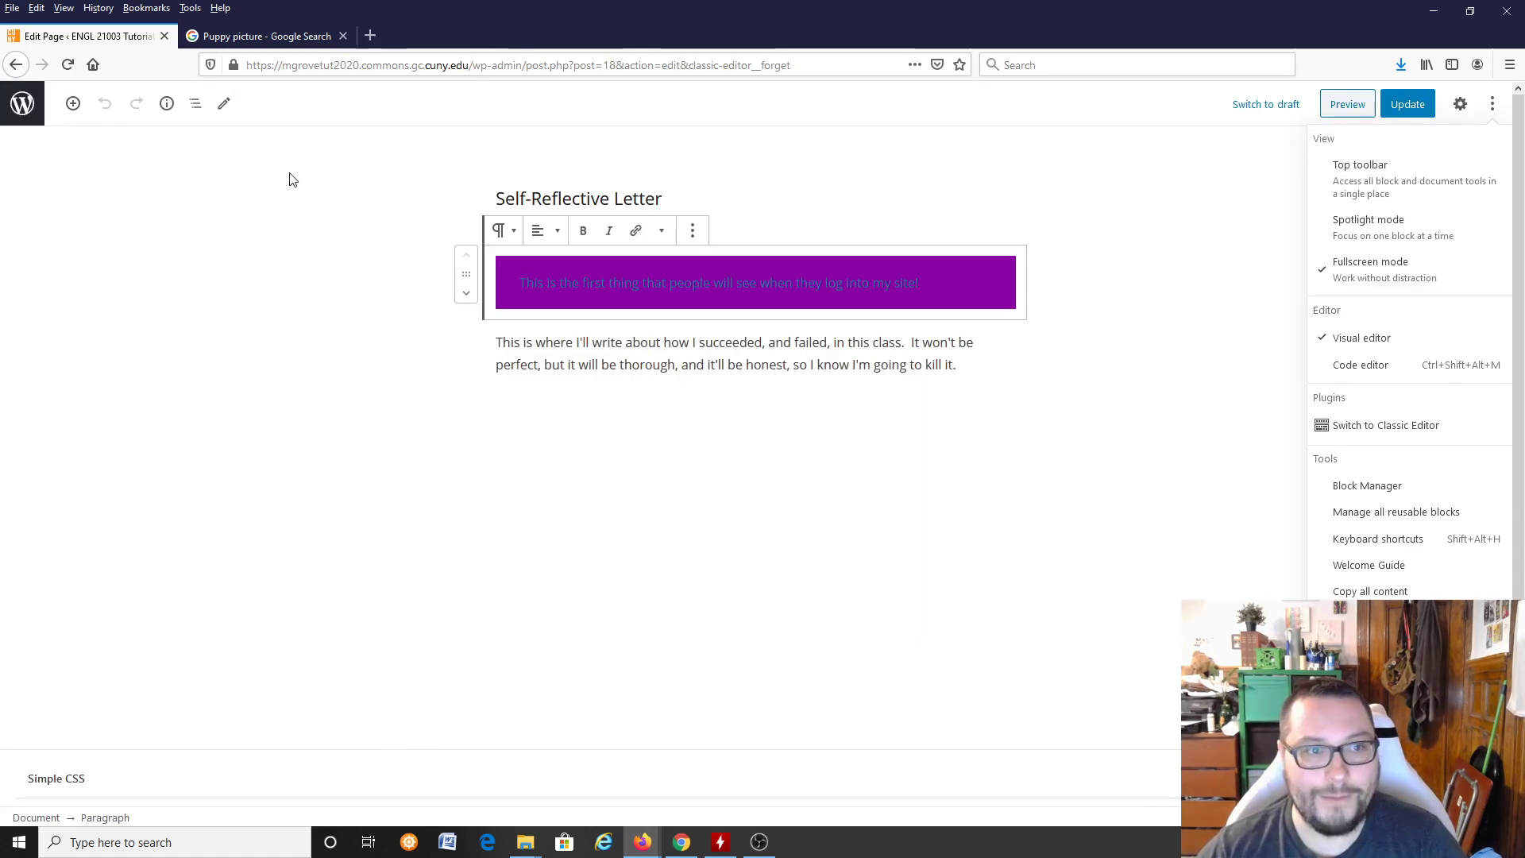
click(226, 105)
click(315, 135)
right_click(836, 278)
key(Escape)
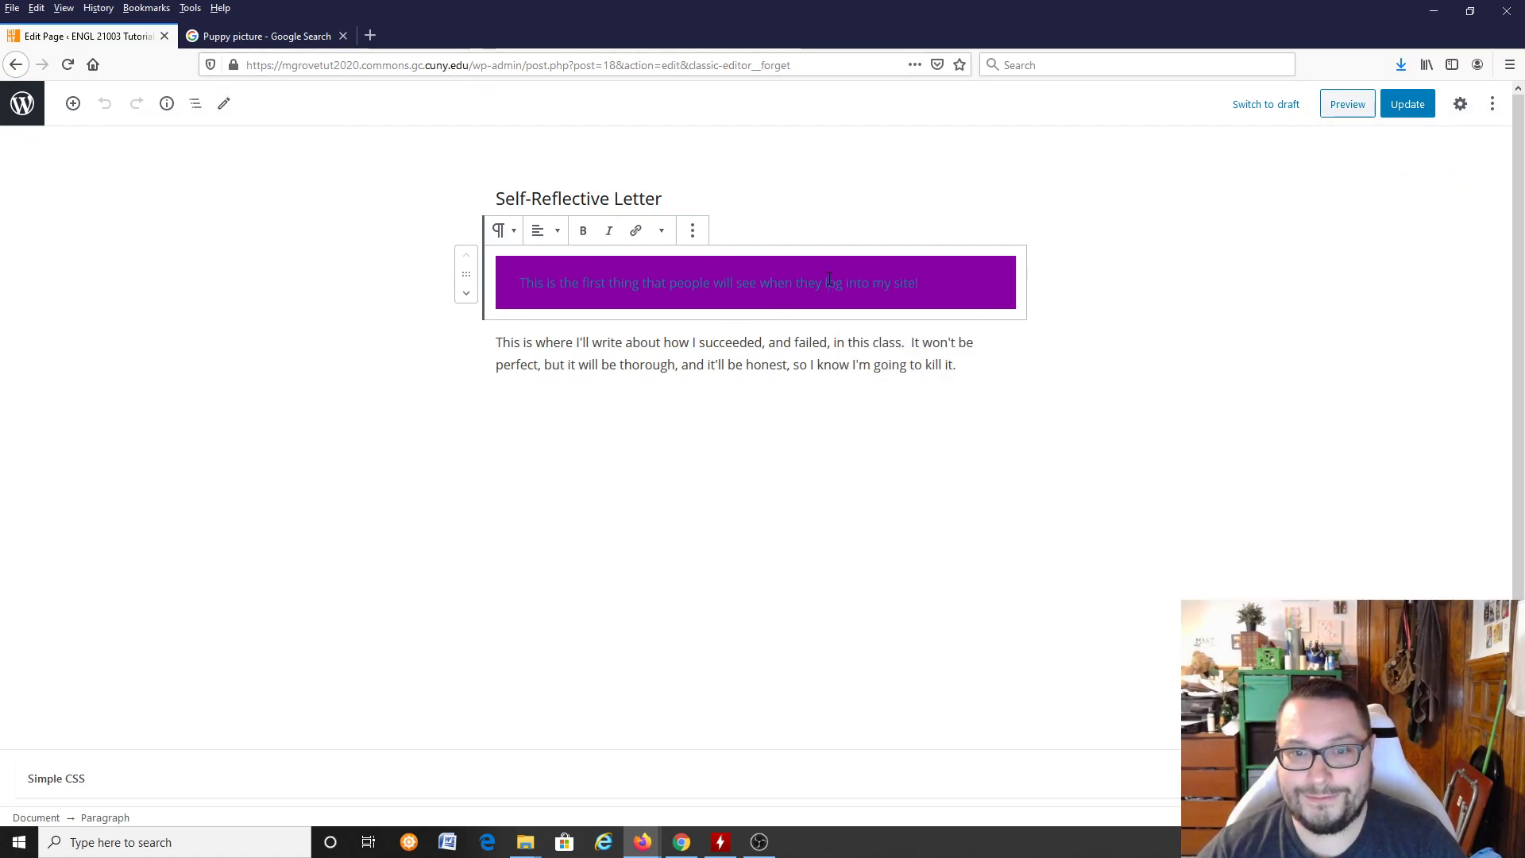
Step: Leave the block editor without unpublishing the page, and open Self-Reflective Letter in the Classic Editor
click(1273, 102)
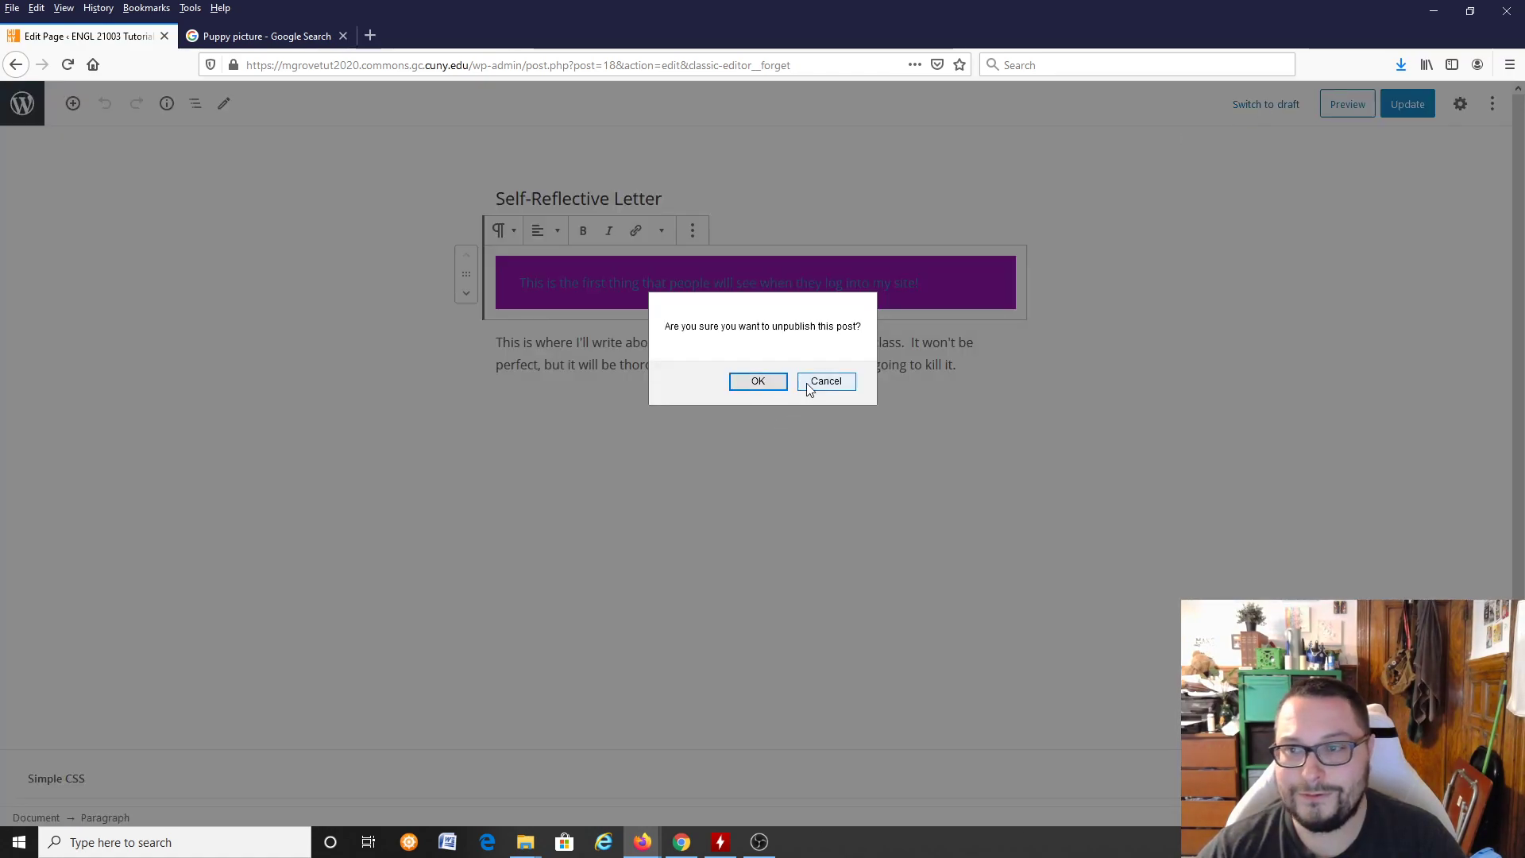
click(826, 381)
click(16, 107)
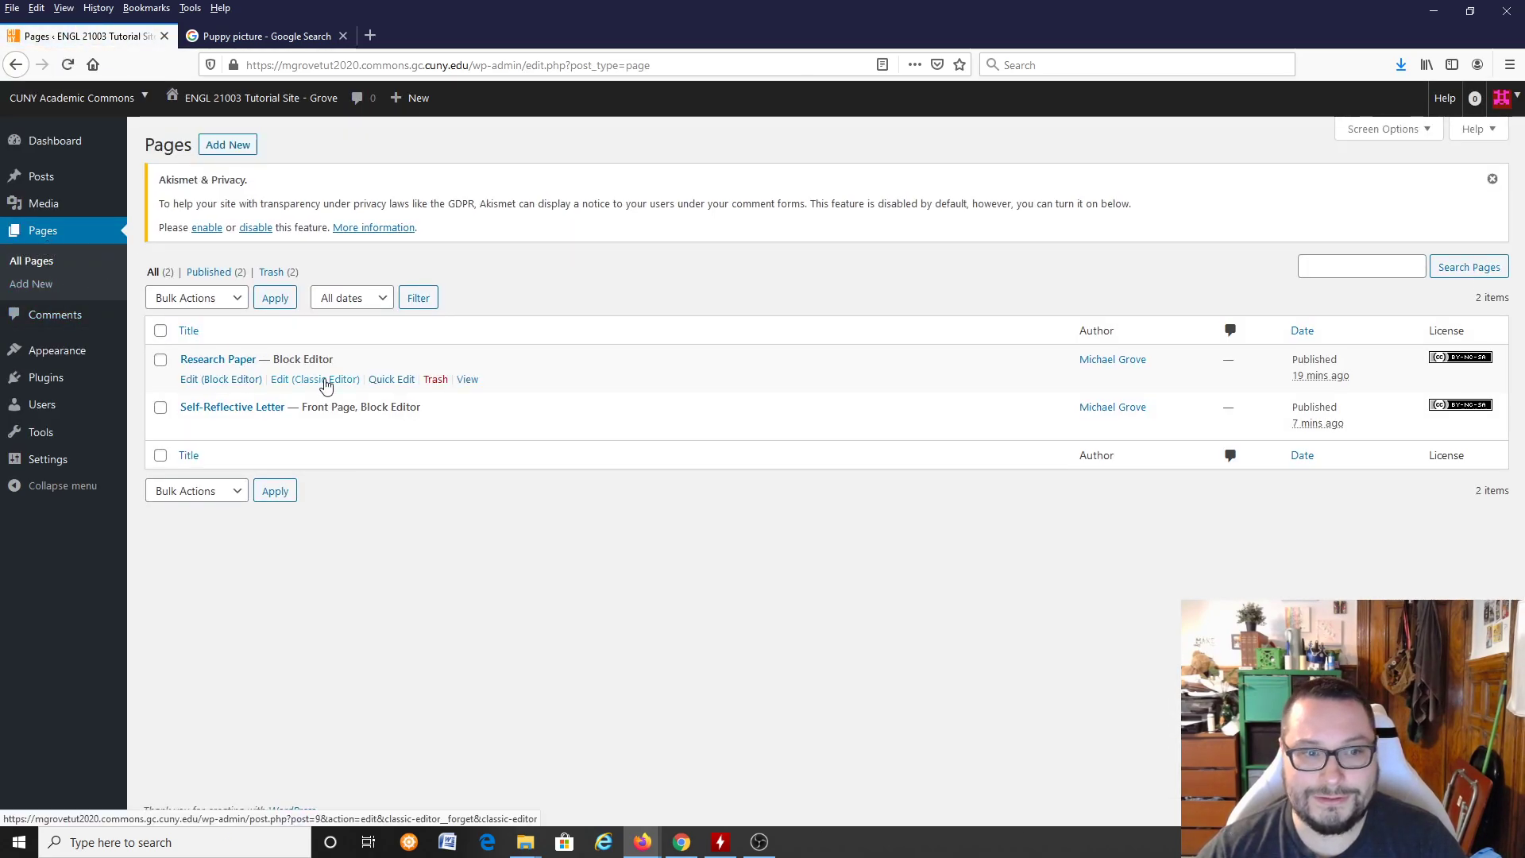
click(303, 427)
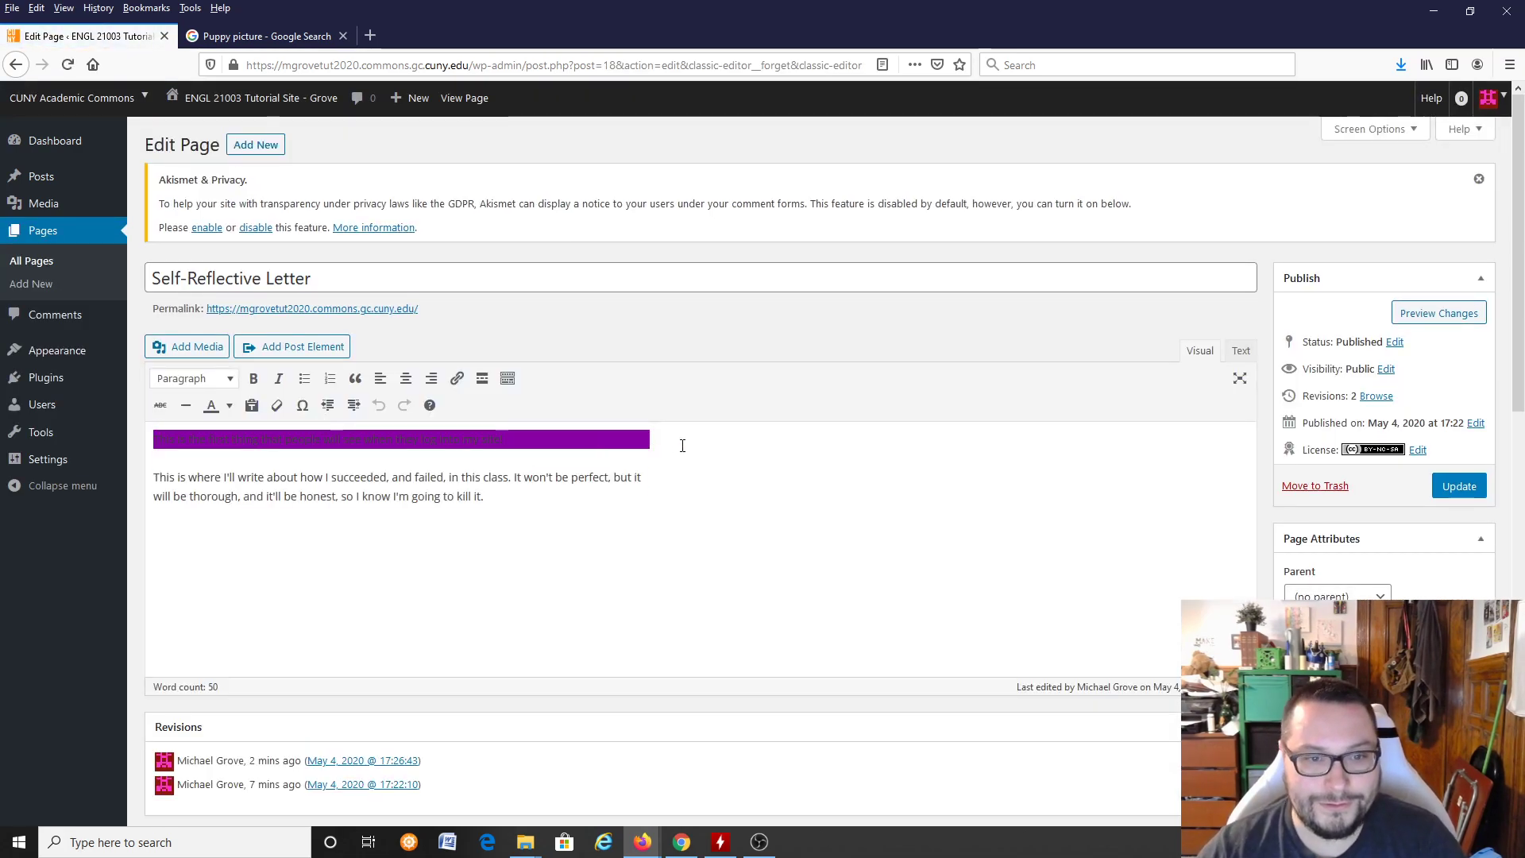
Step: Set the text color of the whole Self-Reflective Letter body to black
key(ctrl+a)
scroll(606, 569, down, 3)
scroll(435, 420, up, 3)
scroll(495, 482, down, 1)
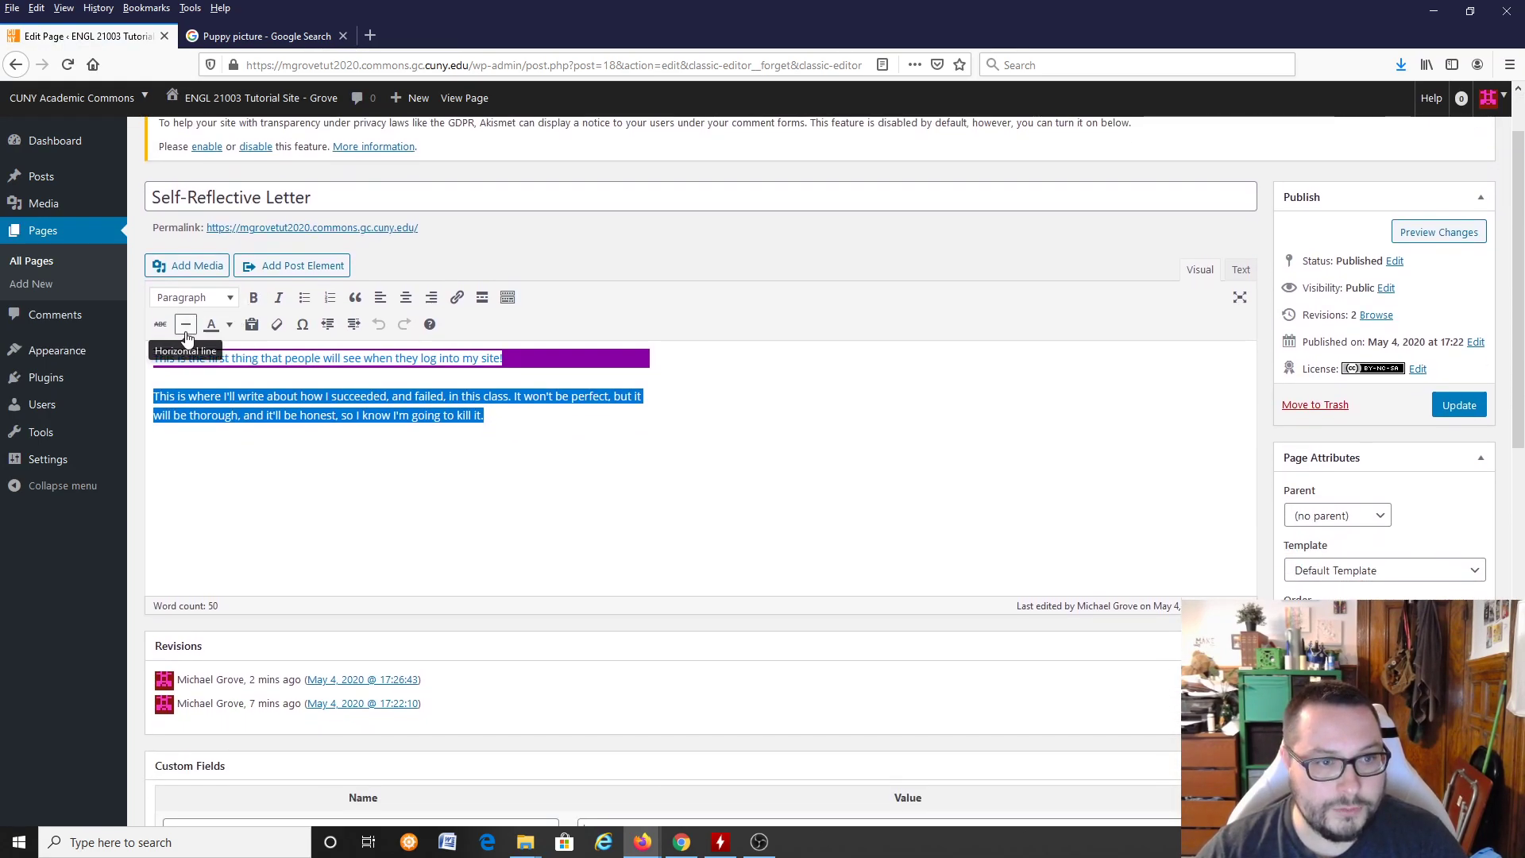
click(230, 324)
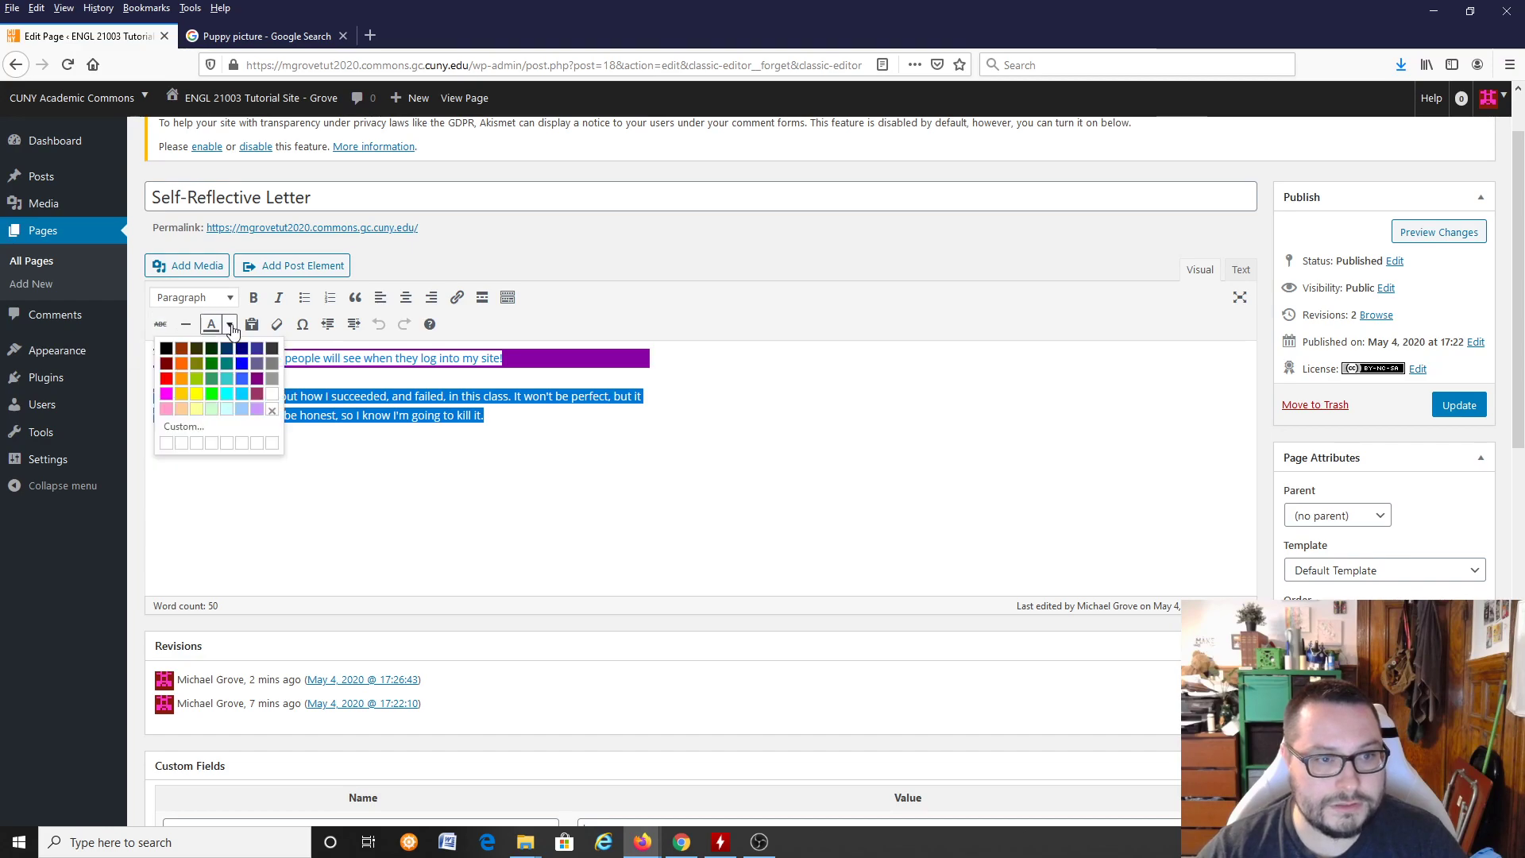
click(168, 351)
click(496, 415)
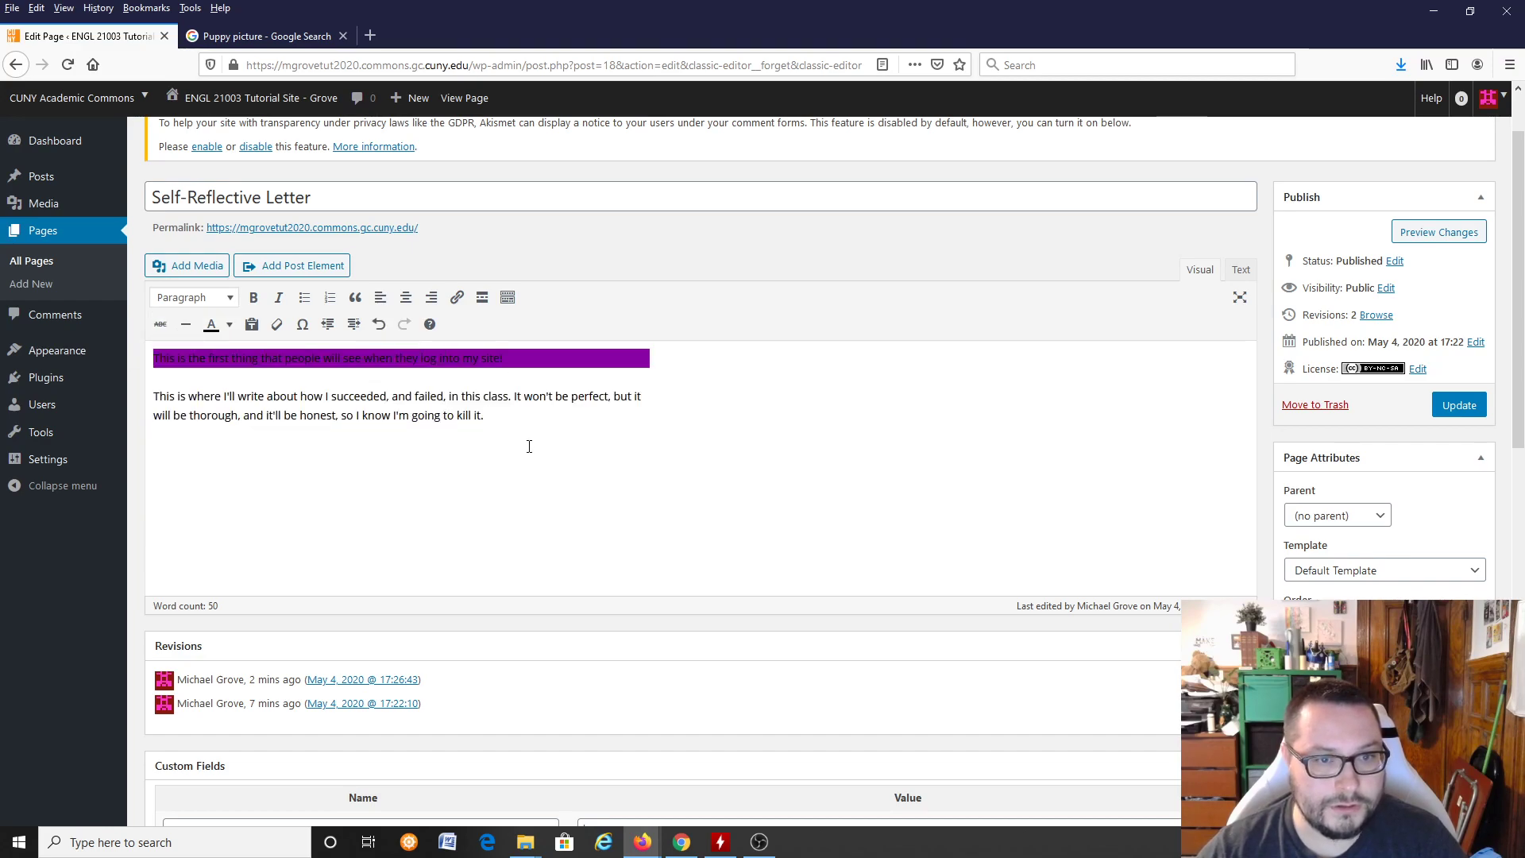
key(ctrl+a)
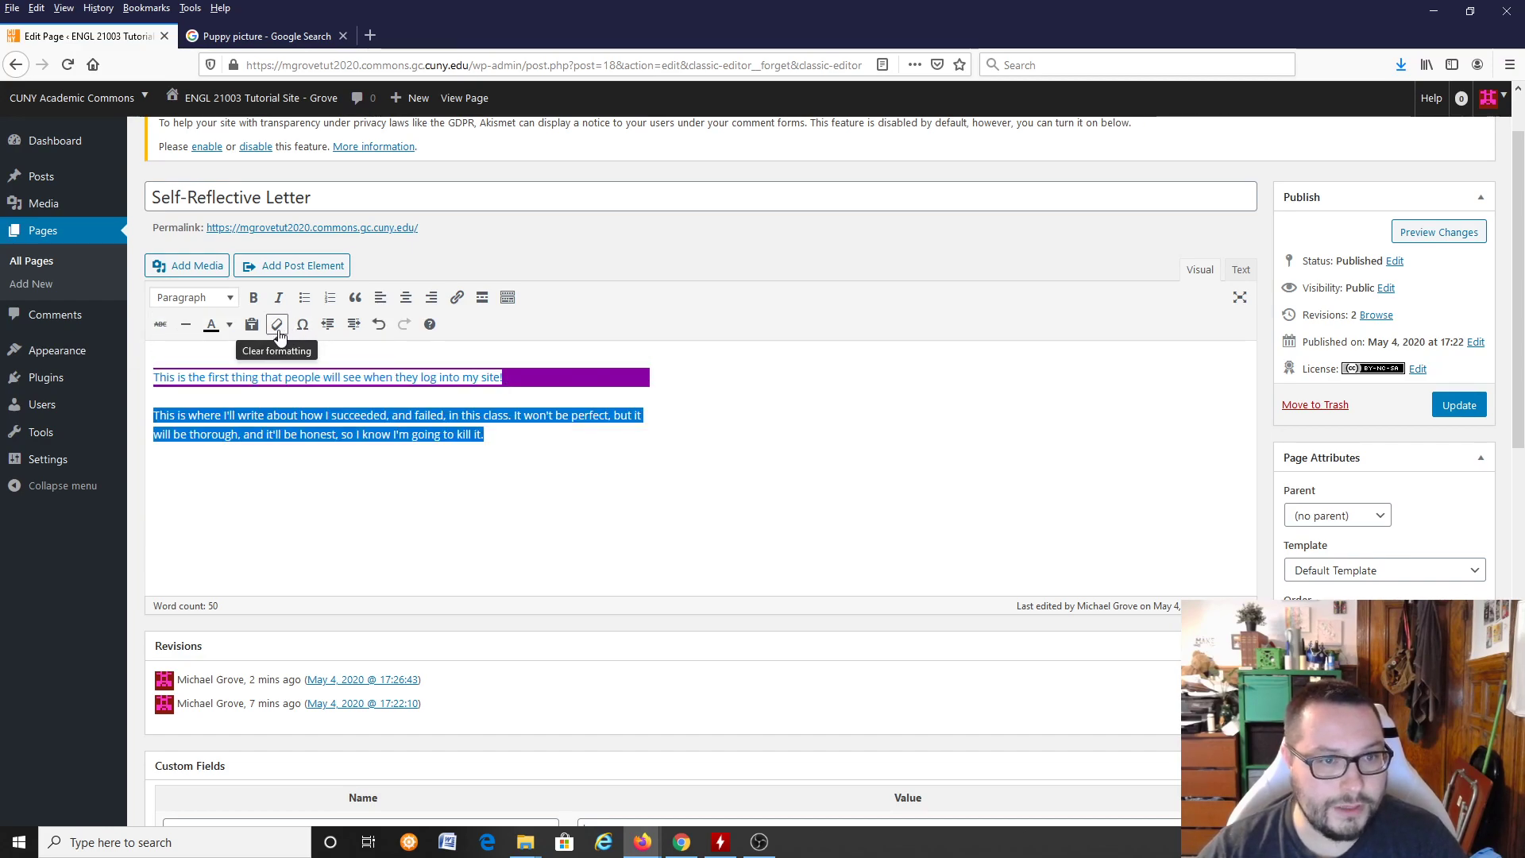
click(230, 325)
click(231, 326)
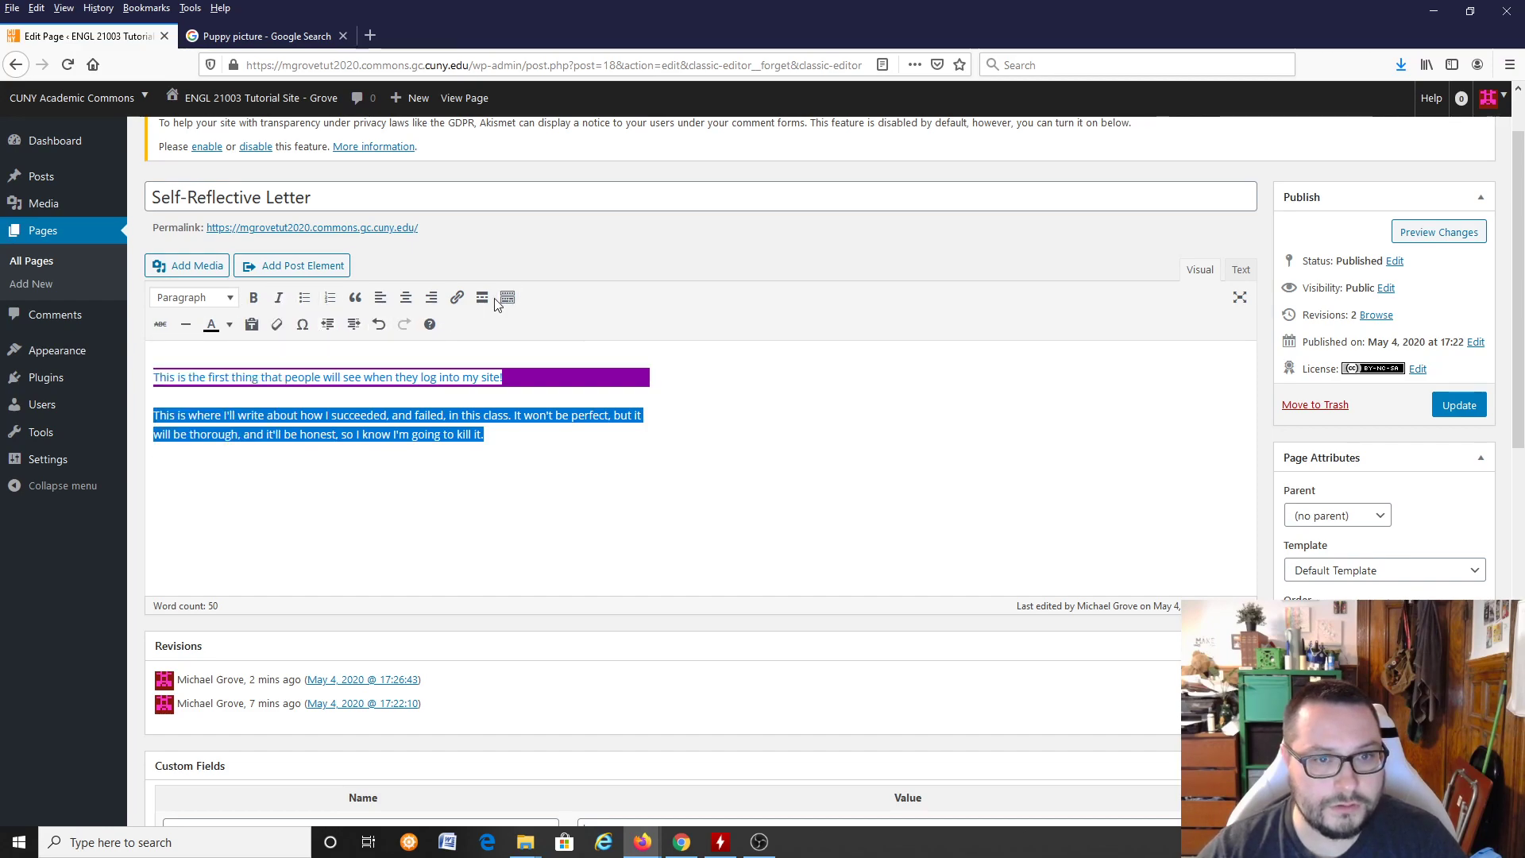
click(561, 378)
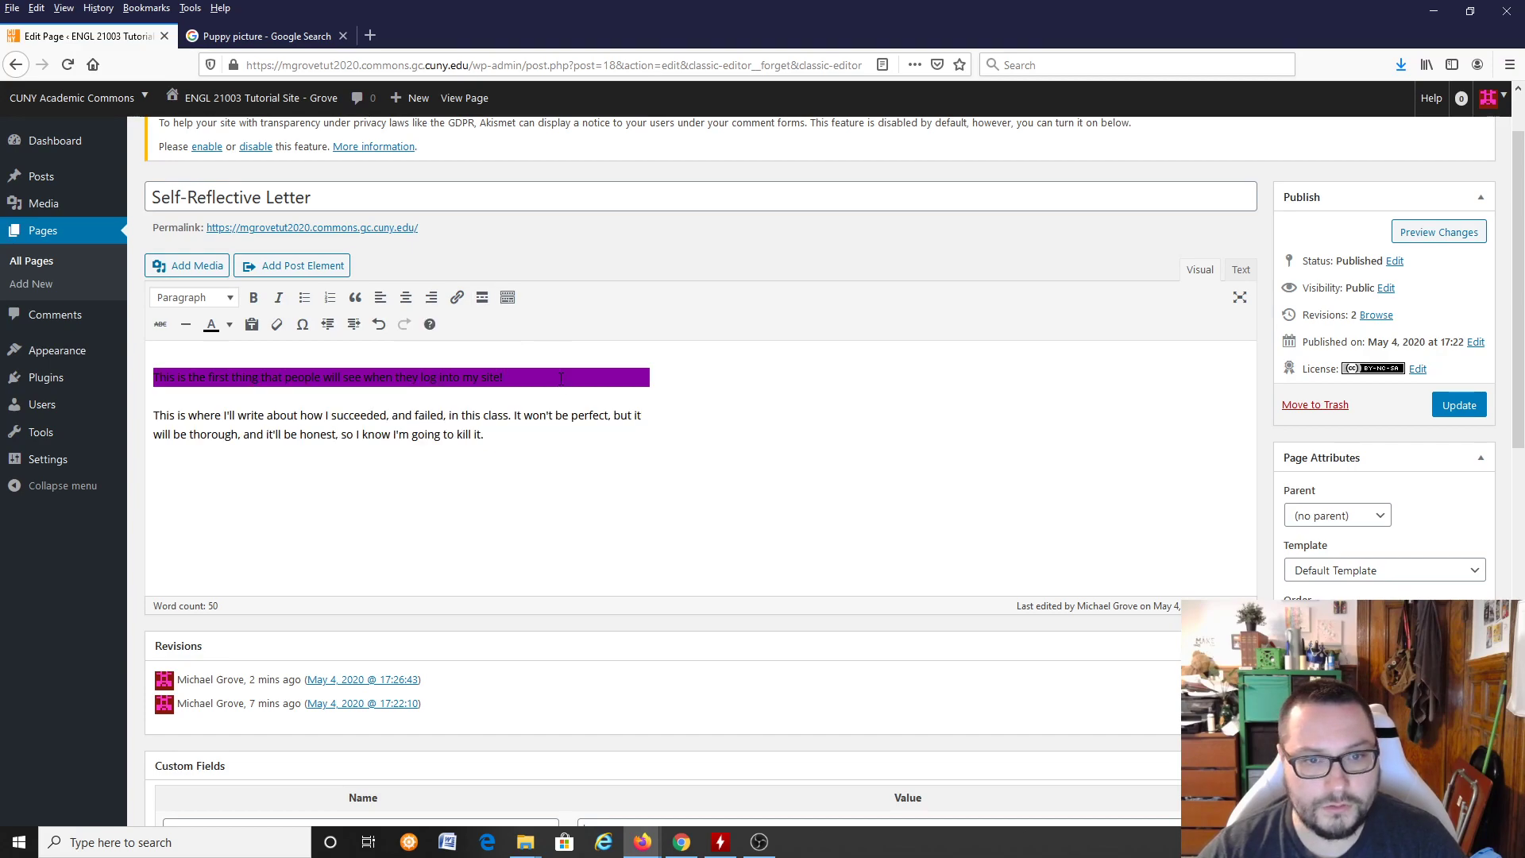
right_click(561, 378)
click(496, 433)
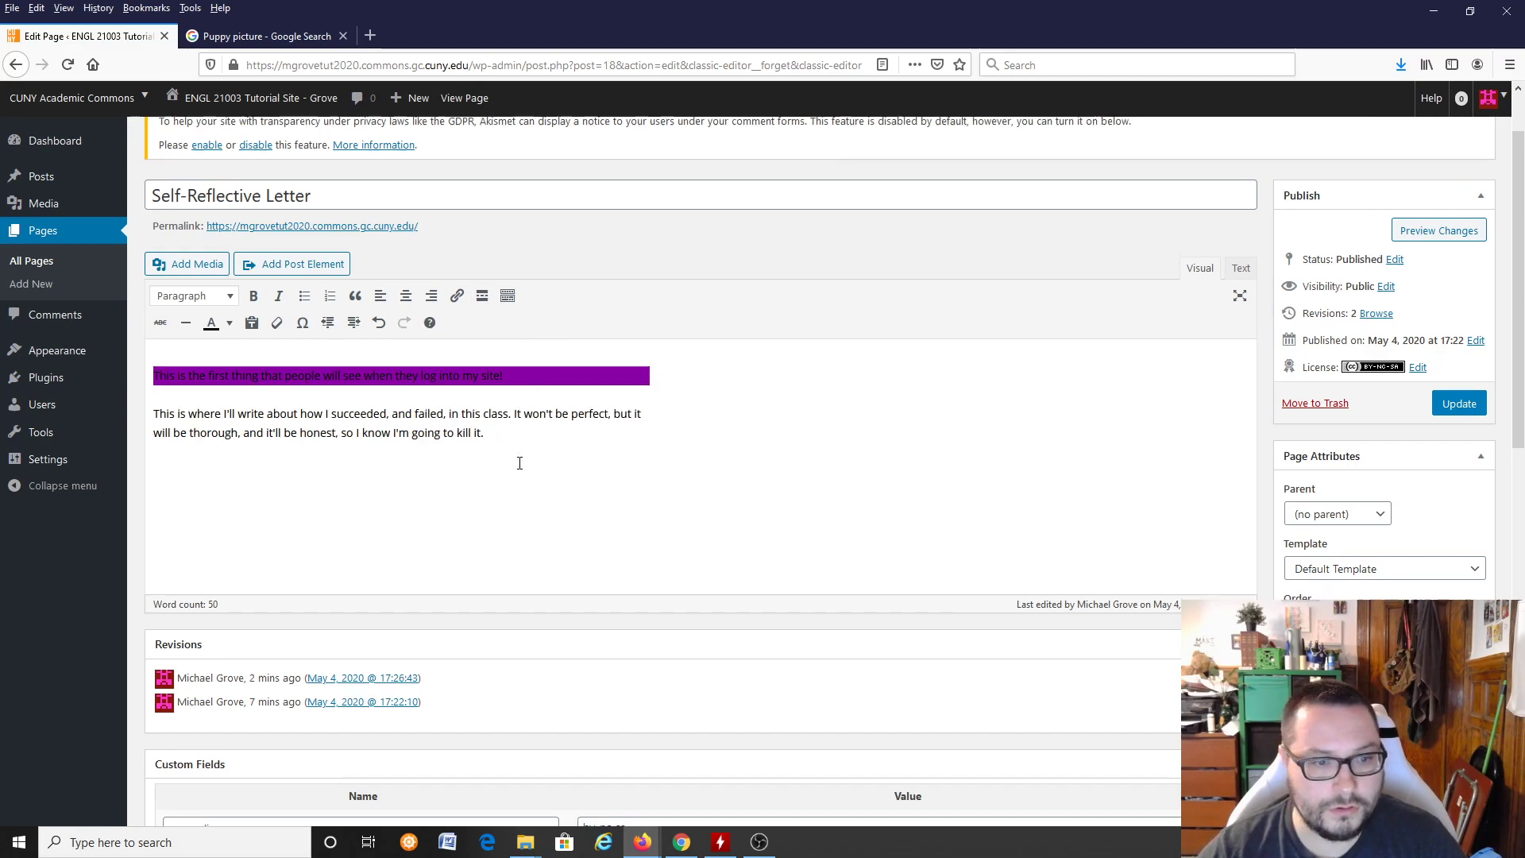
scroll(519, 462, down, 4)
scroll(517, 470, up, 5)
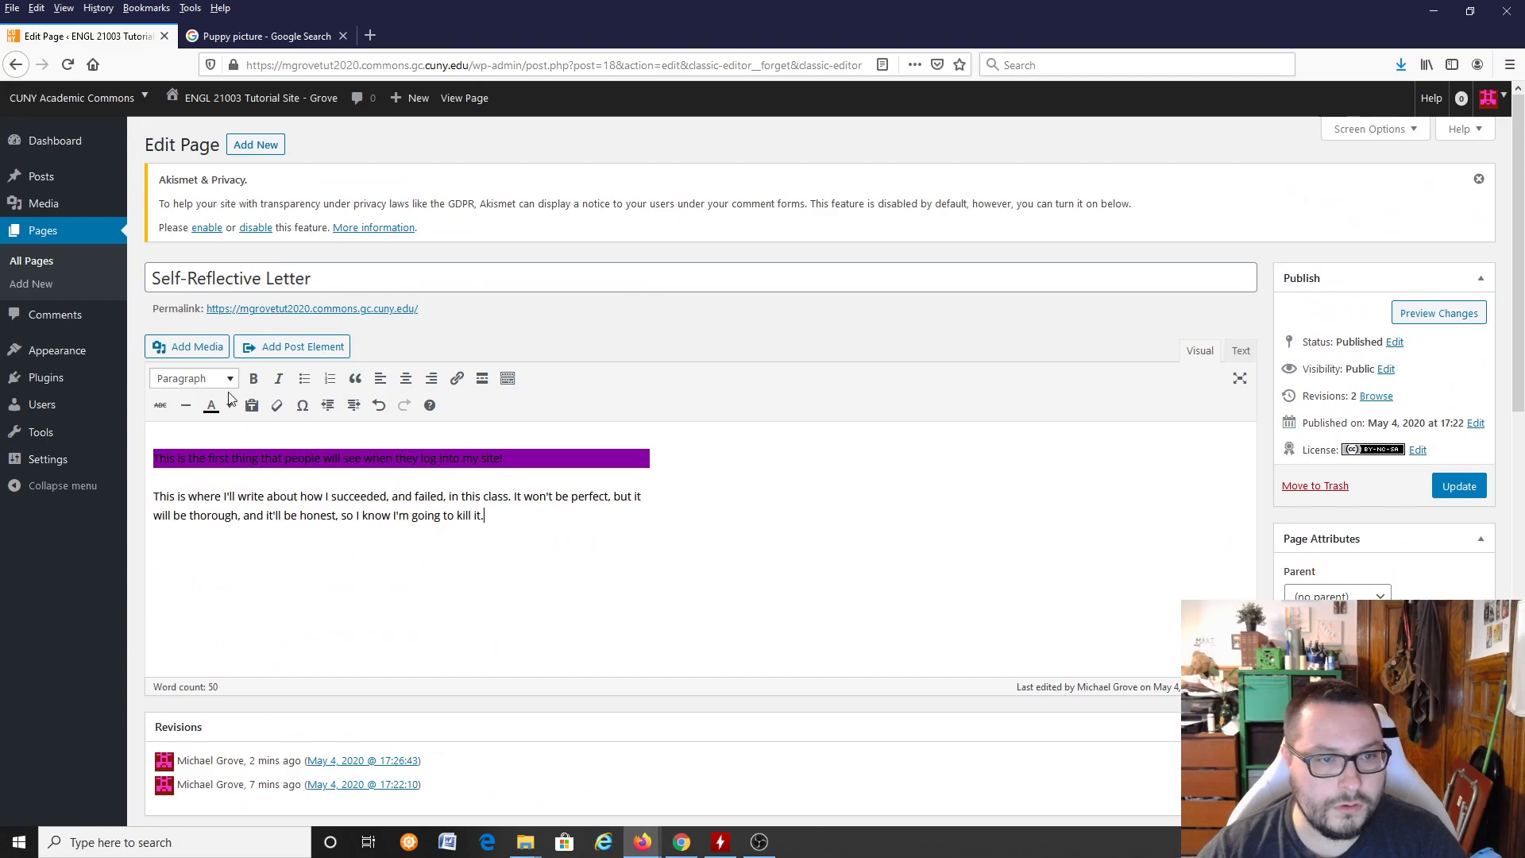
Step: Clear the formatting from all of the page's body text, including the purple background of the opening paragraph
key(ctrl+a)
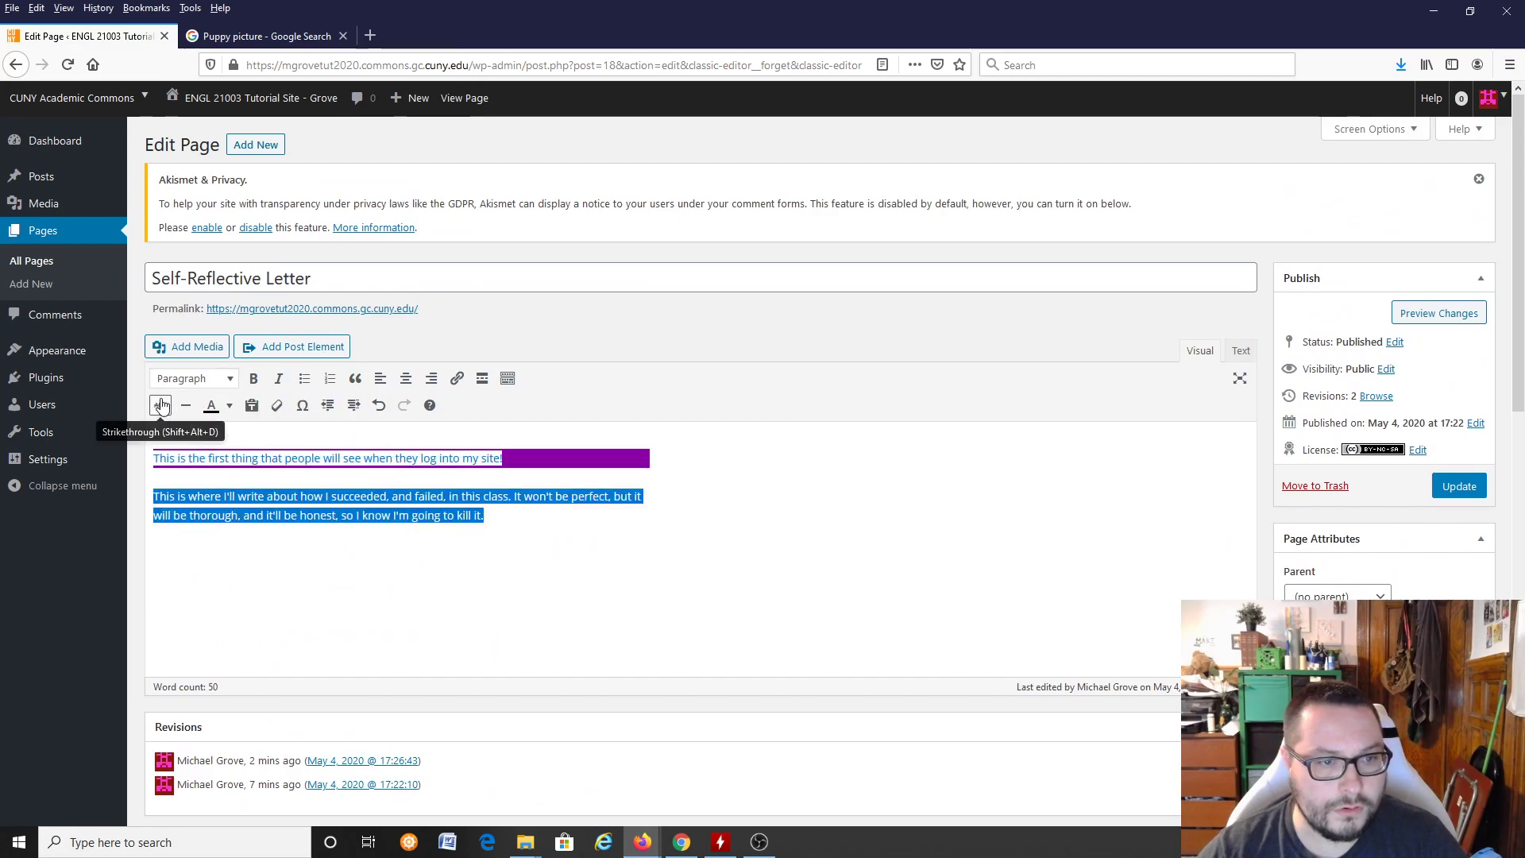
click(277, 408)
click(559, 549)
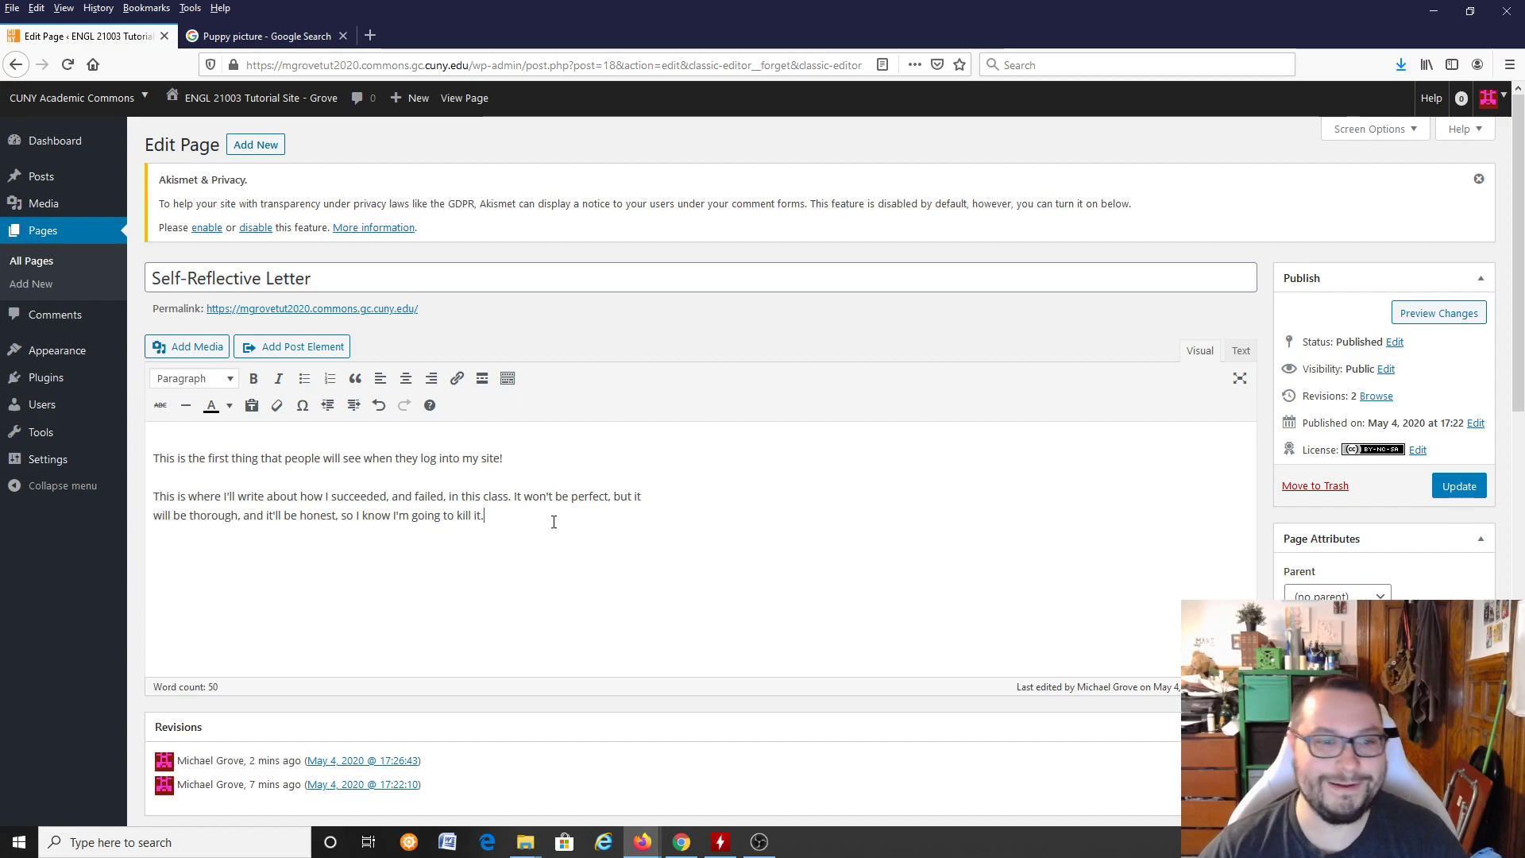
Step: Examine the Classic Editor's formatting tools and the paragraph and heading styles available for the body text
key(ctrl+a)
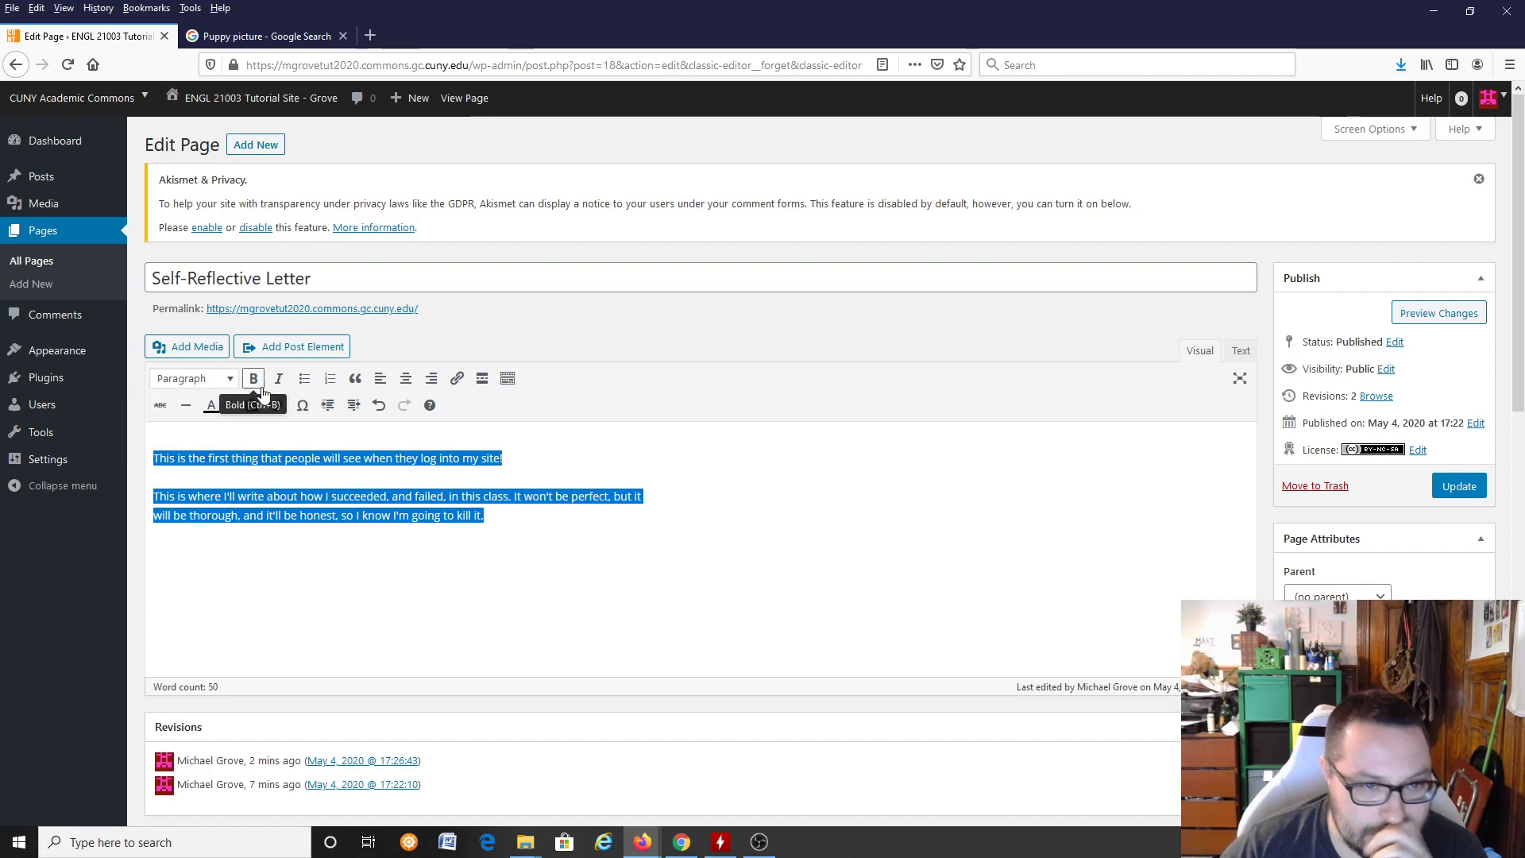
scroll(805, 564, down, 4)
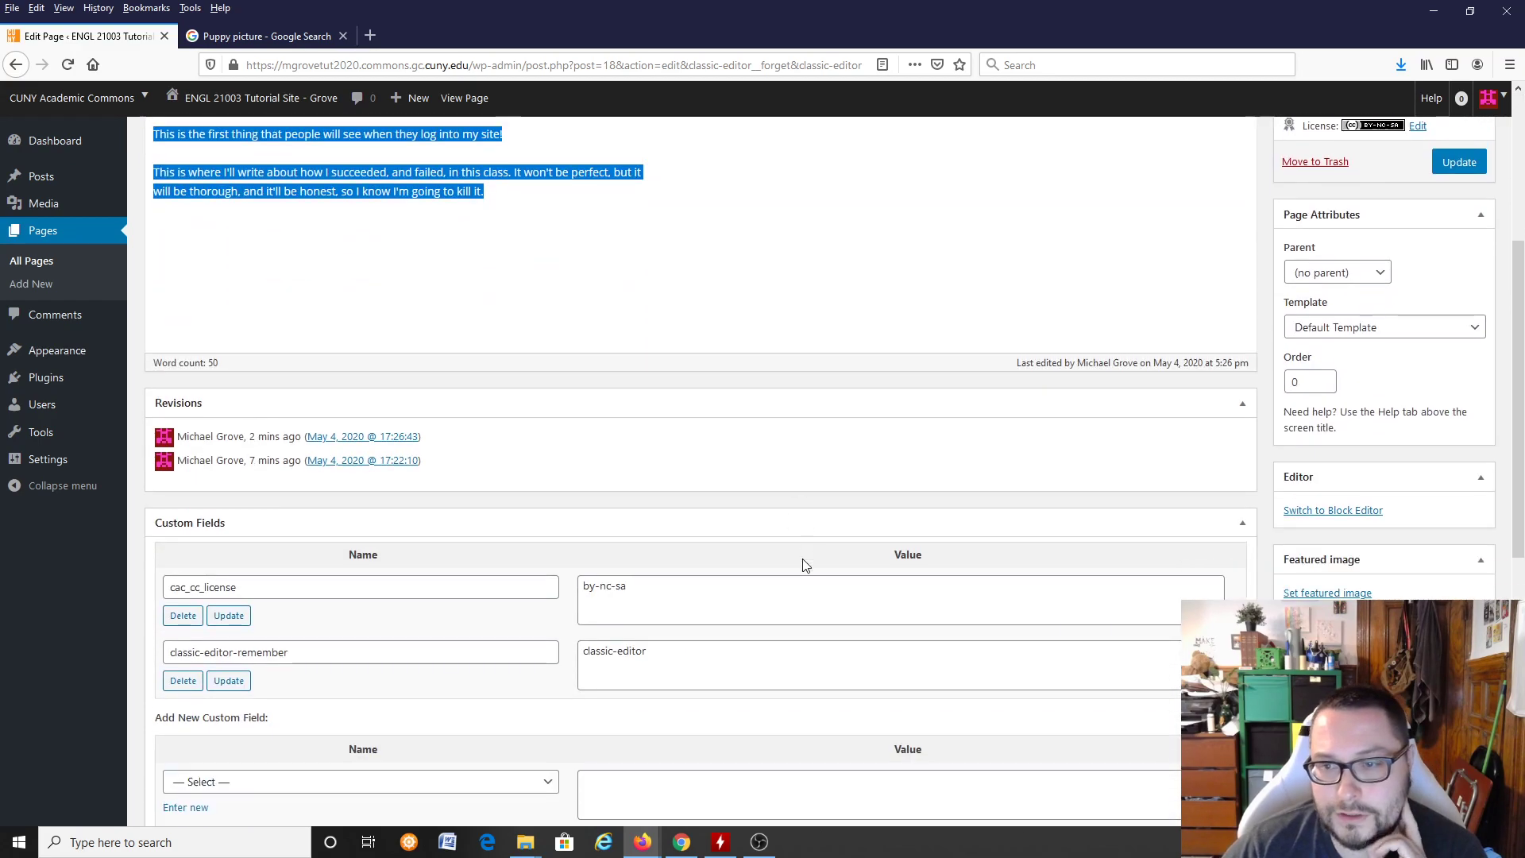
scroll(792, 561, up, 4)
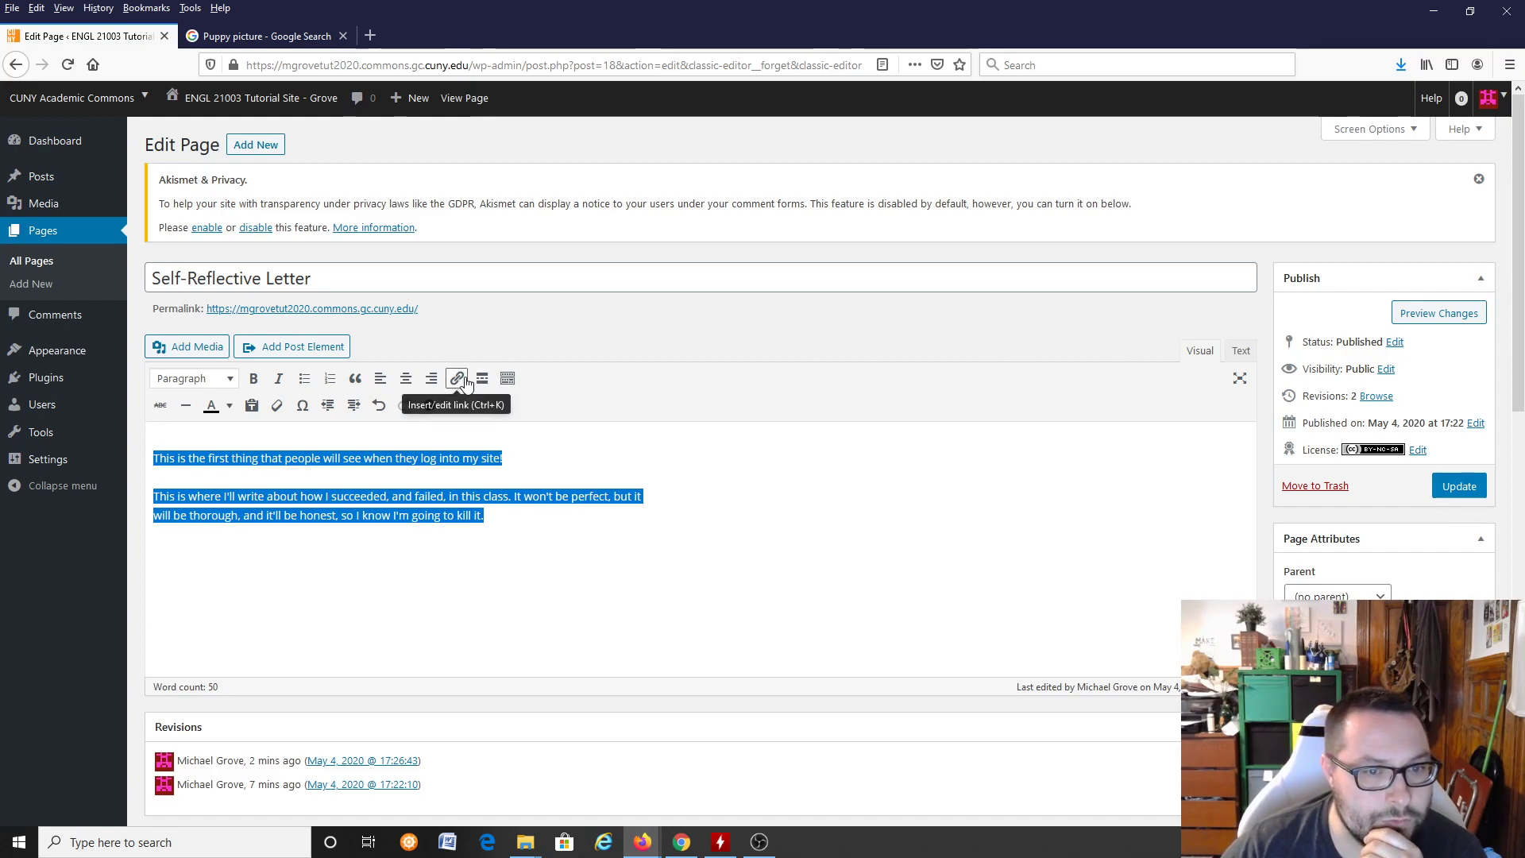
click(235, 385)
click(236, 384)
click(235, 385)
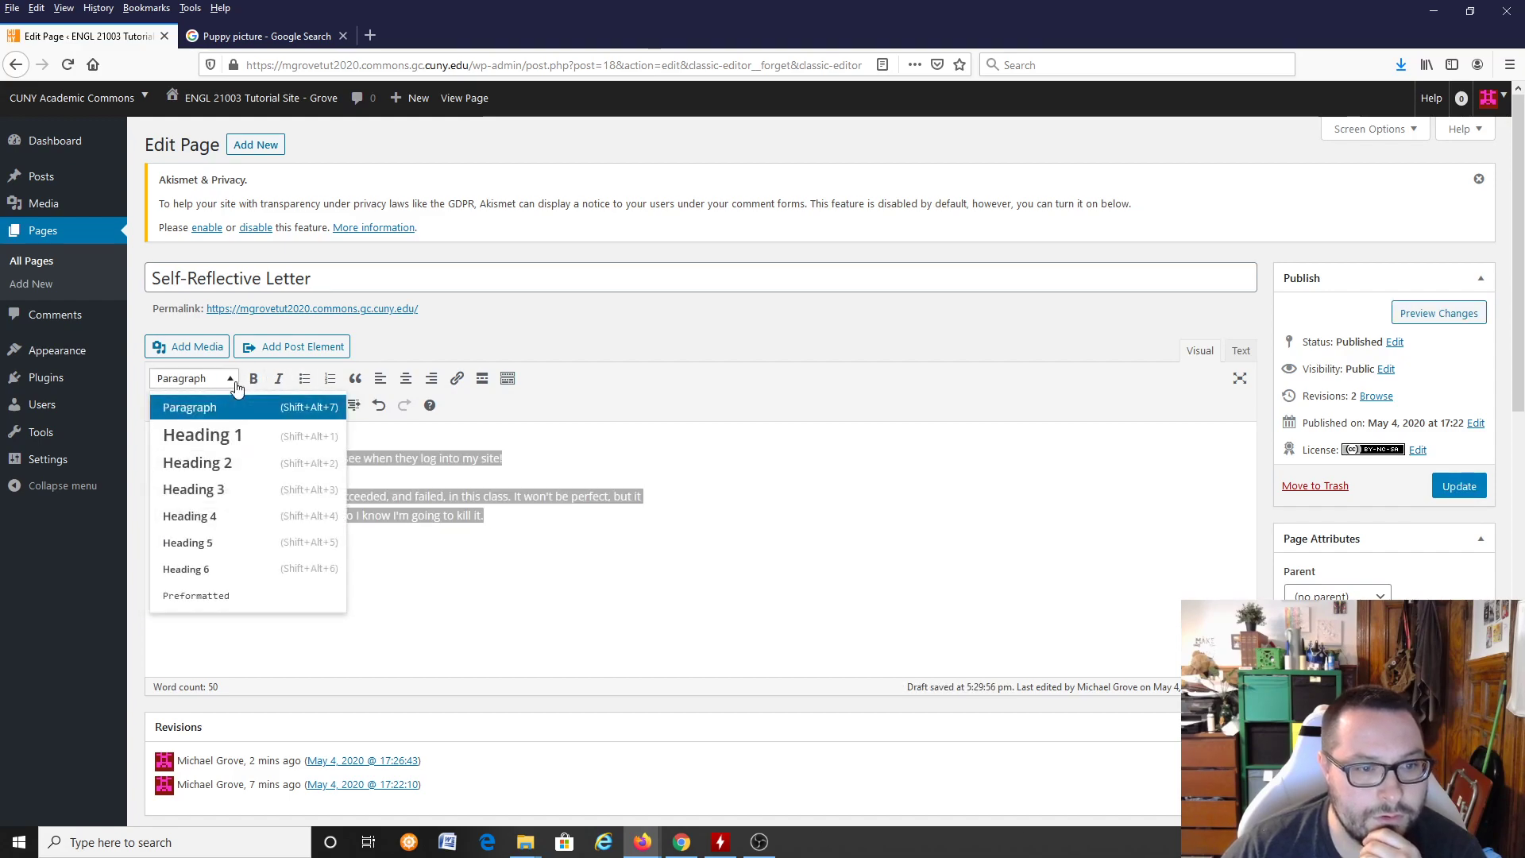
scroll(262, 530, down, 1)
scroll(262, 530, down, 5)
click(715, 323)
scroll(711, 378, up, 5)
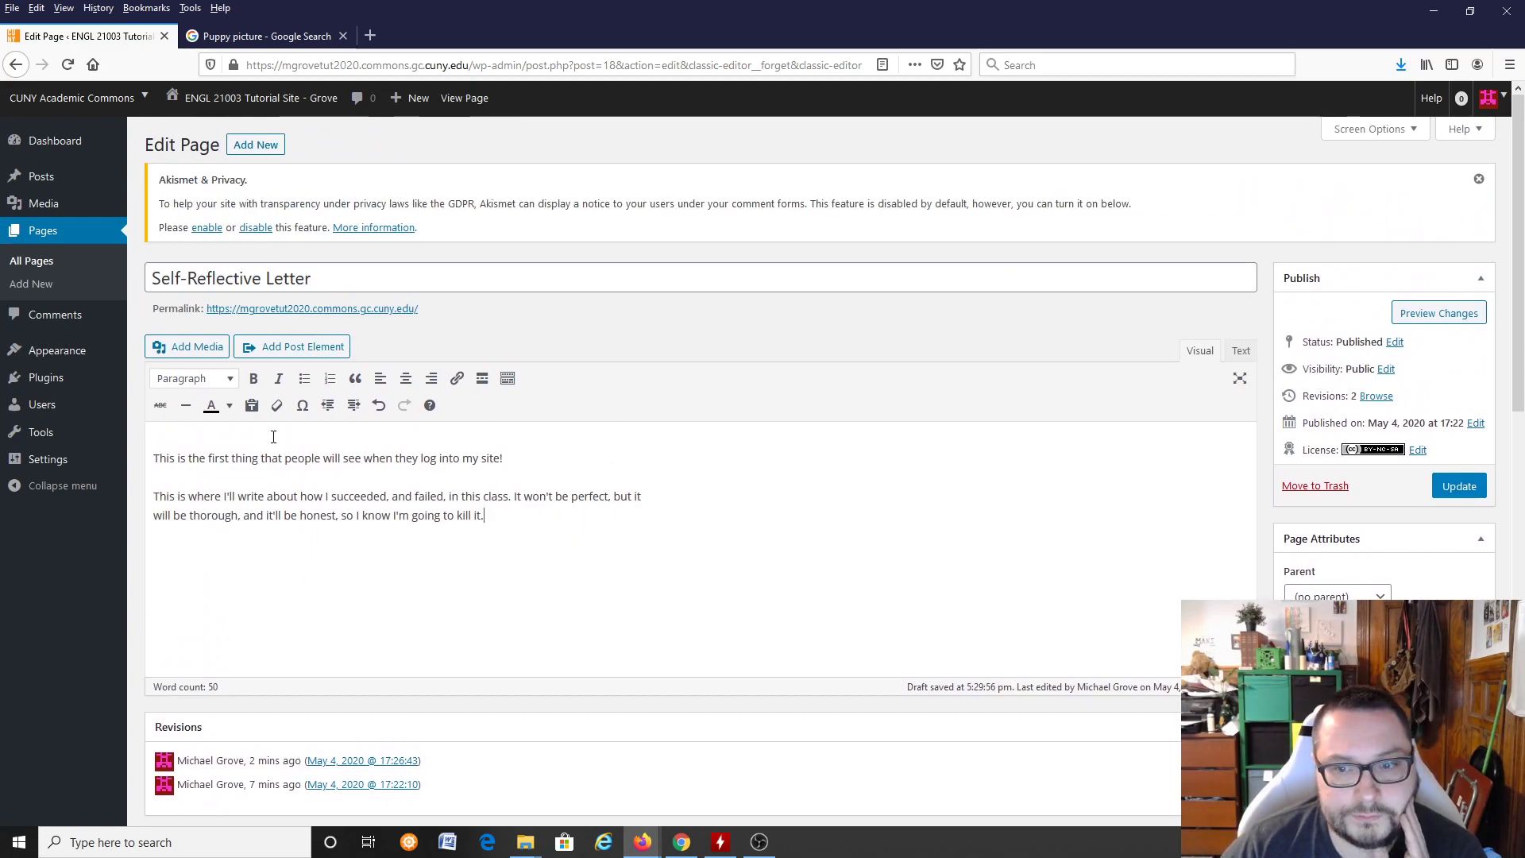
Step: Change the text color of both body paragraphs to dark blue
drag(544, 508, 151, 454)
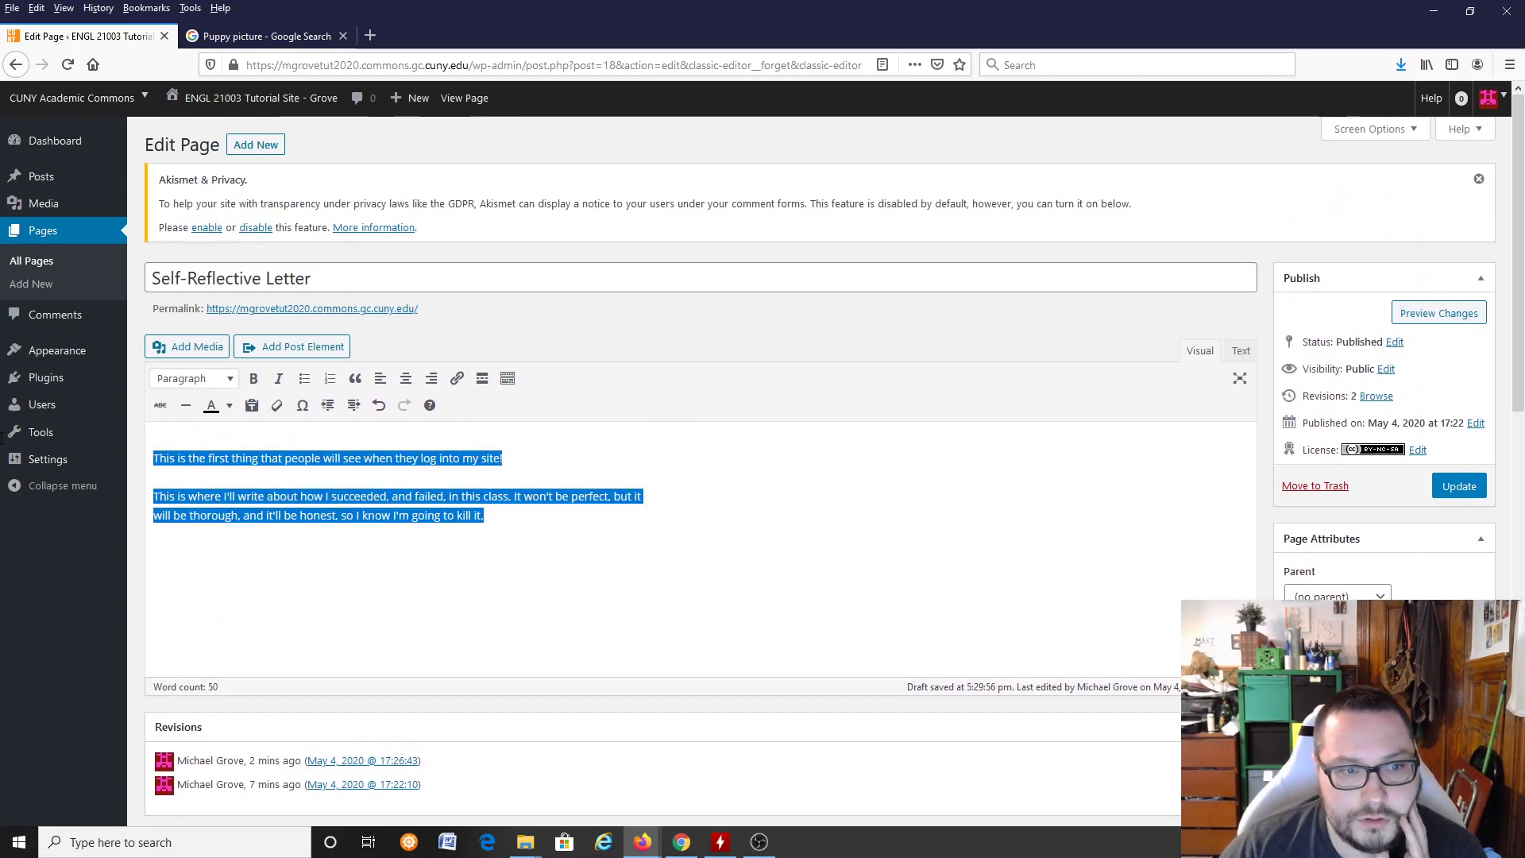
click(229, 406)
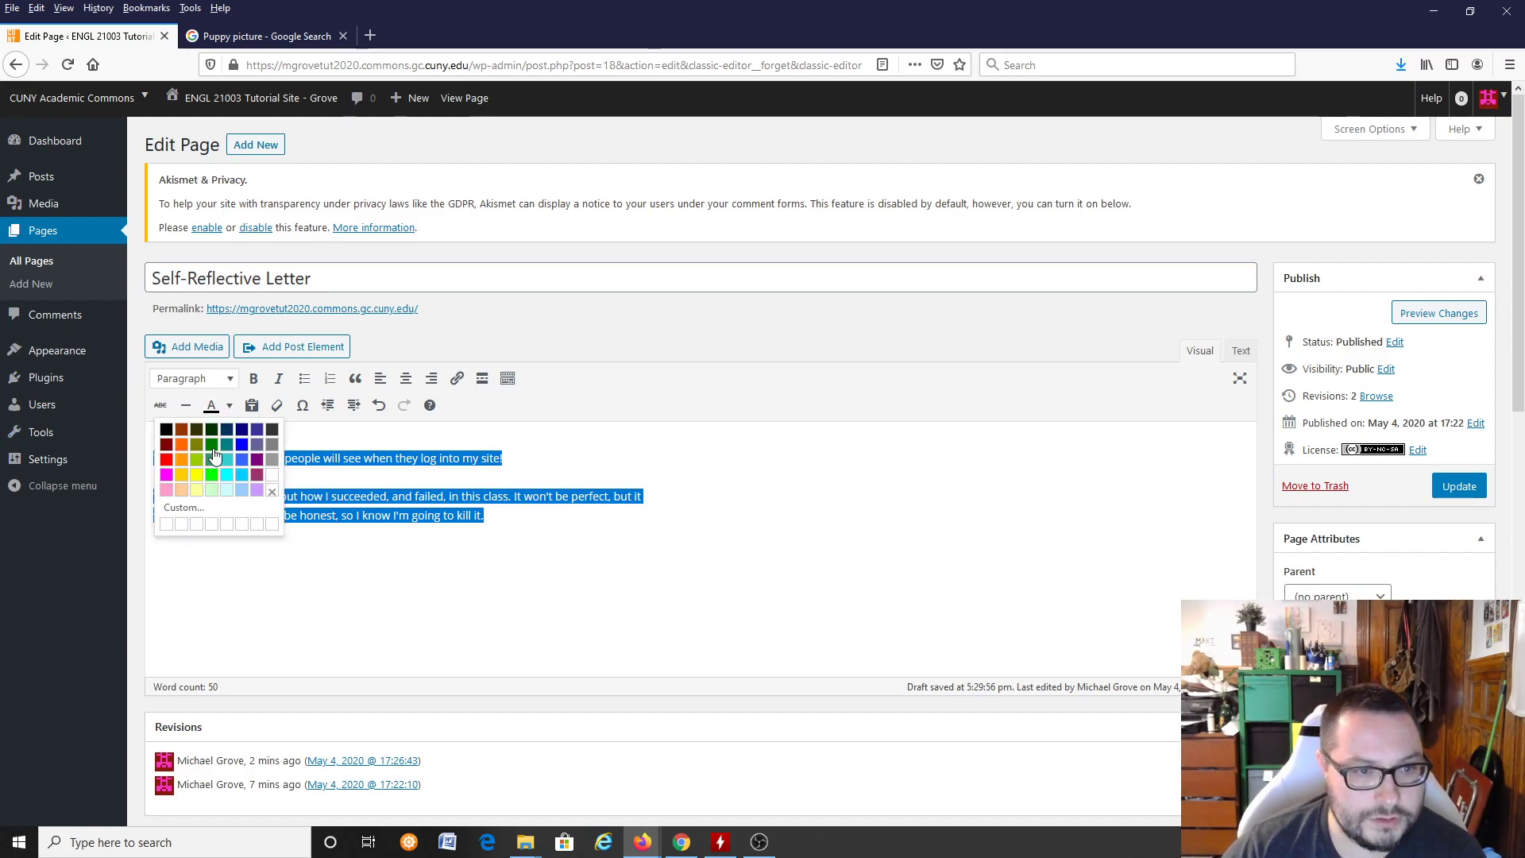
click(230, 444)
click(669, 530)
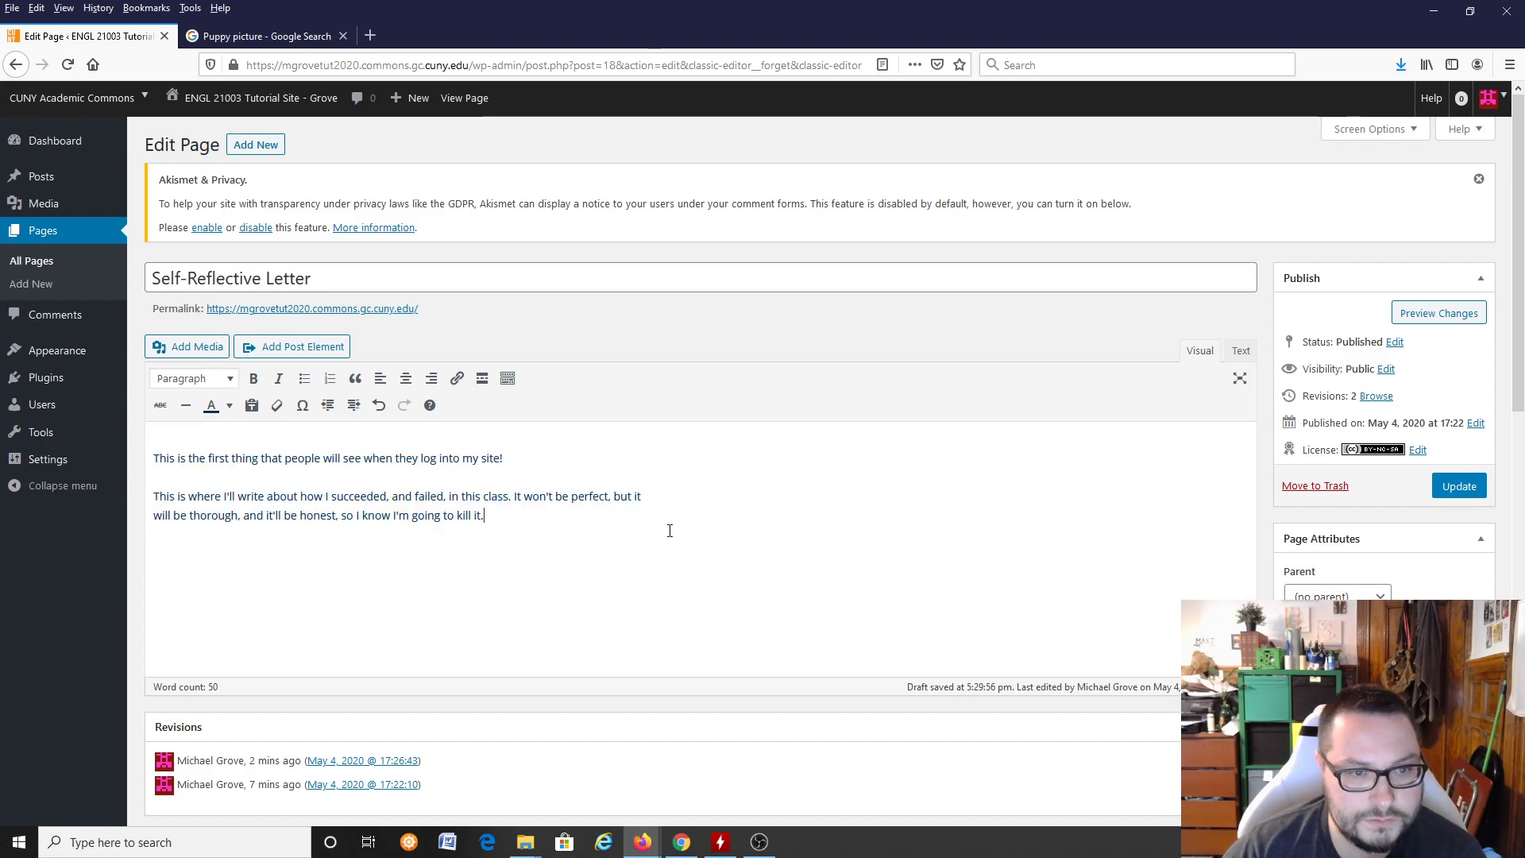
Step: Look over the settings below the editor, preview the page's changes on the site, and return to the editor
scroll(724, 543, down, 4)
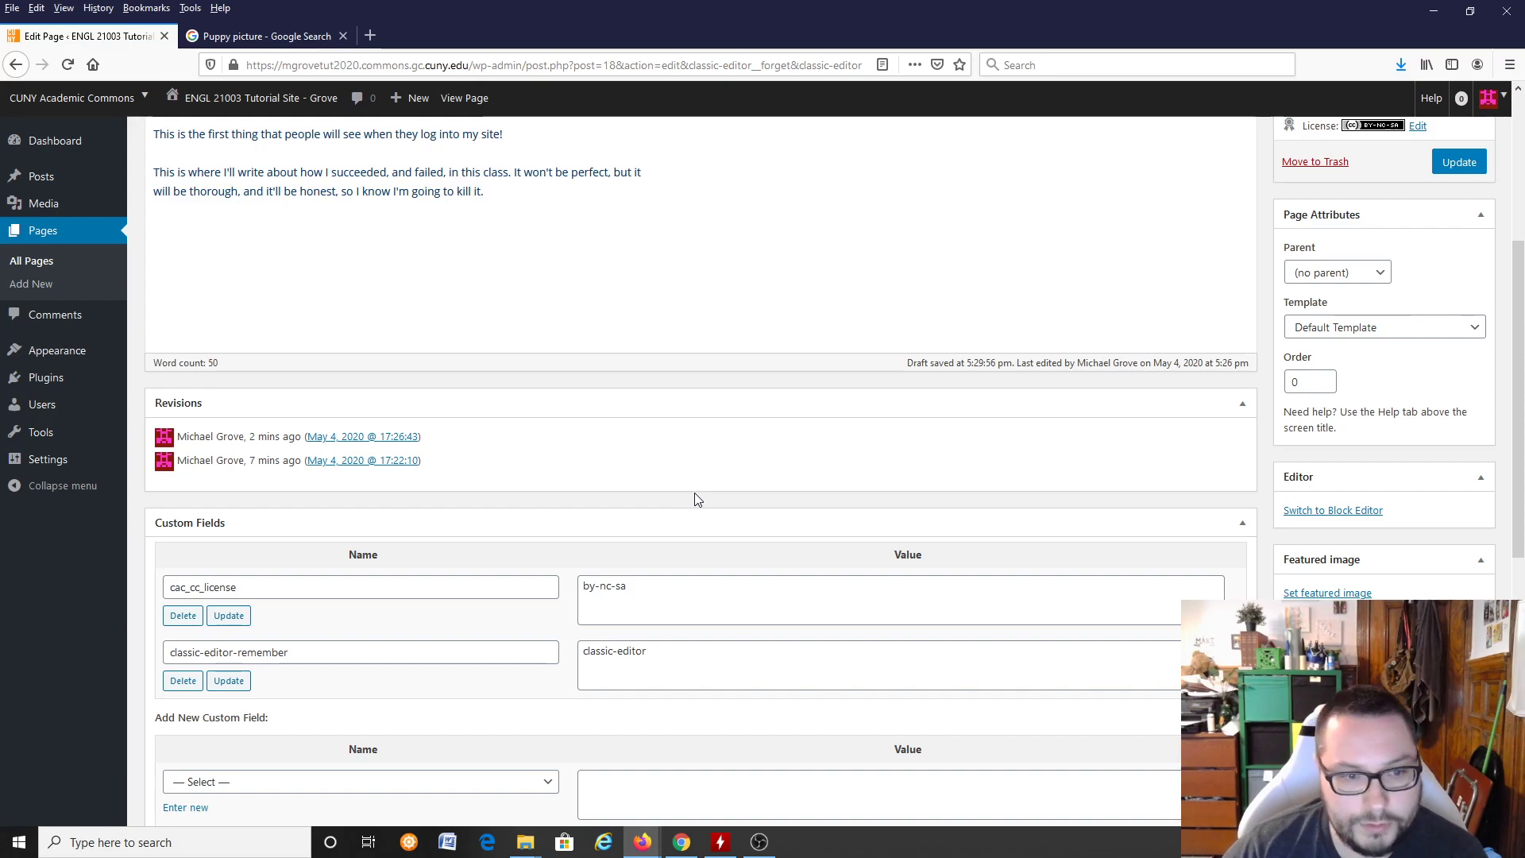
scroll(694, 501, down, 3)
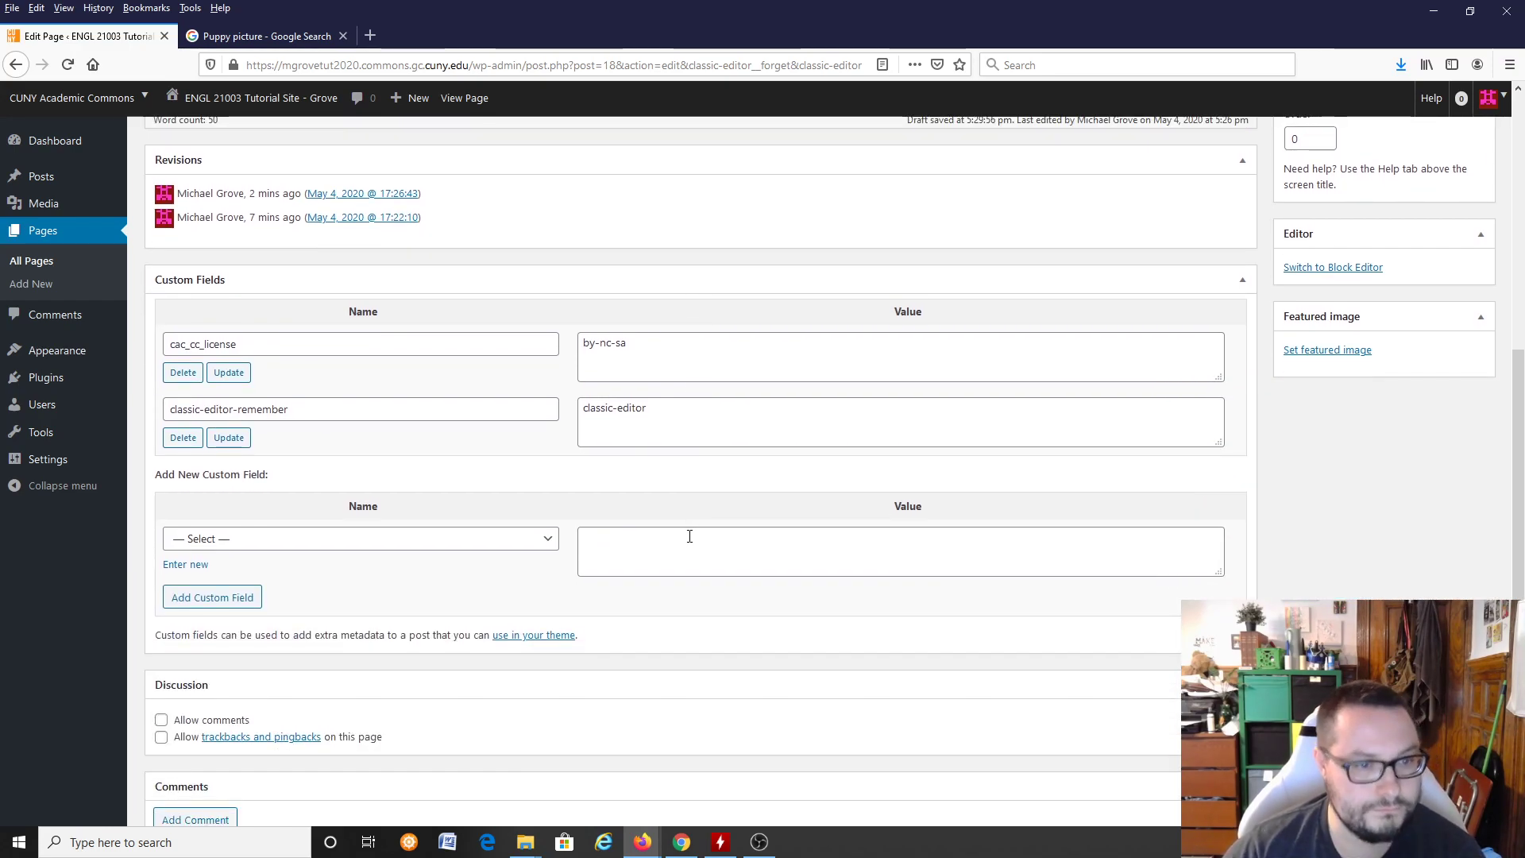
scroll(692, 520, up, 7)
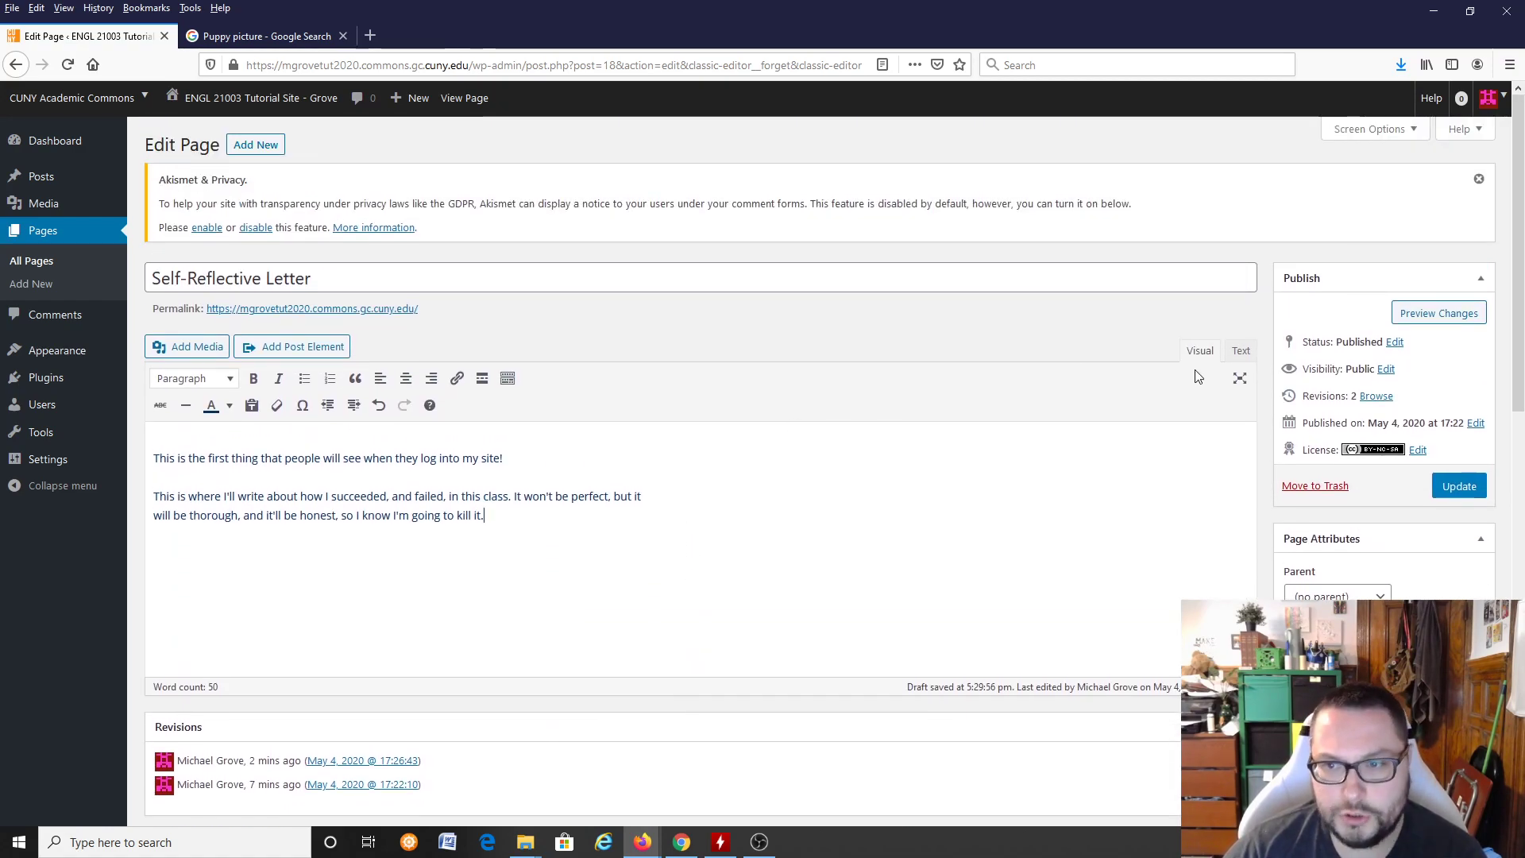
click(1428, 319)
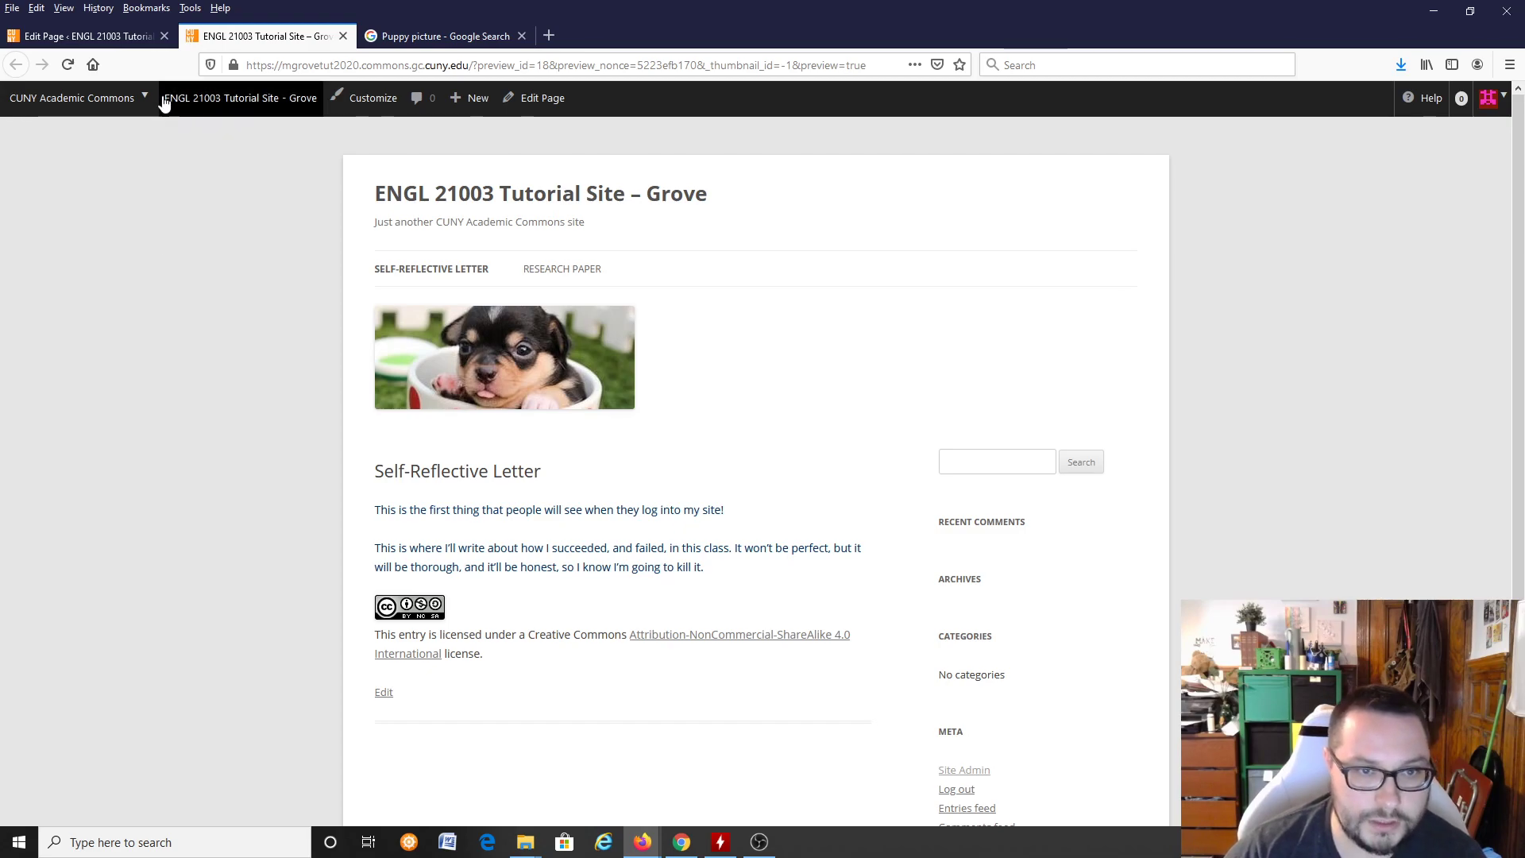
mouse_move(162, 112)
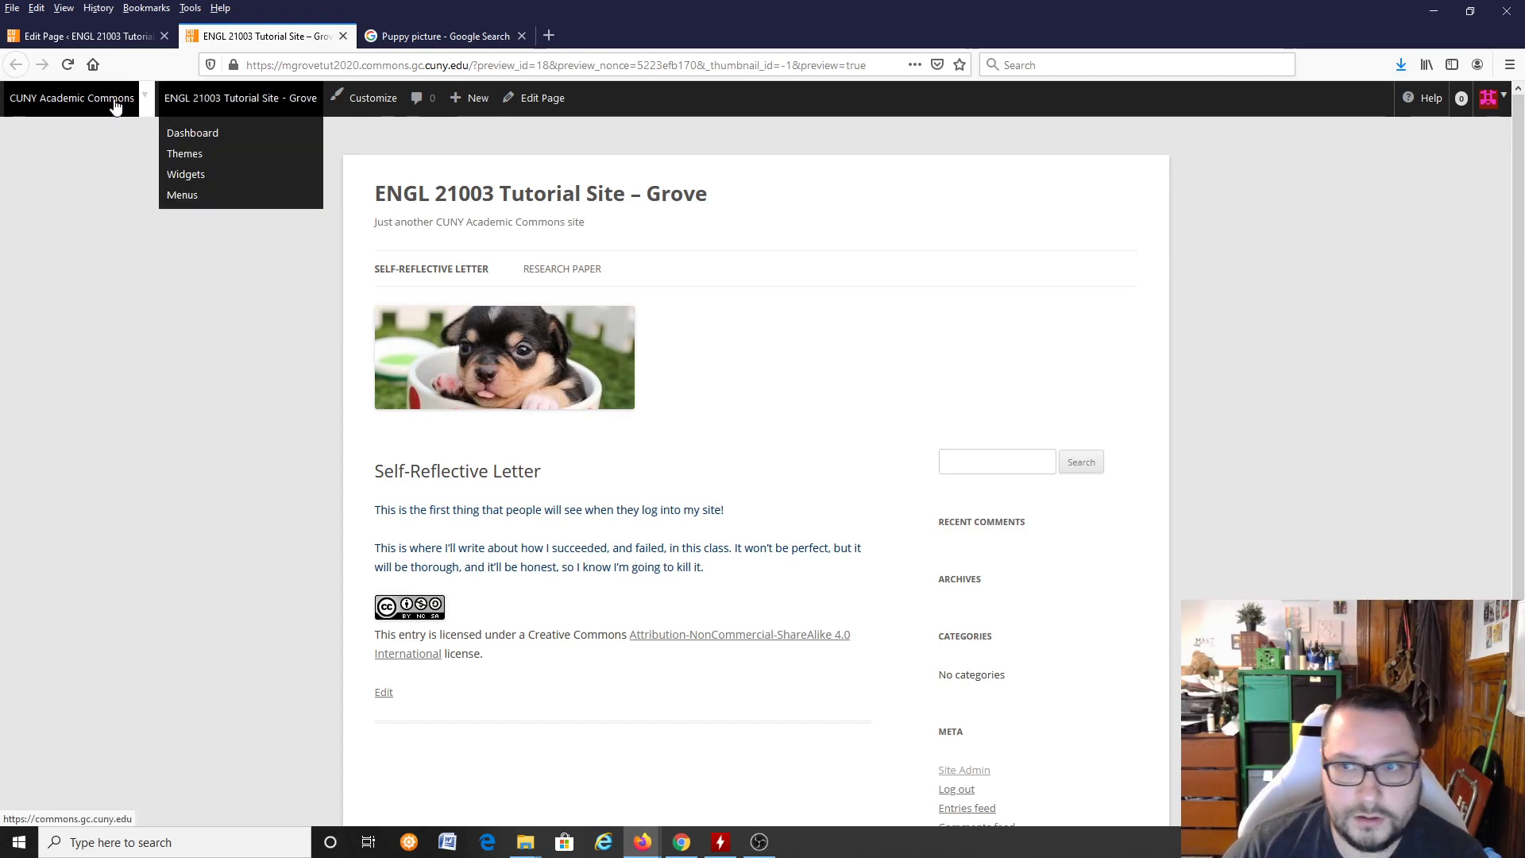
click(118, 36)
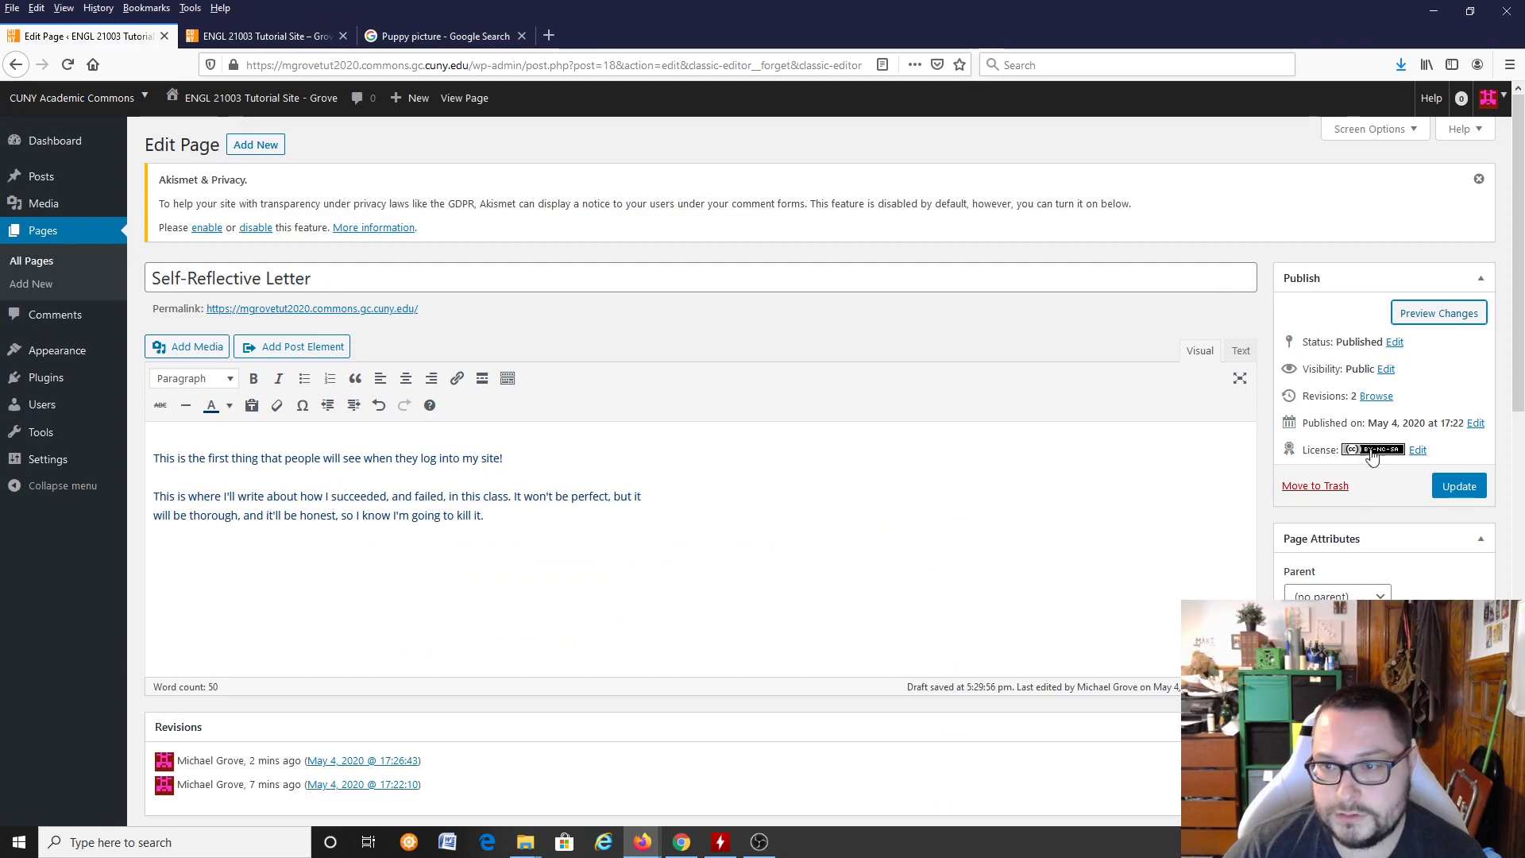
Step: Update the published Self-Reflective Letter page and look over its revisions
click(1437, 490)
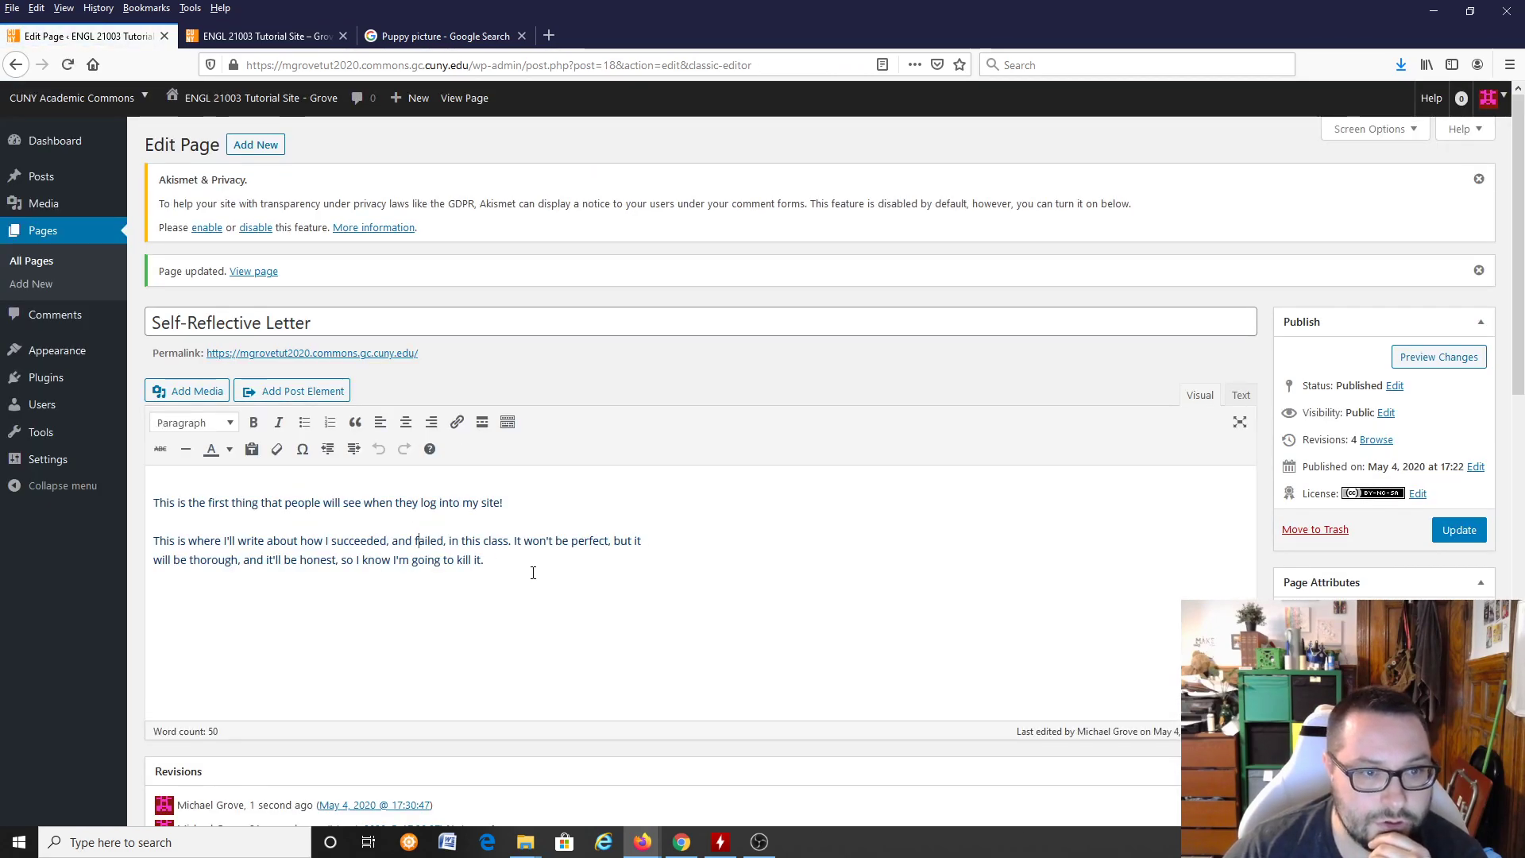
click(588, 572)
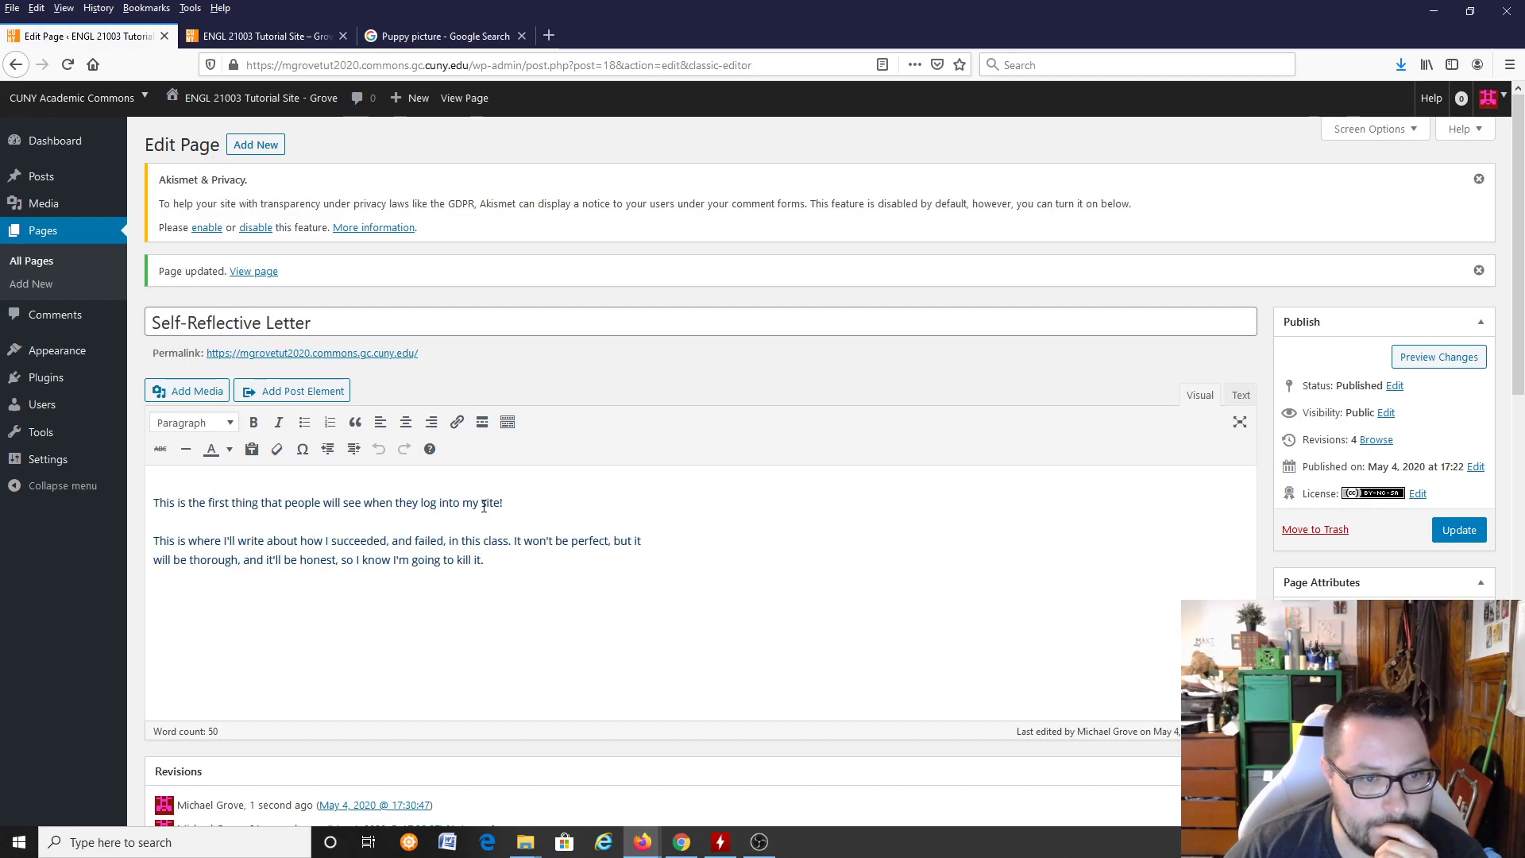
scroll(633, 532, down, 5)
scroll(603, 508, up, 3)
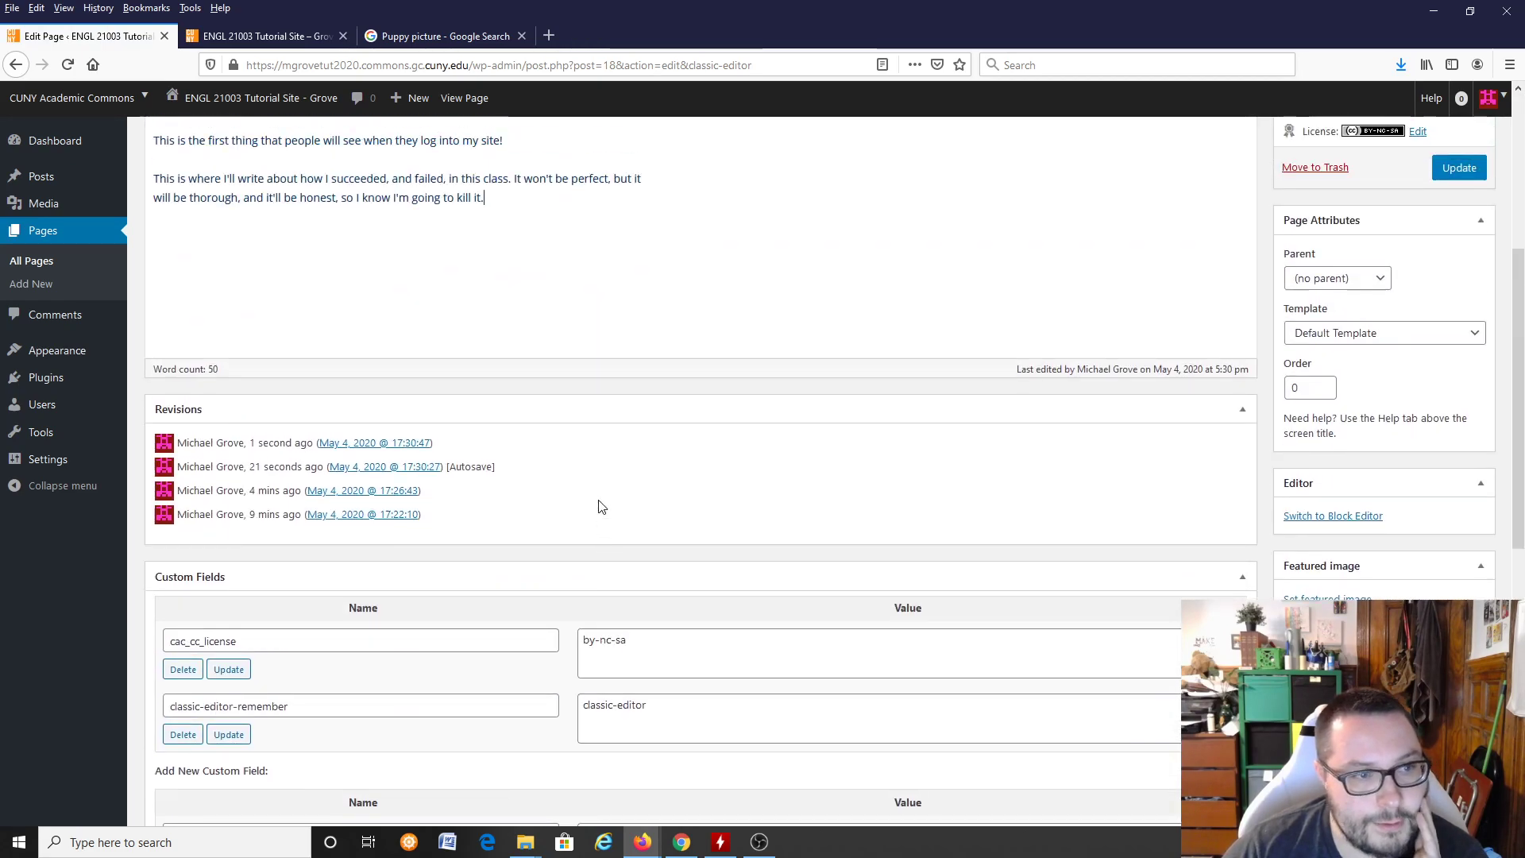
Step: Open the theme customizer's color settings and set the site's background color to green #68a846
mouse_move(64, 351)
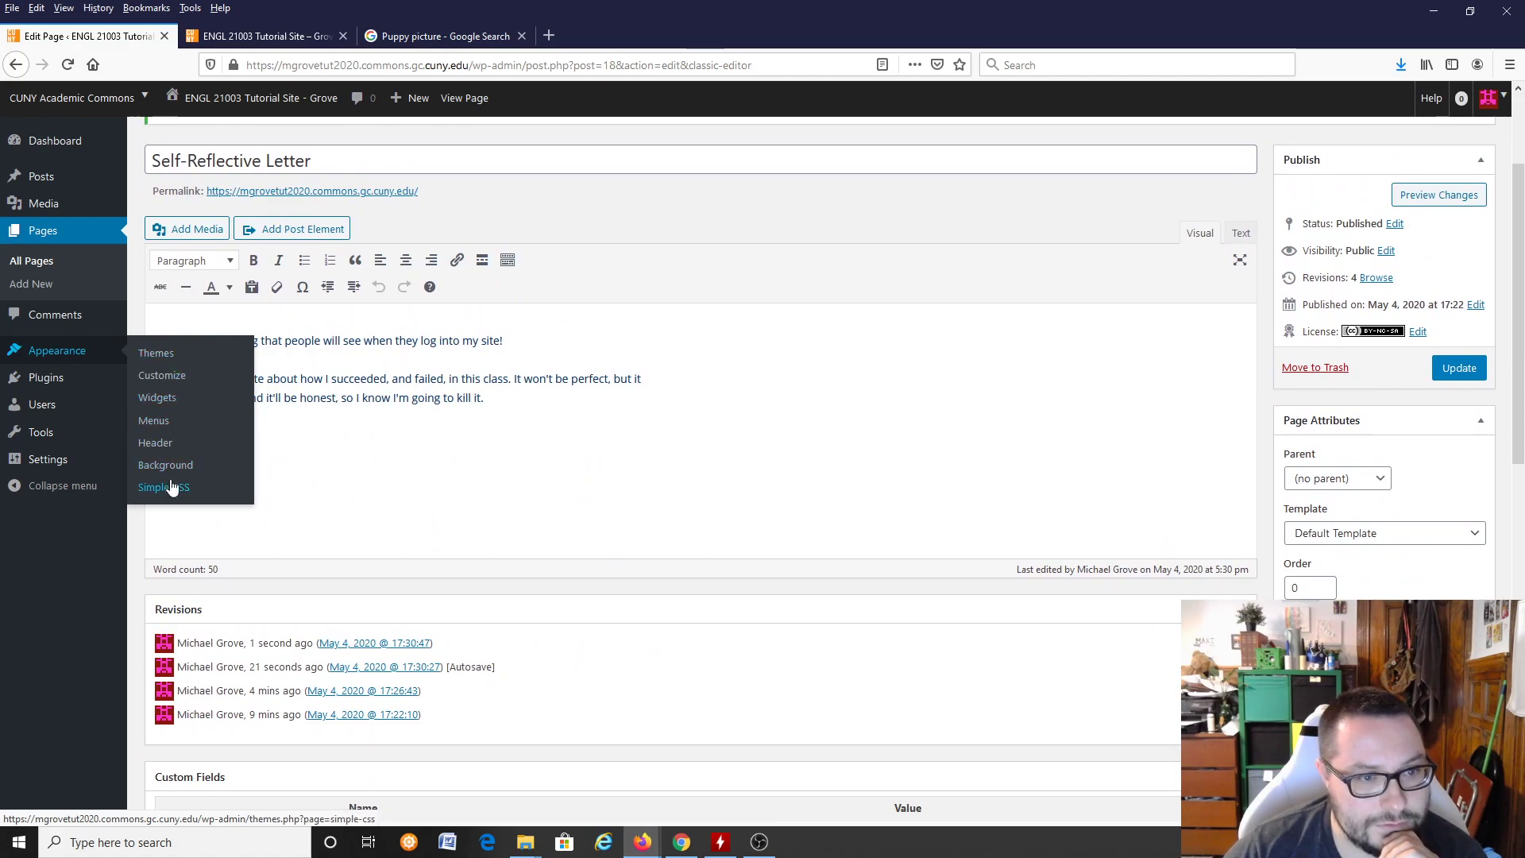
click(185, 383)
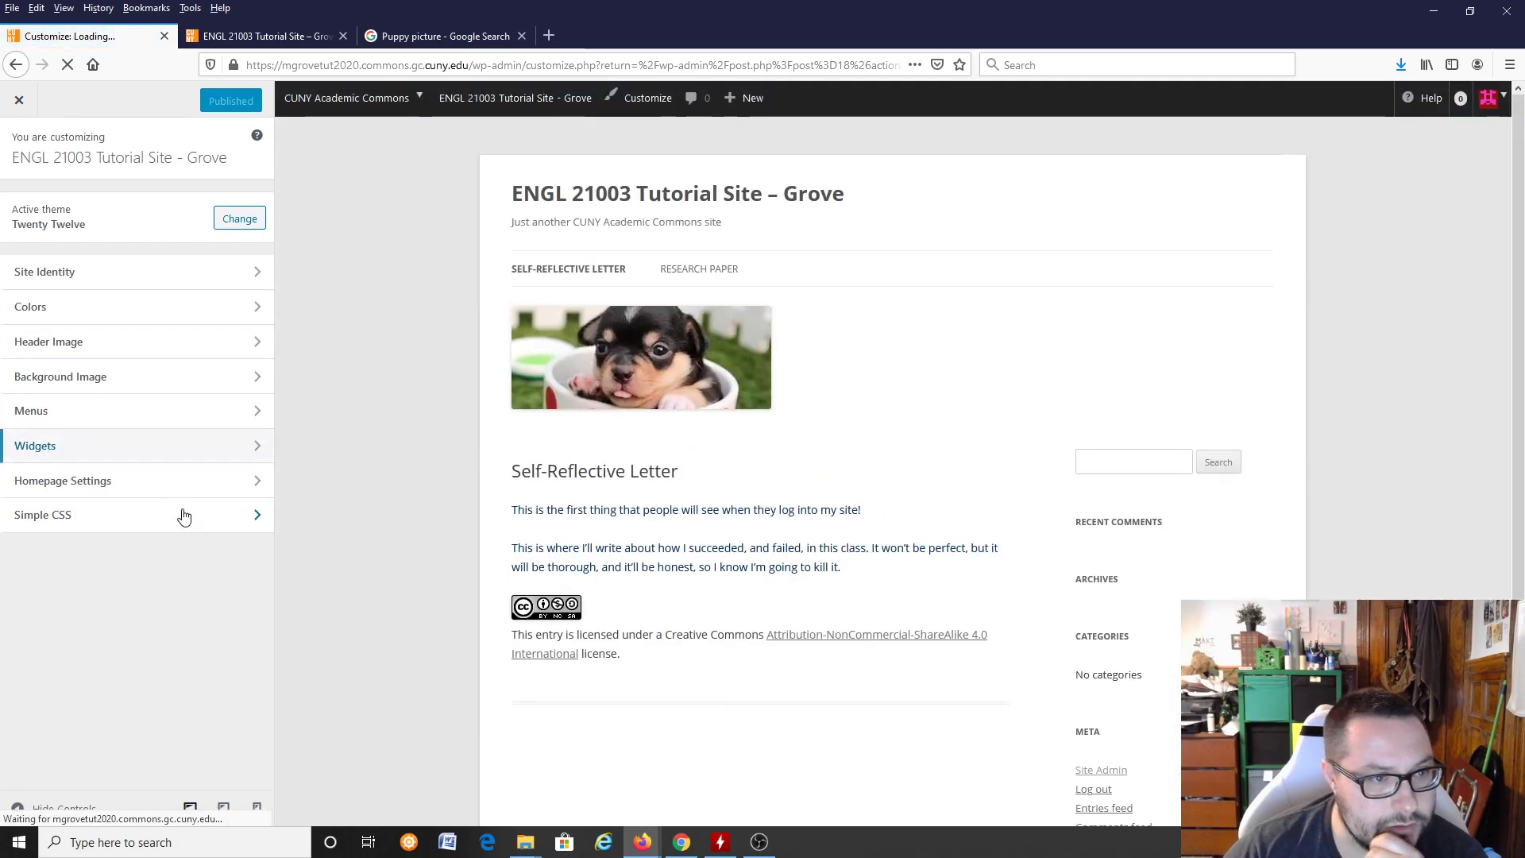
click(158, 318)
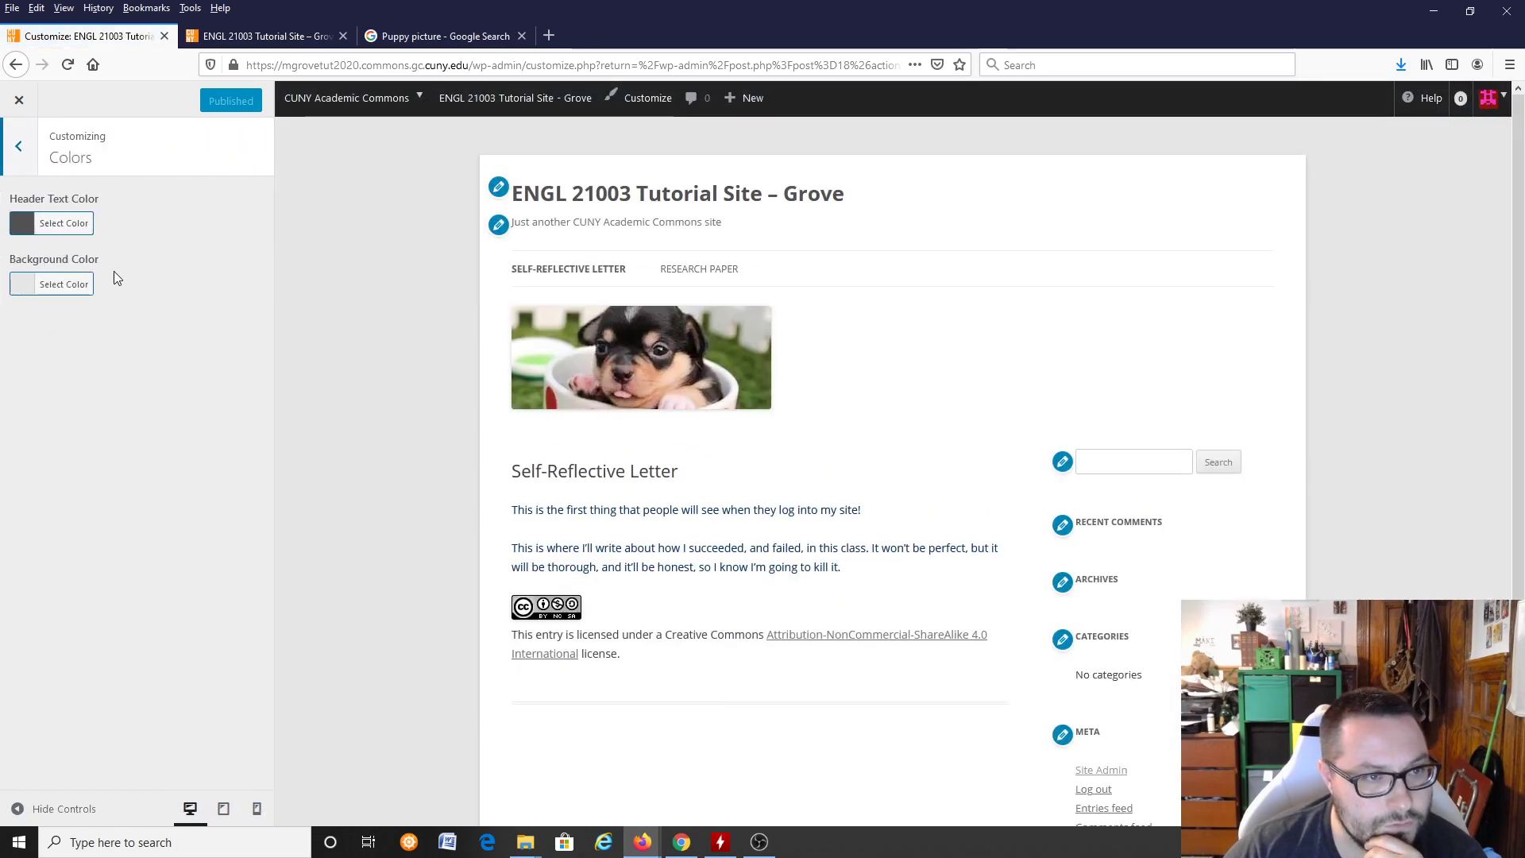
click(78, 291)
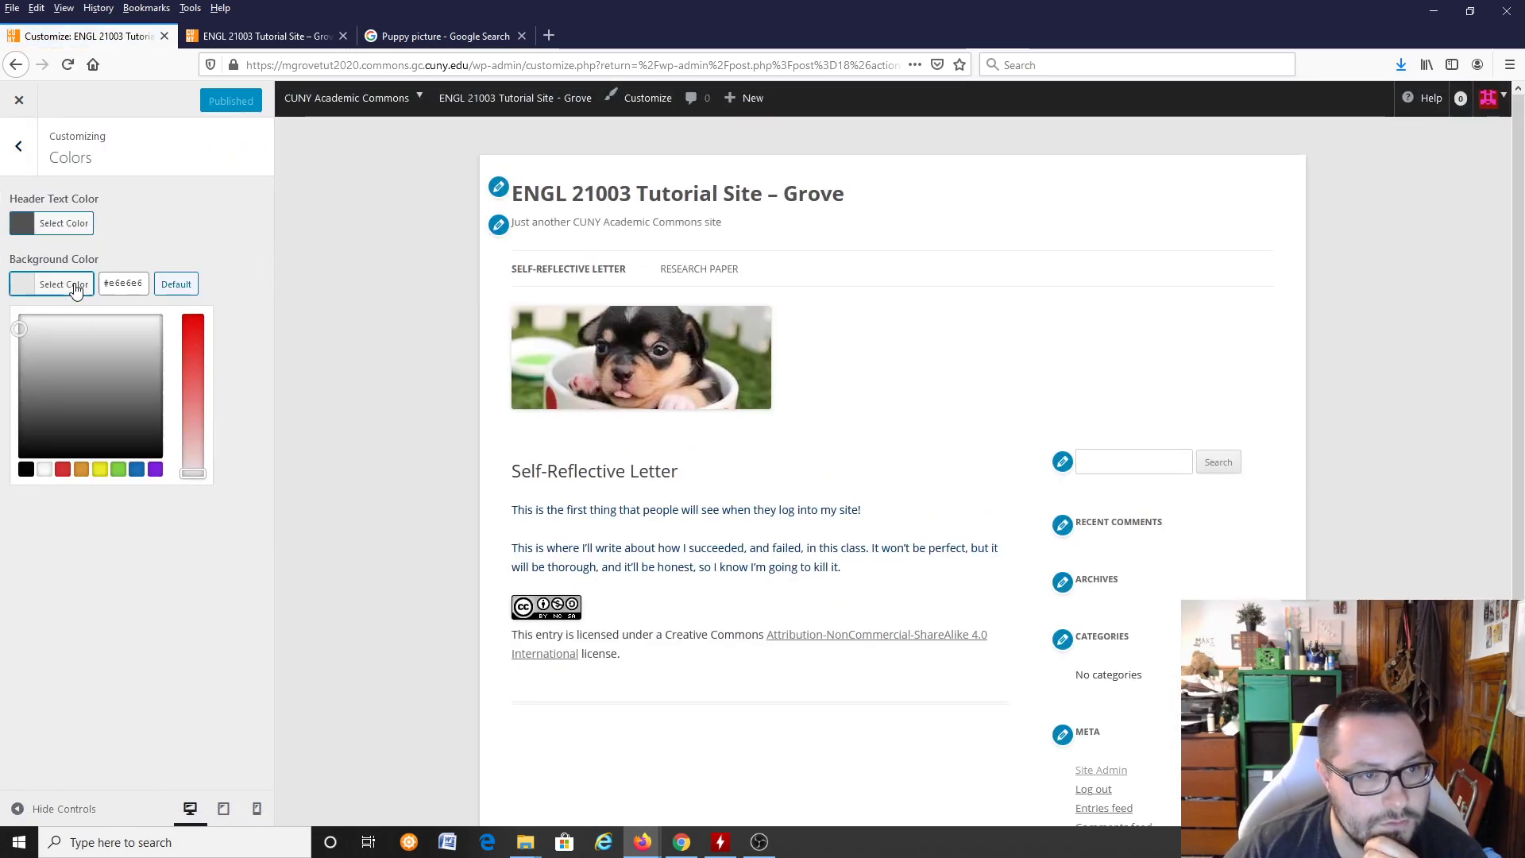
drag(25, 333, 56, 366)
drag(193, 473, 193, 382)
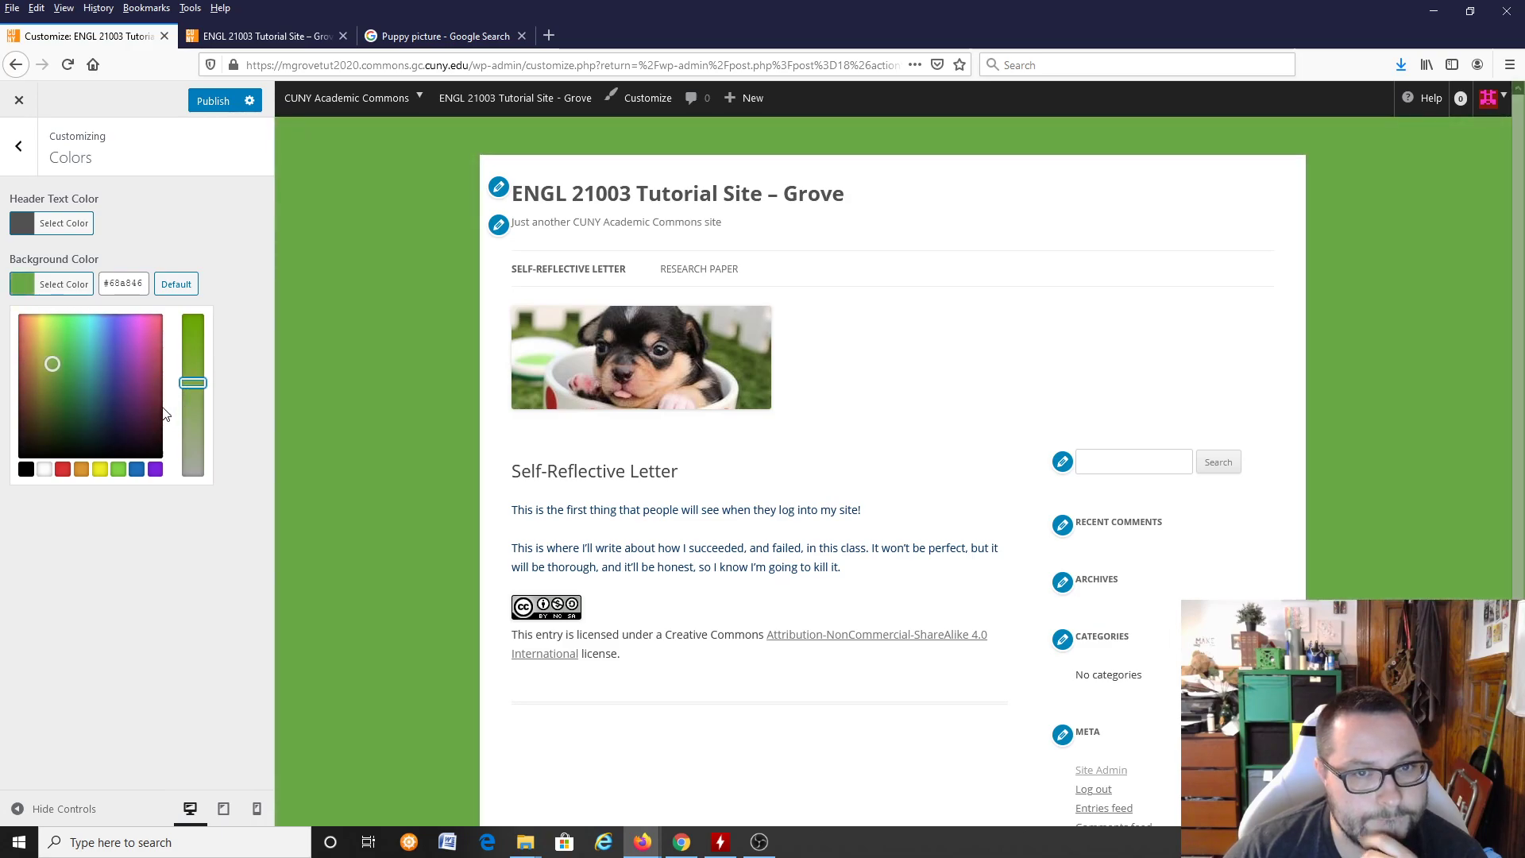
Step: Publish the new background color, set the header text color to dark red #510000, and publish that change too
click(215, 100)
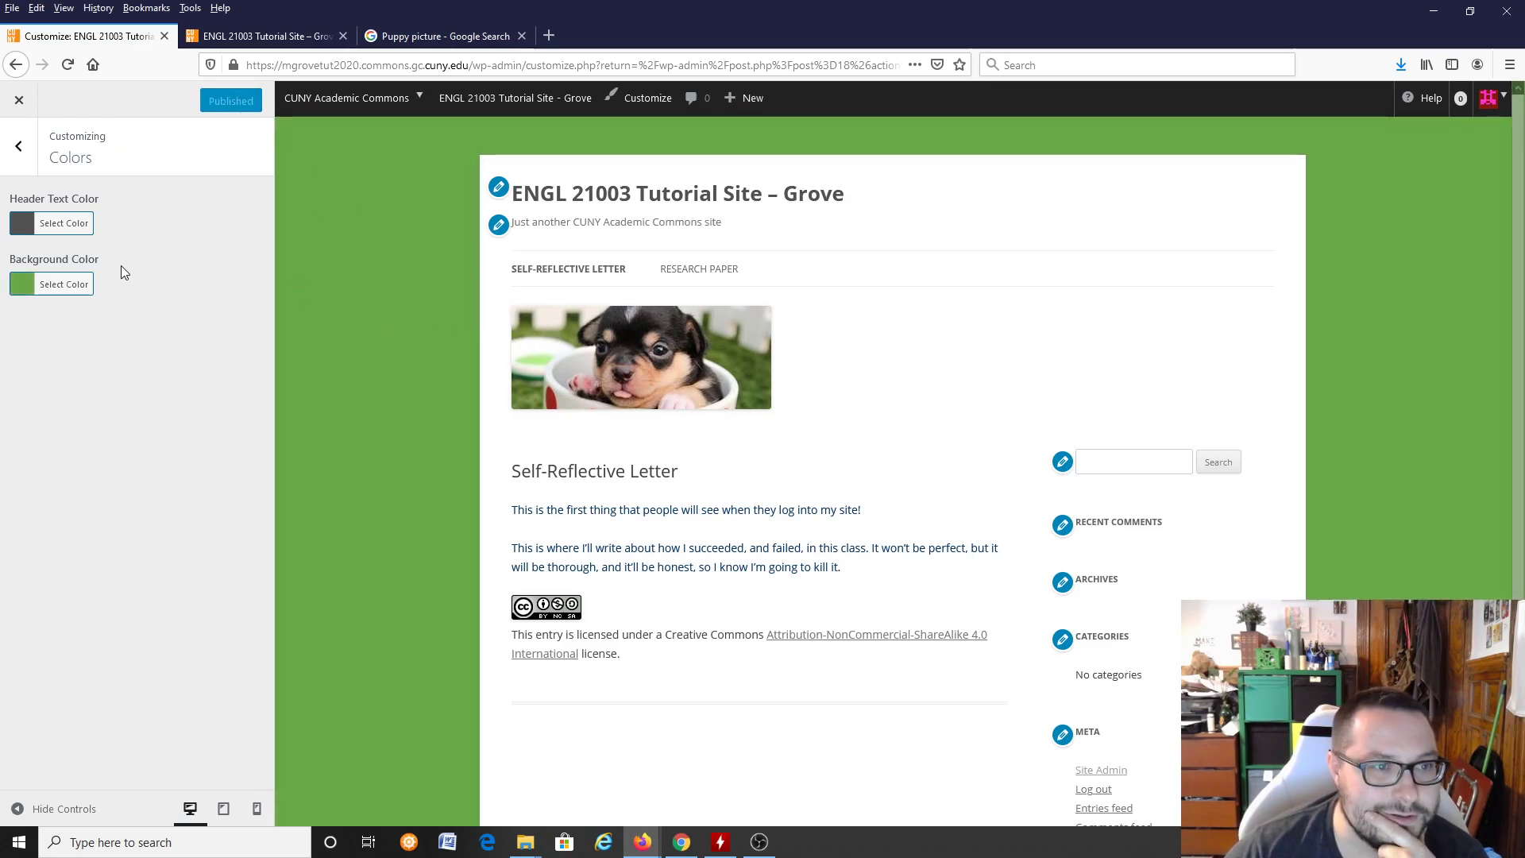
click(46, 230)
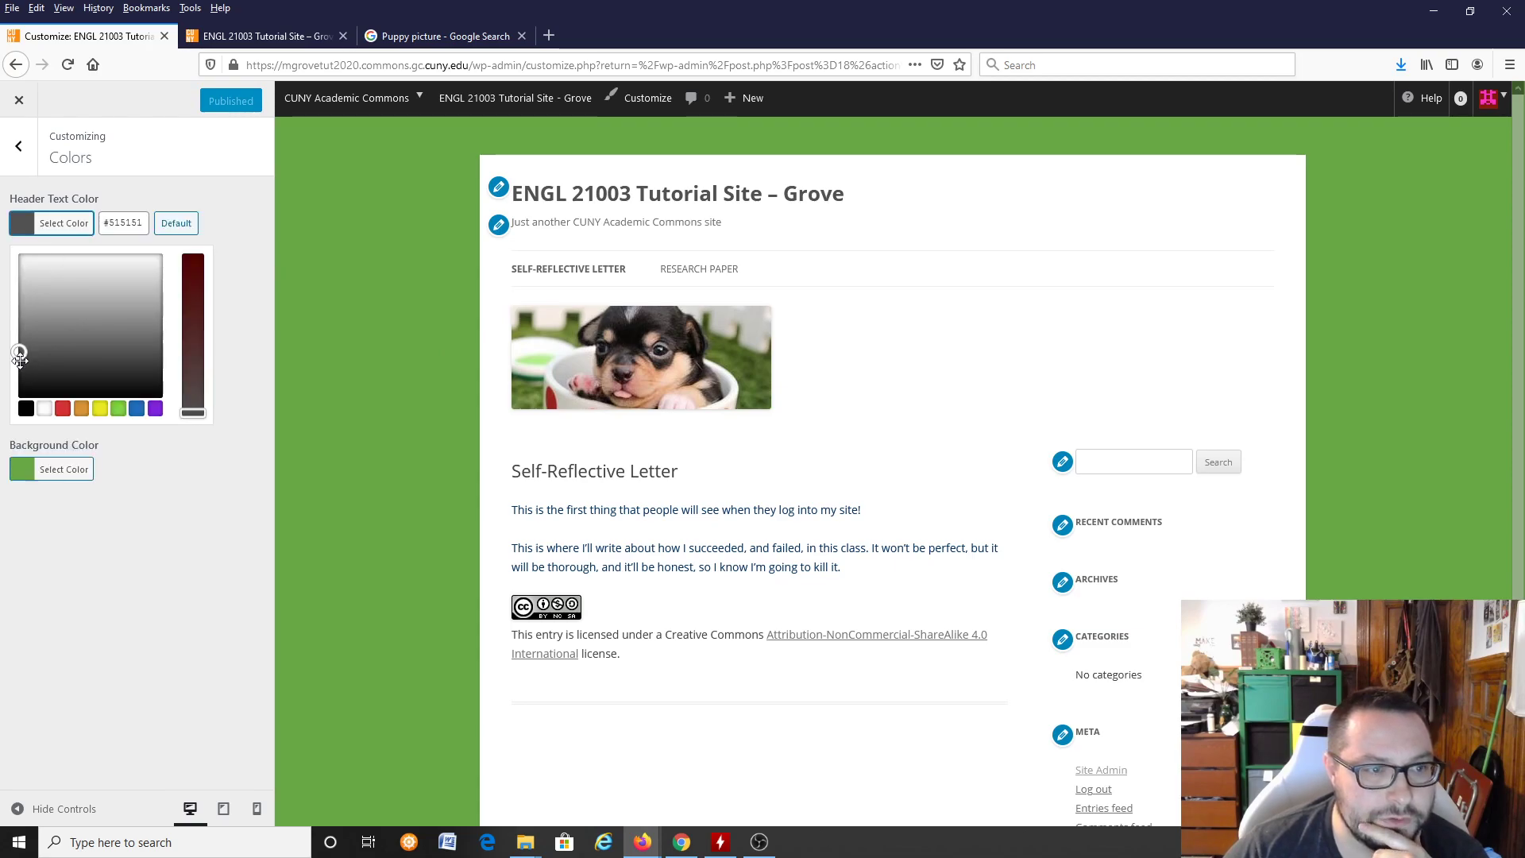
click(196, 256)
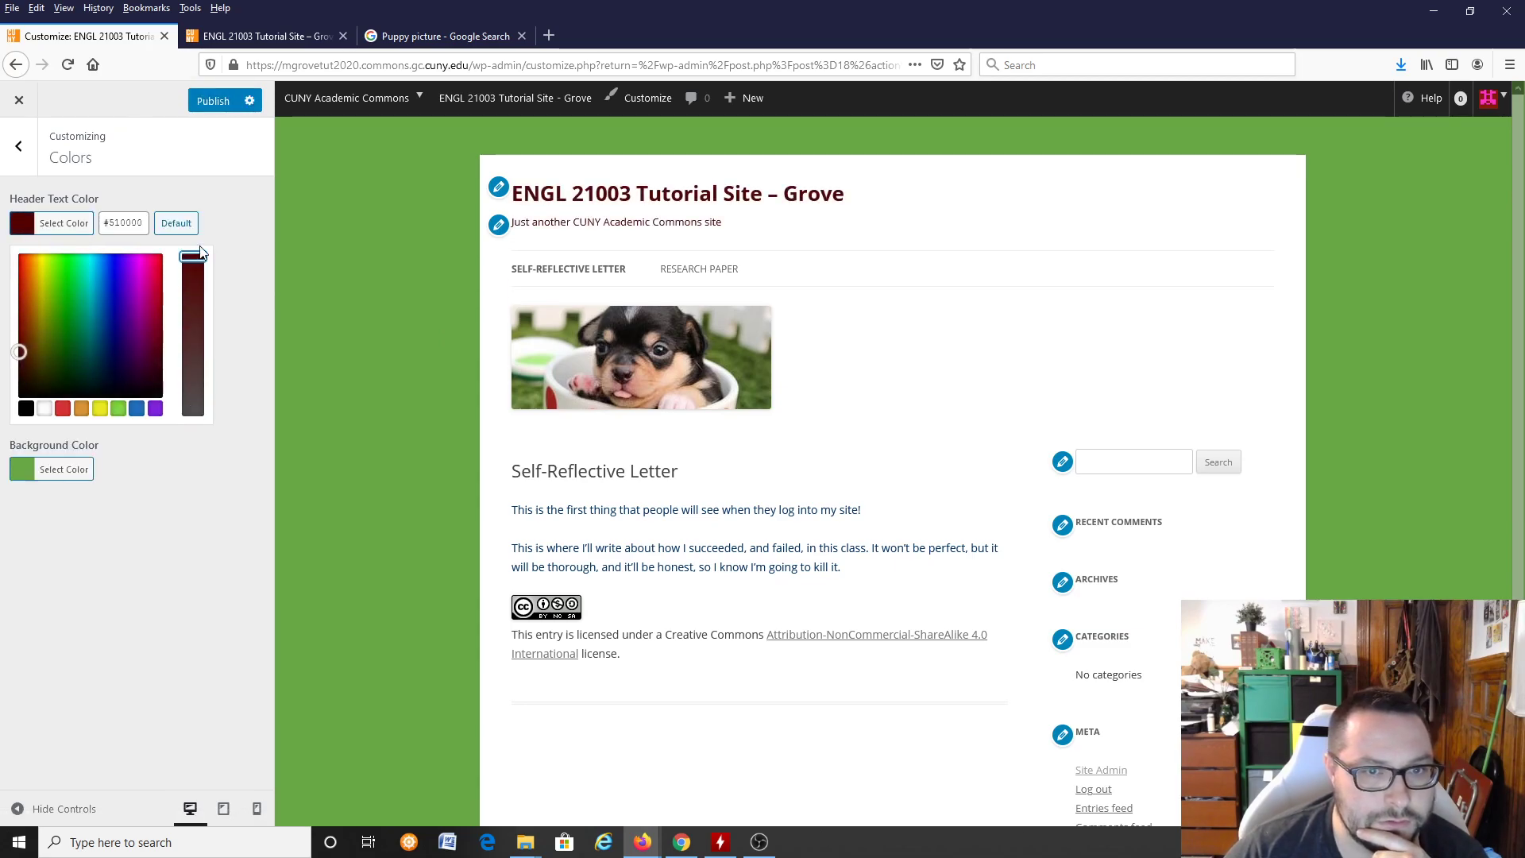
click(211, 104)
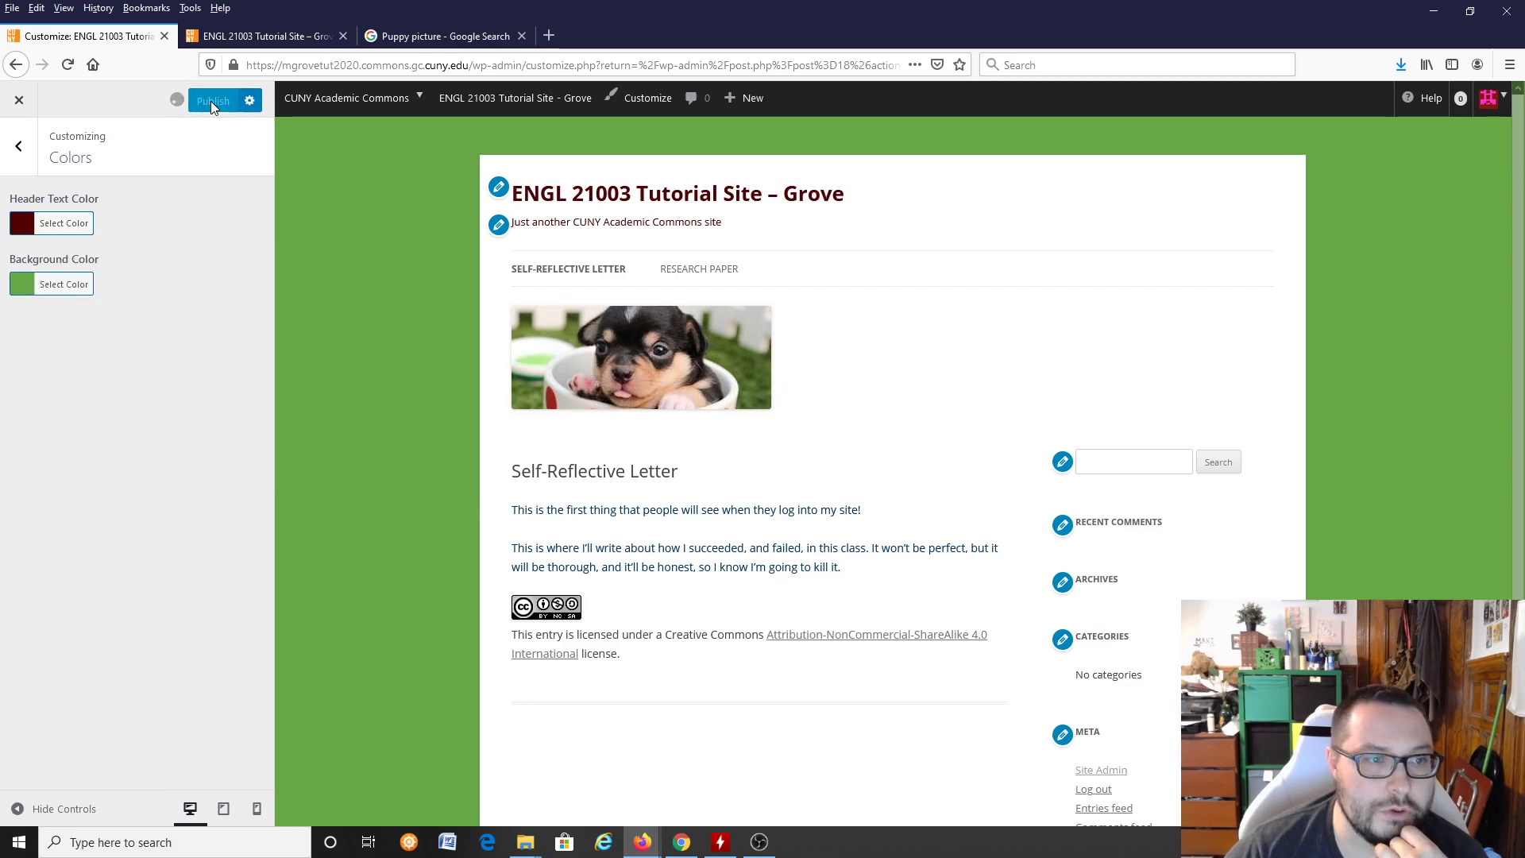
Step: Change the site's tagline to "This is a tutorial intended to help students create basic webpages" and publish it
click(19, 153)
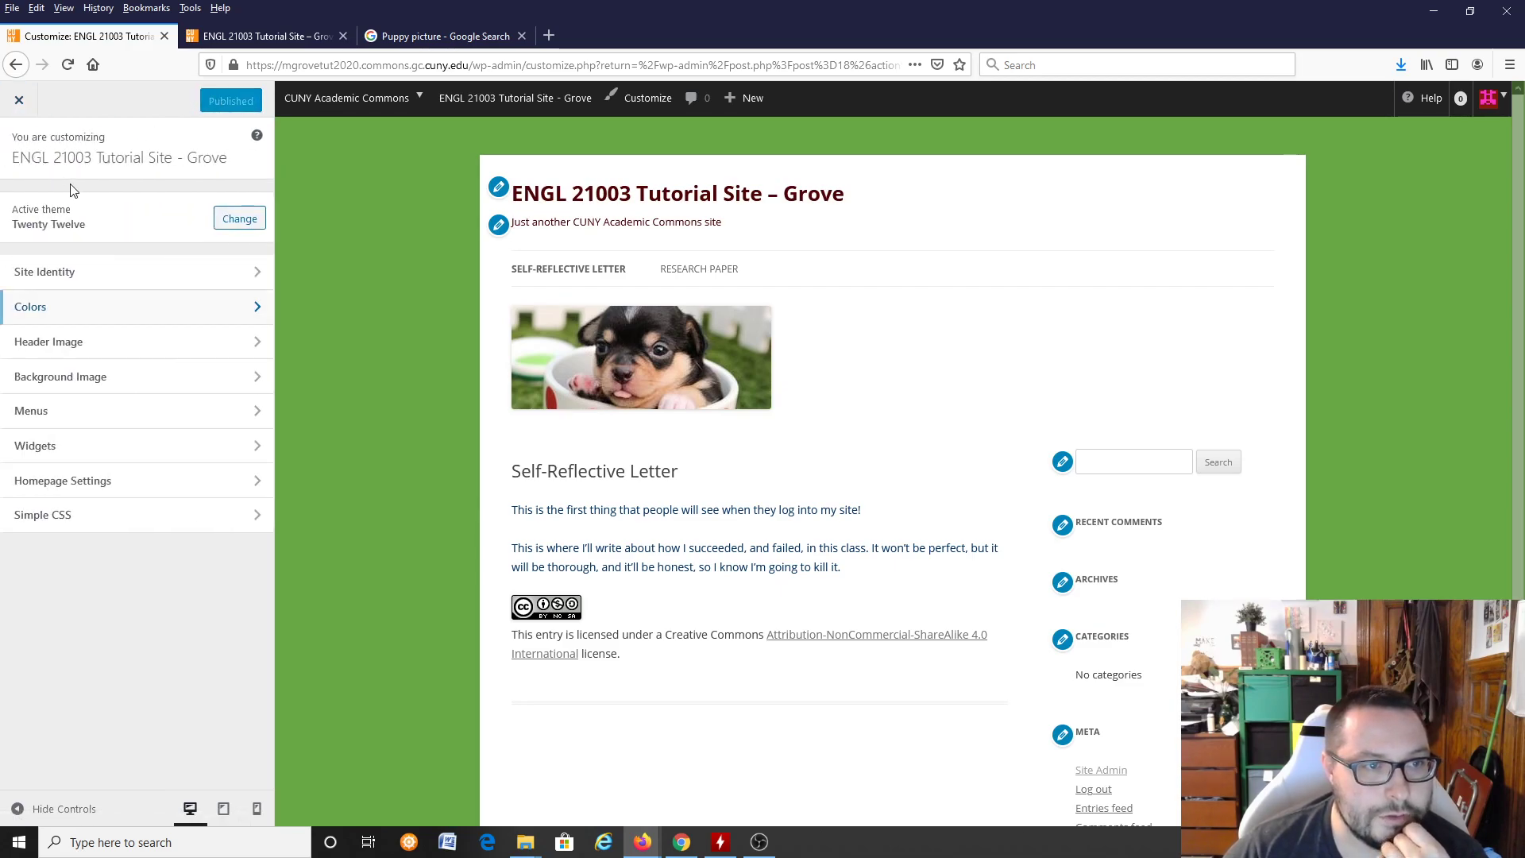
click(80, 276)
click(12, 147)
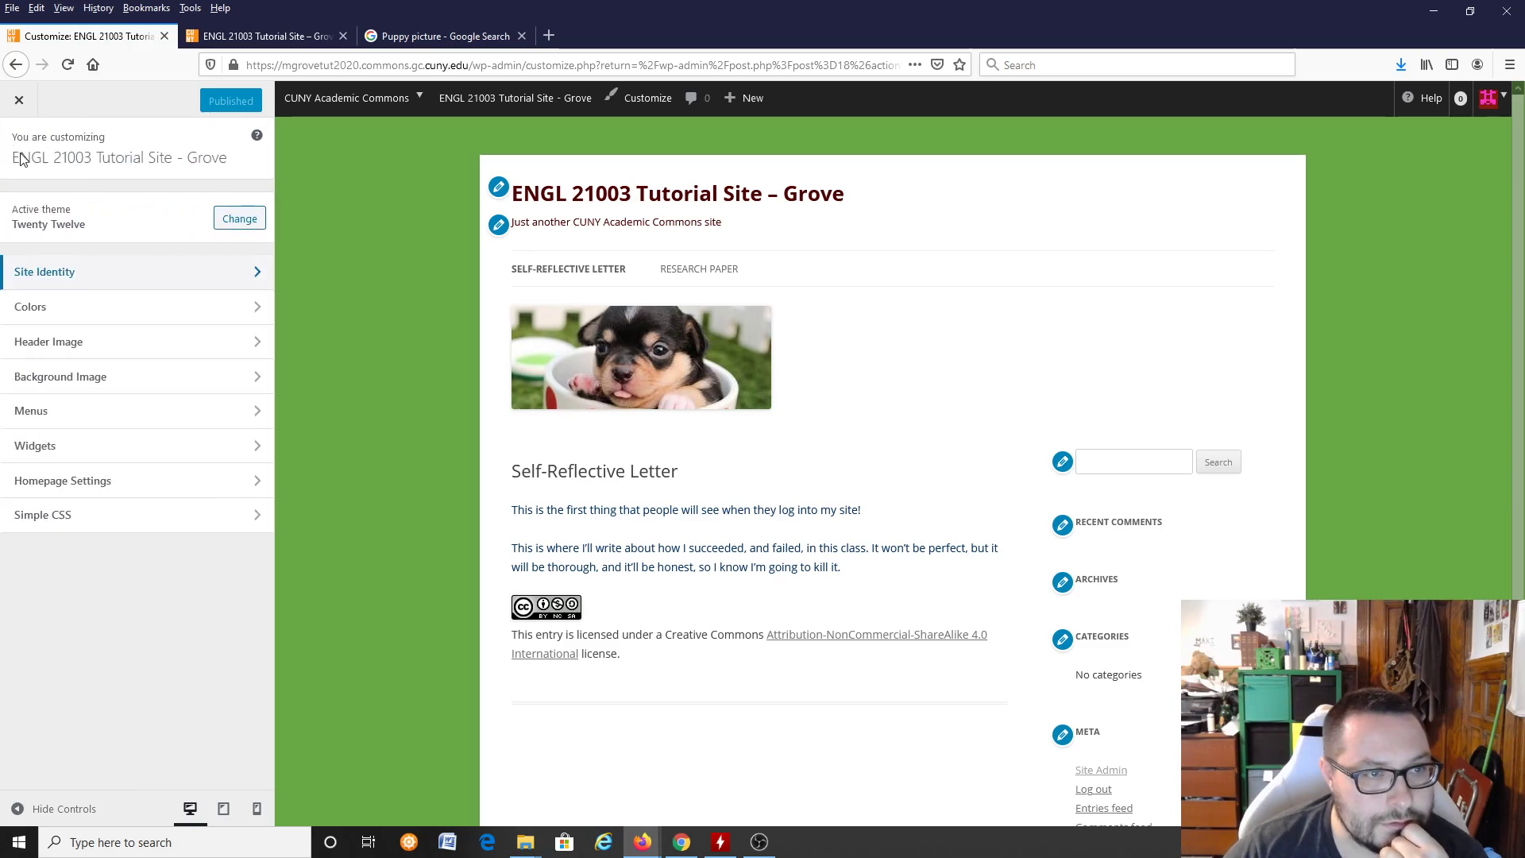
click(90, 273)
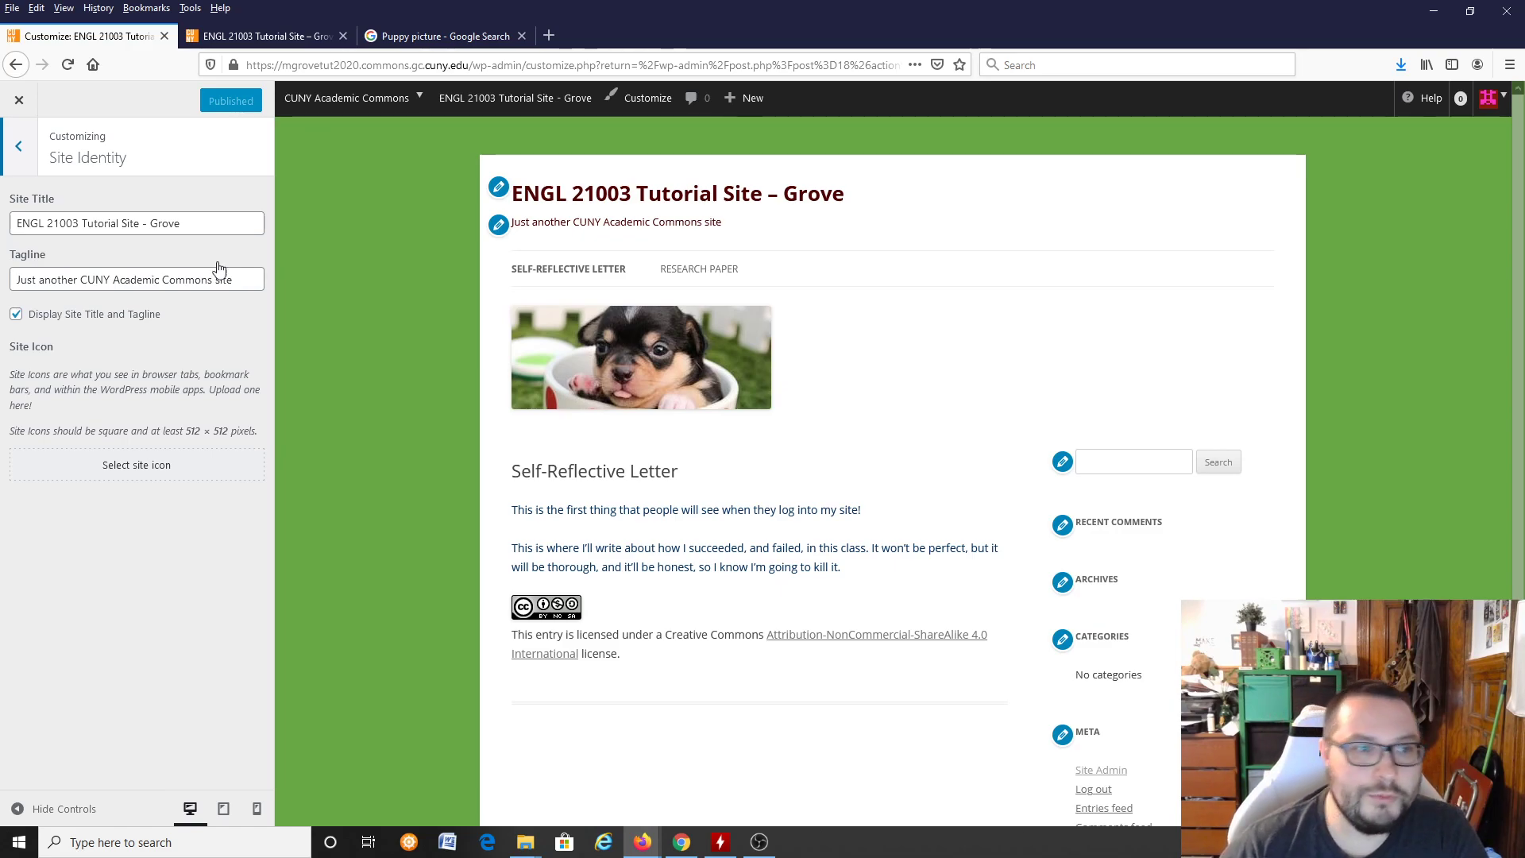
triple_click(259, 278)
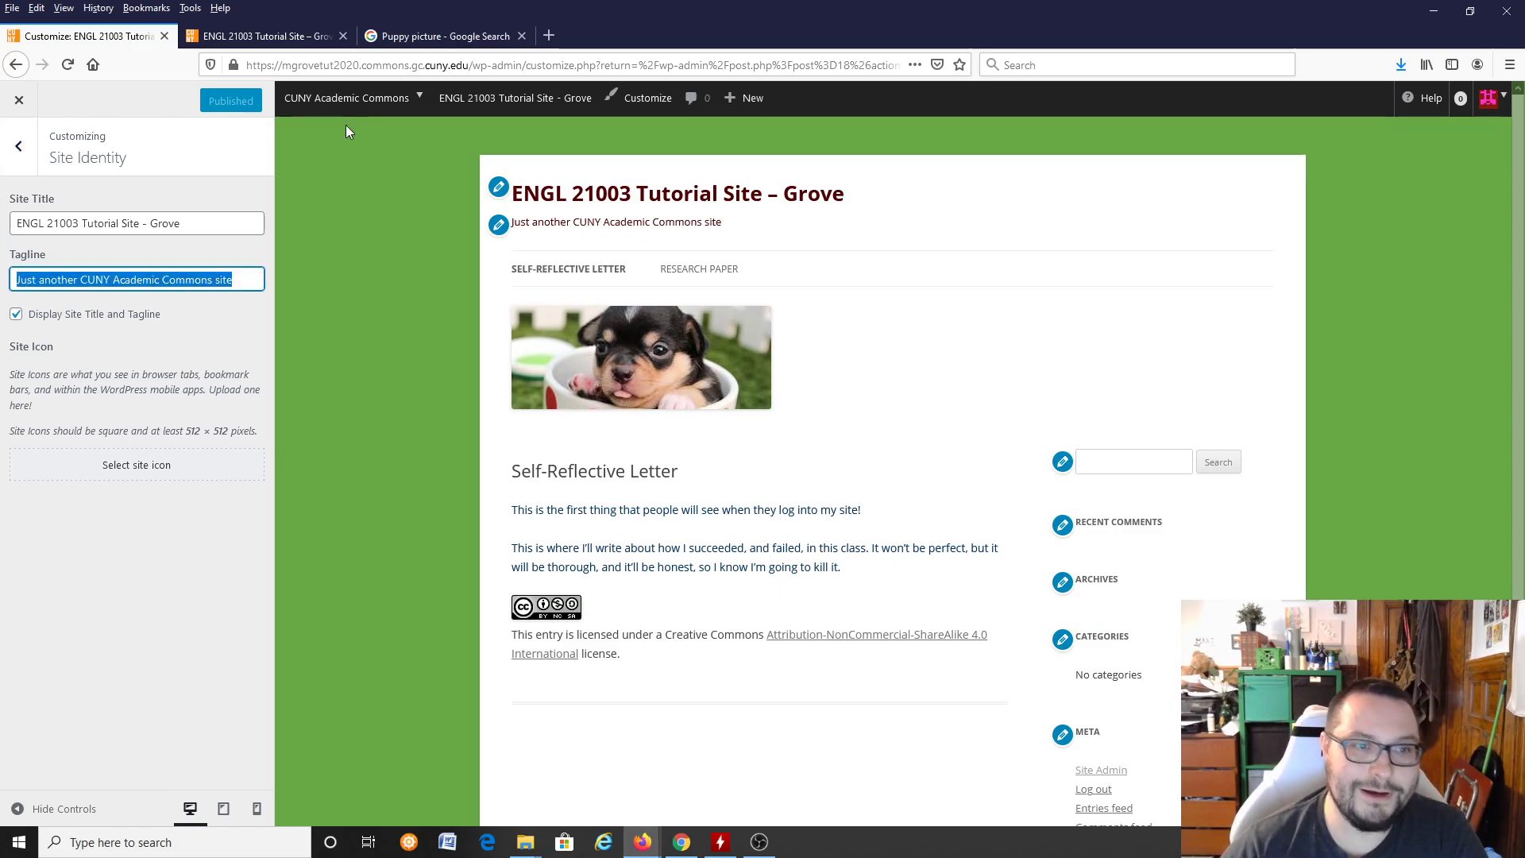
text(Thi)
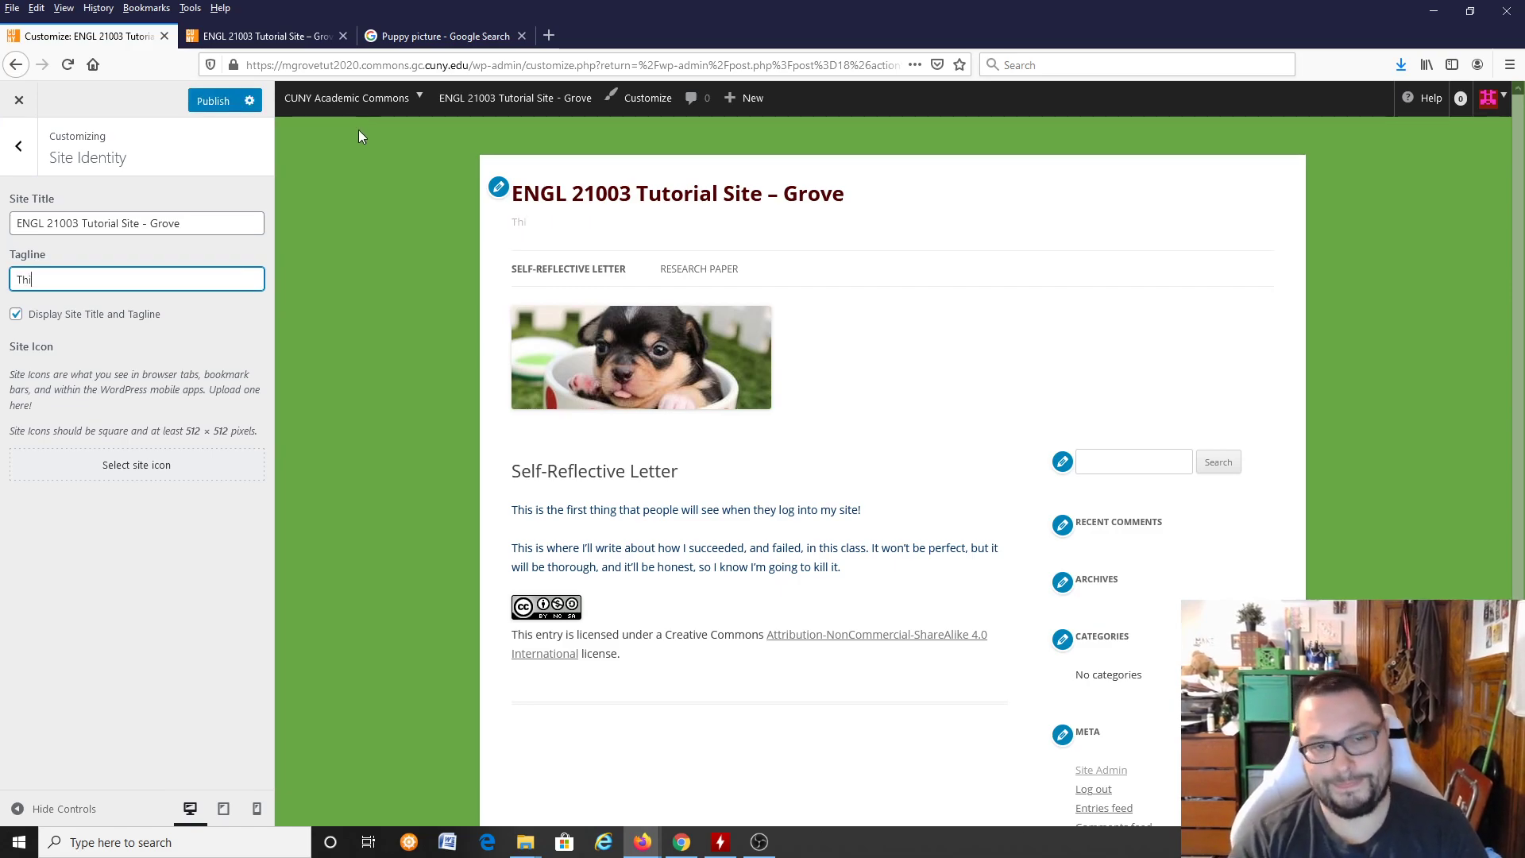
text(s is a tutorial in)
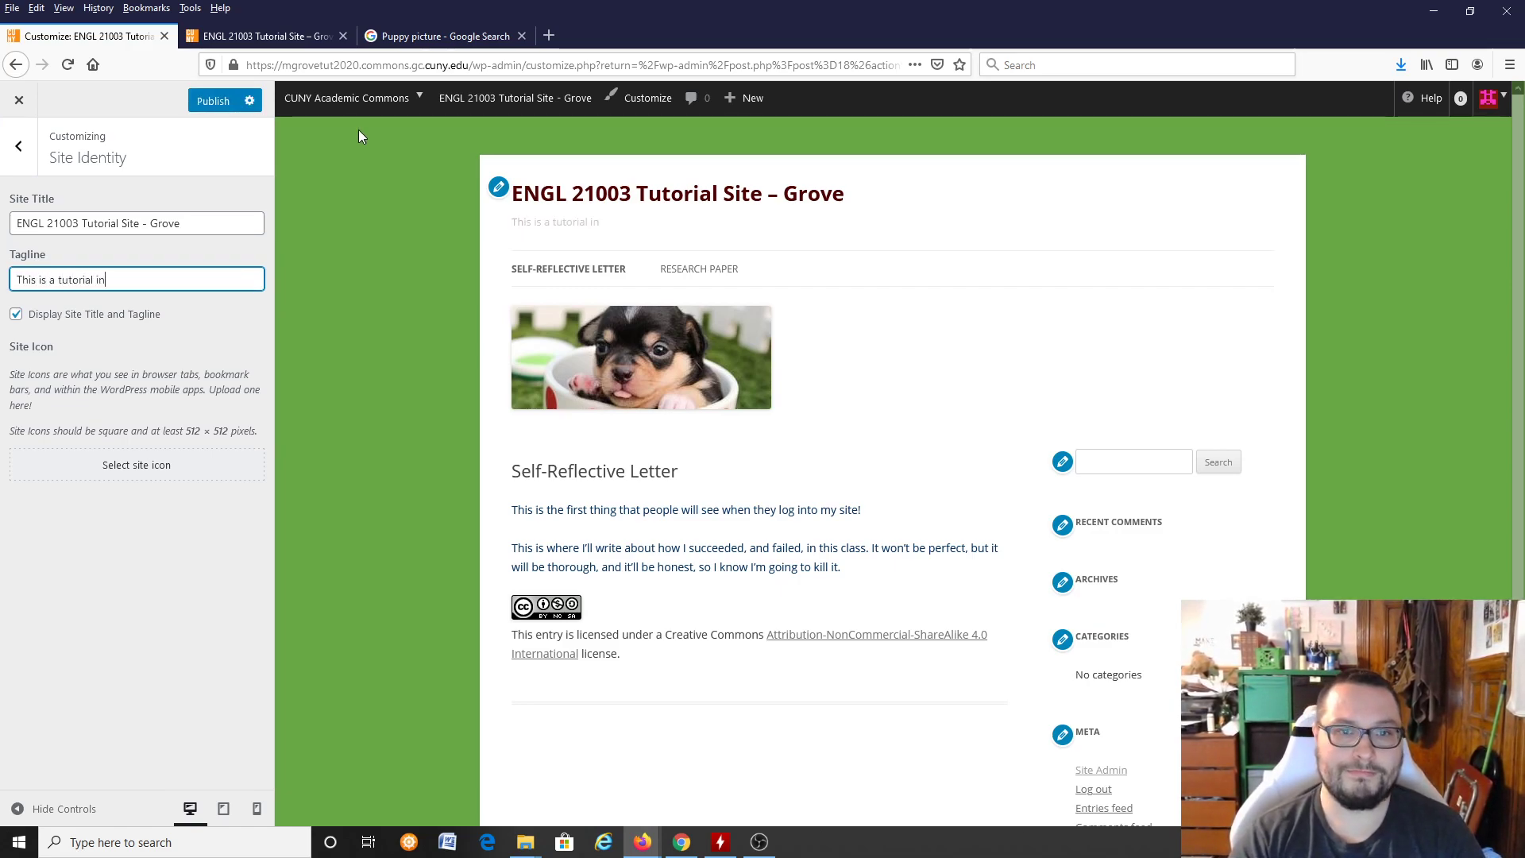
key(BackSpace)
key(BackSpace)
text(help stud)
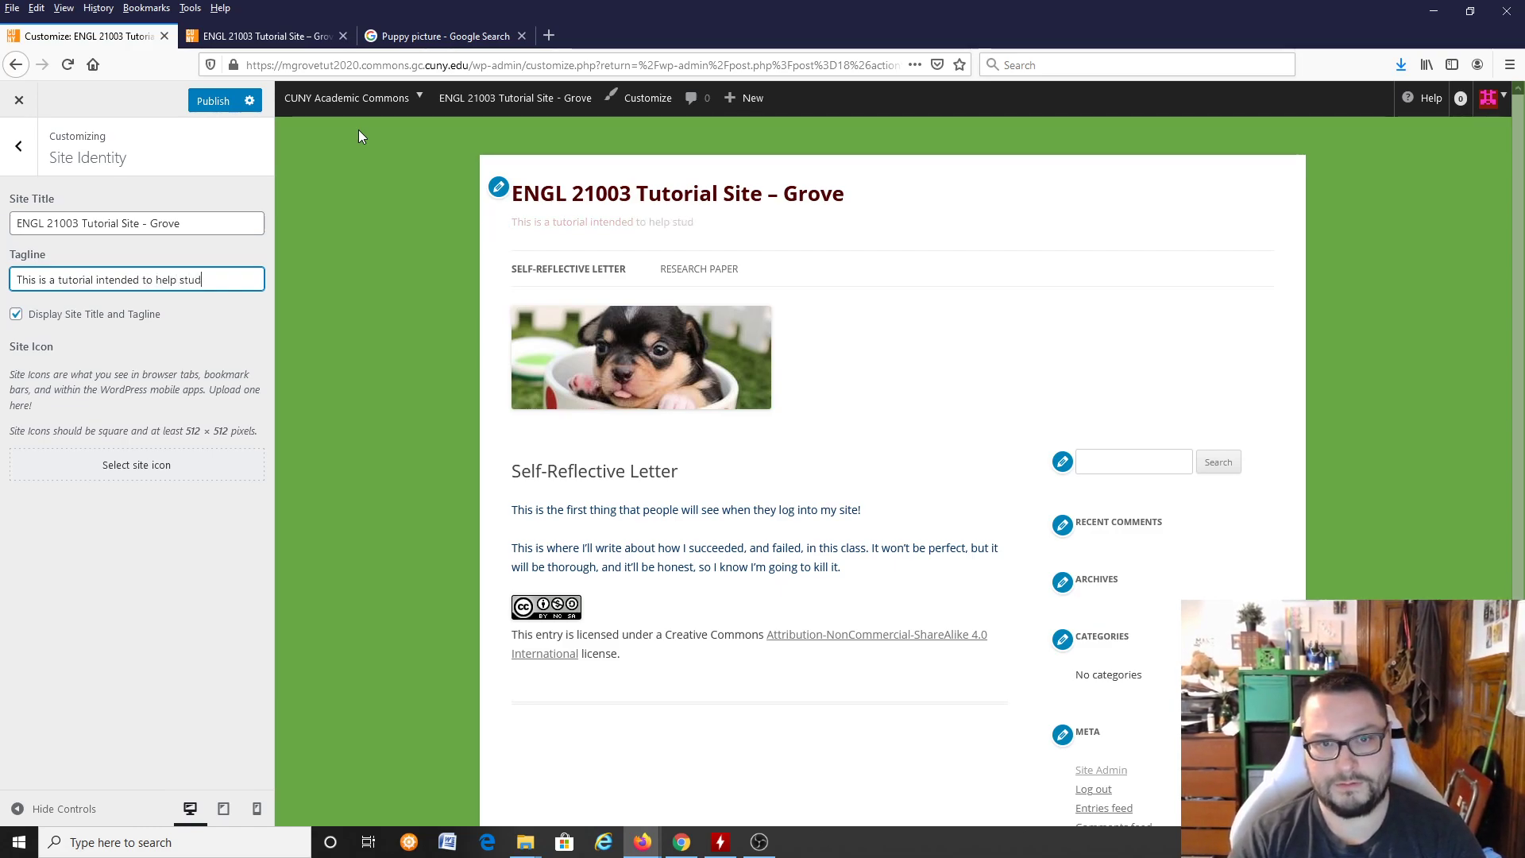
text(ents create basic webpages)
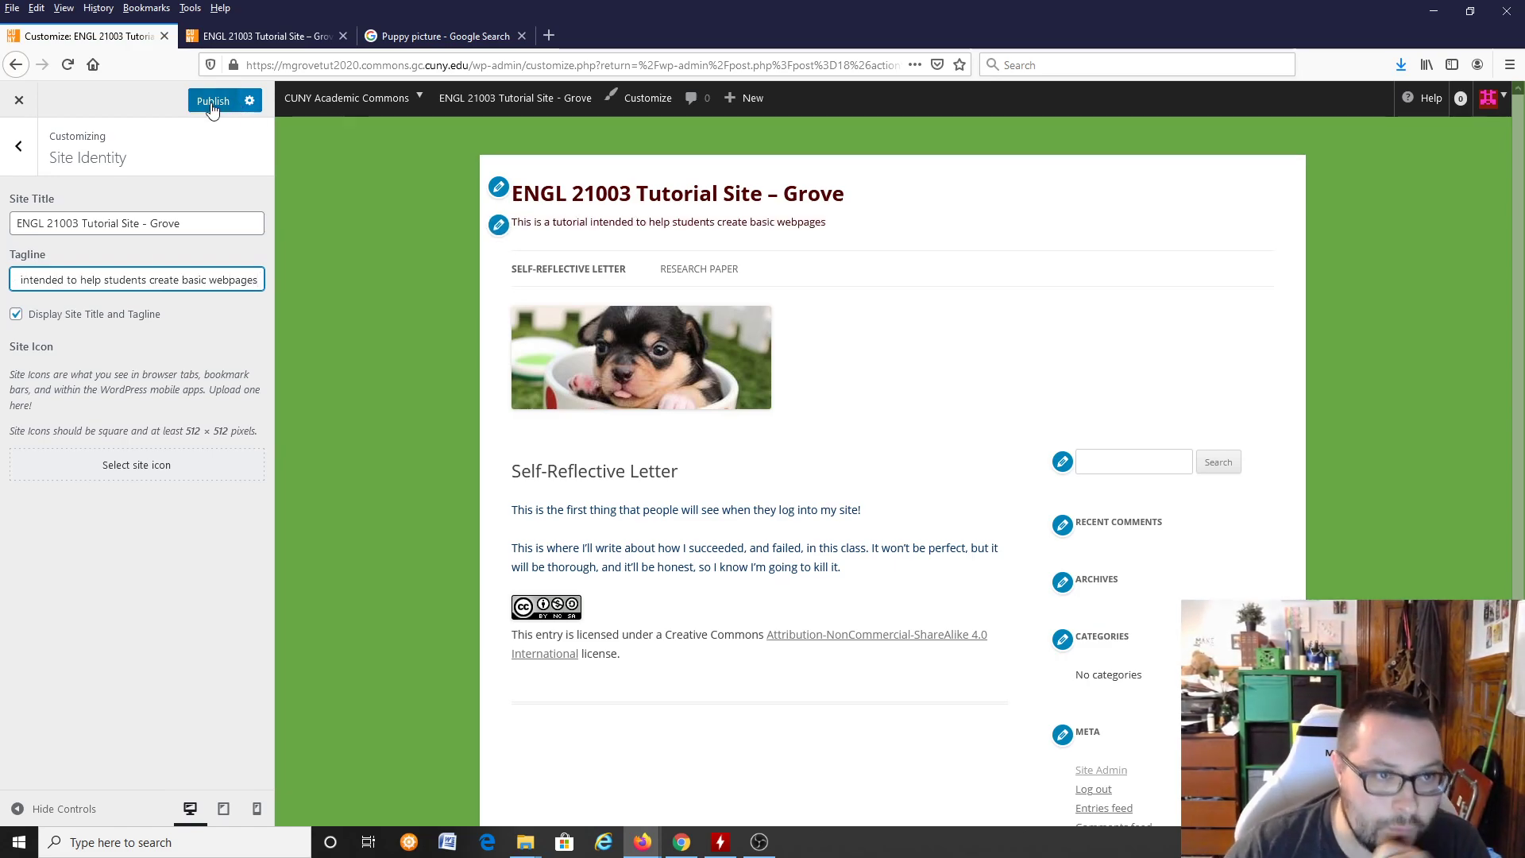
click(201, 334)
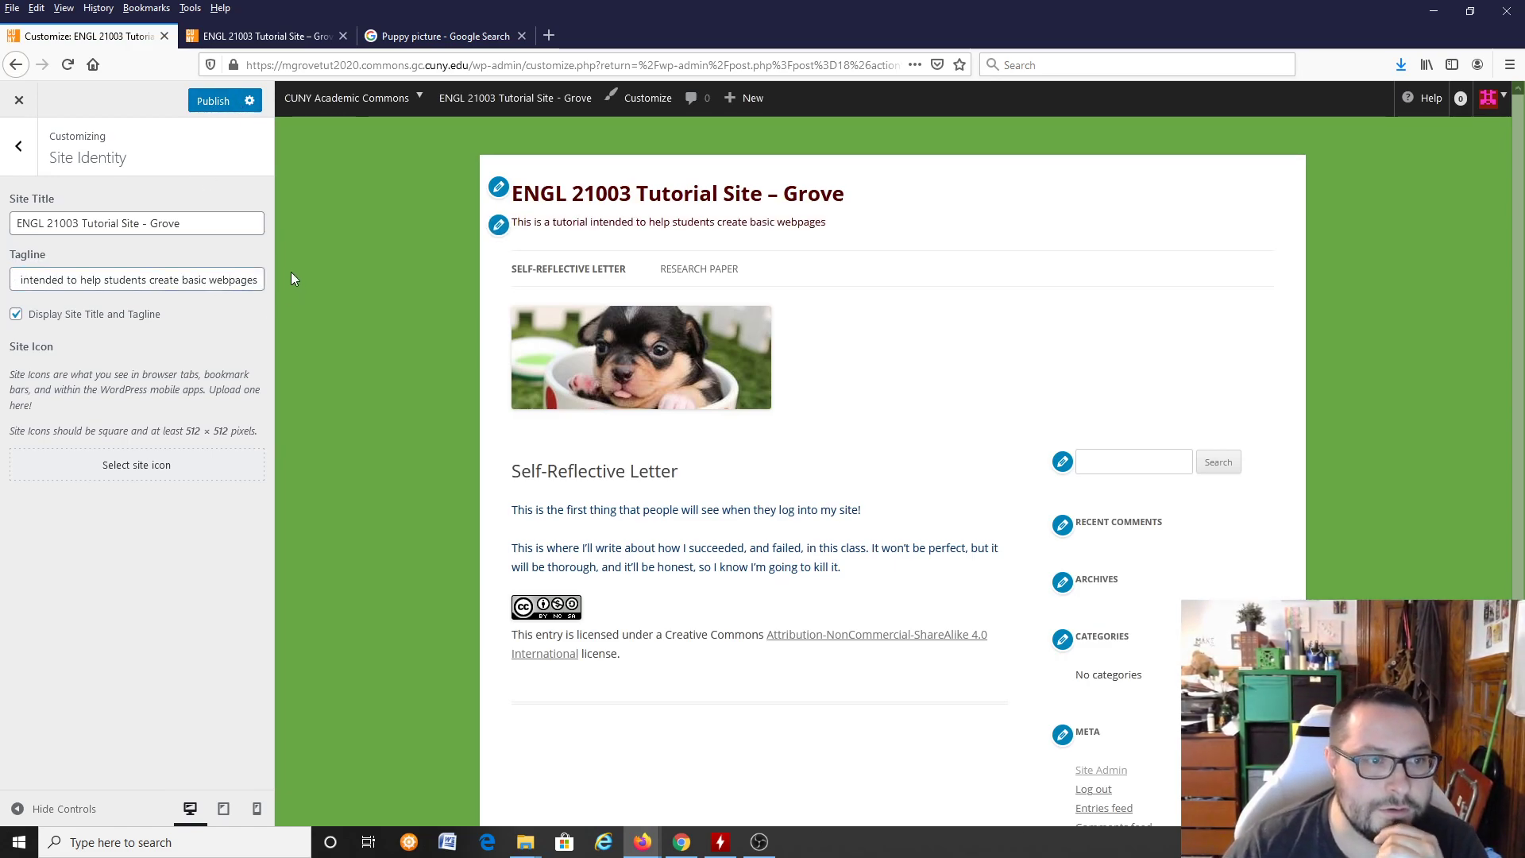
click(210, 103)
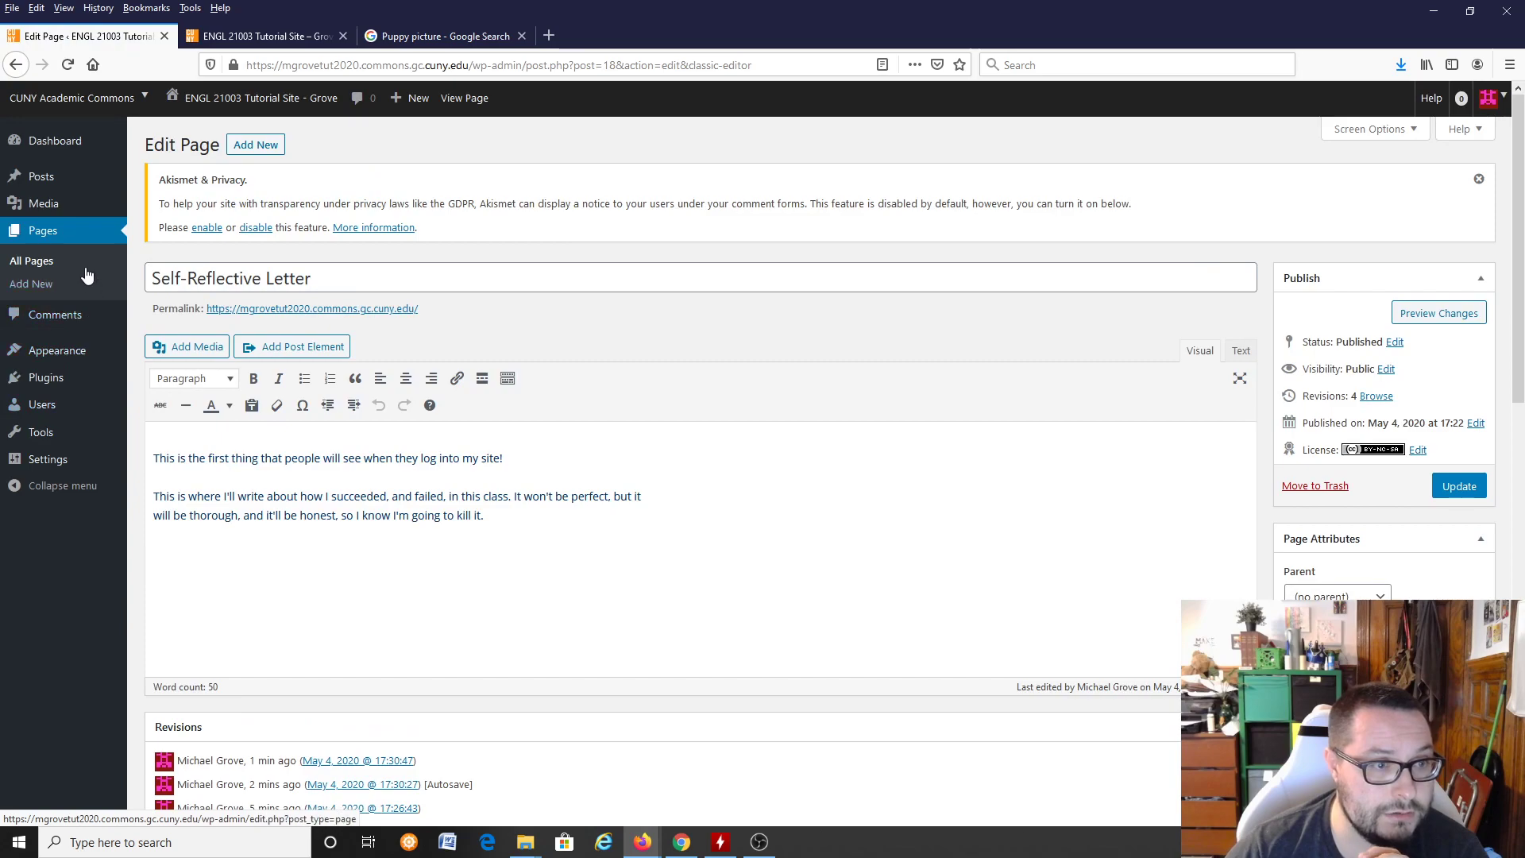
Step: Look at the installed themes, return to the list of pages, and open the Self-Reflective Letter page in the block editor
click(65, 354)
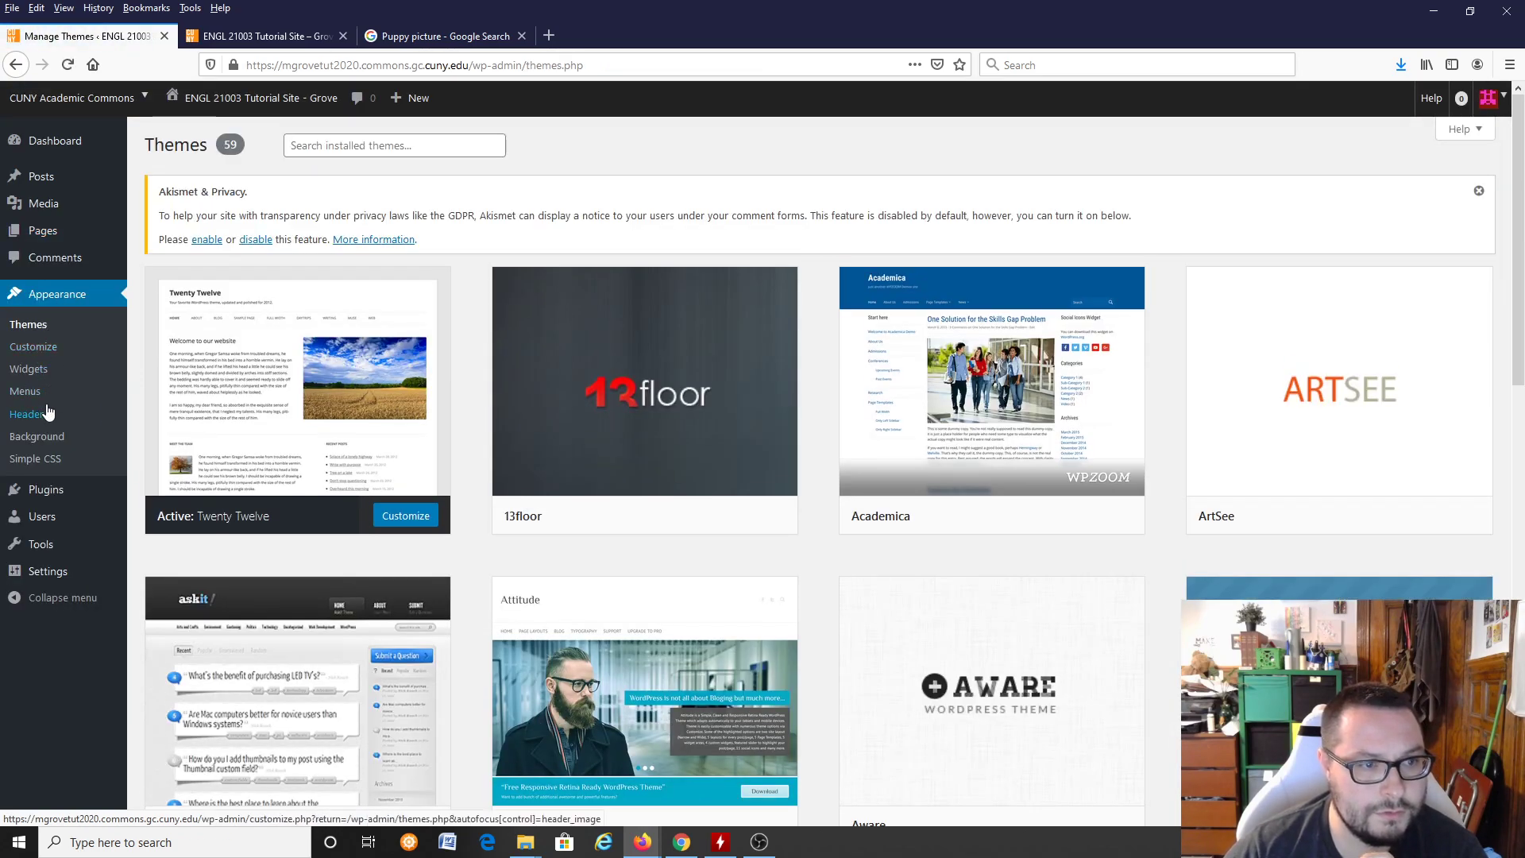
mouse_move(61, 550)
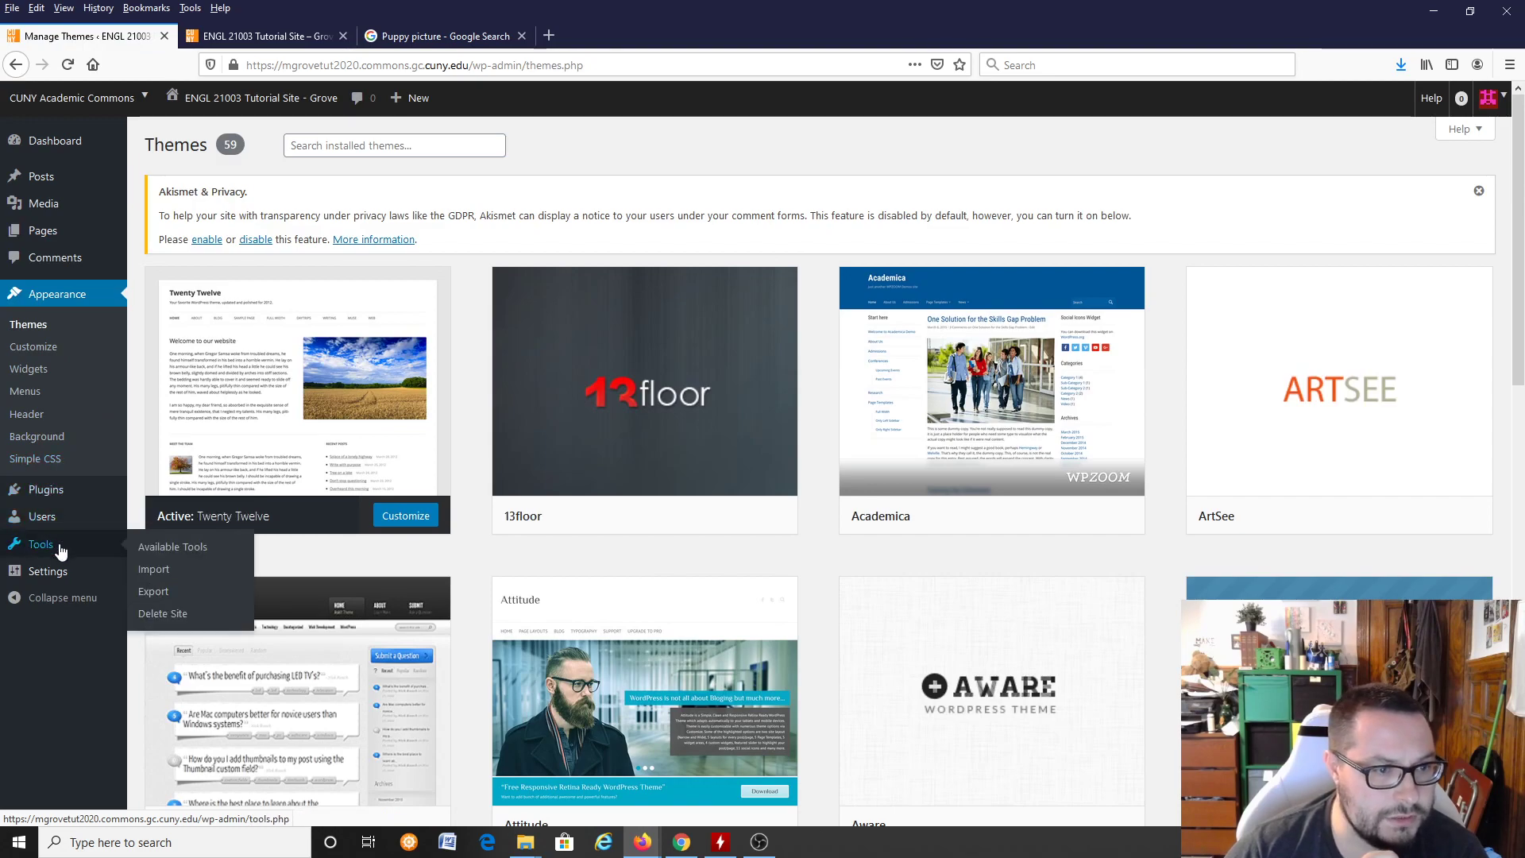
click(66, 238)
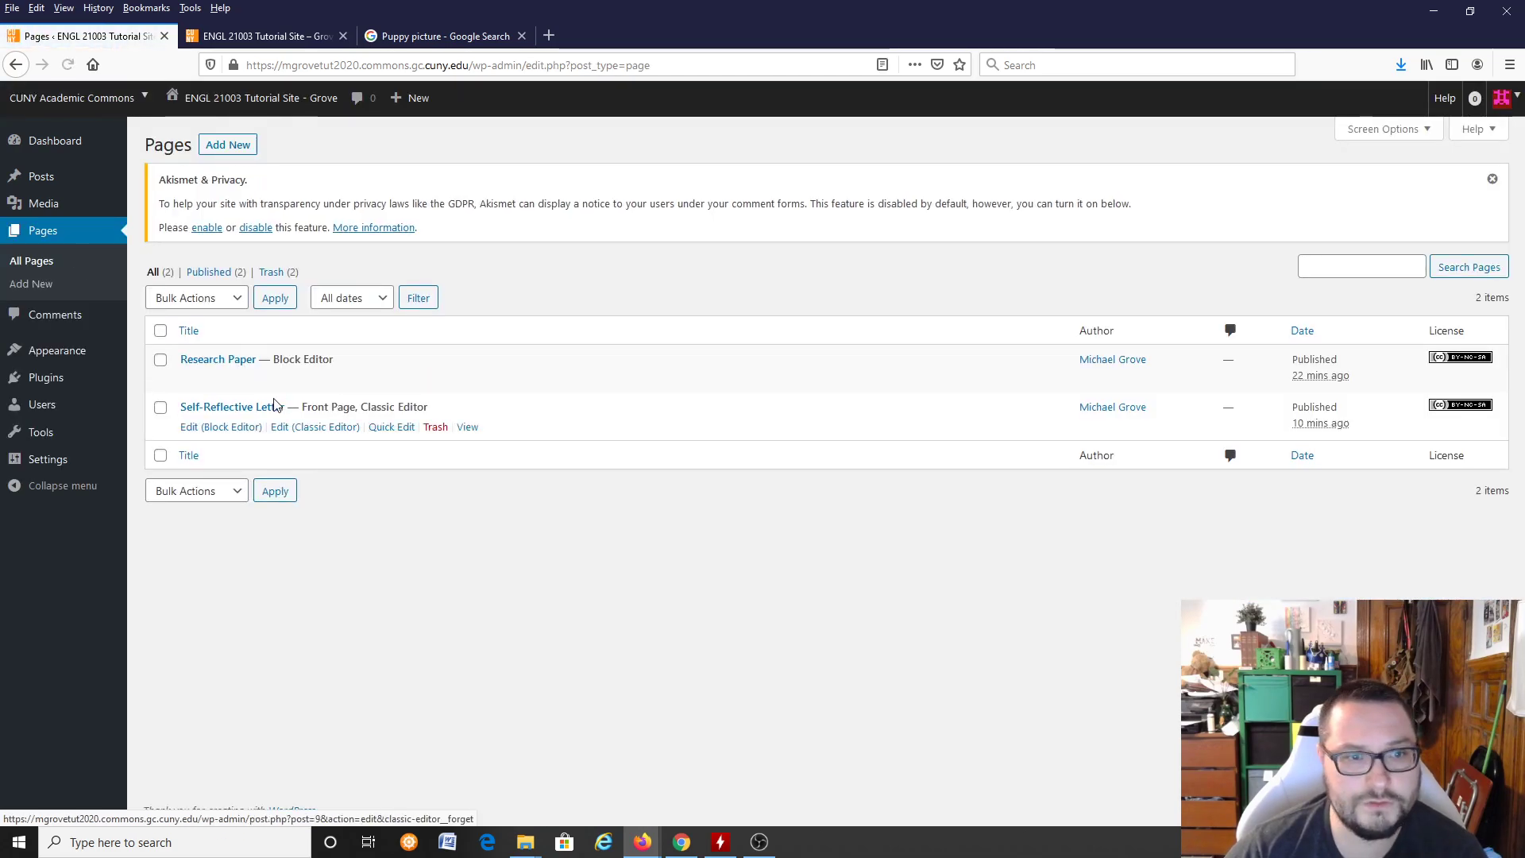
mouse_move(223, 380)
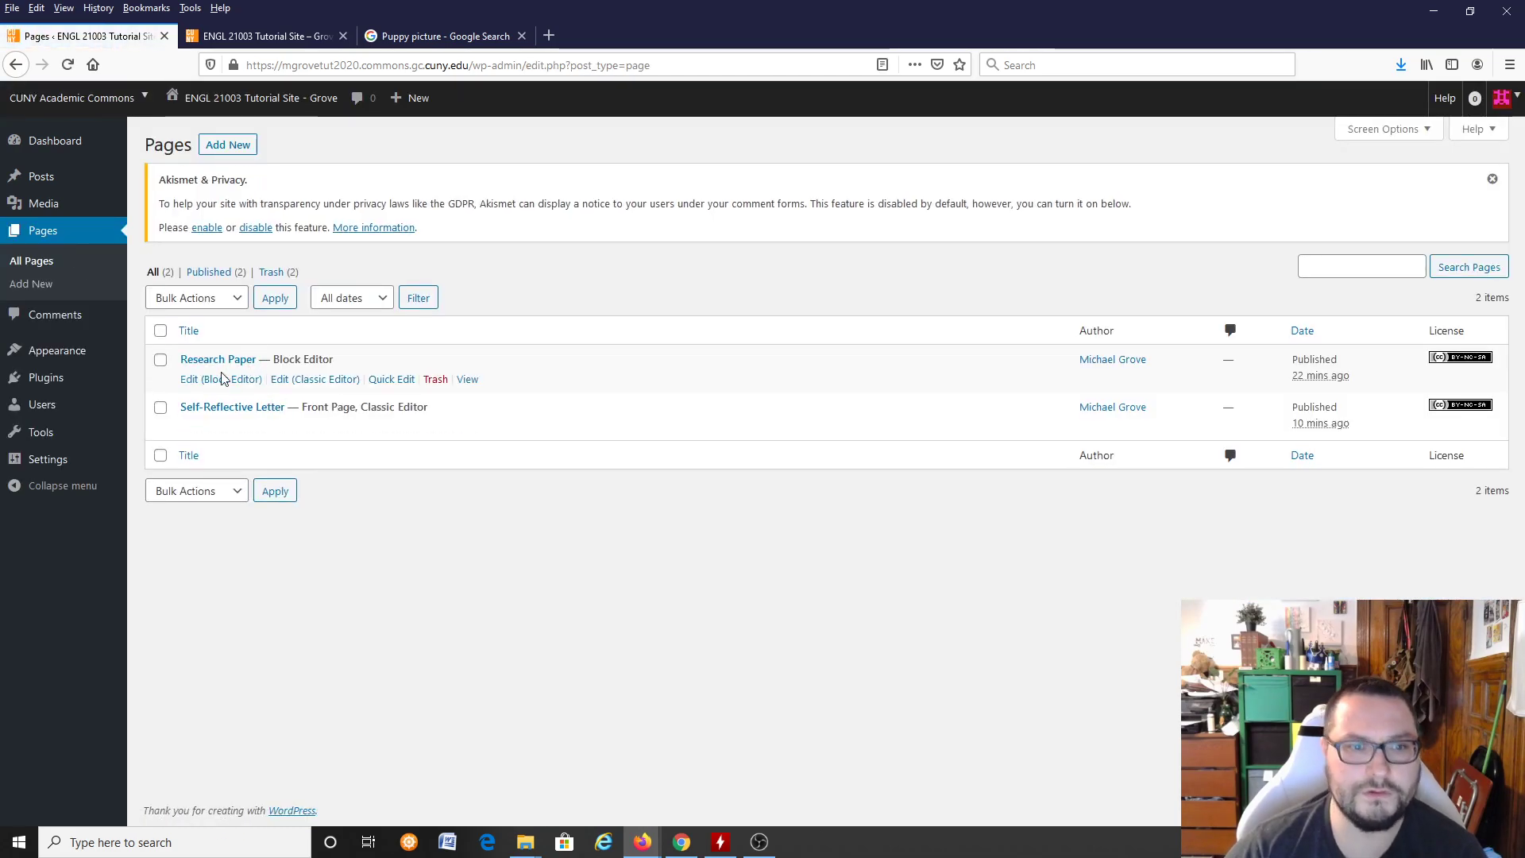
mouse_move(218, 407)
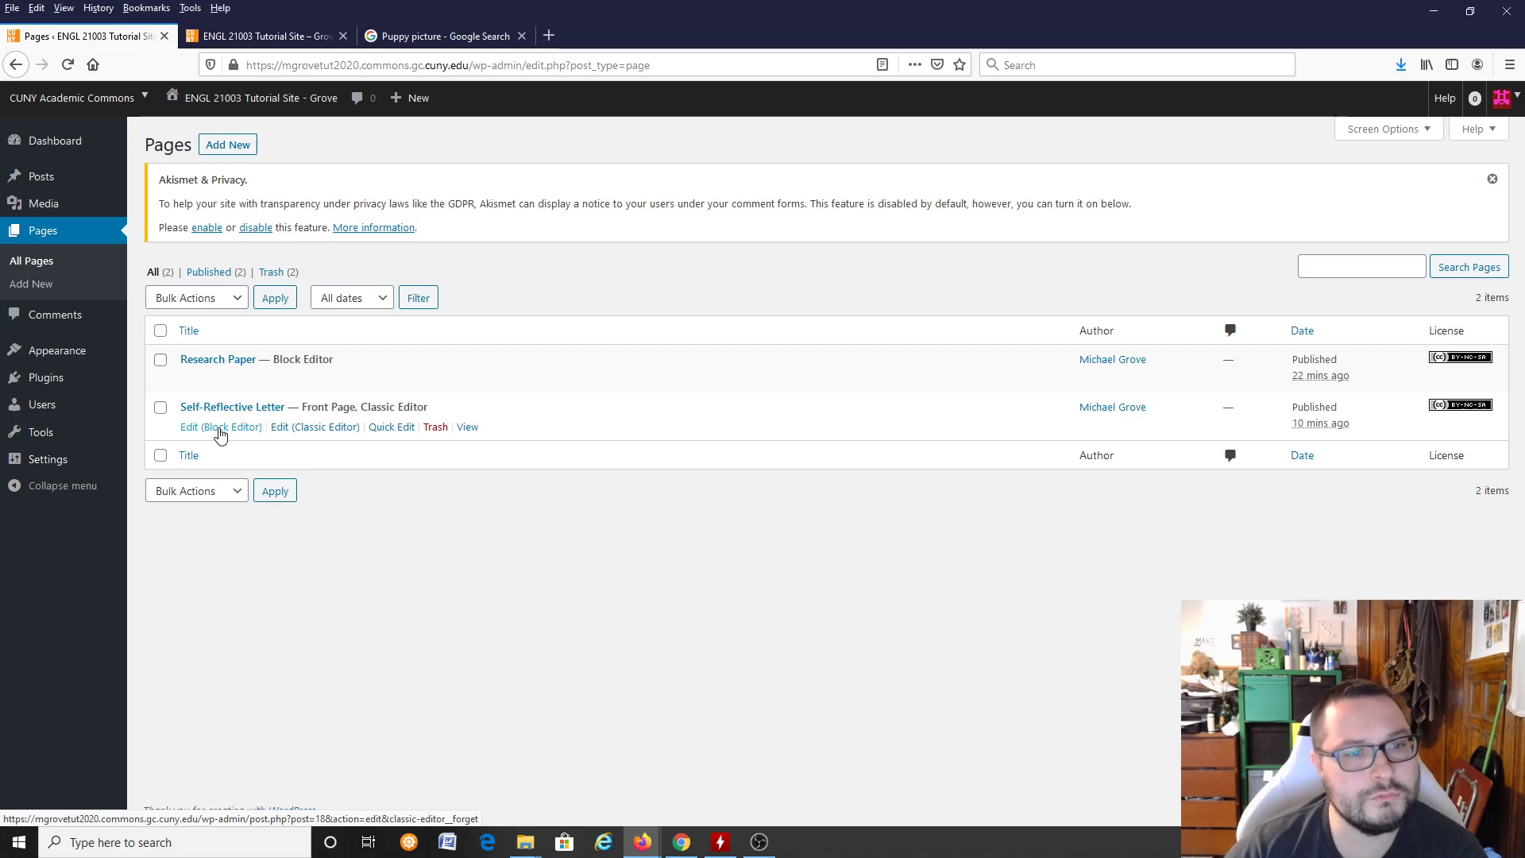
click(218, 427)
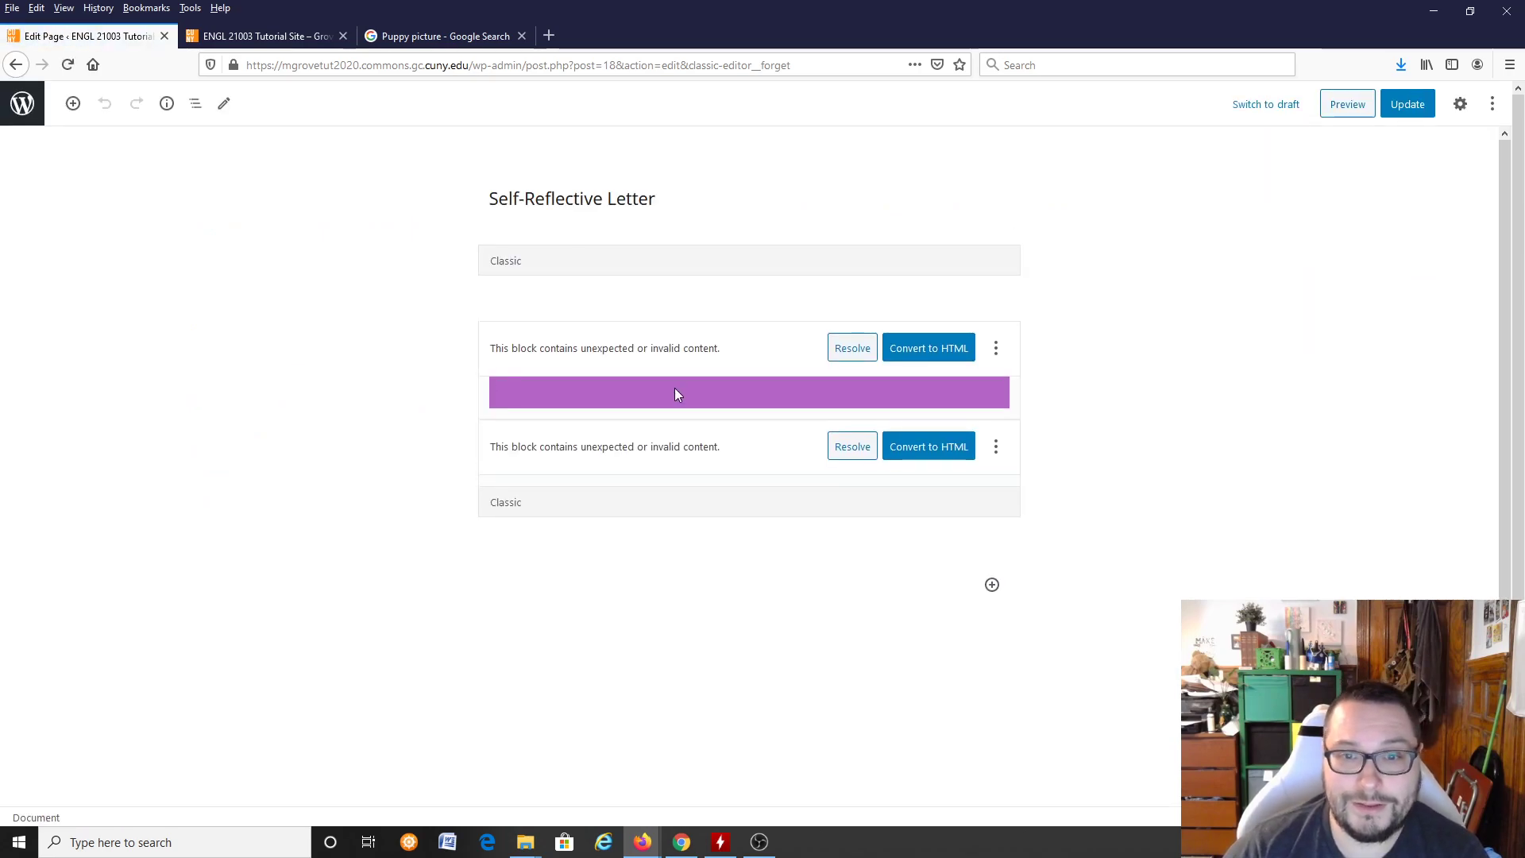
Step: Review the proposed fix for the first invalid block, and convert both invalid blocks of the letter to Classic blocks
click(852, 348)
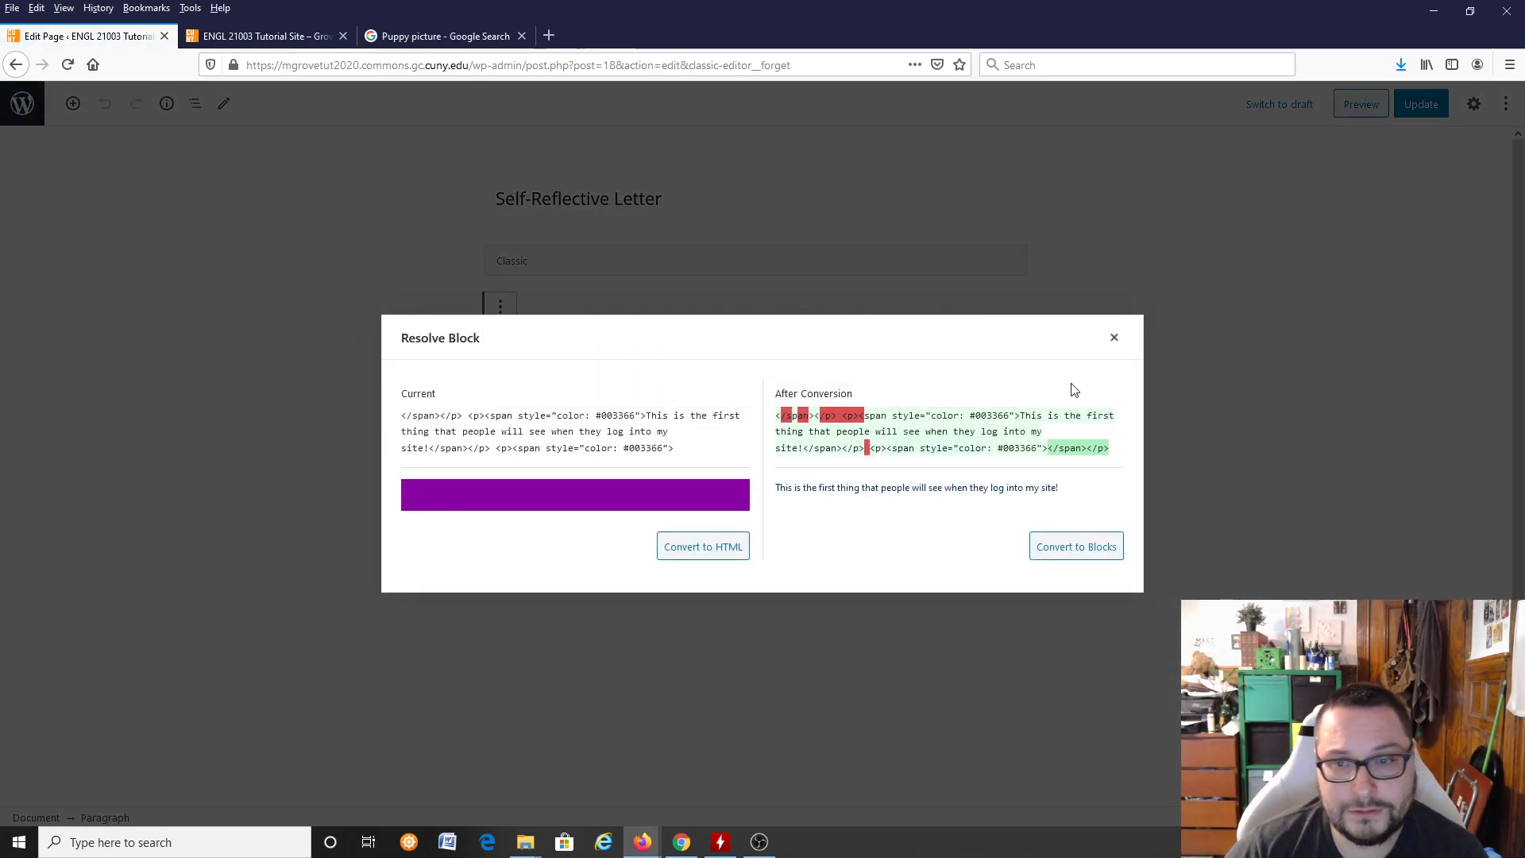
click(1115, 337)
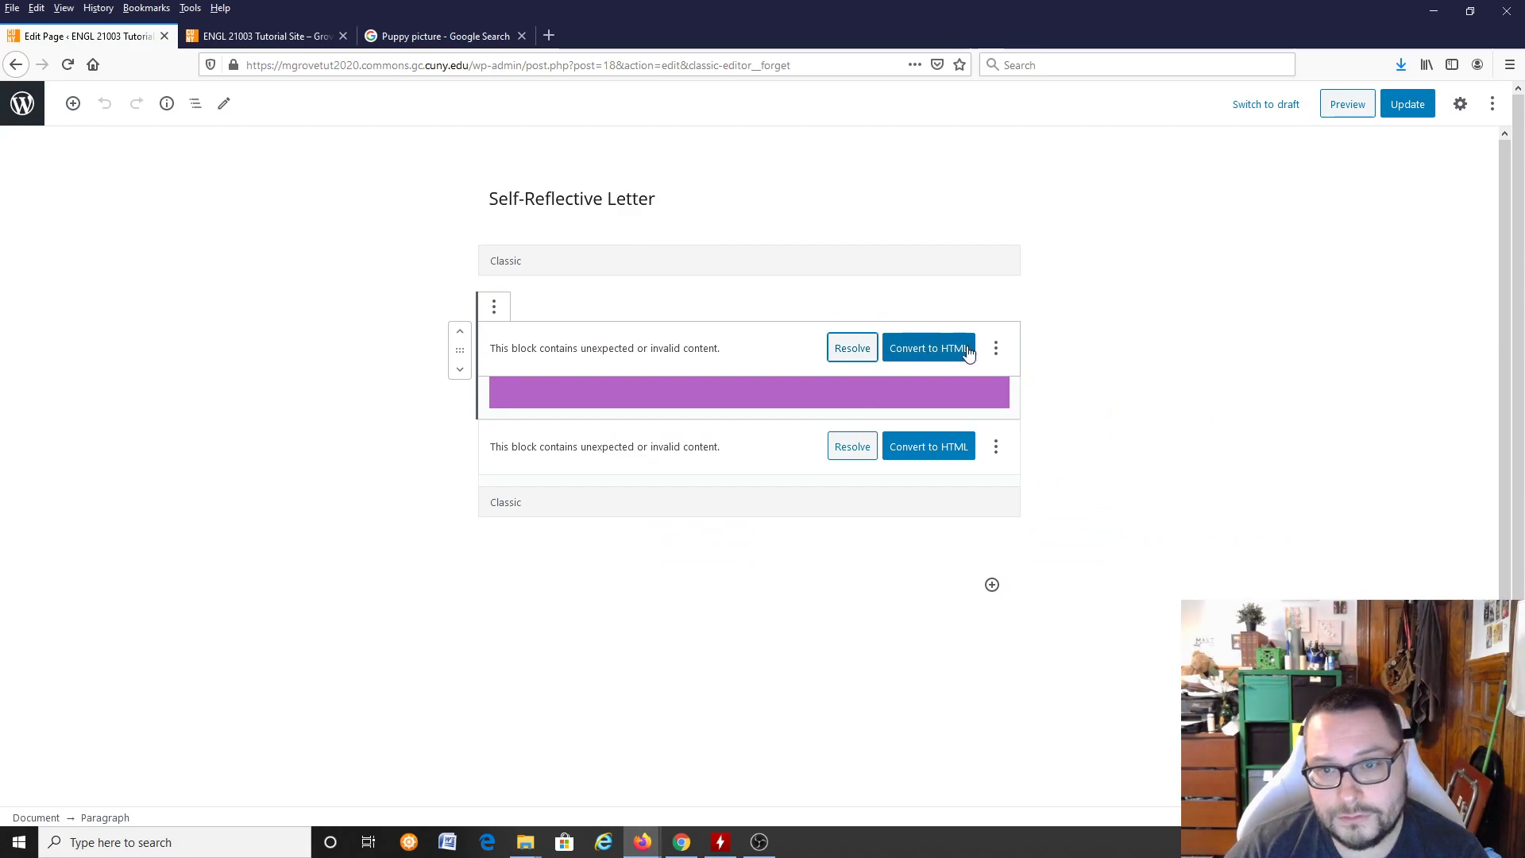
click(994, 353)
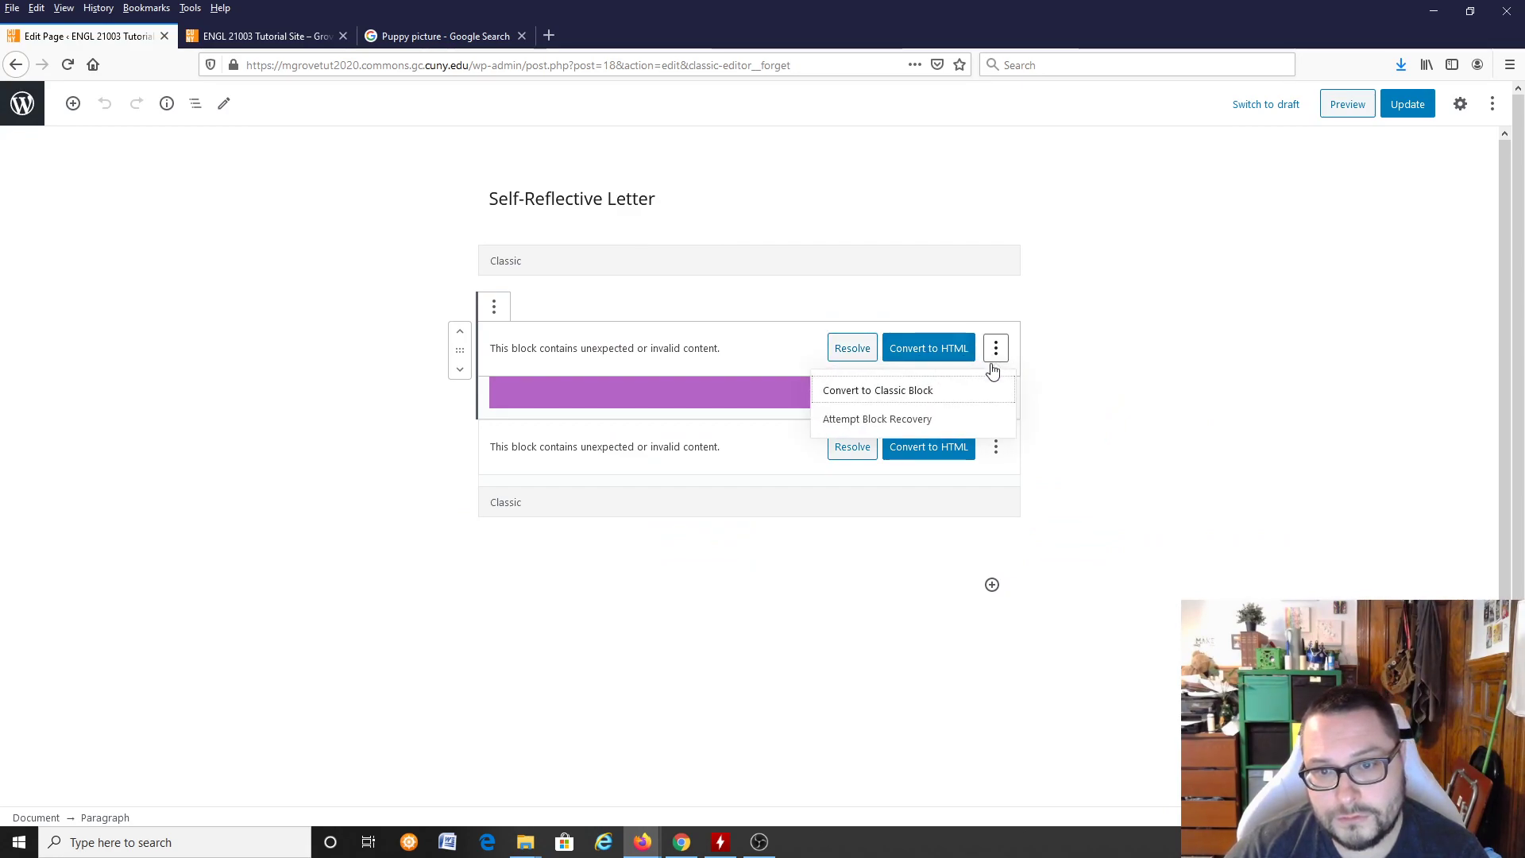
click(947, 390)
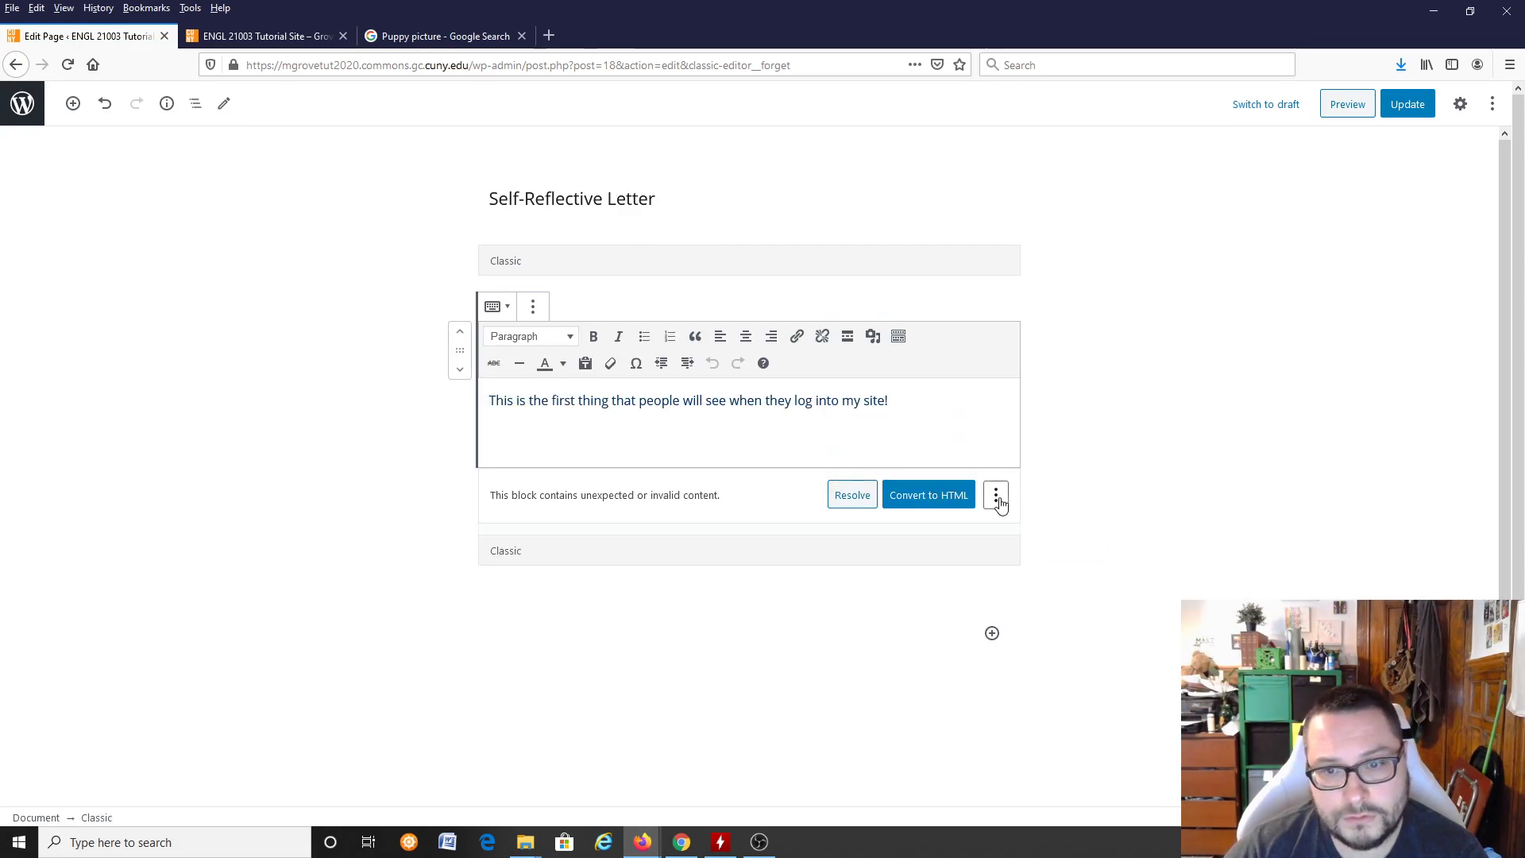
click(999, 494)
click(996, 437)
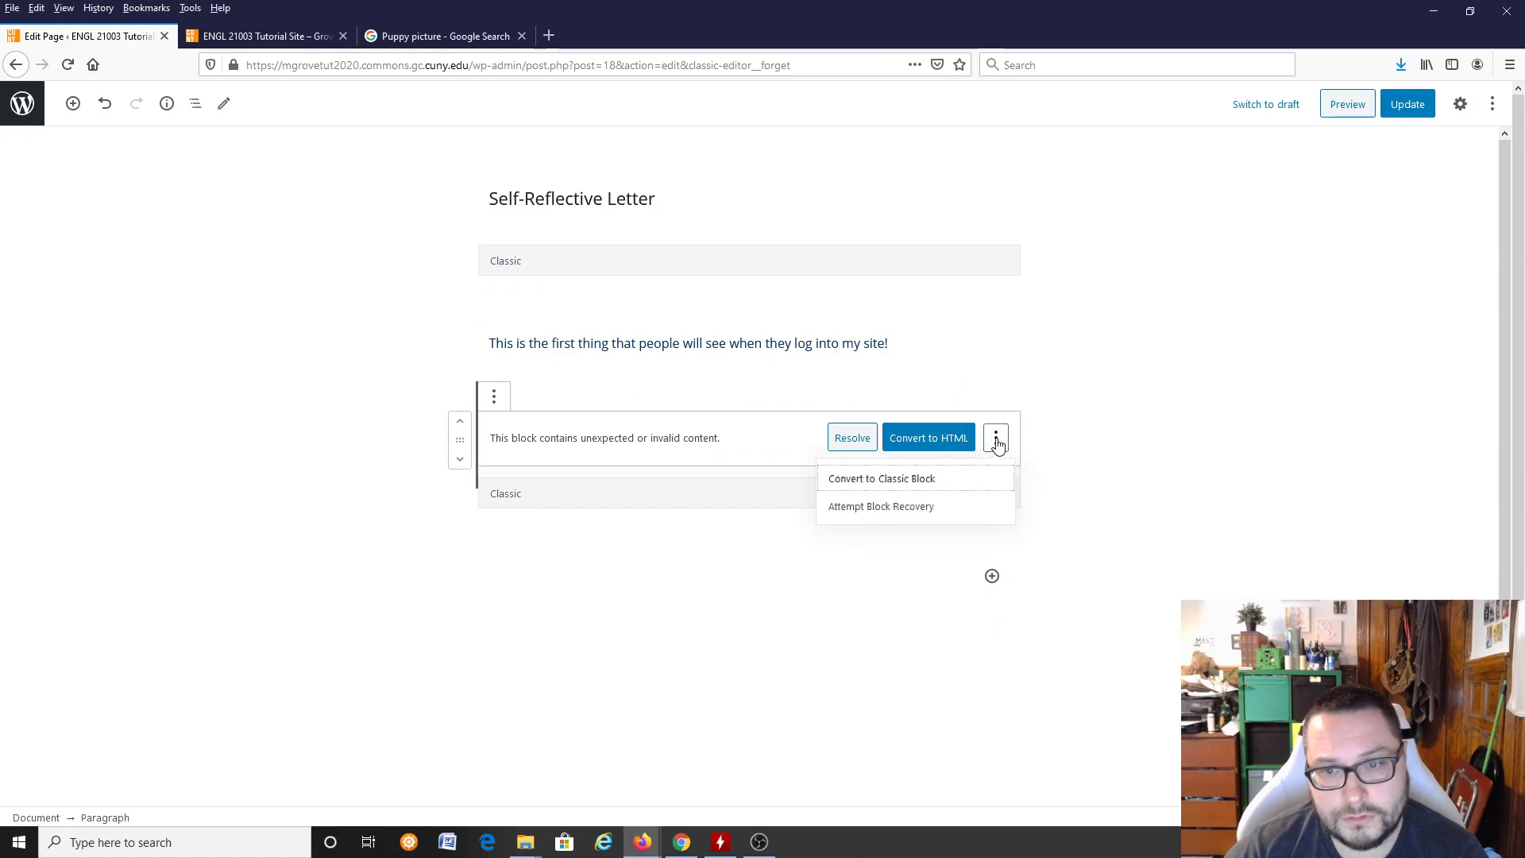
click(937, 479)
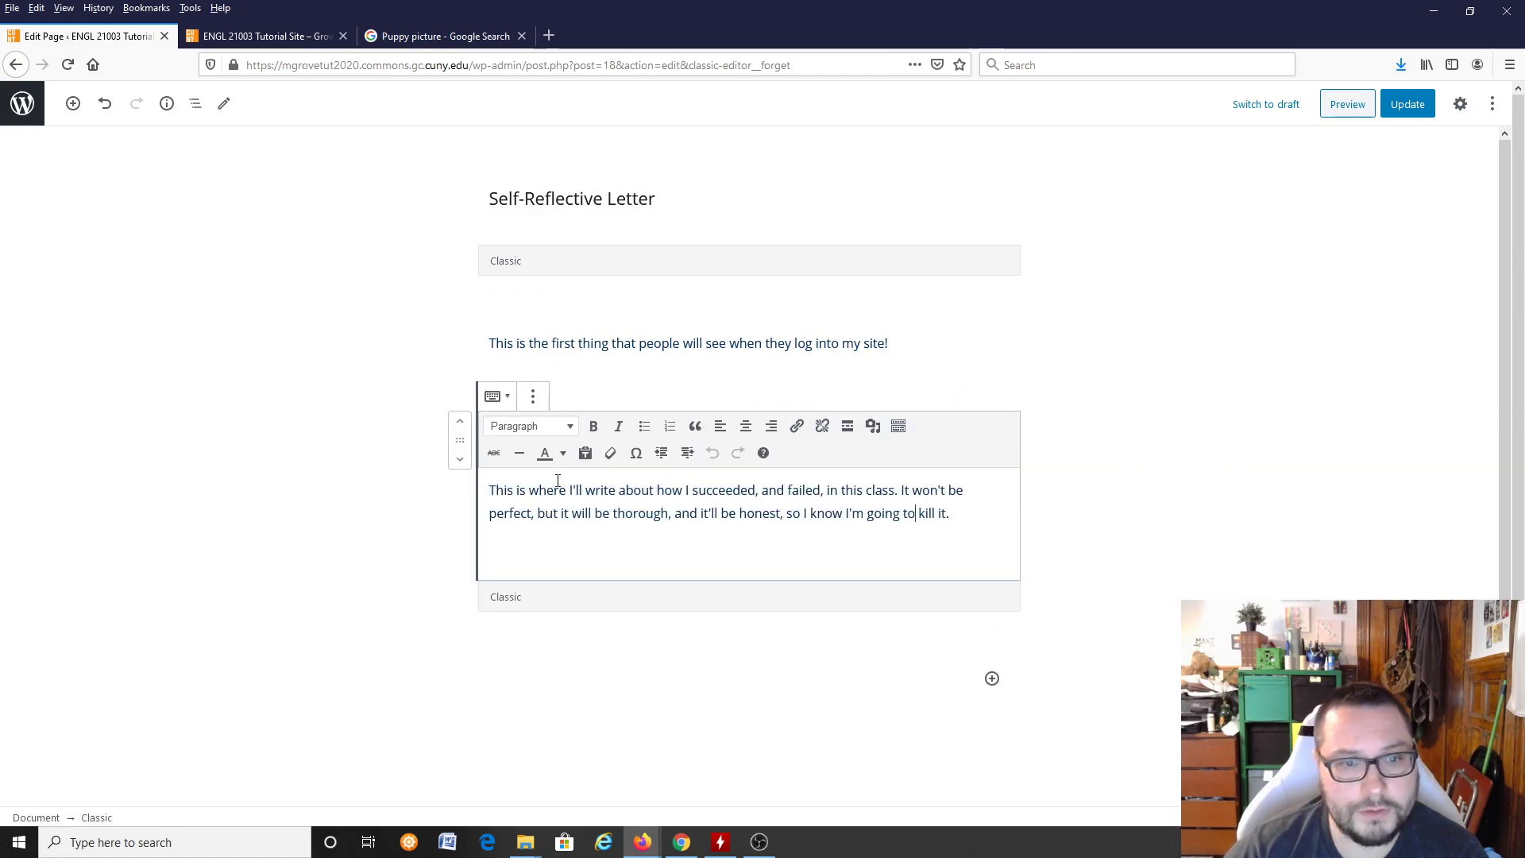
Step: Check the second paragraph's block options, update the Self-Reflective Letter page, and return to the list of pages
click(530, 401)
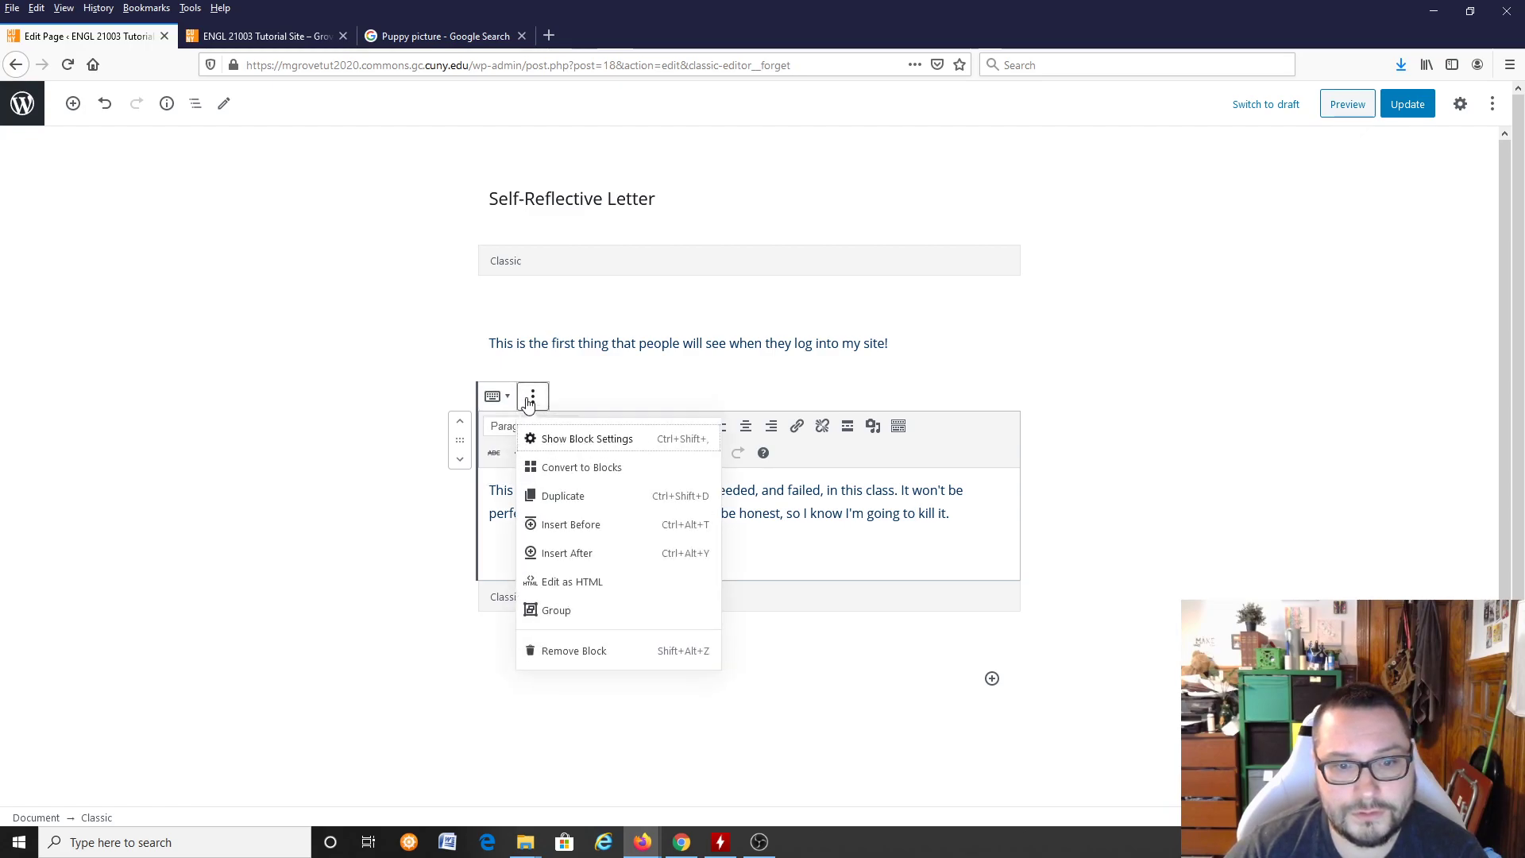
click(940, 516)
click(1408, 104)
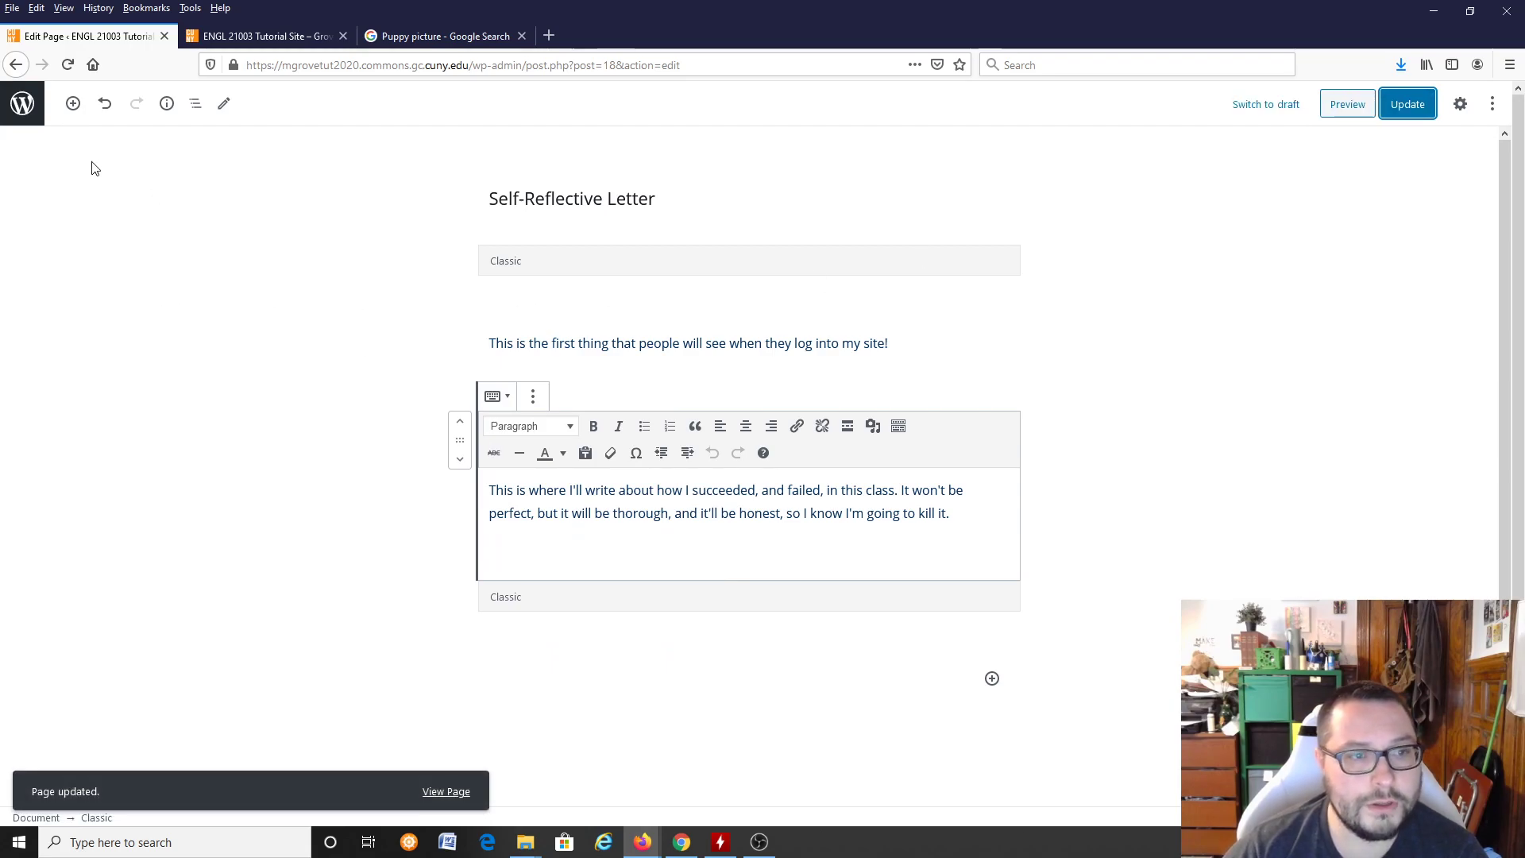
click(13, 106)
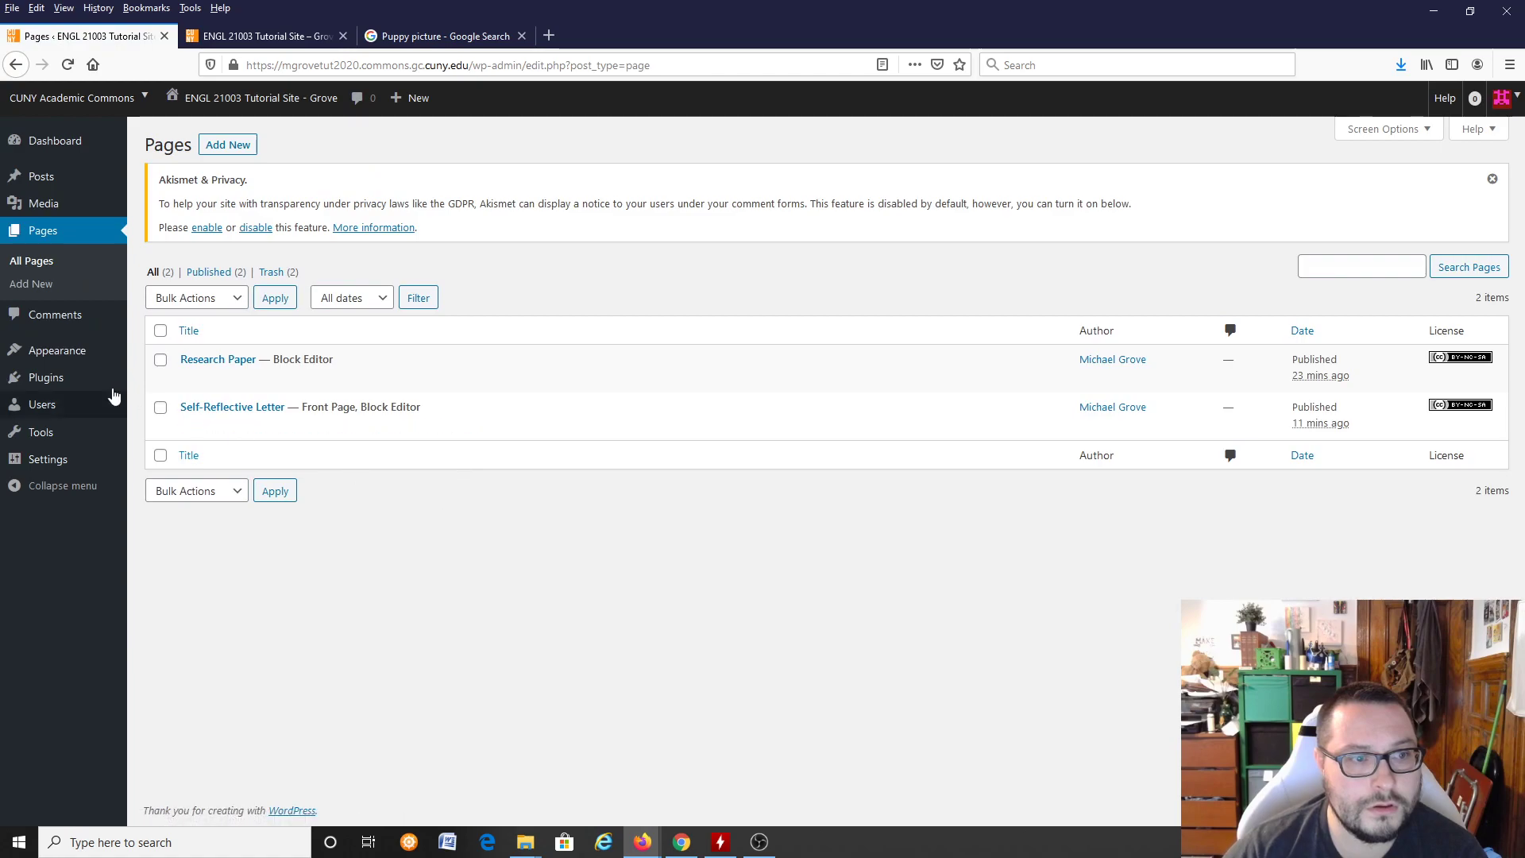
Step: Look over the site's writing settings, including the default editor and license options, and open the general settings
mouse_move(55, 377)
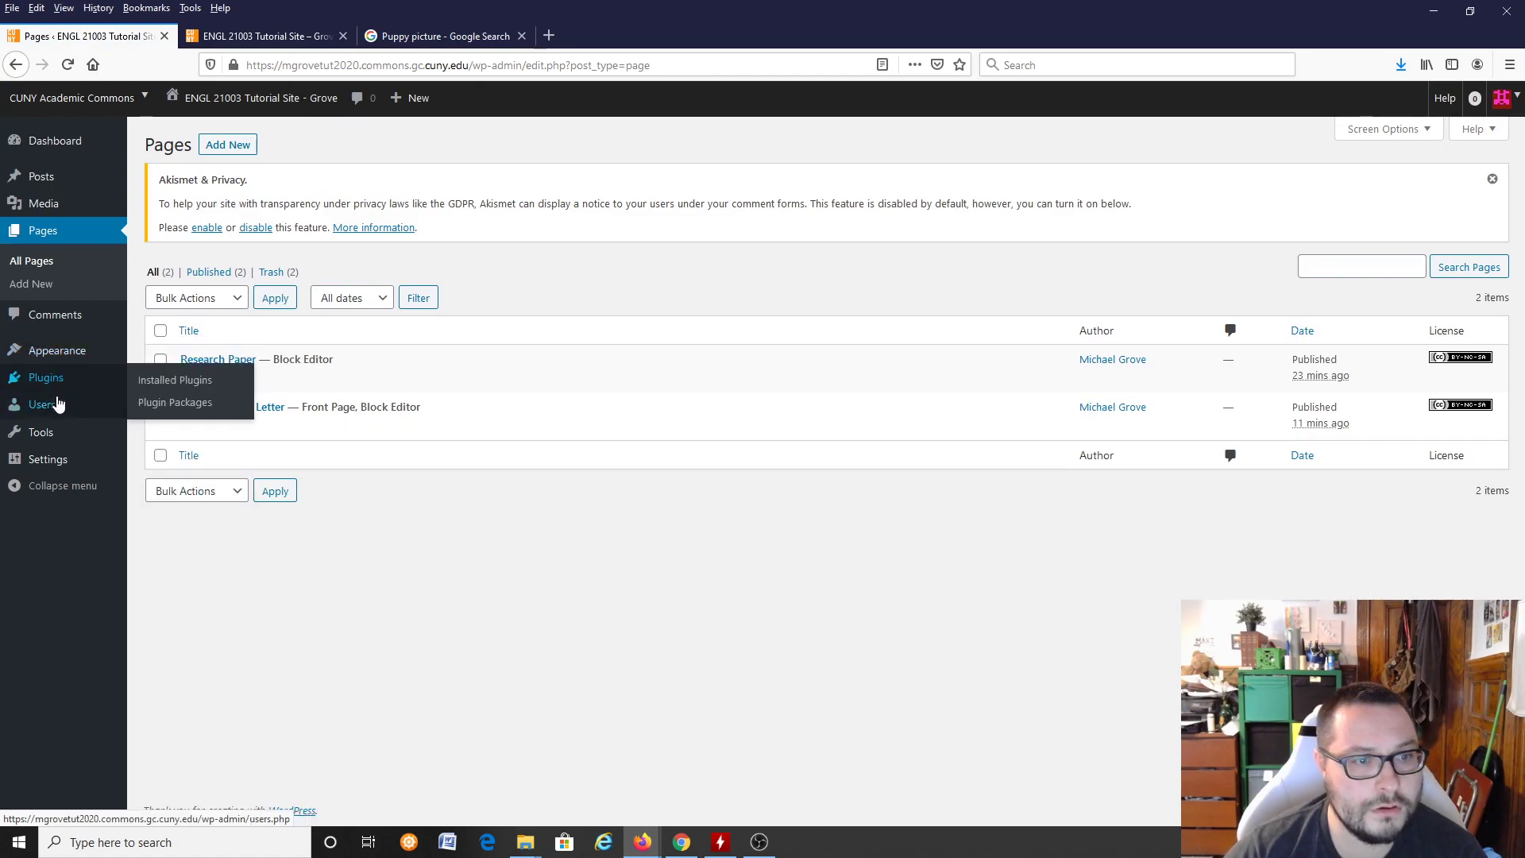
mouse_move(74, 467)
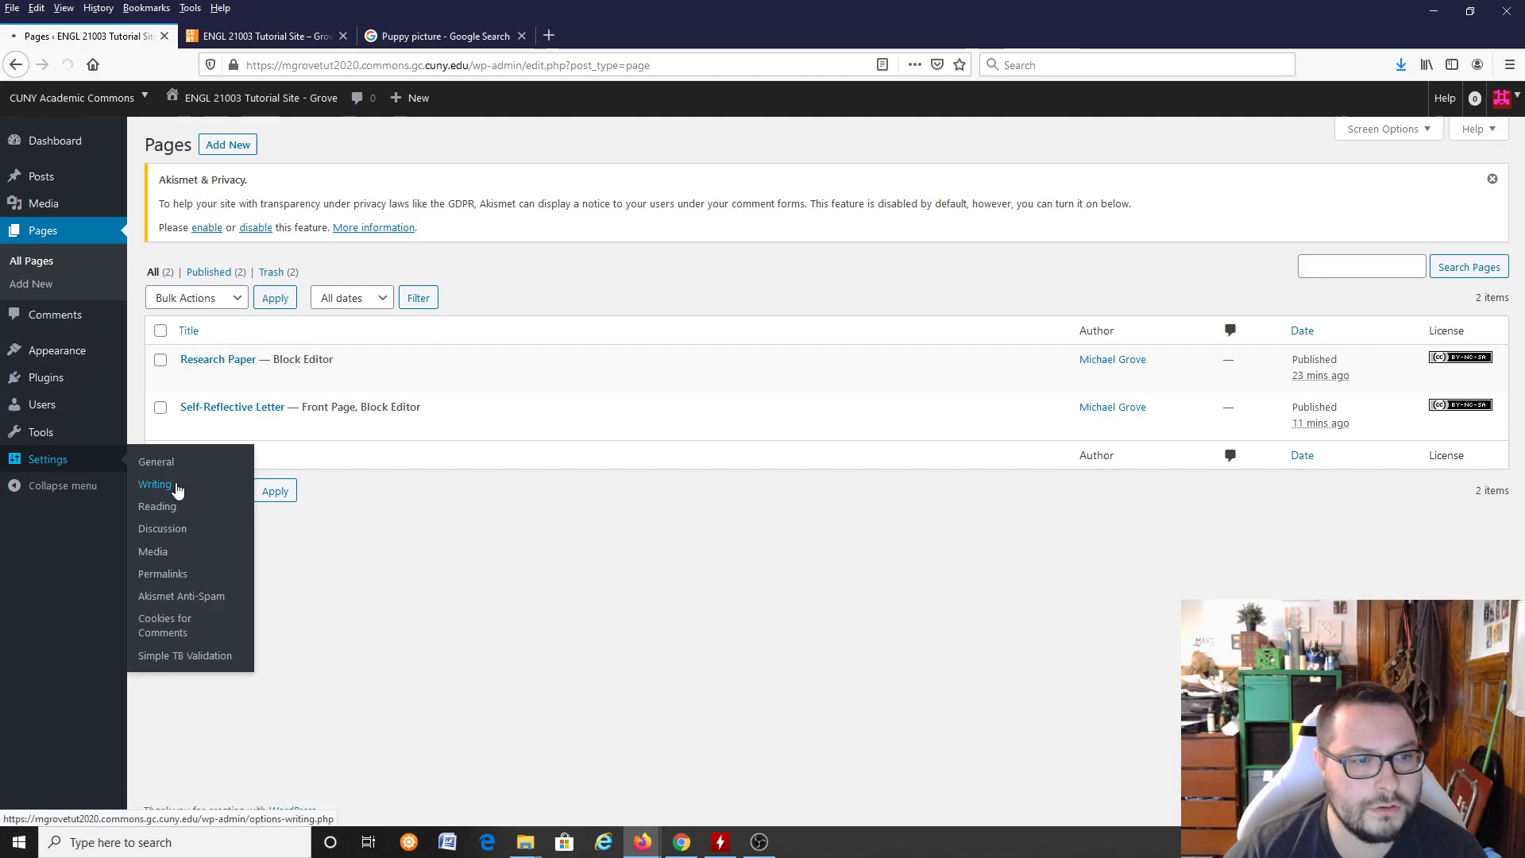
click(176, 488)
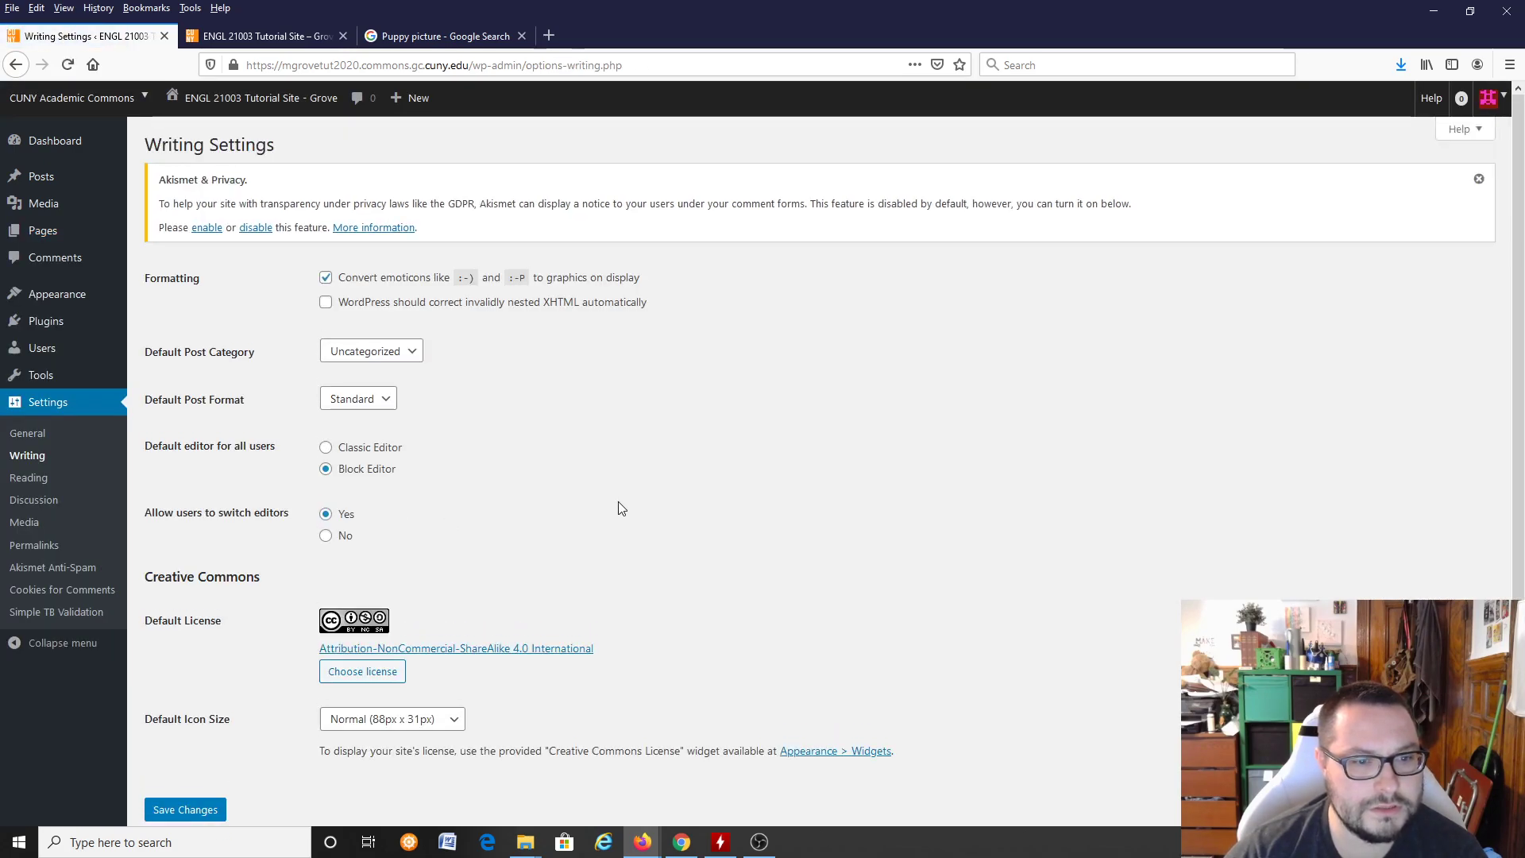
scroll(618, 502, down, 1)
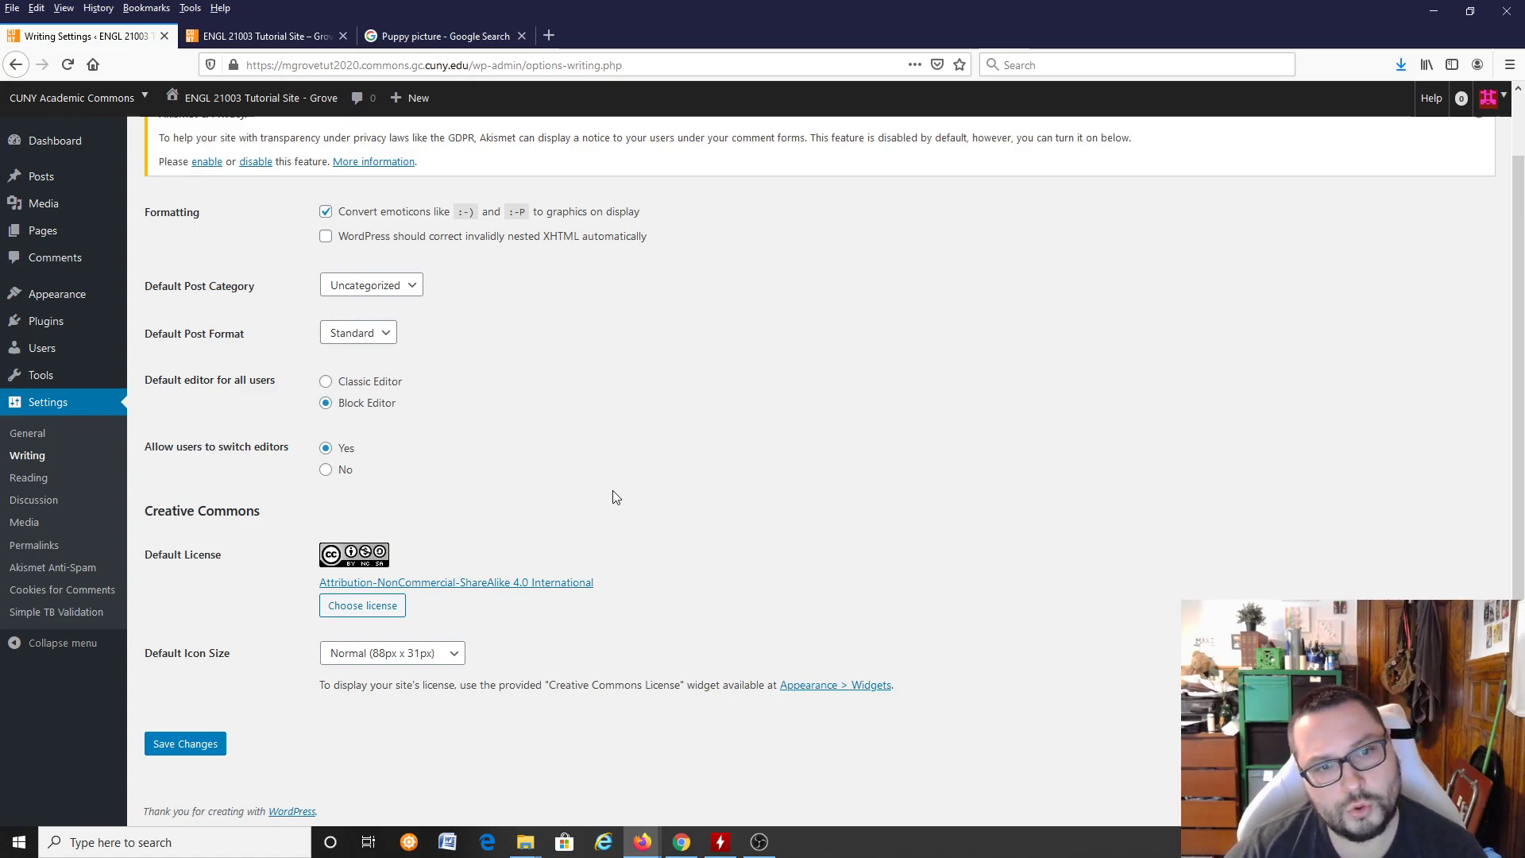
scroll(612, 488, up, 1)
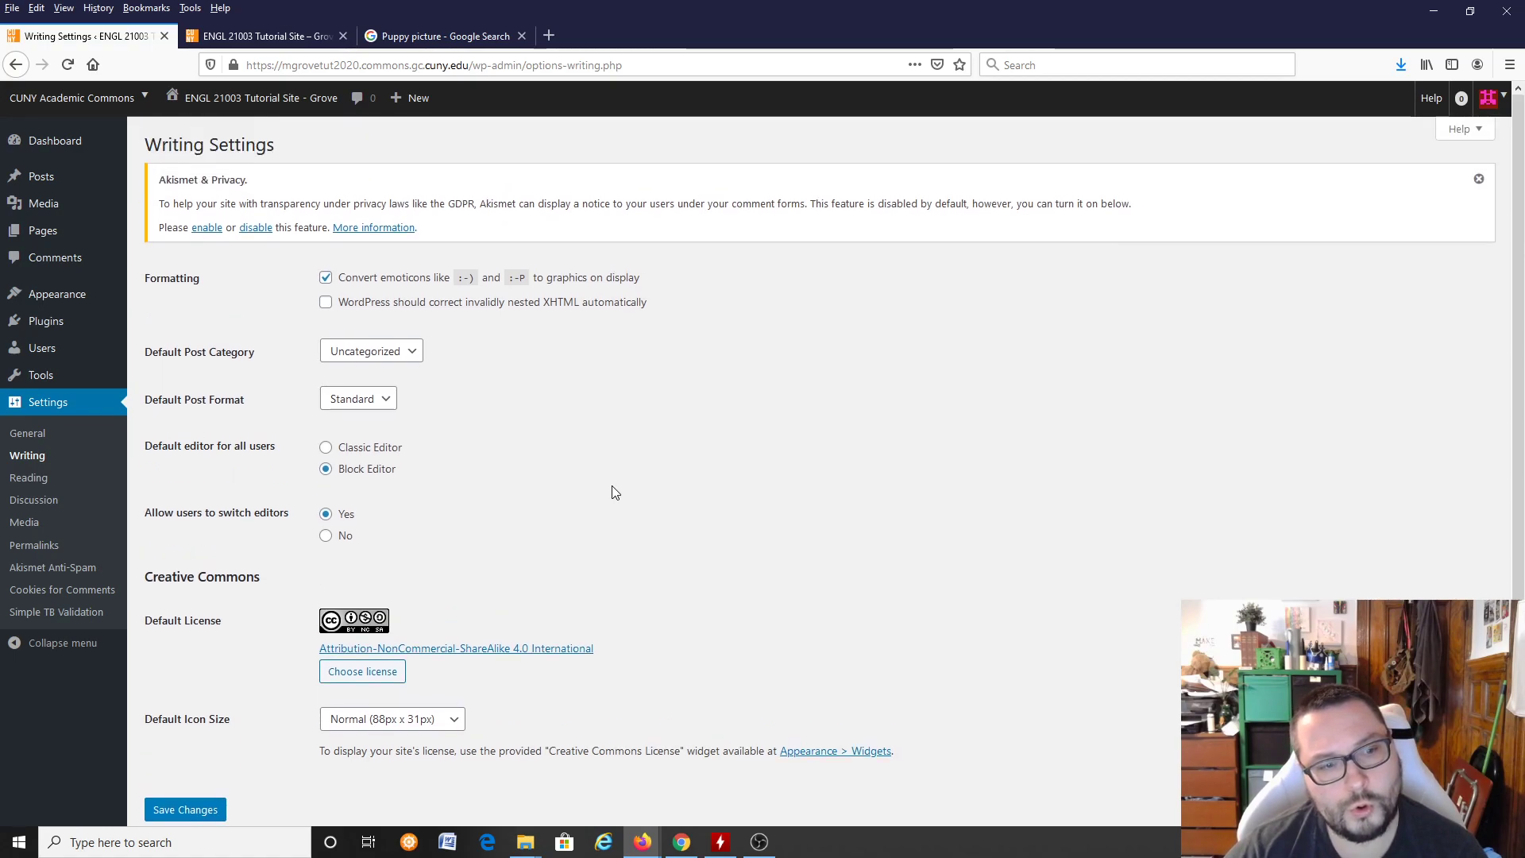
click(35, 435)
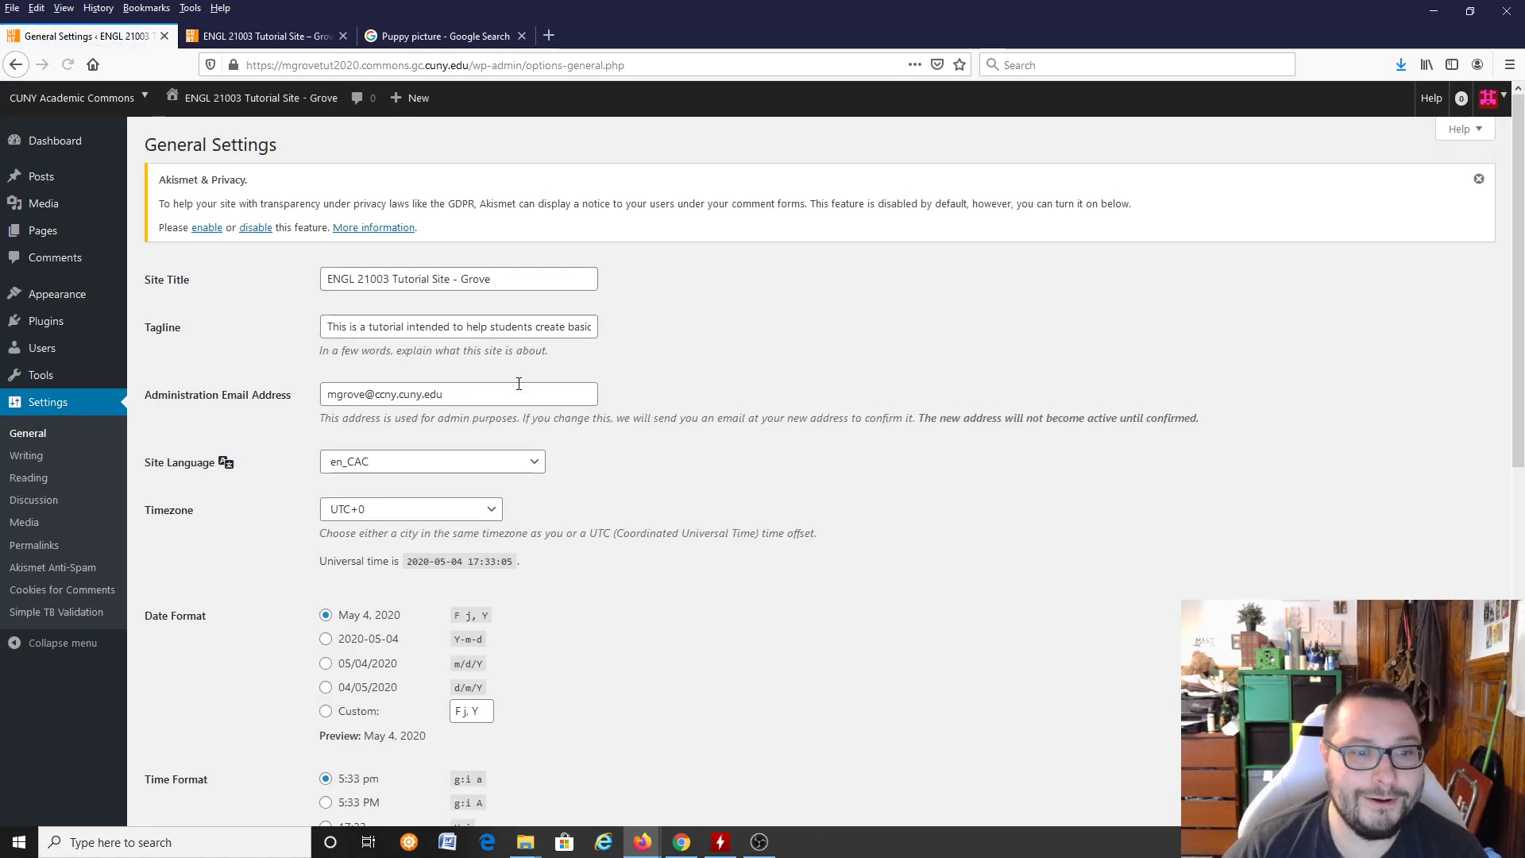
Step: Look through the site's general settings, and open the theme customizer for the active Twenty Twelve theme
scroll(676, 364, down, 1)
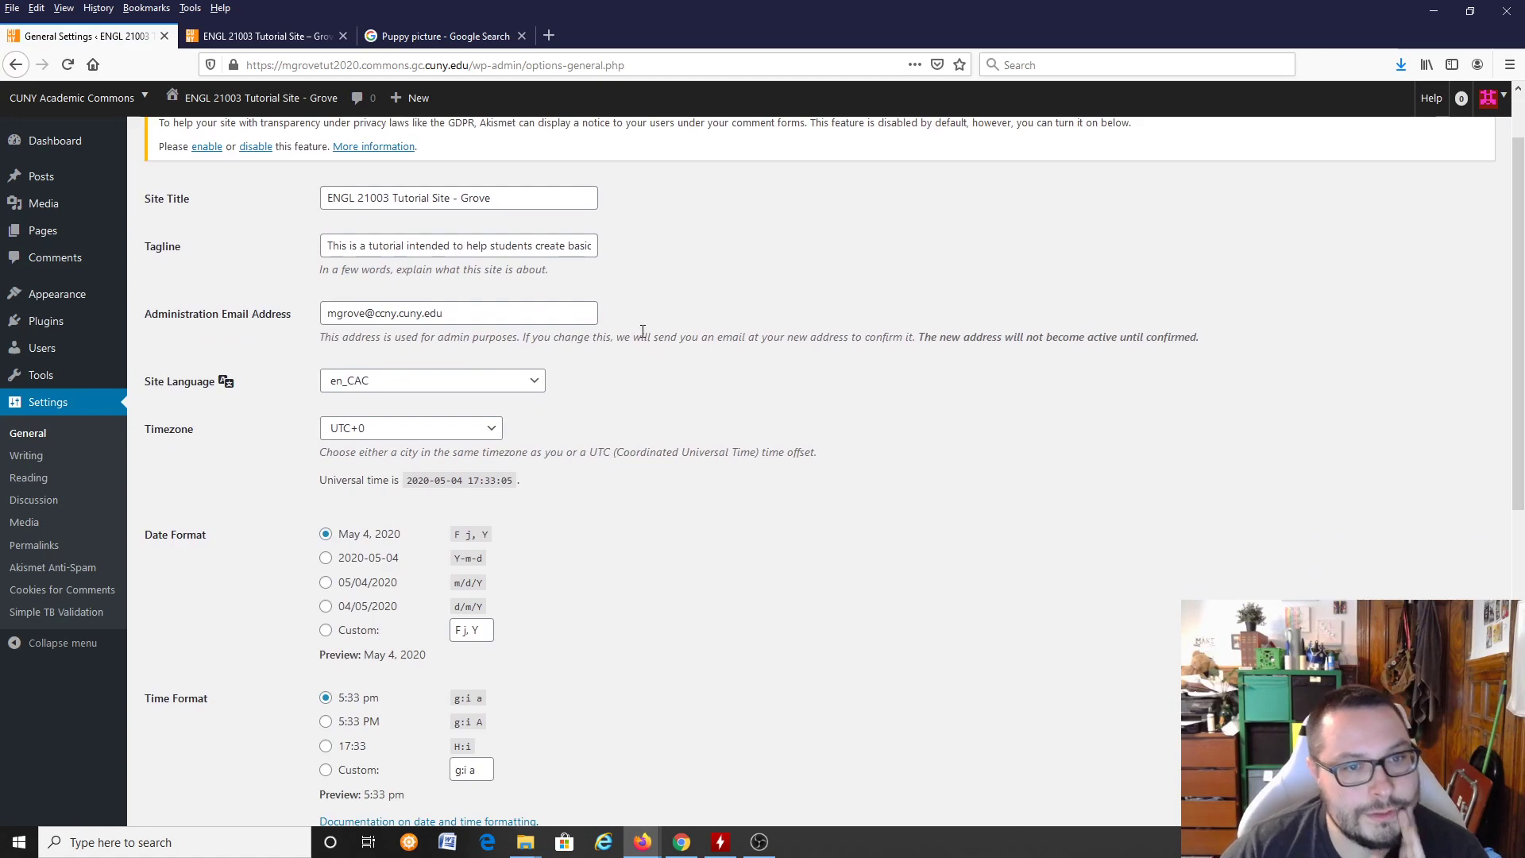
scroll(640, 334, down, 4)
scroll(634, 332, down, 1)
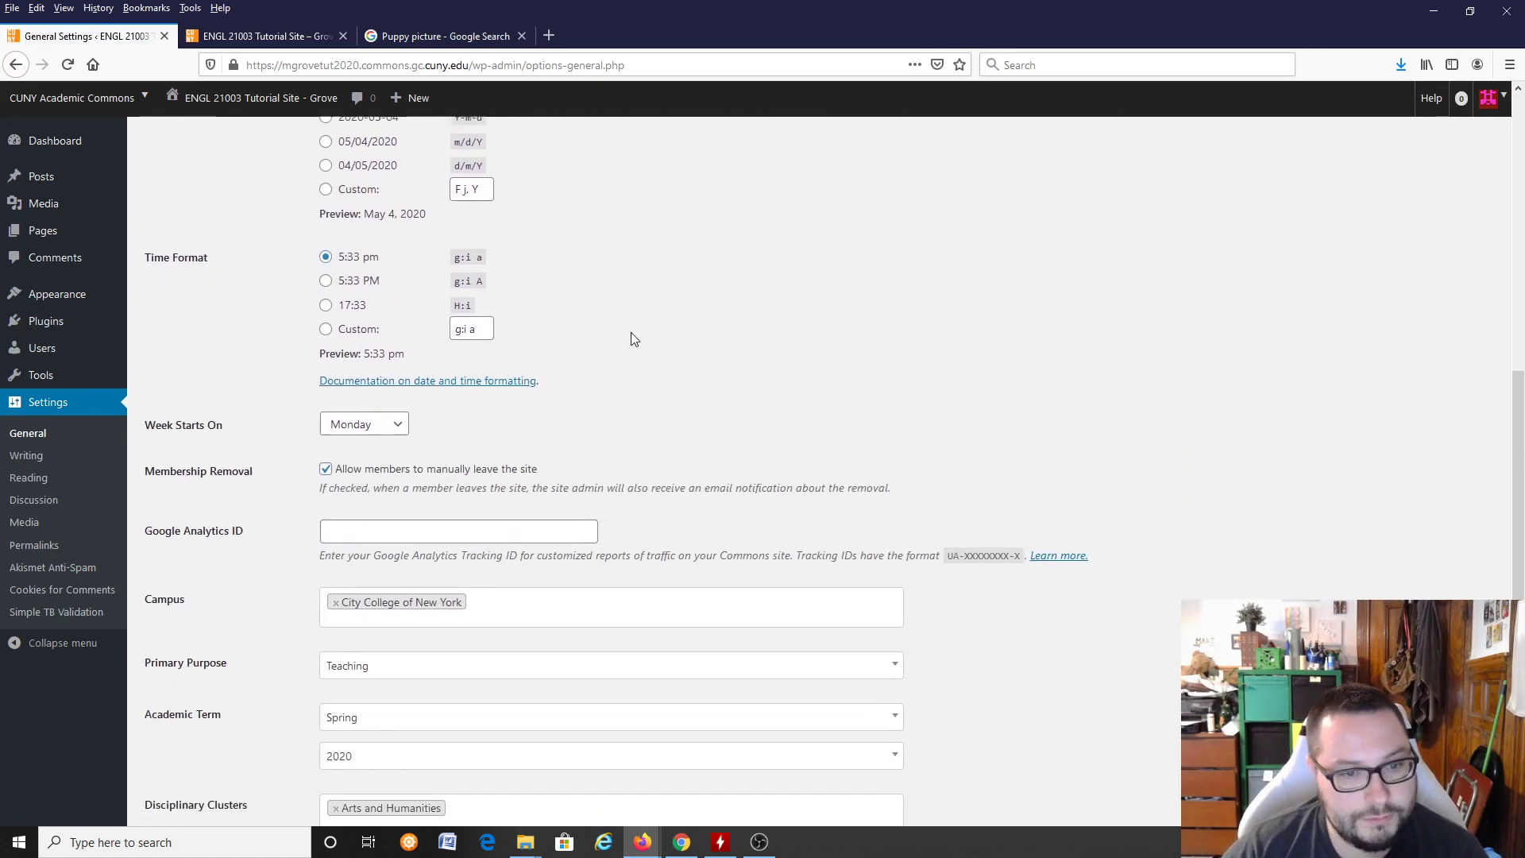
scroll(642, 335, down, 2)
scroll(648, 337, up, 4)
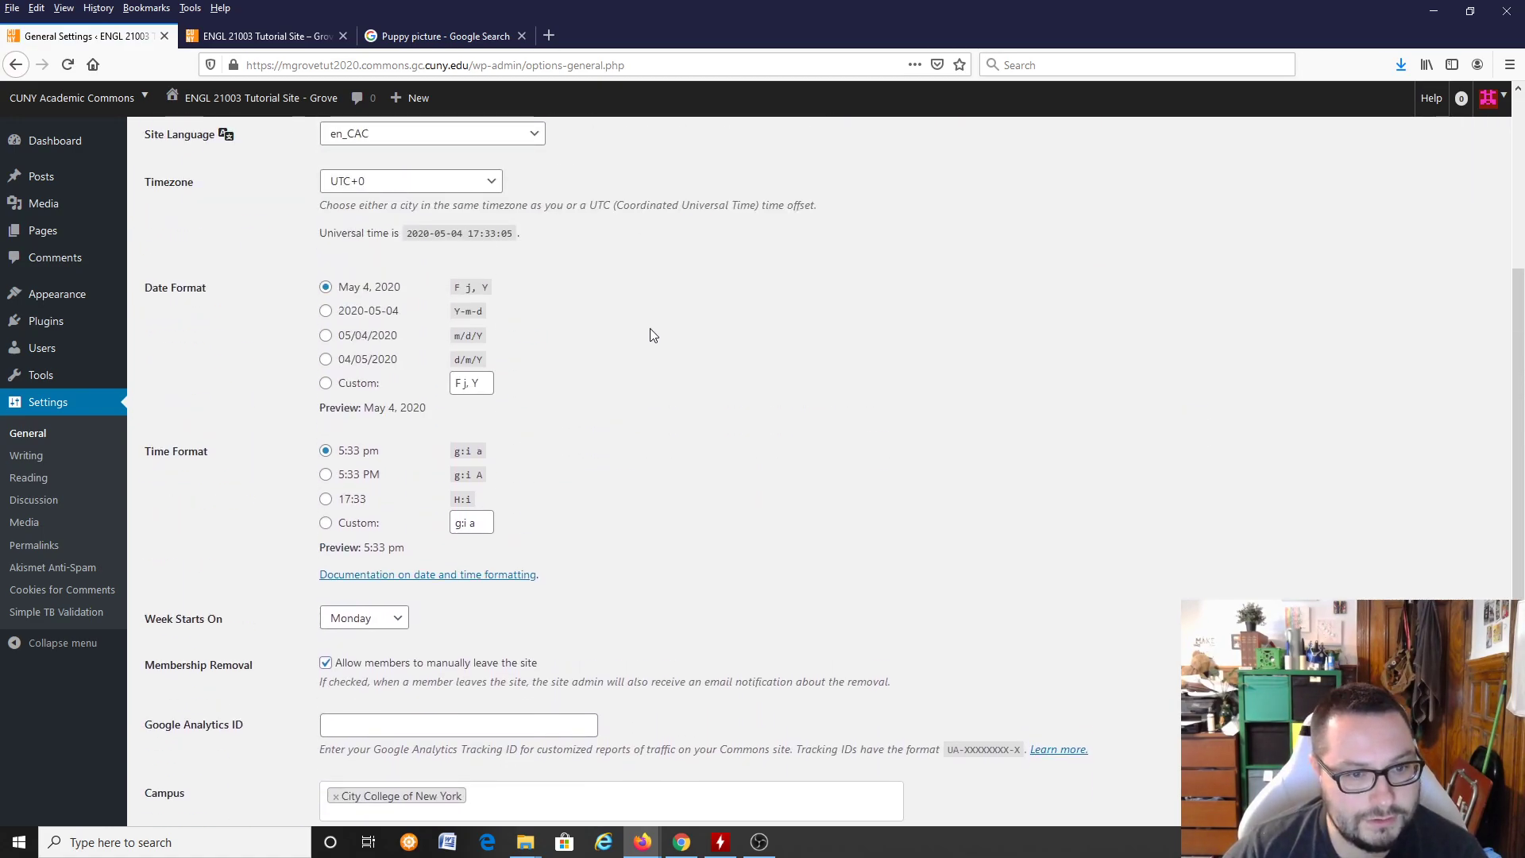
scroll(653, 338, up, 3)
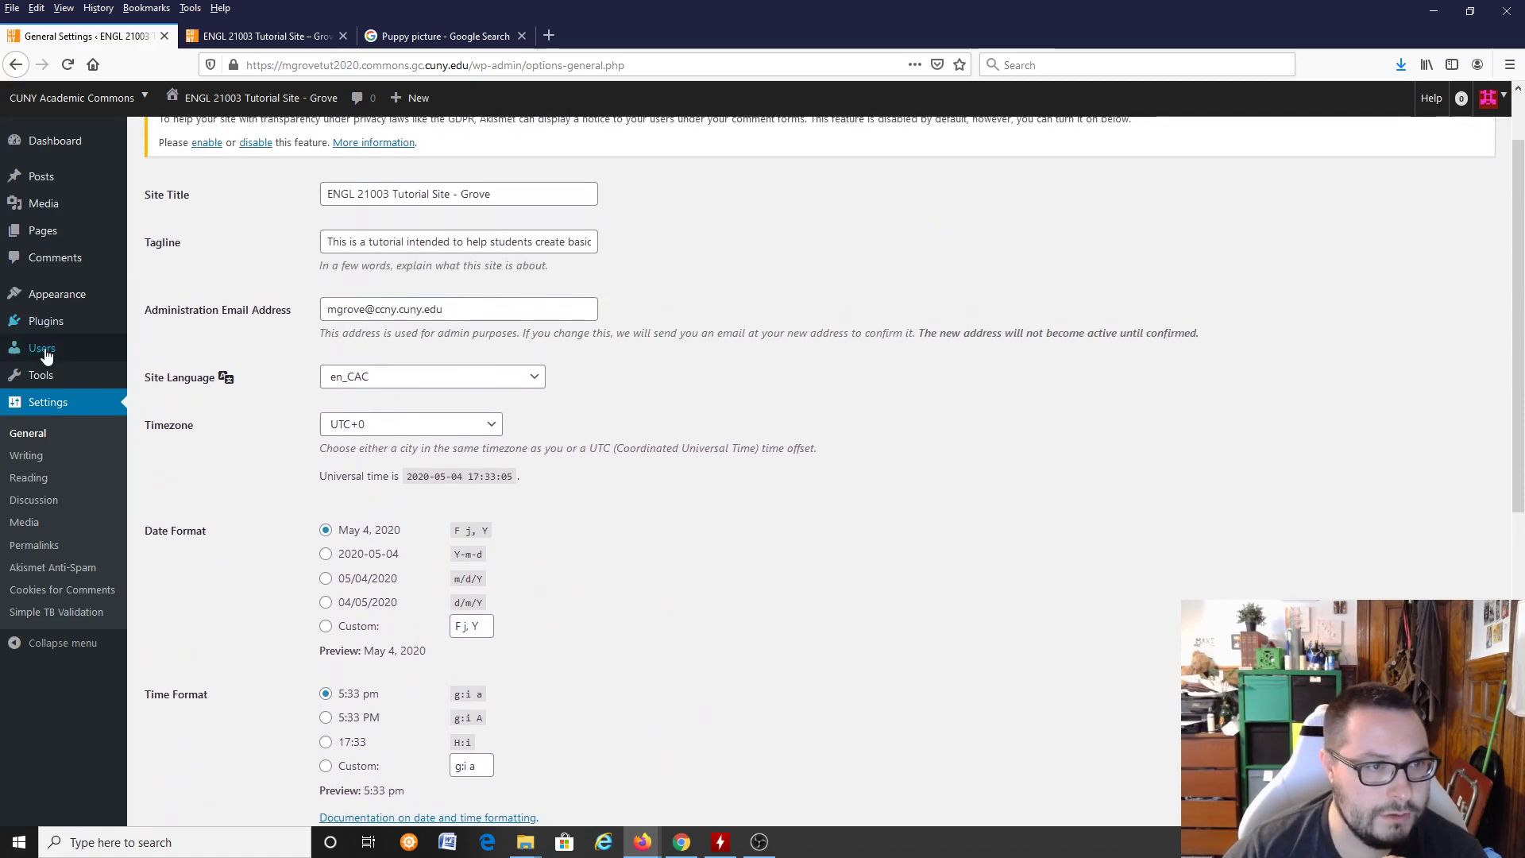
mouse_move(72, 312)
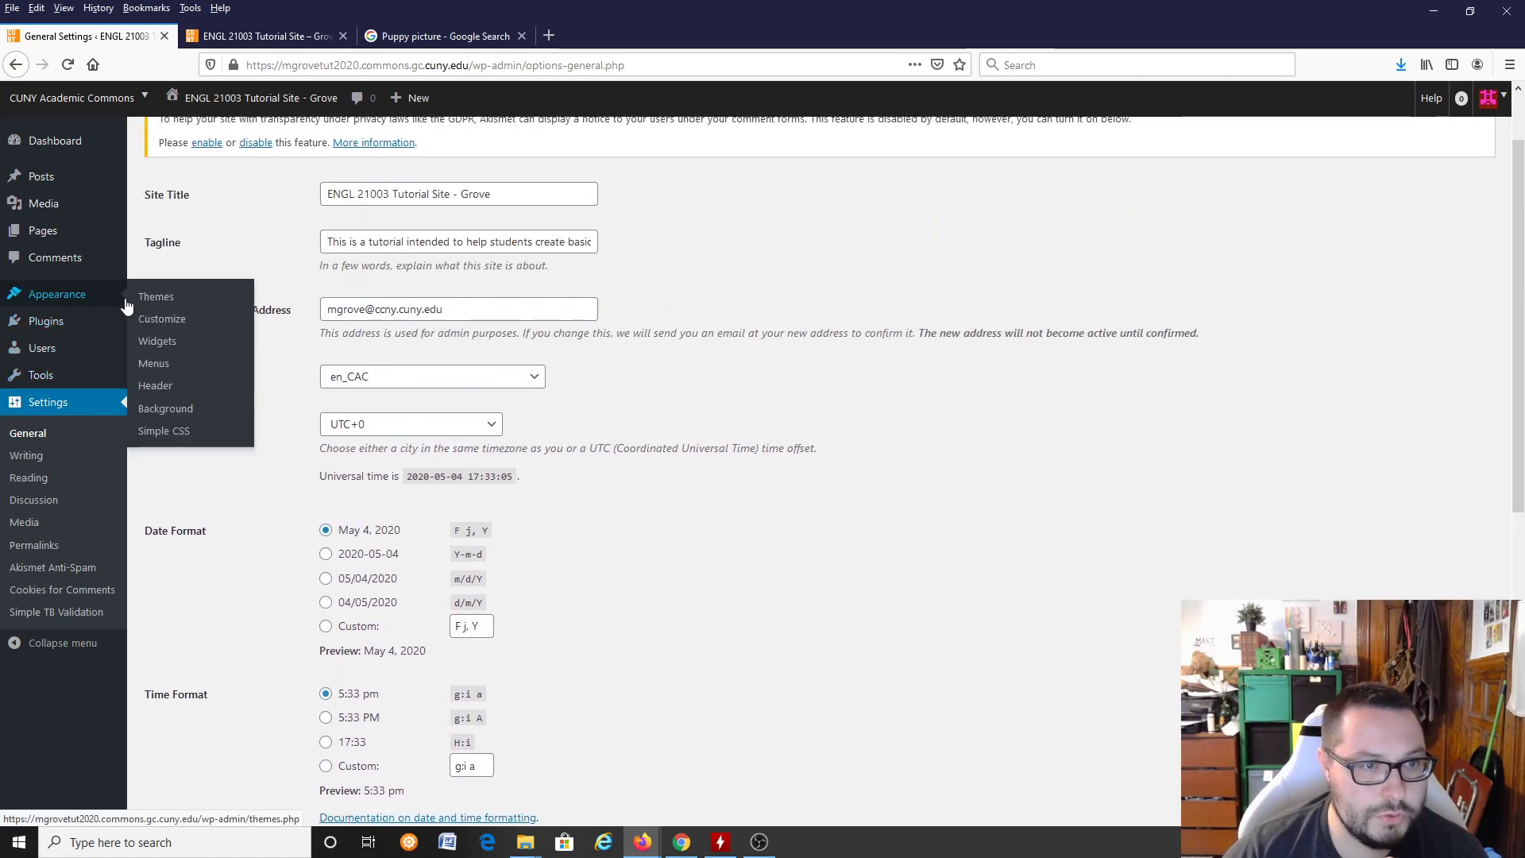
click(71, 296)
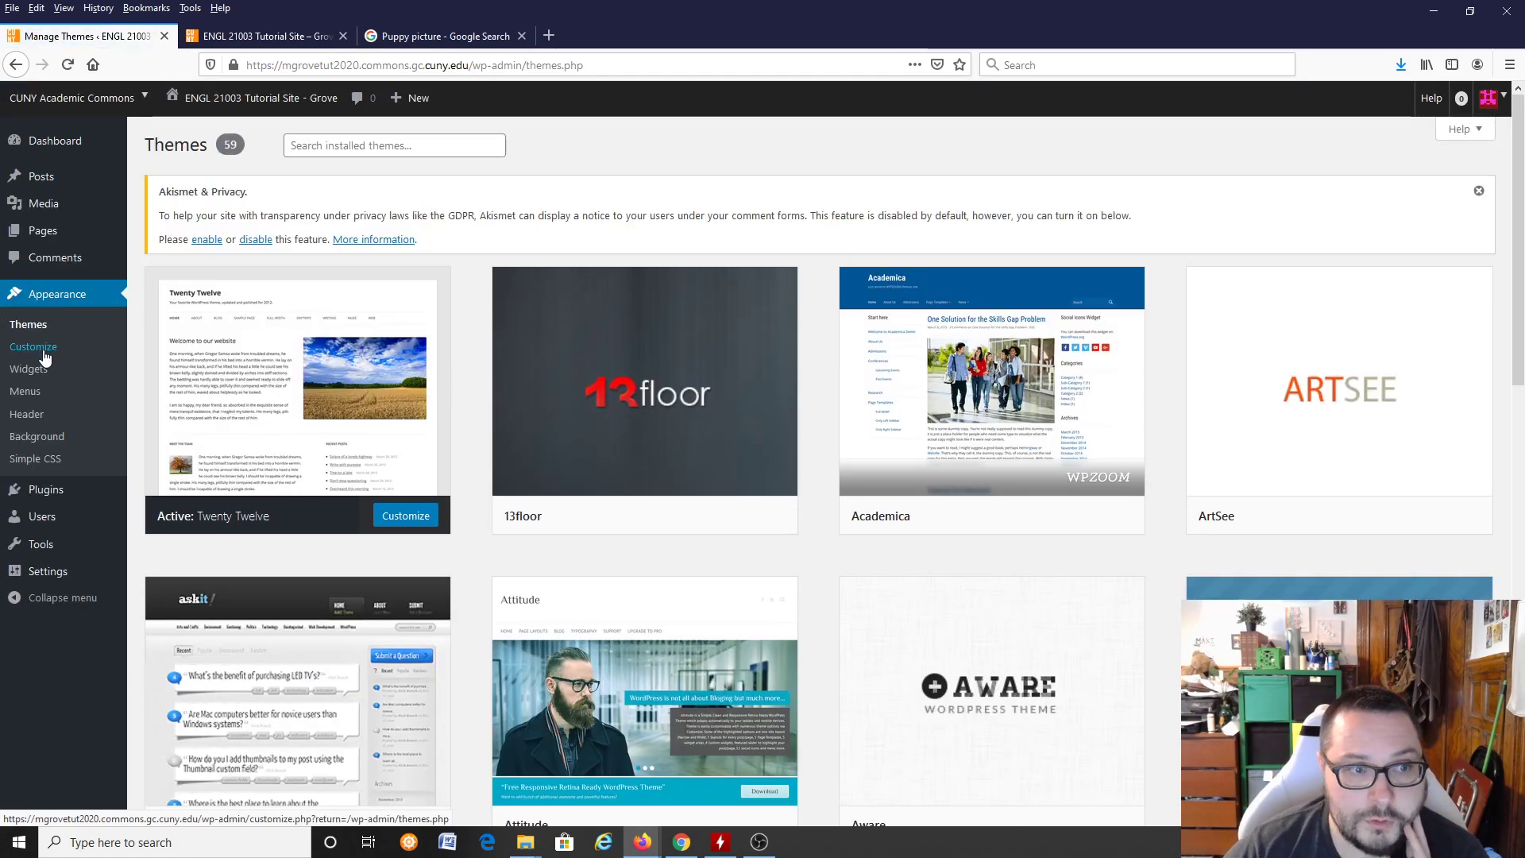
click(42, 352)
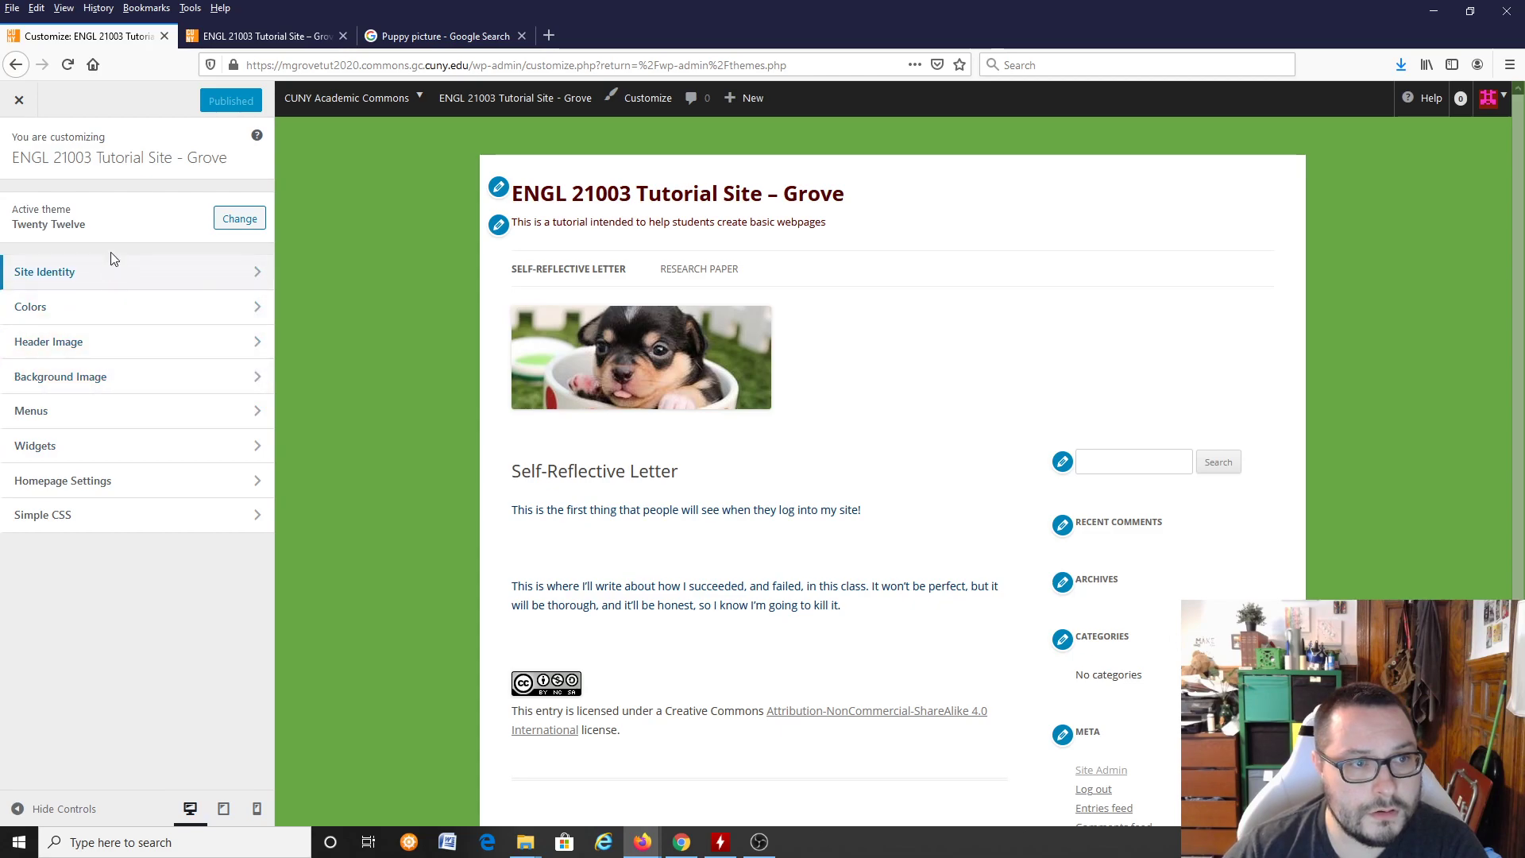
Step: Remove the Search and Recent Comments widgets from the site's main sidebar
scroll(951, 414, down, 1)
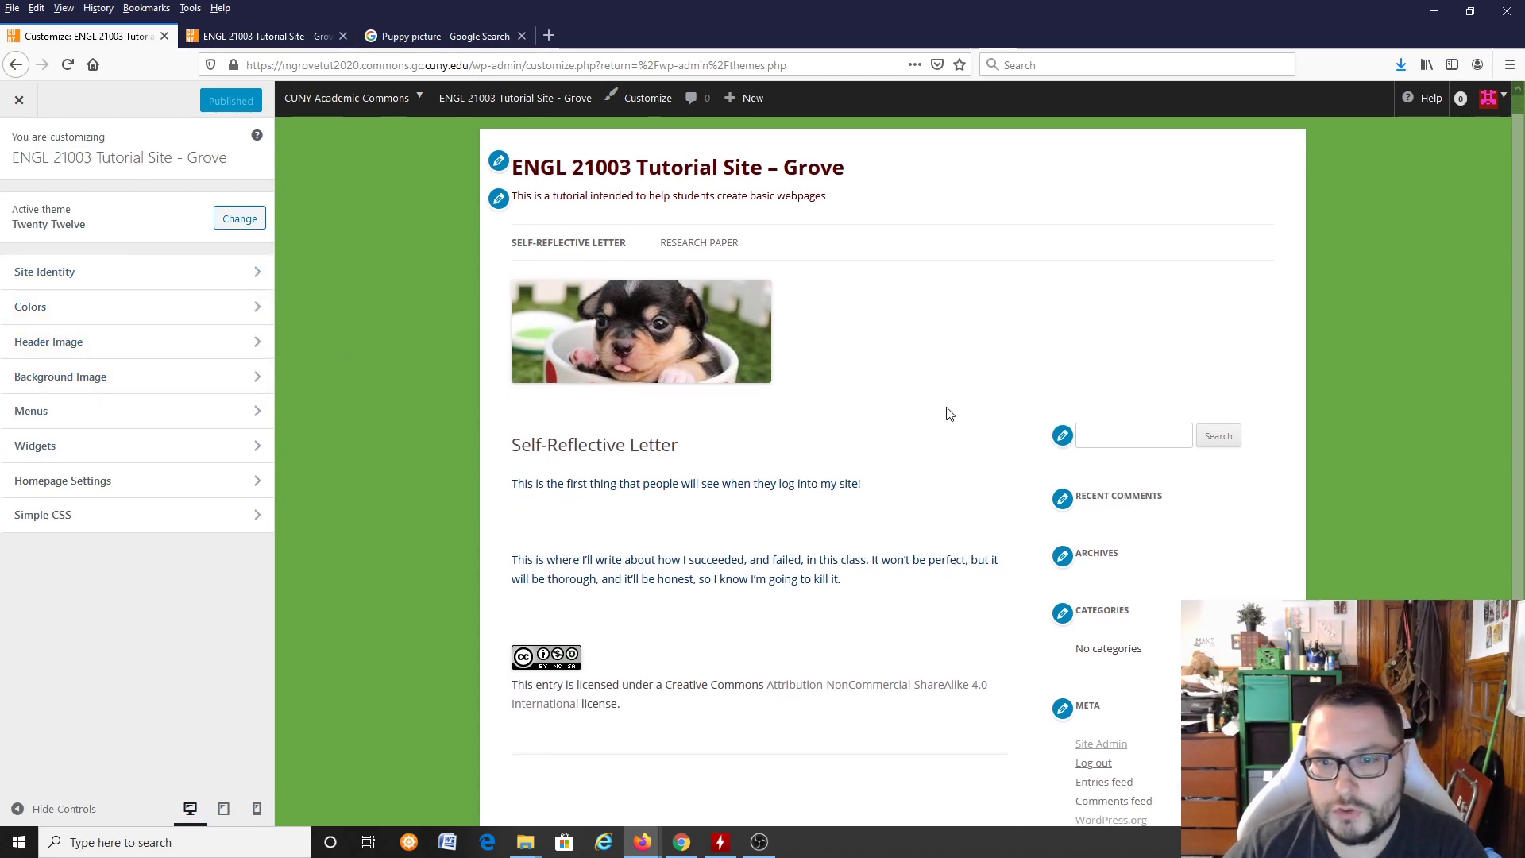
scroll(937, 409, down, 1)
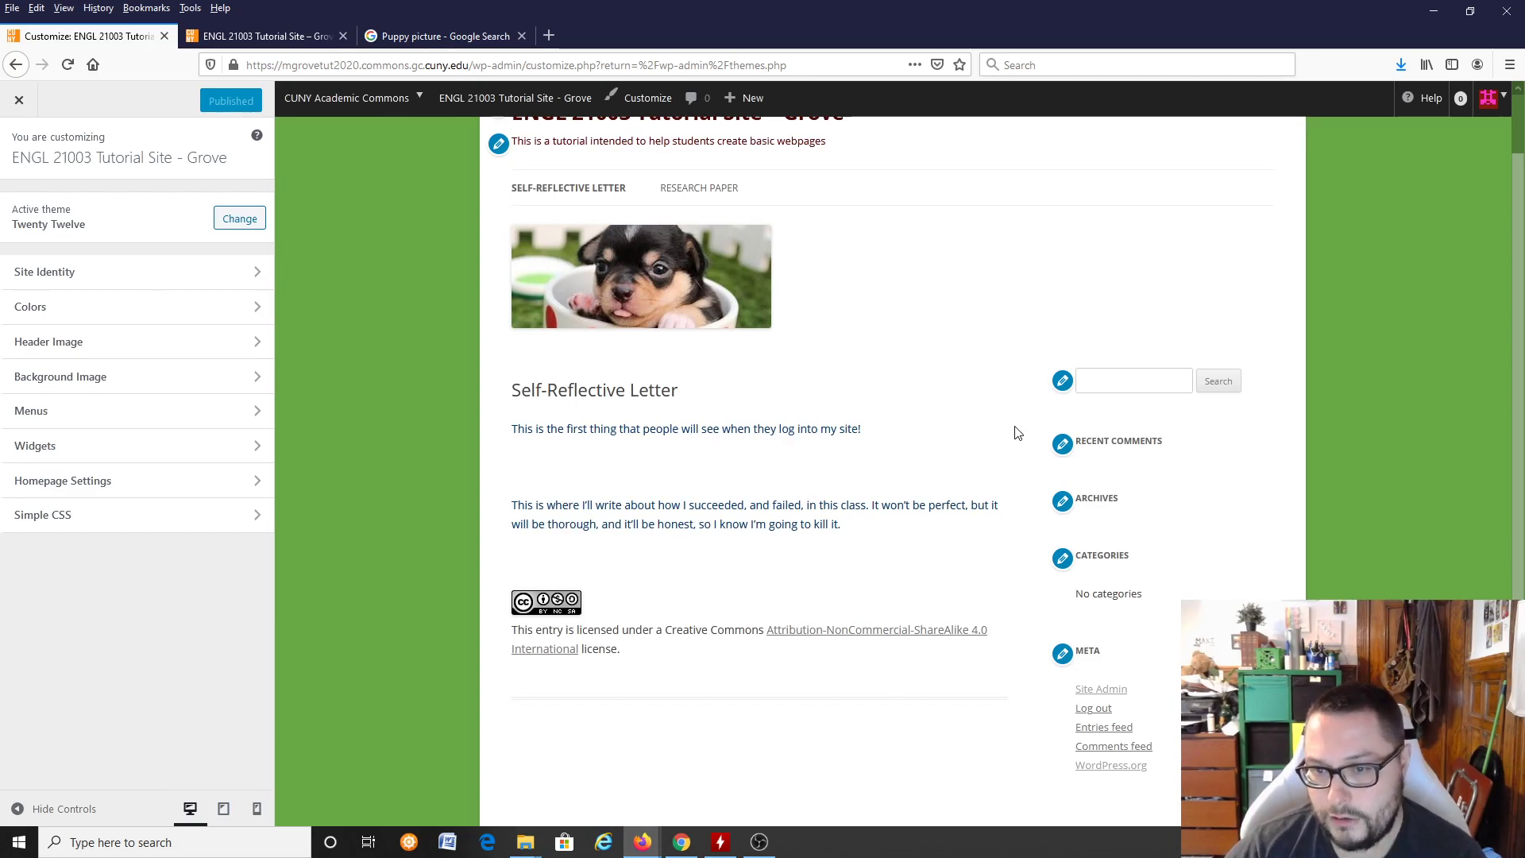
click(1063, 383)
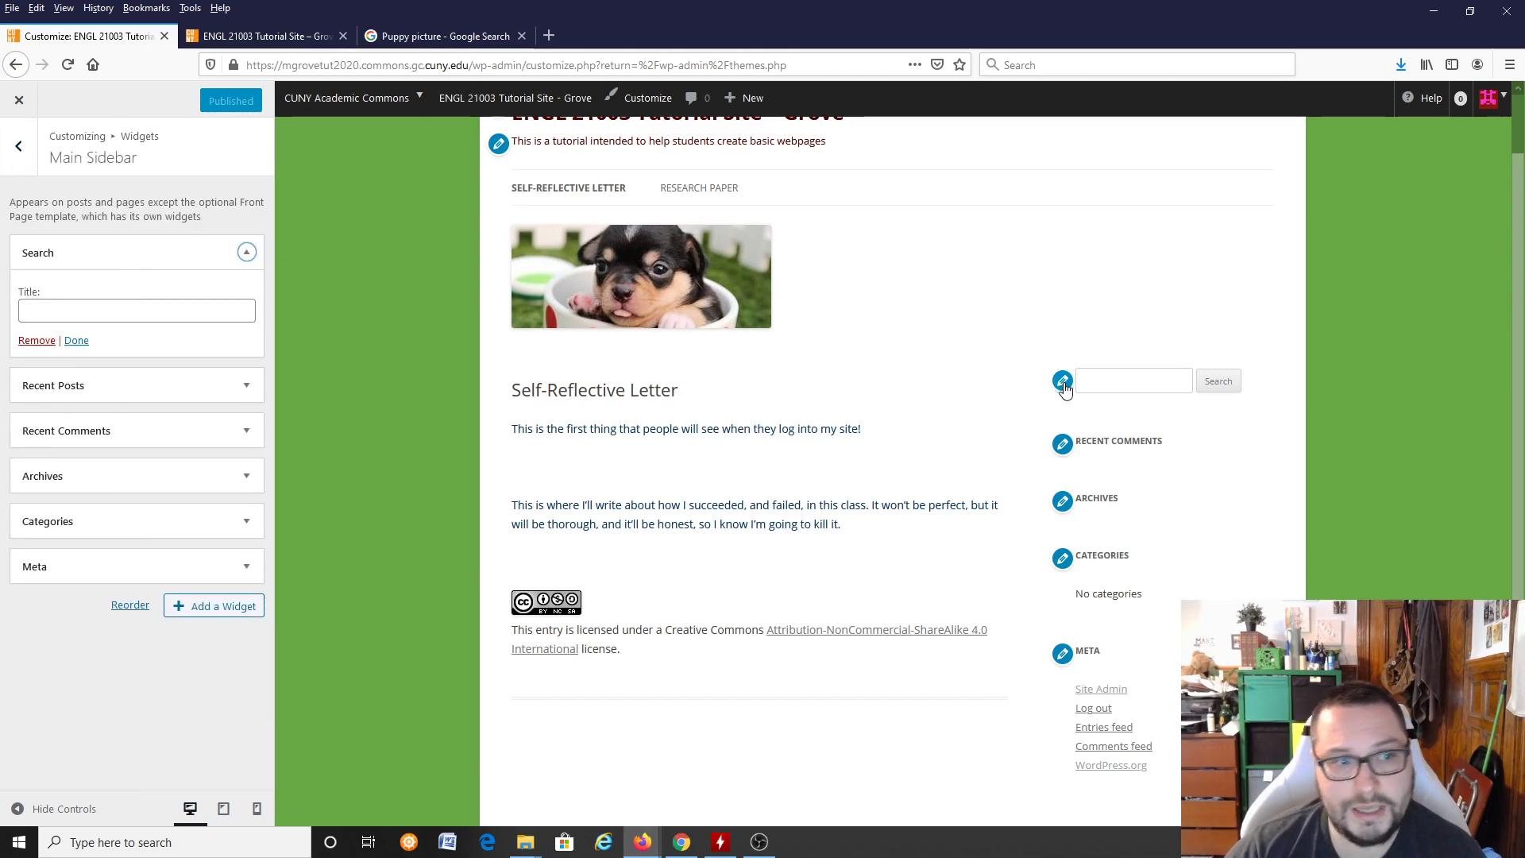
click(32, 341)
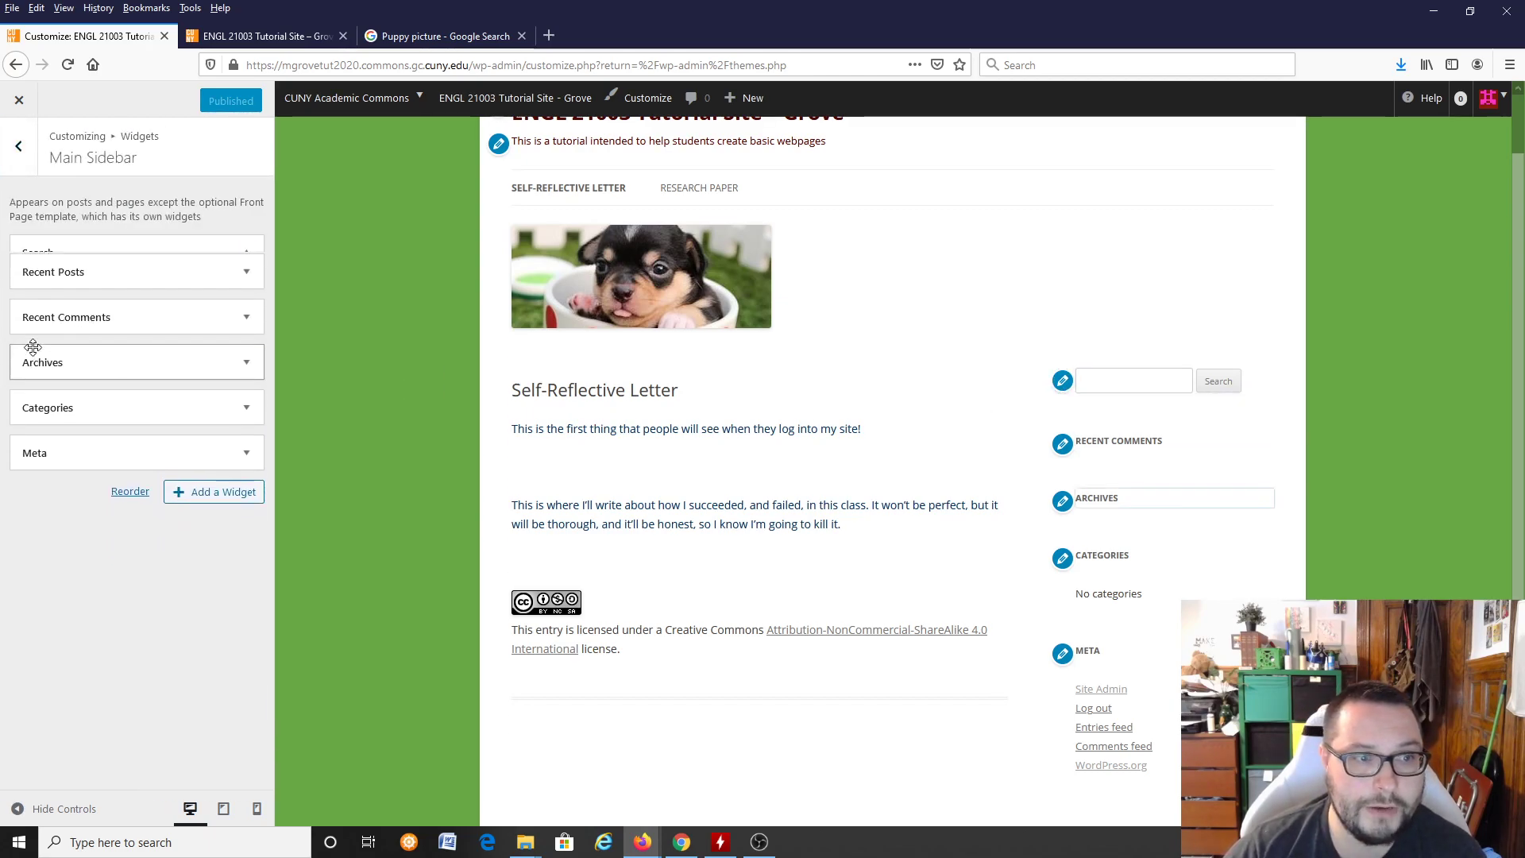
click(1063, 381)
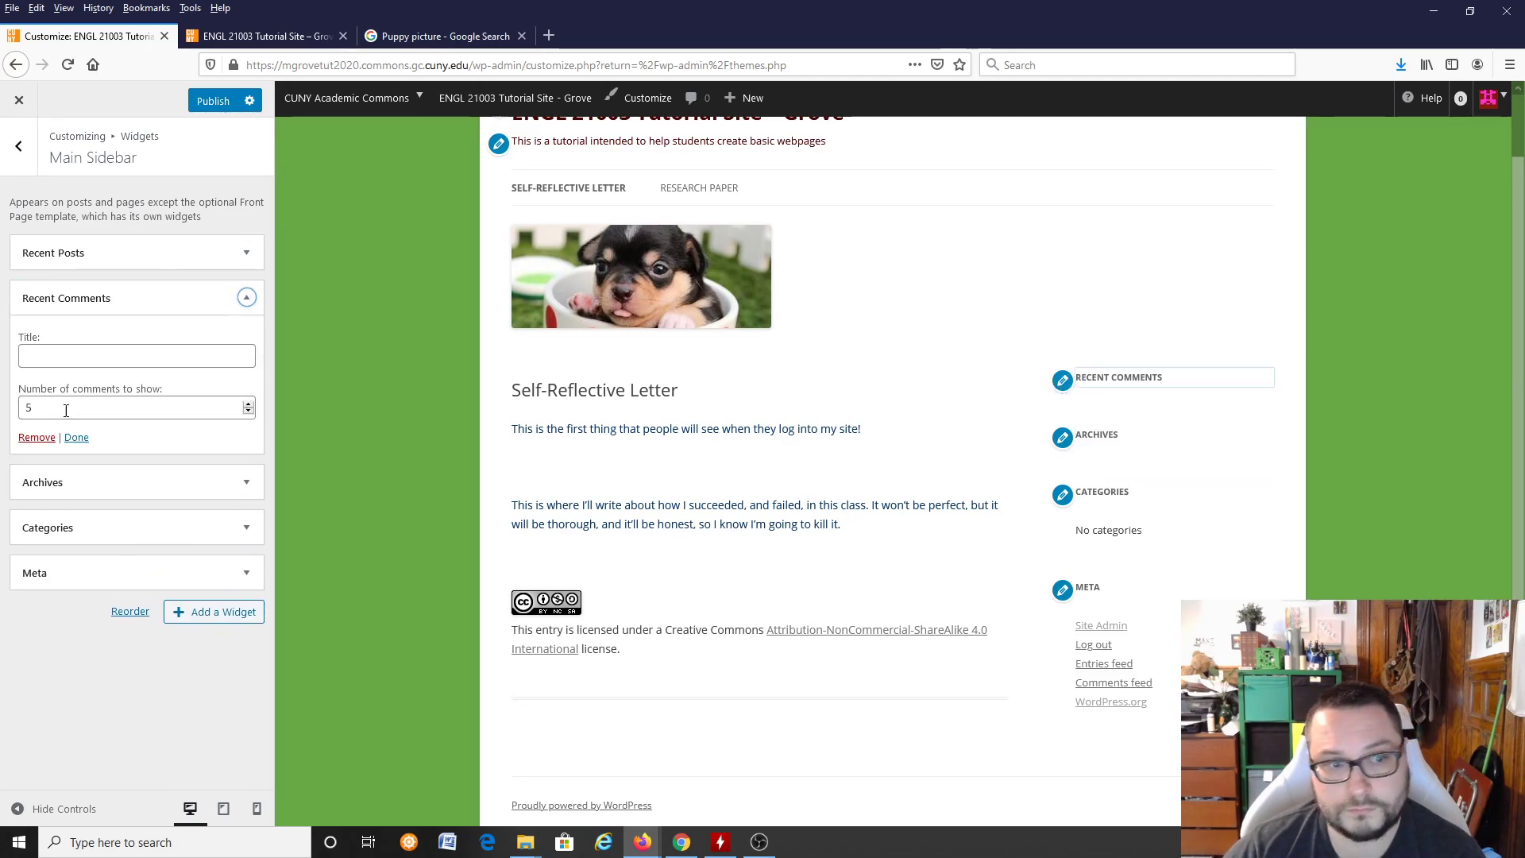
click(37, 438)
Step: Remove the Archives and Categories widgets from the main sidebar
click(1060, 381)
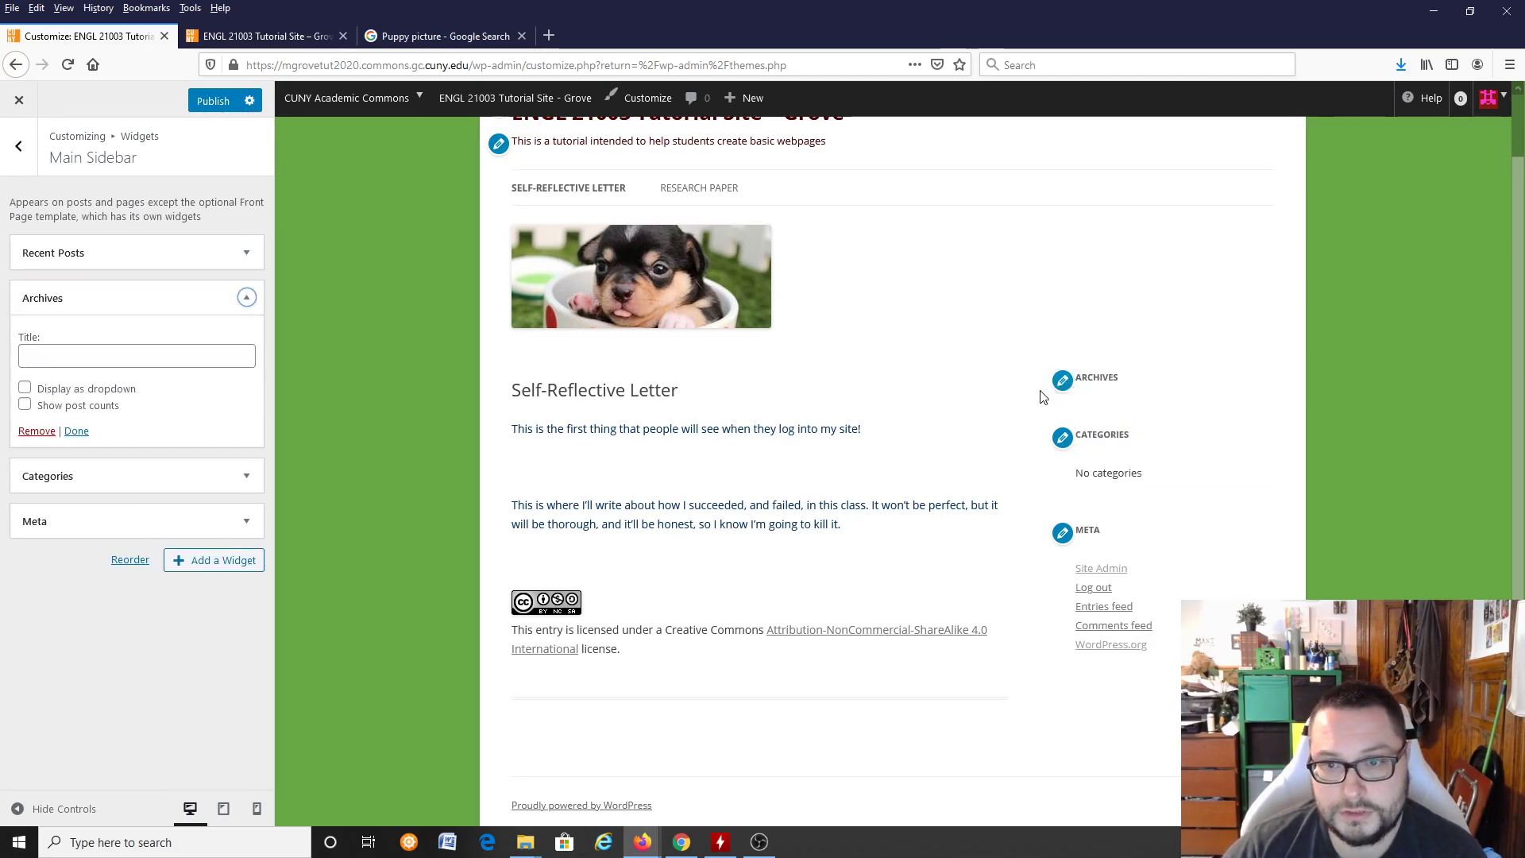
click(28, 431)
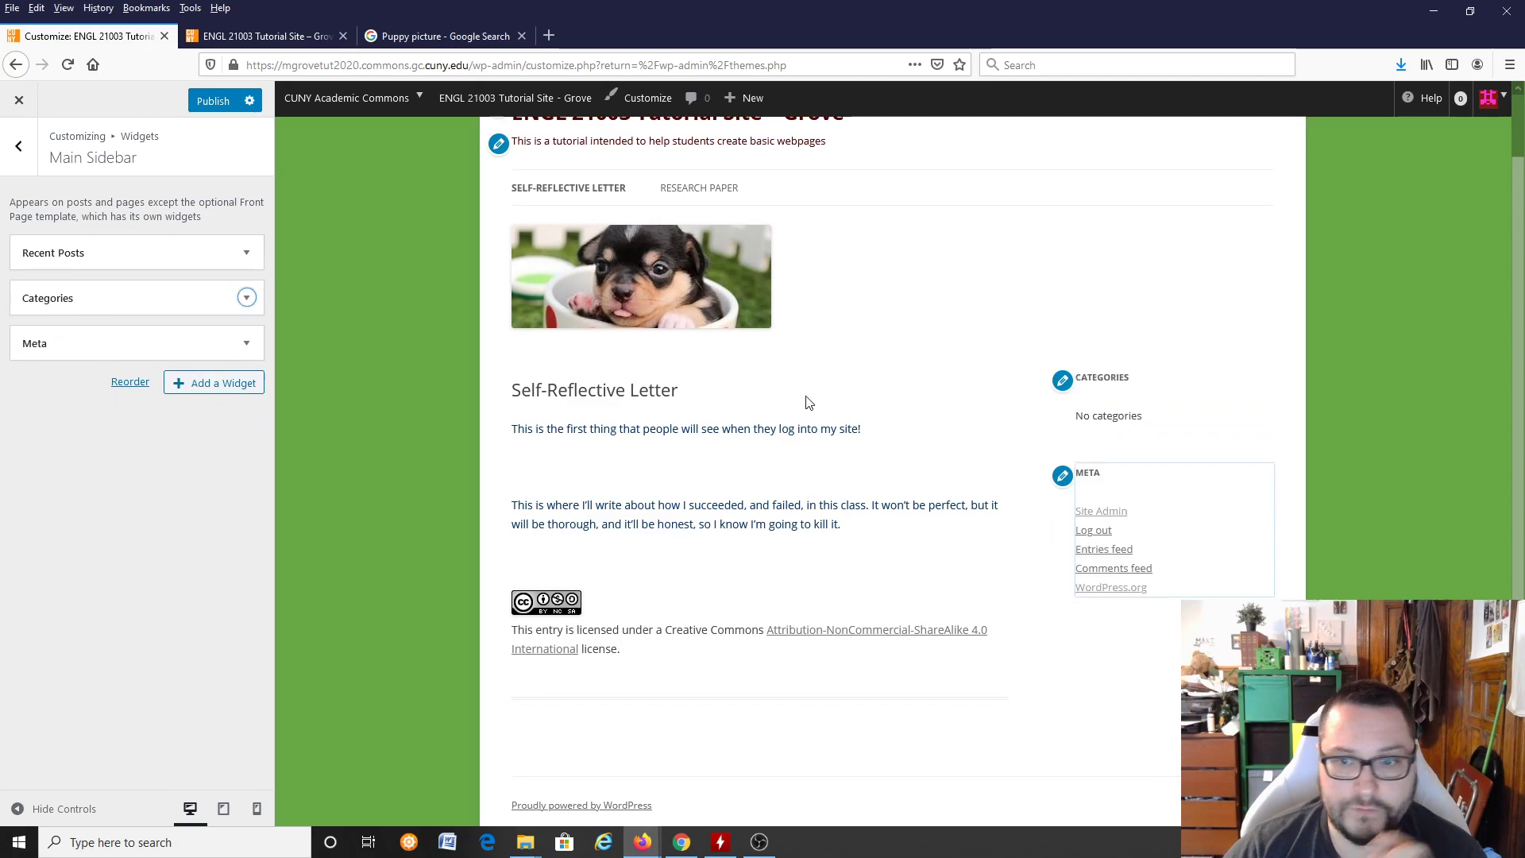
click(1062, 379)
click(32, 448)
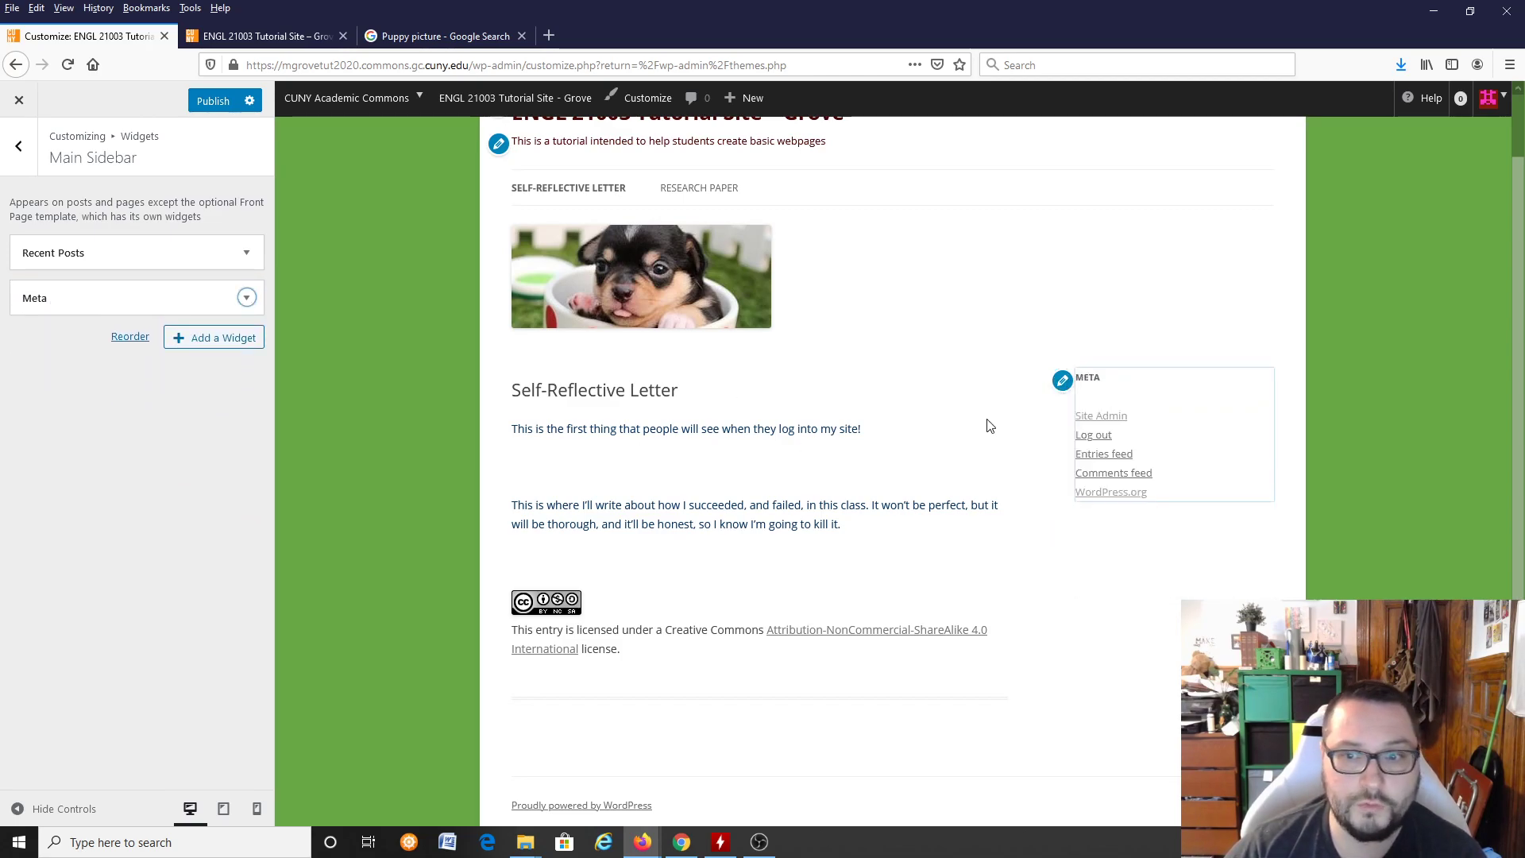
Step: Remove the Meta widget from the main sidebar and publish the sidebar changes
click(1062, 382)
click(36, 386)
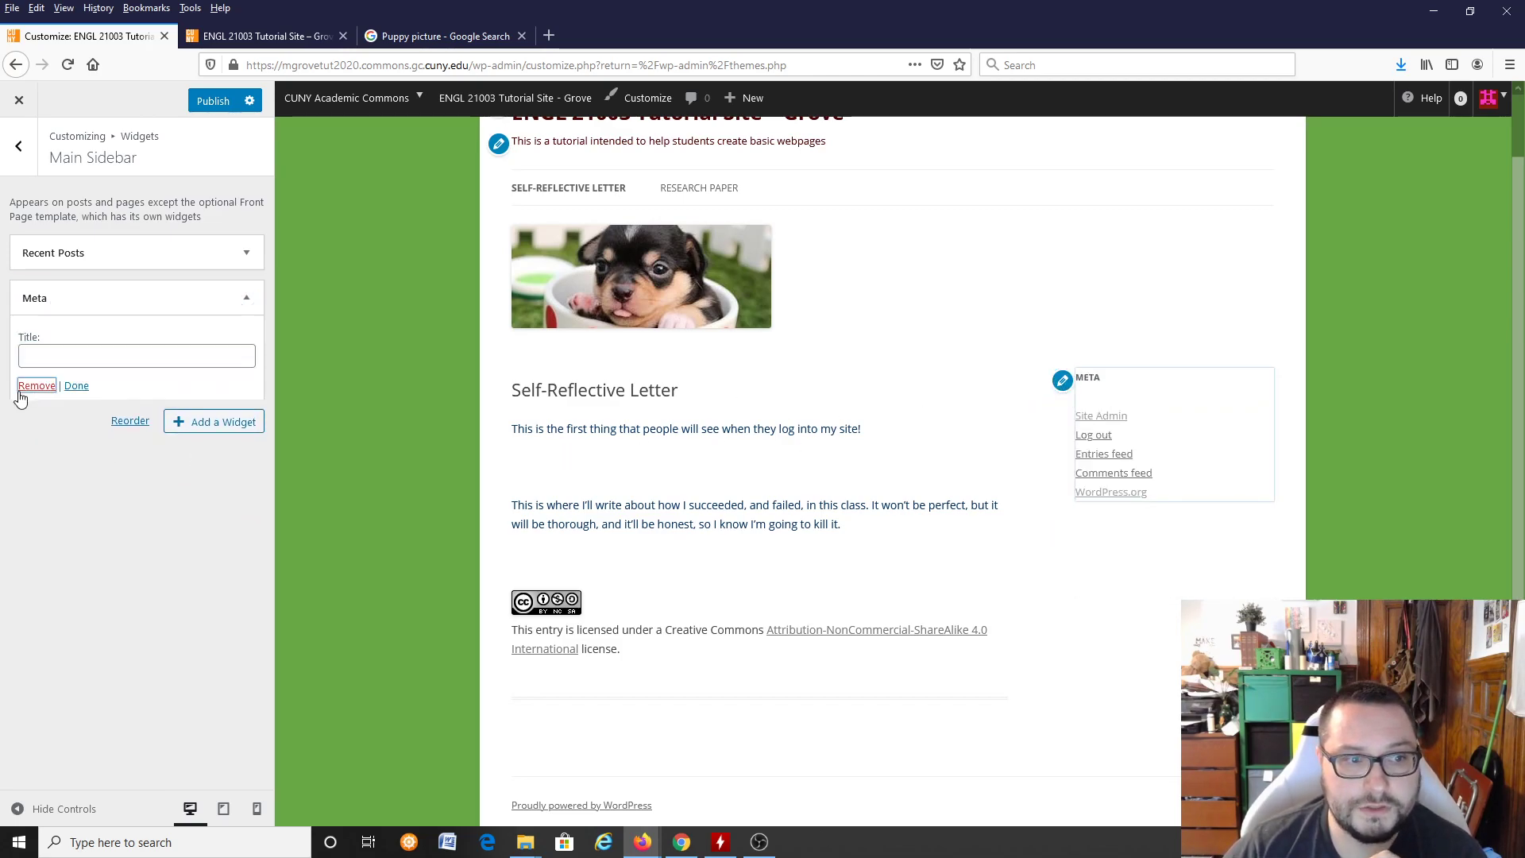
click(211, 100)
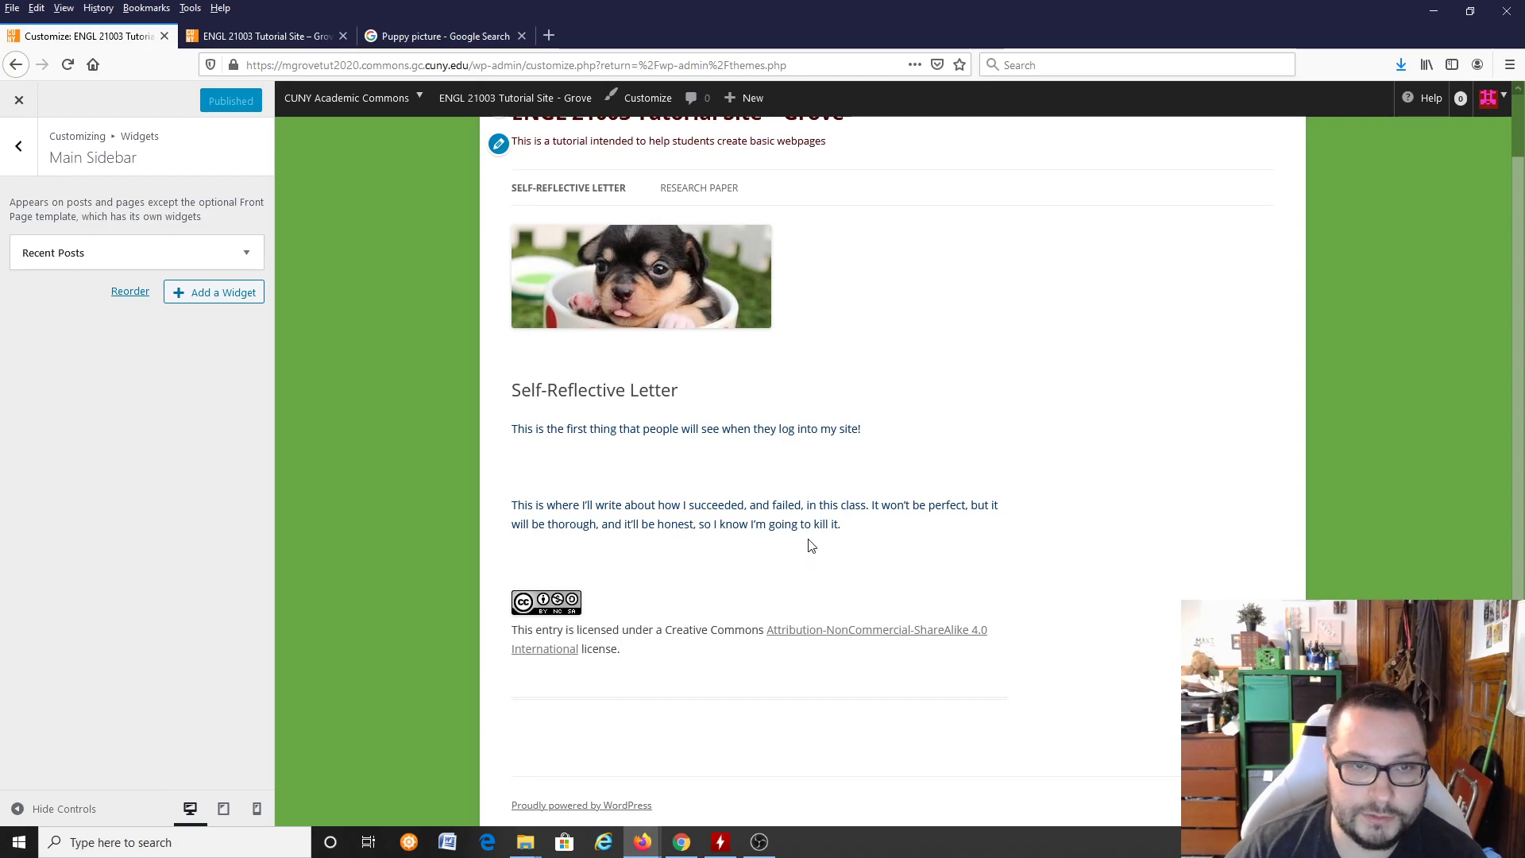
Step: Check the site preview without the removed widgets and close the customizer
scroll(811, 548, up, 2)
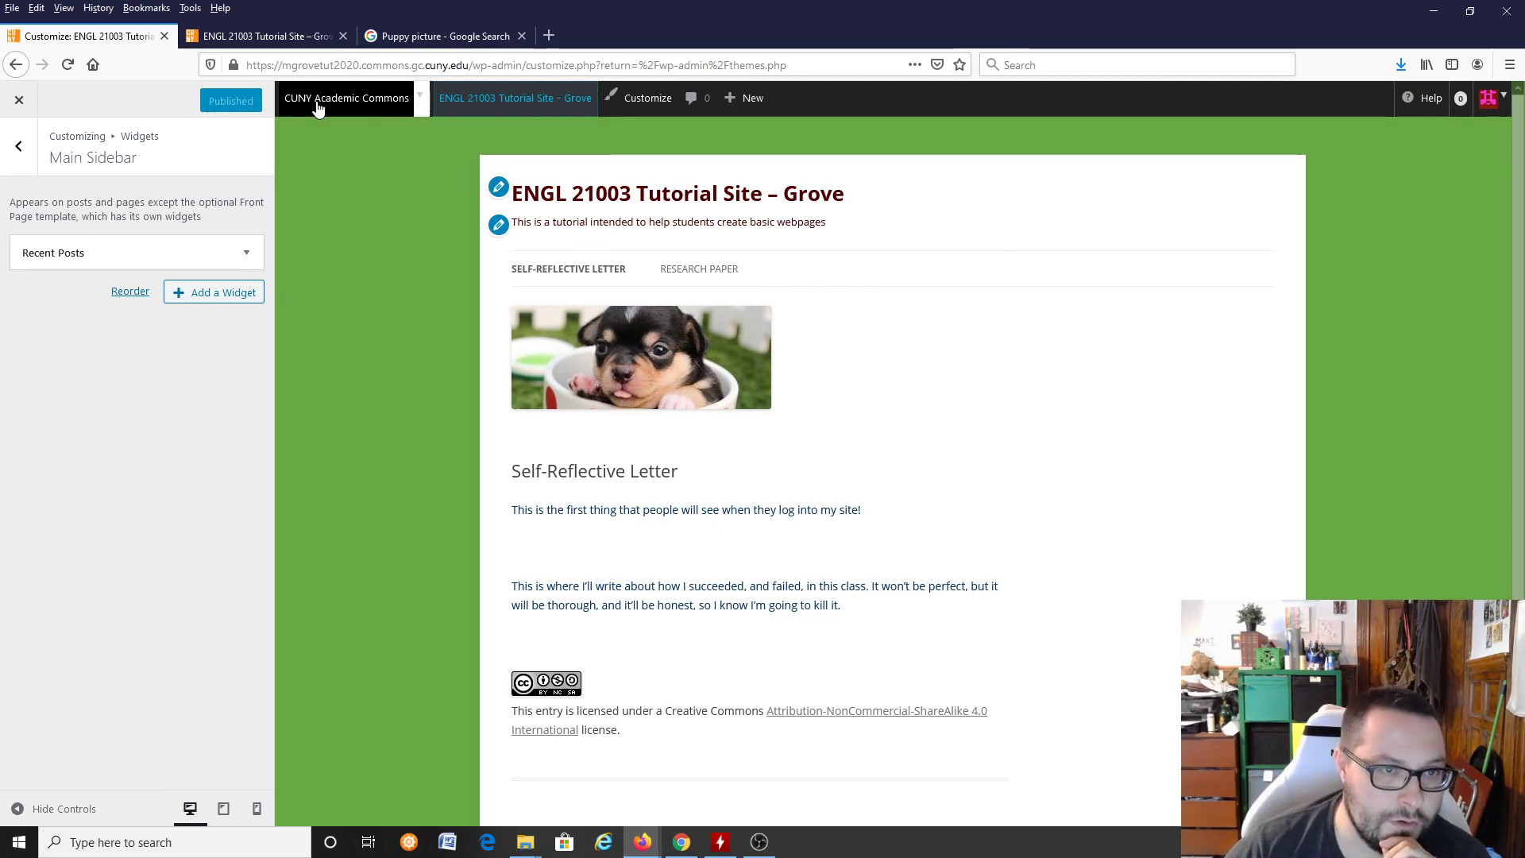
mouse_move(506, 112)
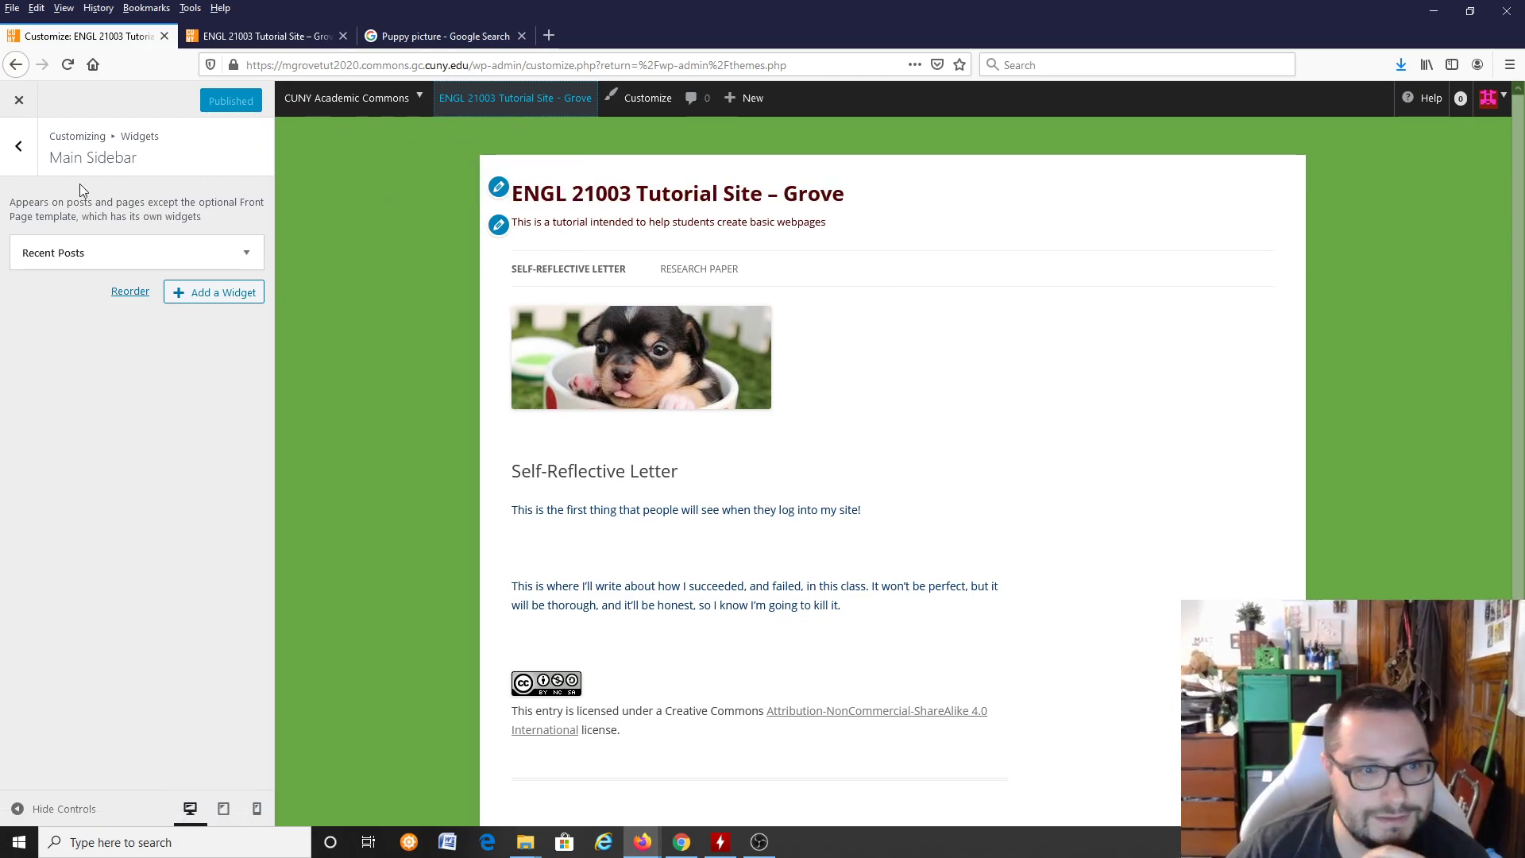
click(16, 158)
click(27, 106)
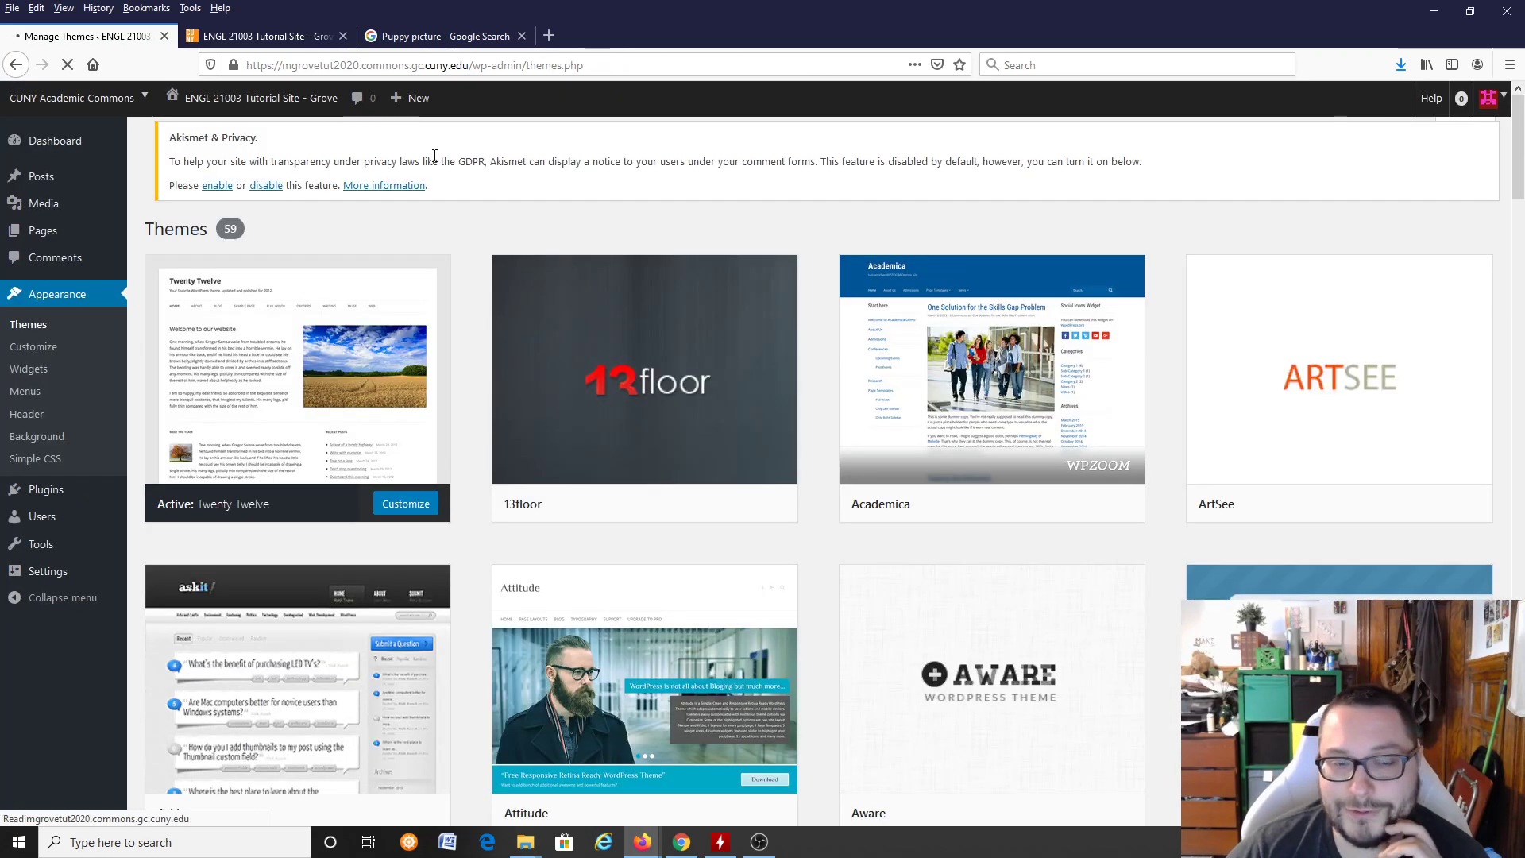
Step: Visit the live site and view its Research Paper and Self-Reflective Letter pages
click(280, 102)
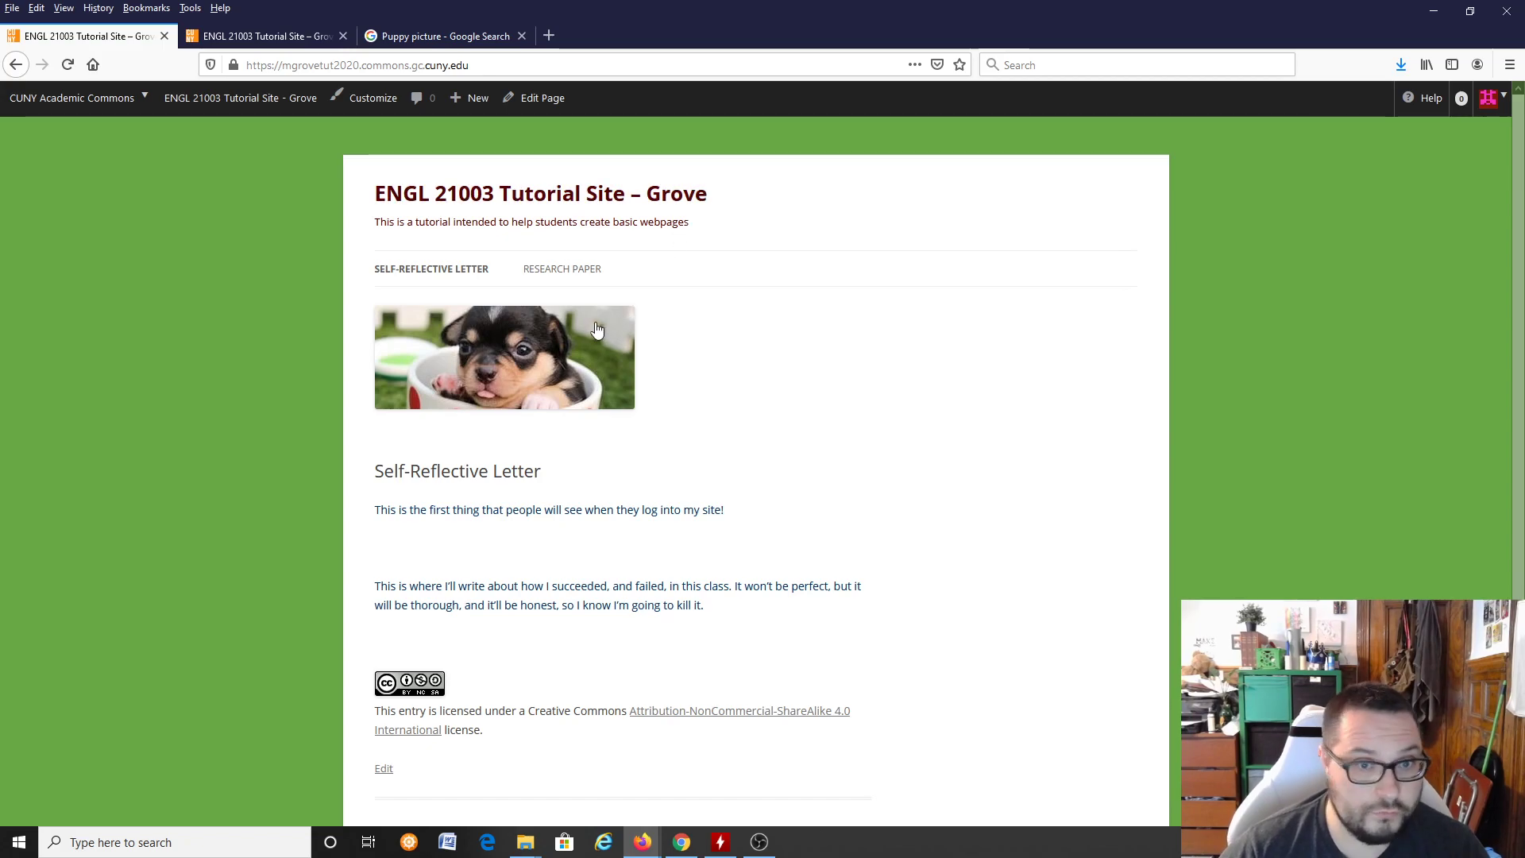
click(559, 270)
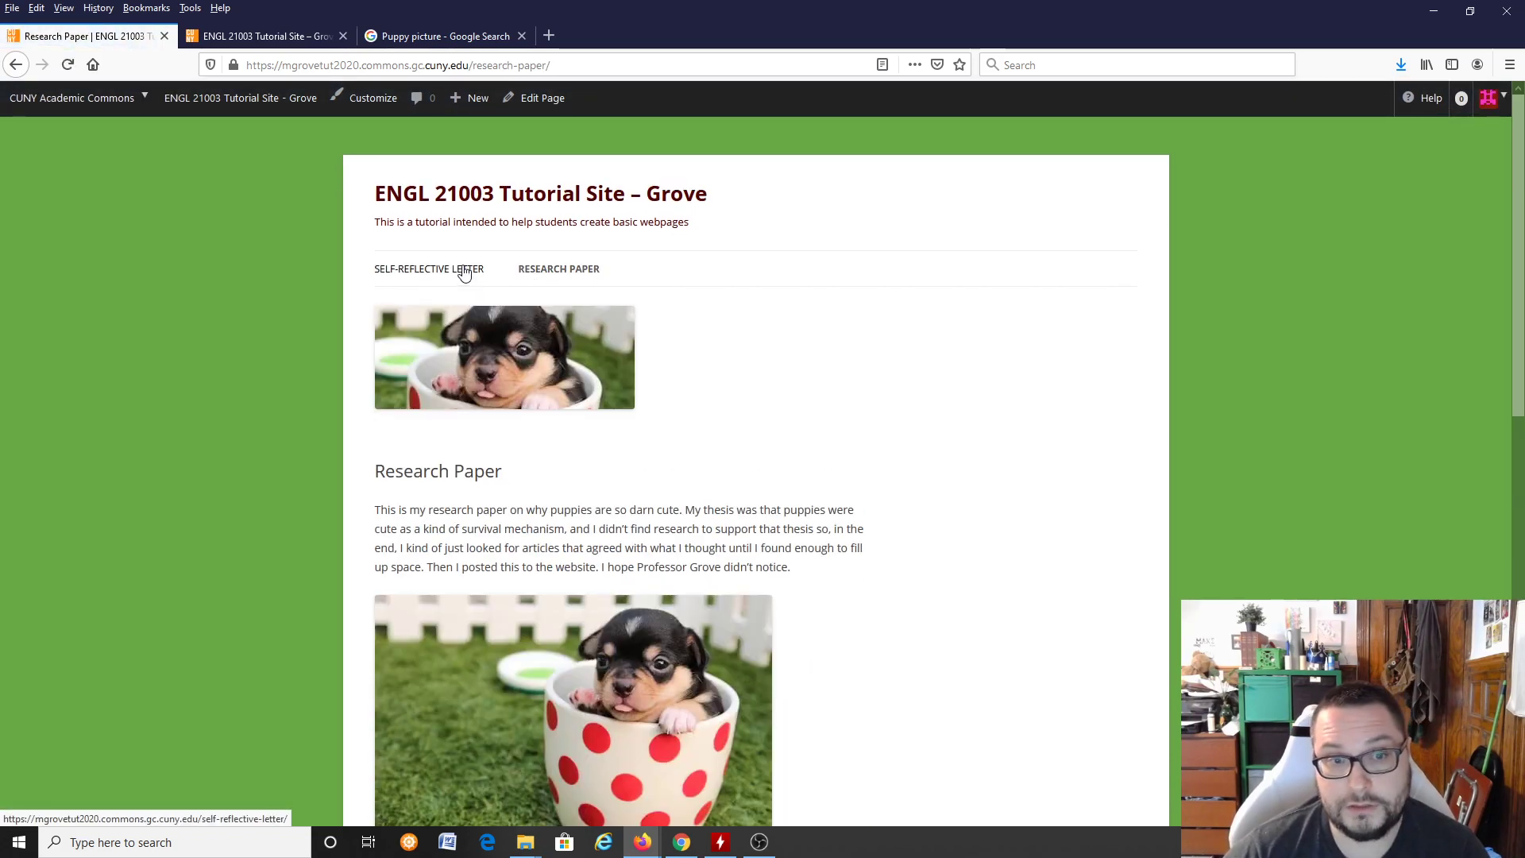
click(465, 271)
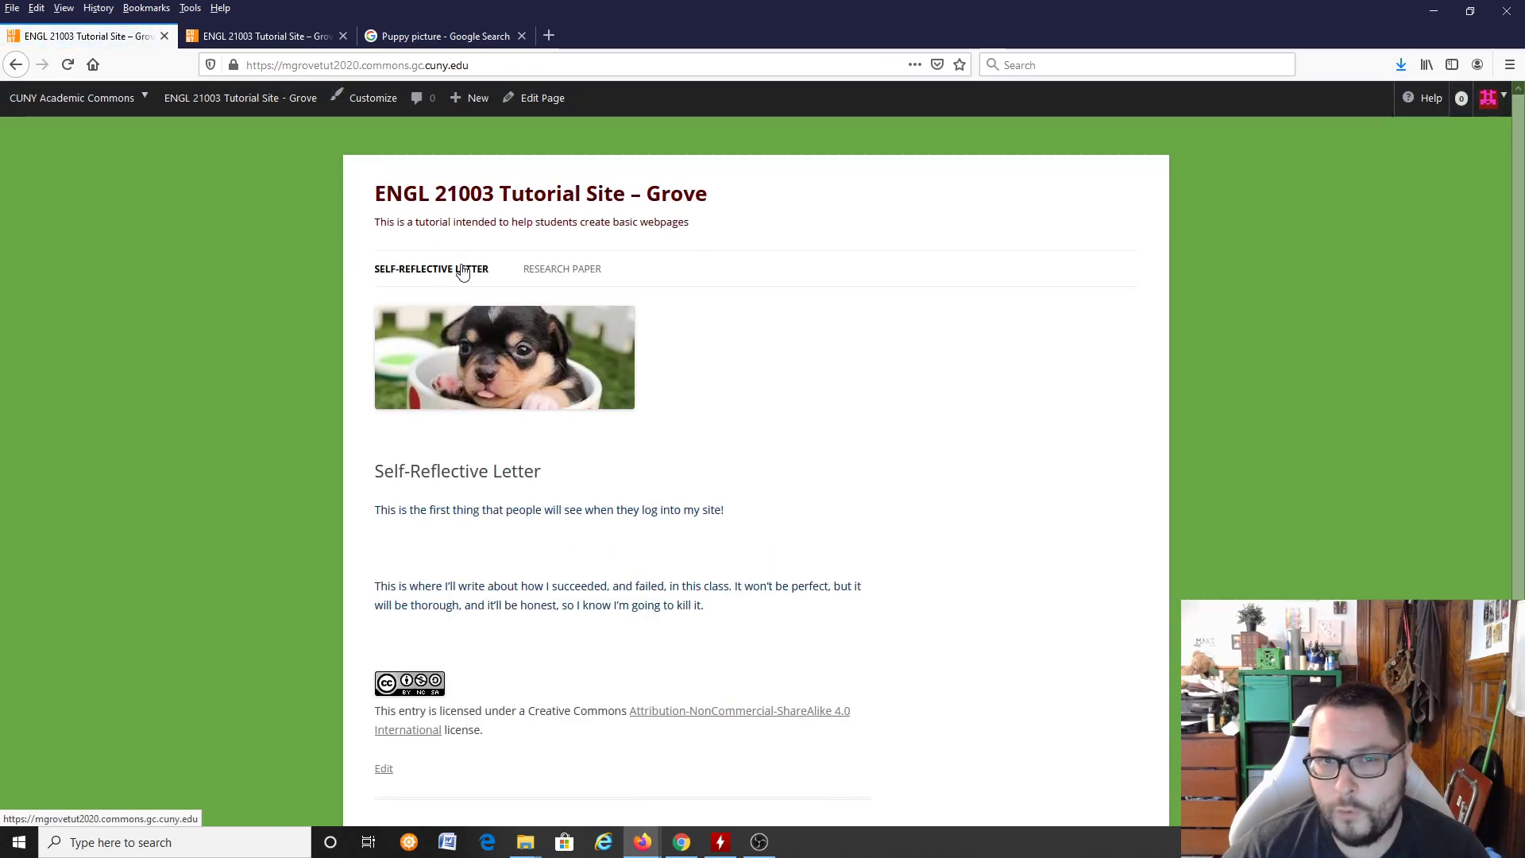